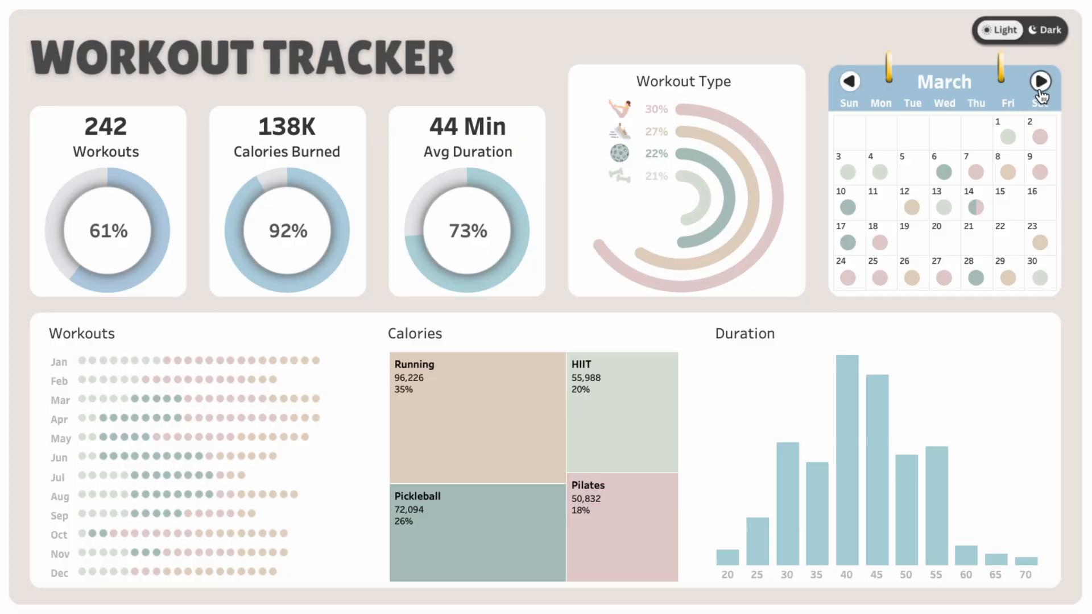
Step: Preview the finished workout dashboard by advancing its calendar to May and trying the dark and light modes
left_click(1040, 82)
left_click(1041, 82)
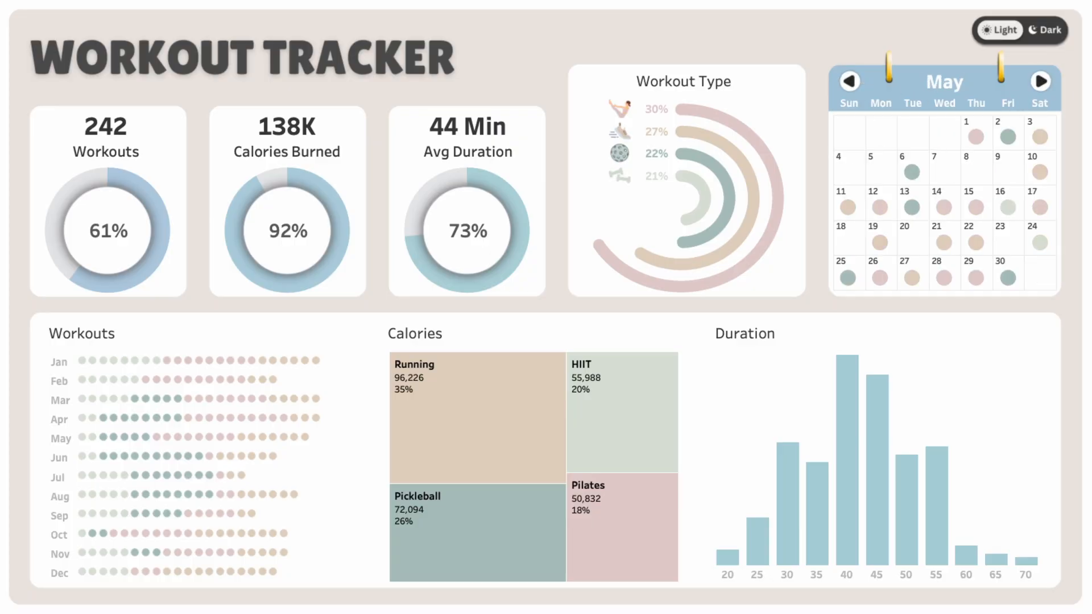
left_click(1050, 32)
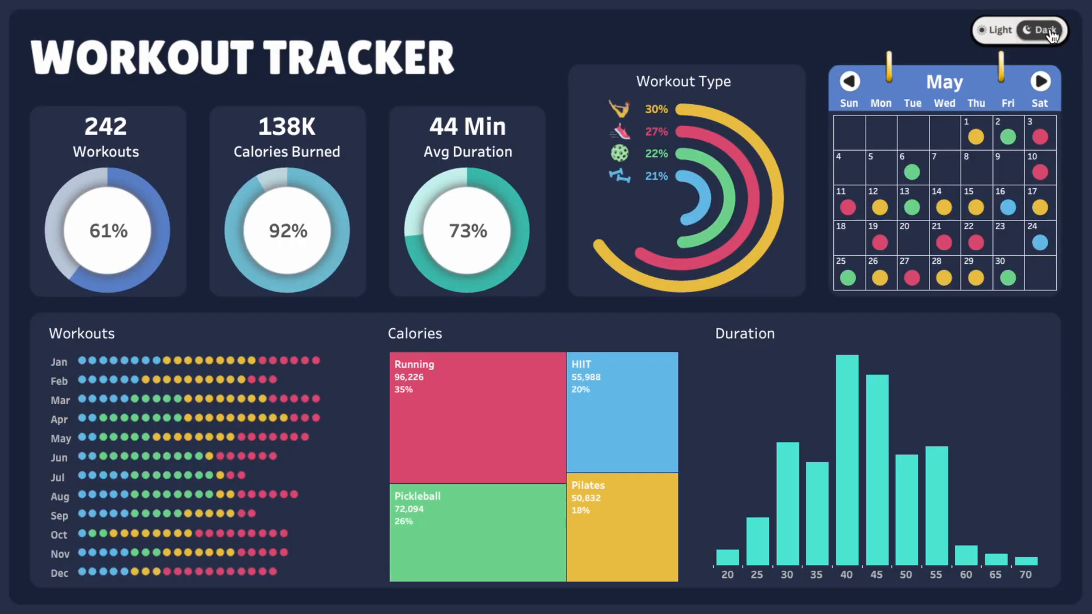
left_click(999, 31)
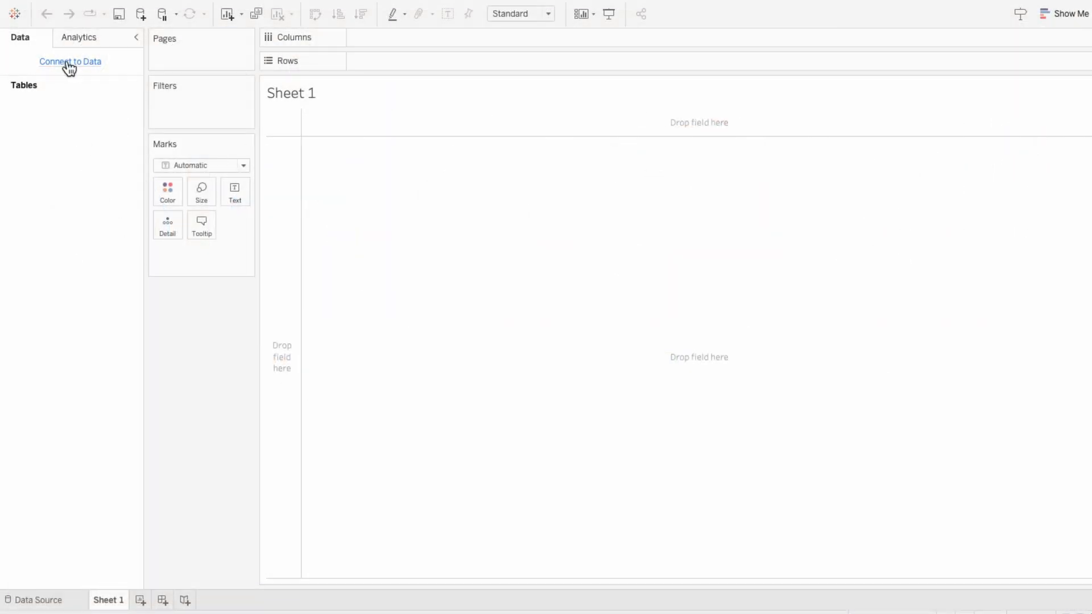
Step: Connect to the Fitness Sample Data Excel workbook and look through the Workout Activity rows
left_click(69, 65)
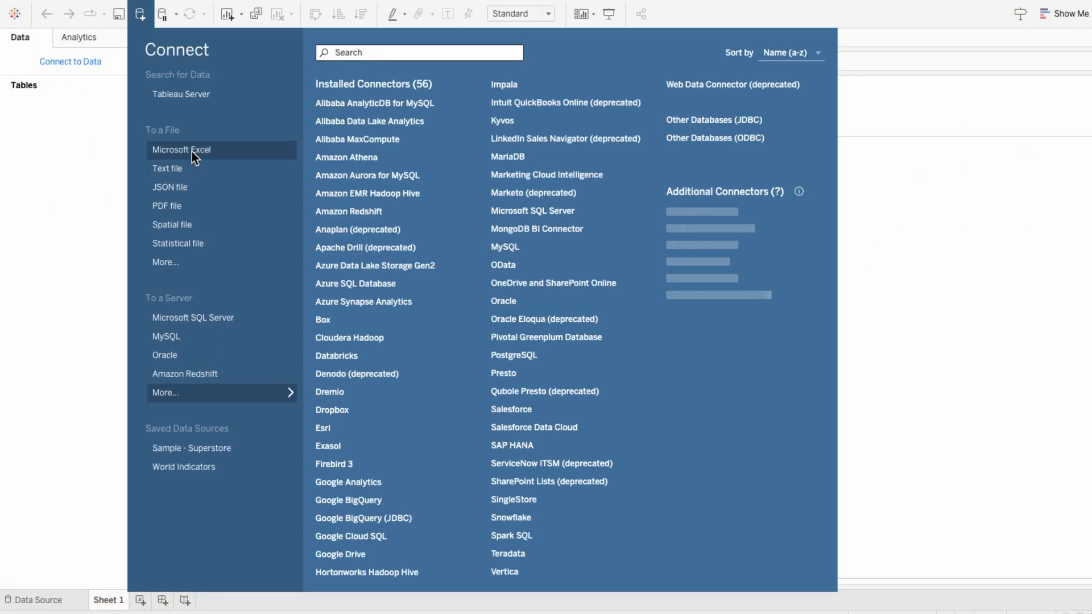
left_click(192, 151)
double_click(302, 107)
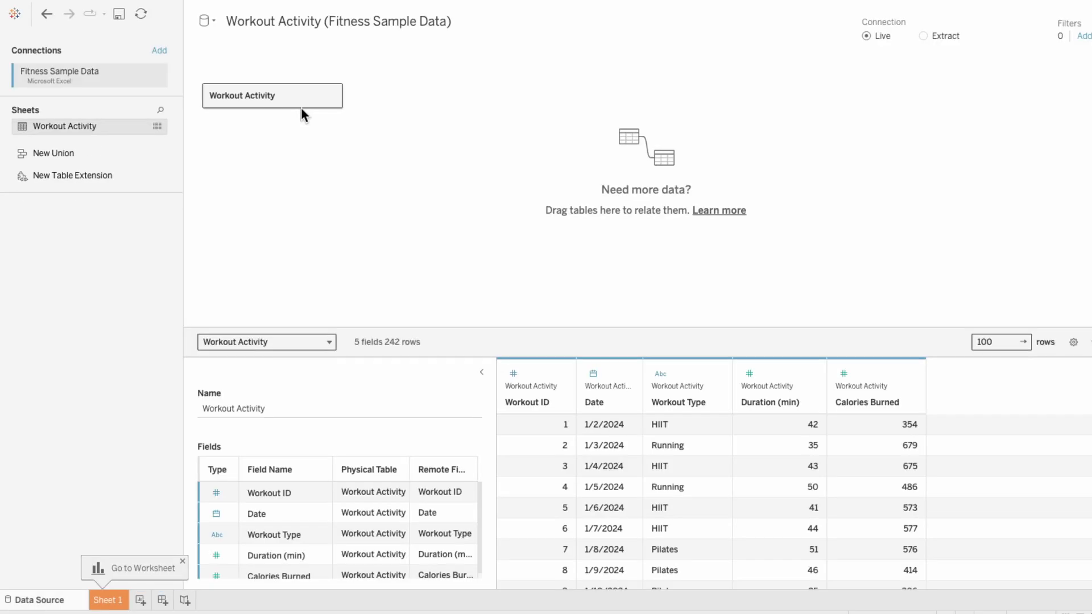
scroll(813, 516, "down", 4)
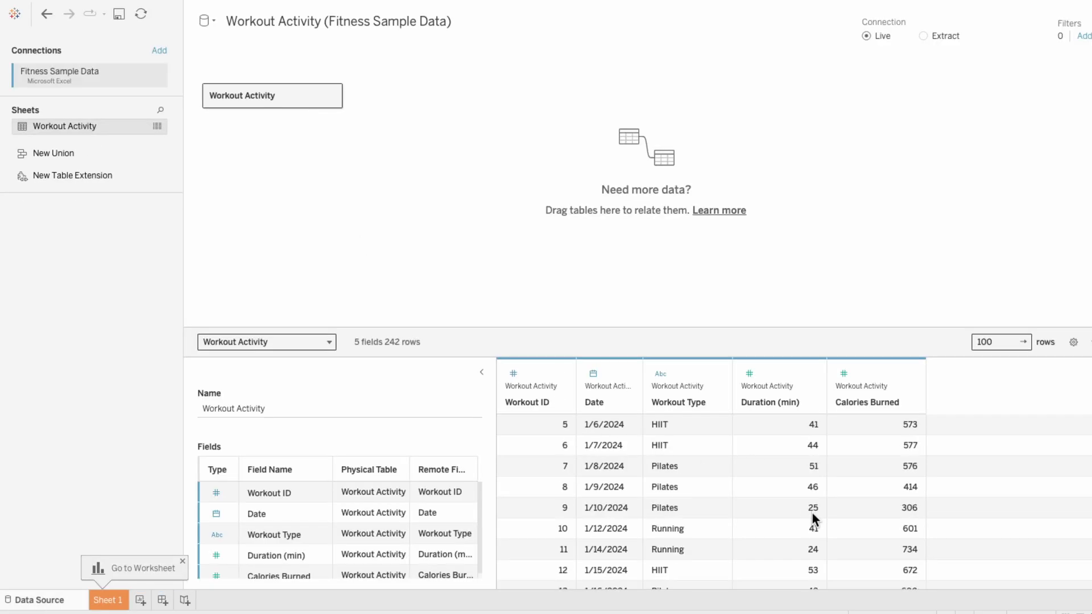
scroll(813, 513, "down", 3)
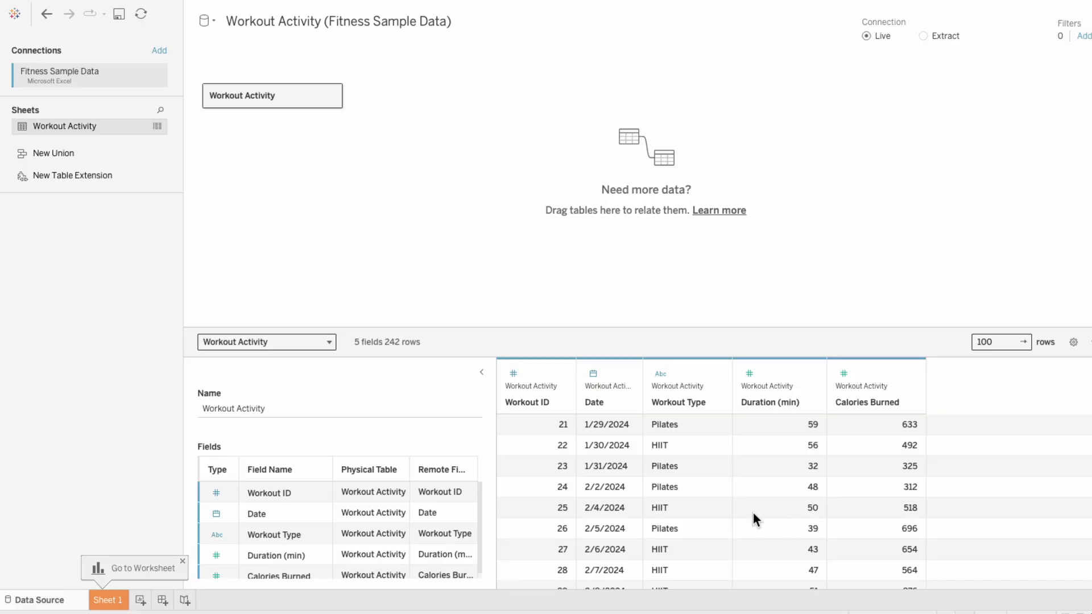
Step: Create a new dashboard and set its fixed width to 1300 px
left_click(162, 600)
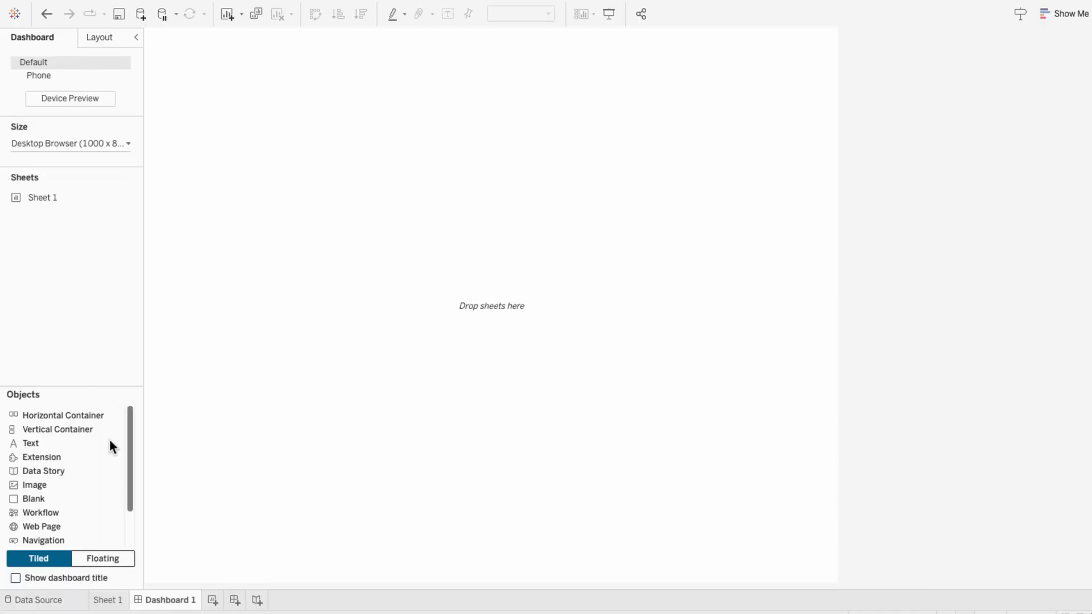
left_click(62, 145)
double_click(48, 225)
type("1300")
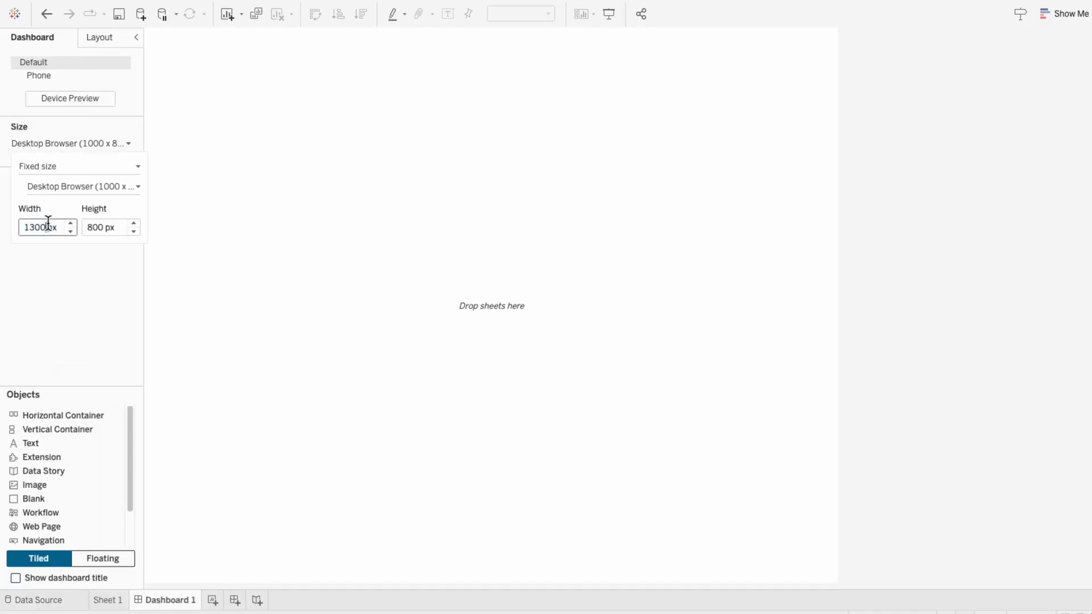
key("Return")
left_click(214, 352)
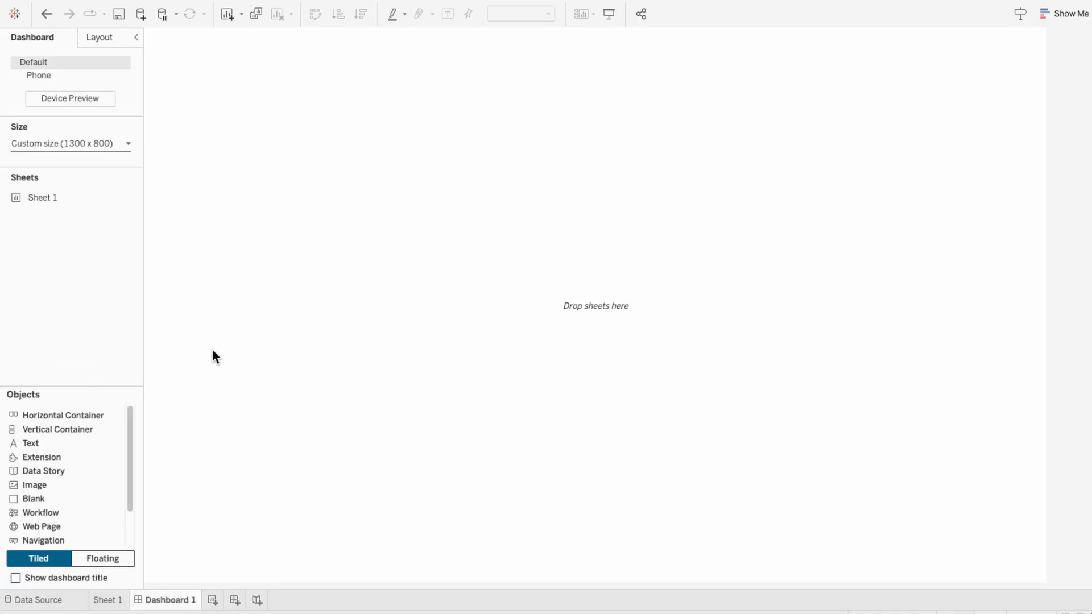
Step: Add a floating image object to the dashboard using the Workout Dashboard - Light Mode image file
left_click(122, 560)
left_click_drag(56, 483, 317, 353)
left_click(628, 245)
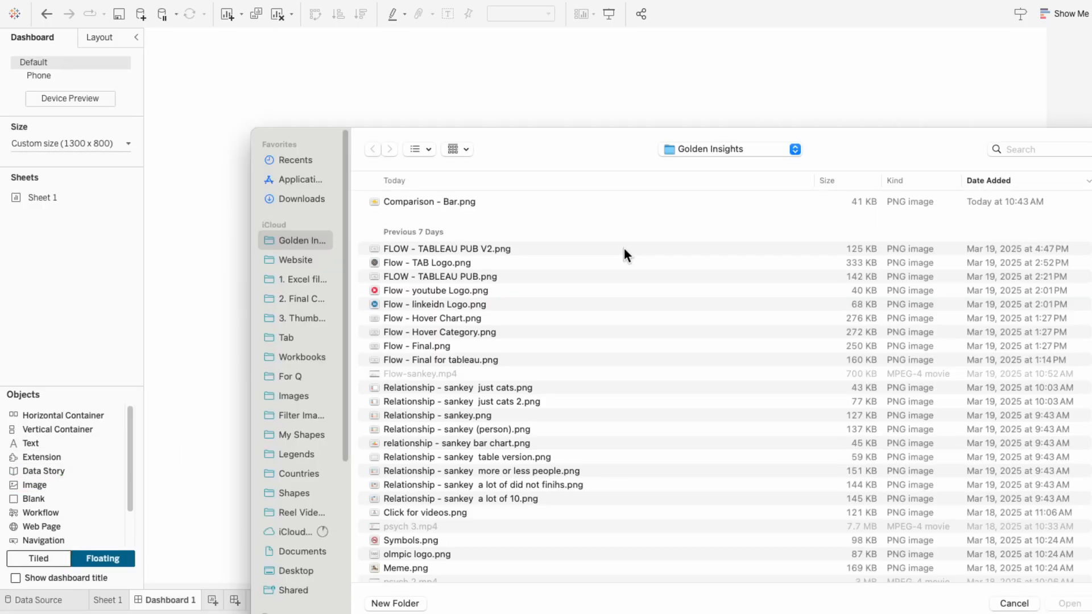
left_click(297, 398)
double_click(470, 200)
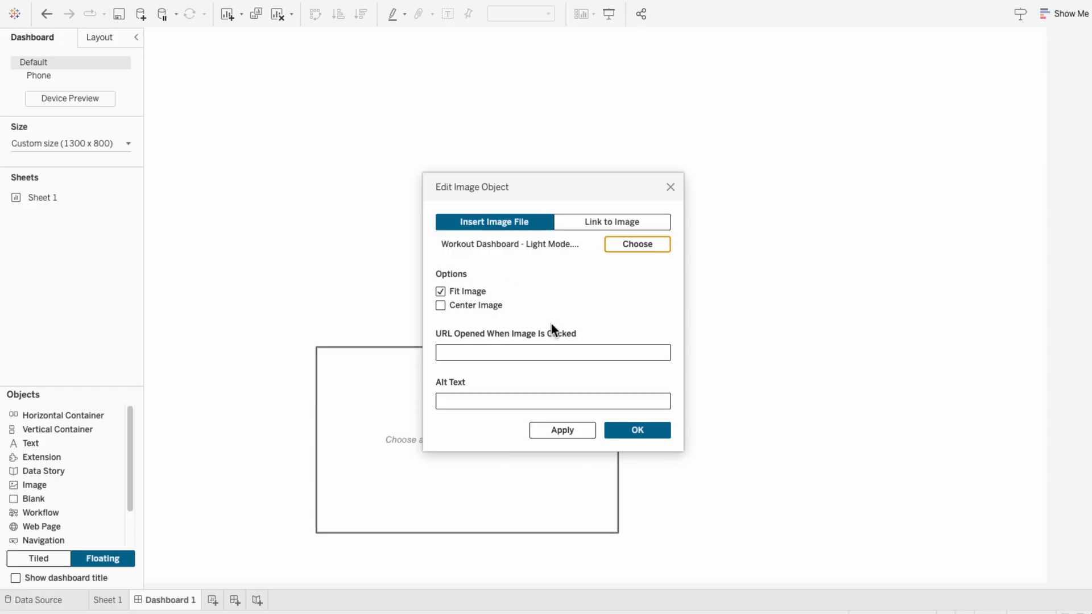
left_click(651, 432)
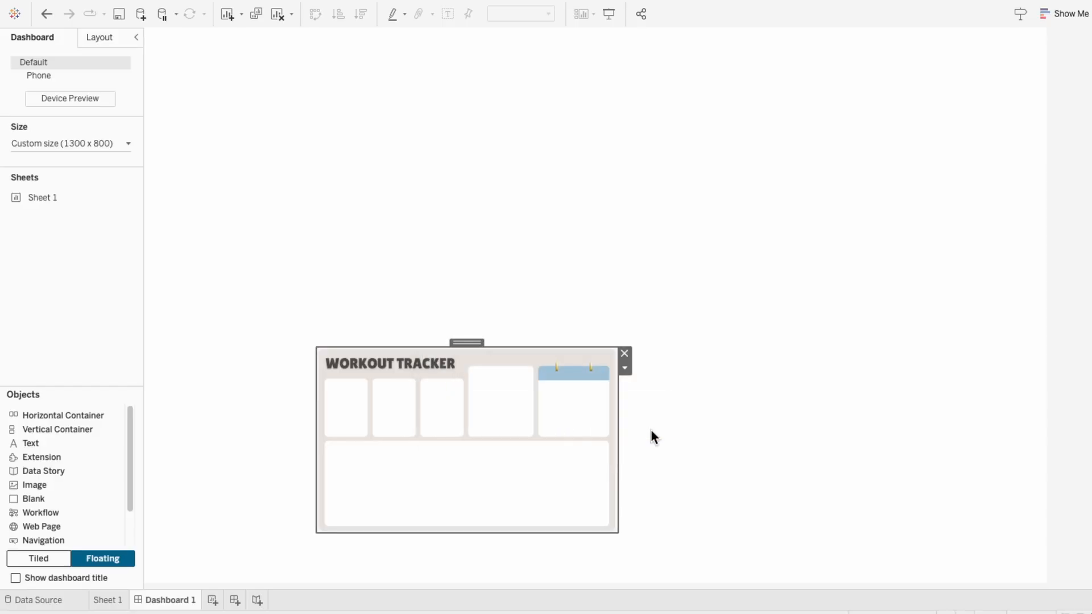
Step: Position the background image at x 0, y 0 and size it to 1300 by 800
left_click(98, 39)
double_click(27, 181)
type("0")
key("Tab")
type("0")
key("Tab")
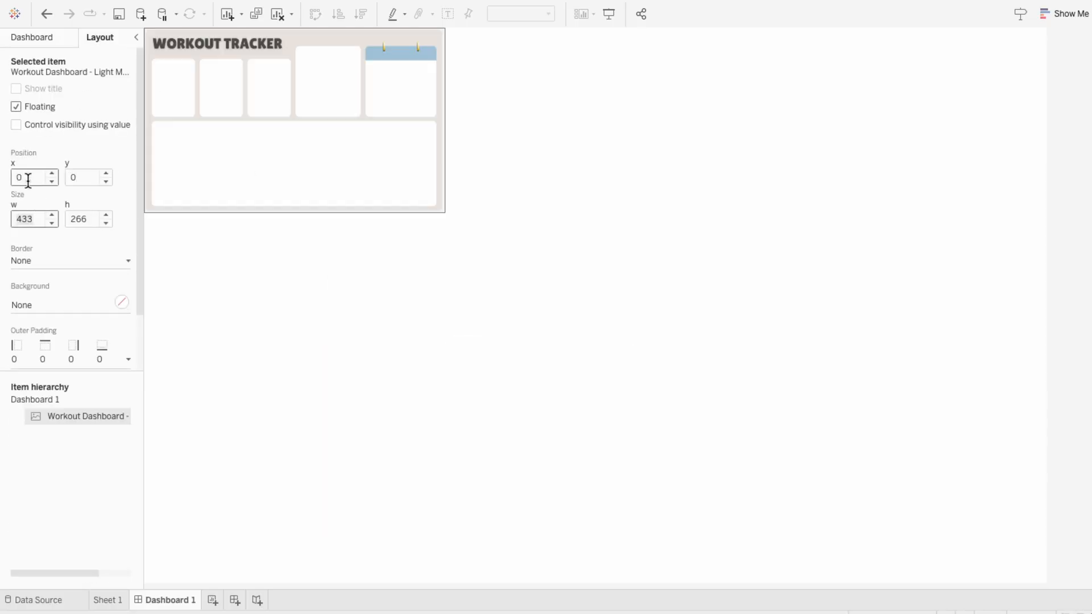
type("1300")
key("Tab")
type("800")
key("Return")
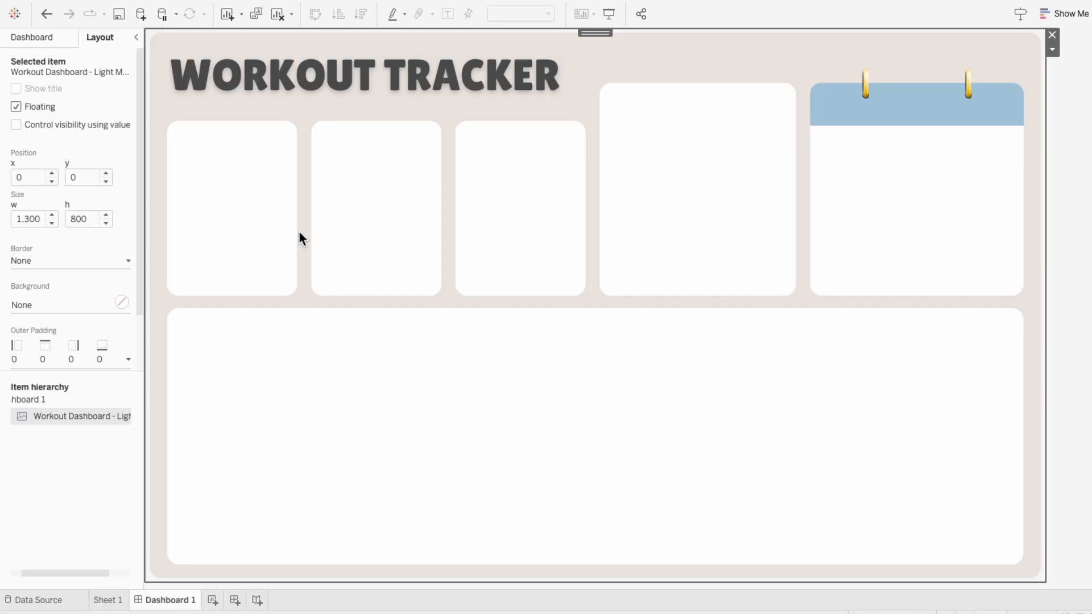
Step: Move Sheet 1 after Dashboard 1 and add two calculations of 0 to the sheet's Rows
left_click(23, 40)
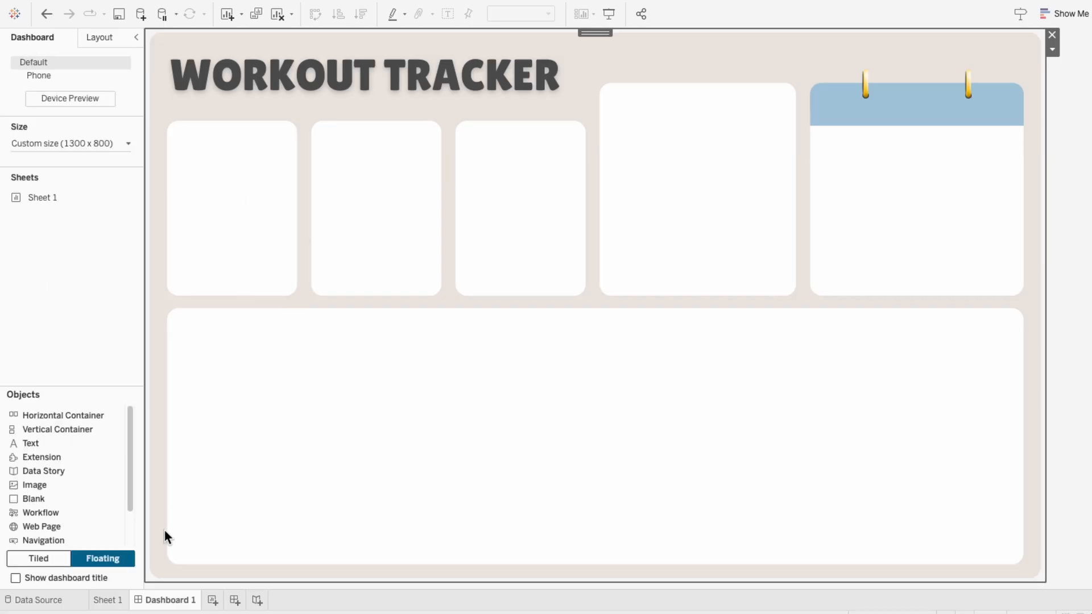
left_click_drag(122, 606, 178, 603)
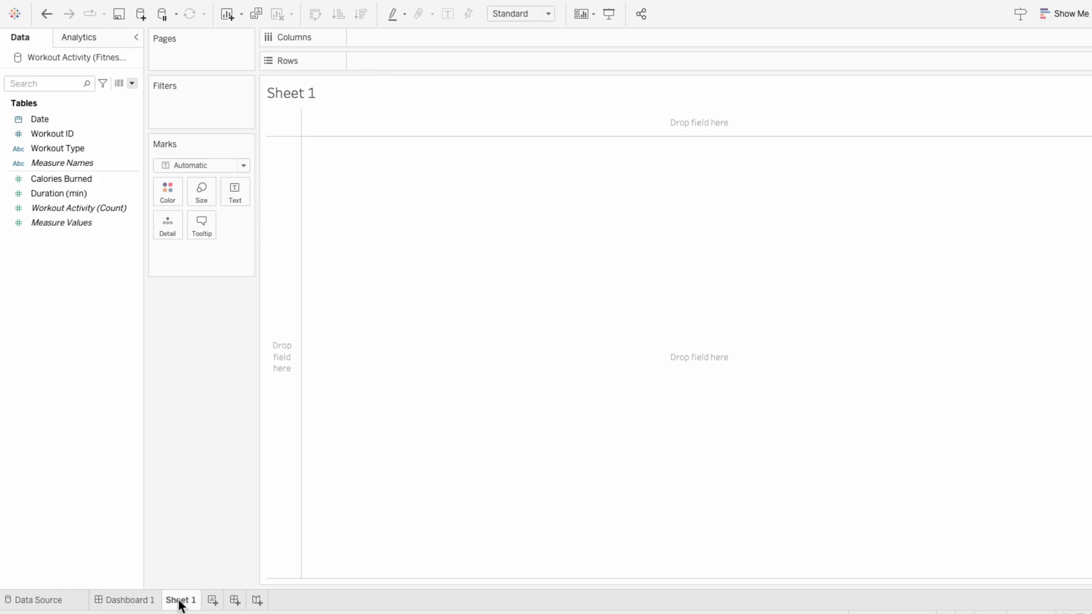
double_click(361, 57)
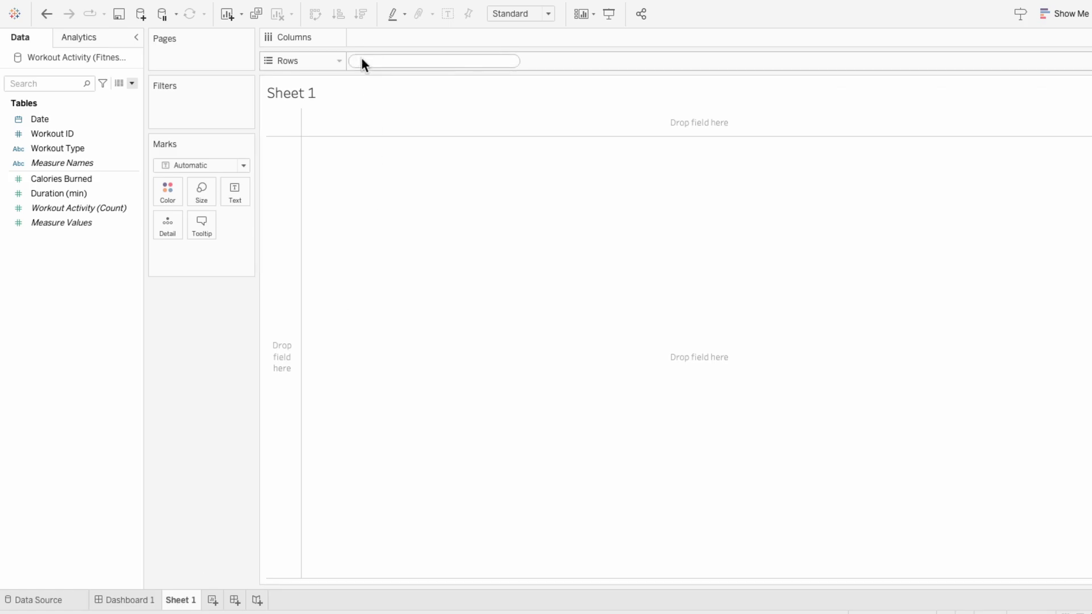
type("0")
key("Return")
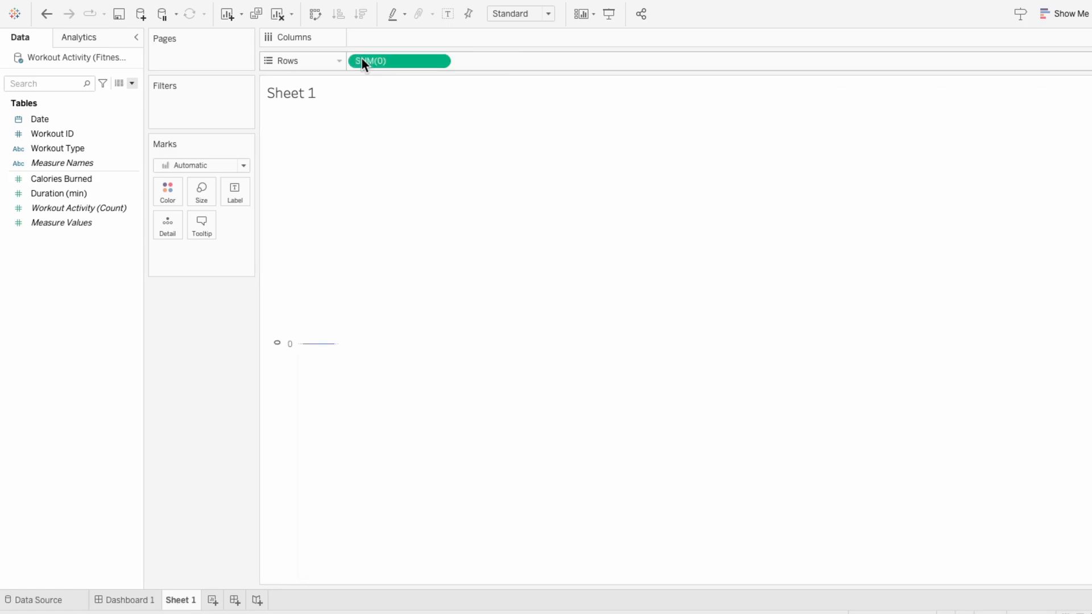
double_click(466, 61)
type("0")
key("Return")
Step: Change the first SUM(0) mark type to Pie and assign Measure Values to its angle
left_click(190, 308)
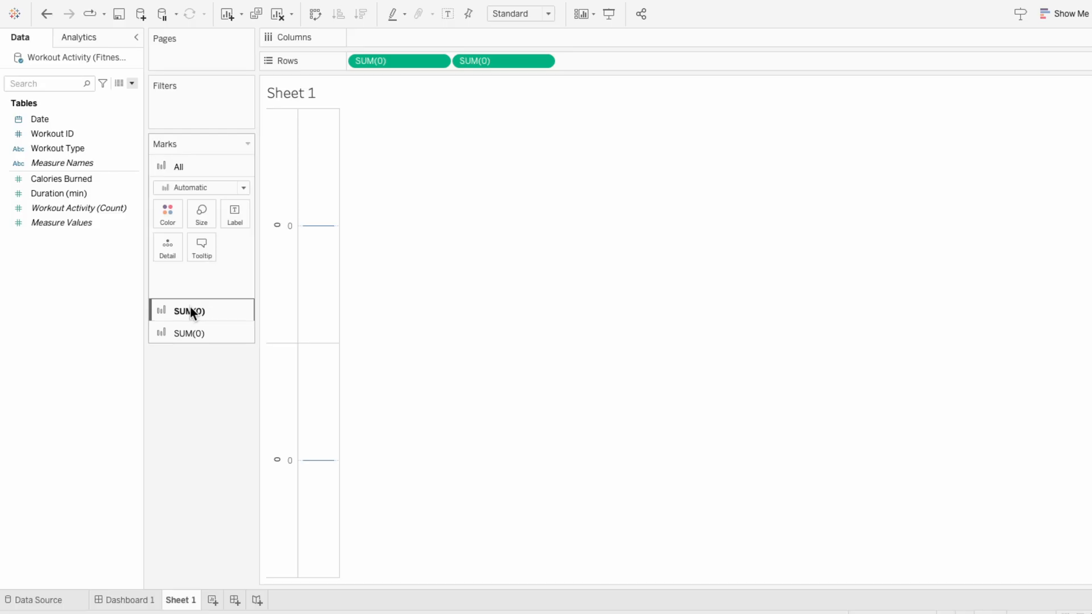
left_click(190, 210)
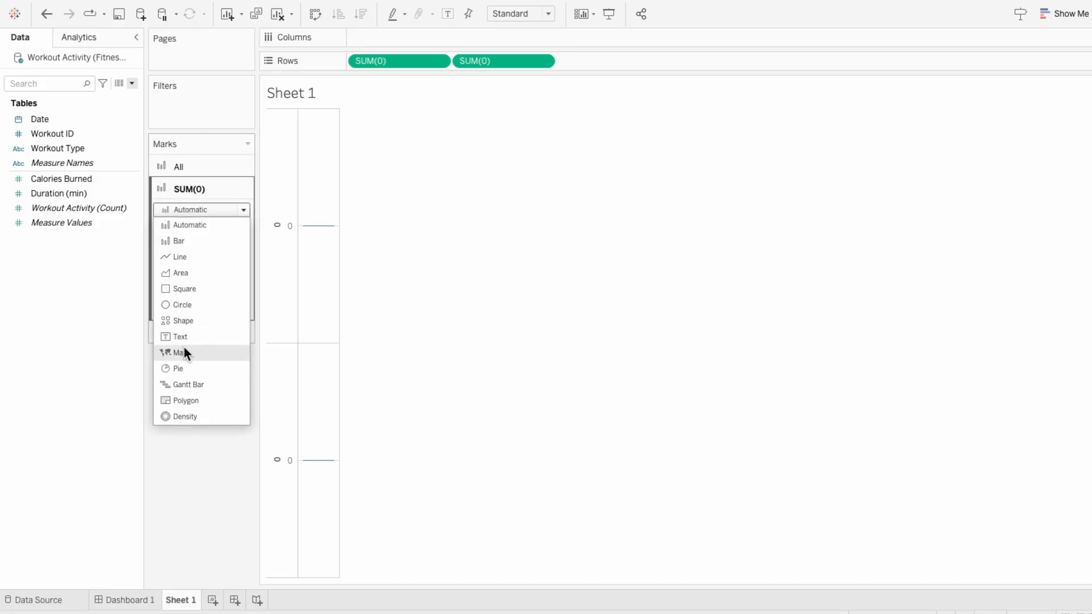
left_click(181, 369)
left_click(71, 224)
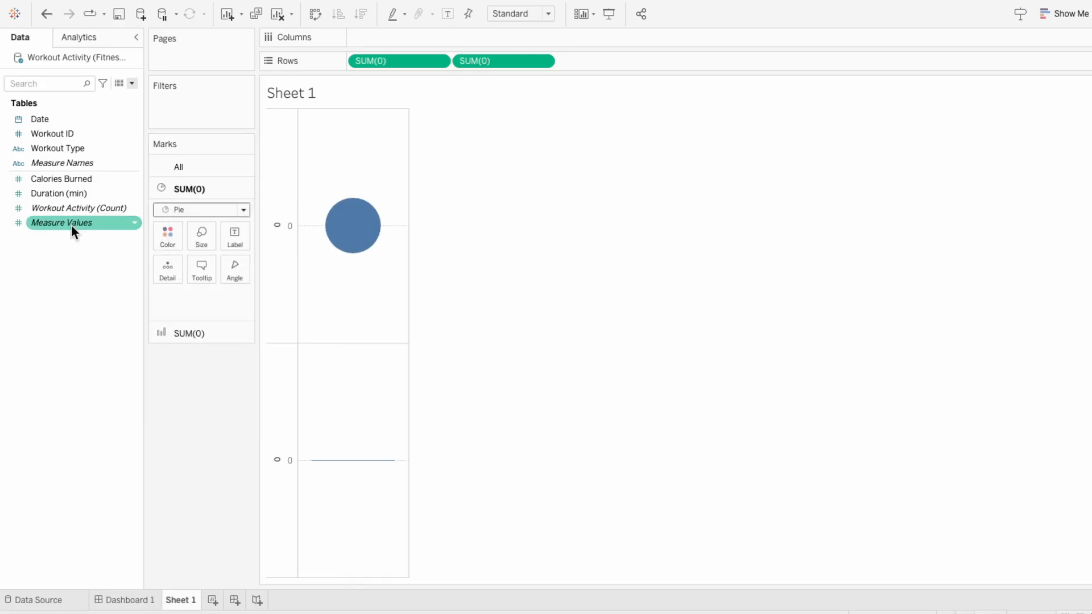
left_click_drag(71, 224, 204, 308)
left_click(164, 302)
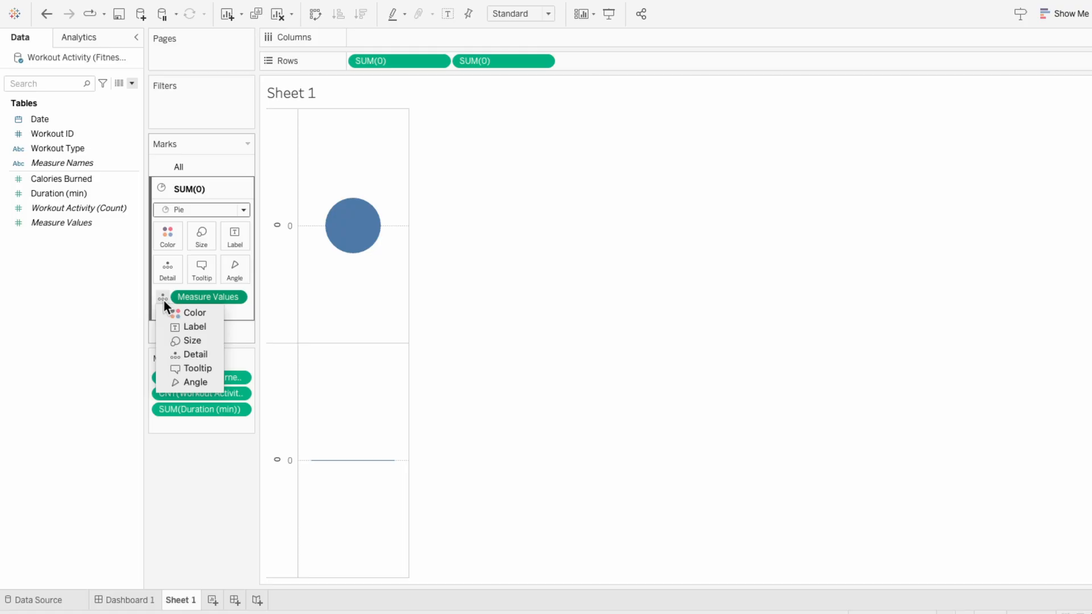
left_click(170, 381)
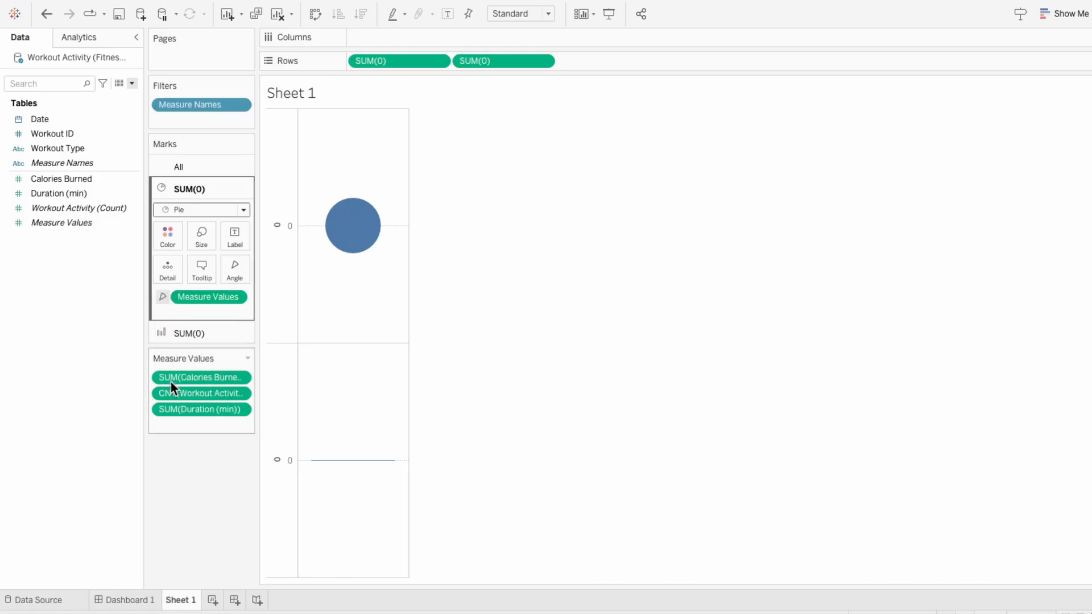
Step: Add the calculation COUNTD([Workout ID]) to the Measure Values
double_click(178, 426)
type("COUN")
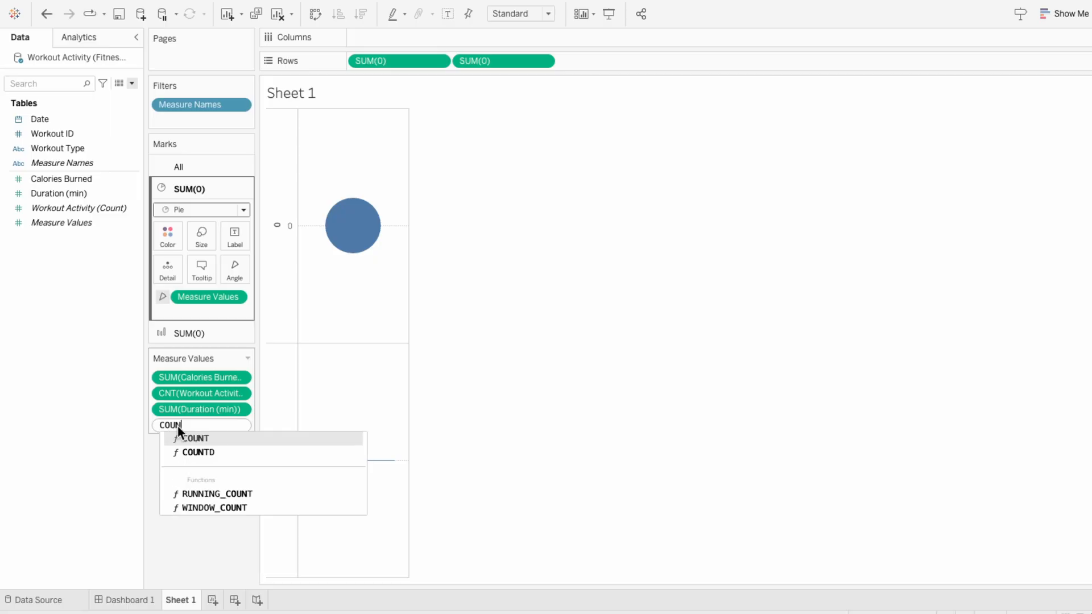
type("TD(work")
key("Down")
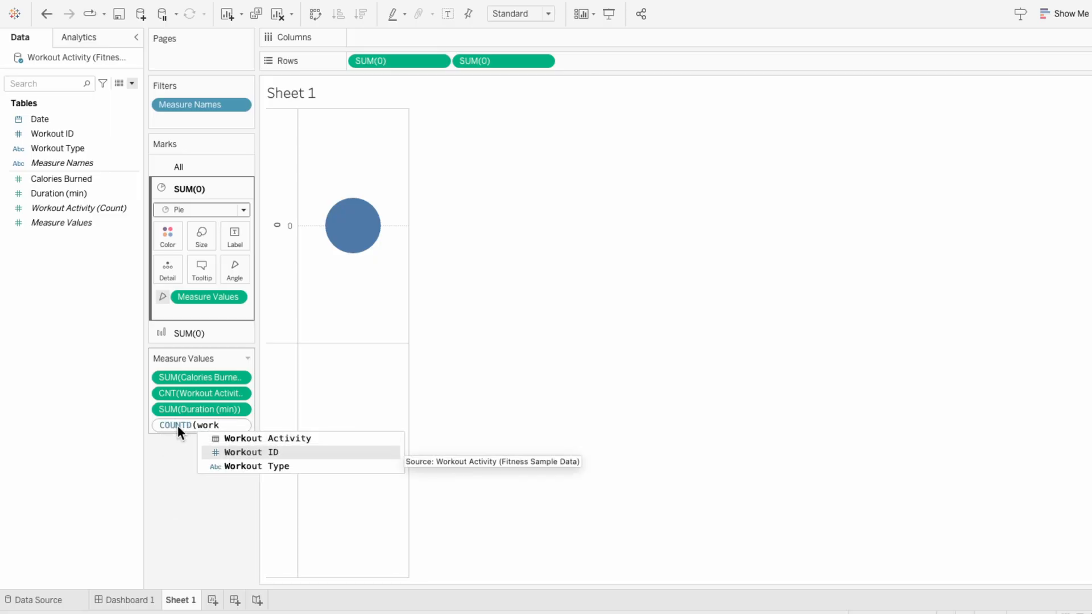
key("Return")
type(")")
key("Return")
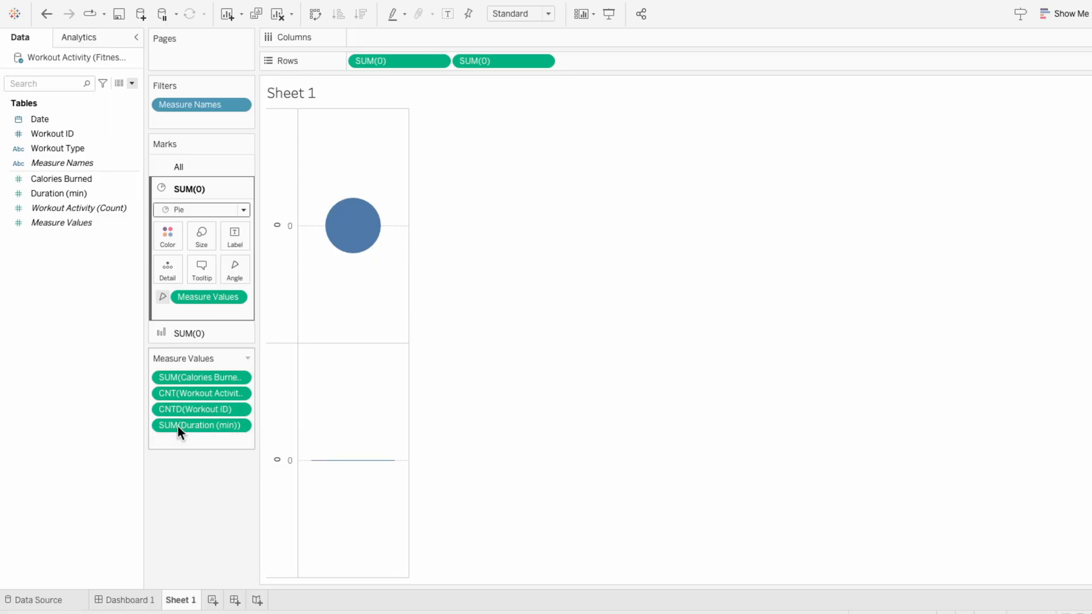
Step: Create a float parameter named Workout Goal with a current value of 400
left_click(132, 84)
left_click(124, 107)
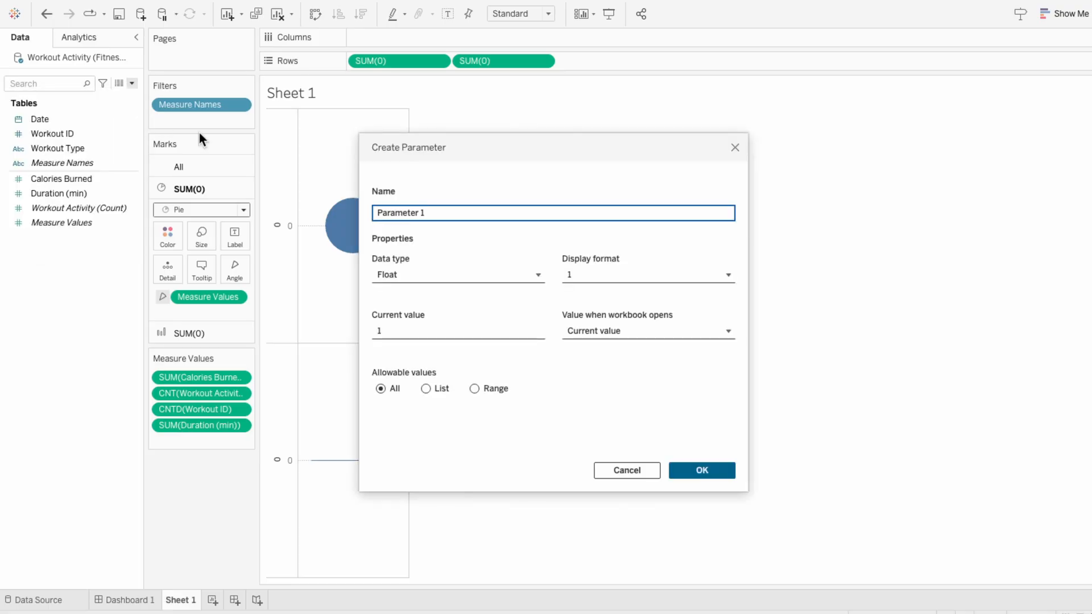
type("Workout Goal")
left_click(406, 329)
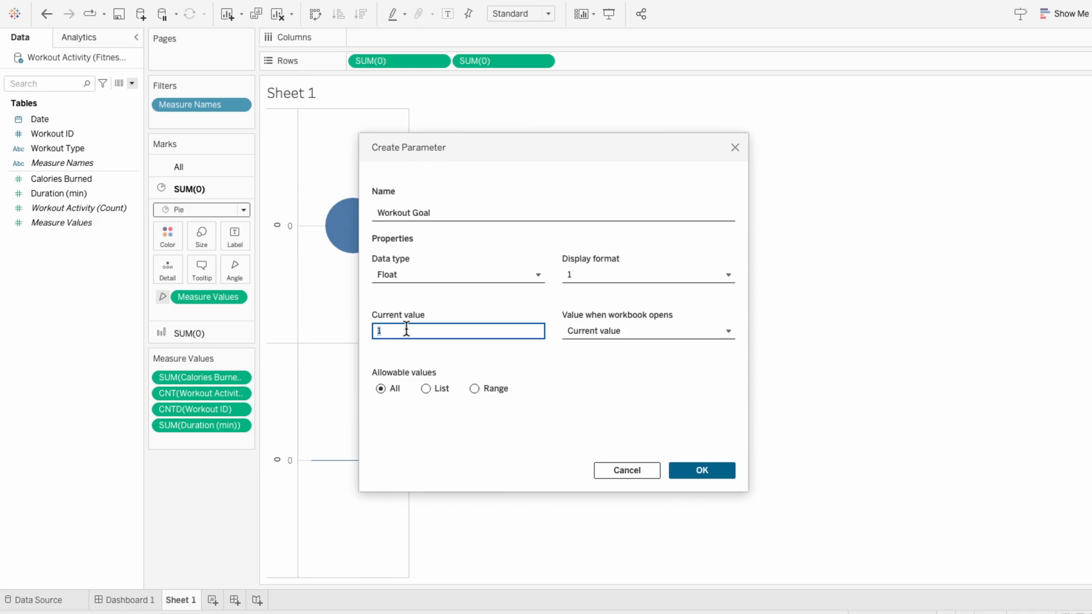
type("400")
left_click(701, 472)
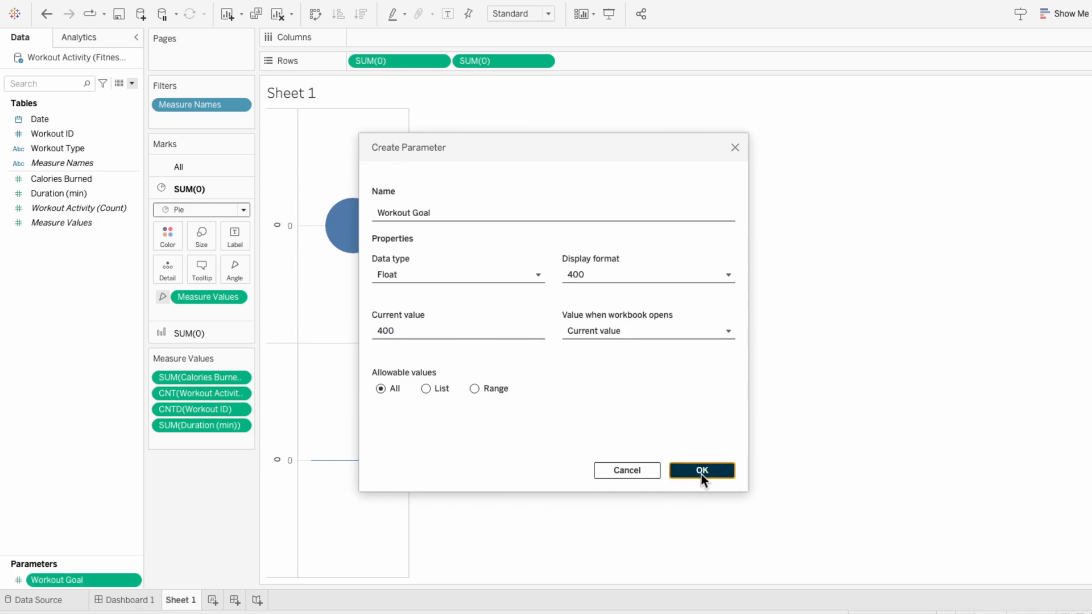
Step: Add the calculation [Workout Goal] - COUNTD([Workout ID]) to the Measure Values
double_click(192, 440)
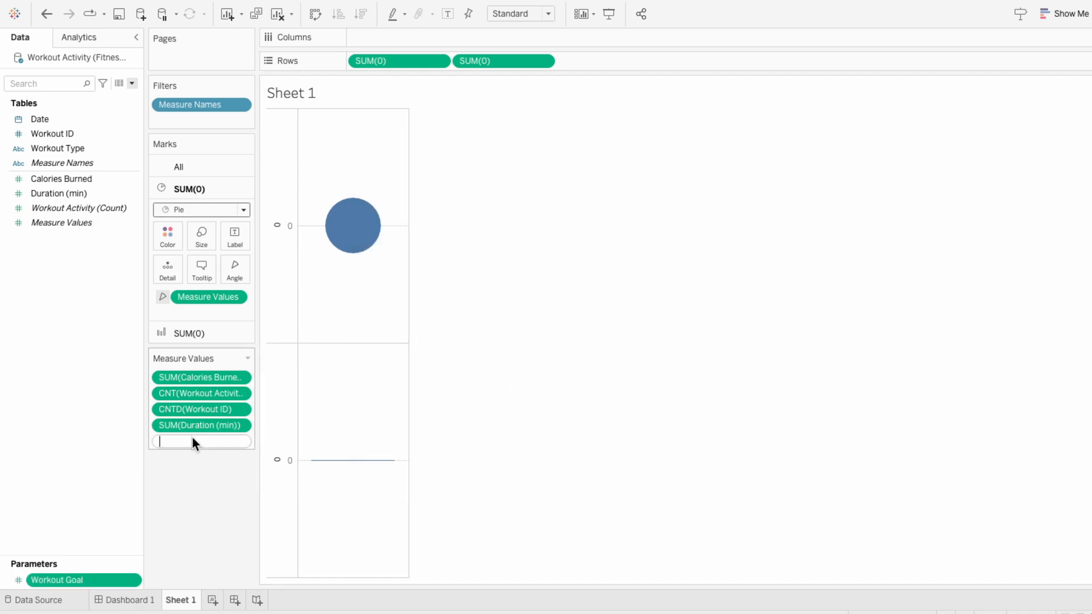
type("work")
key("Down")
key("Return")
type("- countd")
key("Return")
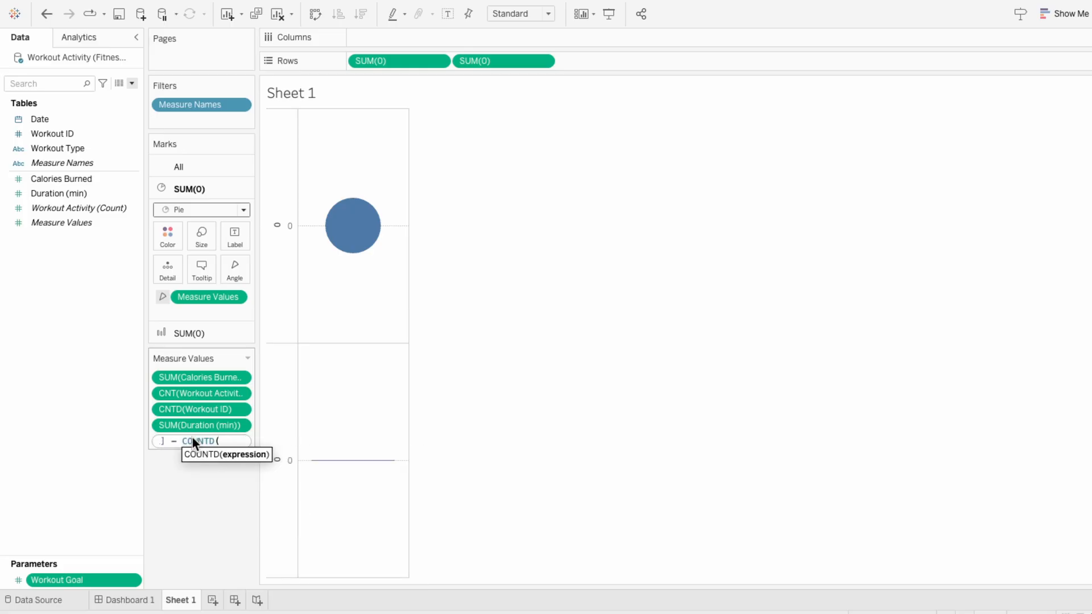
type("work")
key("Down")
key("Return")
key("Return")
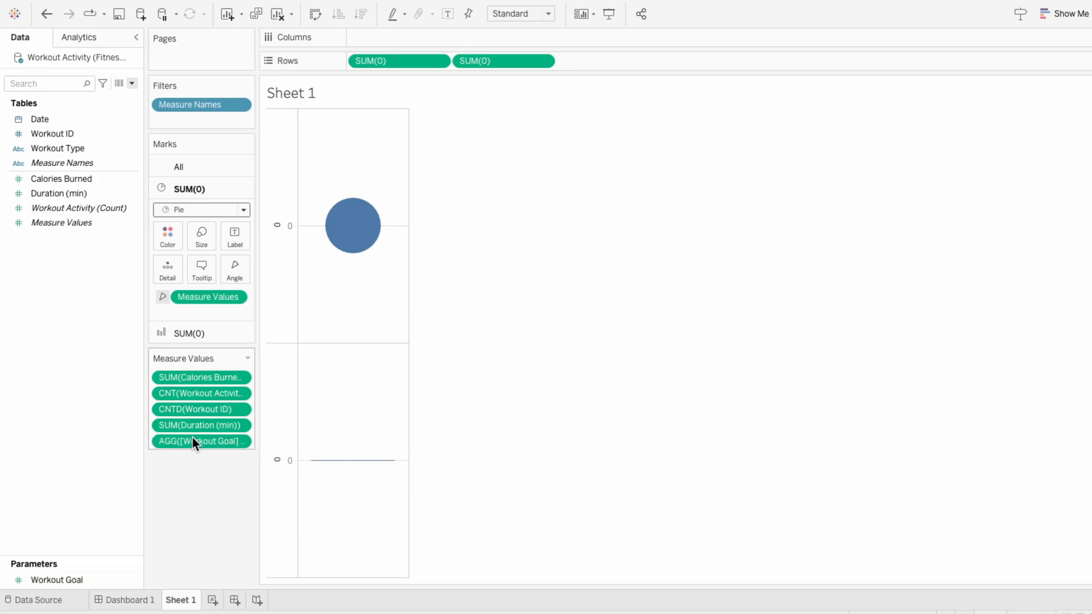
Step: Remove the calories burned, workout activity count and duration measures from the Measure Values
right_click(189, 377)
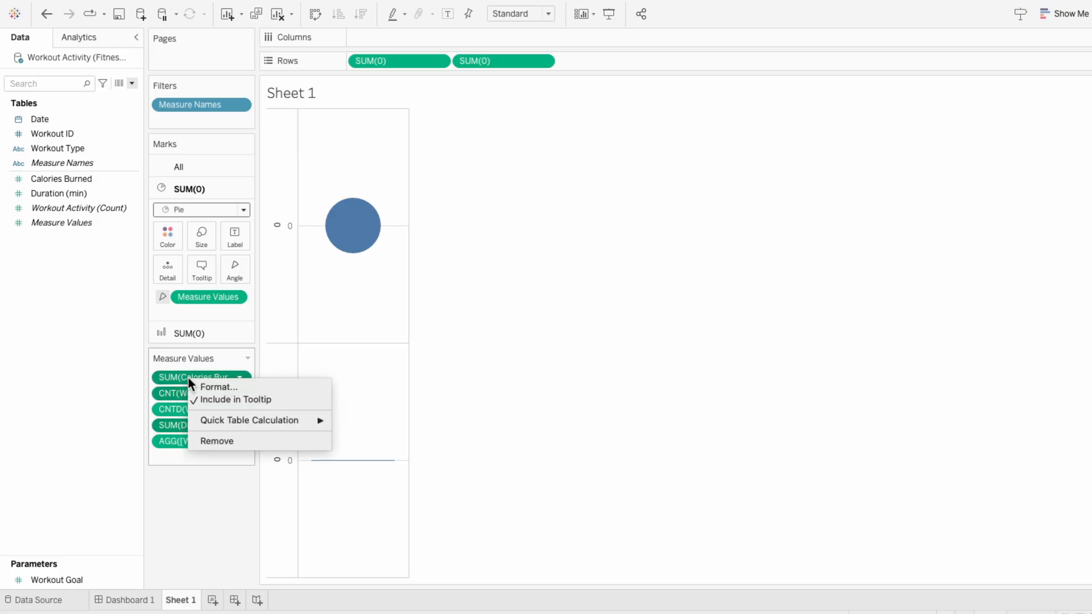
left_click(205, 442)
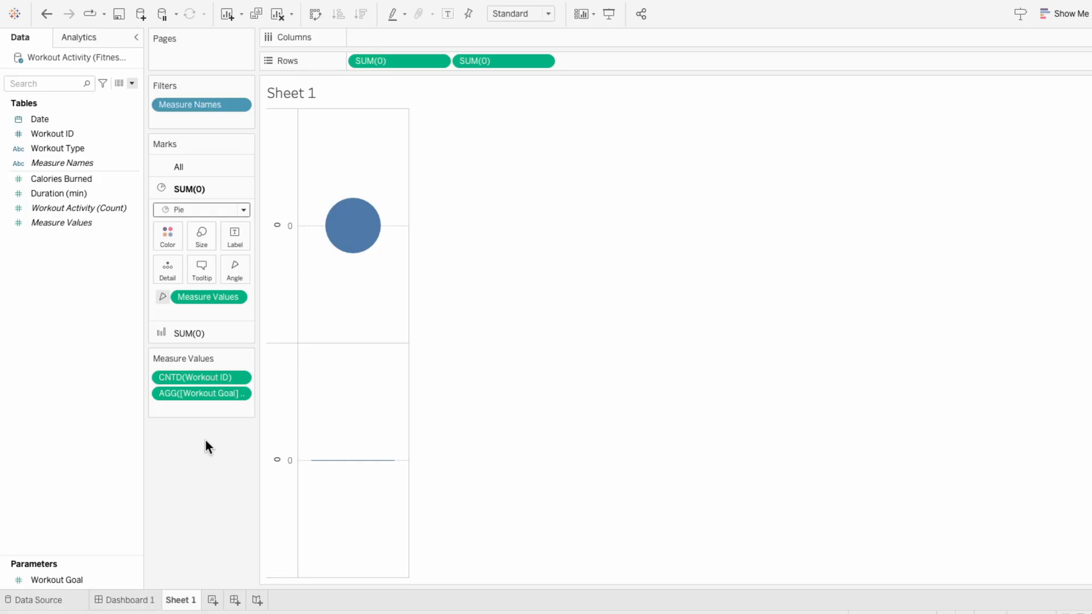
Step: Color the pie slices by Measure Names
left_click_drag(83, 165, 187, 317)
left_click(160, 315)
left_click(166, 332)
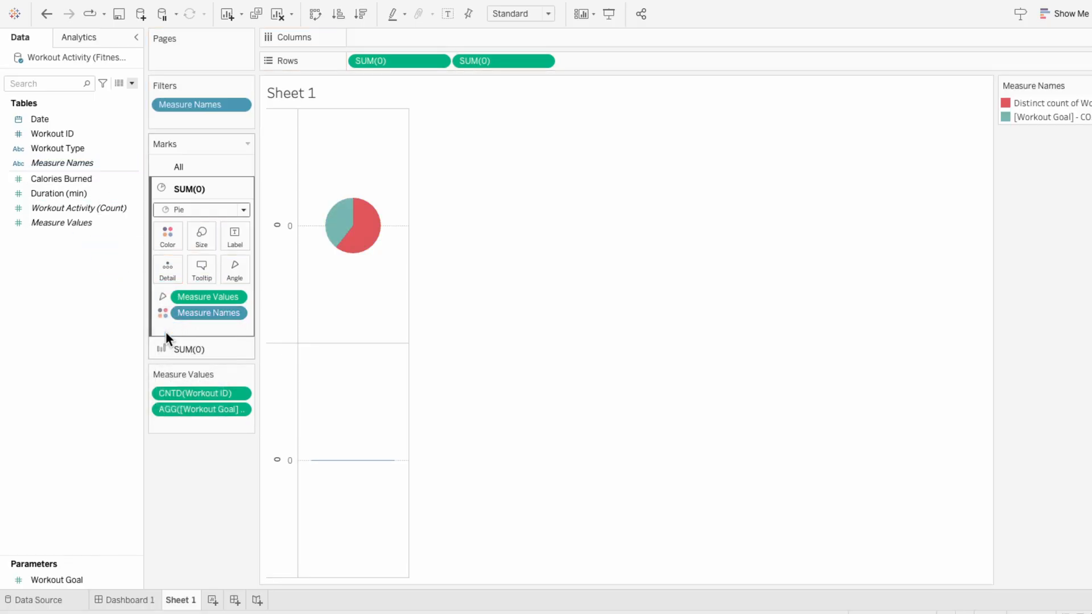
Step: Change the second SUM(0) mark type to Circle and combine both SUM(0) measures on a dual axis
left_click(174, 349)
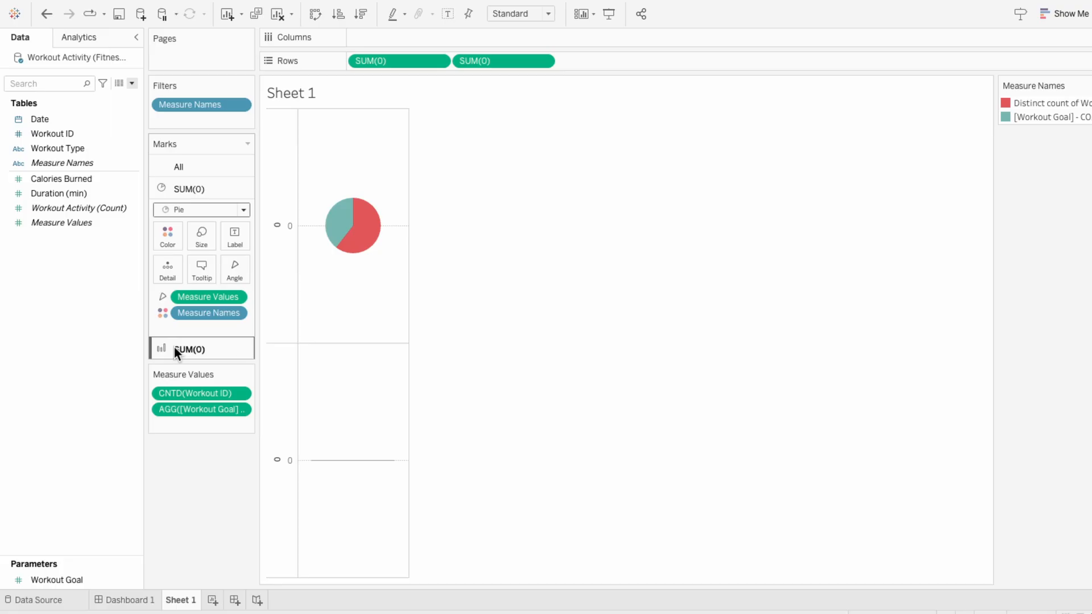
left_click(183, 232)
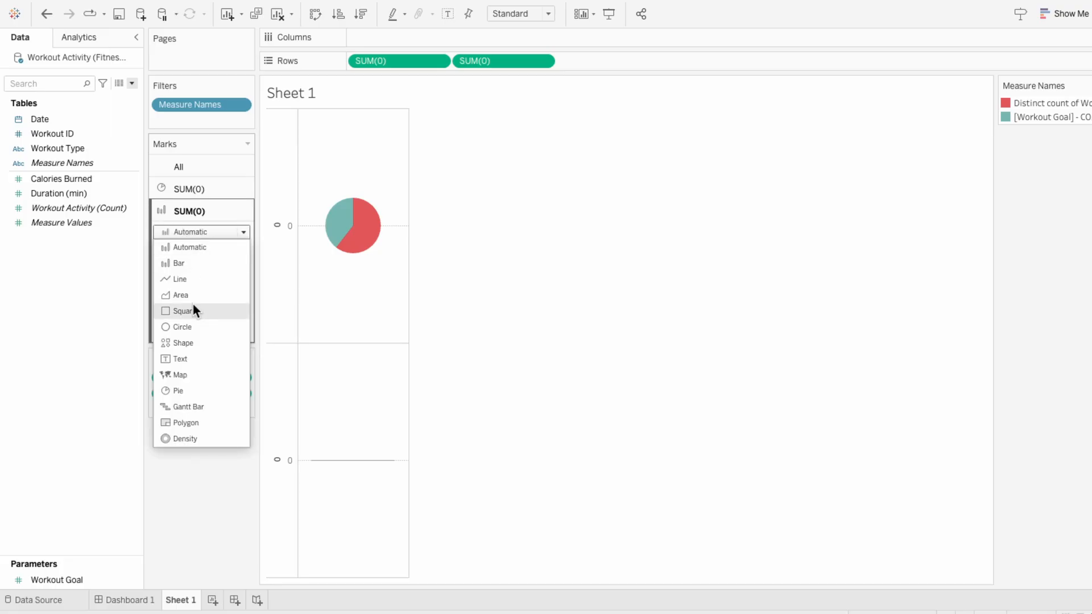
left_click(194, 327)
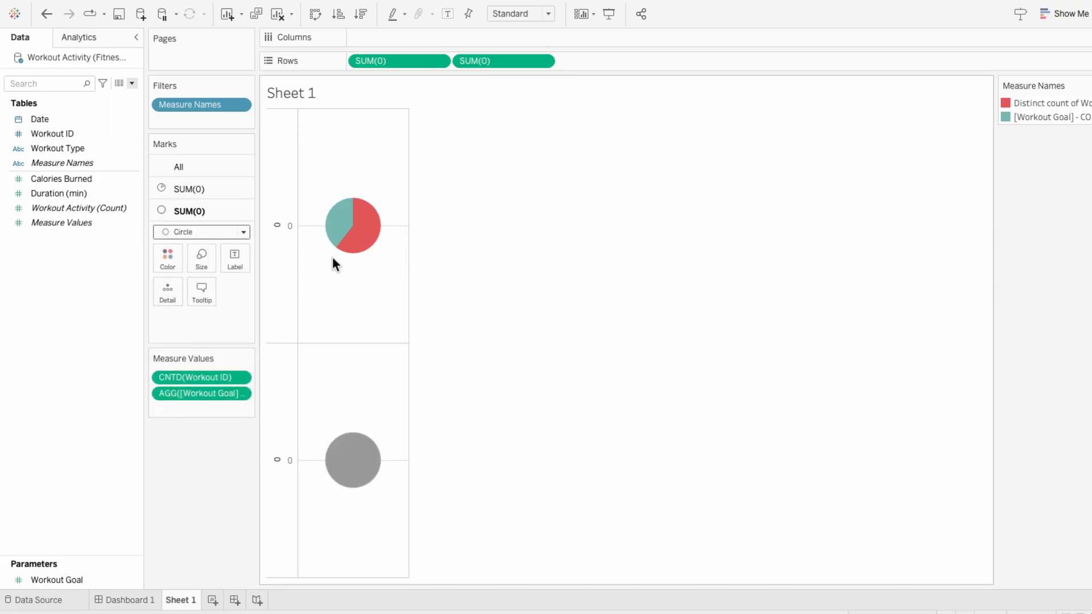
right_click(509, 61)
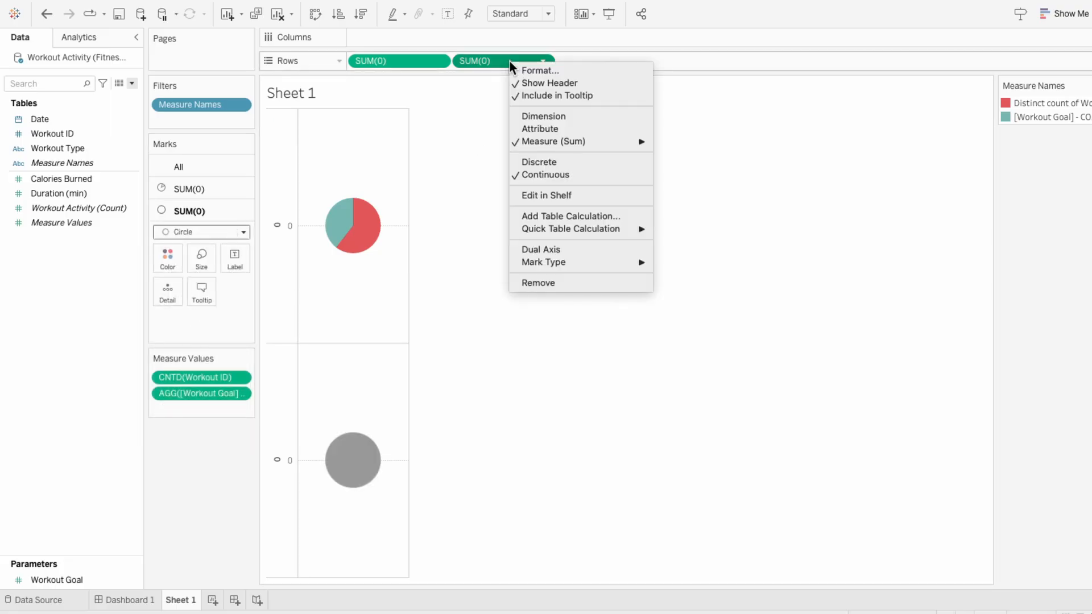
left_click(530, 249)
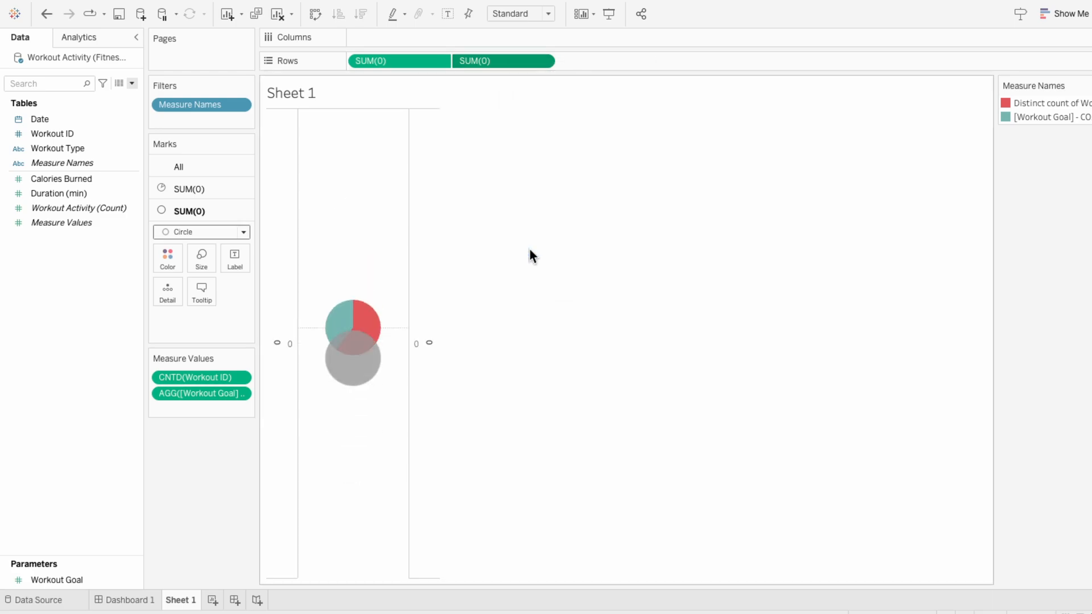
Step: Shrink the grey circle so the pie forms a ring around it
left_click(194, 259)
left_click(220, 292)
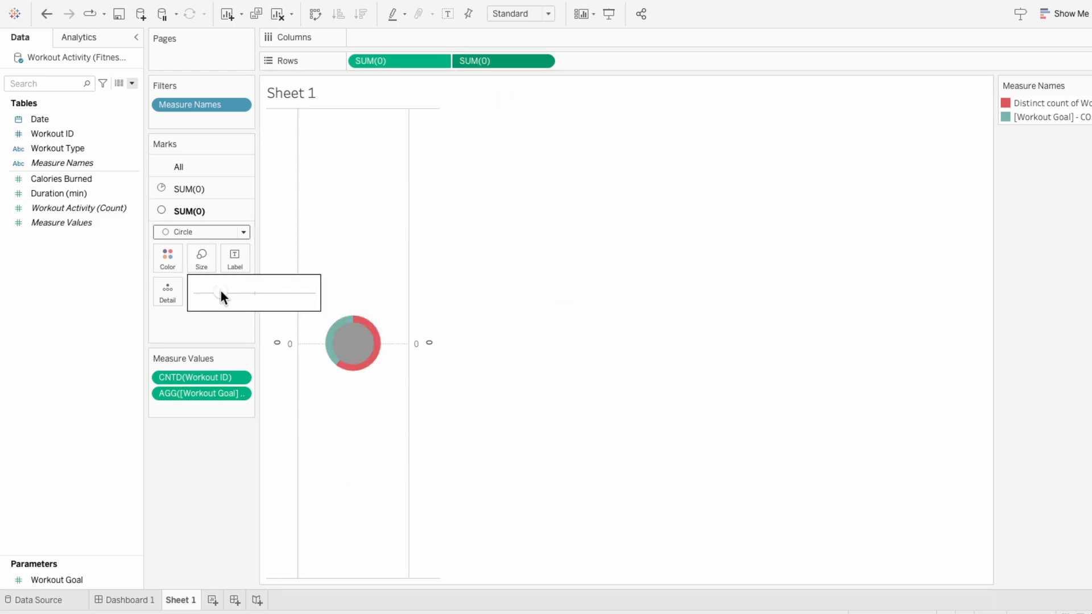
left_click(213, 335)
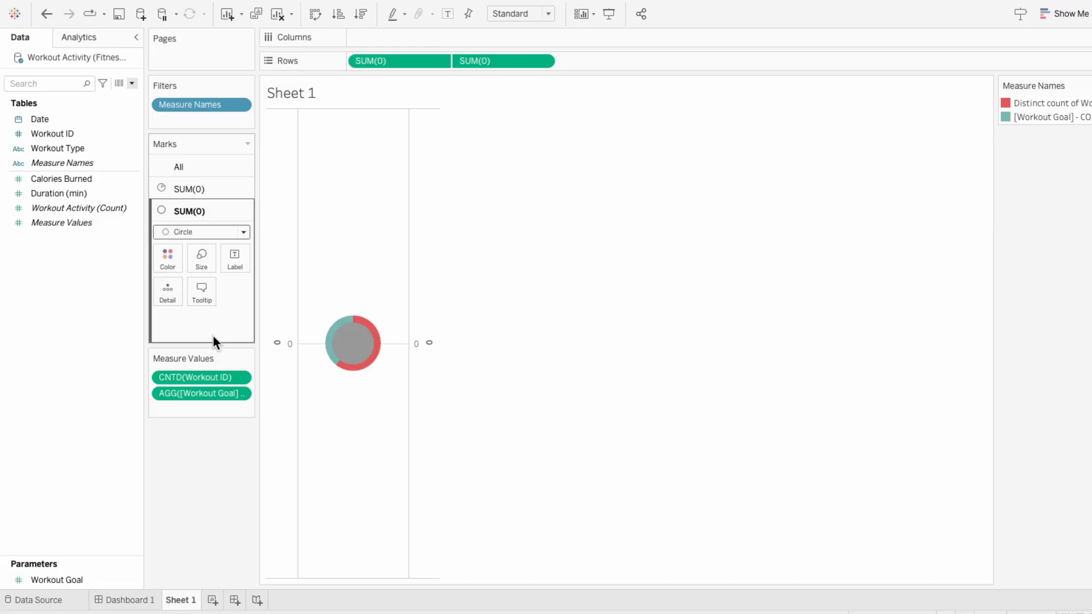
Step: Change the second SUM(0) mark type to Shape and assign the white circle from the My Shapes palette
left_click(190, 231)
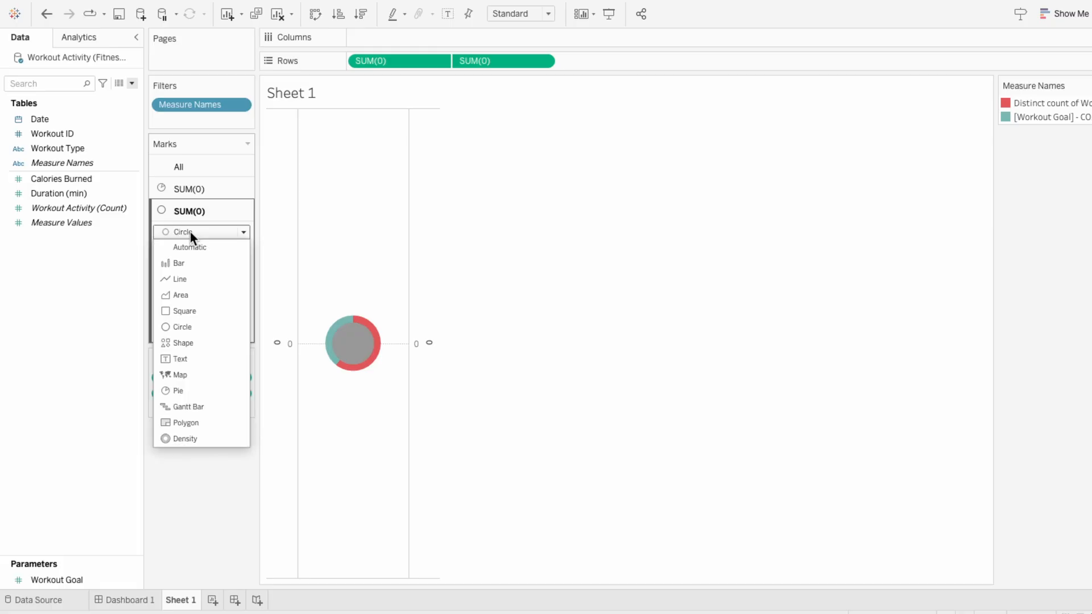
left_click(190, 342)
left_click(232, 296)
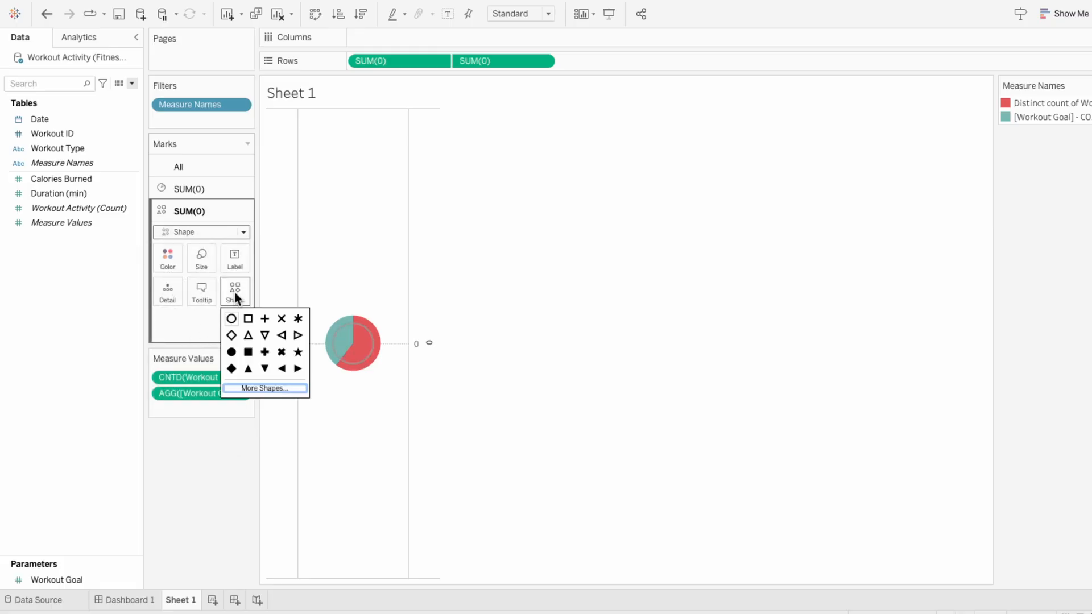
left_click(247, 390)
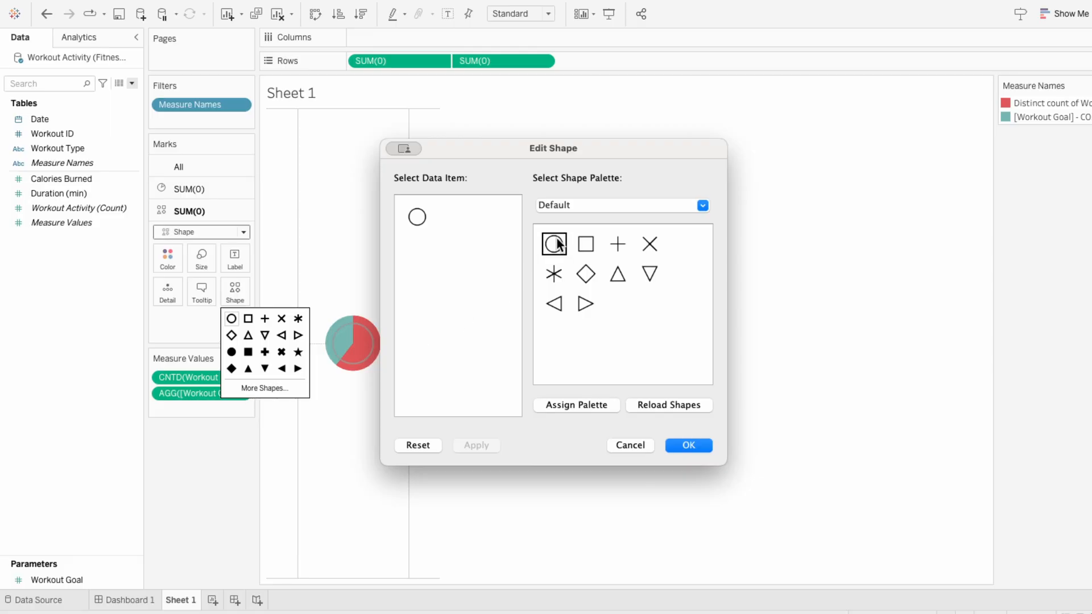
left_click(575, 206)
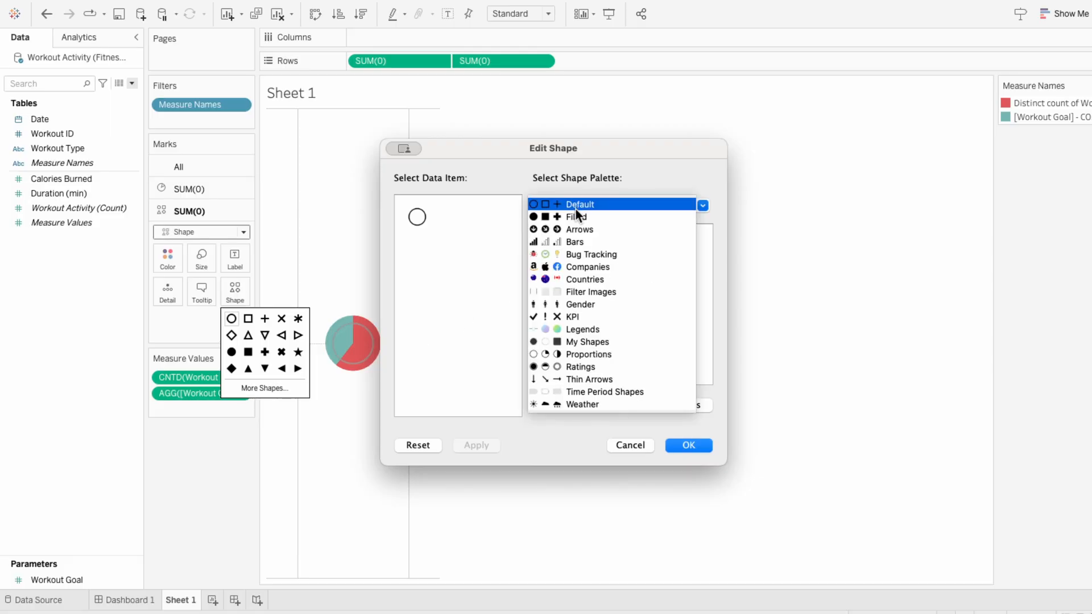
left_click(592, 342)
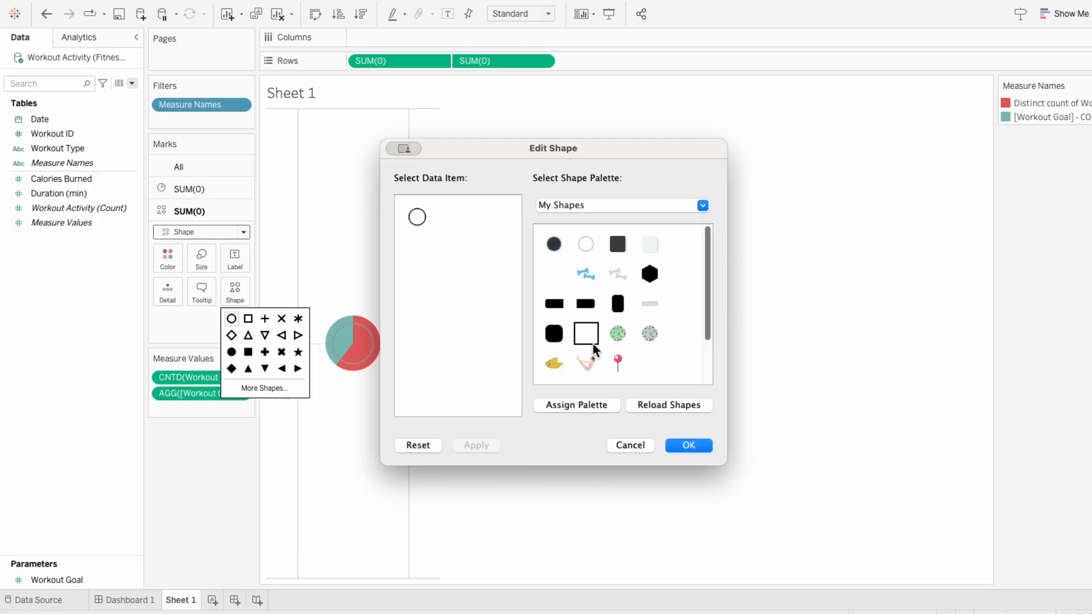
left_click(586, 244)
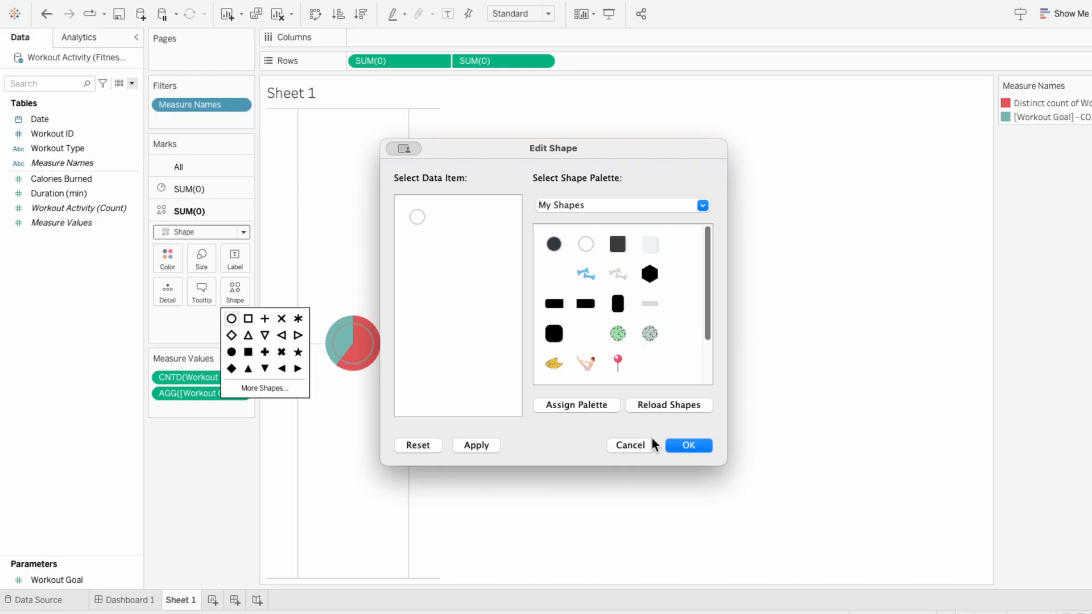
left_click(679, 446)
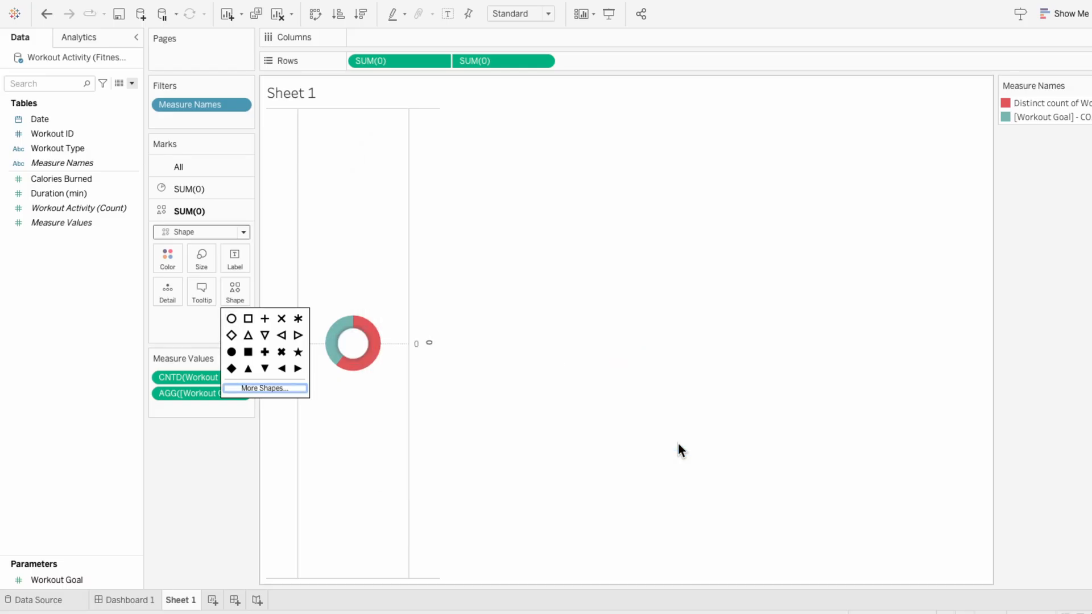
left_click(678, 449)
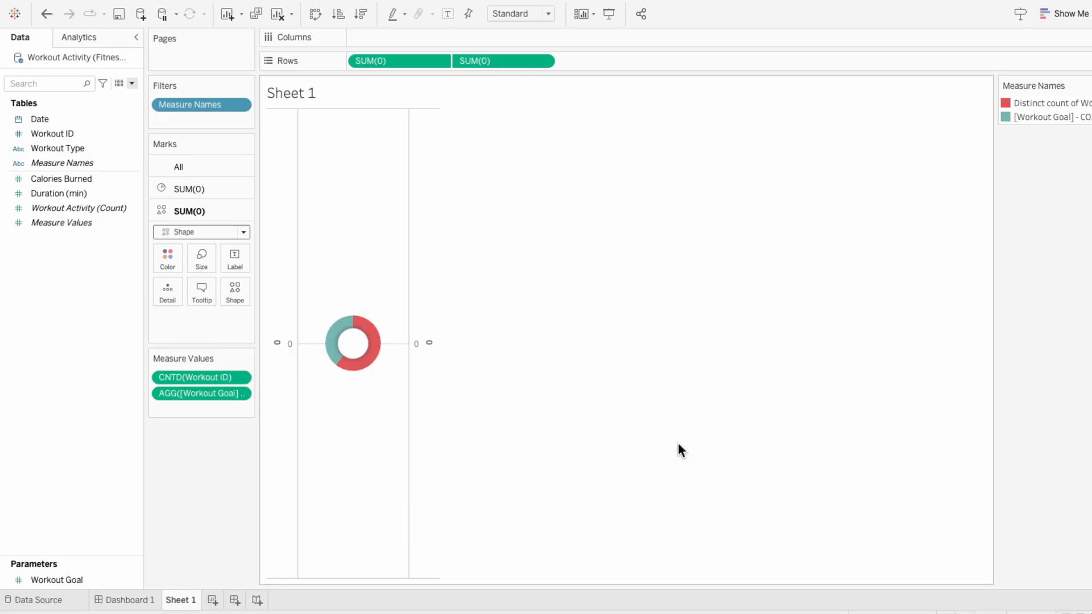
Step: Enlarge the white center circle and the pie around it to form a bigger donut
left_click(202, 264)
left_click_drag(226, 281, 231, 288)
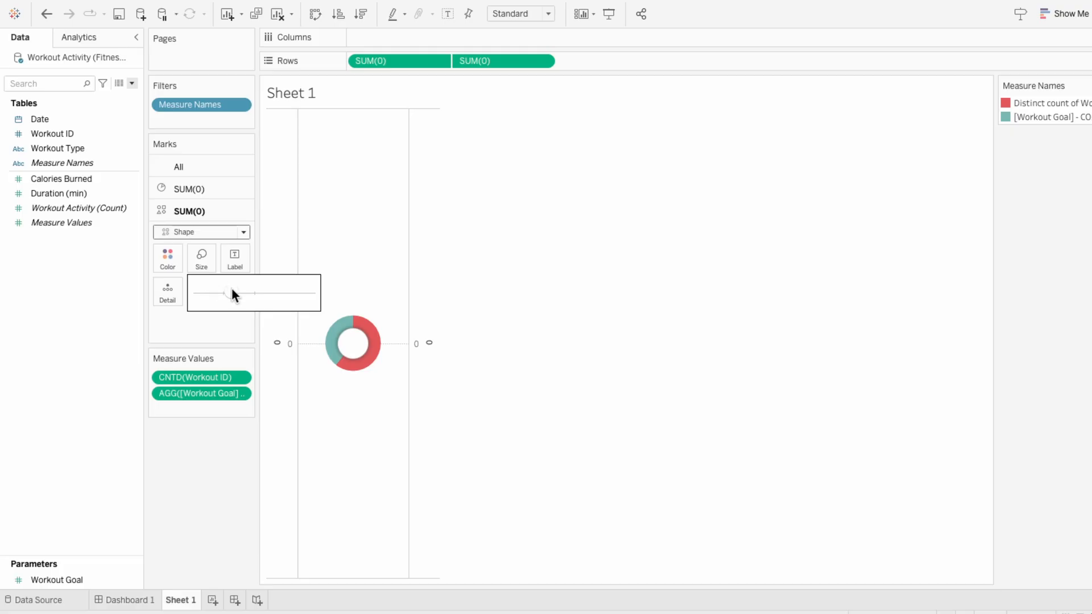
left_click(206, 189)
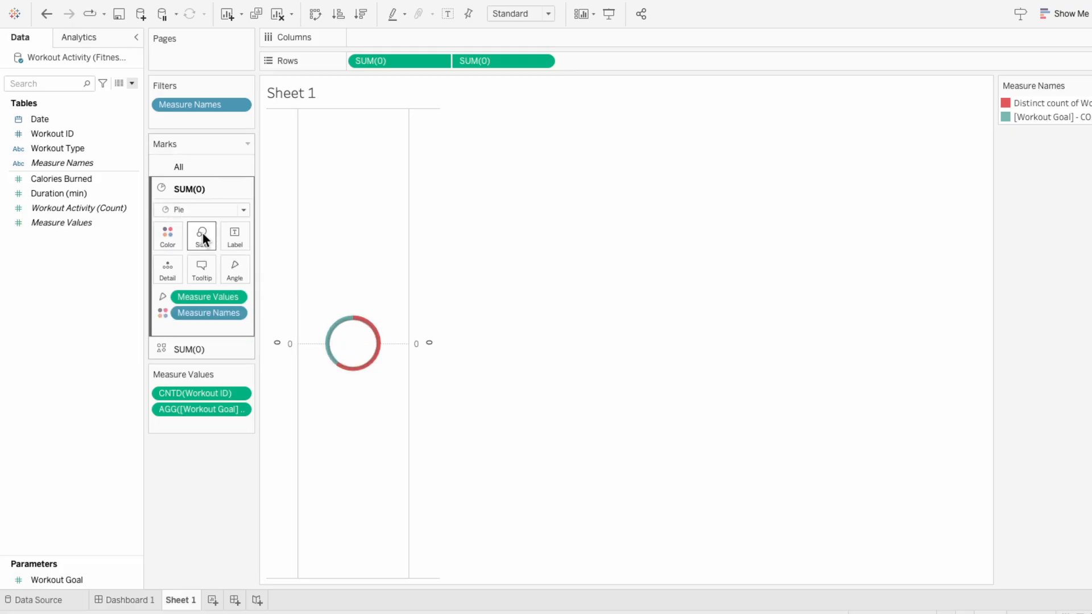
left_click(202, 234)
left_click_drag(235, 271, 239, 274)
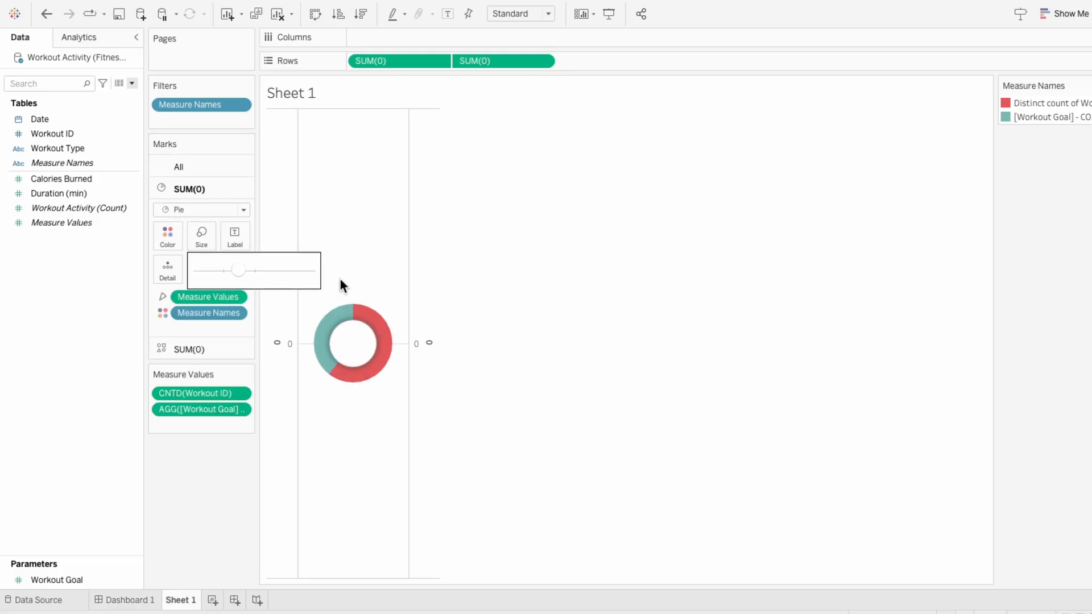
Step: Widen the donut chart's column and hide the headers of both zero axes
left_click_drag(438, 296, 721, 284)
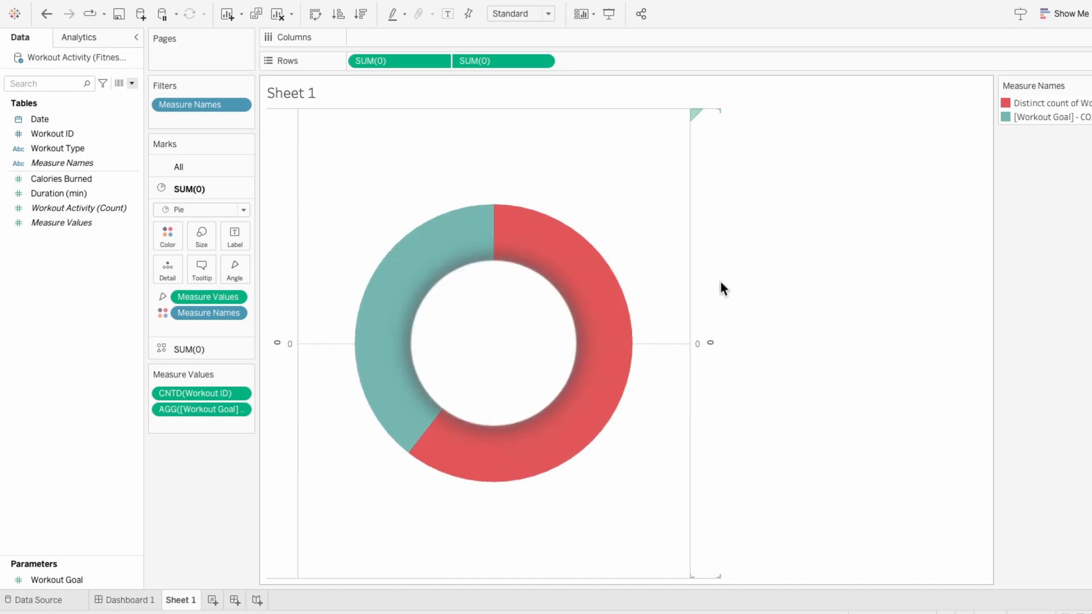
right_click(705, 278)
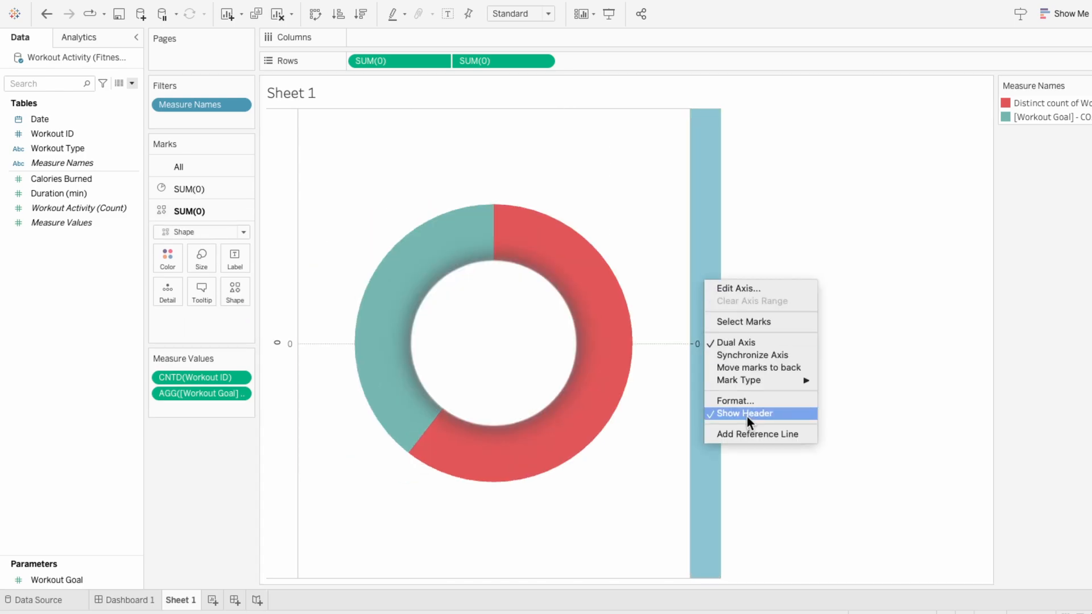
left_click(747, 416)
right_click(276, 266)
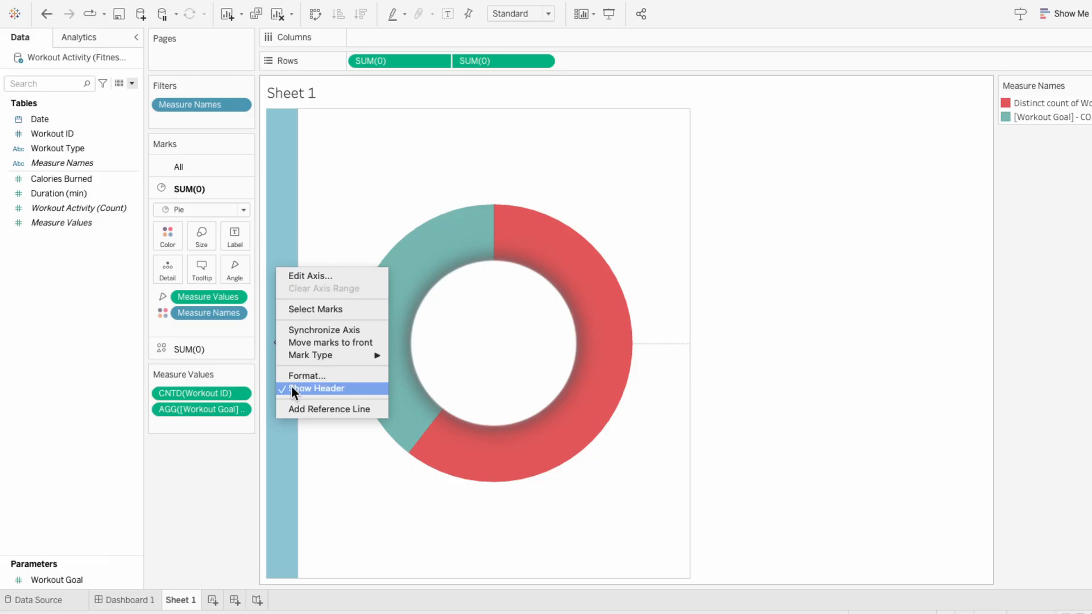
left_click(291, 385)
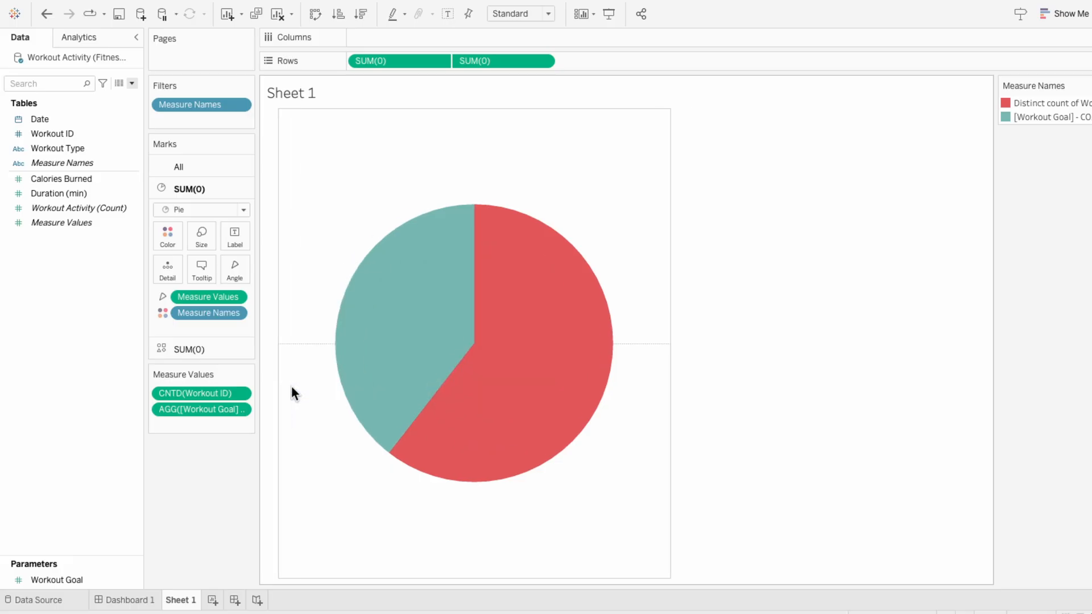
Step: Enlarge the white circle of the second SUM(0) slightly to make the donut ring thinner
left_click(195, 349)
left_click(203, 257)
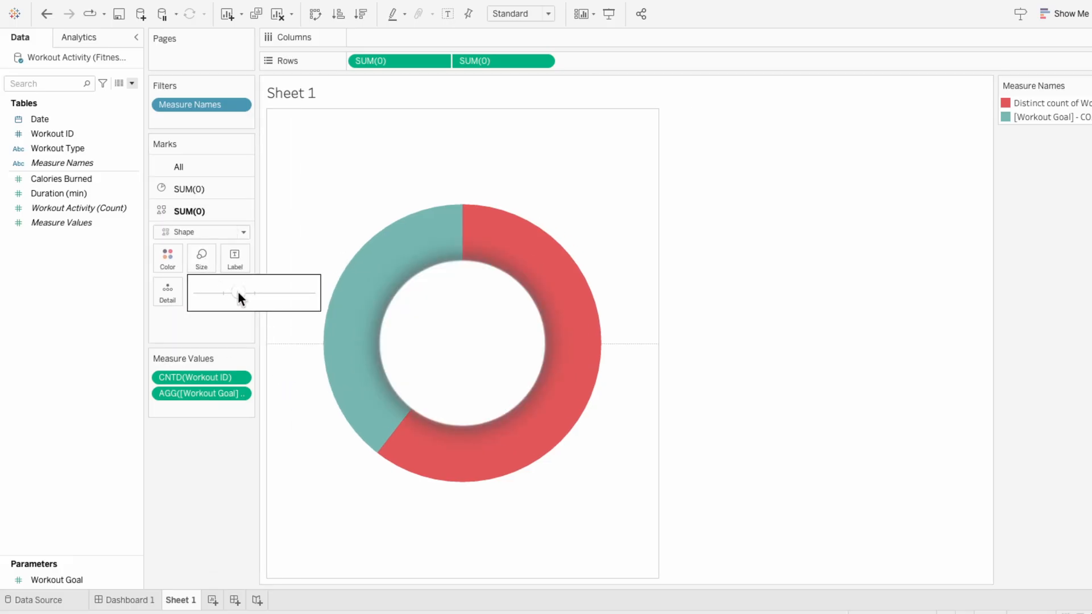
left_click(283, 370)
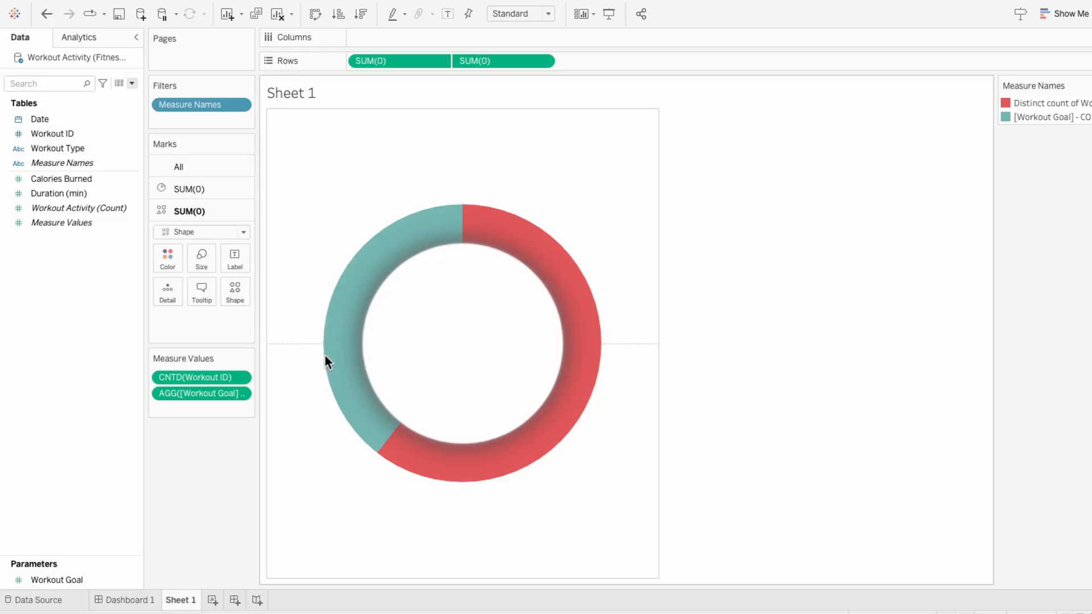
Step: Set the color of Distinct count of Workout ID to light blue
left_click(1086, 85)
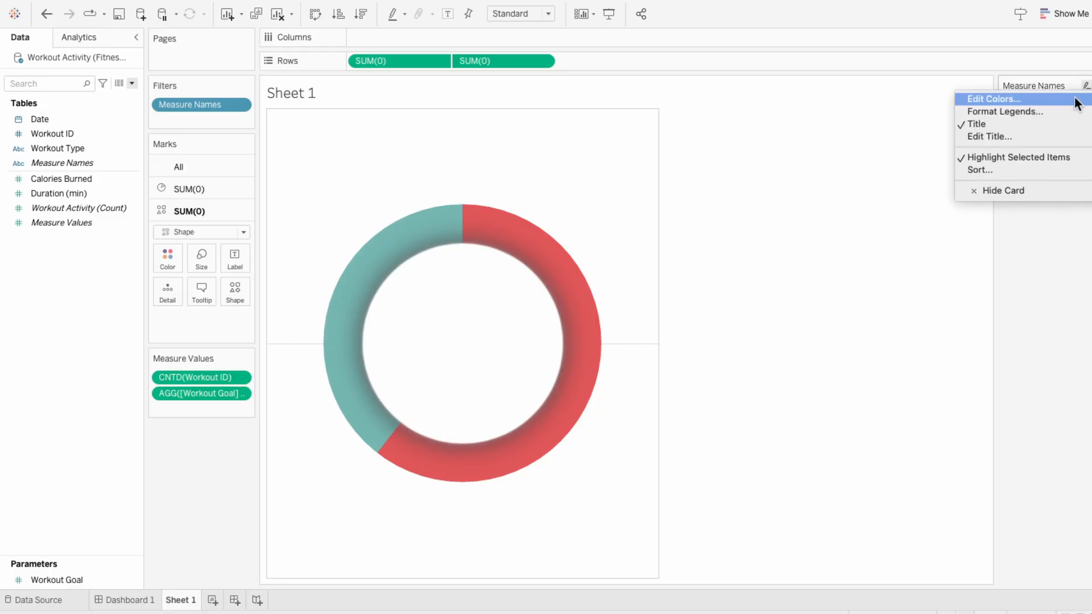
left_click(984, 97)
double_click(378, 200)
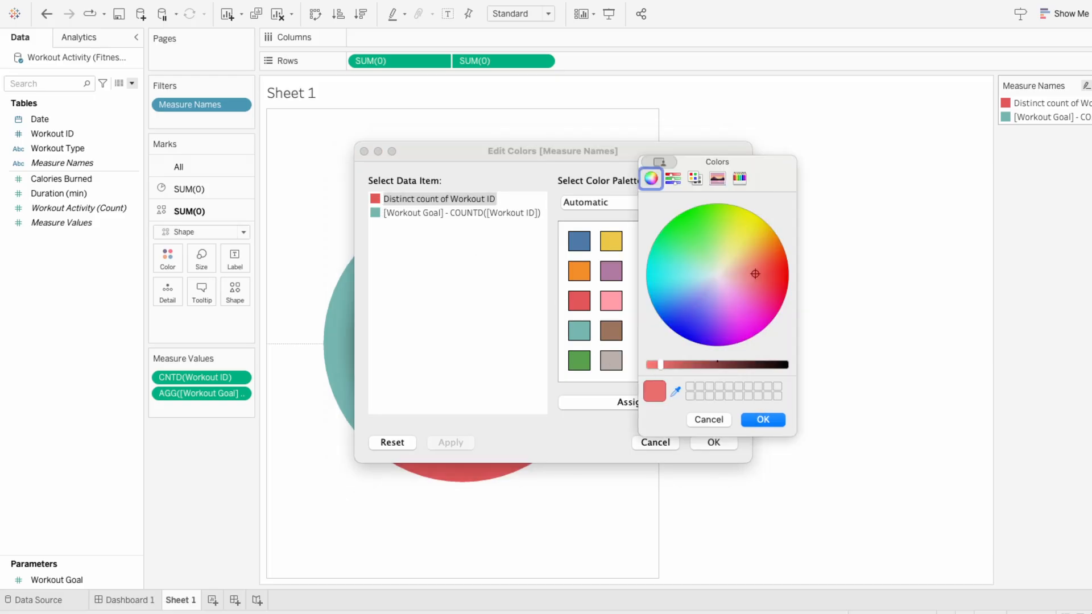
left_click(704, 281)
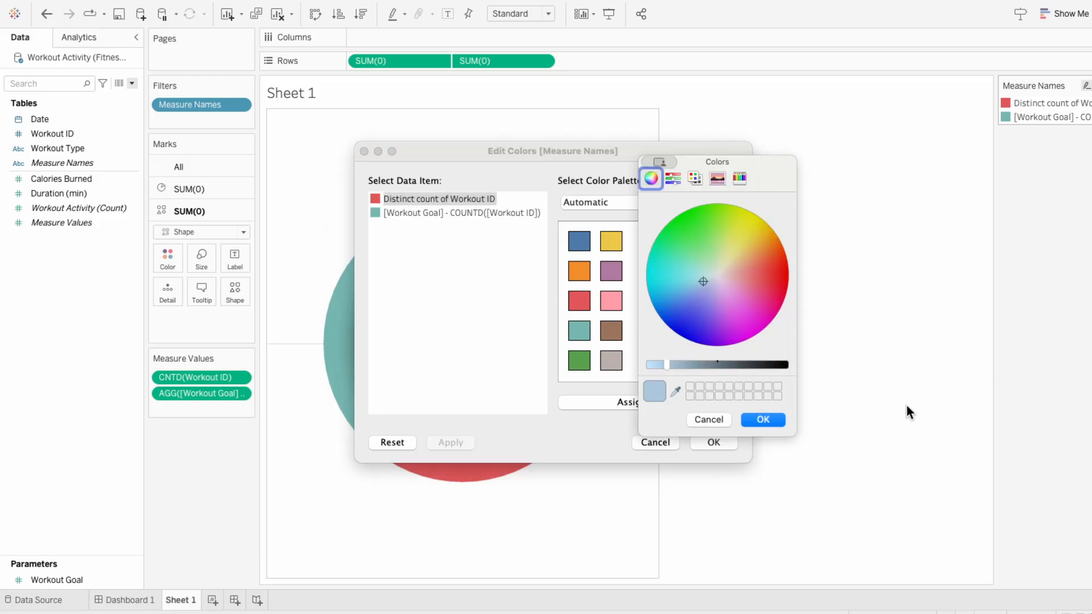
left_click(773, 418)
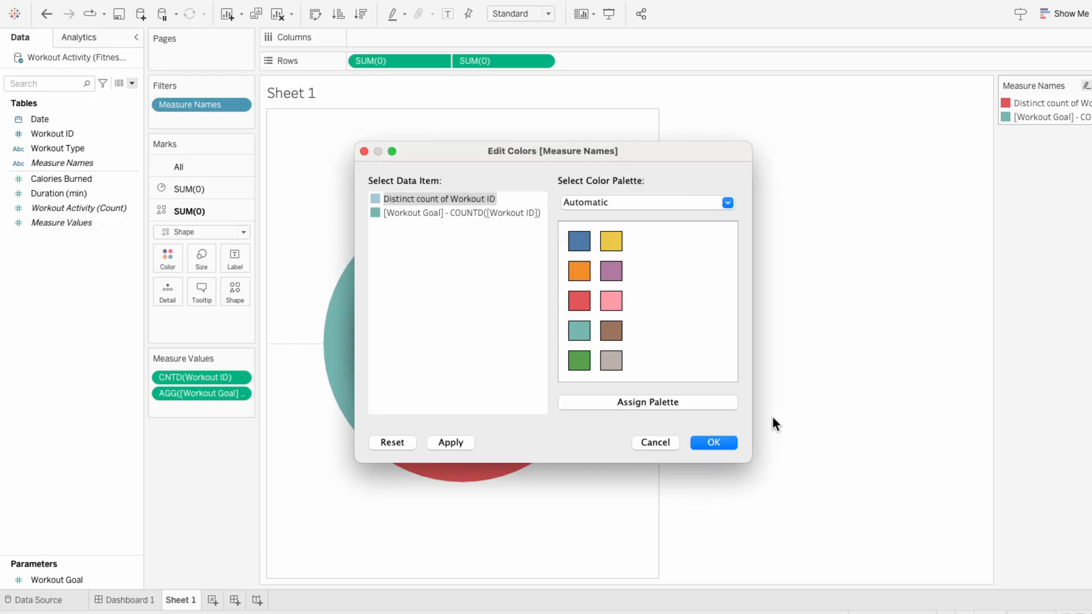
Step: Set the color of [Workout Goal] - COUNTD([Workout ID]) to light grey and apply the Measure Names colors
double_click(374, 212)
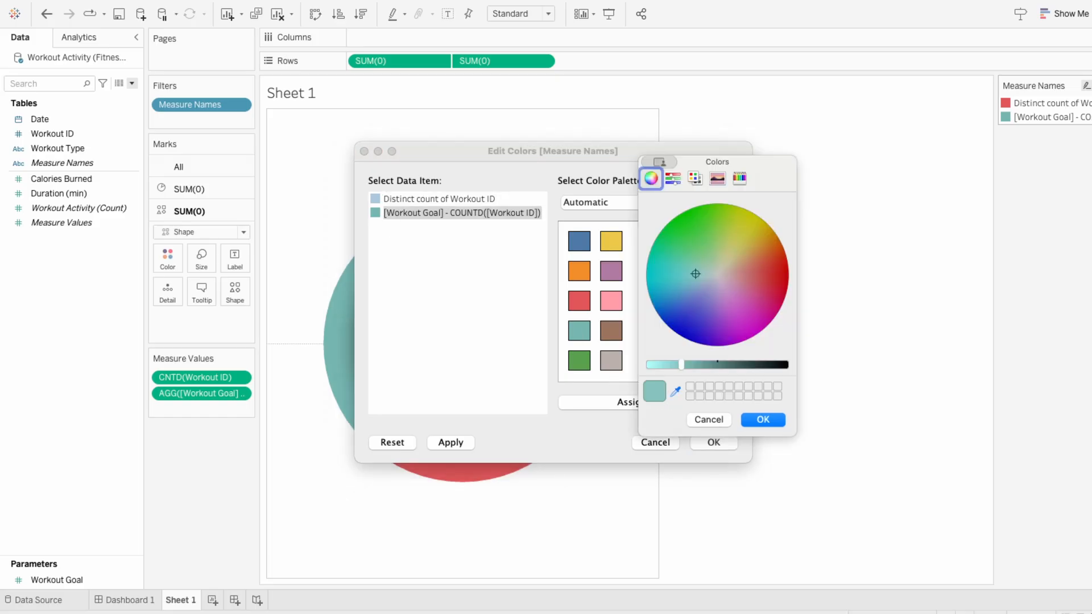
left_click(903, 368)
left_click(765, 422)
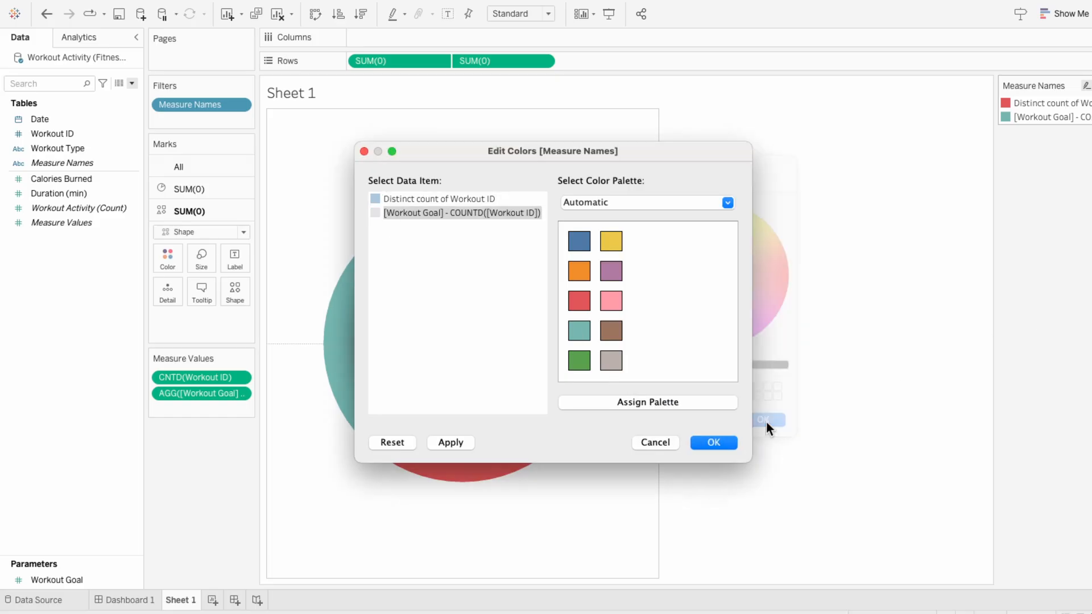
left_click(730, 440)
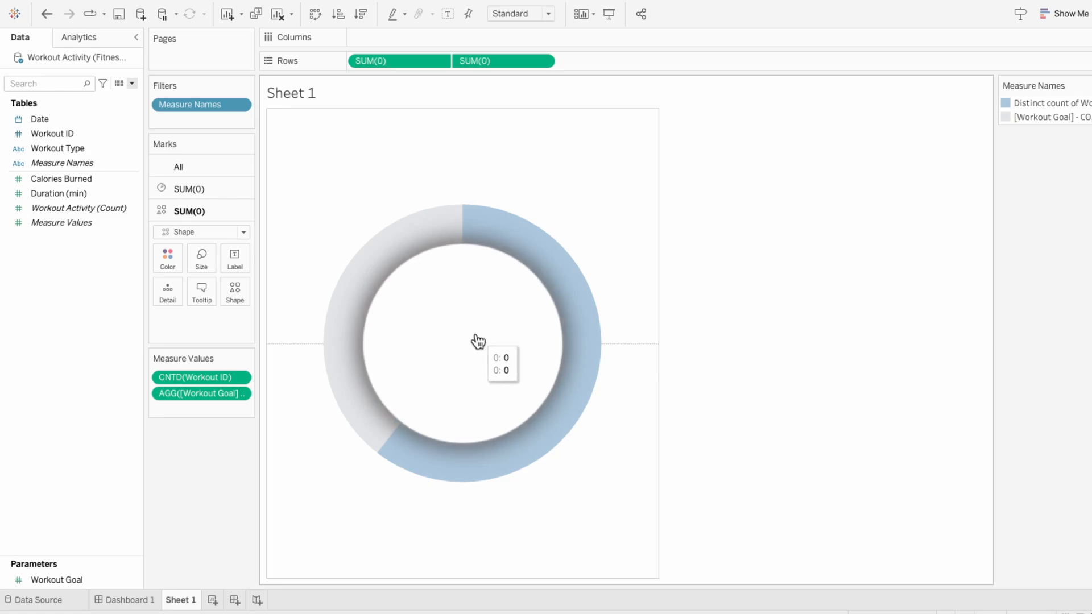
Step: Add the calculation COUNTD([Workout ID])/[Workout Goal] to the second SUM(0) marks and show it as the label
double_click(194, 328)
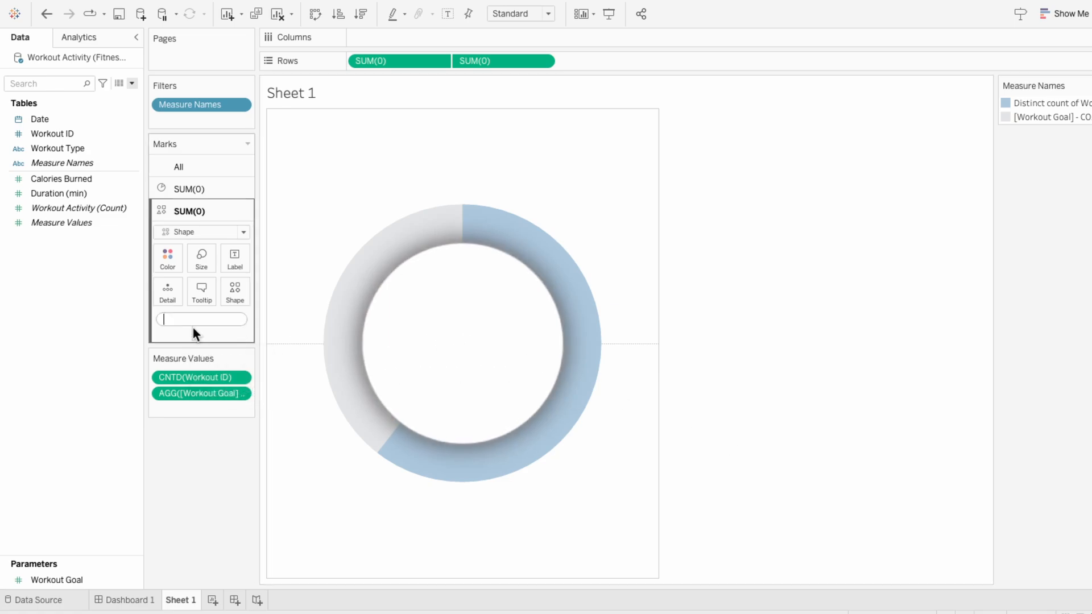
type("COU")
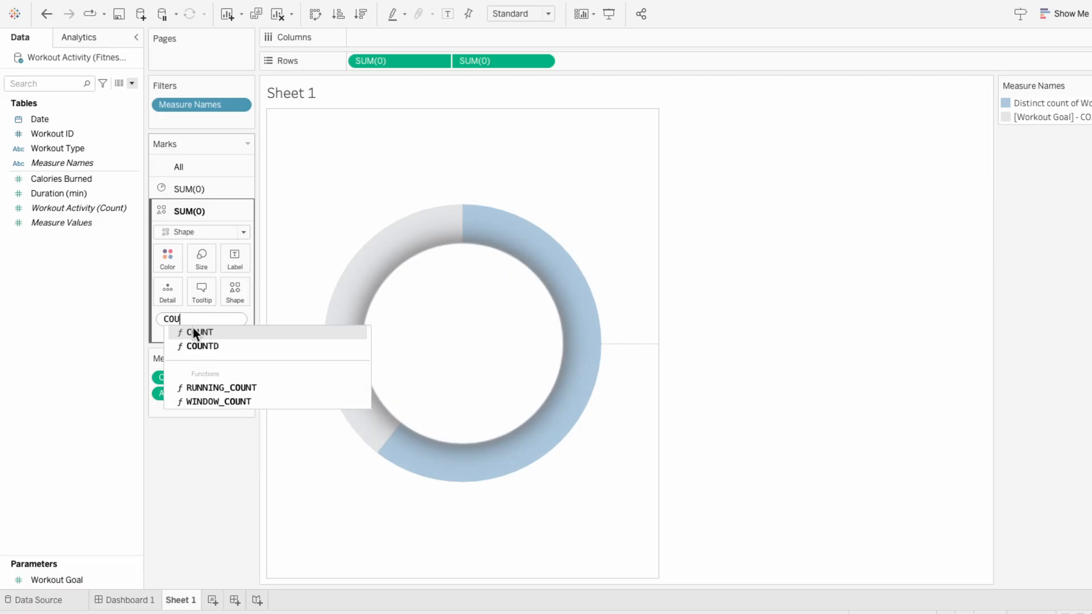
type("NTD(wor")
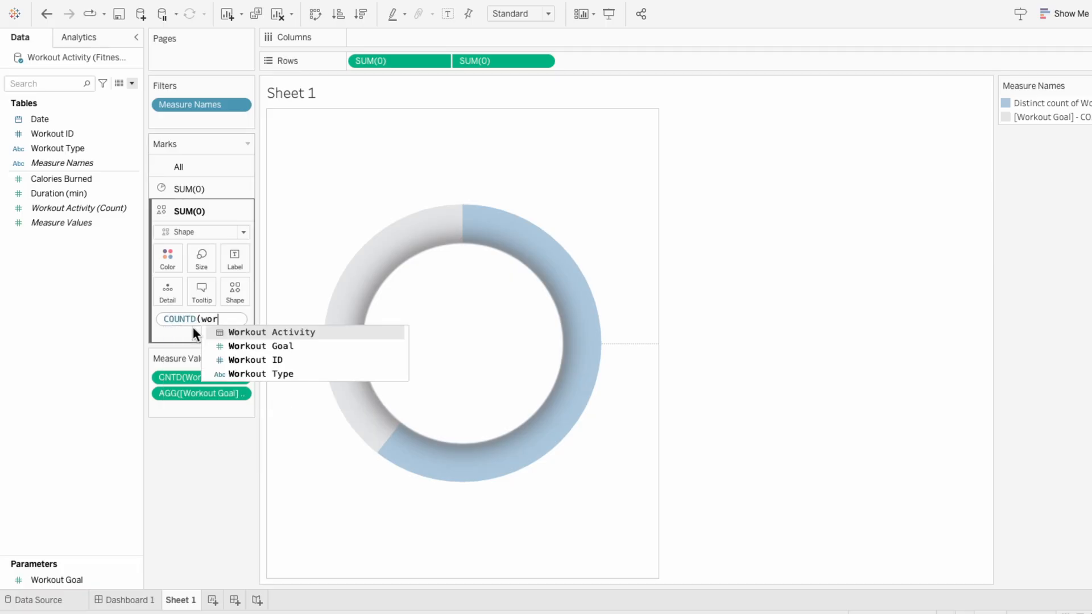
key("Down")
key("Down")
key("Return")
type(")")
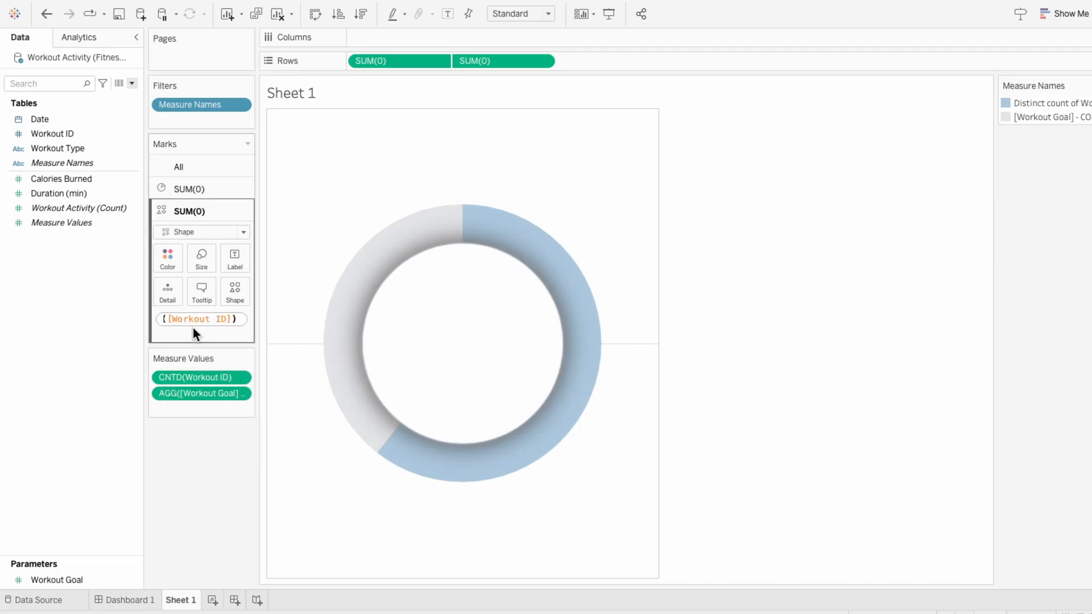
type("/wor")
key("Down")
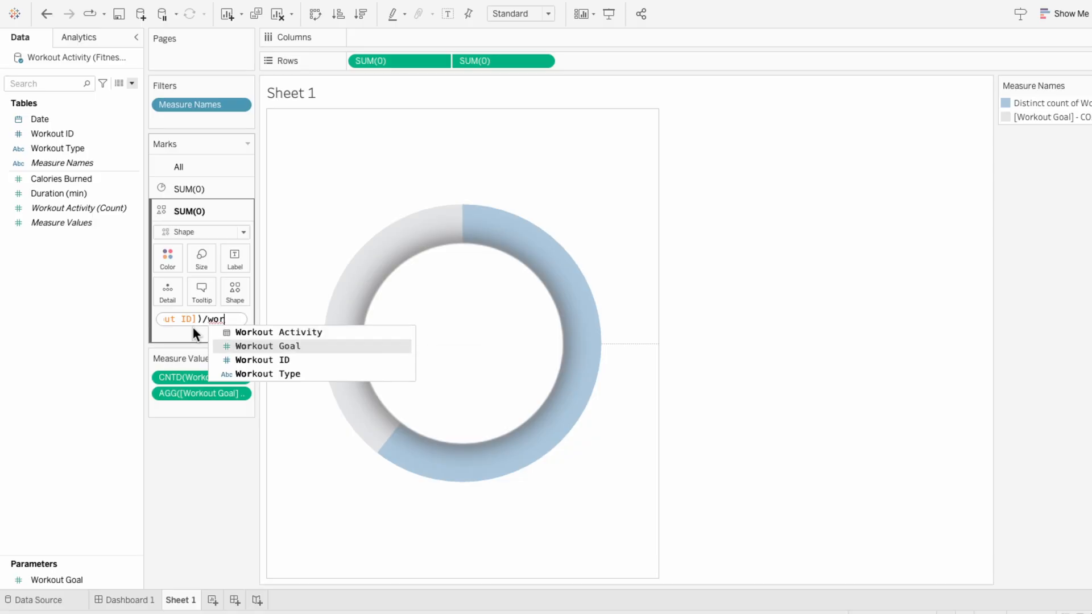
key("Return")
key("Return")
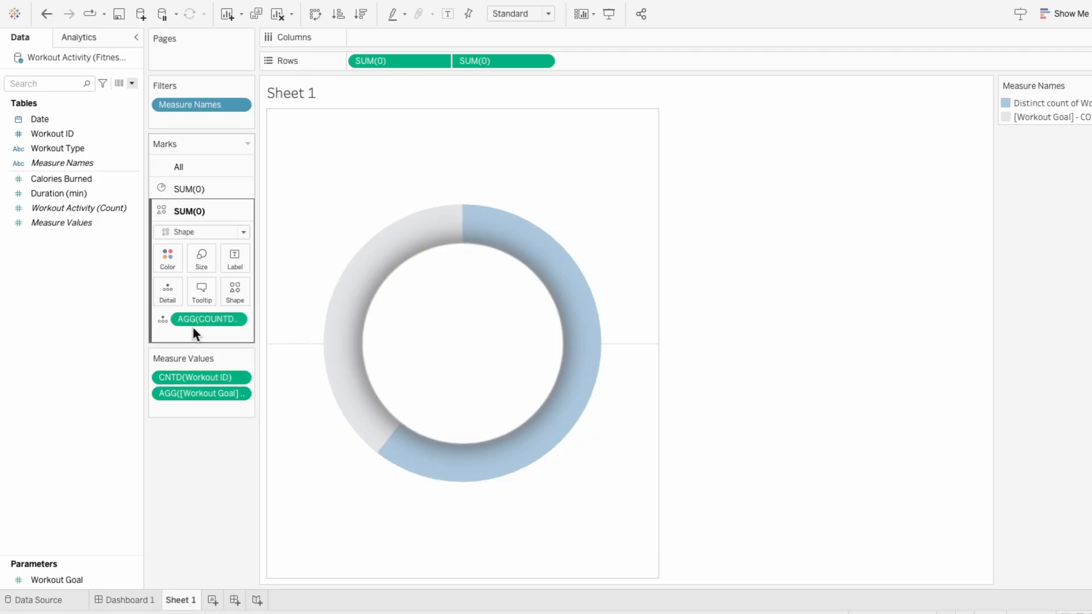
left_click(161, 321)
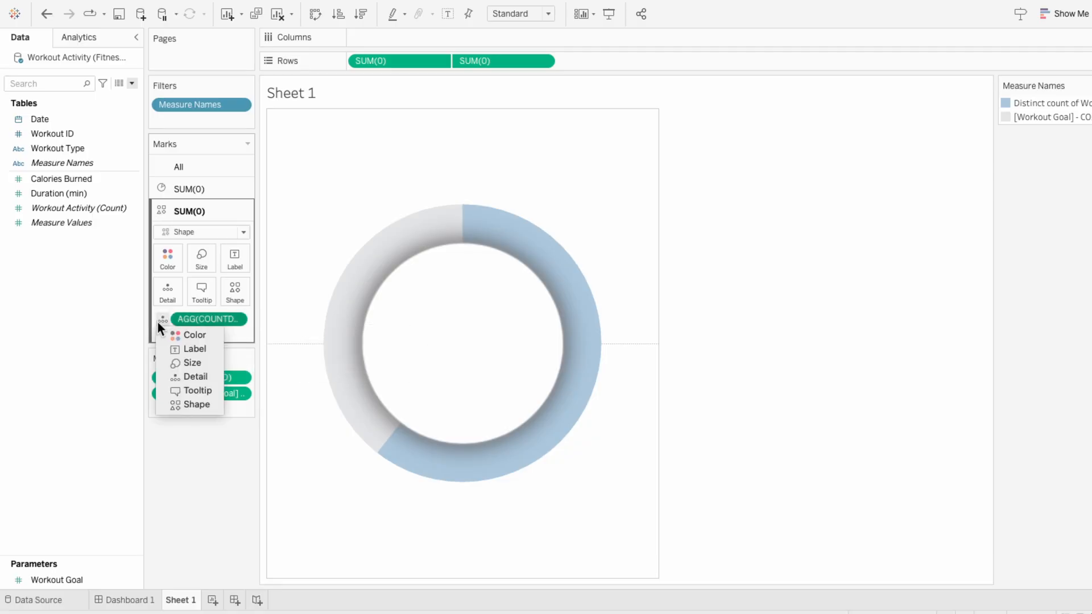
left_click(171, 348)
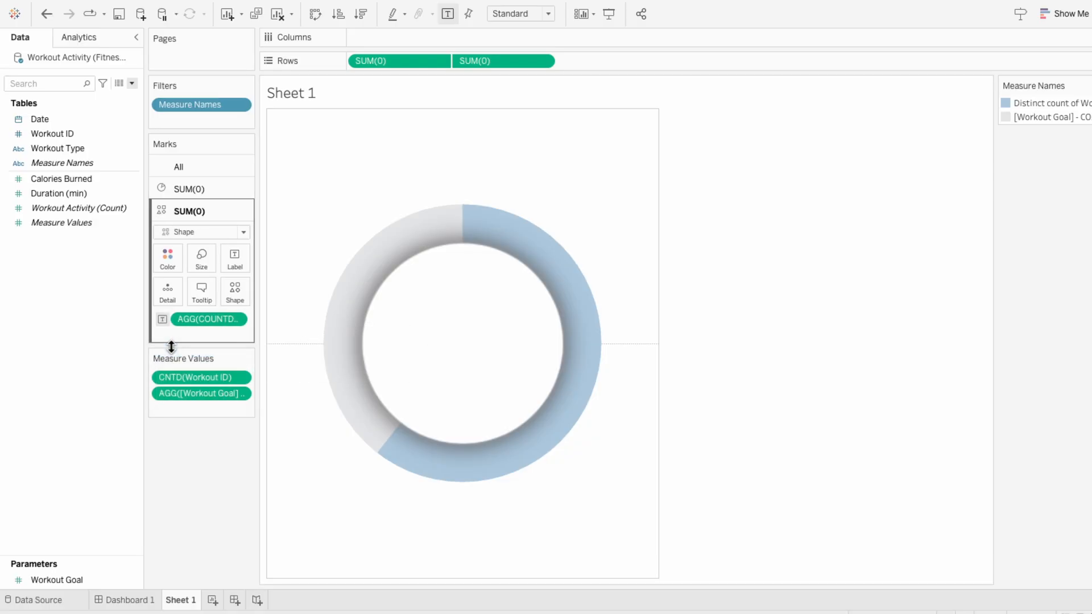
Step: Format the numbers of the COUNTD([Workout ID])/[Workout Goal] label as a percentage with 0 decimal places
right_click(193, 317)
left_click(204, 329)
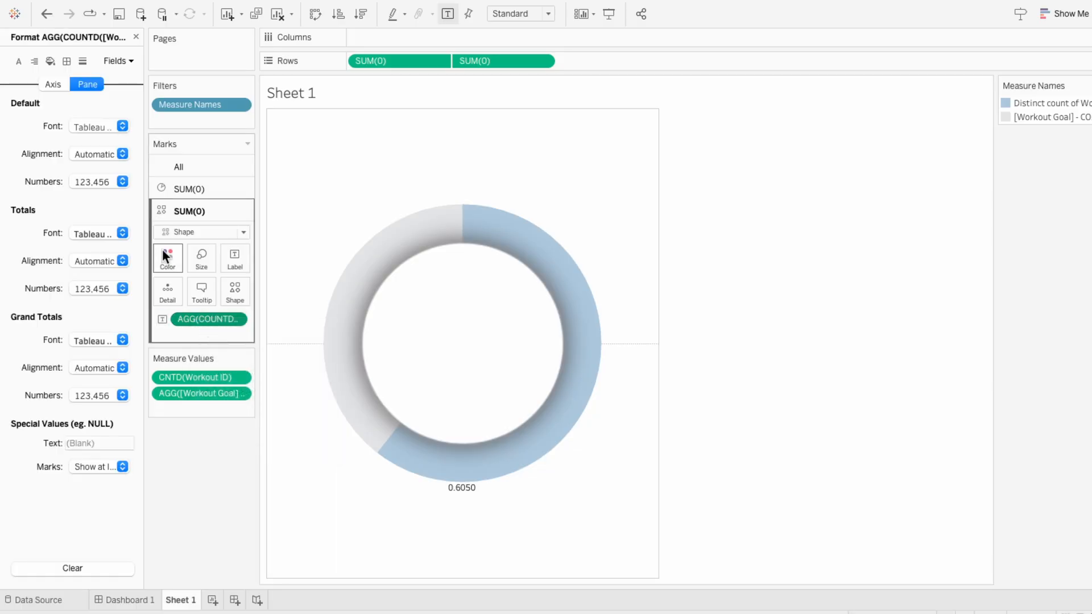
left_click(110, 179)
left_click(97, 277)
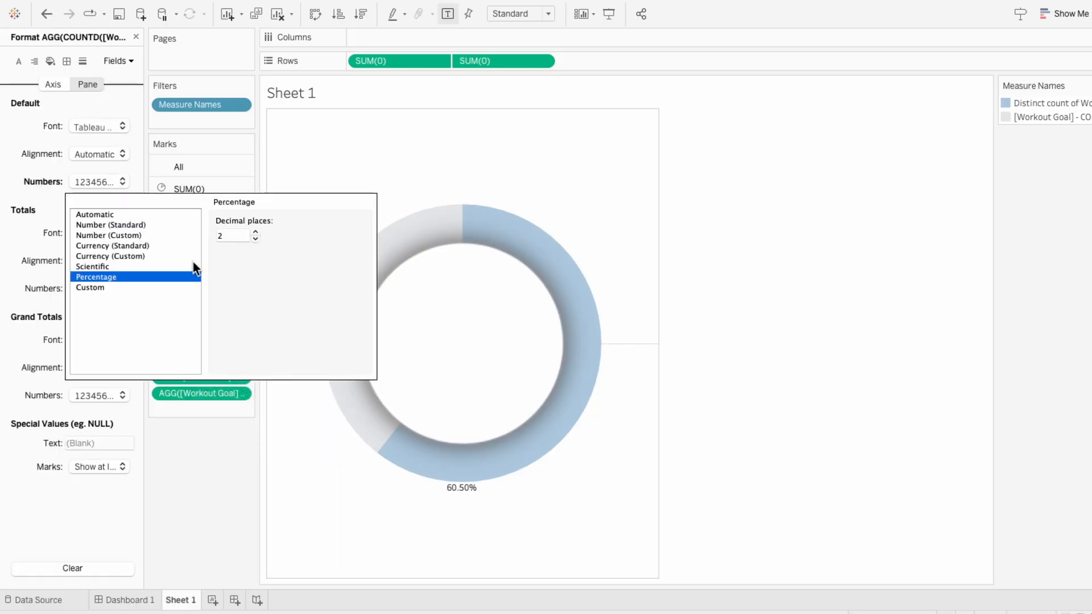
left_click(254, 239)
left_click(254, 240)
left_click(192, 473)
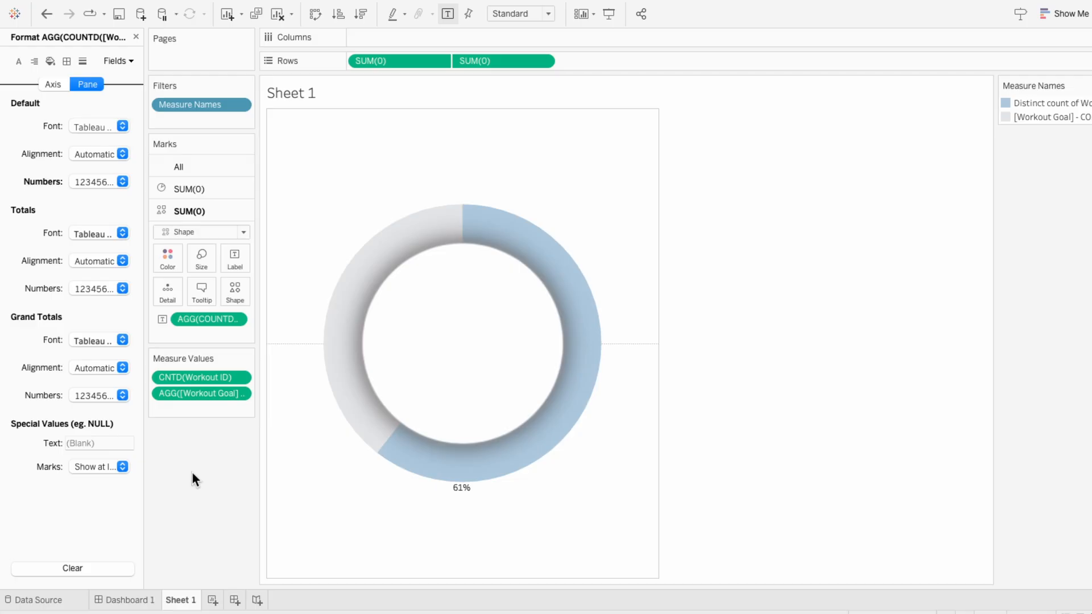
Step: Style the percentage label text in Tableau Medium, size 18, dark grey
left_click(239, 256)
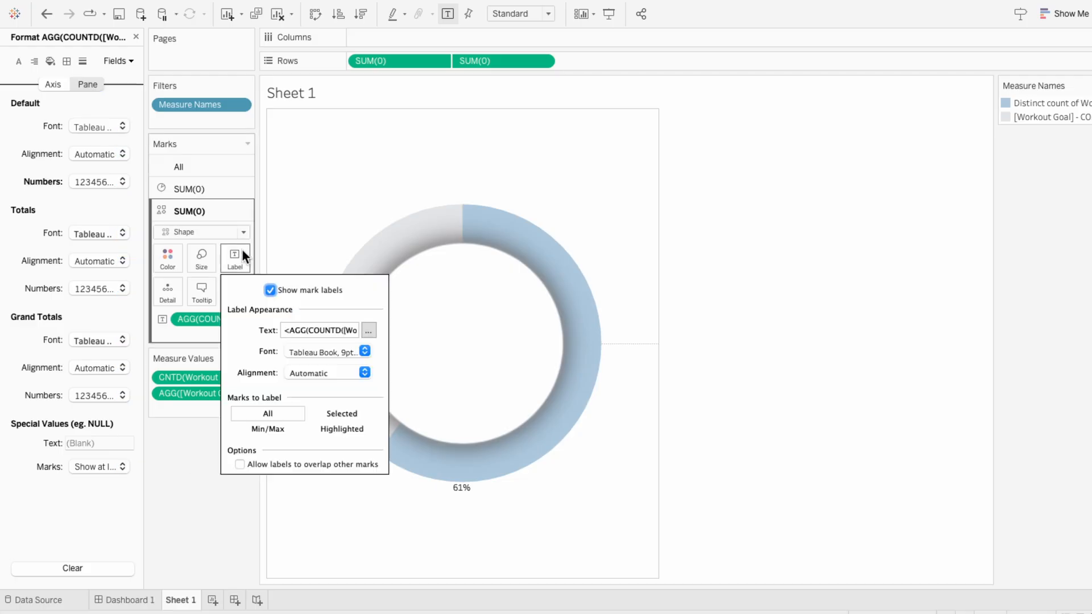
left_click(369, 331)
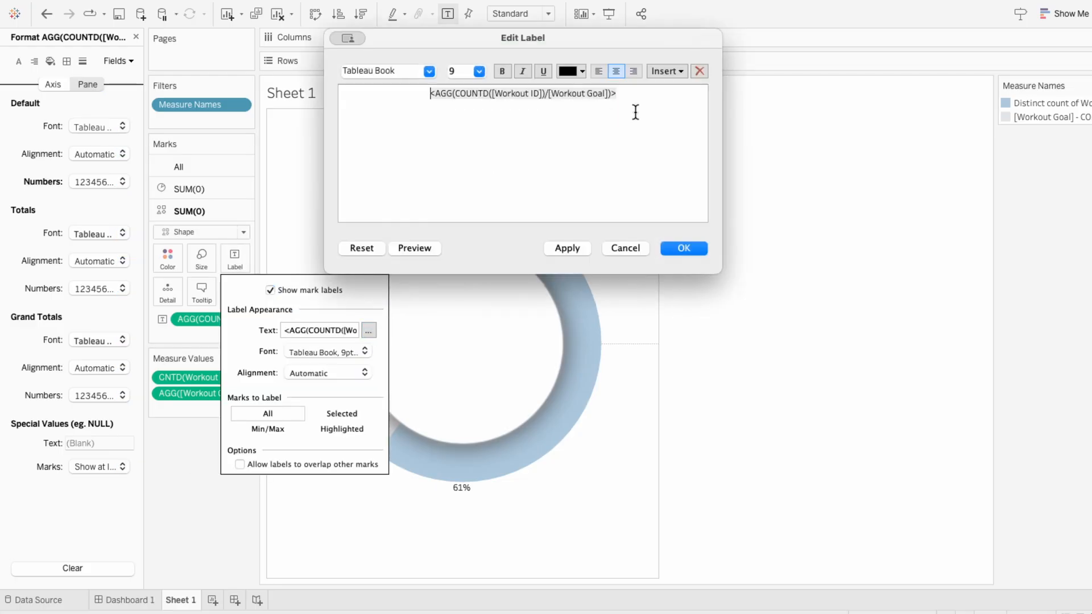
left_click_drag(654, 109, 413, 76)
left_click(429, 71)
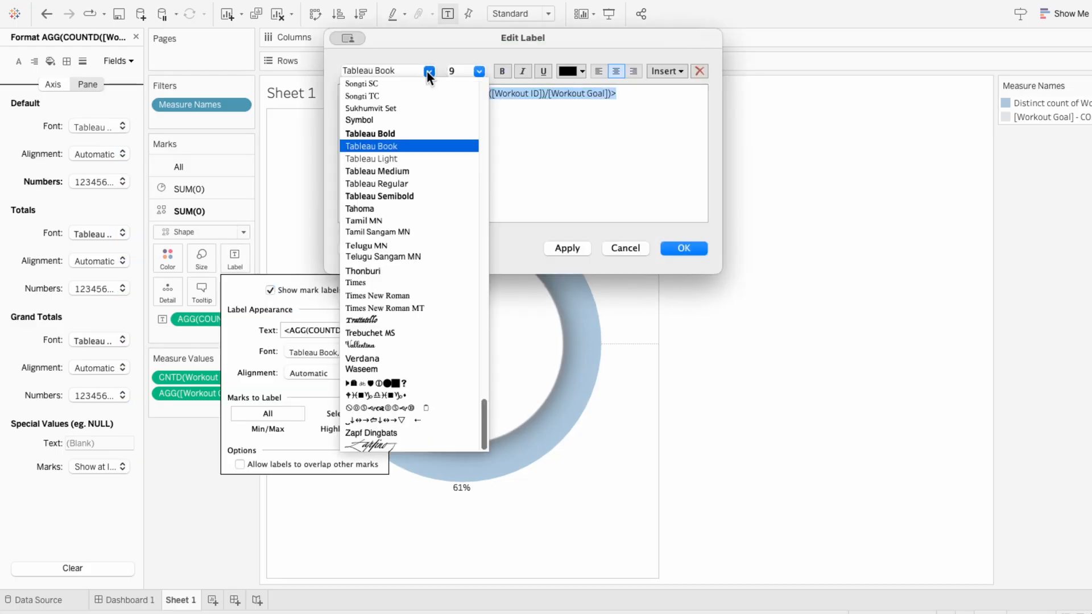
left_click(430, 167)
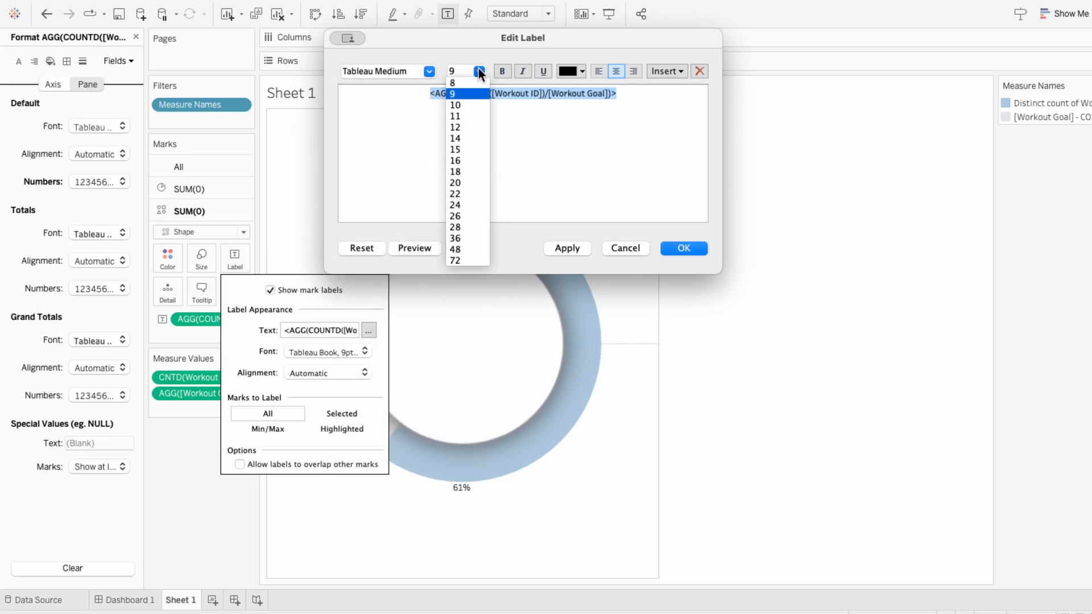
left_click(468, 171)
left_click(576, 70)
left_click(569, 99)
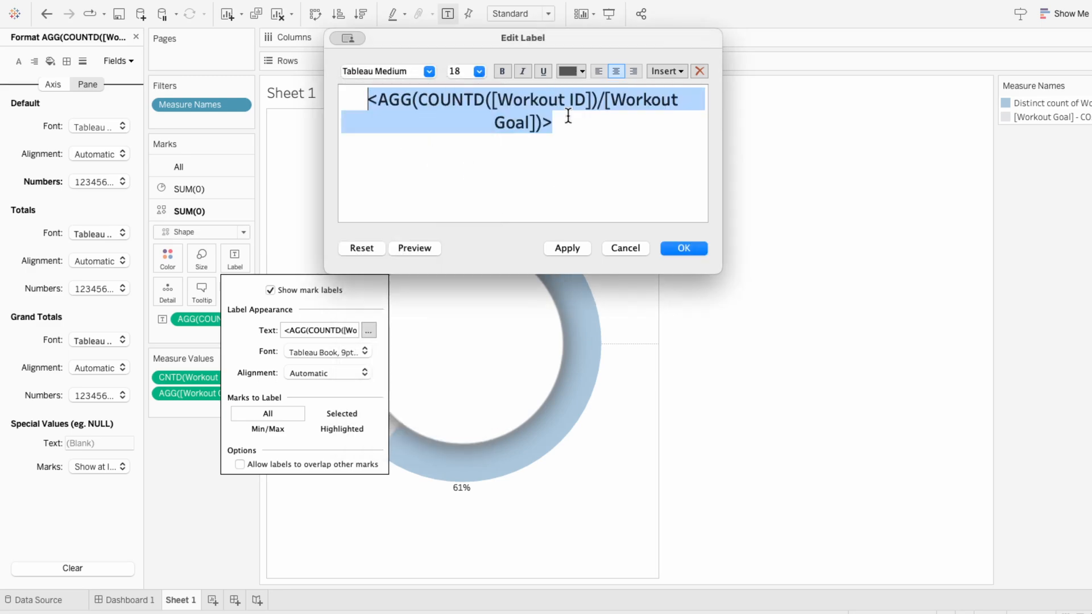
left_click(686, 248)
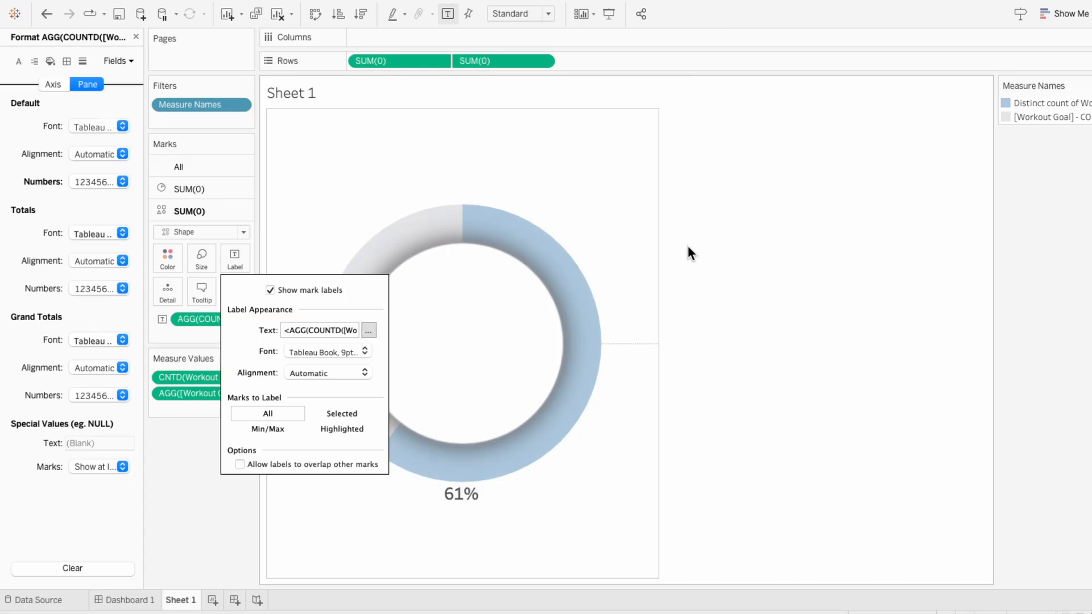
Step: Align the percentage label vertically to the middle so it sits inside the donut hole
left_click(326, 373)
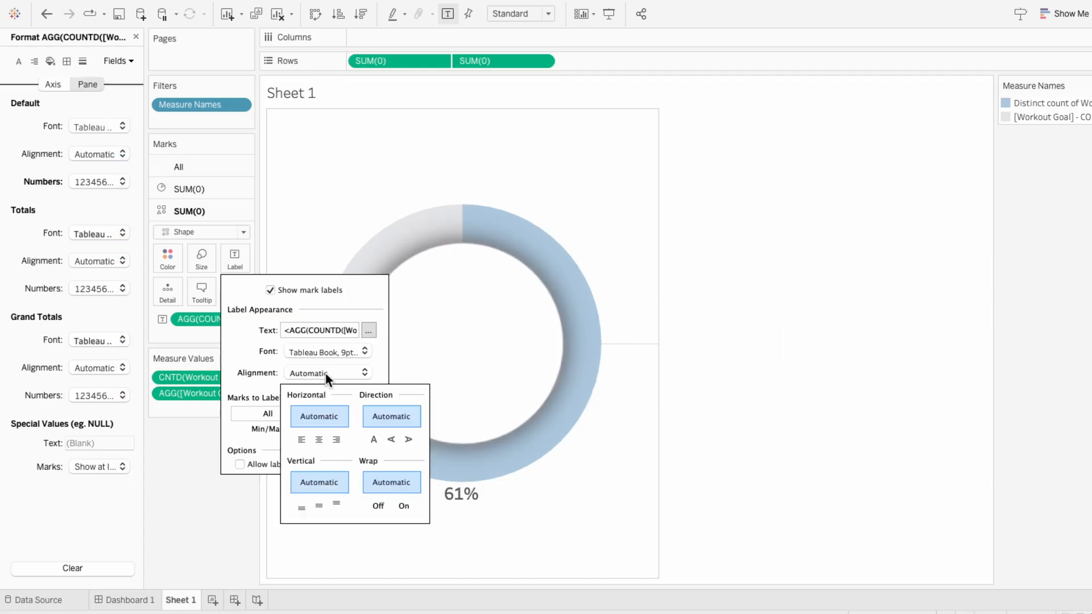
left_click(318, 504)
left_click(747, 387)
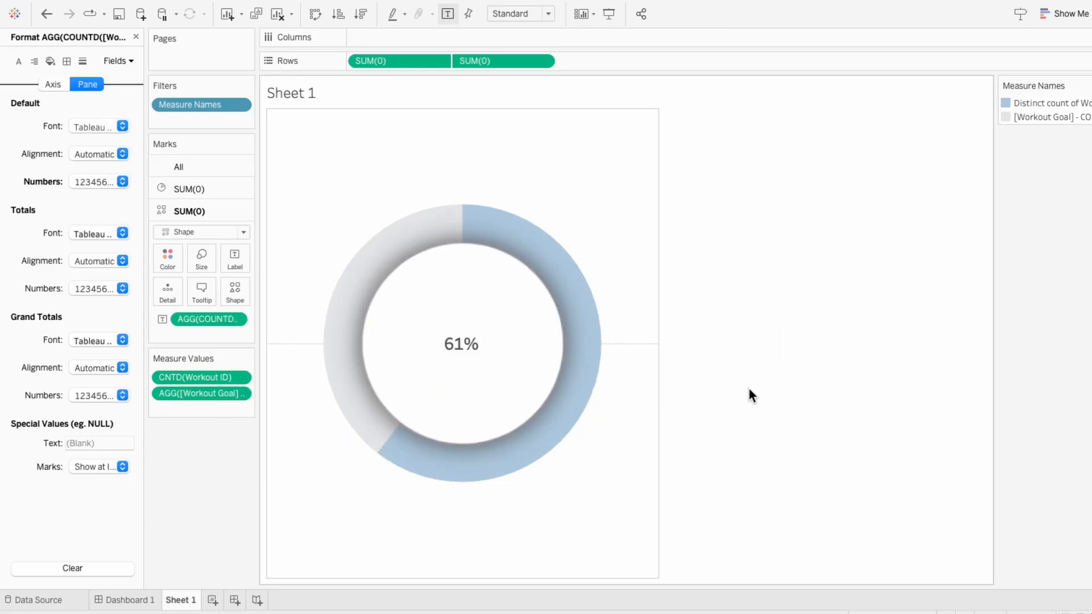
Step: Set the default worksheet shading of the donut sheet to None
right_click(606, 222)
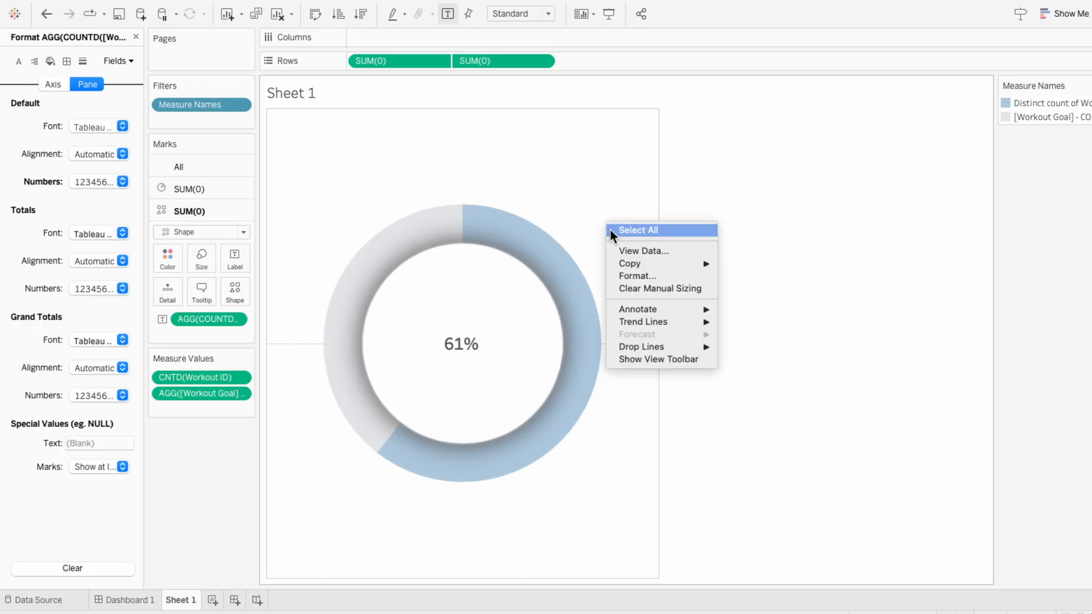
left_click(631, 277)
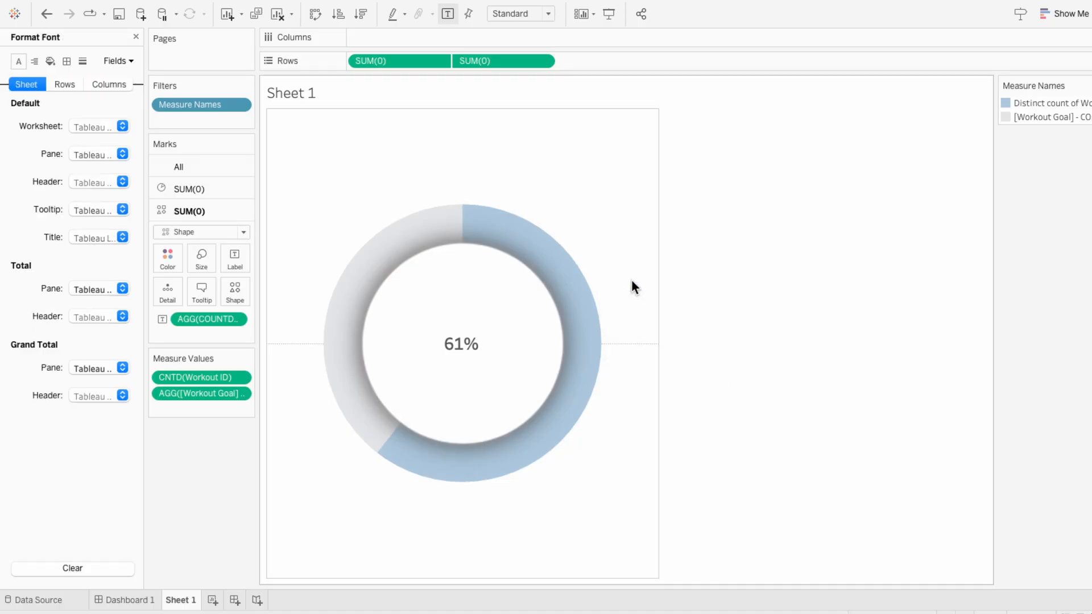
left_click(50, 61)
left_click(74, 126)
left_click(76, 152)
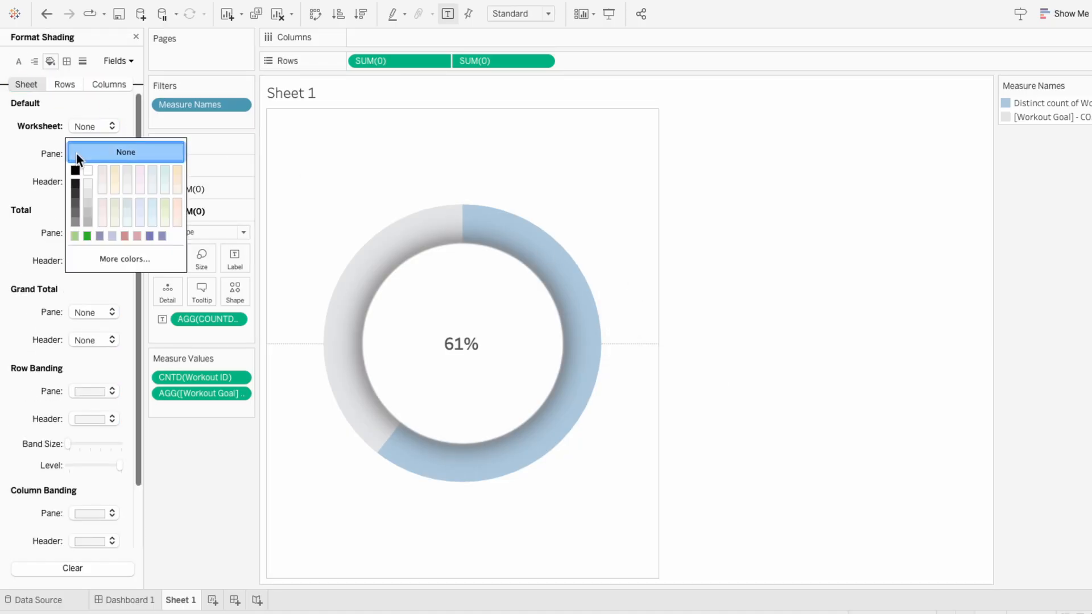
Step: Remove the sheet's border lines by setting the row divider and column divider panes to None
left_click(63, 63)
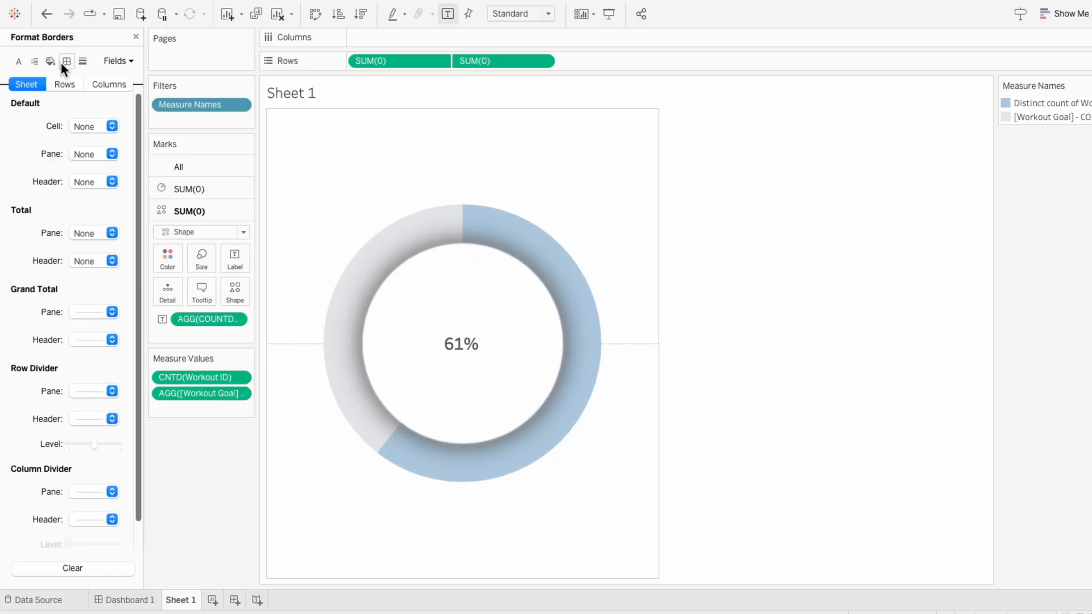
left_click(85, 391)
left_click(85, 414)
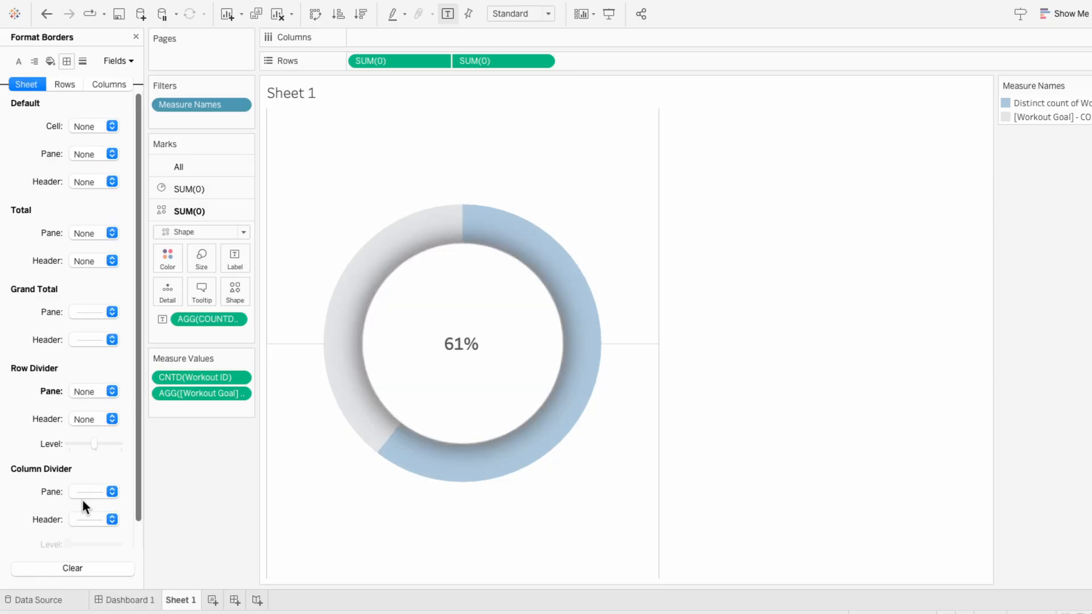
left_click(90, 312)
left_click(33, 327)
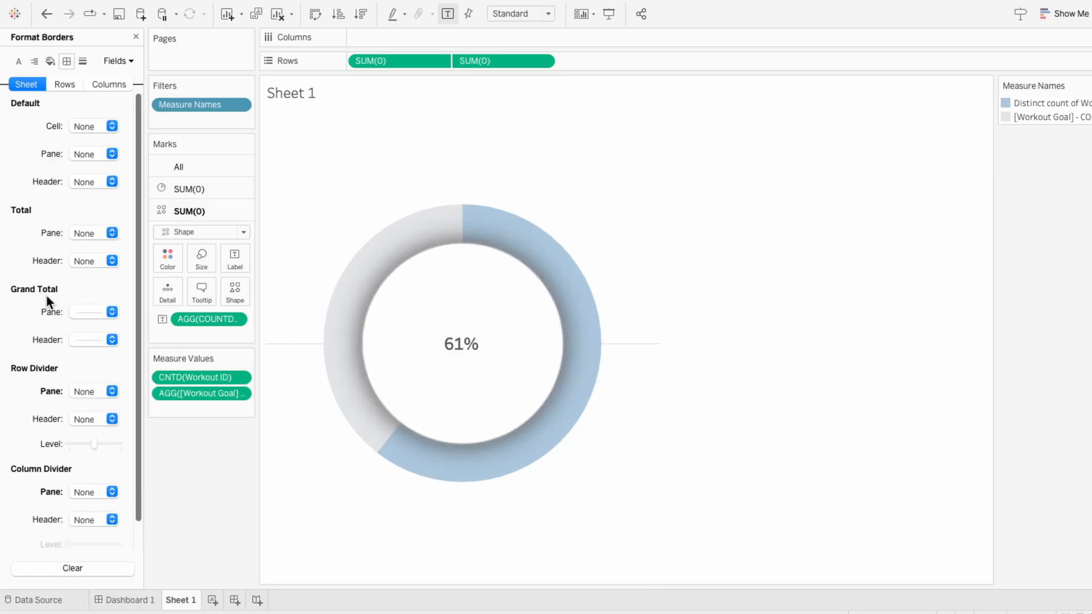
Step: Set the sheet's zero lines to None and close the formatting options
left_click(82, 60)
left_click(85, 156)
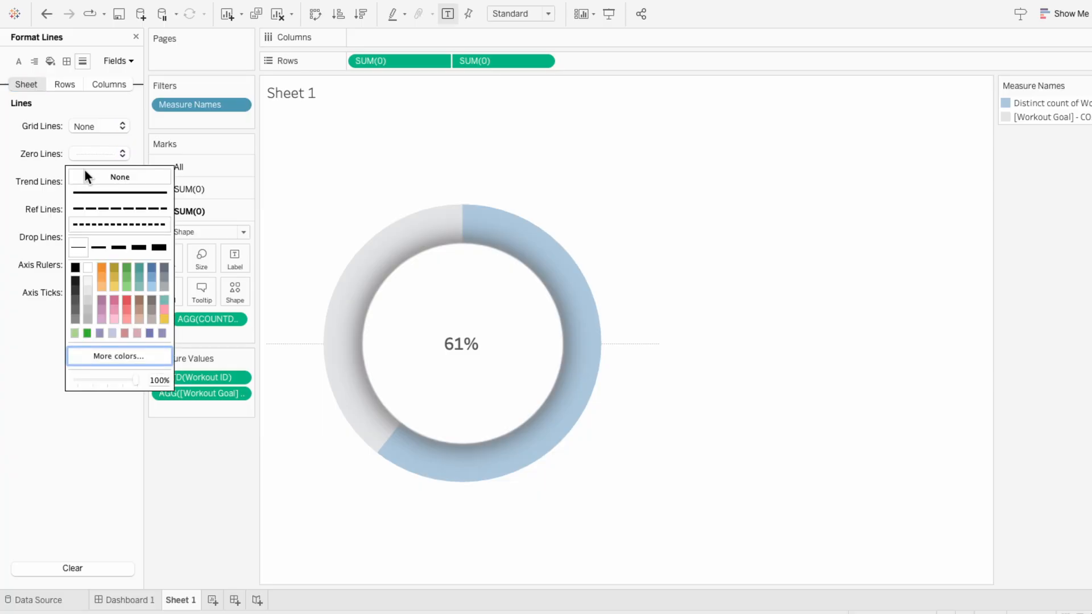
left_click(85, 176)
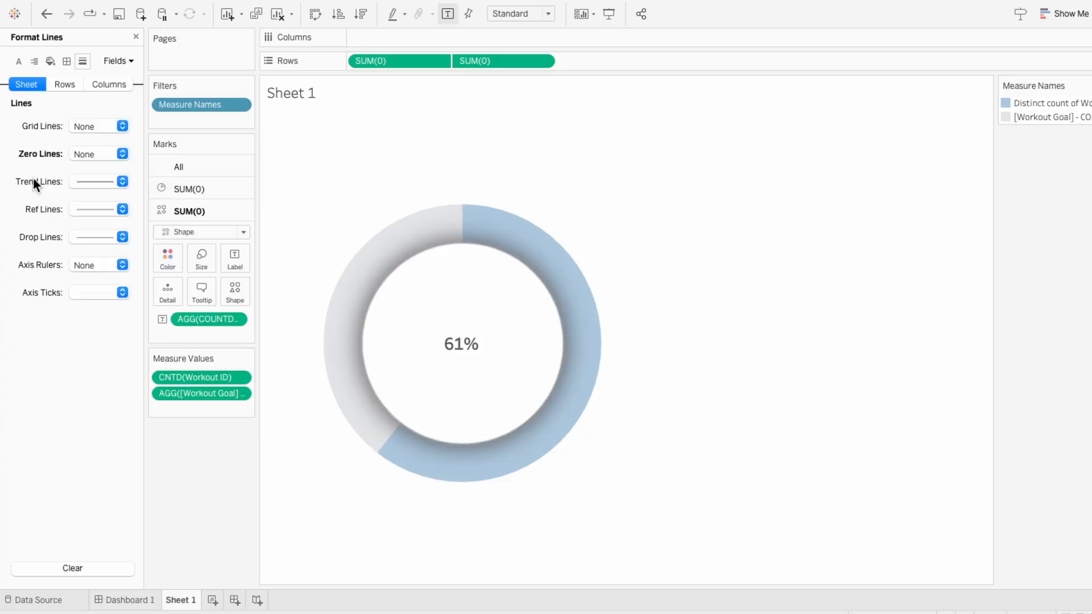
left_click(135, 37)
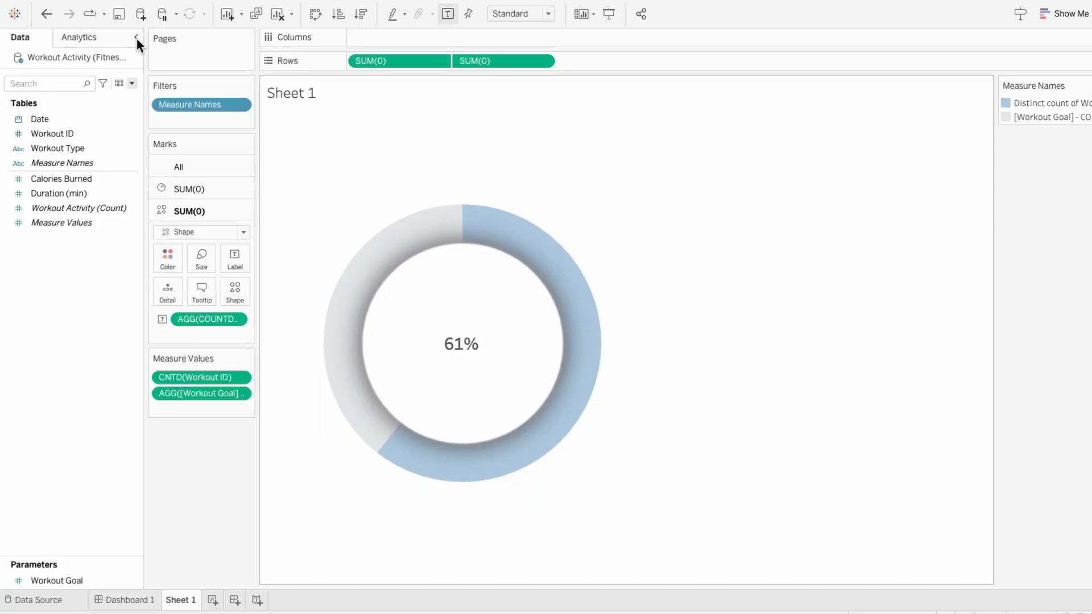
Step: Show the Workout Goal parameter control and set the goal to 300
right_click(79, 580)
left_click(106, 370)
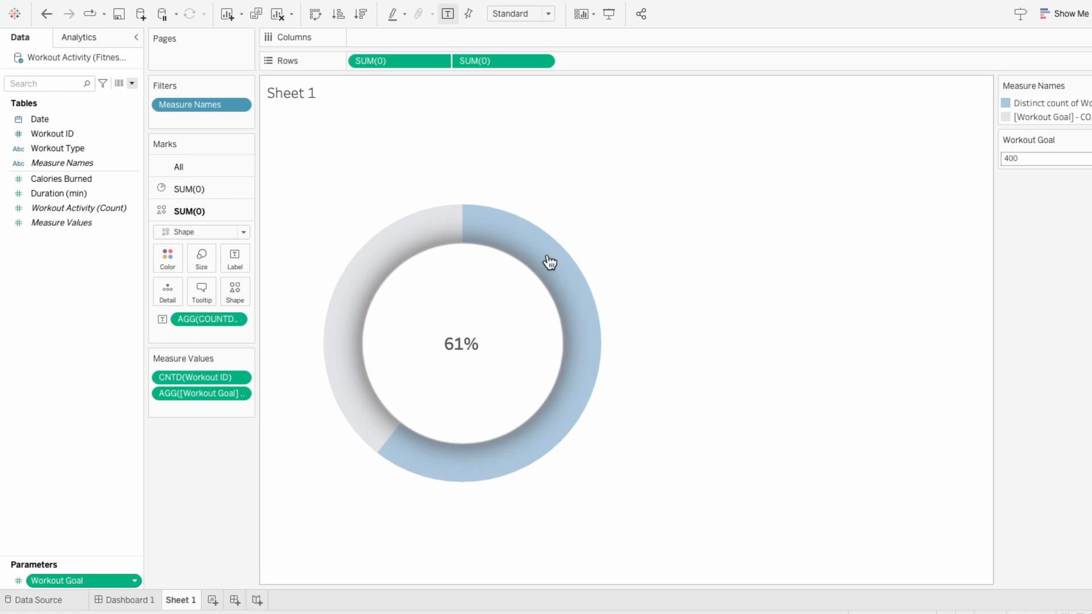
left_click(1006, 159)
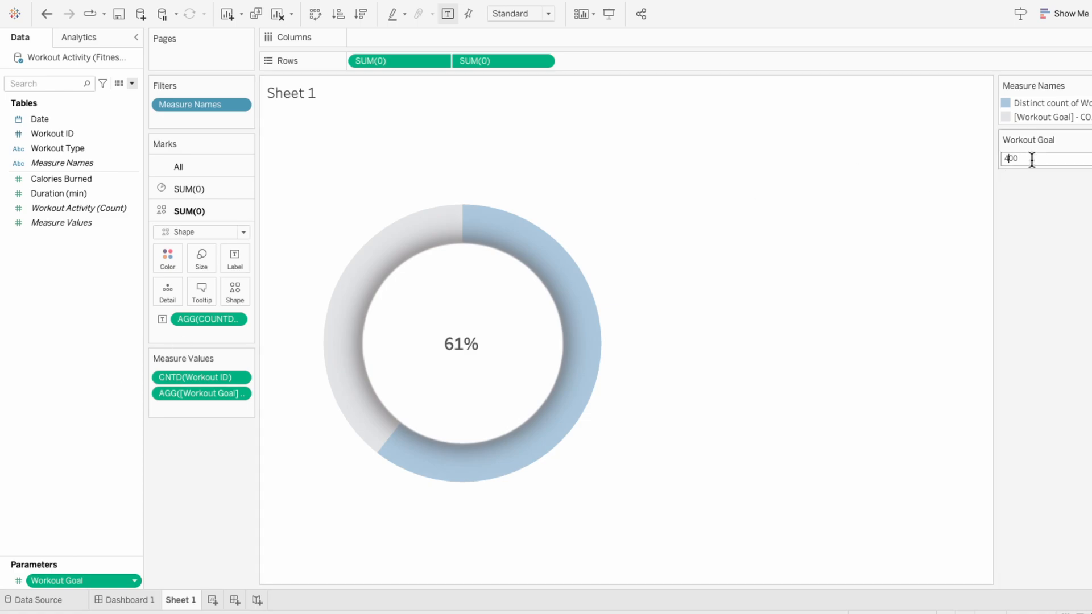
key("BackSpace")
type("3")
key("Return")
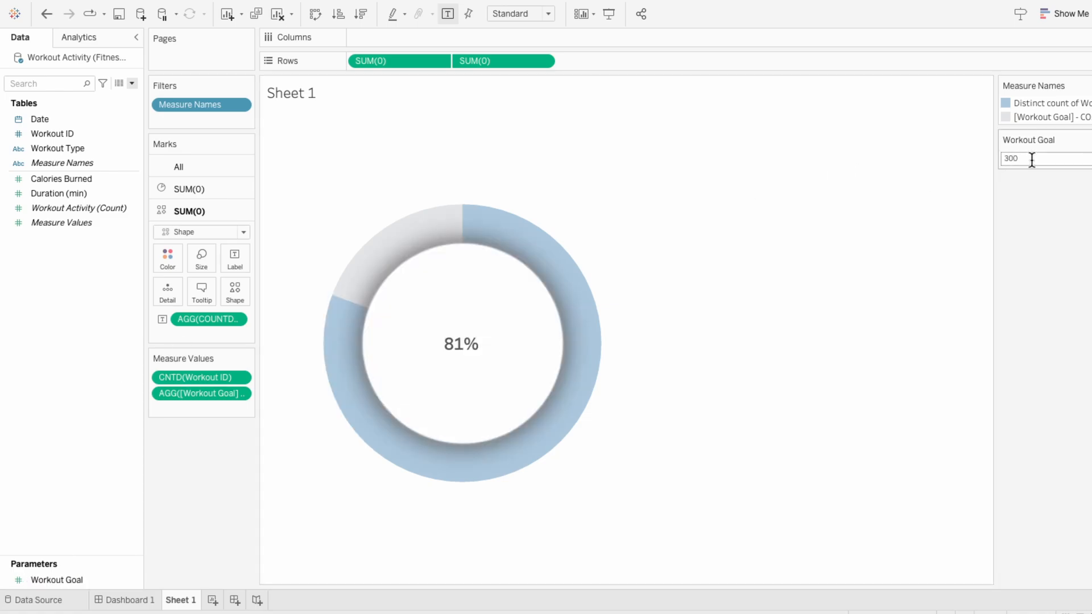
Step: Set the Workout Goal parameter to 200 and check how the donut responds
type("200")
key("Return")
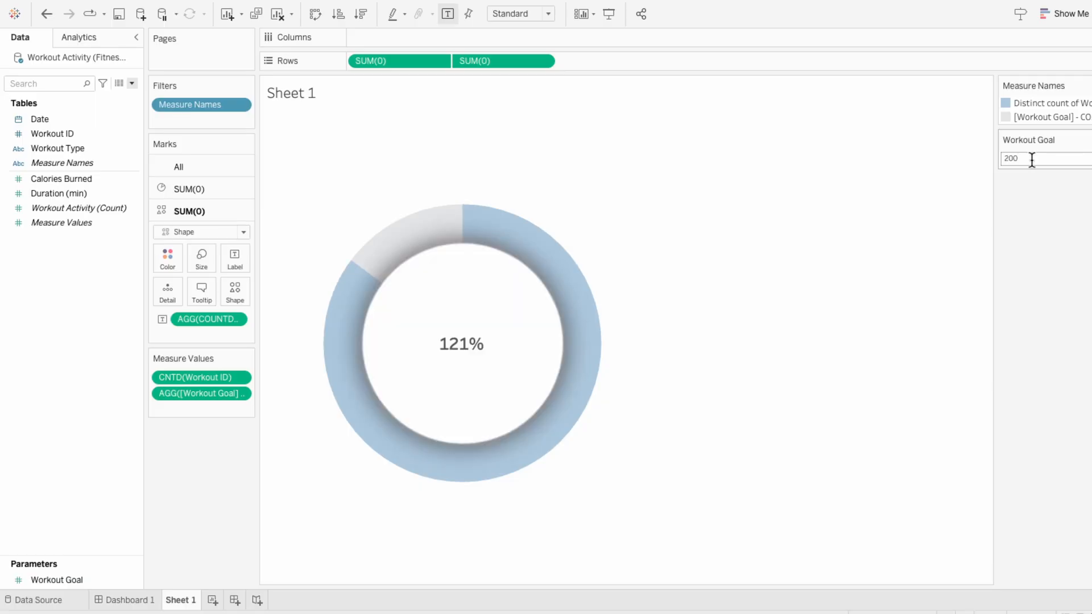
mouse_move(432, 255)
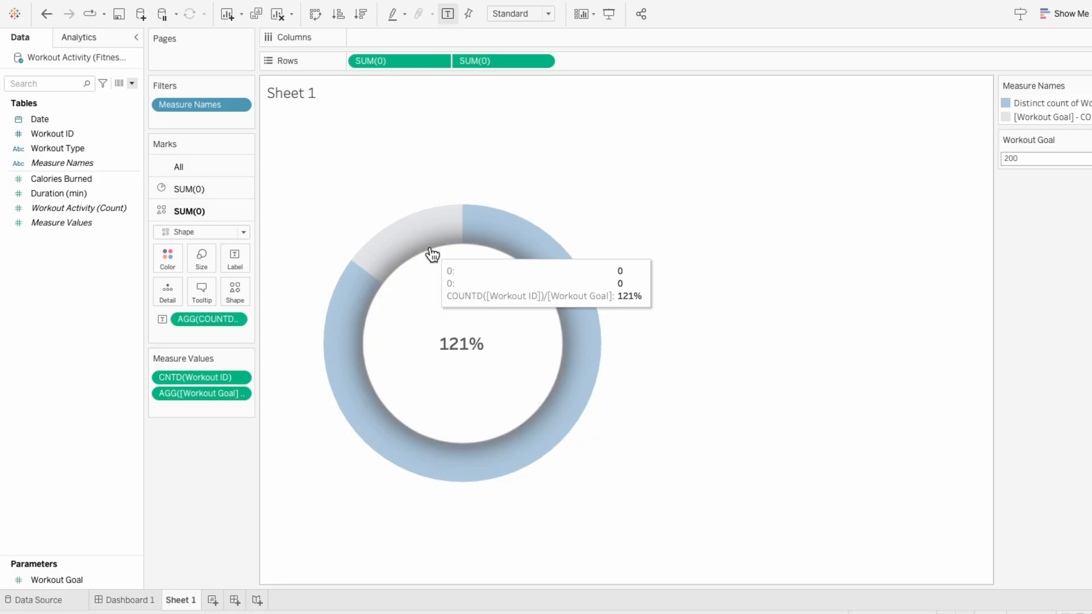
Step: Start rewriting the CNTD(Workout ID) measure as IF COUNTD([Workout ID]) >= [Workout Goal] THEN [Workout Goal]
double_click(216, 374)
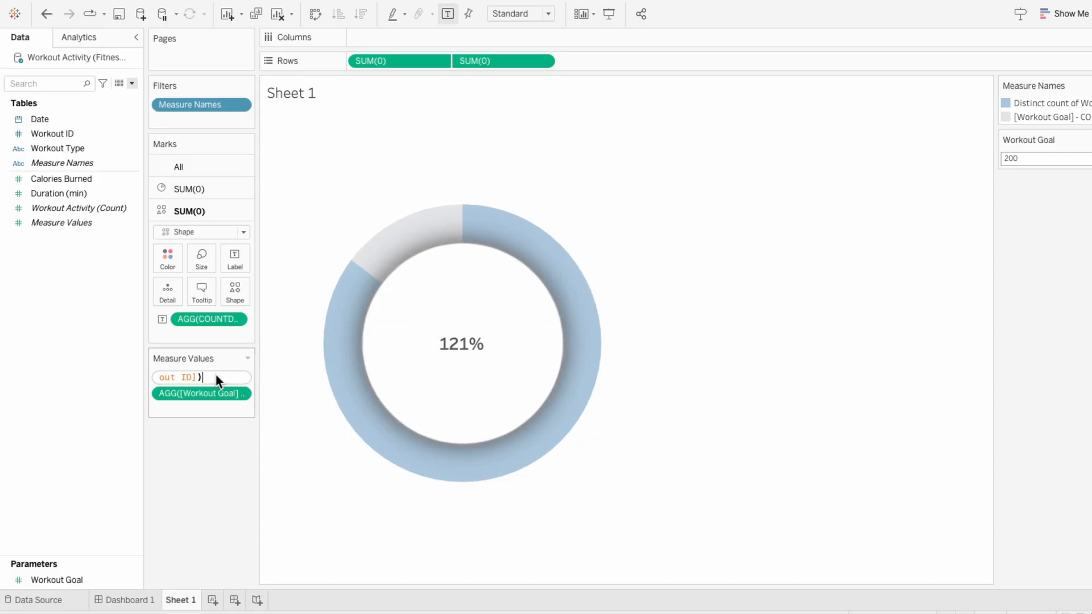
key("Home")
type("IF")
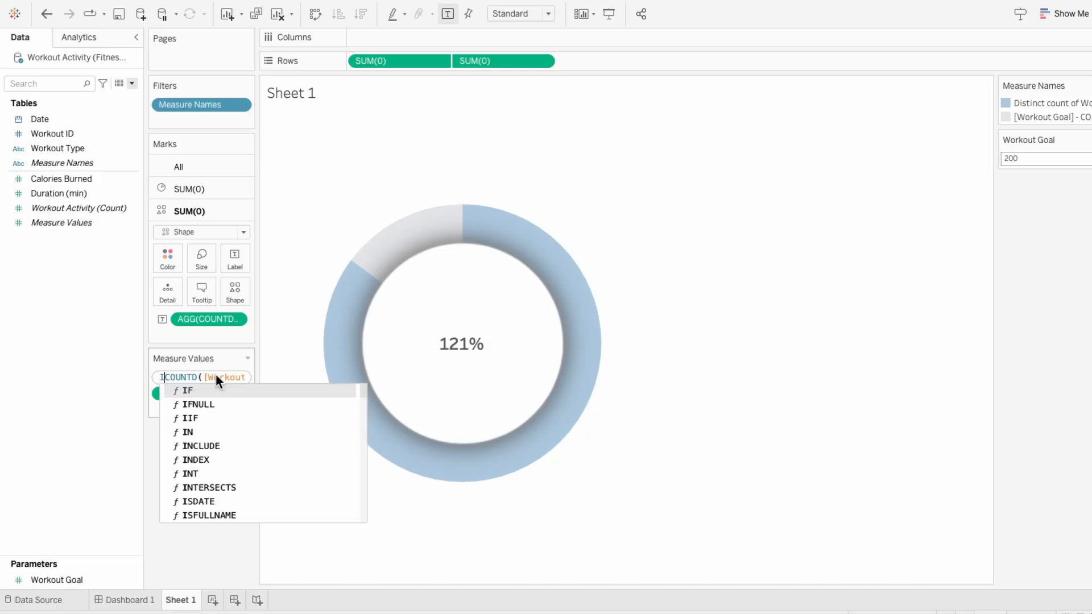
key("End")
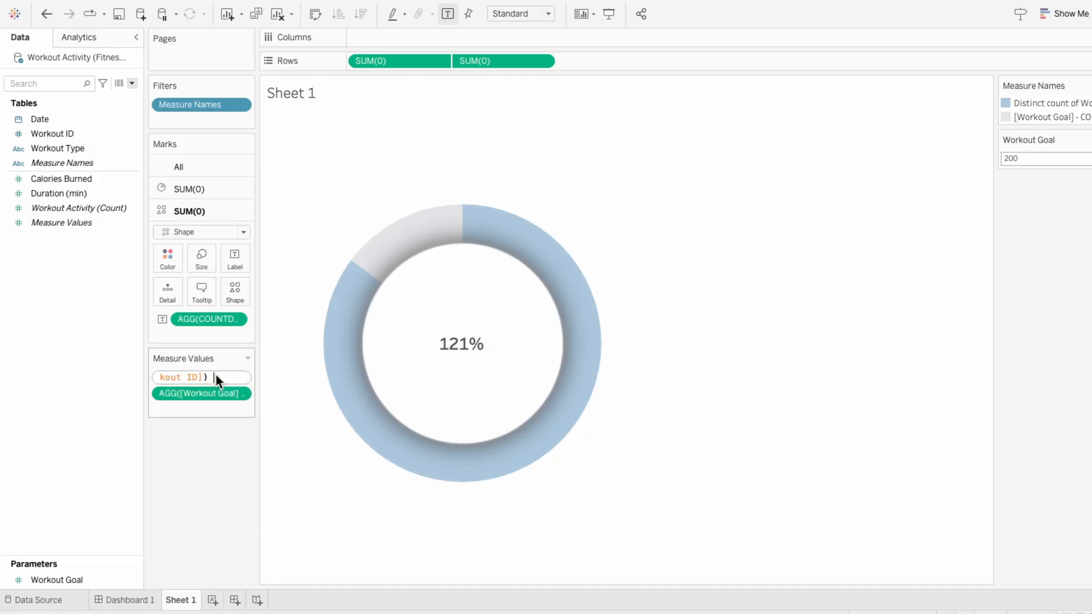
type(">=")
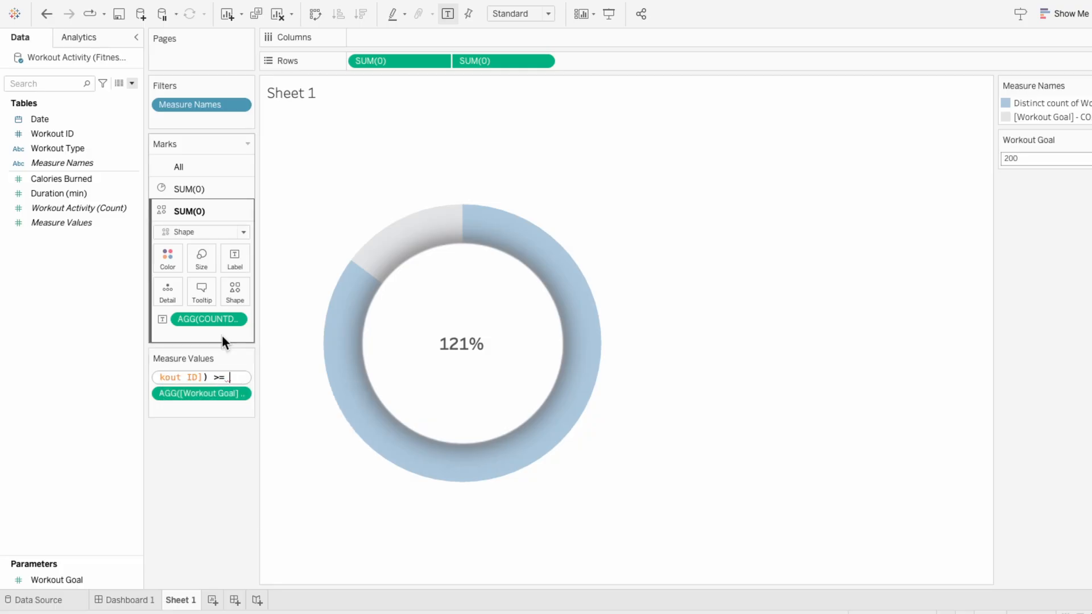
type(" [Workout Goal] THEN goal")
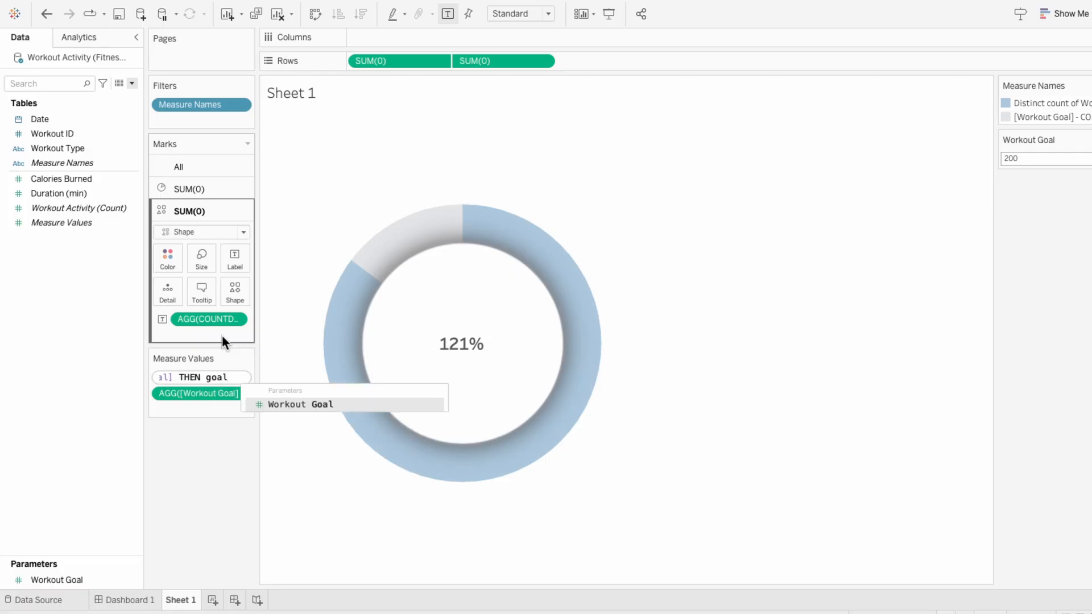
key("Return")
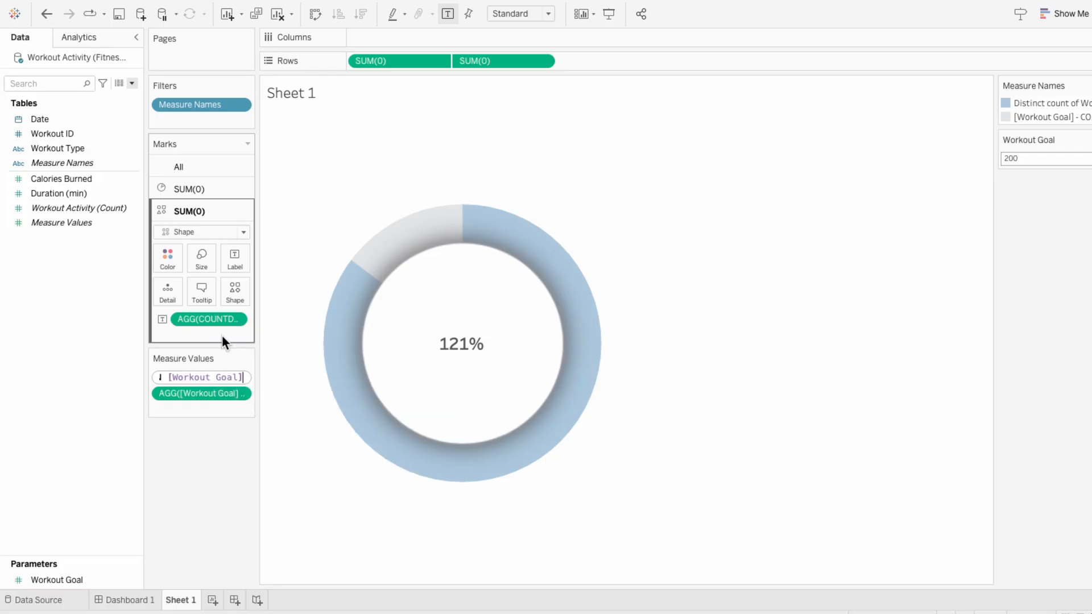
Step: Complete the first measure's formula with ELSE COUNTD([Workout ID]) END and apply it
type("ELSE CO")
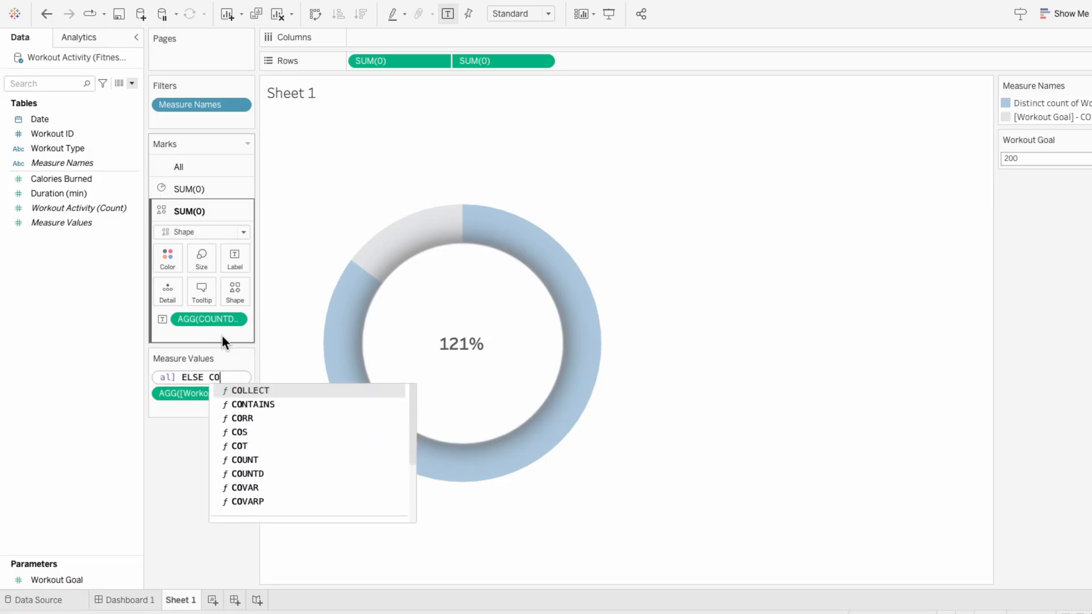
type("UNTD(work")
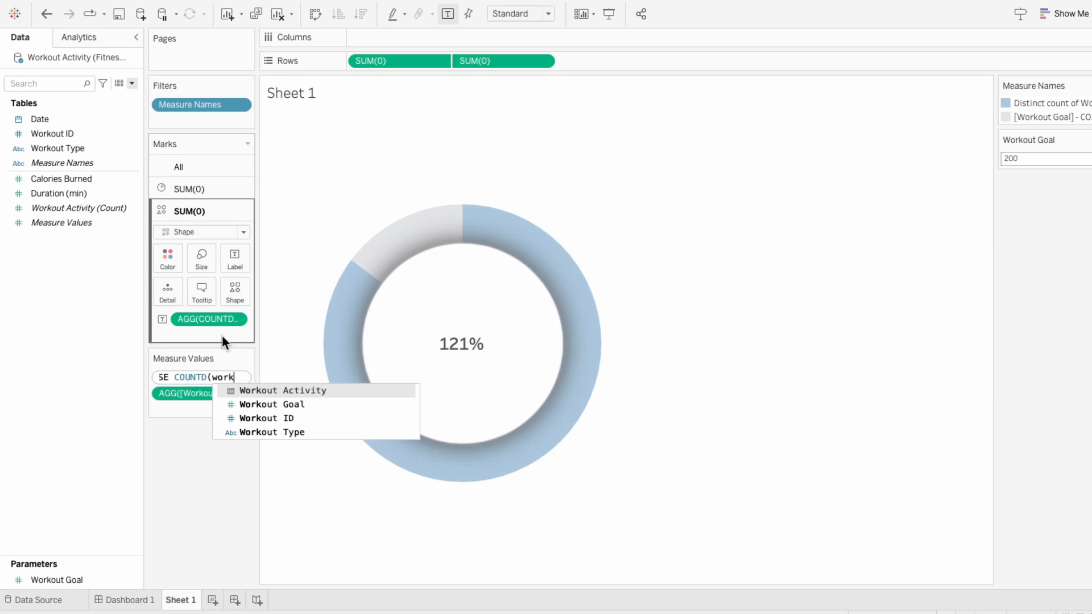
key("Down")
key("Down")
key("Return")
type(")")
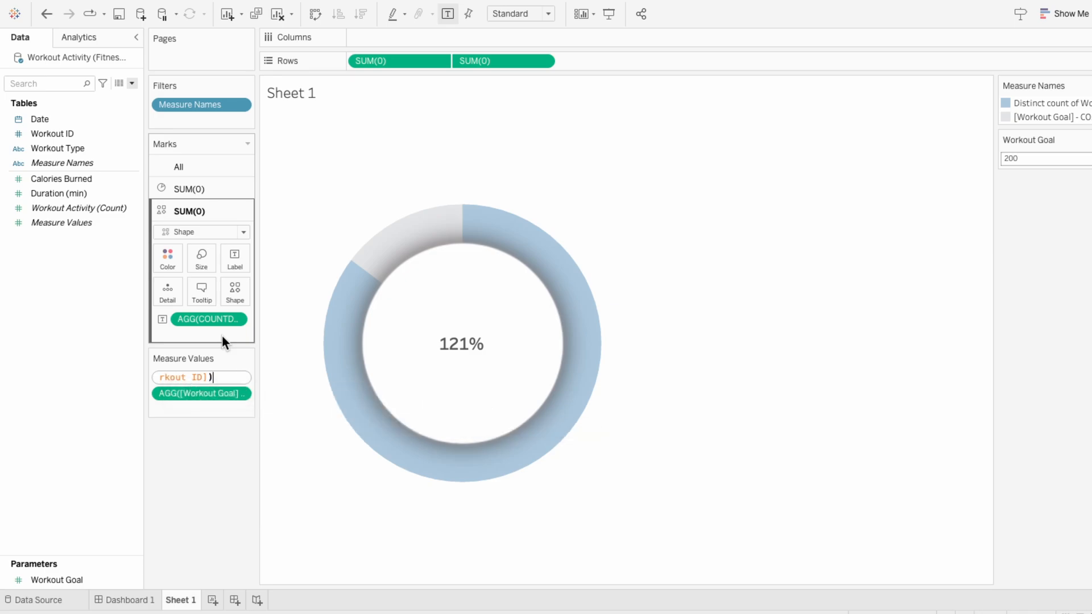
type(" END")
key("Return")
key("Return")
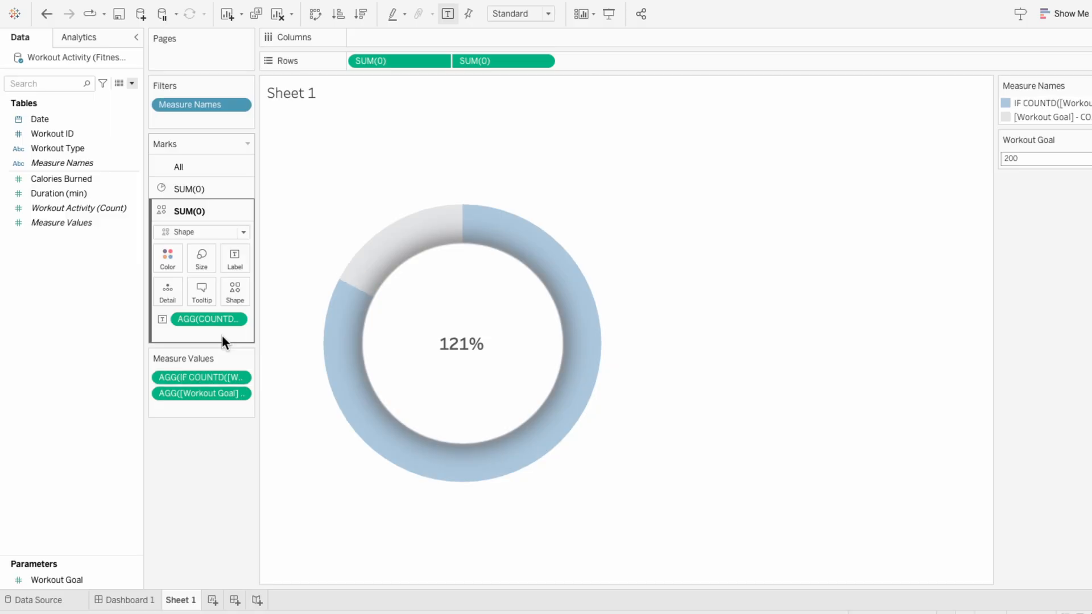
Step: Prepend the condition IF COUNTD([Workout ID]) >= [Workout Goal] to the second measure, which calculates the remaining workouts
double_click(190, 393)
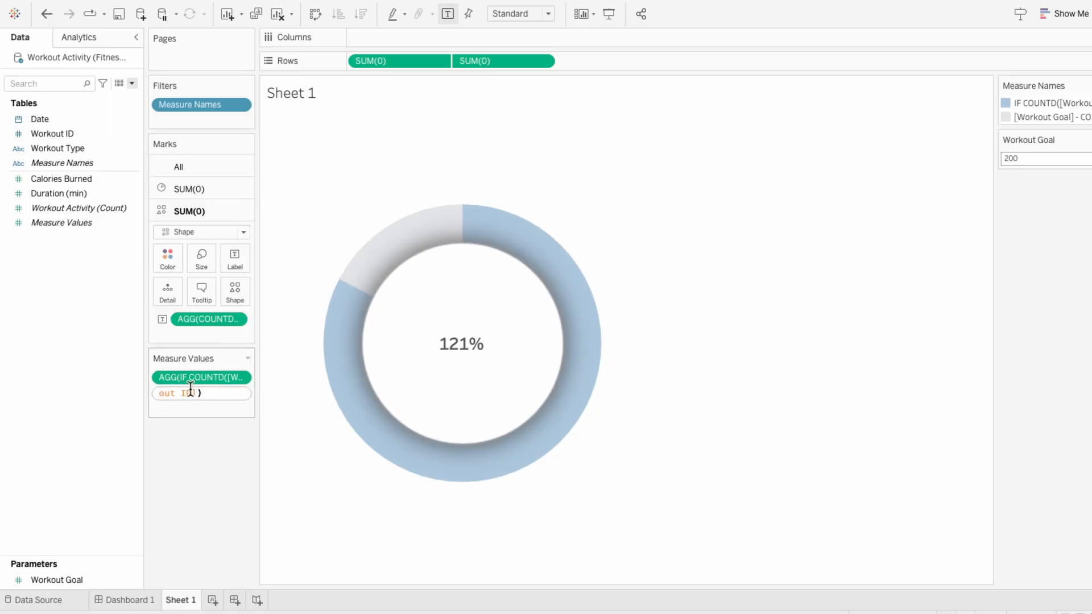
key("Home")
type("IF COUNTD(")
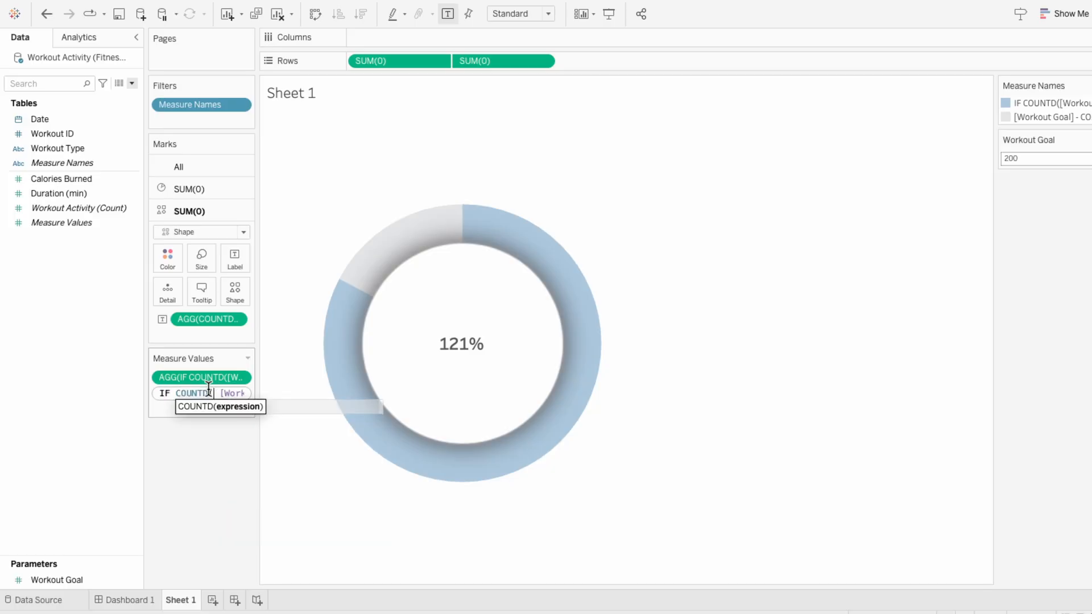
type("workout")
key("Down")
key("Down")
key("Return")
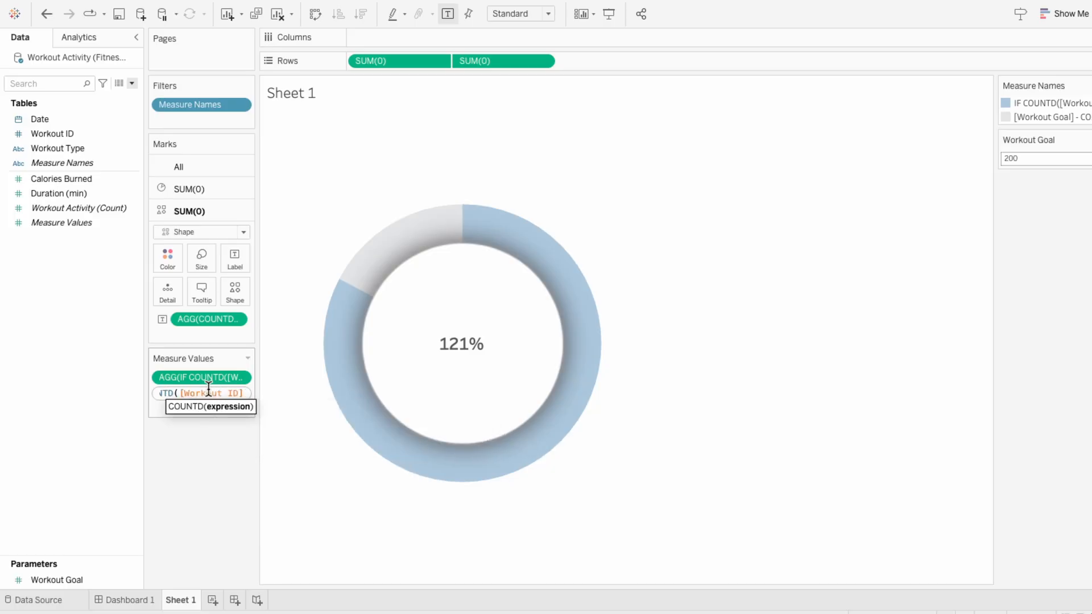
type(") >=")
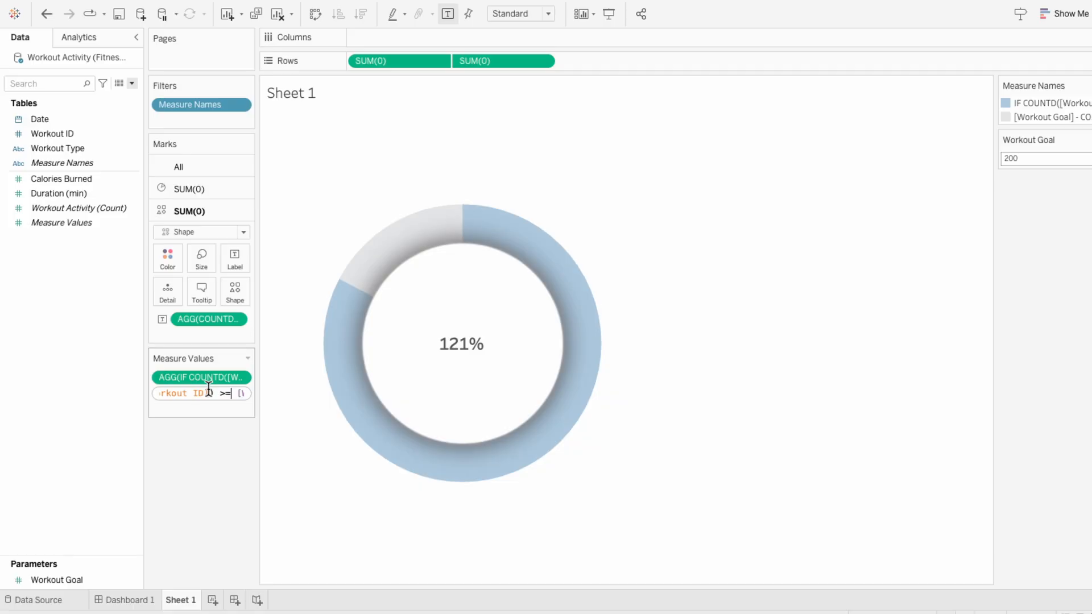
type(" goal")
key("Return")
Step: Finish the second measure's formula with THEN 0, ELSE before the existing subtraction, and END, and apply it
type("then")
key("Return")
type("0 ELSE")
key("End")
type("END")
key("Return")
key("Return")
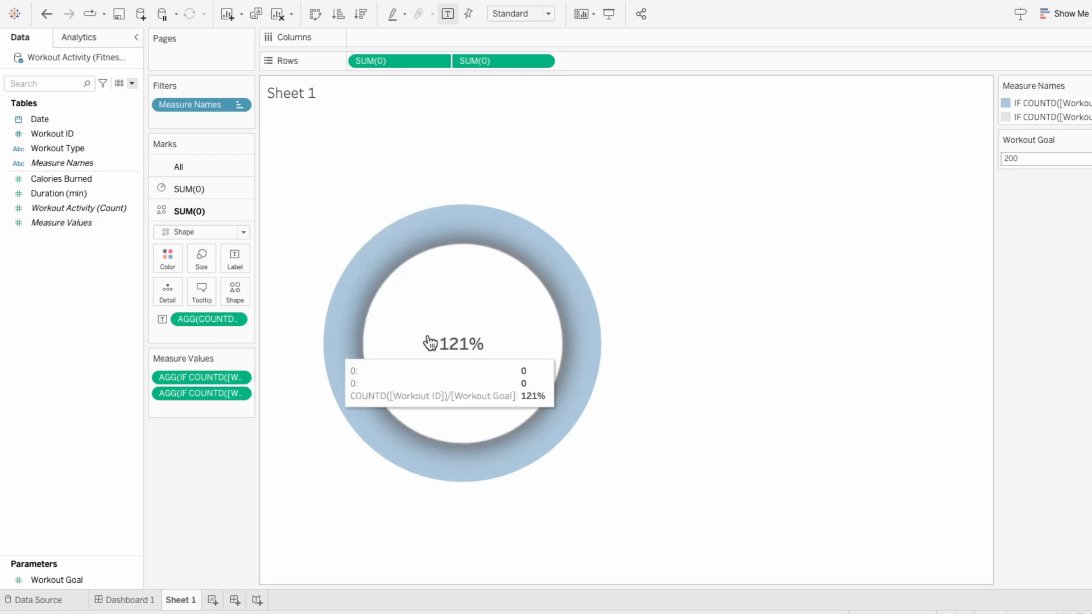
Step: Test the donut with the Workout Goal parameter at 400 and at 600
left_click_drag(1004, 160, 1018, 161)
left_click(1016, 160)
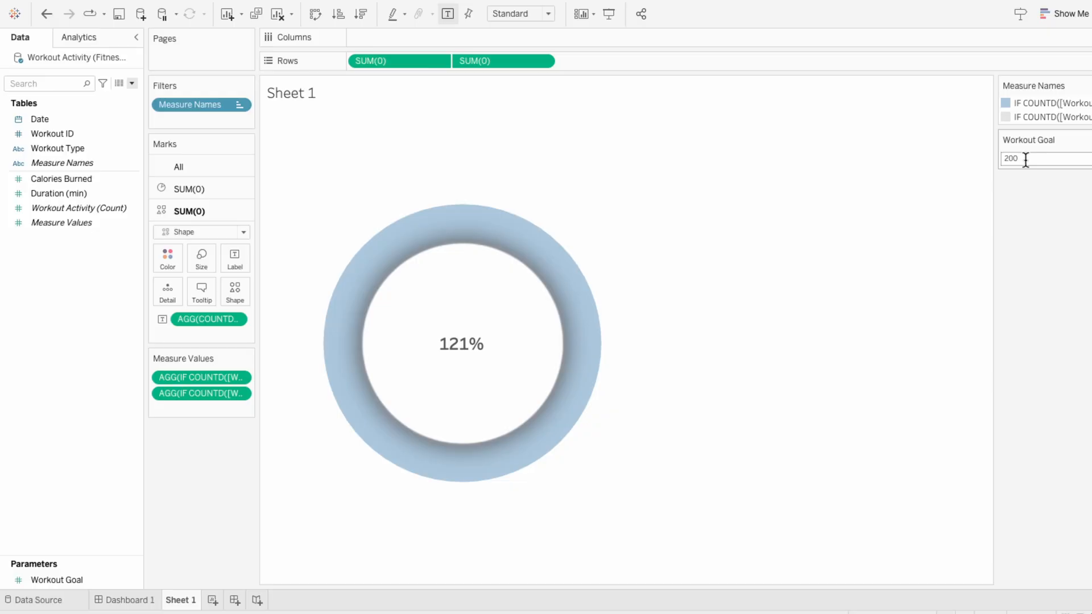
key("BackSpace")
type("4")
key("Return")
key("BackSpace")
type("6")
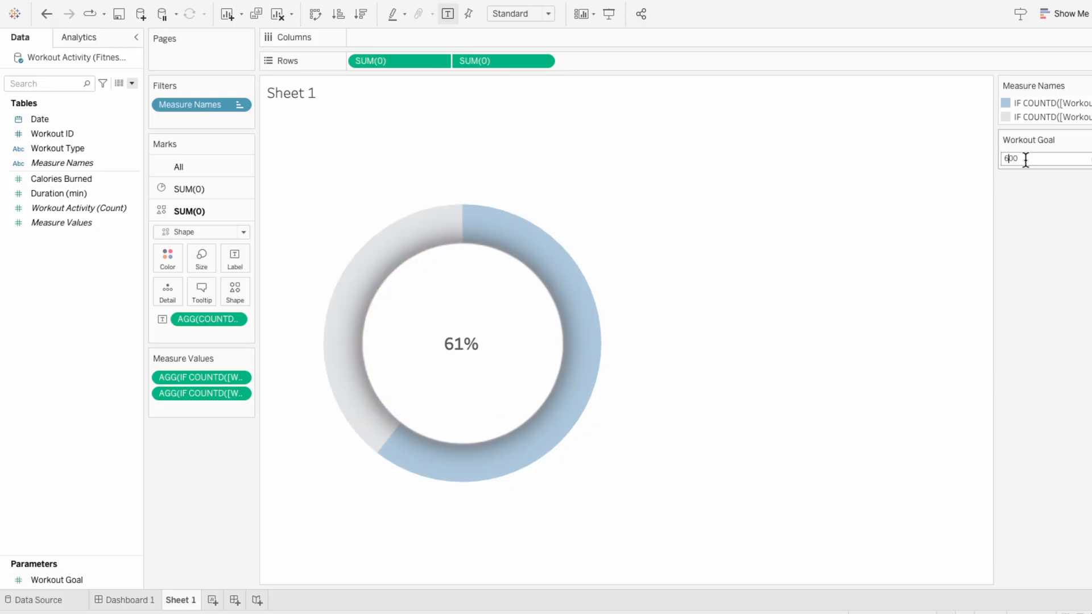
key("Return")
Step: Set the Workout Goal parameter to 400
left_click(1026, 160)
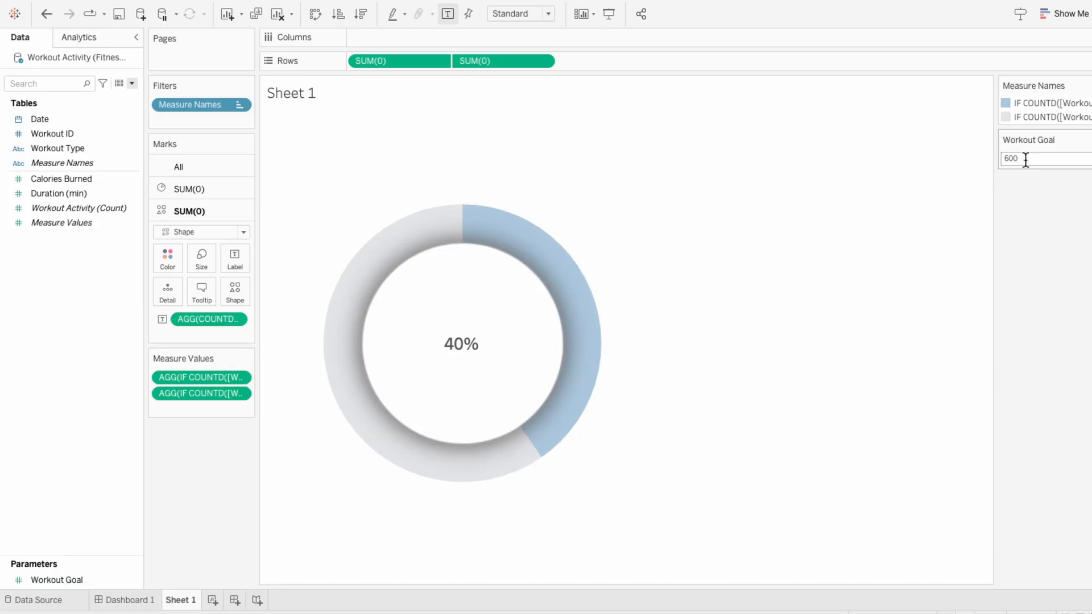
key("BackSpace")
type("4")
key("Return")
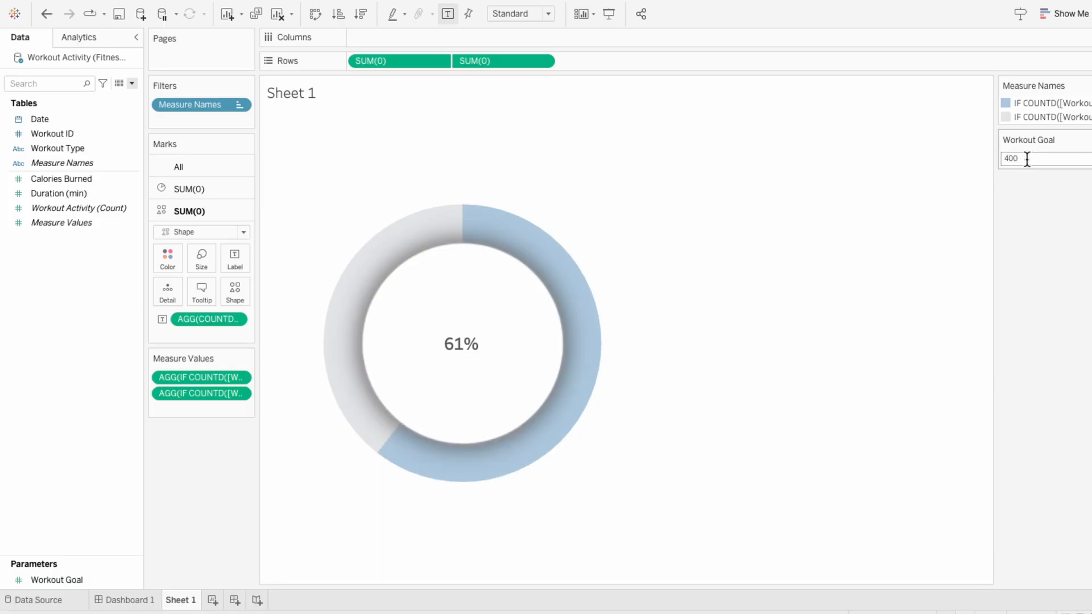
Step: Place Sheet 1 as a floating object over the first small card on Dashboard 1 and hide its title
left_click(131, 599)
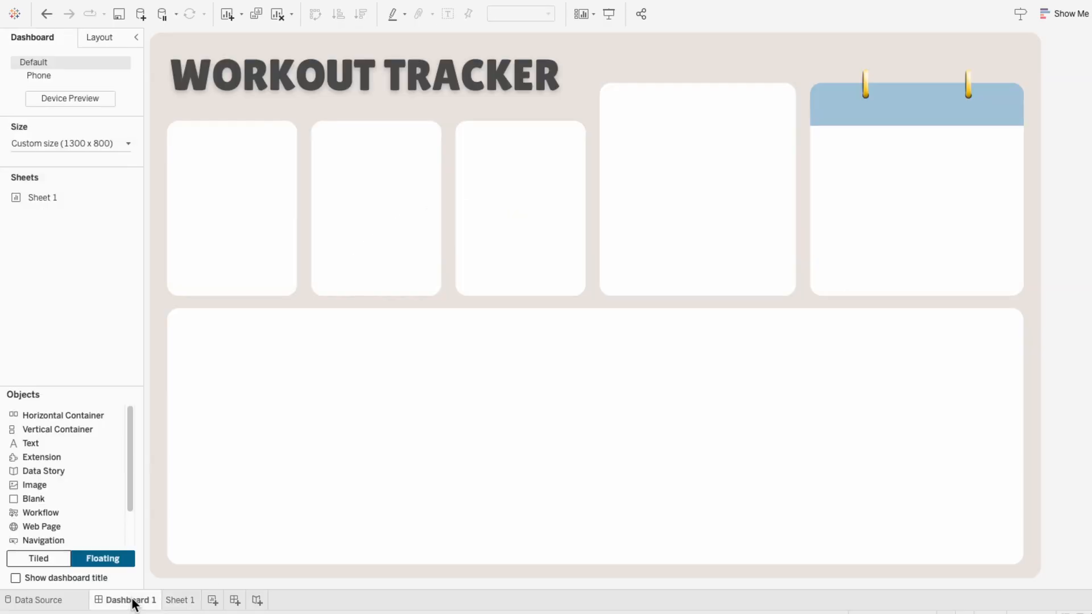
left_click_drag(74, 198, 169, 147)
right_click(180, 154)
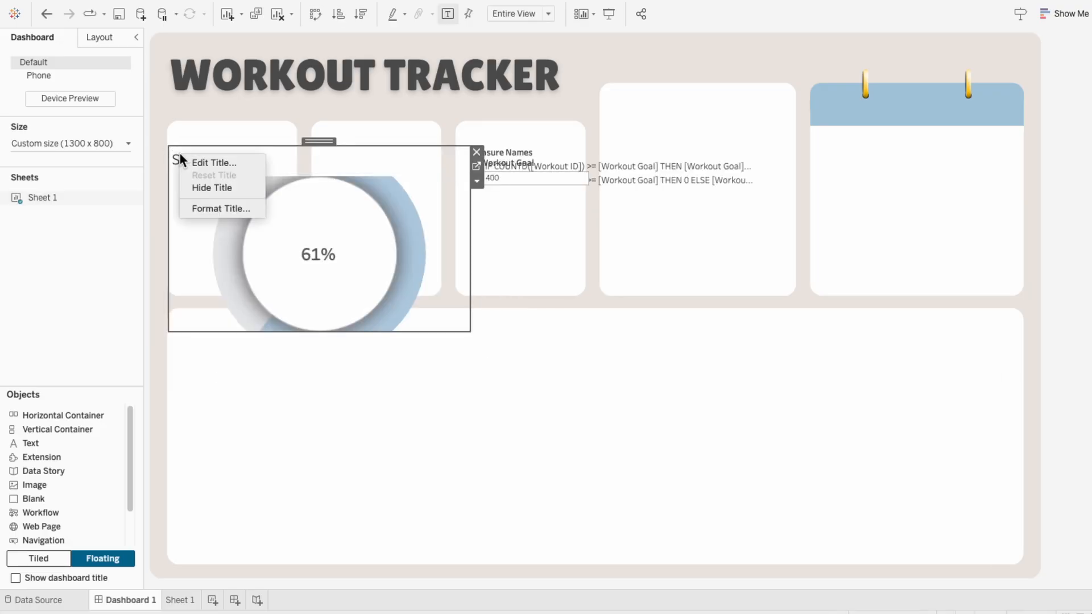
left_click(206, 188)
Step: Resize the donut sheet to fit inside the first small card, leaving space above it for a heading
left_click_drag(471, 333, 296, 295)
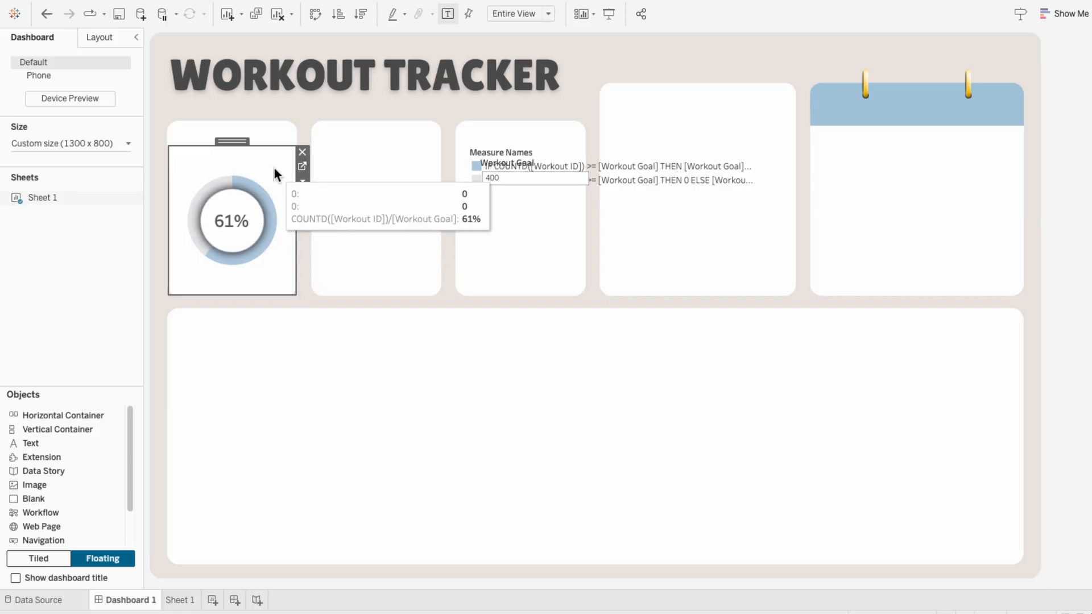
left_click_drag(273, 148, 274, 152)
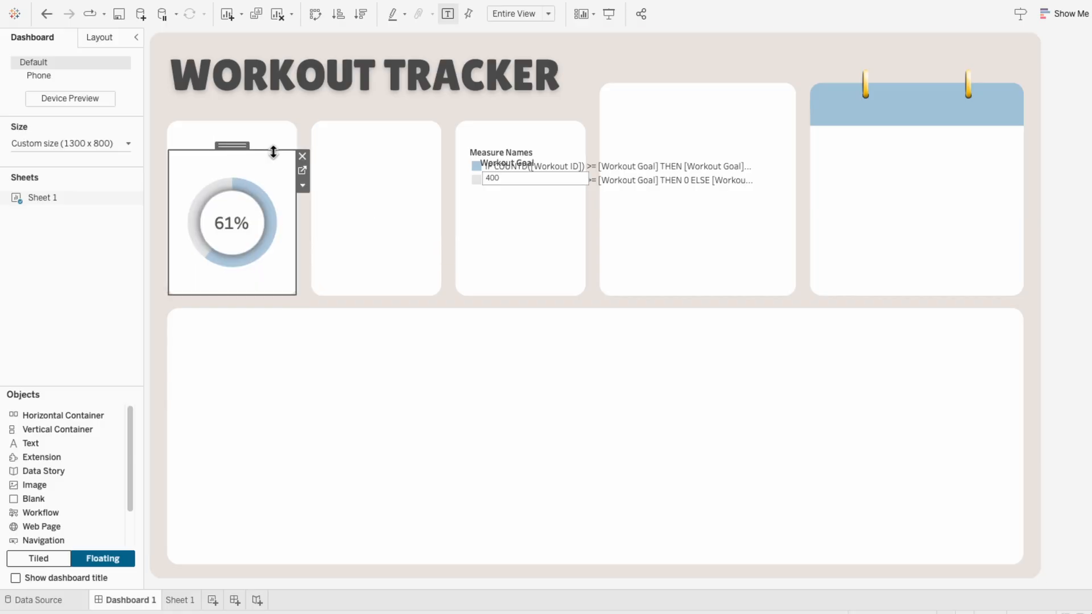
mouse_move(275, 227)
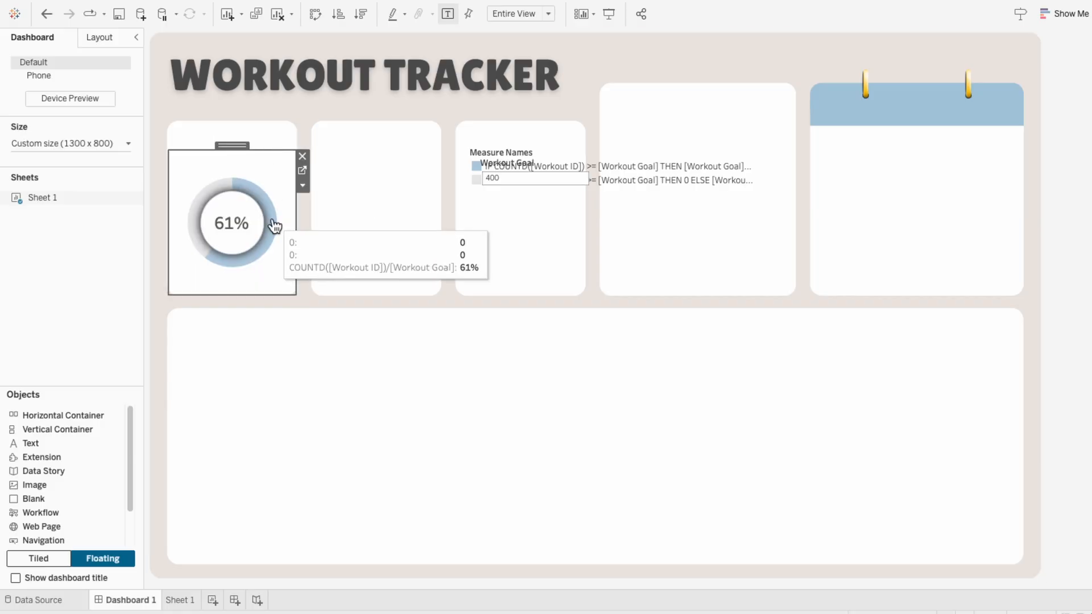
Step: Enlarge both the white centre circle and the pie marks of the donut on Sheet 1
left_click(187, 599)
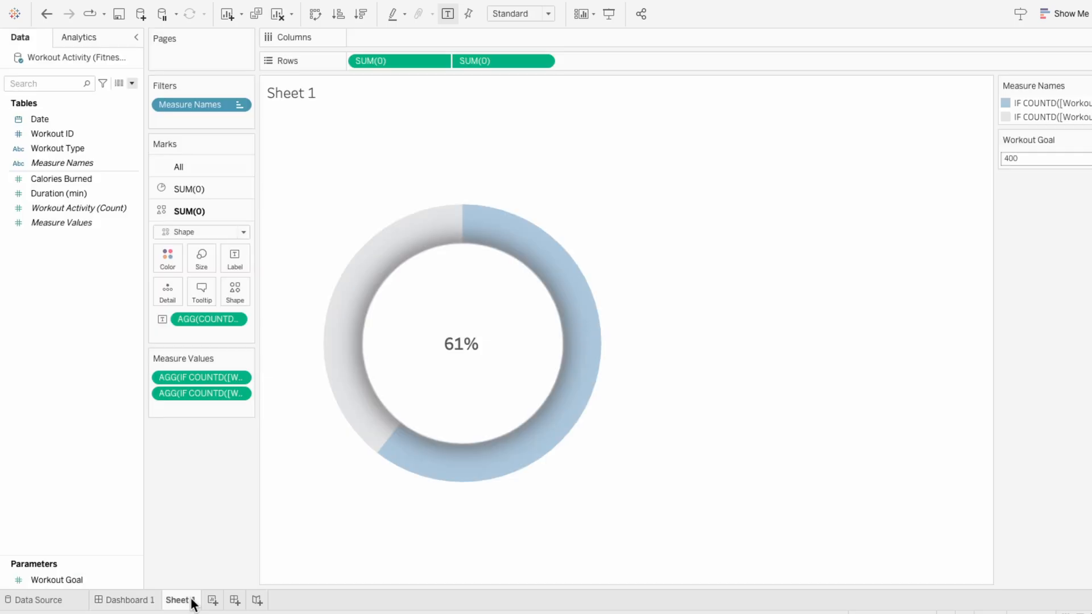
left_click(212, 256)
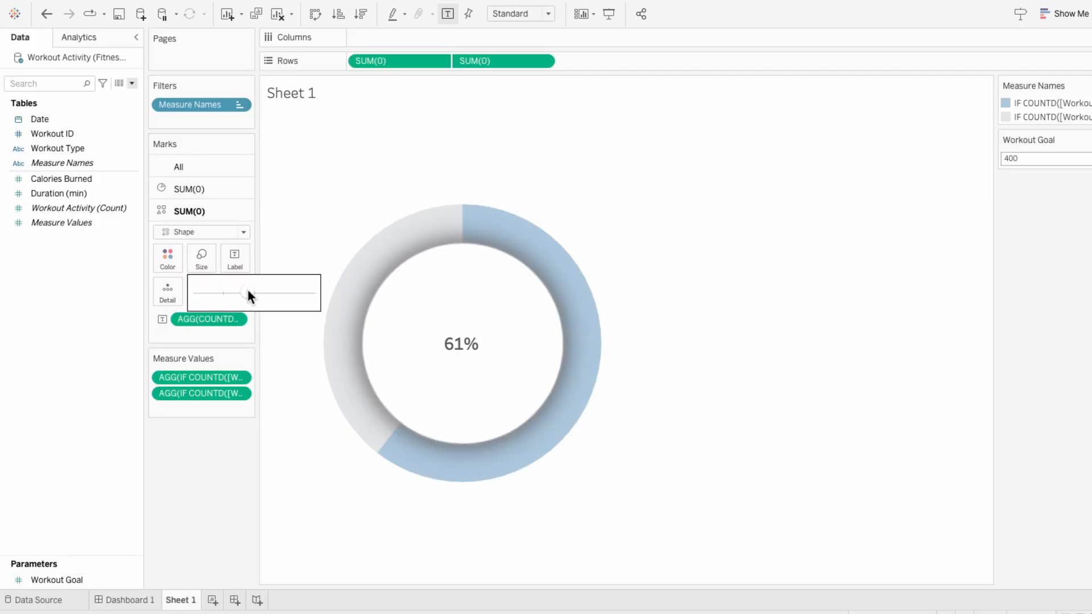
left_click_drag(248, 293, 248, 295)
left_click(213, 188)
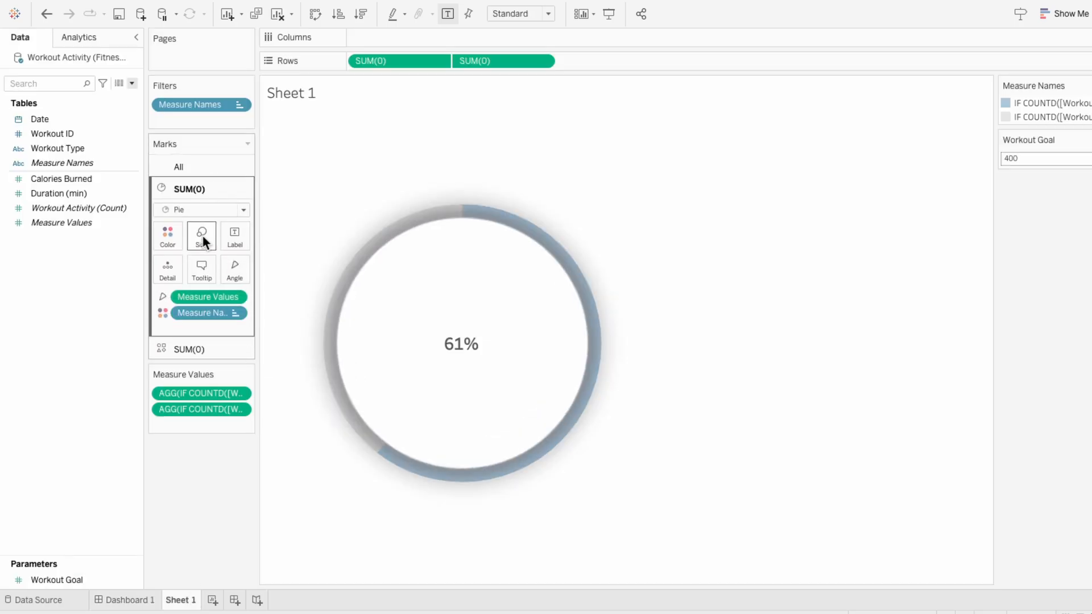
left_click(202, 236)
left_click(251, 272)
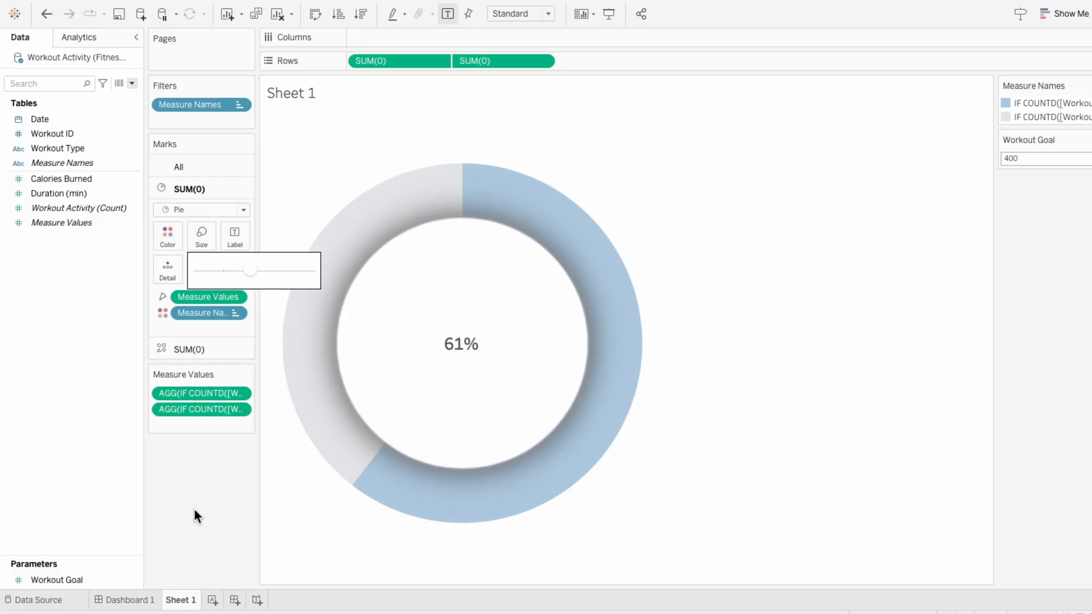
Step: Remove the Measure Names legend and the Workout Goal control from Dashboard 1
left_click(145, 600)
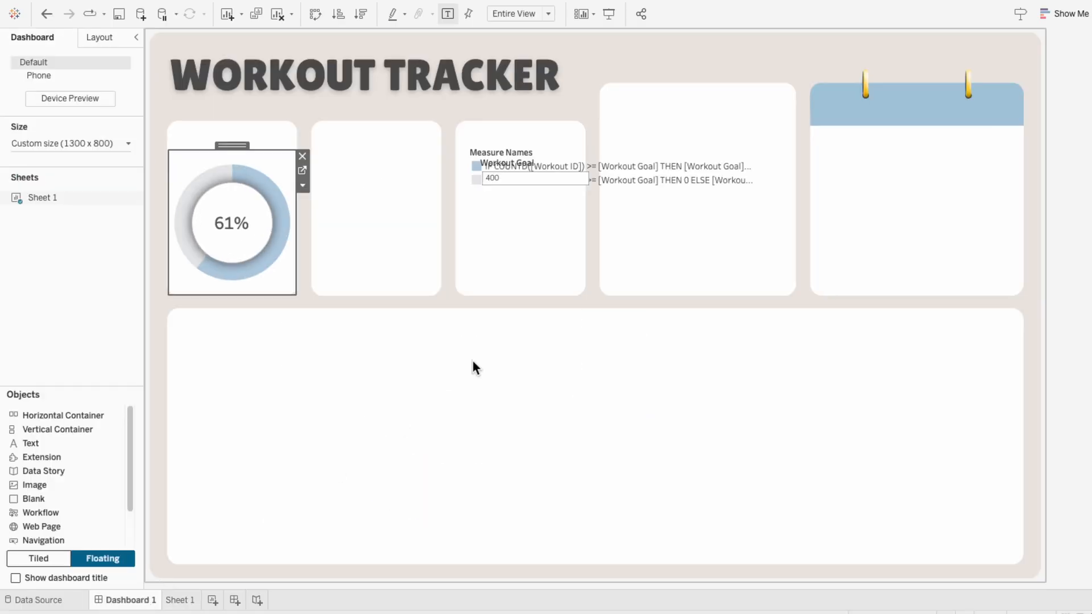
left_click(560, 154)
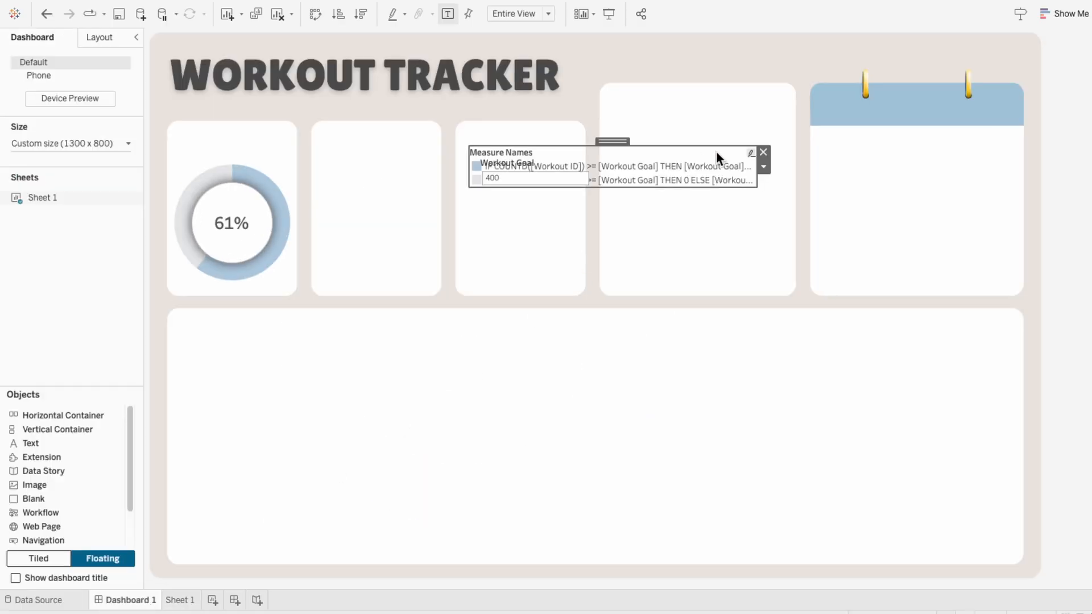
left_click(762, 152)
left_click(580, 166)
left_click(600, 161)
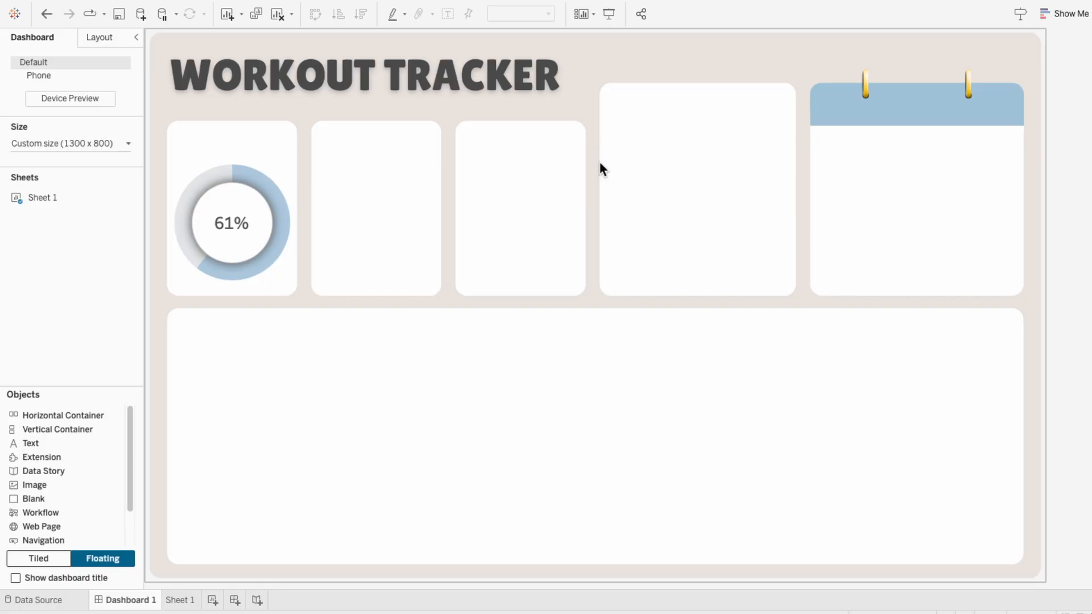
Step: Lower the upper edge of the donut sheet slightly within its card and deselect it
left_click(279, 151)
left_click_drag(278, 151, 281, 163)
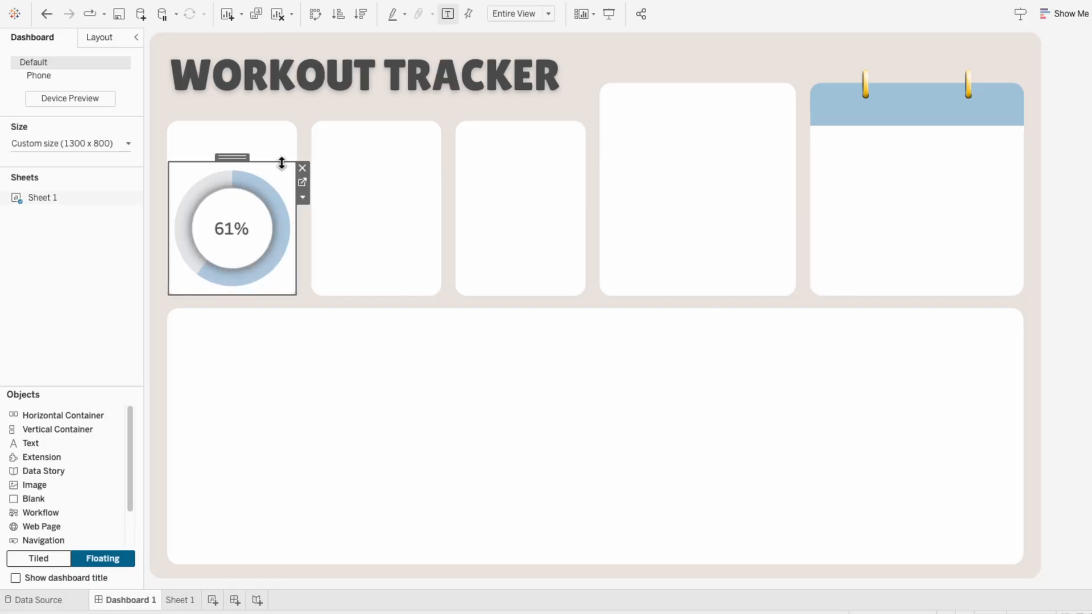
left_click(1063, 335)
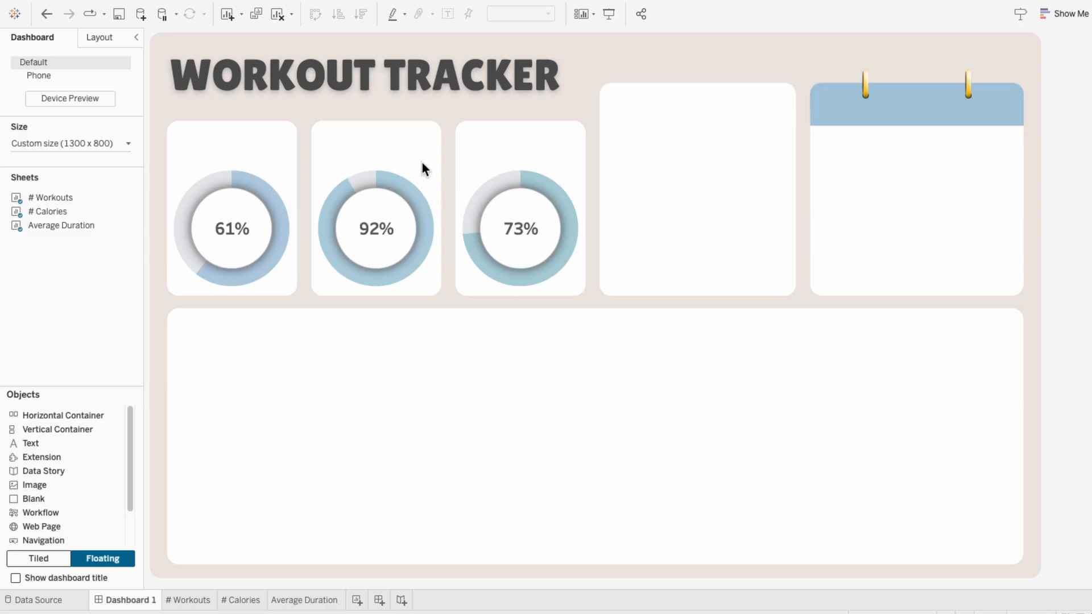
Step: Add a new worksheet and name it KPIs
left_click(357, 601)
double_click(355, 600)
type("KPIs")
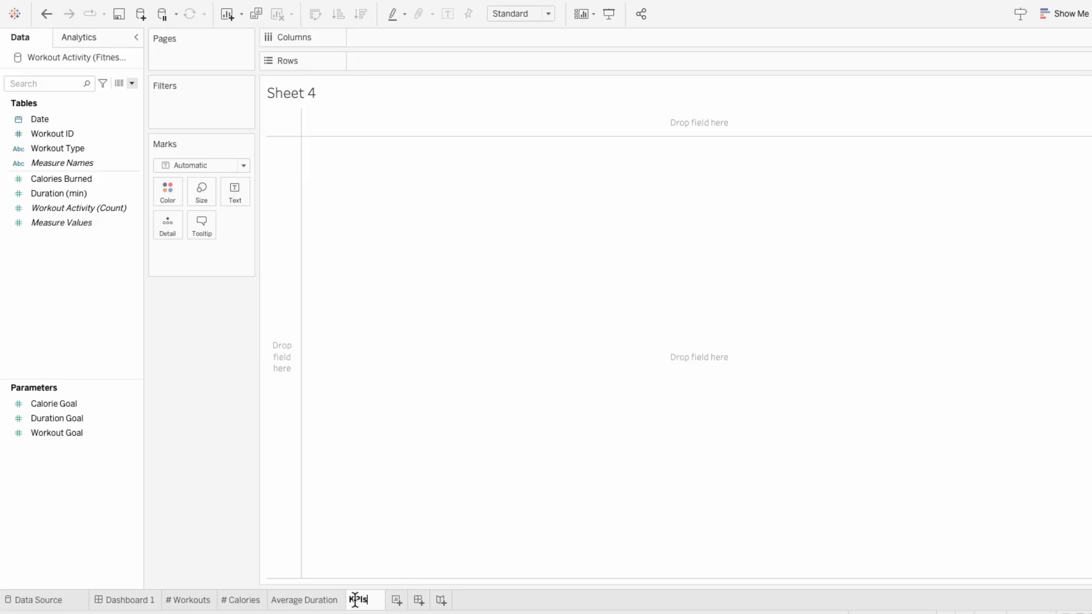
key("Return")
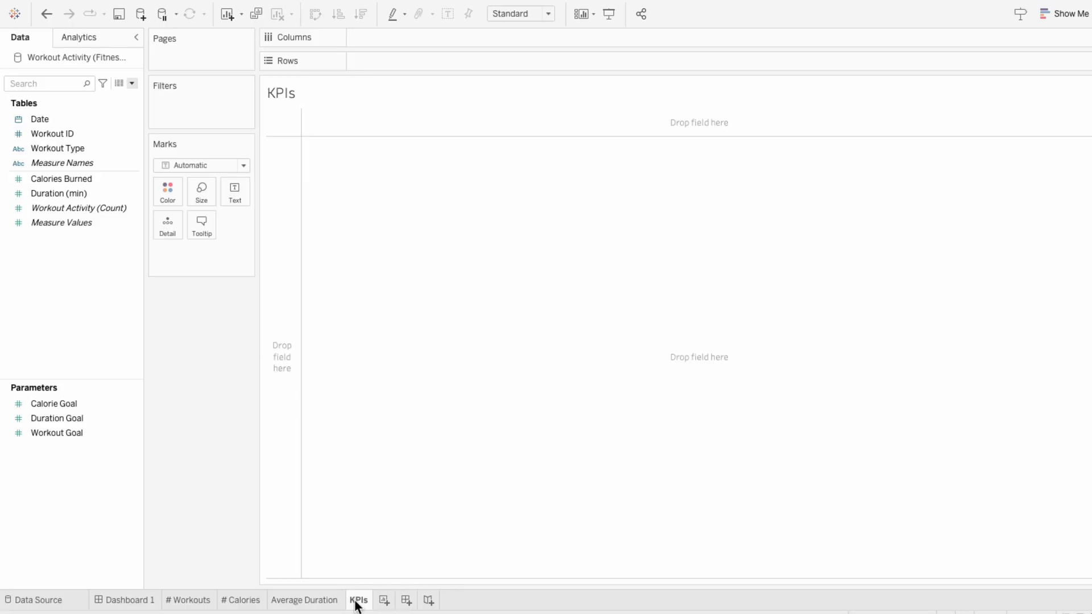
Step: Place Measure Names on the columns of the KPIs sheet and show Measure Values as text
left_click_drag(96, 162, 415, 40)
left_click(116, 208)
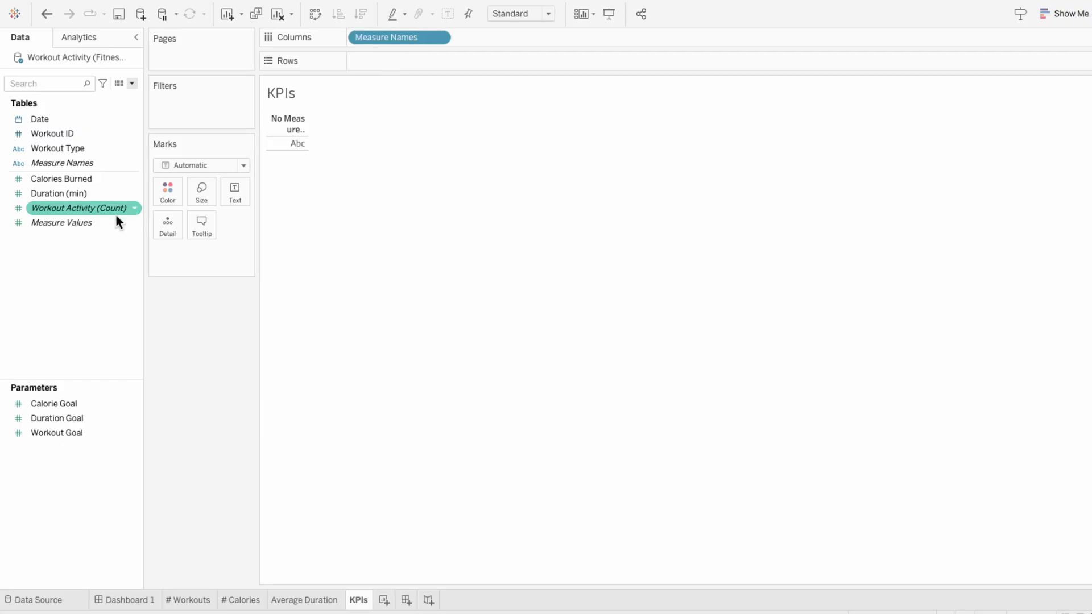
left_click_drag(87, 222, 188, 258)
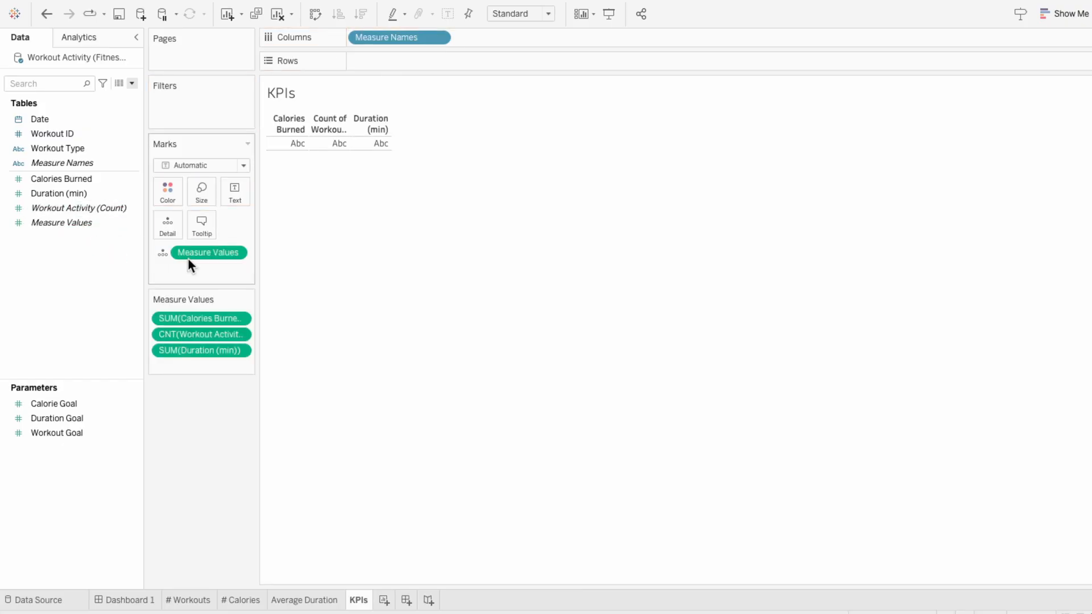
left_click(162, 257)
left_click(177, 281)
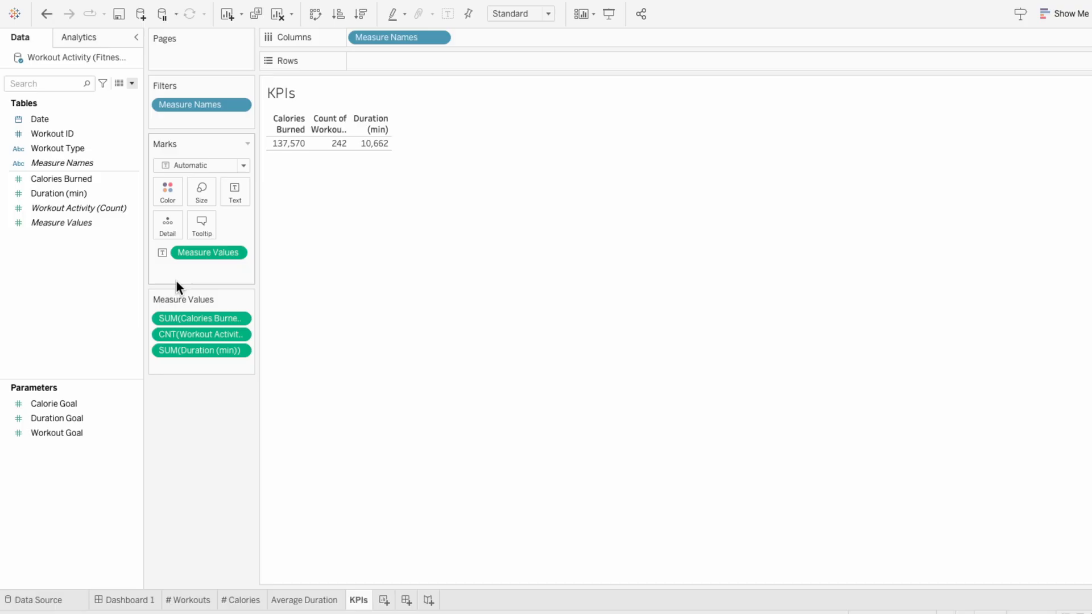
Step: Replace the Workout Activity count measure with COUNTD([Workout ID])
double_click(192, 334)
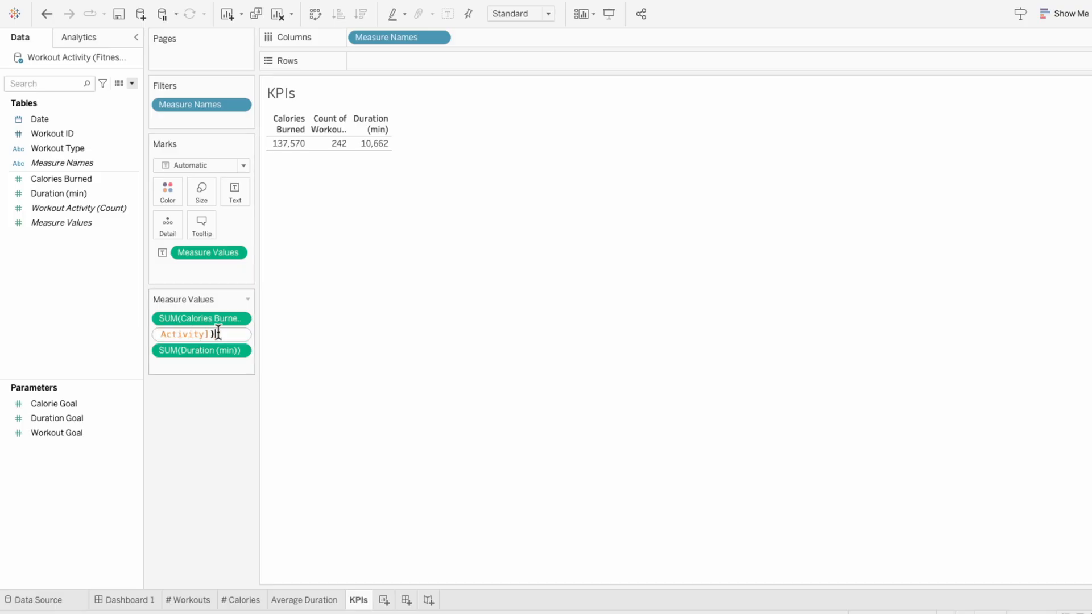
key("ctrl+a")
type("COUNTD(work")
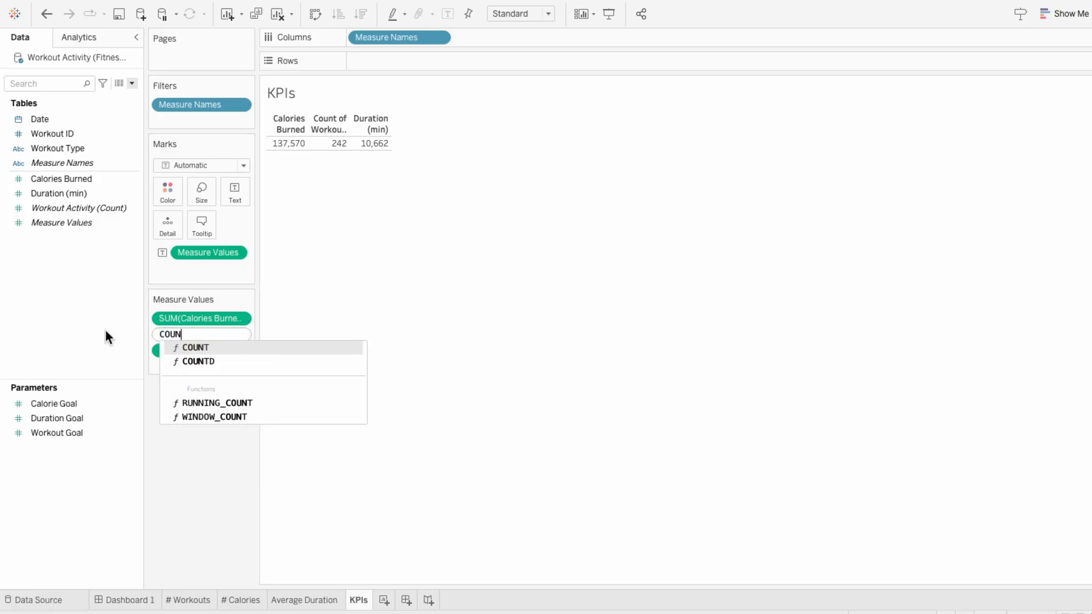
key("Down")
key("Down")
key("Return")
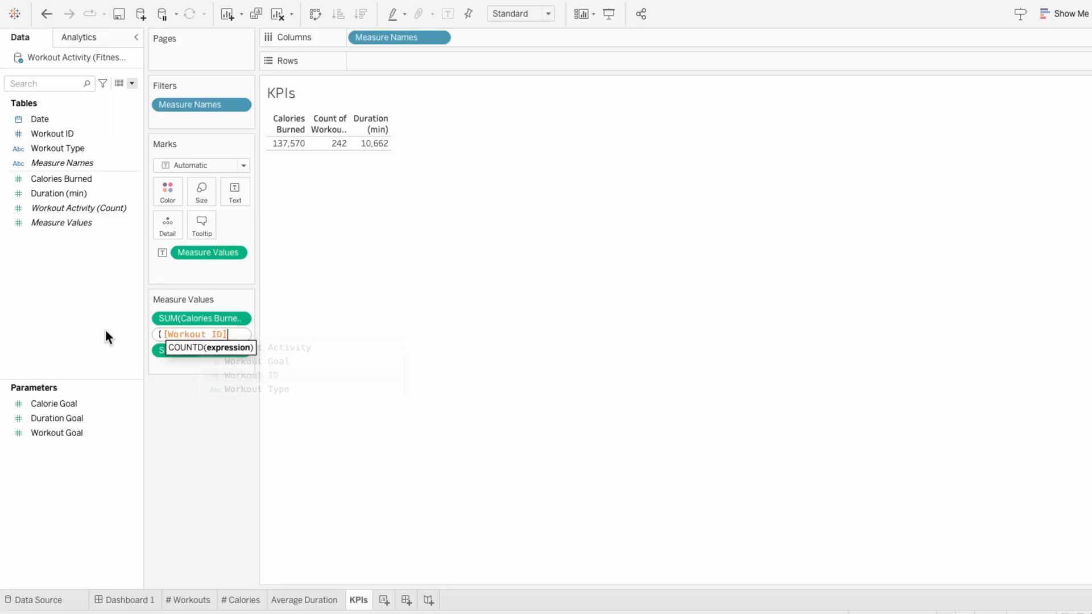
type(")")
key("Return")
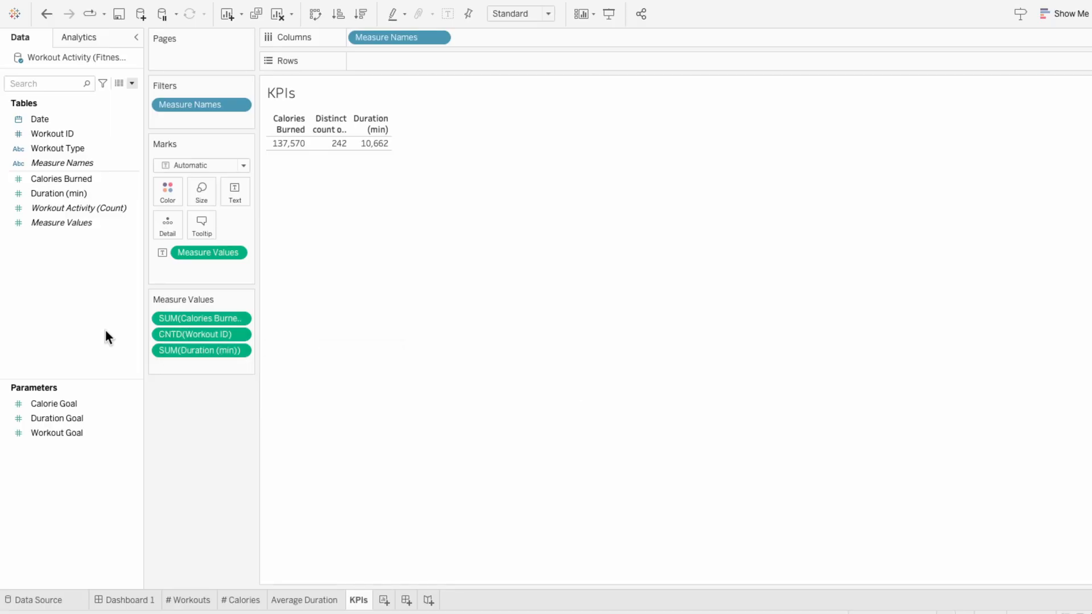
Step: Move Calories Burned after the distinct workout count and aggregate Duration (min) as an average
left_click_drag(203, 319, 200, 345)
right_click(194, 350)
mouse_move(309, 459)
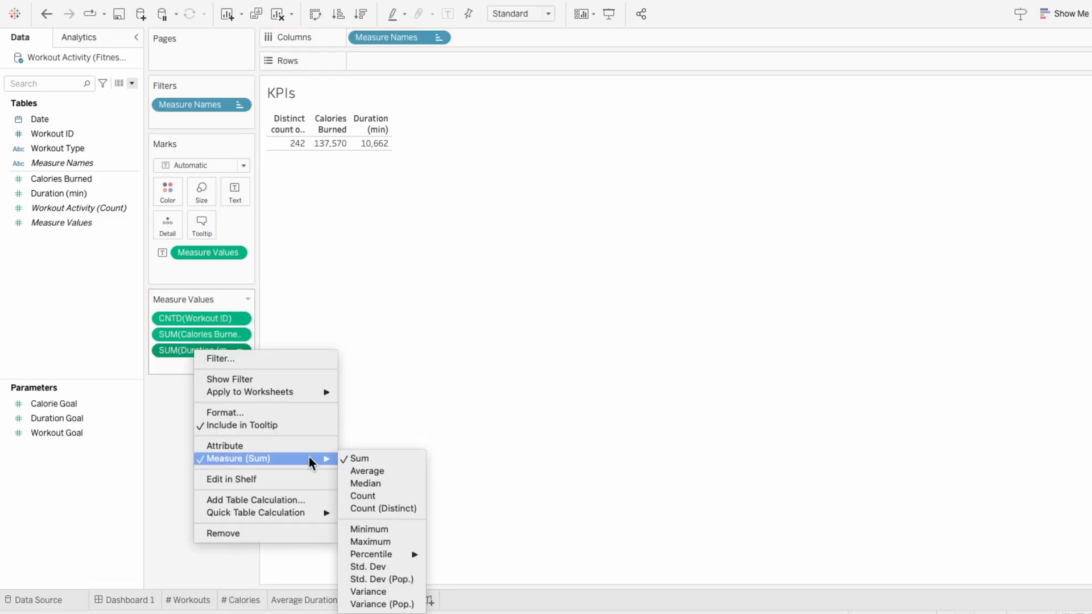
left_click(371, 470)
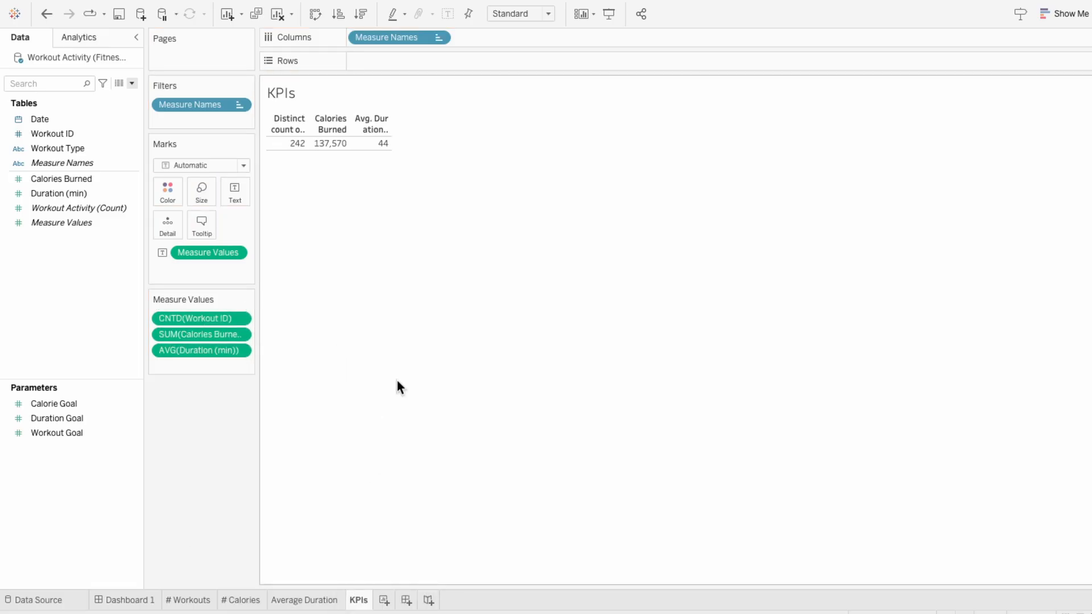
Step: Enlarge the table cells and set the alias of the distinct Workout ID count header to Workouts
left_click_drag(390, 122, 552, 193)
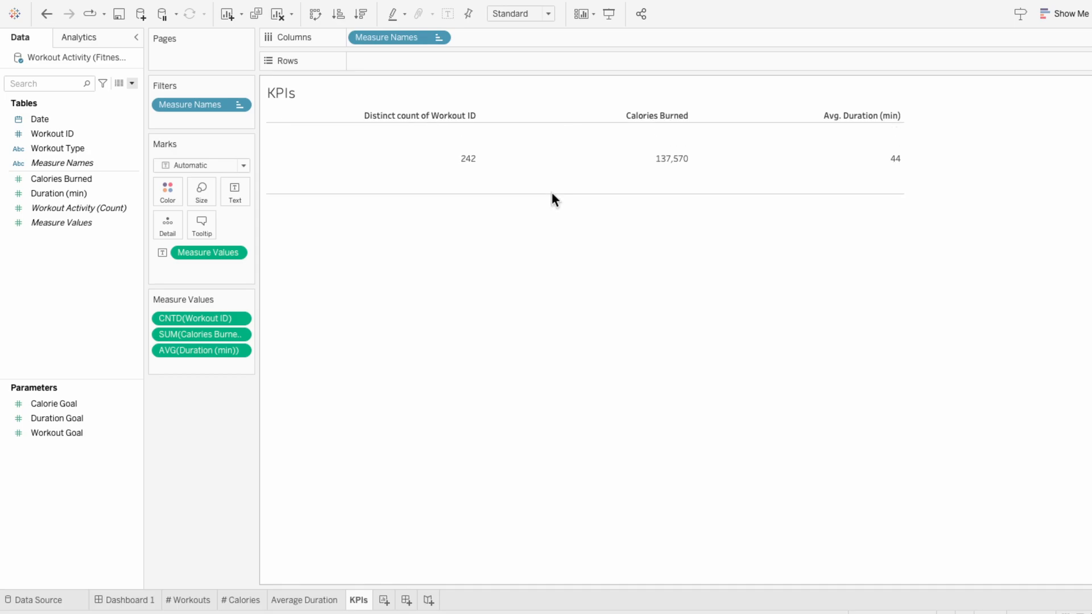
right_click(451, 113)
left_click(473, 214)
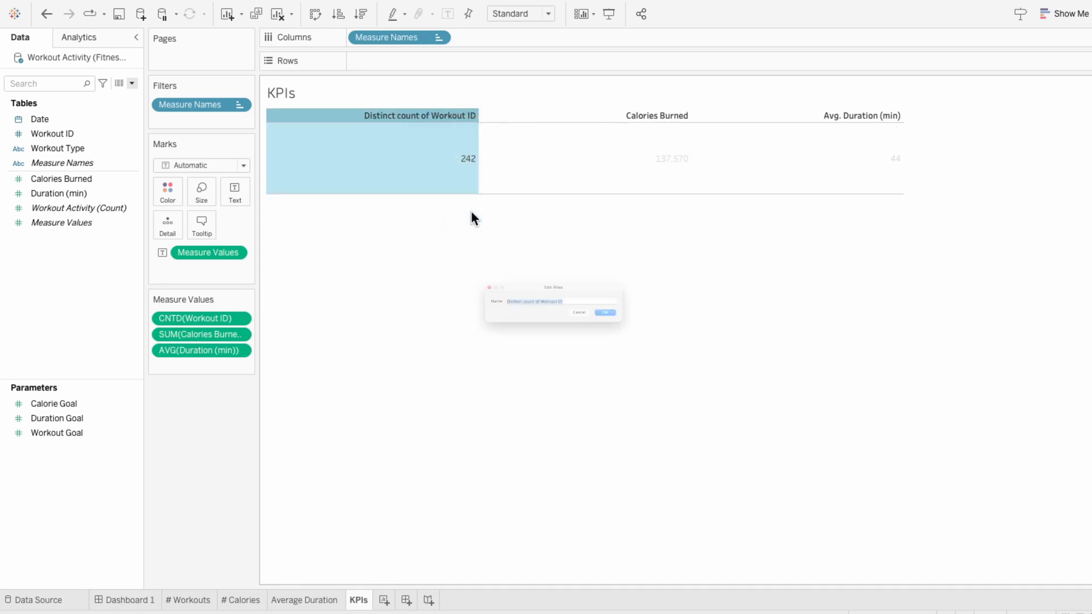
type("Workouts")
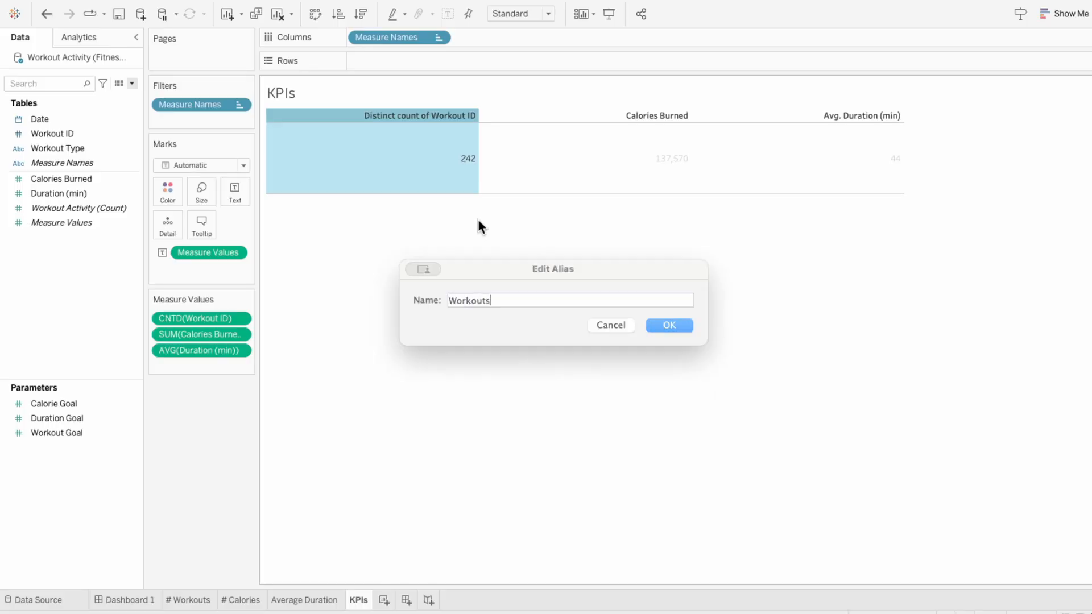
key("Return")
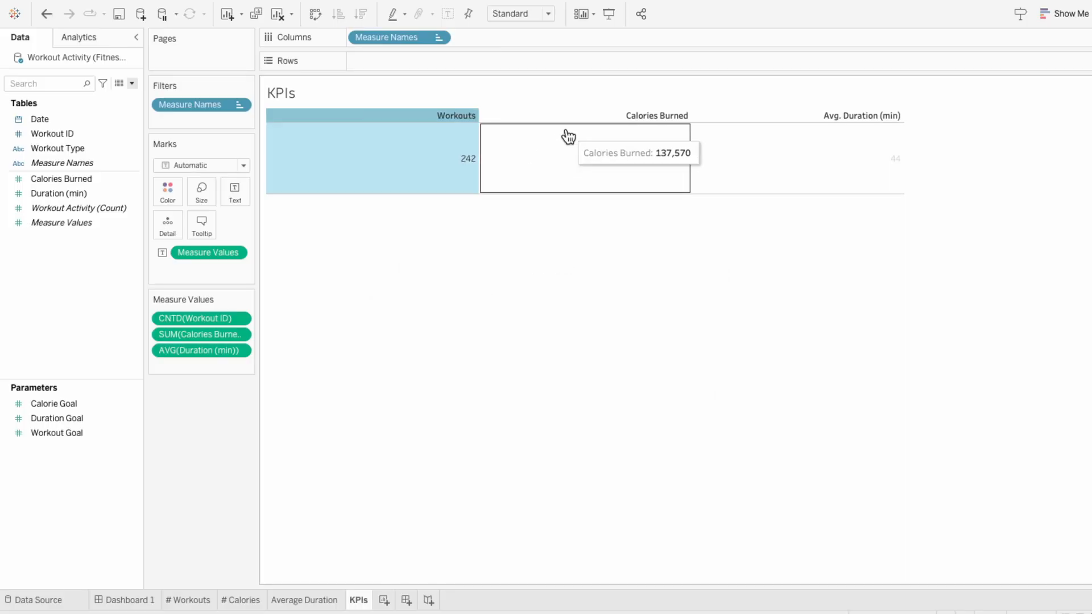
Step: Set the alias of the average duration column header to Avg Duration
left_click(637, 128)
right_click(768, 116)
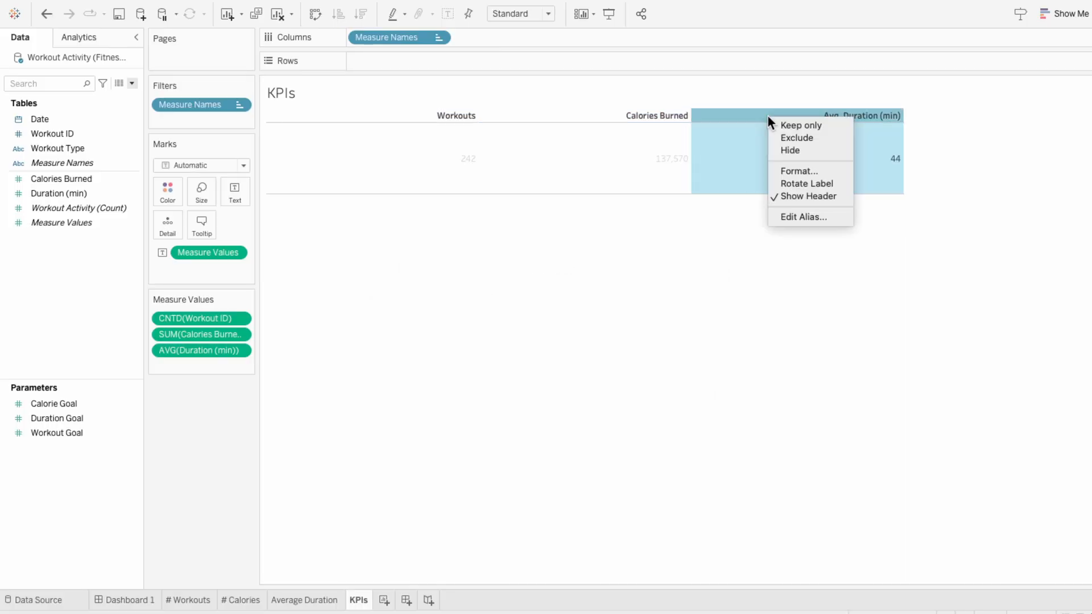
left_click(799, 217)
type("A")
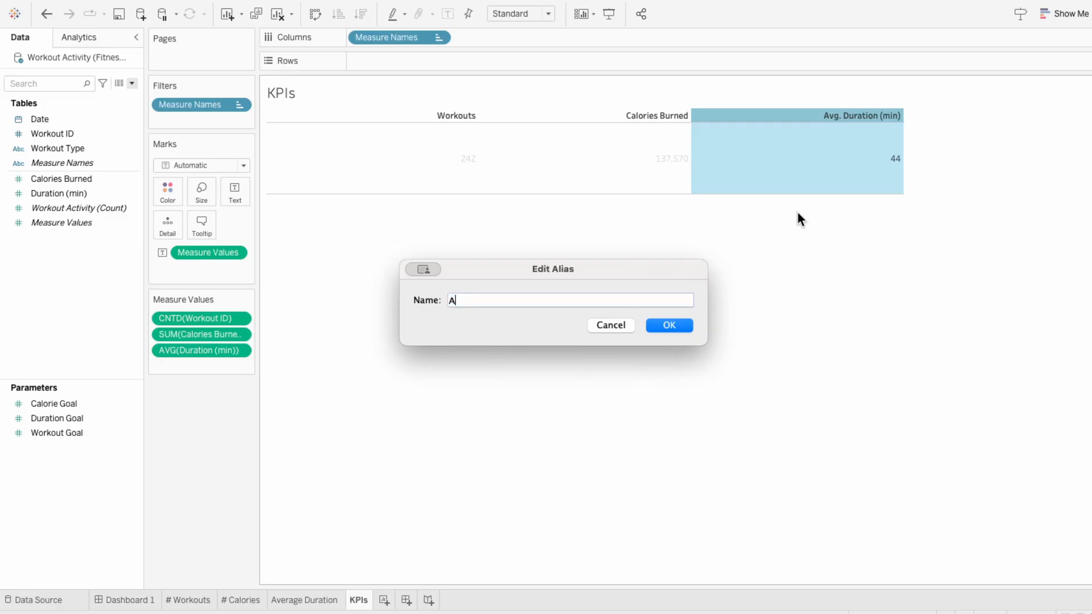
type("vg Duration")
key("Return")
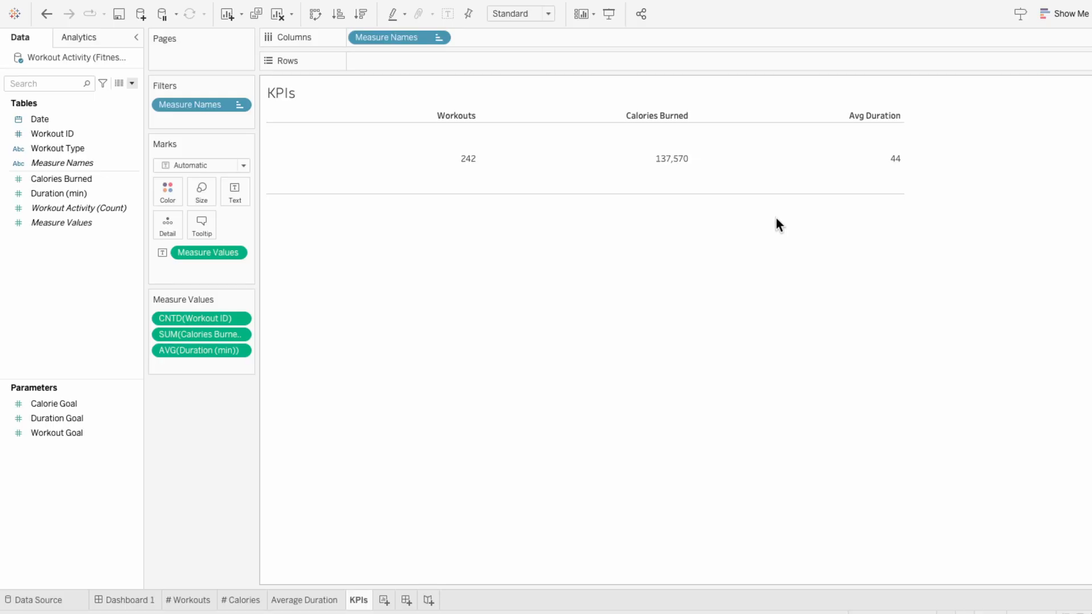
Step: Add Measure Names to the marks as a second text field
left_click_drag(71, 162, 175, 268)
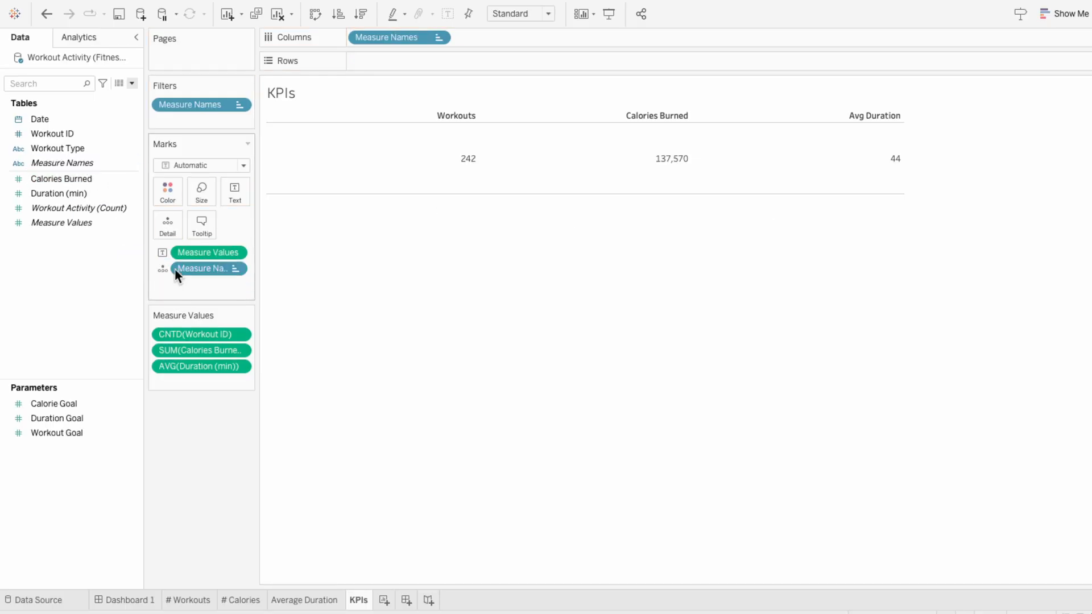
left_click(164, 269)
left_click(173, 298)
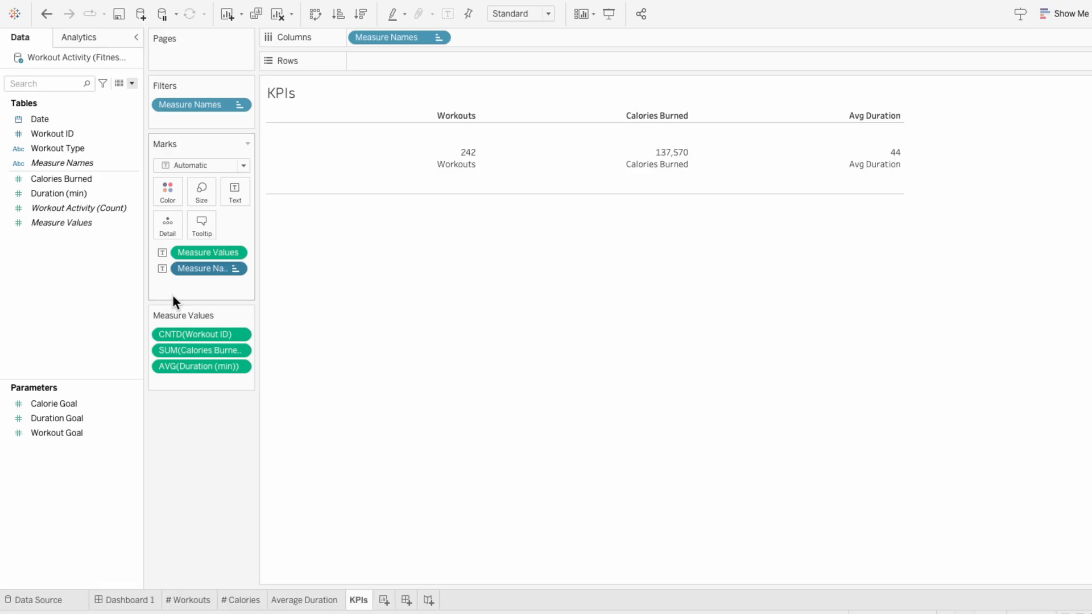
Step: Rearrange the text label so Measure Values sits on the first line and Measure Names directly below it
left_click(237, 200)
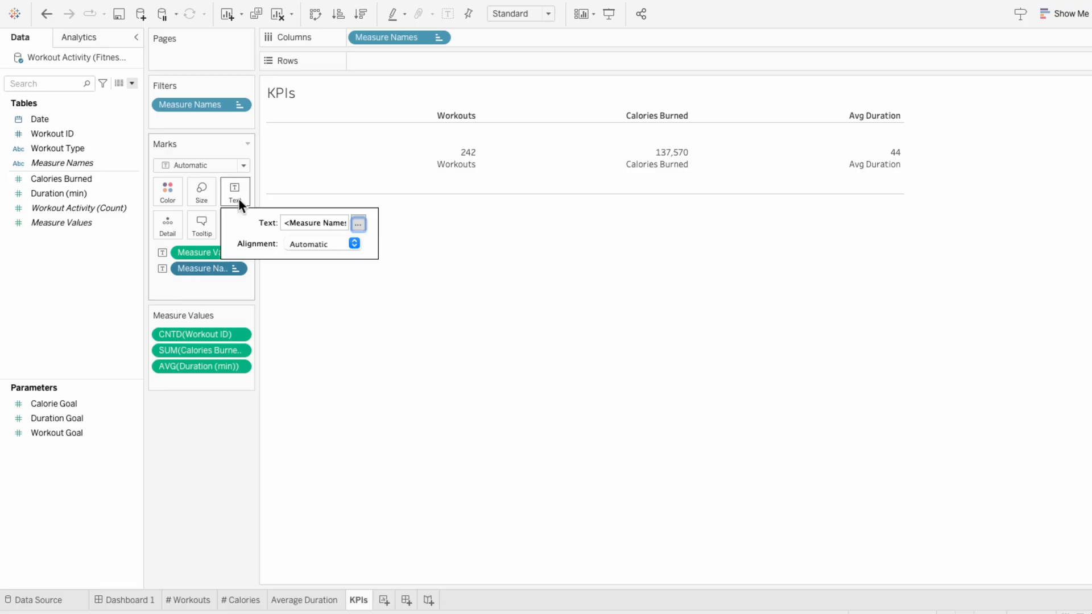
left_click(358, 224)
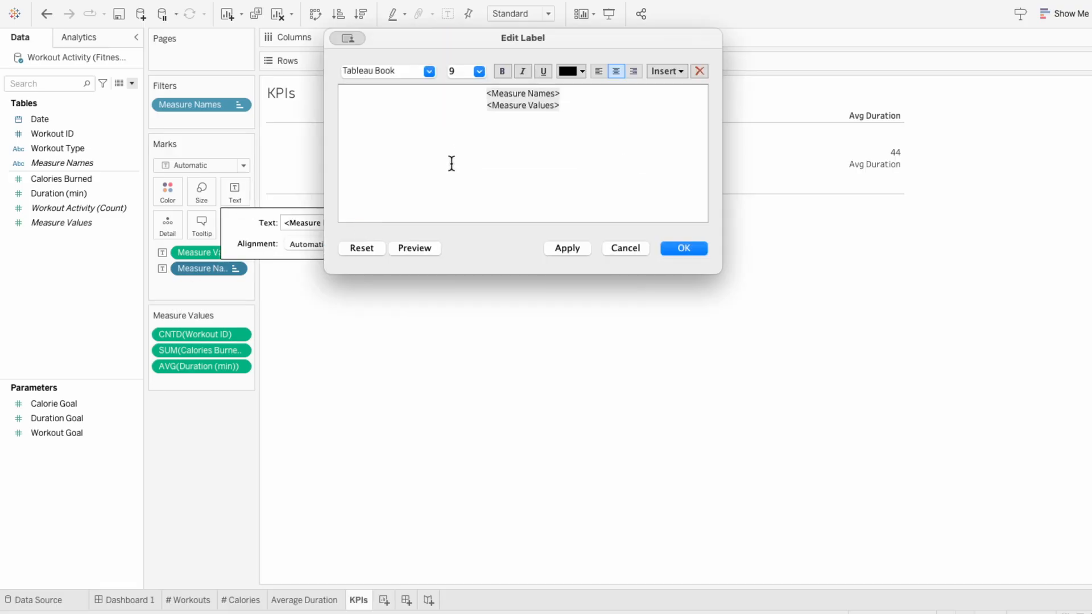
left_click_drag(560, 93, 462, 91)
key("super+x")
left_click(575, 104)
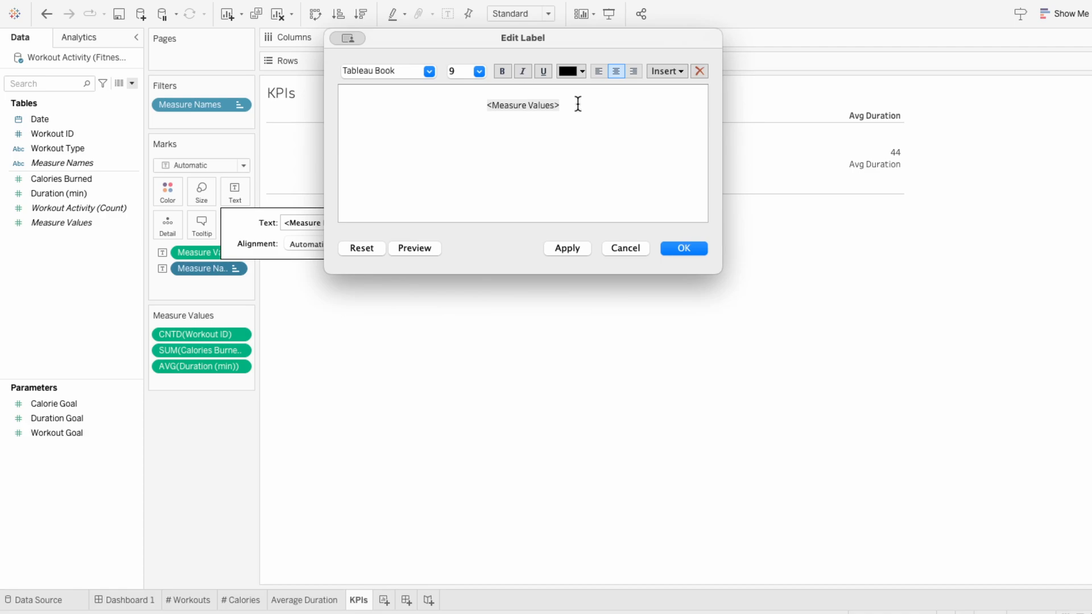
key("Return")
key("super+v")
left_click(574, 92)
key("Delete")
Step: Format the Measure Values line of the label in Tableau Bold, size 24
left_click_drag(574, 93, 473, 81)
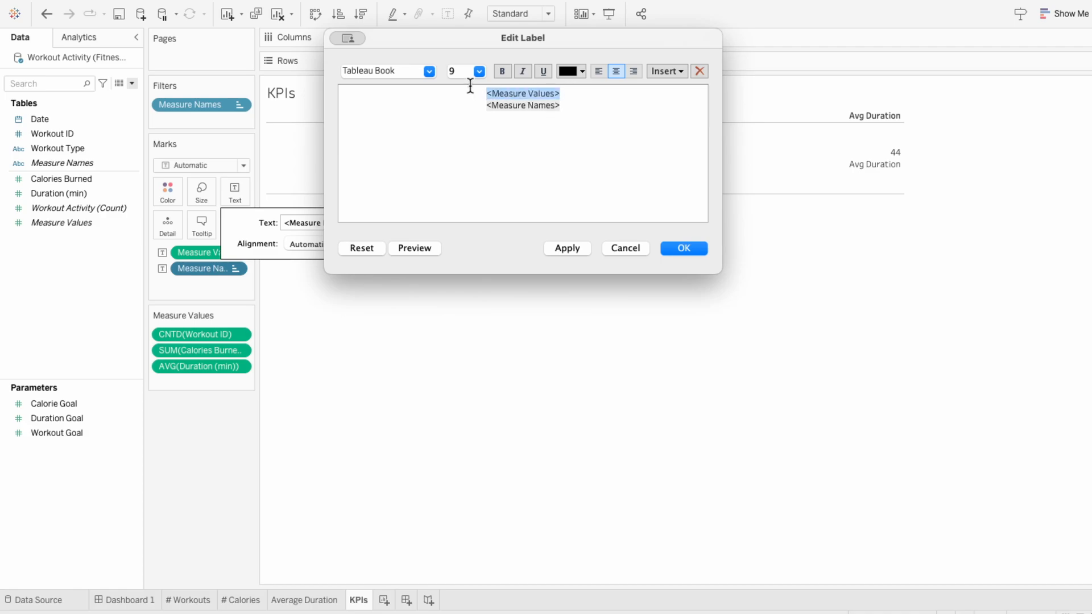
left_click(429, 72)
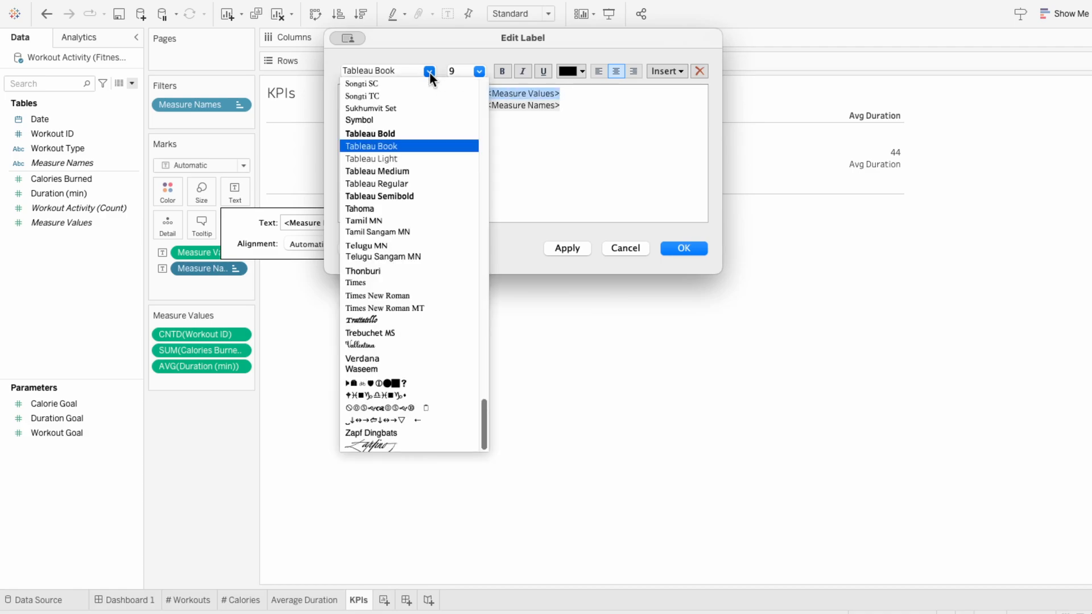
left_click(428, 130)
left_click(479, 71)
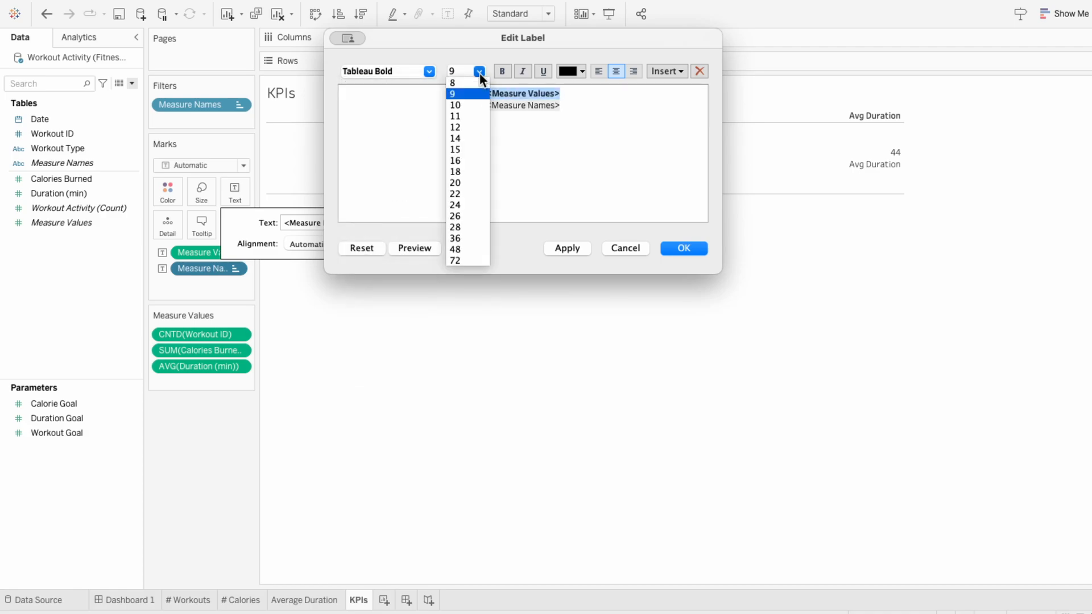
left_click(468, 204)
Step: Format the Measure Names line of the label in Tableau Medium, size 14
left_click(573, 124)
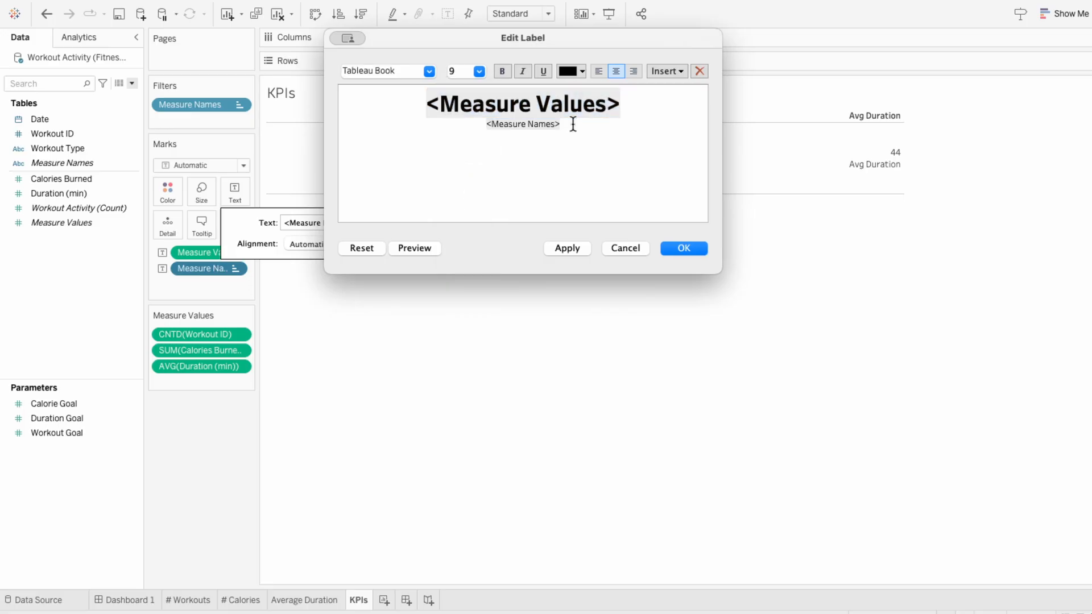
left_click_drag(573, 124, 485, 124)
left_click(429, 71)
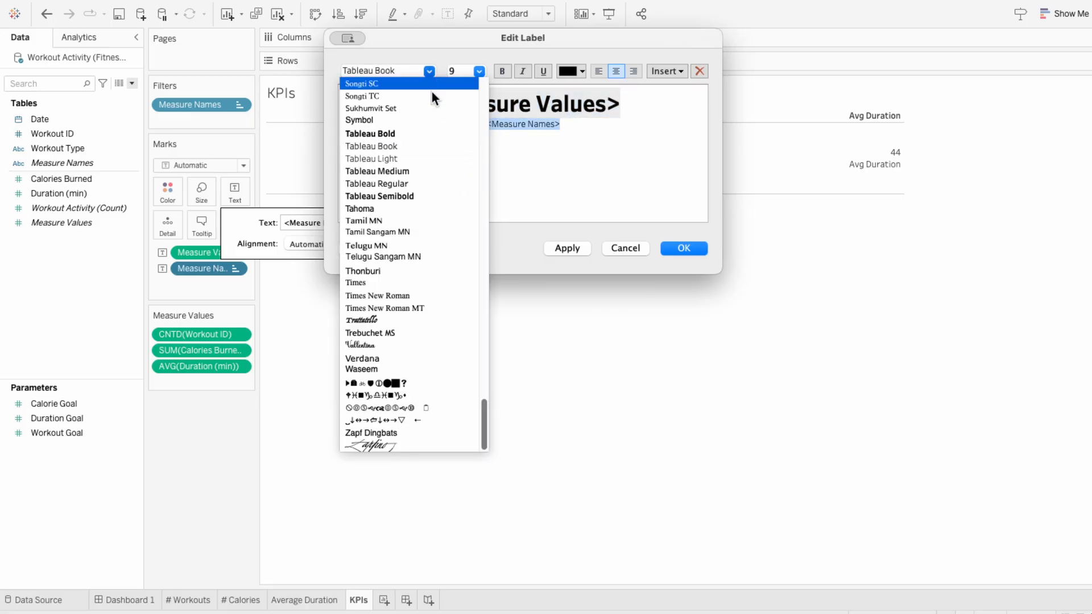
left_click(424, 171)
left_click(479, 72)
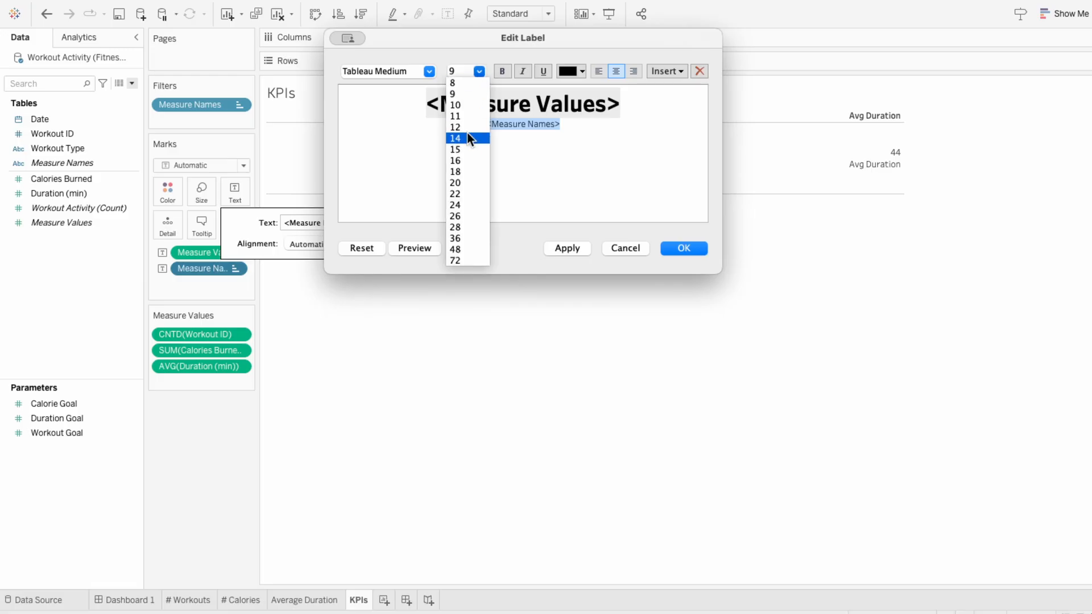
left_click(467, 138)
Step: Colour both label lines dark grey and accept the label edits
left_click_drag(609, 134, 571, 70)
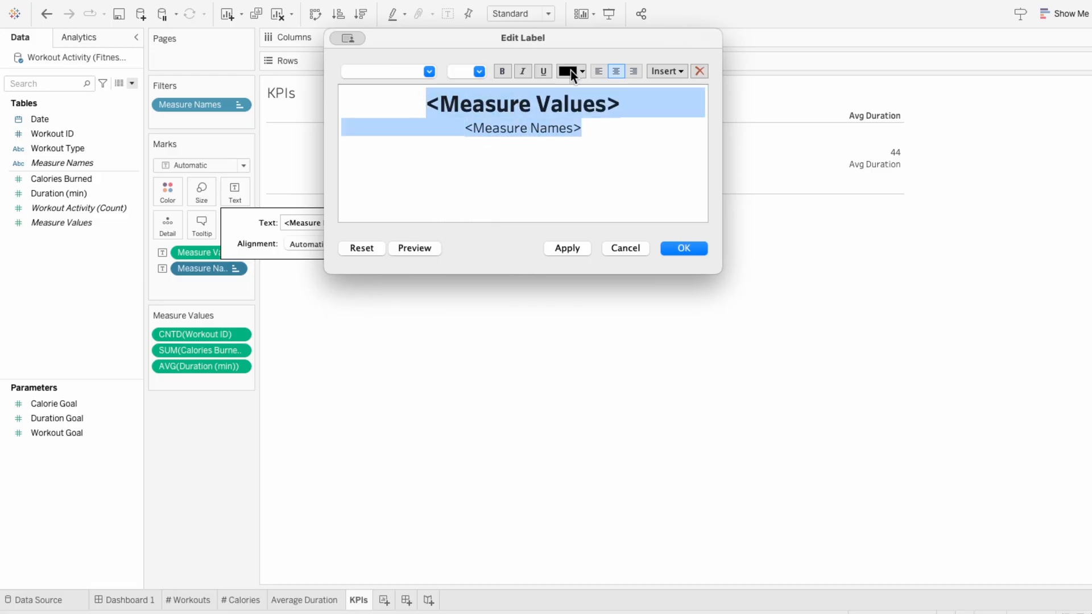
left_click(571, 70)
left_click(568, 111)
left_click(641, 206)
left_click(675, 248)
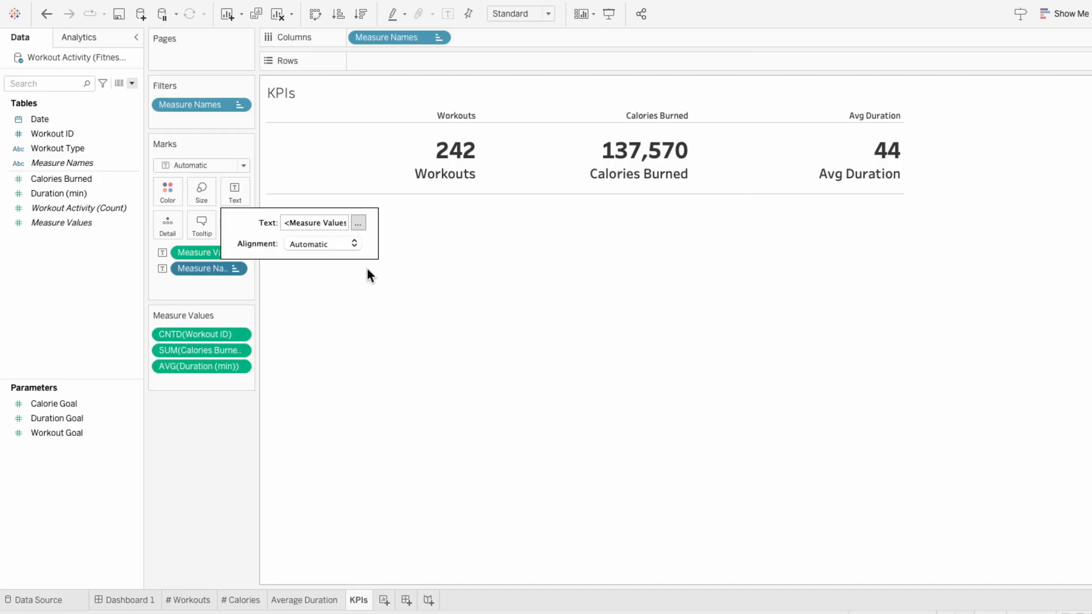
Step: Centre the label text in its cells and hide the column headers above the KPI values
left_click(307, 244)
left_click(317, 312)
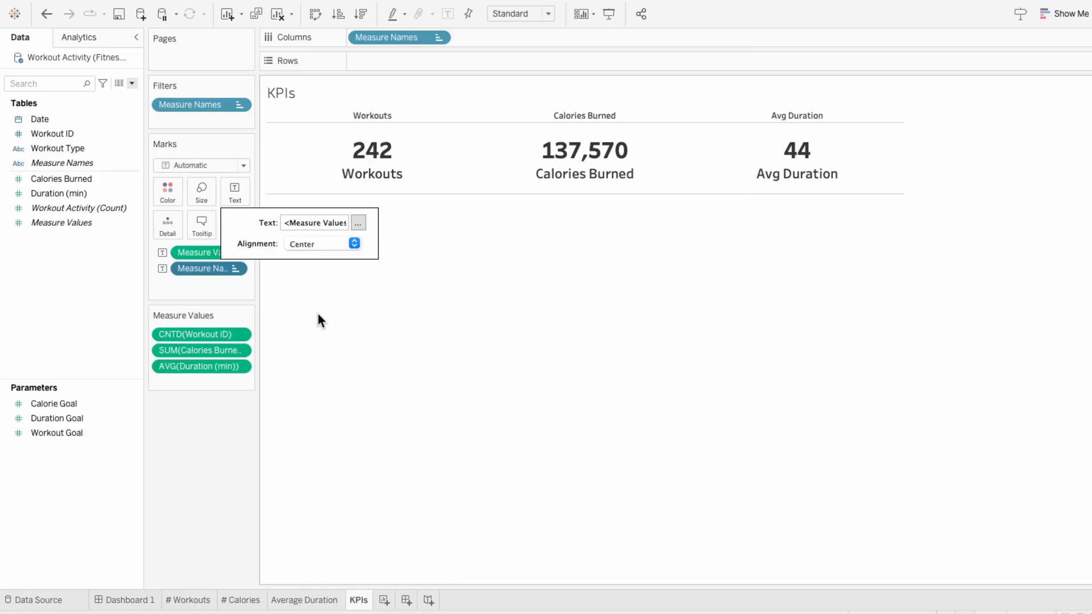
left_click(318, 314)
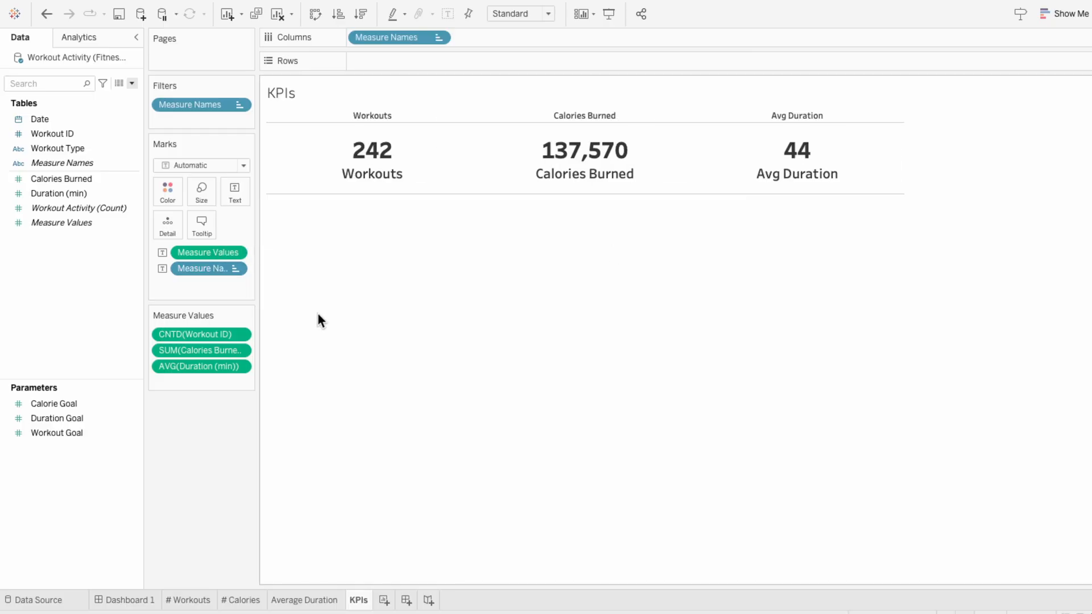
right_click(343, 115)
left_click(359, 190)
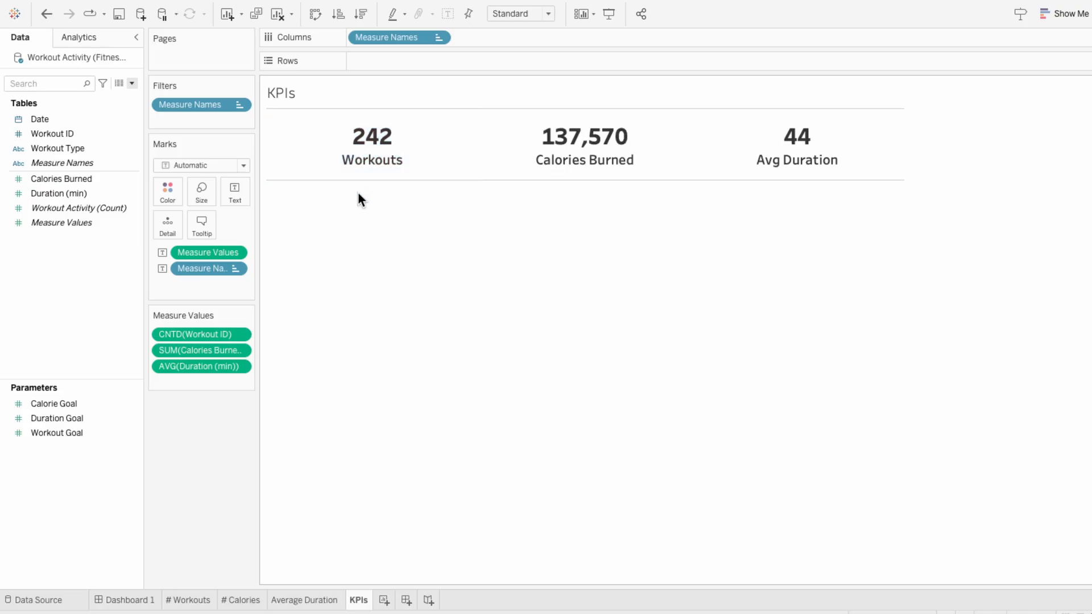
Step: Format the Calories Burned measure as a custom number with 0 decimal places and display units of Thousands (K)
right_click(214, 348)
left_click(234, 407)
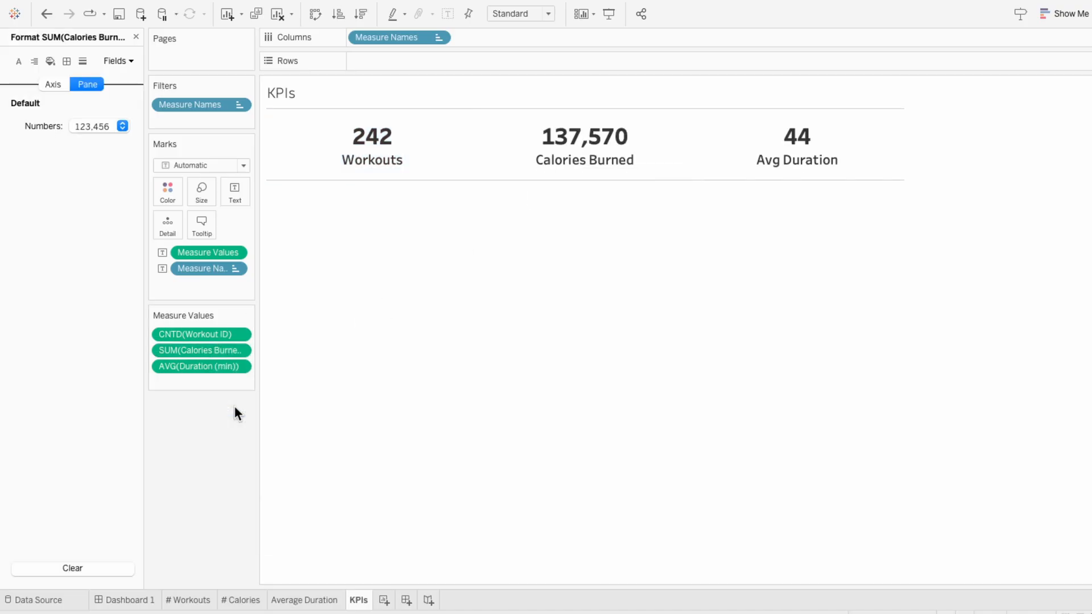
left_click(100, 126)
left_click(120, 179)
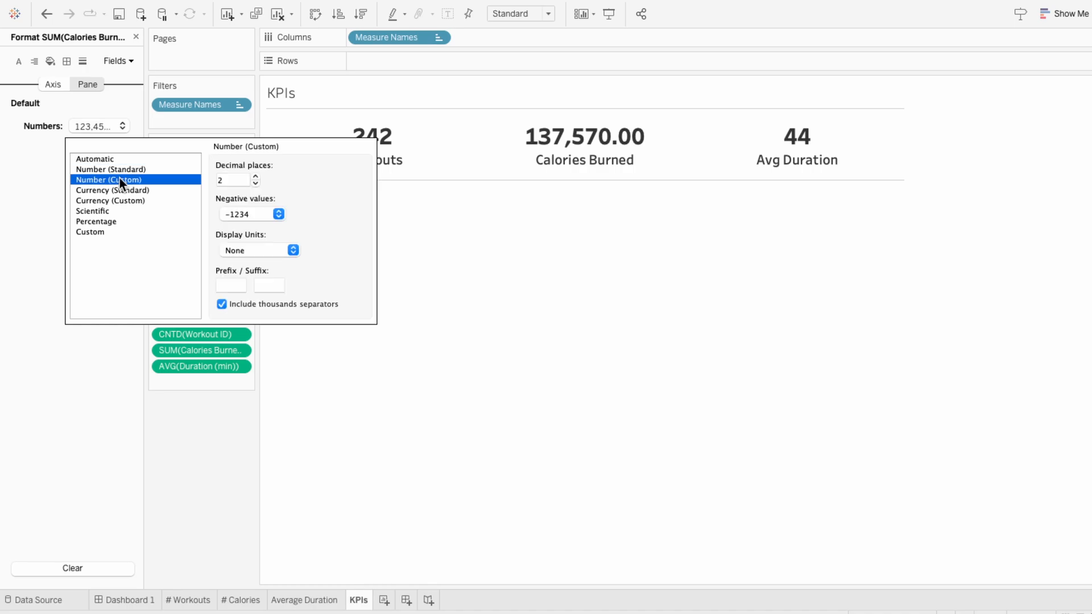
left_click(256, 183)
left_click(256, 183)
left_click(251, 248)
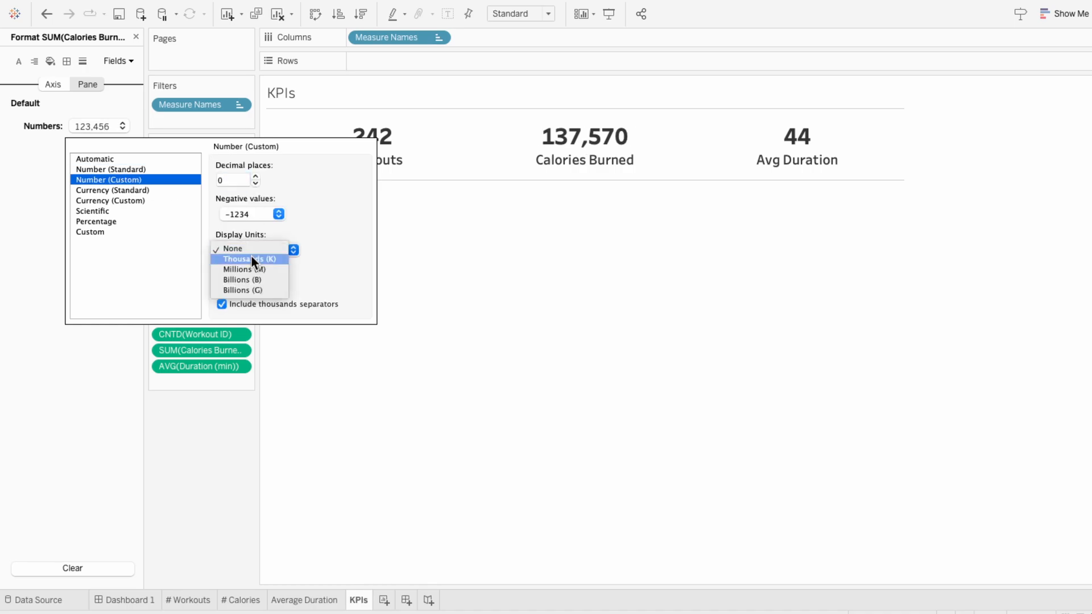
left_click(252, 259)
left_click(469, 292)
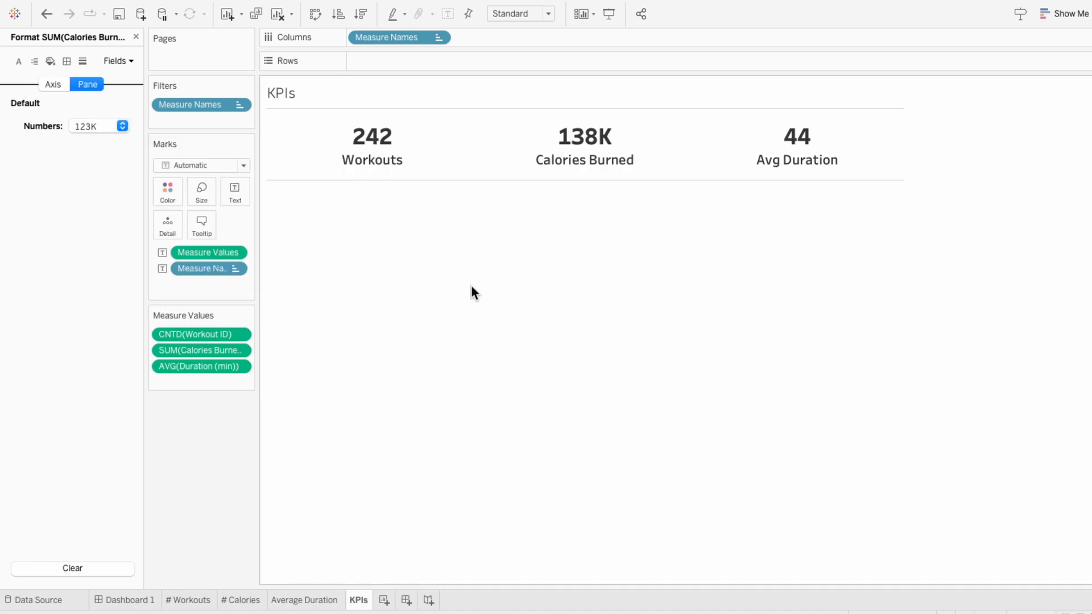
Step: Format the average Duration measure as a custom number with 0 decimal places and the suffix " Min", including the leading space
right_click(176, 366)
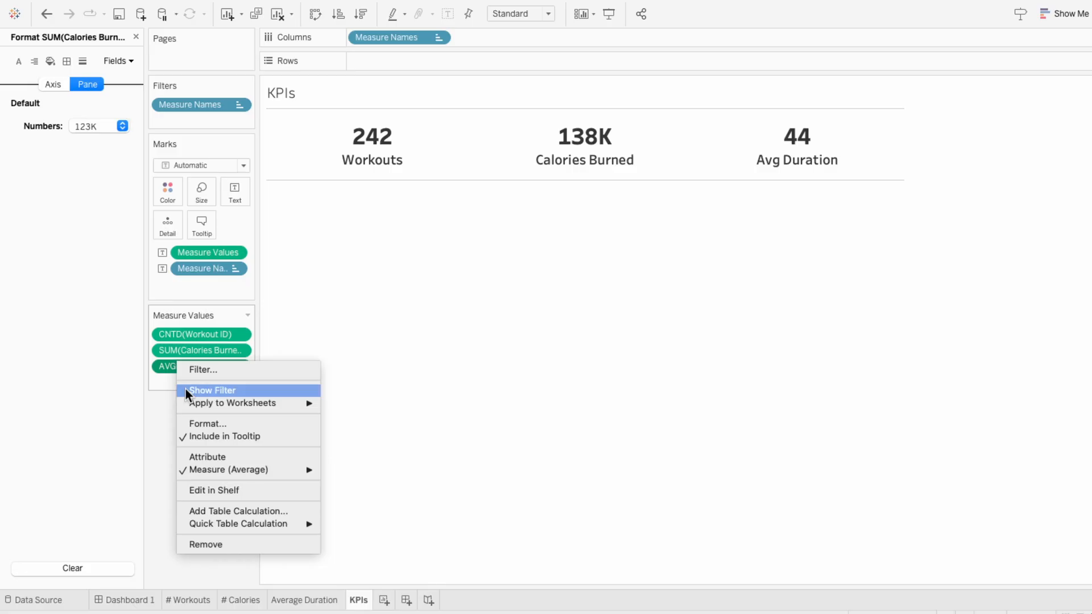
left_click(193, 424)
left_click(97, 127)
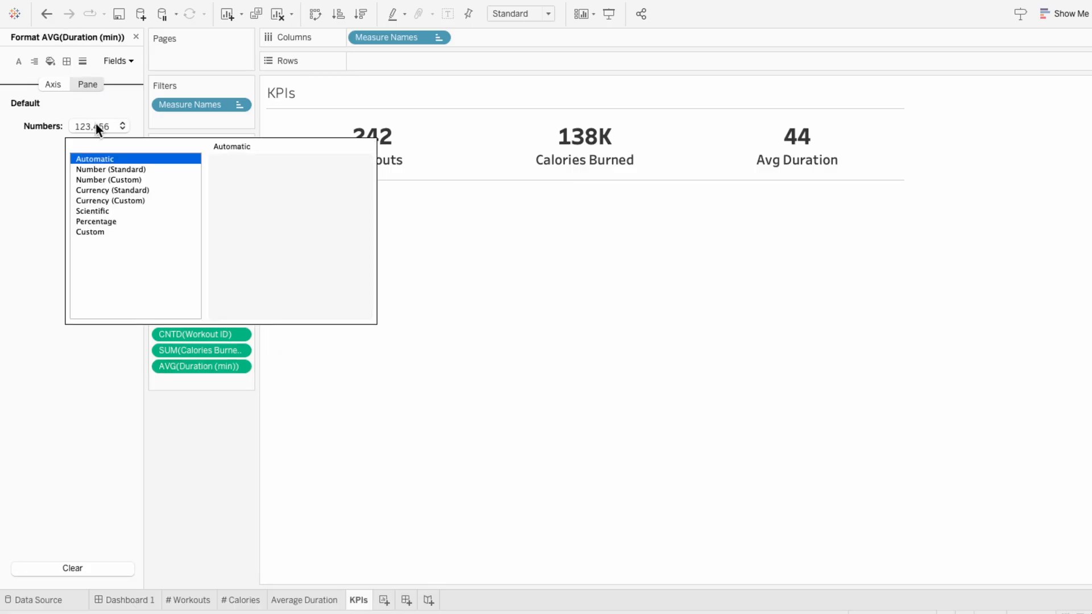
left_click(106, 179)
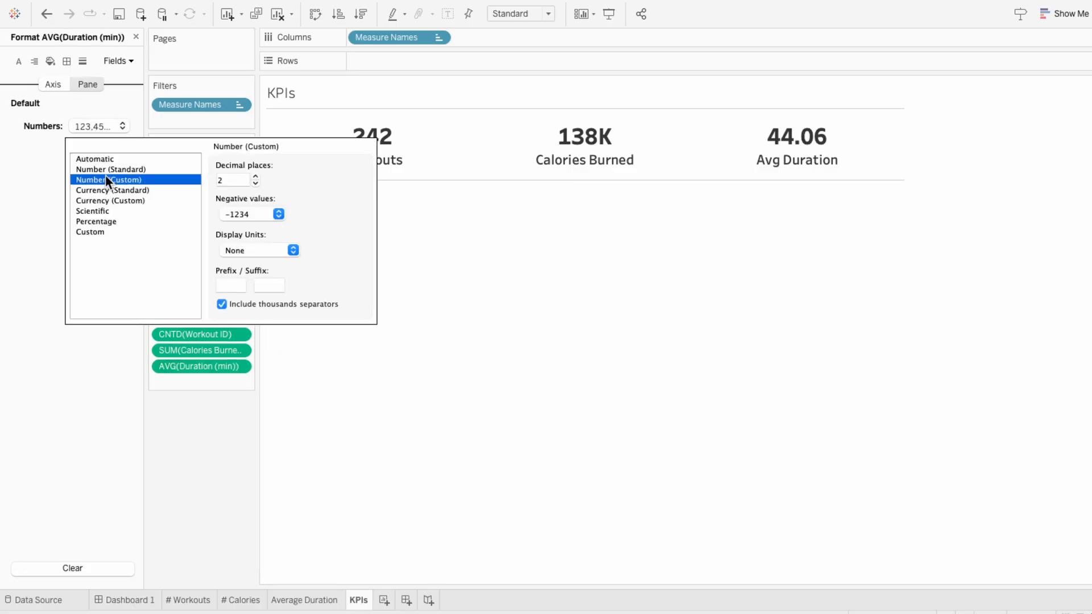
left_click(256, 183)
left_click(256, 184)
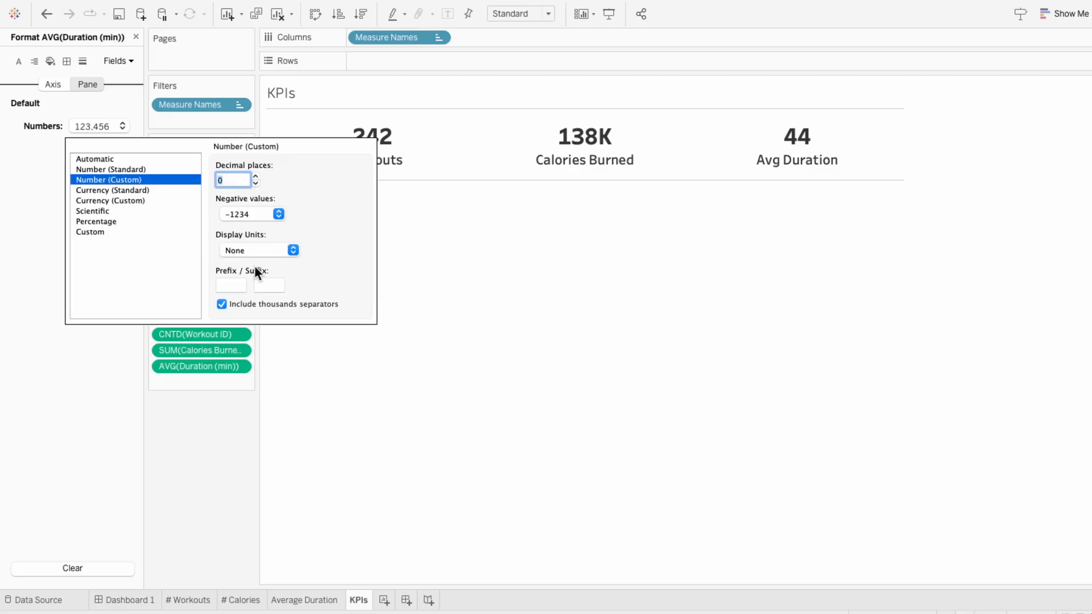
left_click(268, 283)
type("Min")
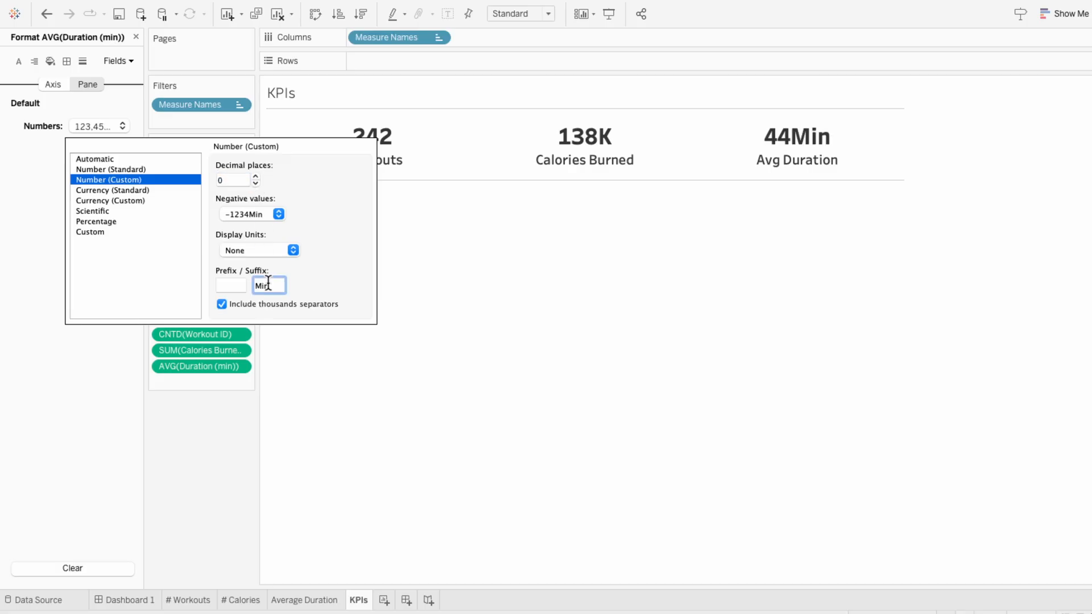
key("Left")
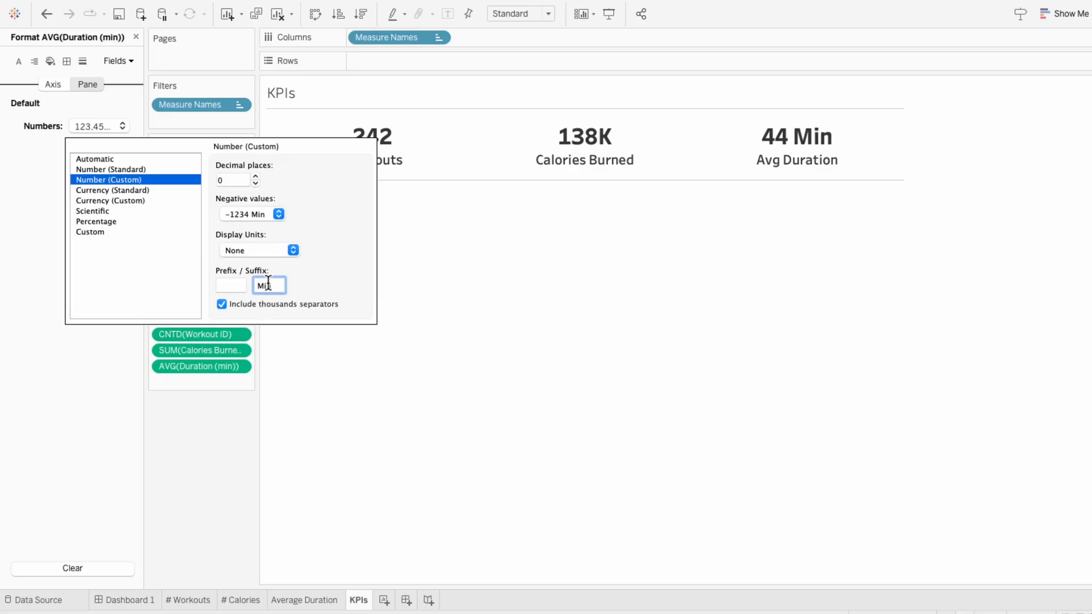
left_click(404, 341)
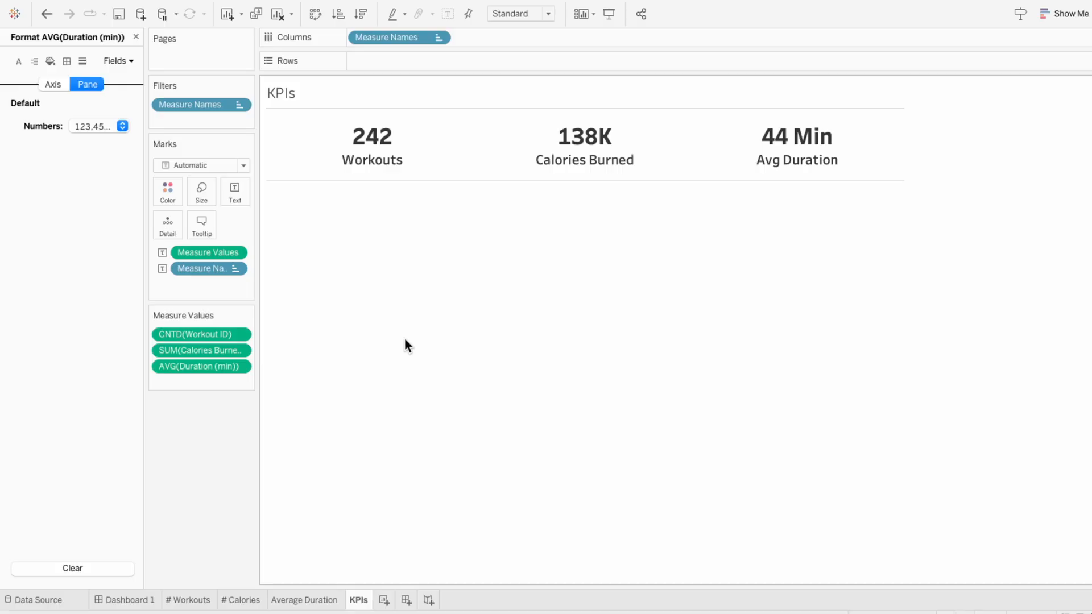
Step: Set the row divider pane border of the KPIs sheet to None and close the formatting options
right_click(452, 154)
left_click(486, 208)
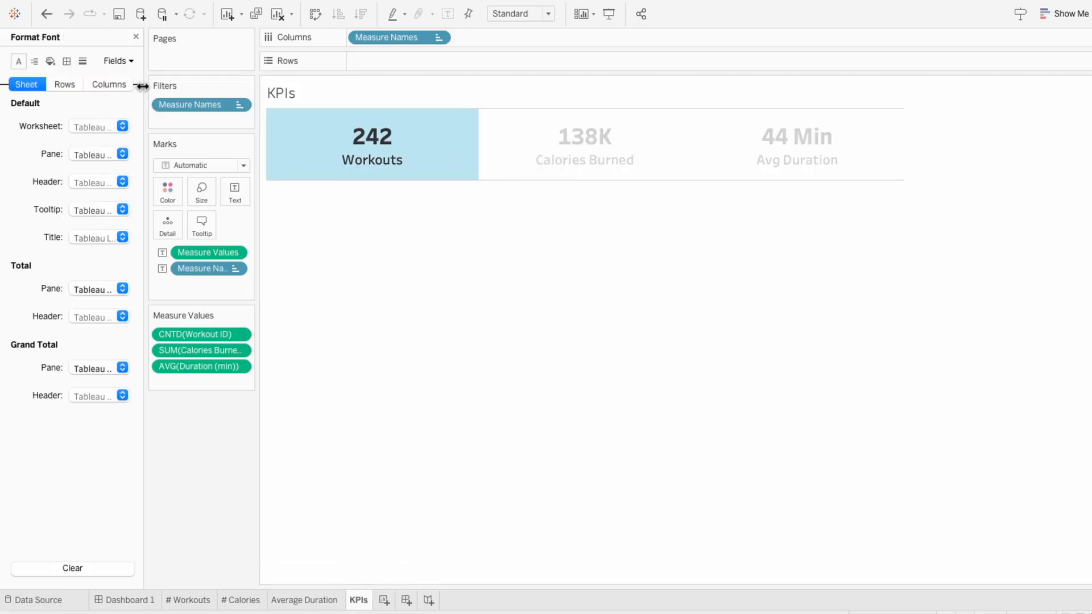
left_click(66, 61)
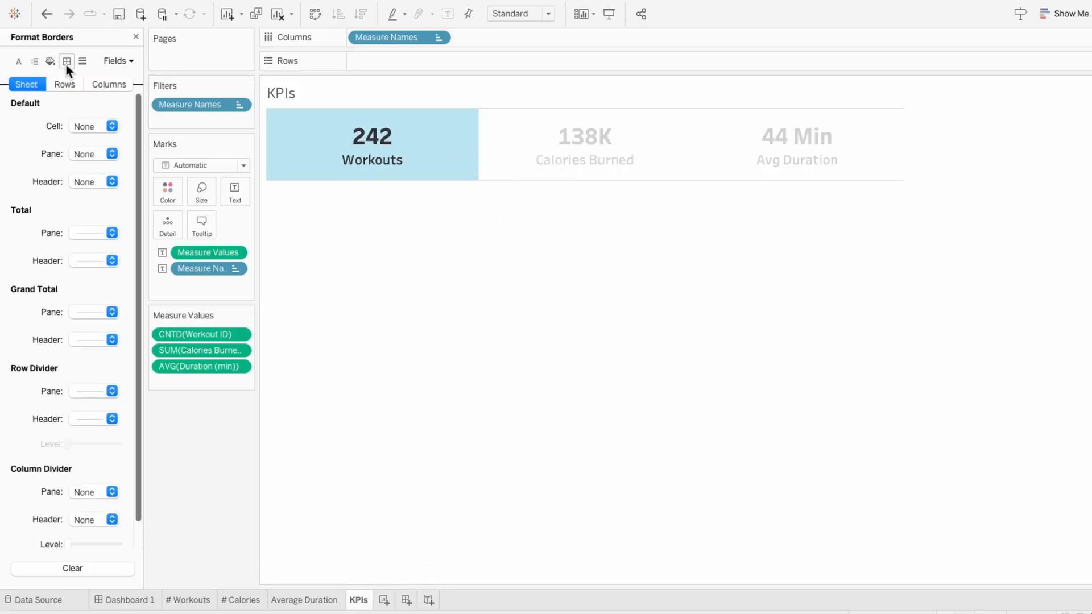
left_click(80, 398)
left_click(77, 410)
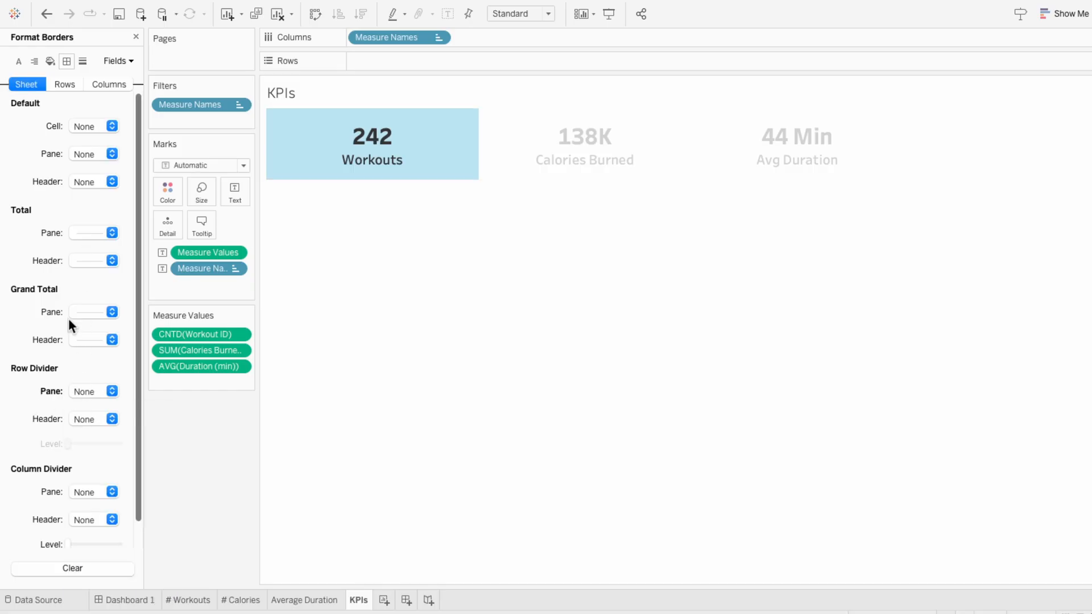
left_click(136, 38)
left_click(364, 249)
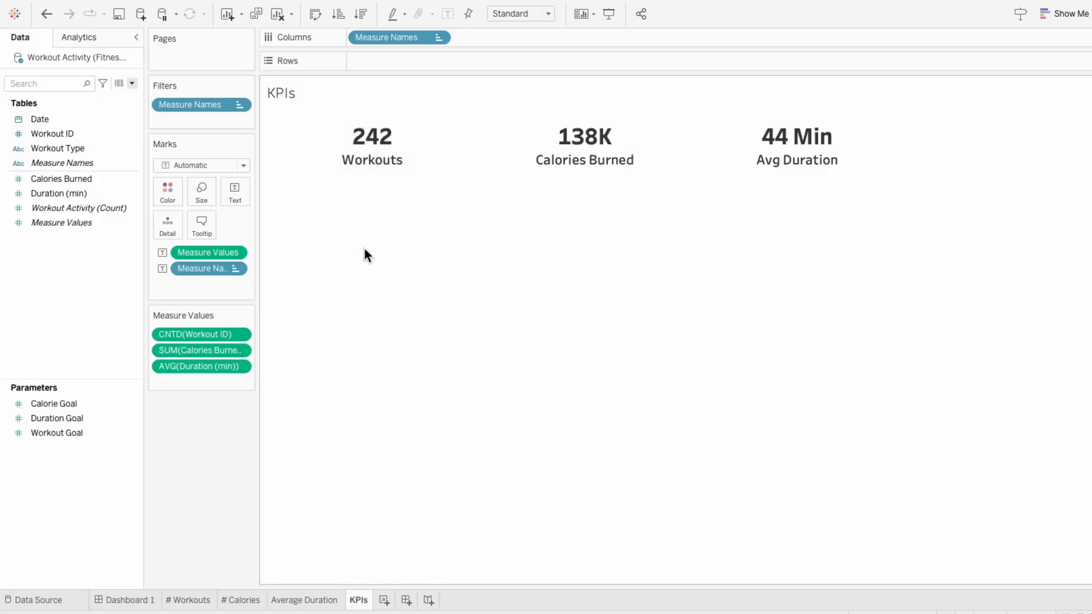
Step: Place the KPIs sheet as a floating object over the donut cards on Dashboard 1 and hide its title
left_click(128, 602)
left_click_drag(38, 239, 174, 125)
right_click(185, 135)
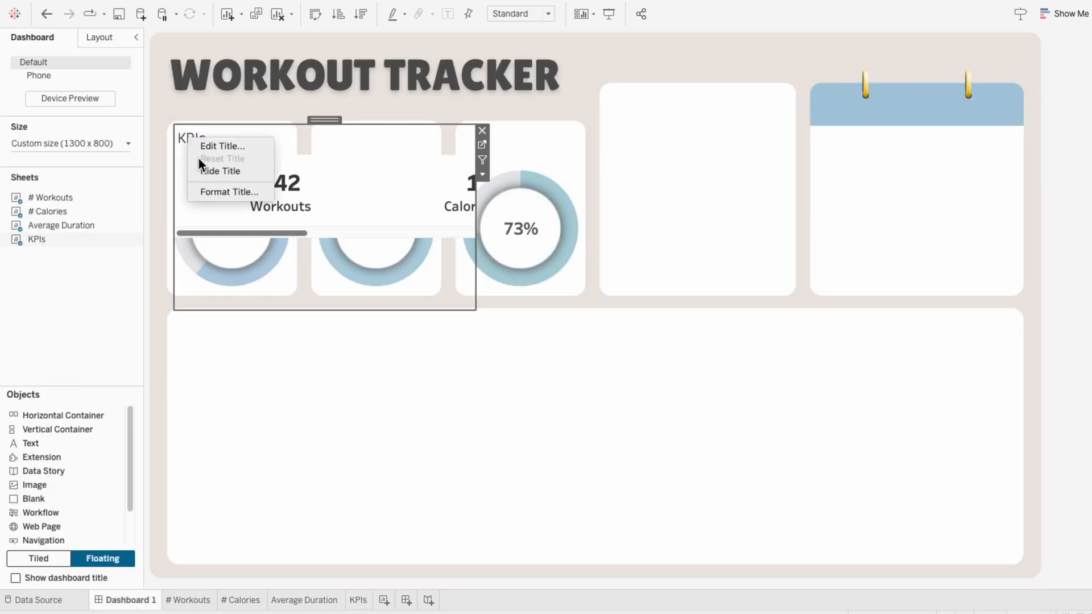
left_click(207, 171)
Step: Fit the KPIs sheet to Entire View and resize it to a short strip across the tops of the three donut cards
left_click(501, 14)
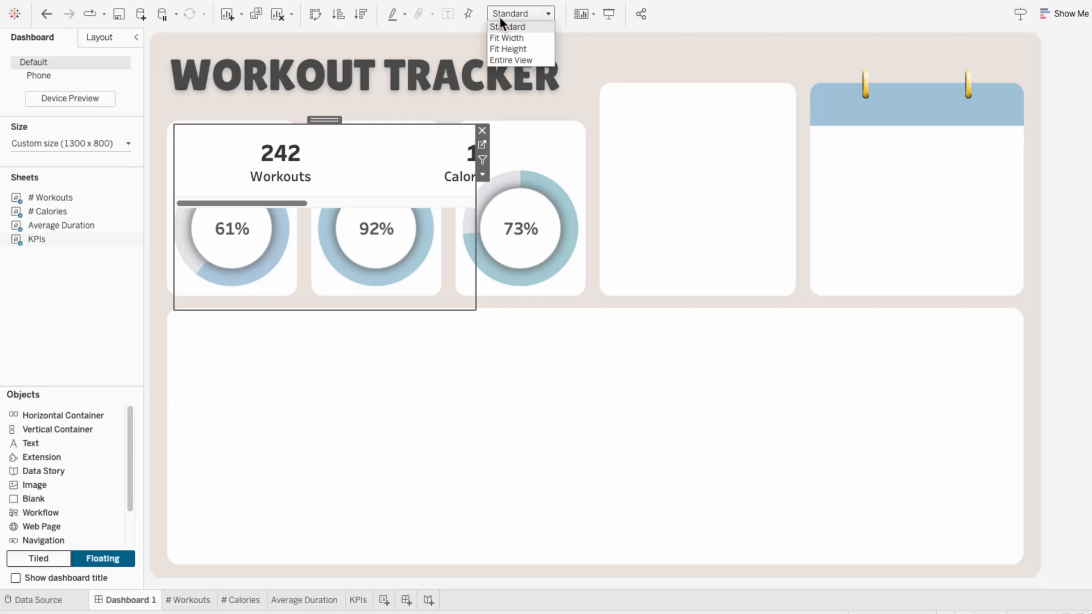
left_click(504, 59)
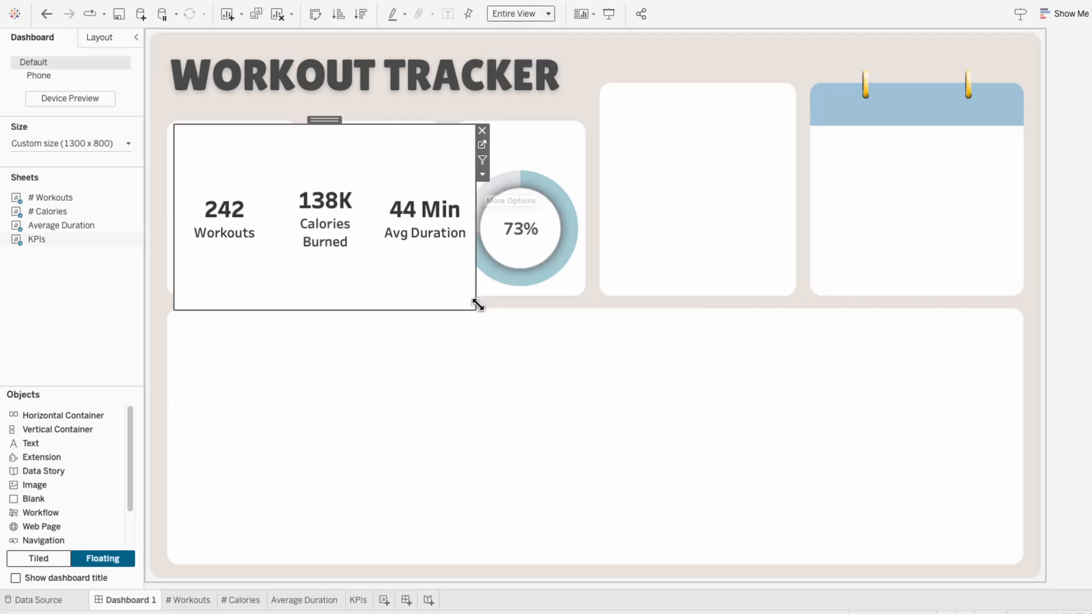
left_click_drag(476, 309, 584, 176)
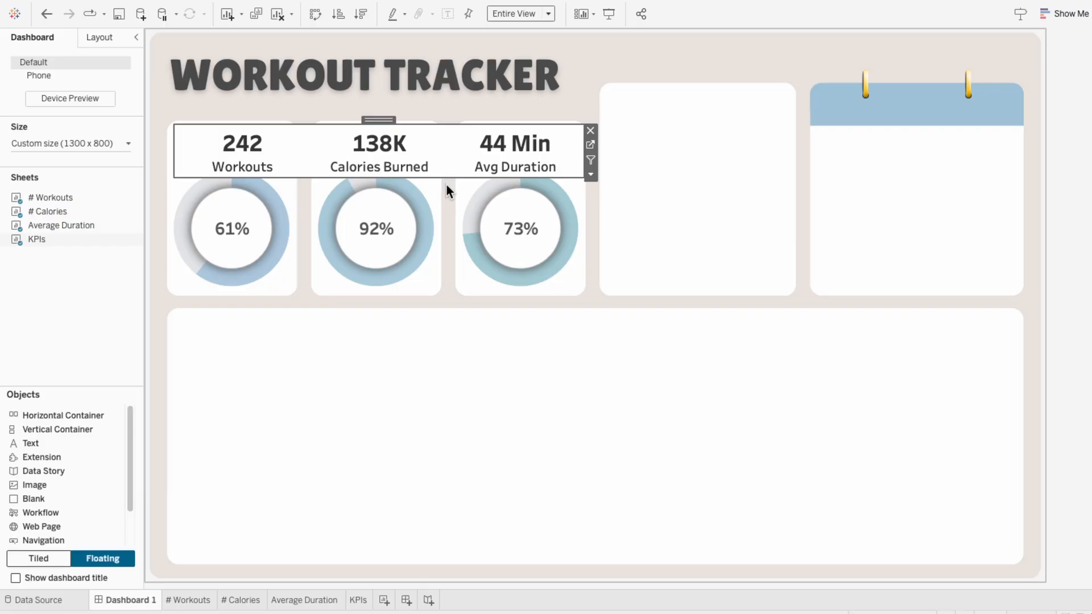
Step: Set the worksheet shading of the KPIs object on the dashboard to None
right_click(458, 161)
left_click(476, 208)
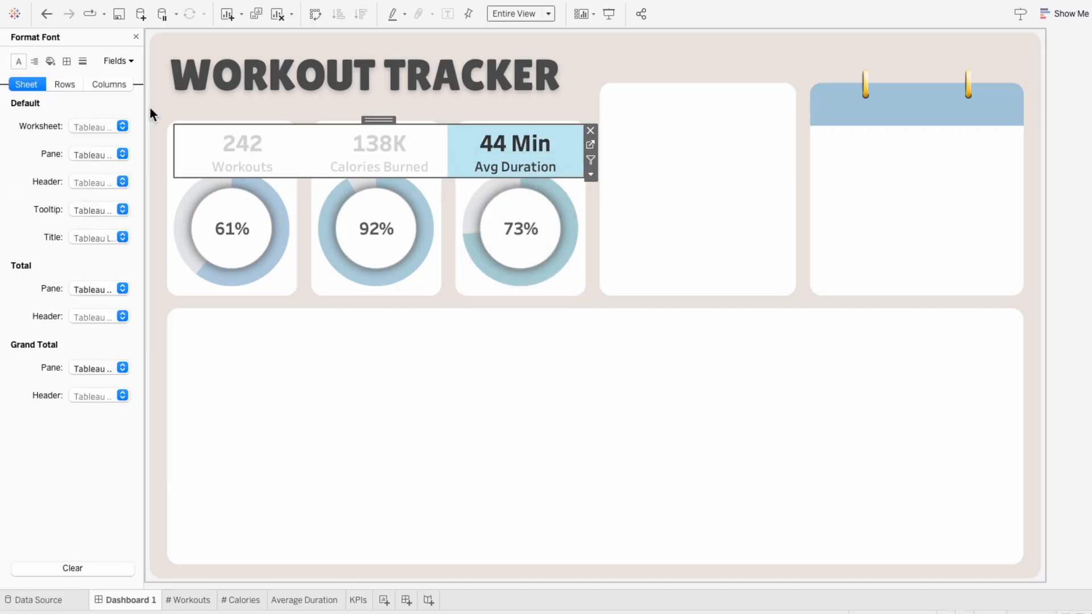
left_click(51, 61)
left_click(85, 126)
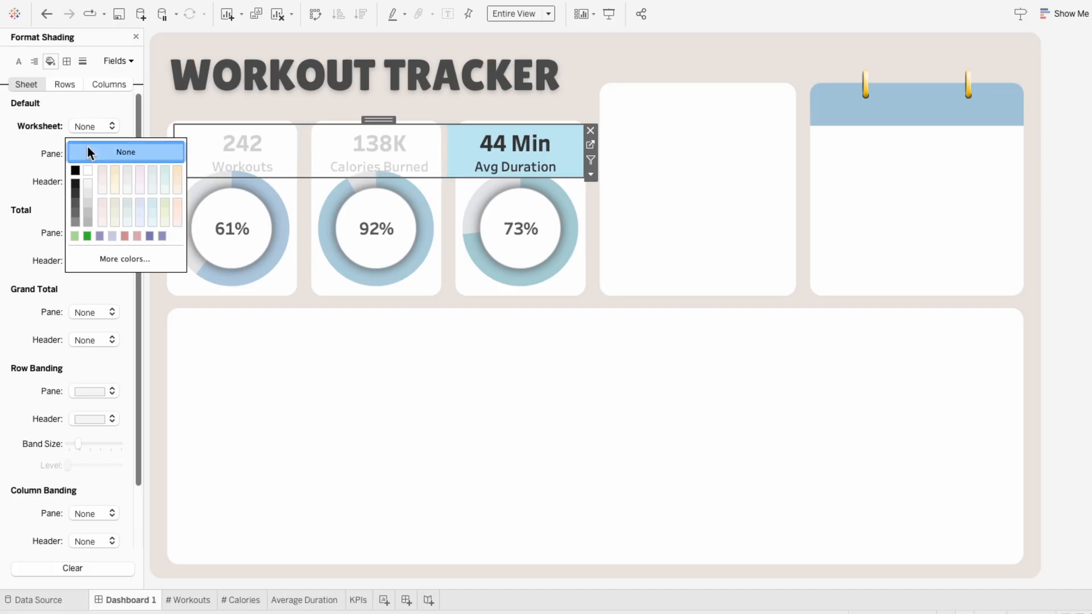
left_click(478, 166)
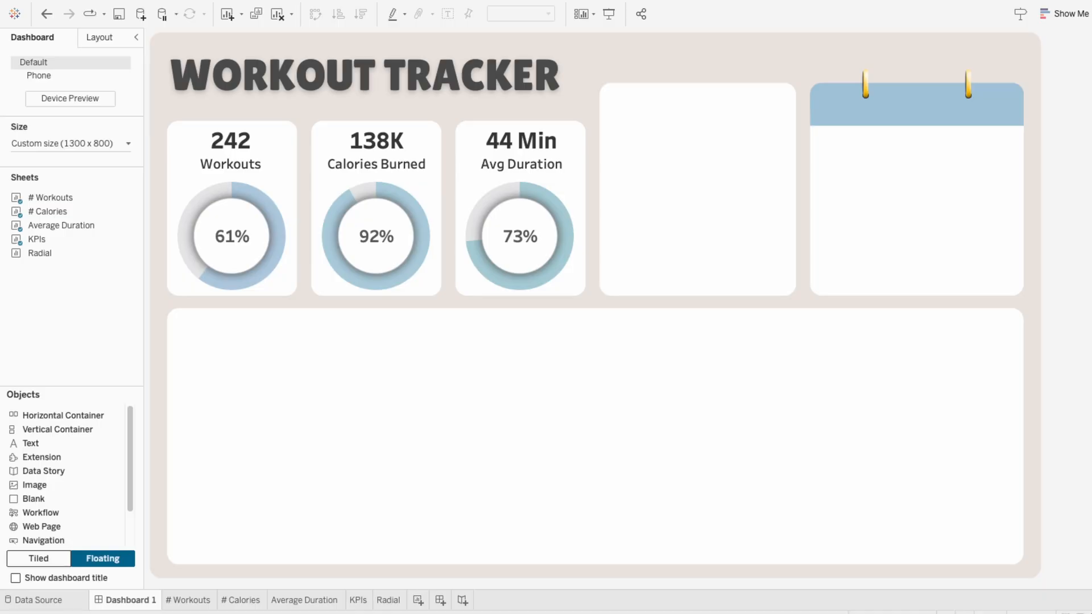
Step: On the Radial sheet, add a 0 placeholder measure after Radial - X on Columns and make it a dual axis
left_click(387, 602)
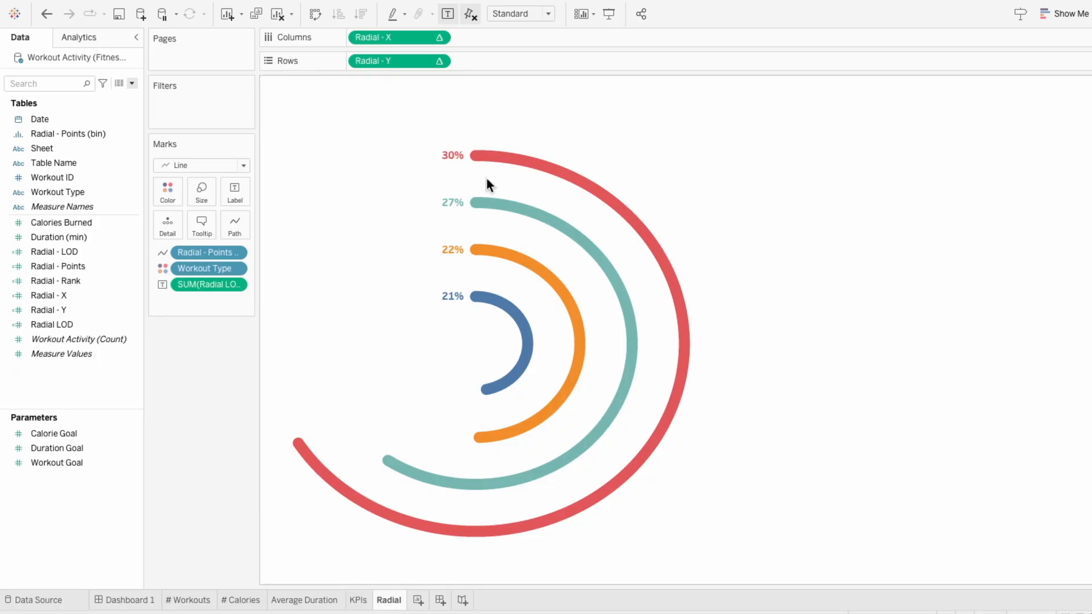
double_click(475, 38)
type("0")
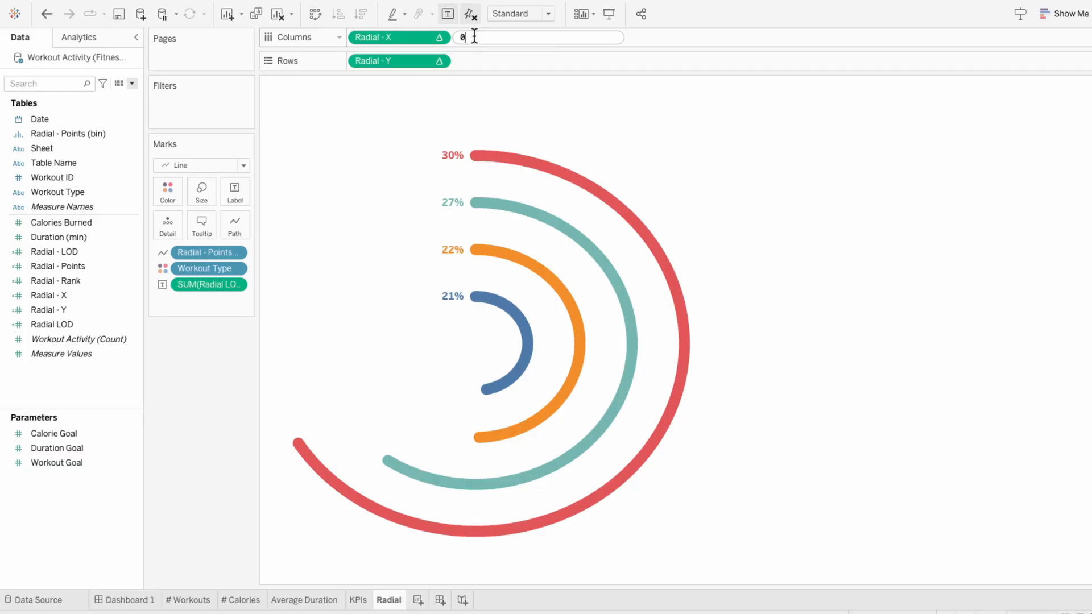
key("Return")
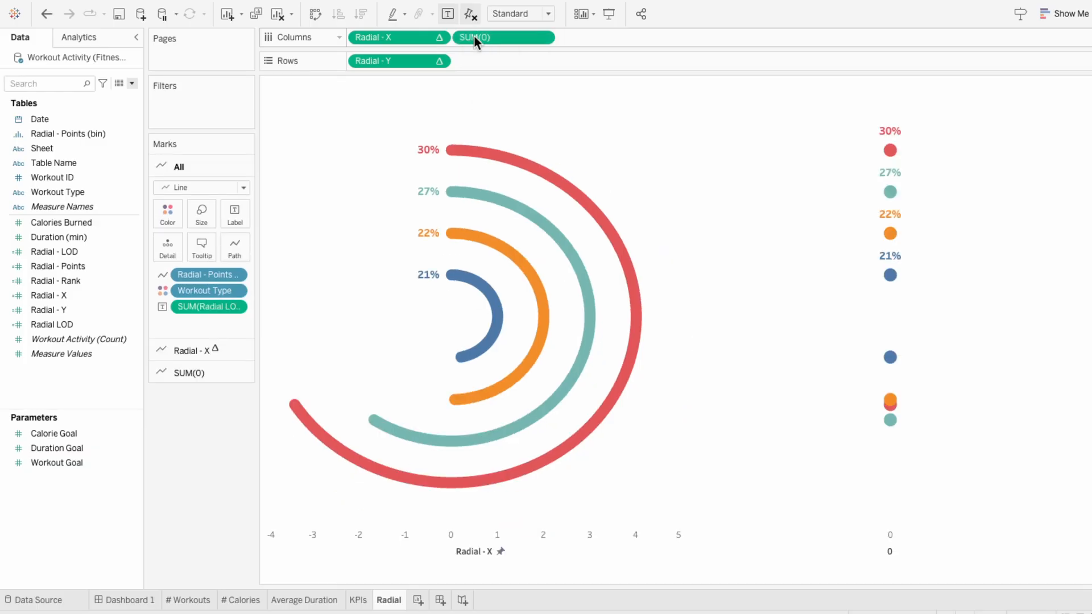
right_click(473, 37)
left_click(517, 211)
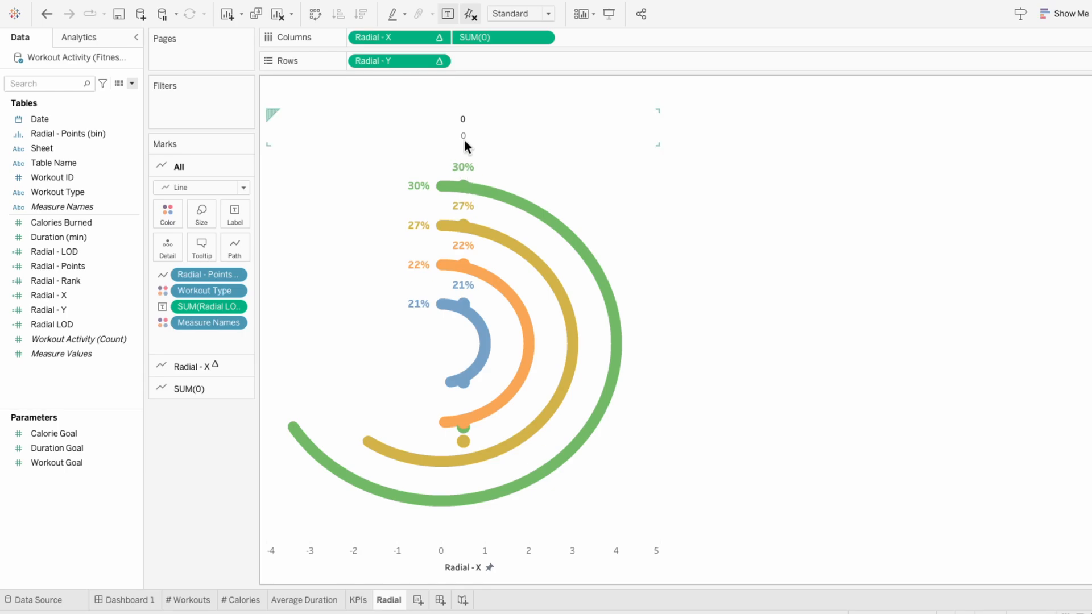
Step: Give the 0 axis a custom range with a fixed start of -1 and a fixed end of 5
right_click(463, 121)
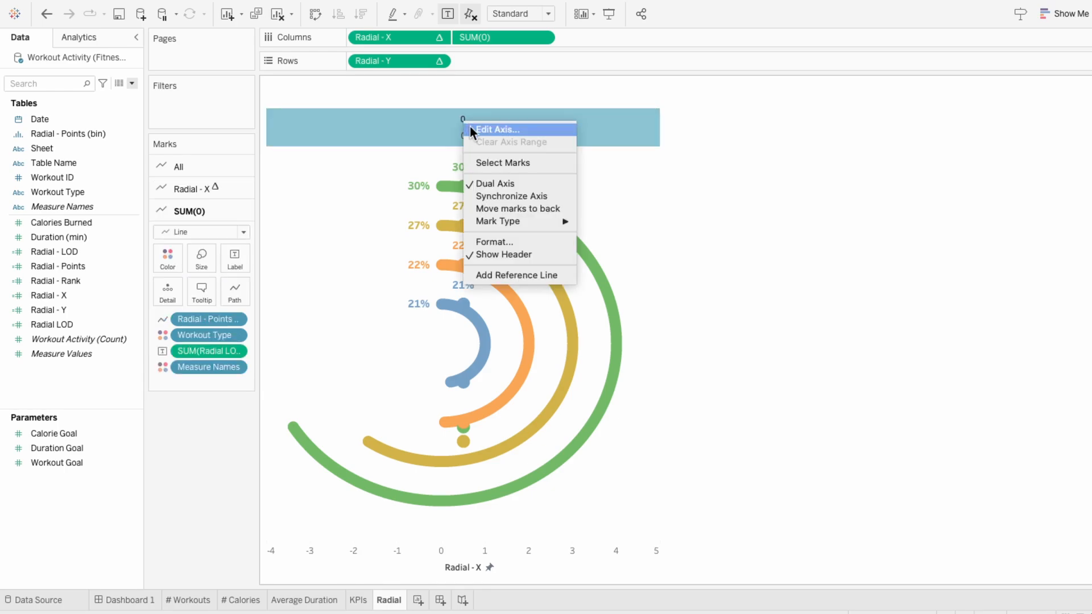
left_click(470, 127)
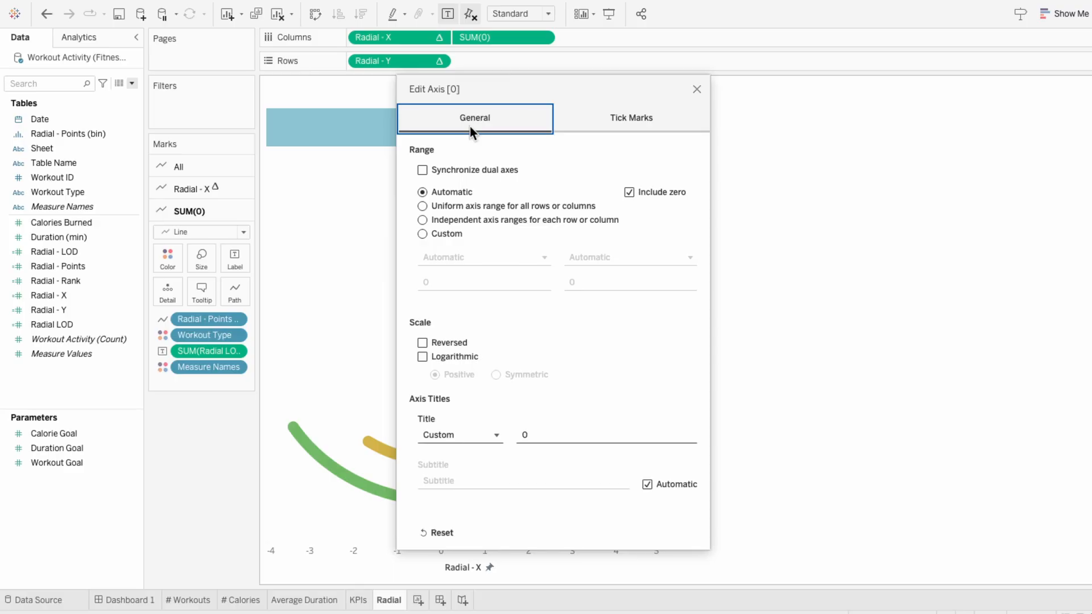
left_click(445, 233)
left_click(450, 281)
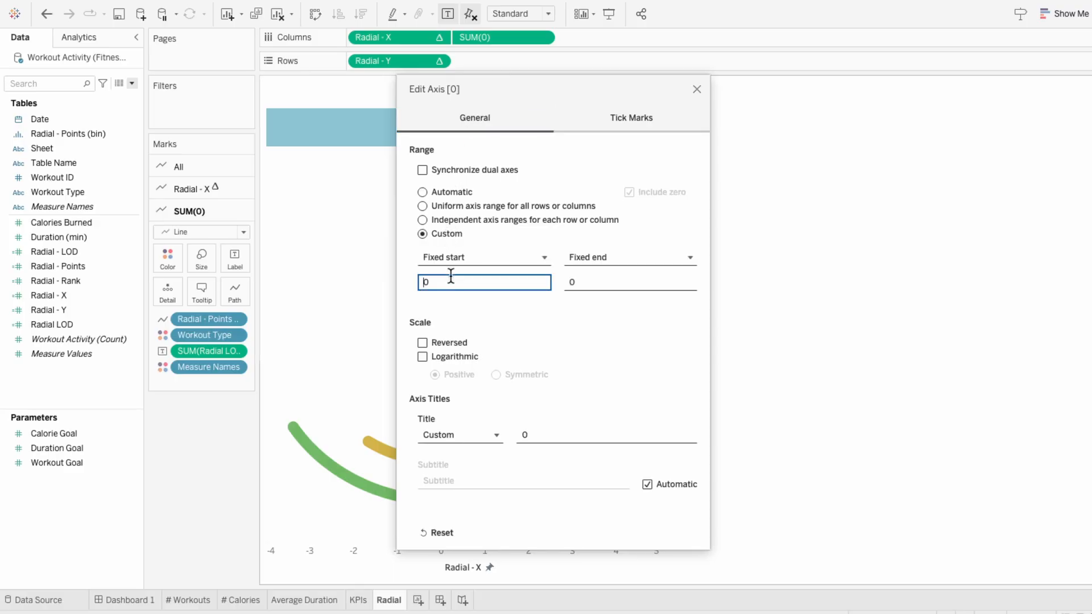
type("-1")
key("Tab")
key("Tab")
type("5")
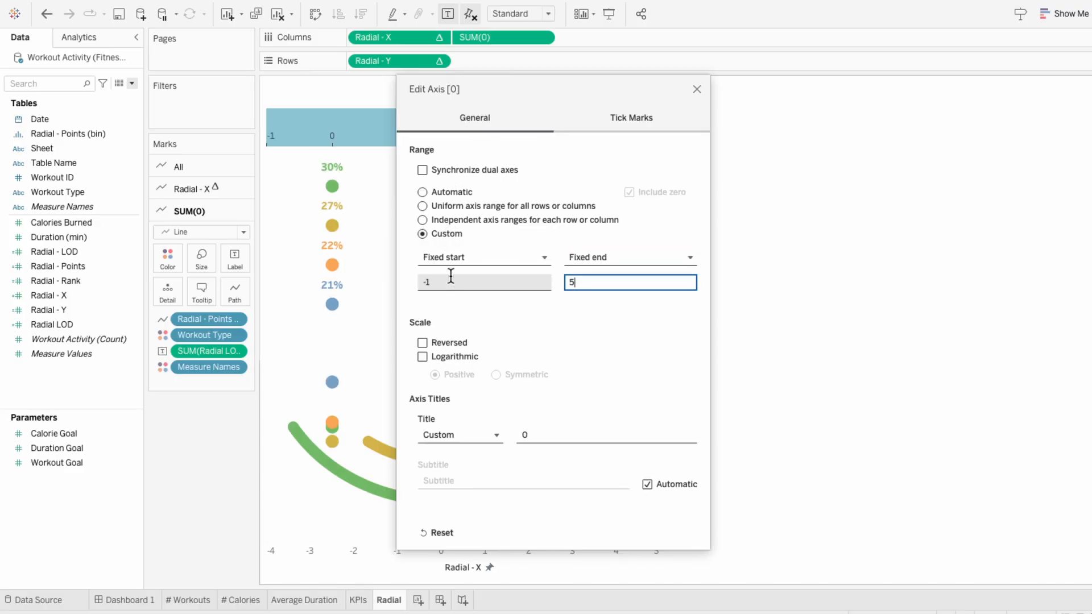
left_click_drag(476, 92, 698, 87)
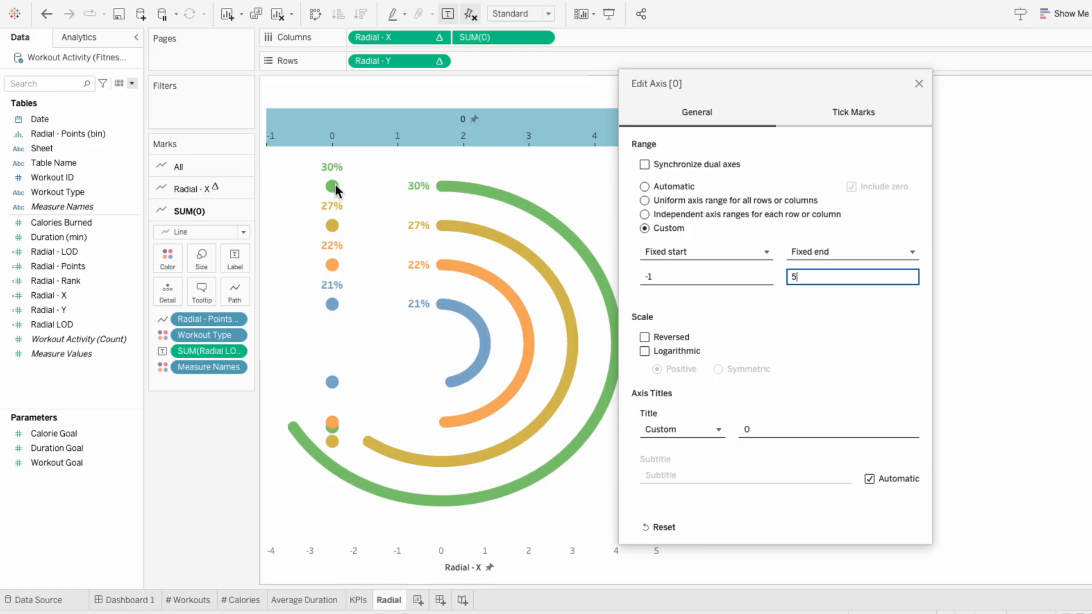
key("BackSpace")
type("6")
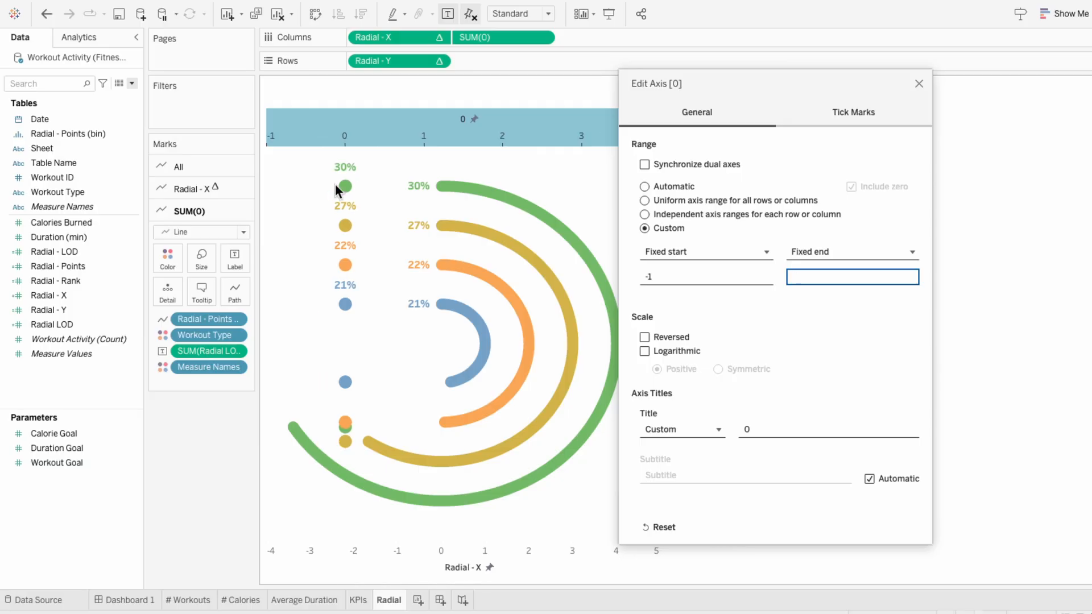
type("5")
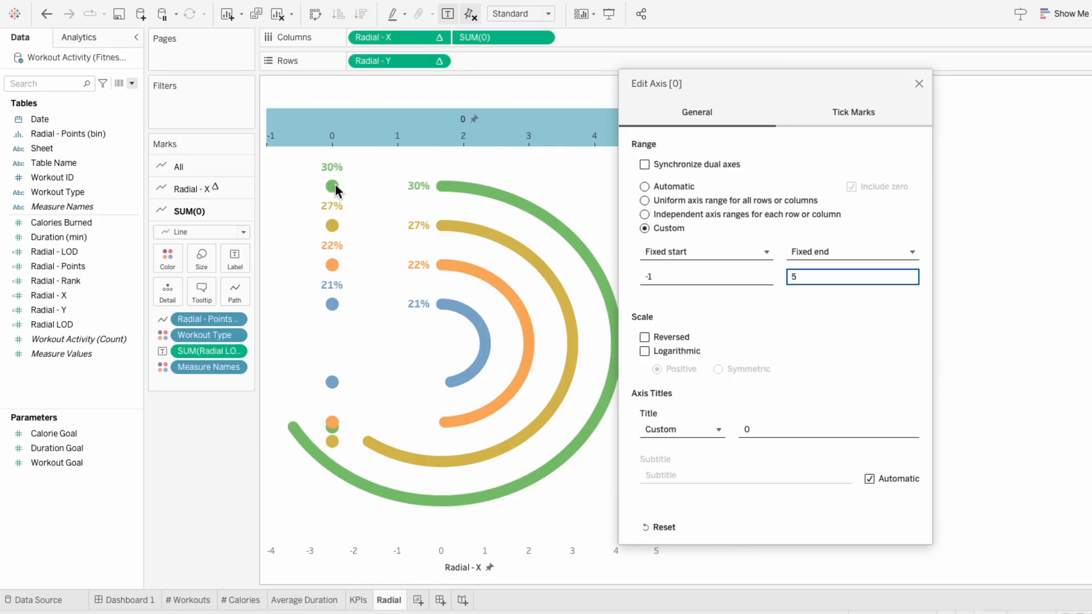
left_click(918, 84)
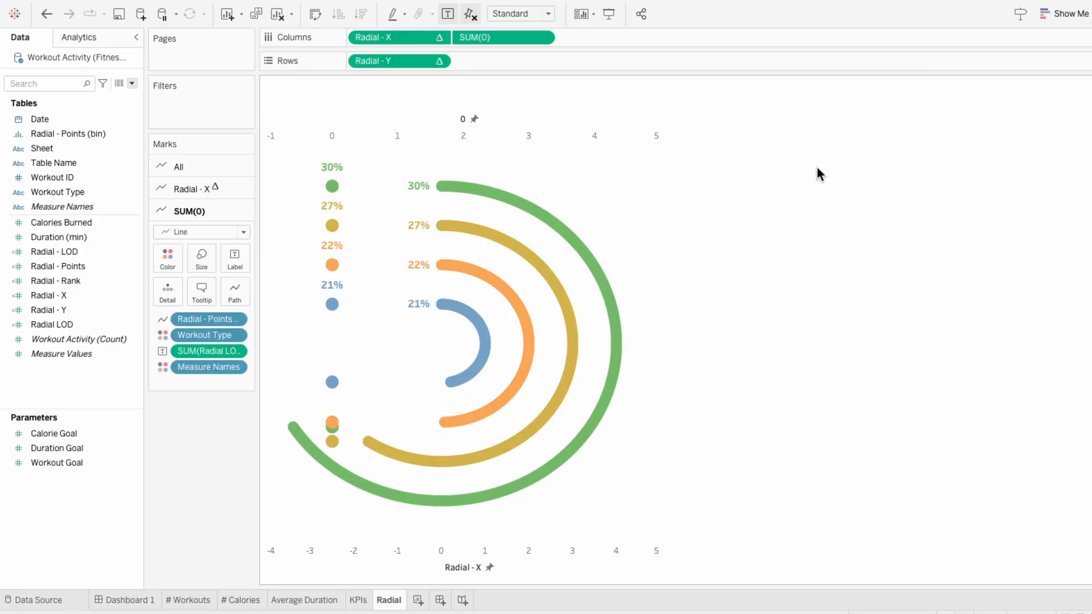
Step: Change the SUM(0) mark type to Shape and assign Workout Type to Shape
left_click(182, 233)
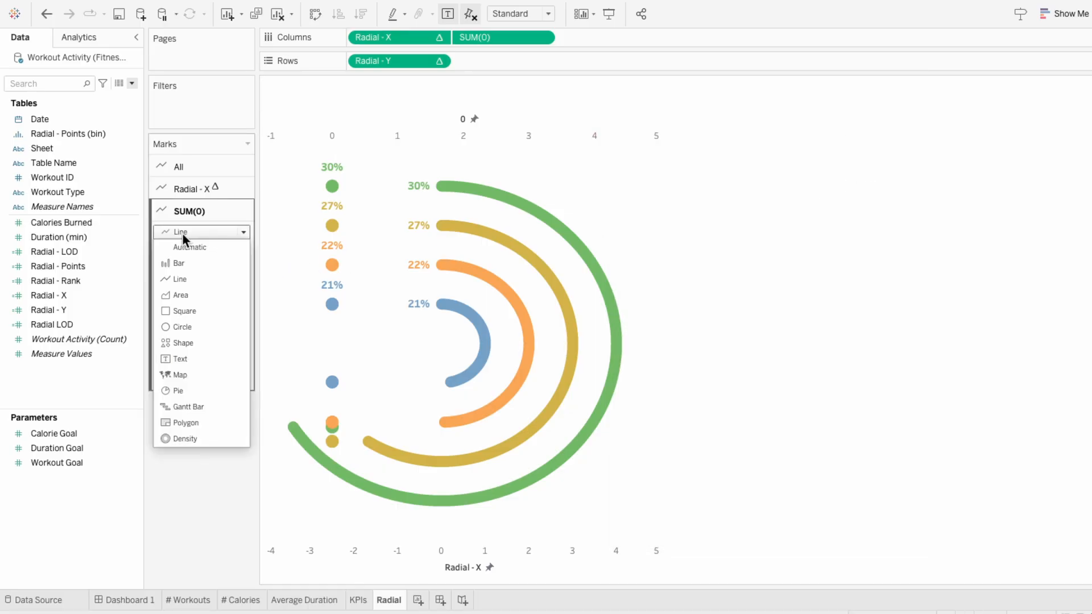
left_click(192, 341)
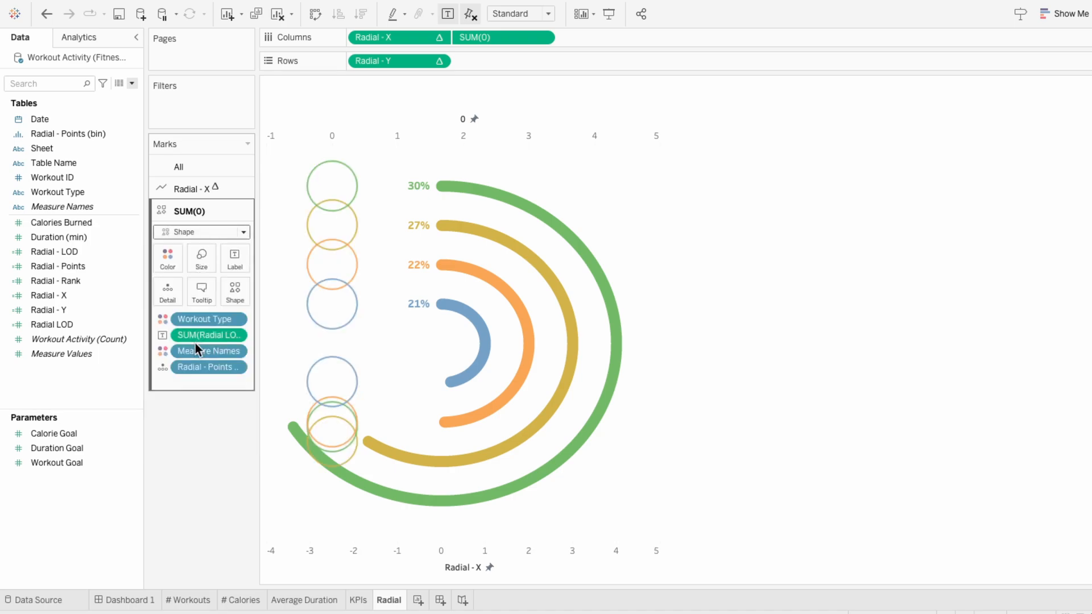
left_click(164, 320)
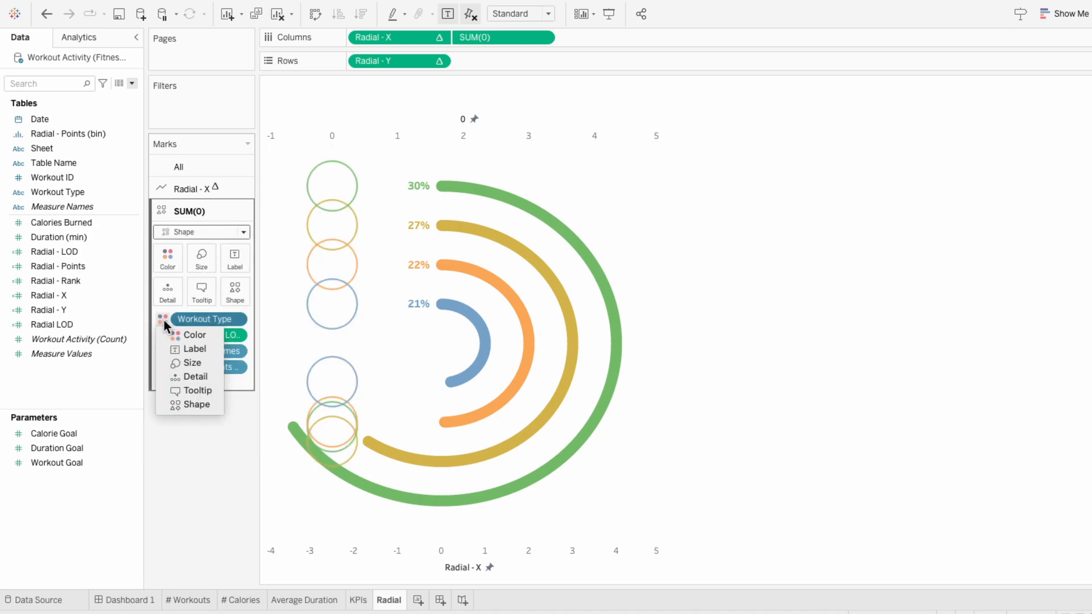
left_click(175, 402)
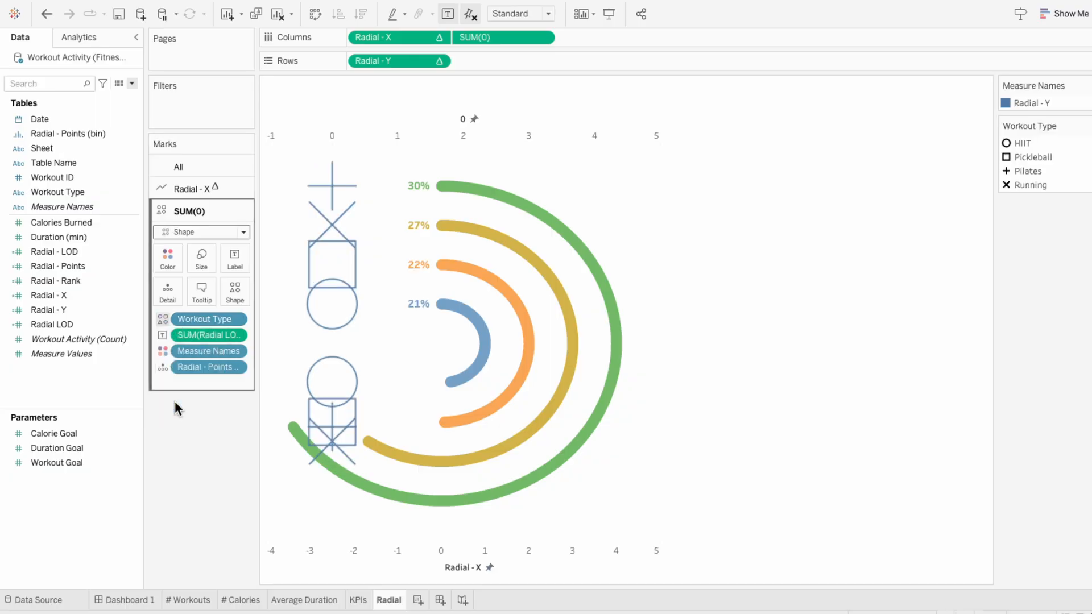
Step: Remove Radial - Points (bin), the Radial LOD label and Measure Names from the SUM(0) marks, keeping only Workout Type
right_click(214, 364)
left_click(237, 547)
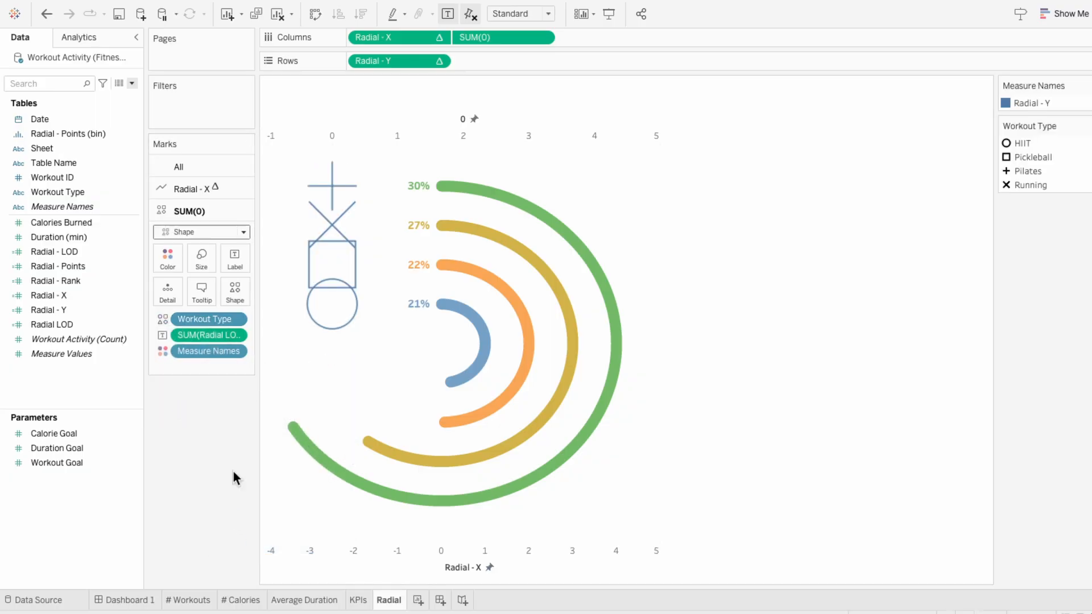
right_click(204, 351)
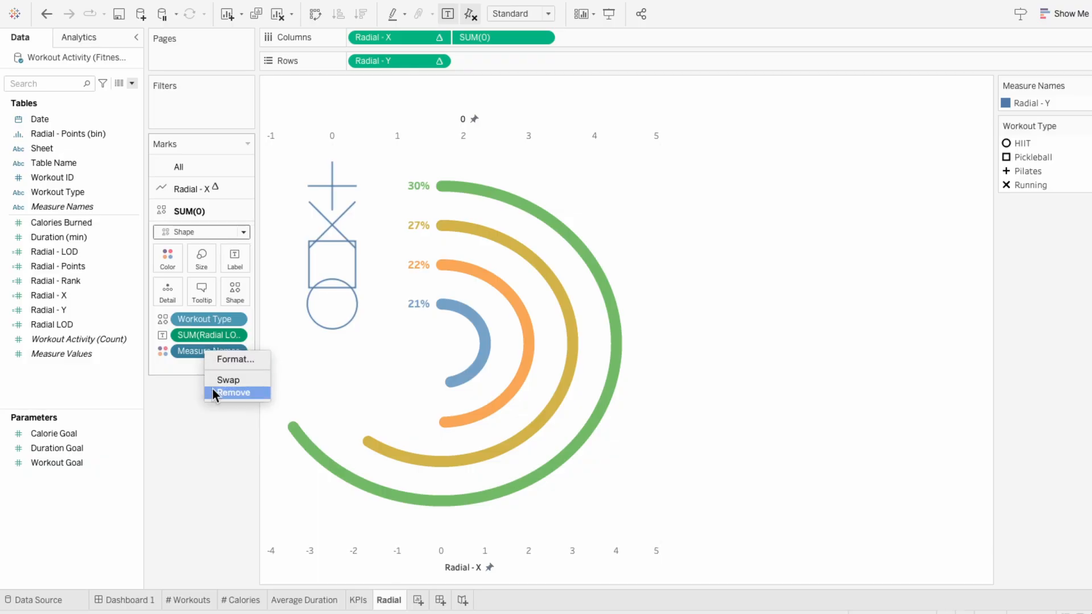
left_click(215, 393)
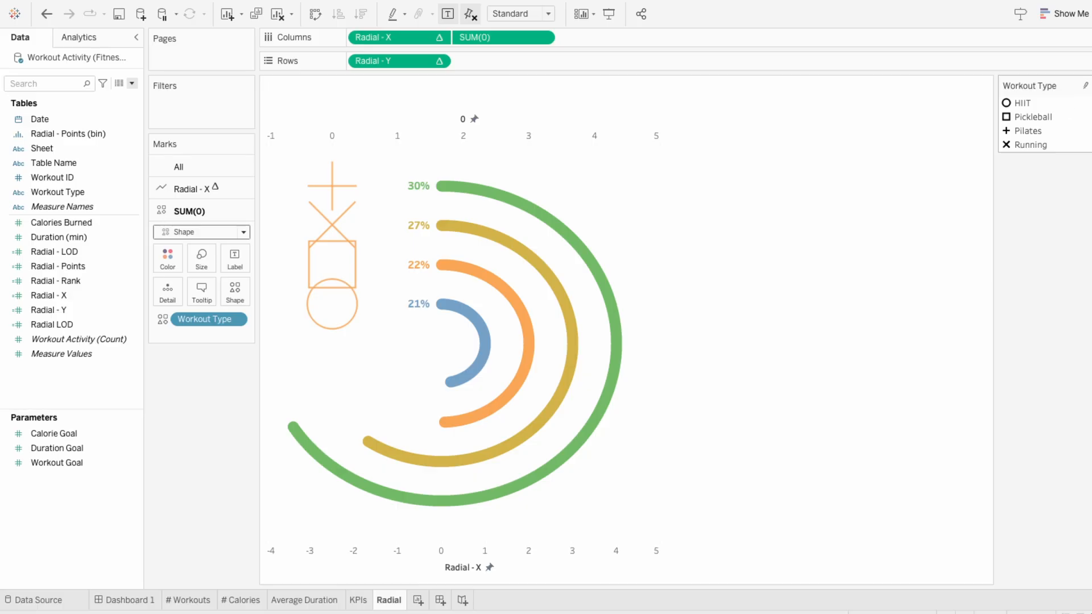
Step: Using the My Shapes palette, assign the grey dumbbell shape to HIIT and the muted grey-green ball to Pickleball
left_click(1086, 92)
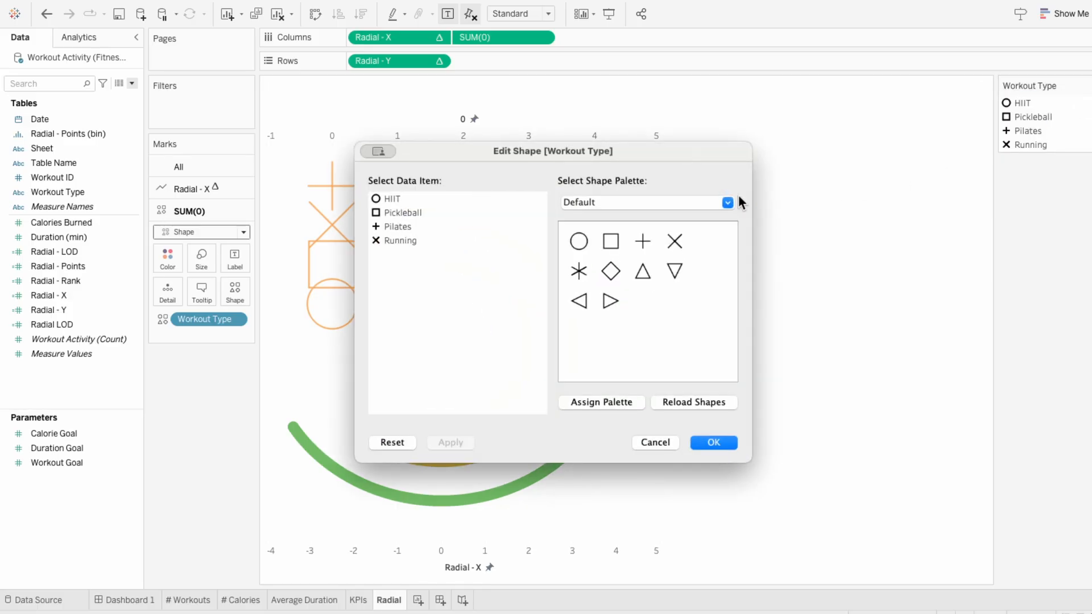
left_click(631, 207)
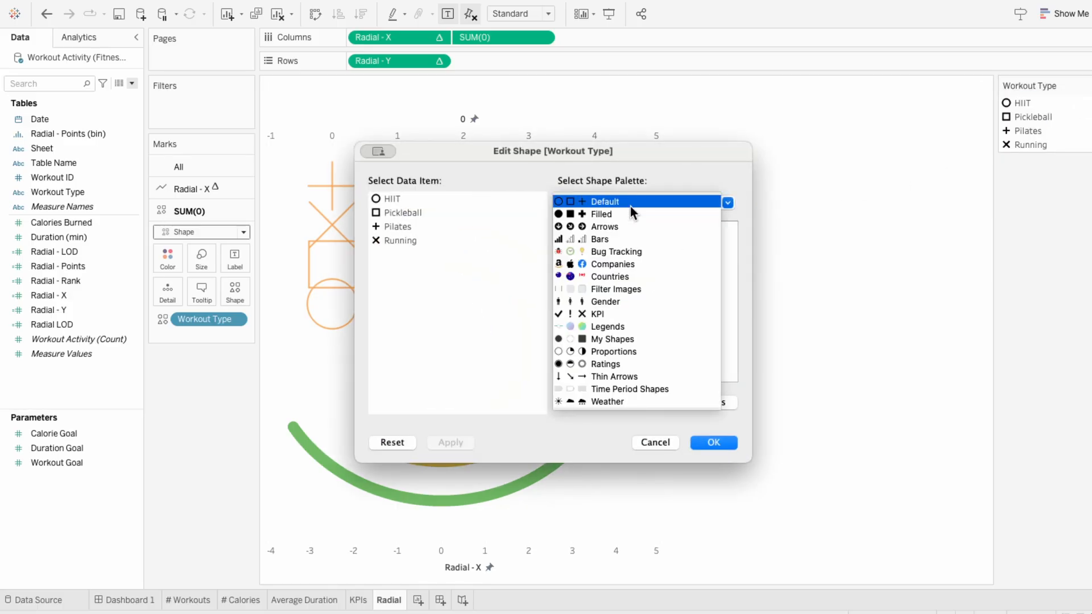
left_click(623, 337)
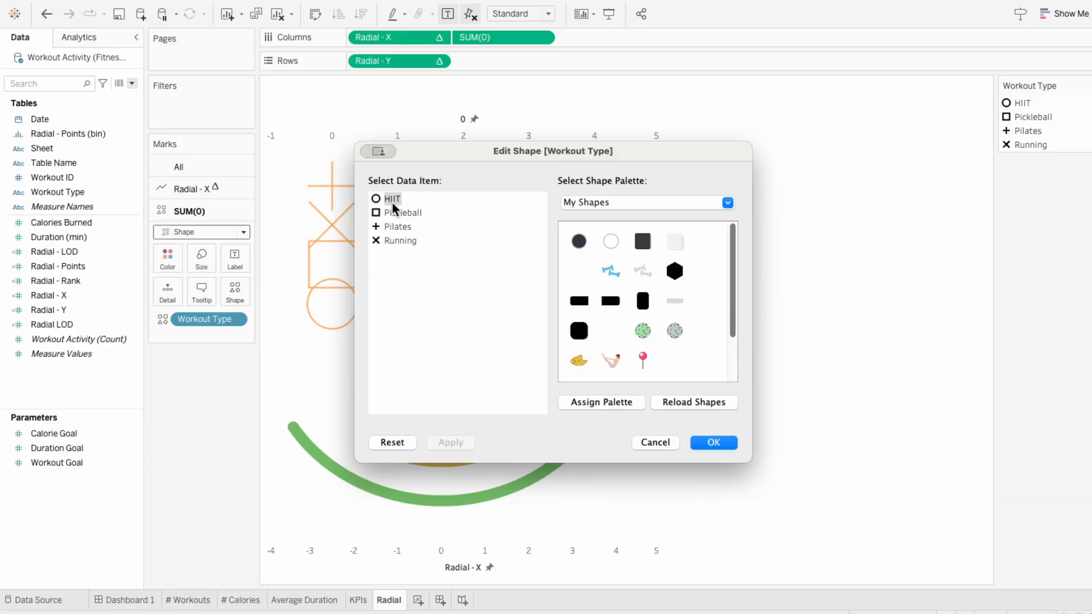
left_click(641, 273)
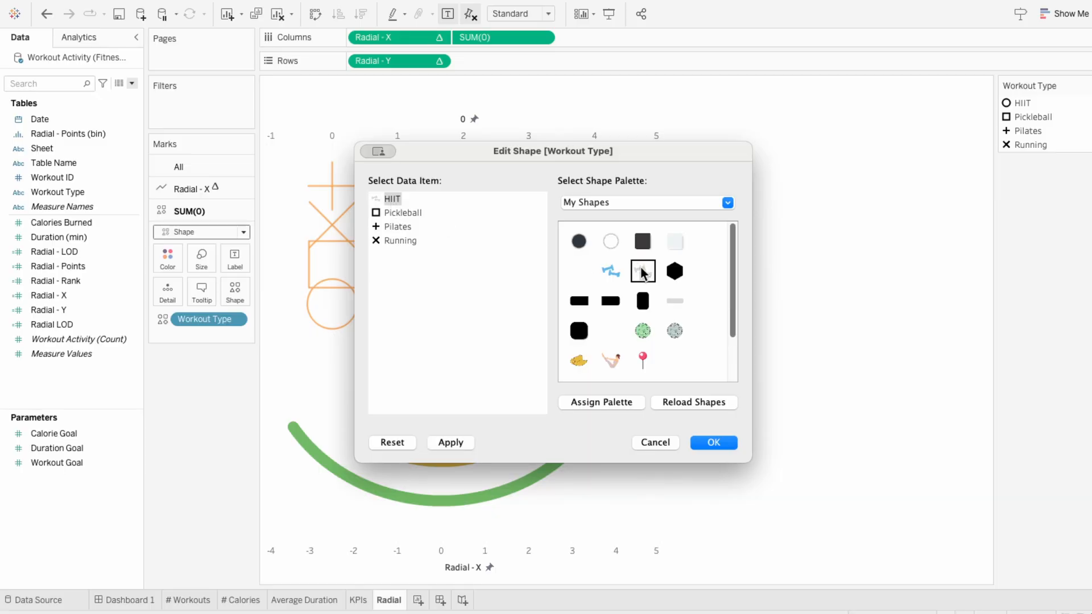
left_click(406, 215)
left_click(643, 331)
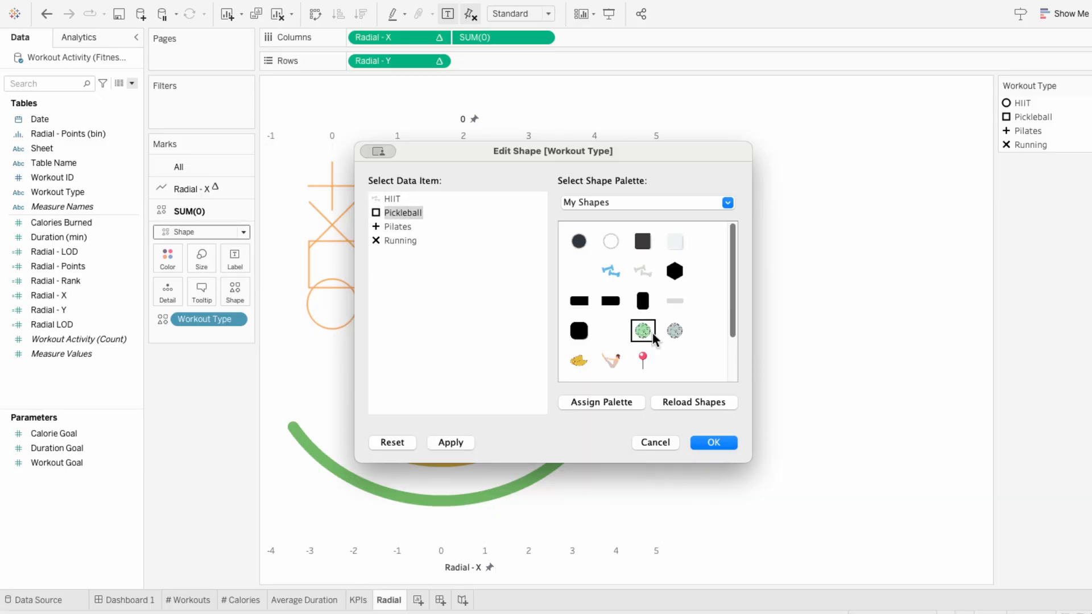
Step: Assign the stretching figure shape to Pilates and the beige running shoe to Running, and apply the shape settings
left_click(406, 231)
left_click(612, 360)
left_click(398, 240)
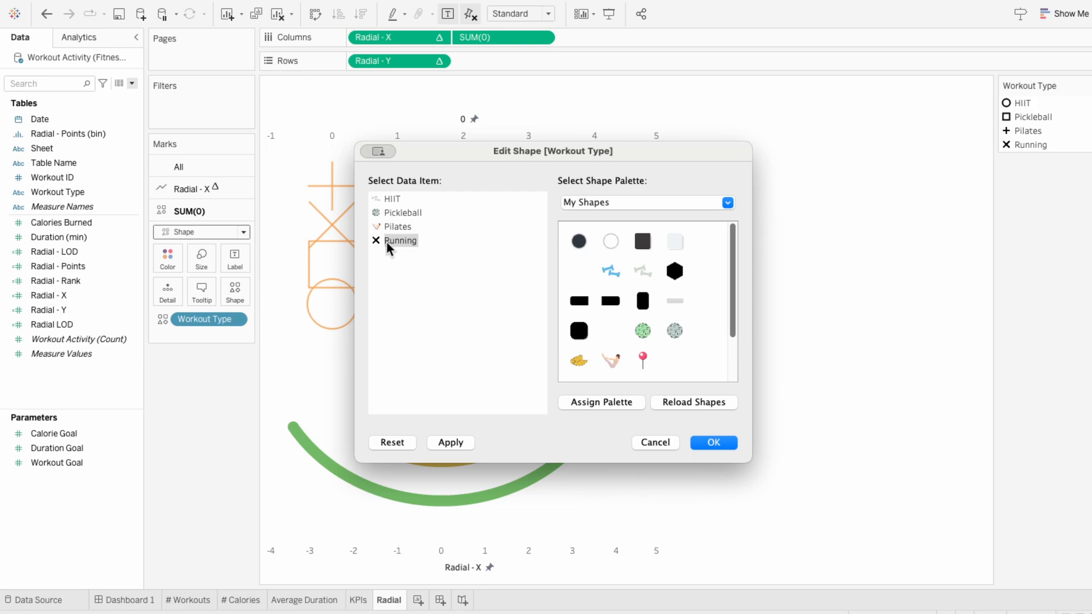
scroll(643, 319, "down", 2)
left_click(643, 350)
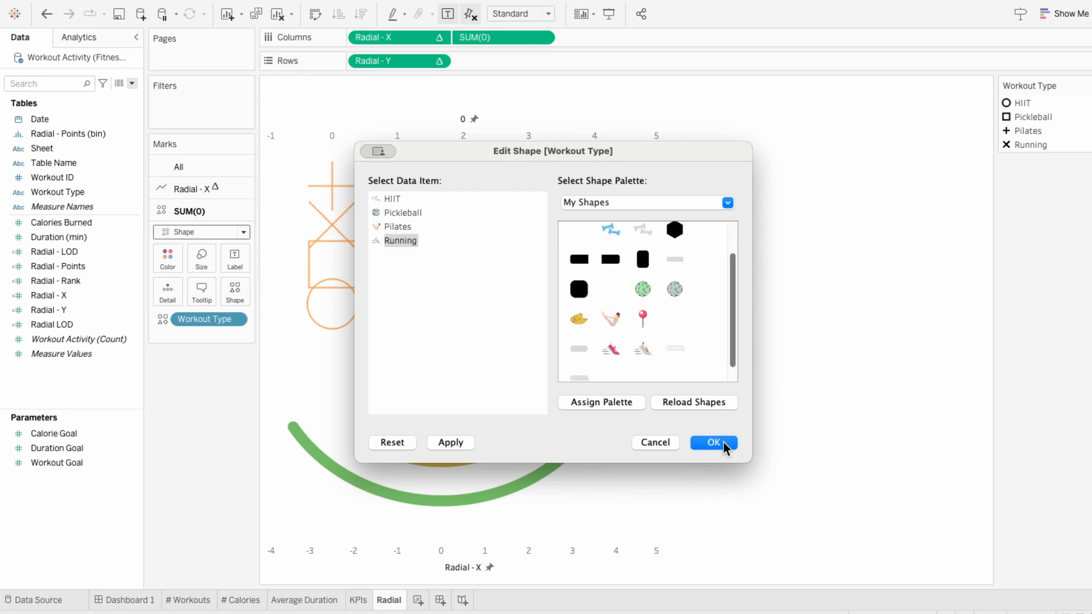
left_click(724, 443)
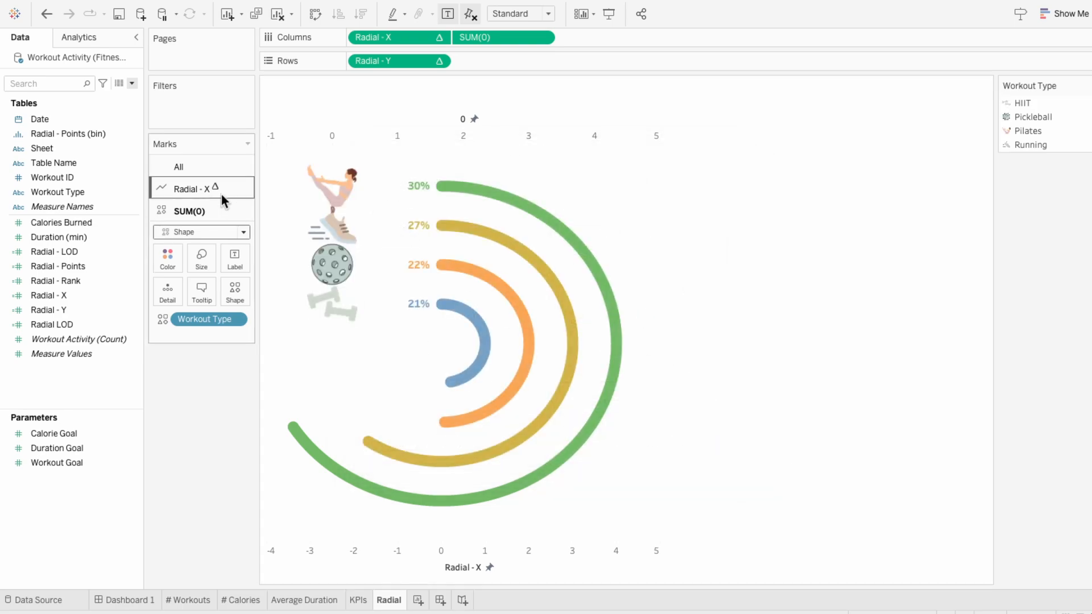
Step: Reduce the size of the workout icons so that they no longer overlap beside the radial arcs
left_click(205, 259)
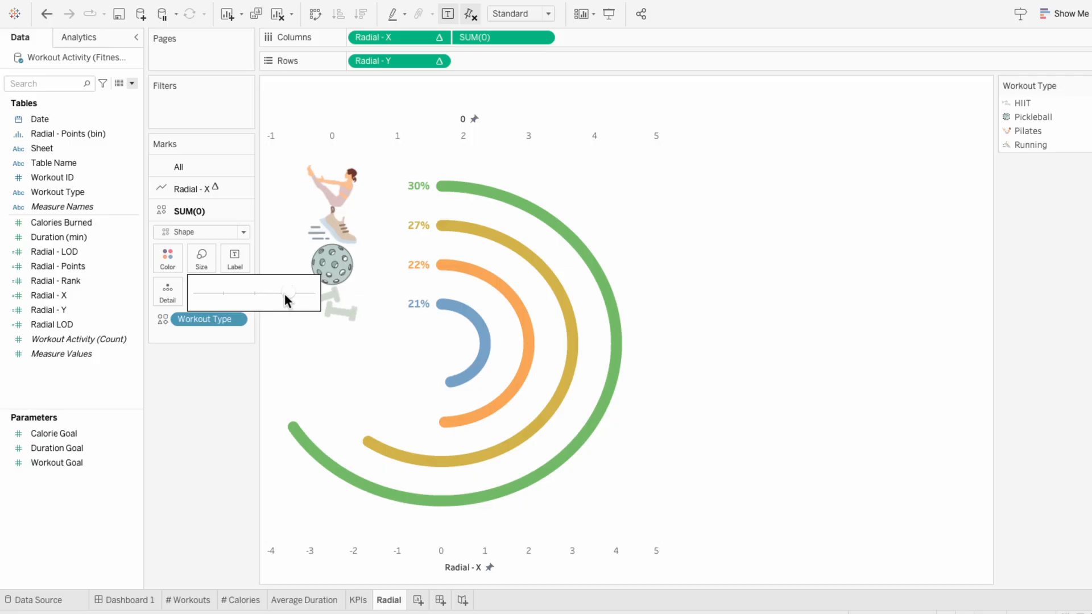
left_click_drag(285, 295, 282, 295)
left_click(193, 387)
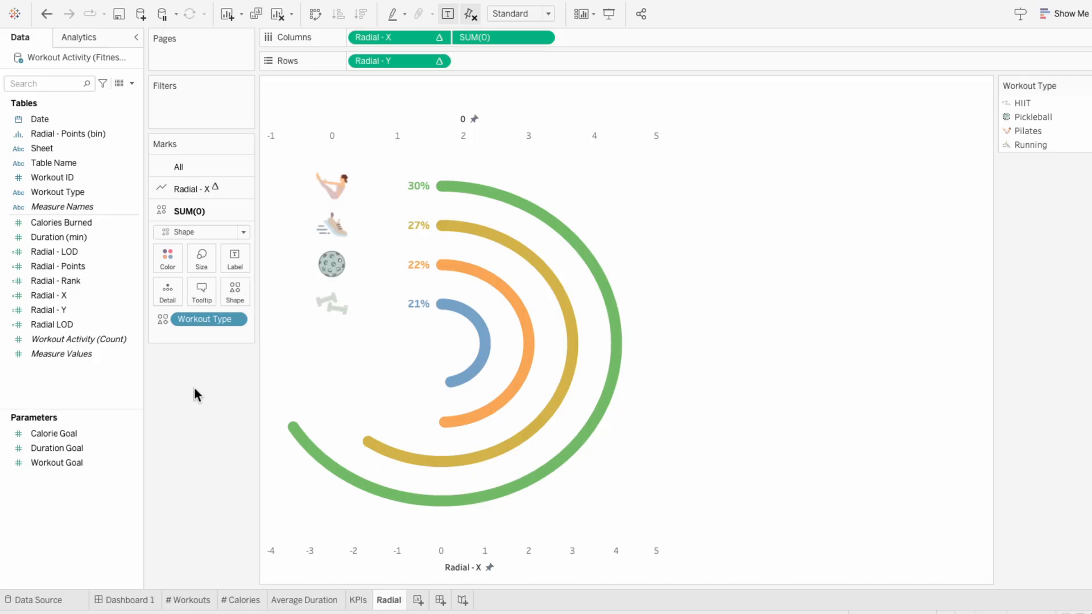
Step: Remove Measure Names from the Radial - X marks so that Workout Type alone colors the arcs
left_click(200, 185)
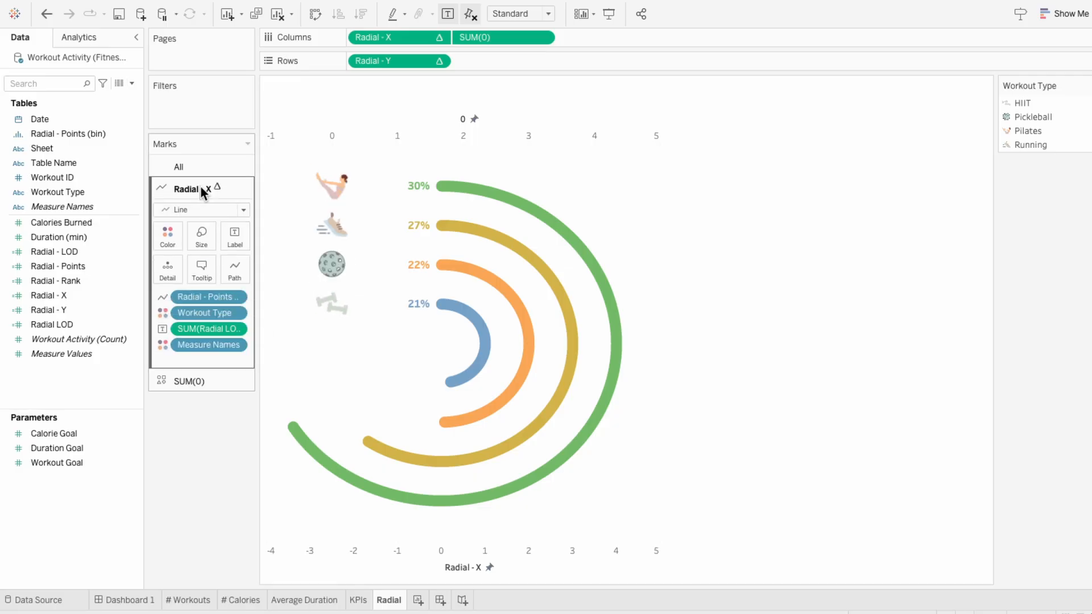
right_click(193, 347)
left_click(218, 473)
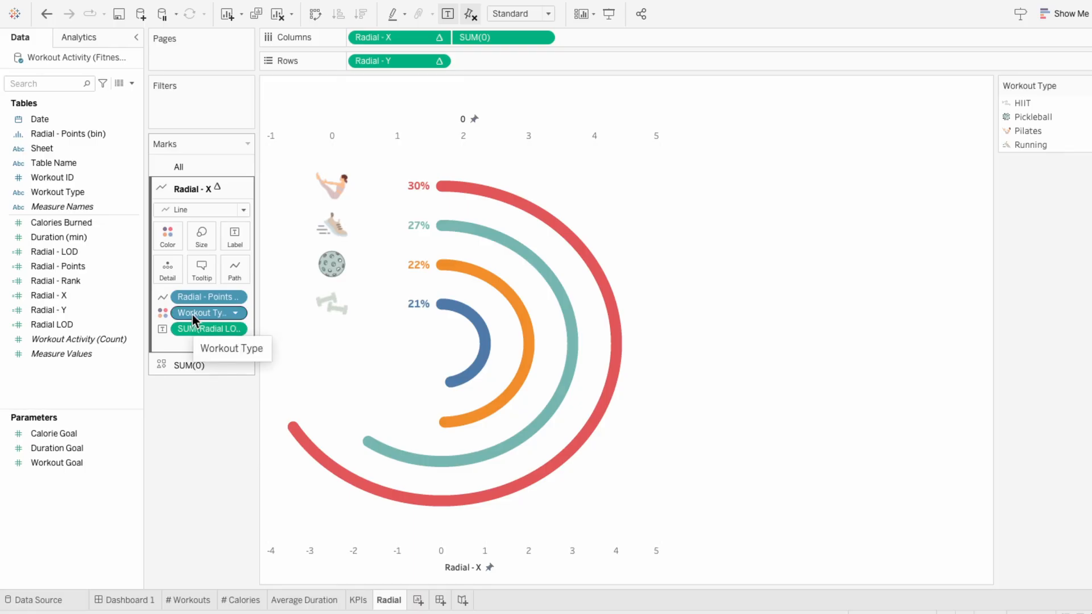
Step: Edit the Workout Type colors, sampling pale grey-green from the dumbbell icon for HIIT and muted teal from the ball icon for Pickleball
left_click(168, 241)
left_click(190, 281)
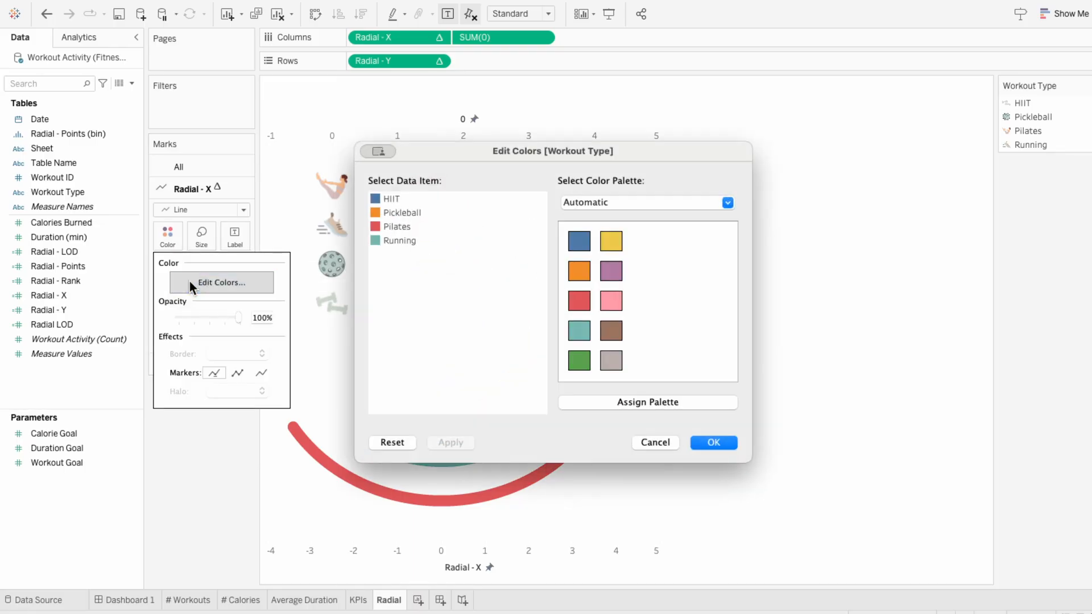
double_click(380, 198)
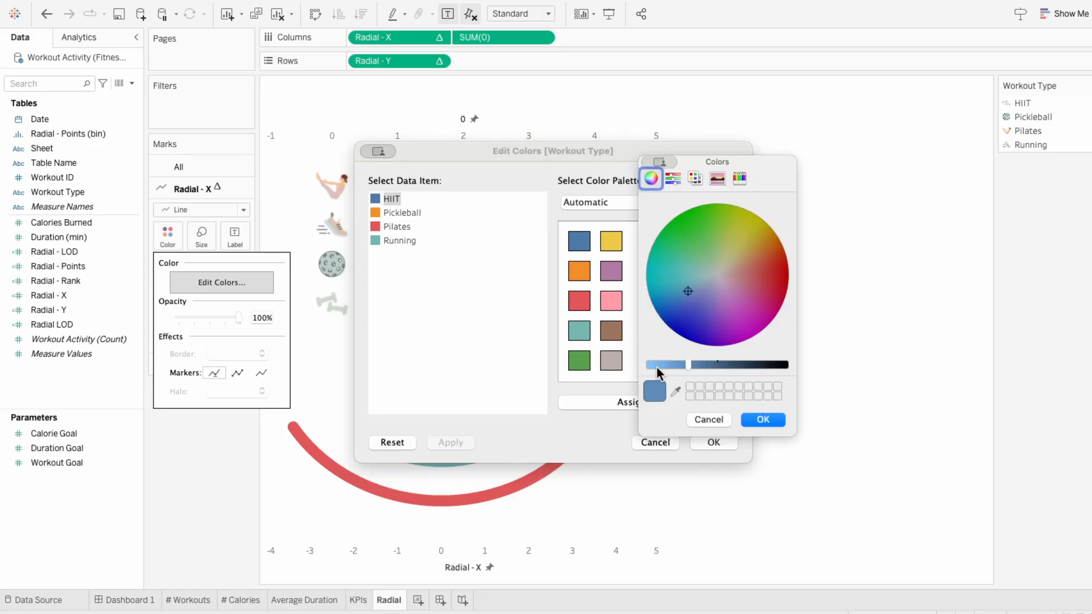
left_click(757, 419)
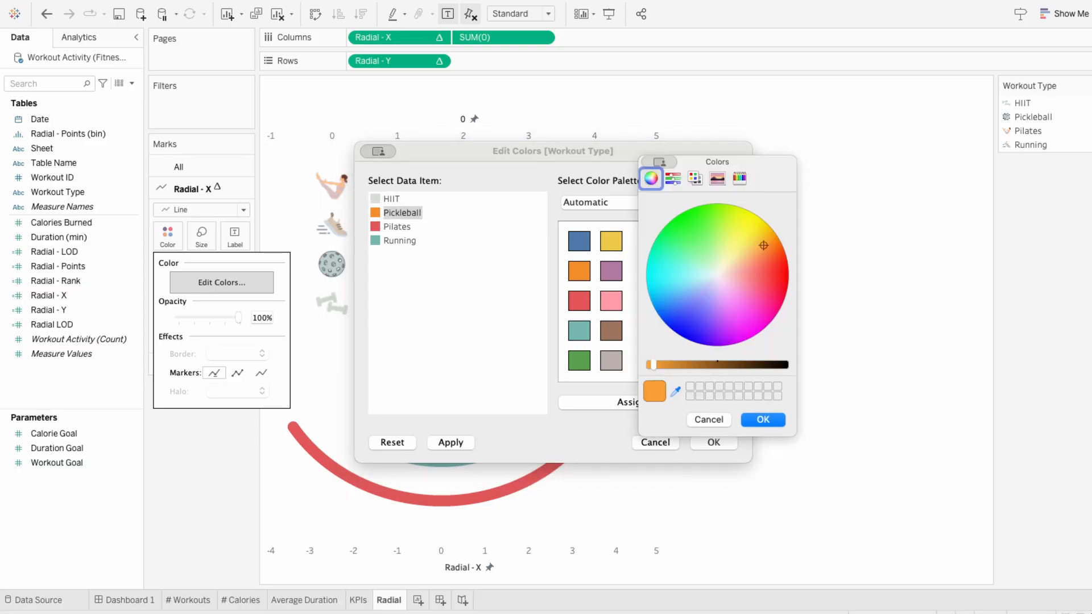
left_click(332, 264)
left_click(763, 419)
Step: Sample dusty pink from the Pilates icon for Pilates and beige from the shoe icon for Running, and apply the colors
double_click(377, 227)
left_click(675, 392)
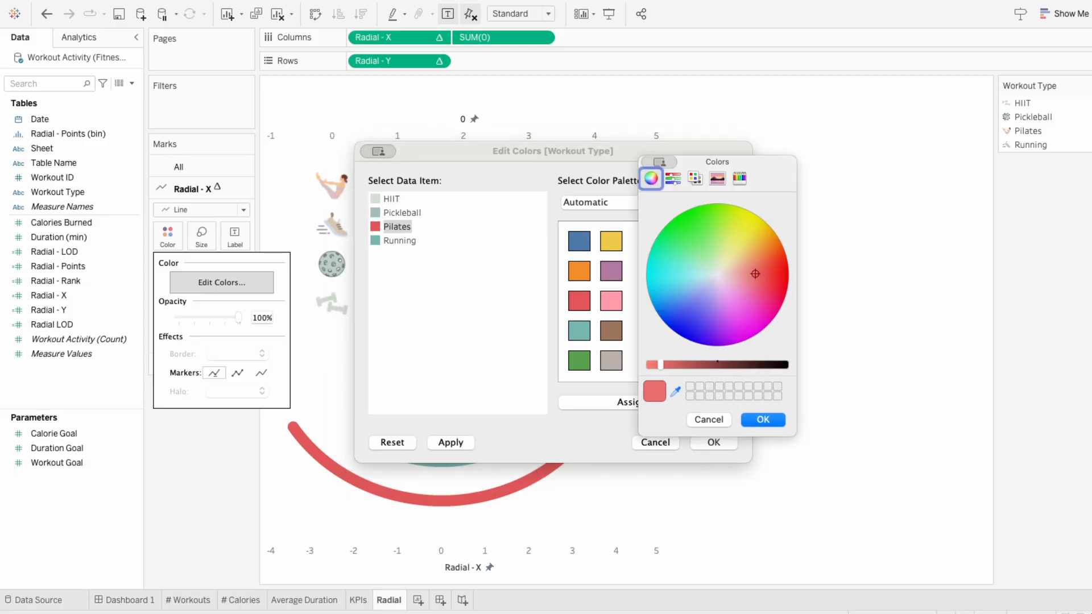
left_click(329, 188)
left_click(763, 420)
double_click(393, 240)
left_click(675, 392)
left_click(763, 420)
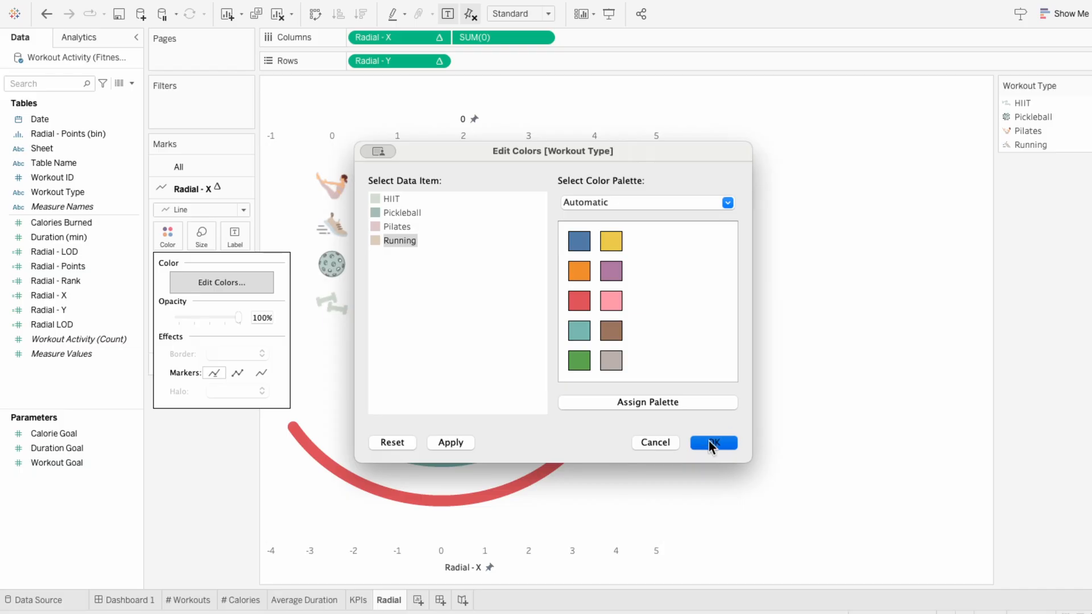
left_click(710, 442)
Step: Hide the headers of the 0 axis and the Radial - X axis
right_click(534, 125)
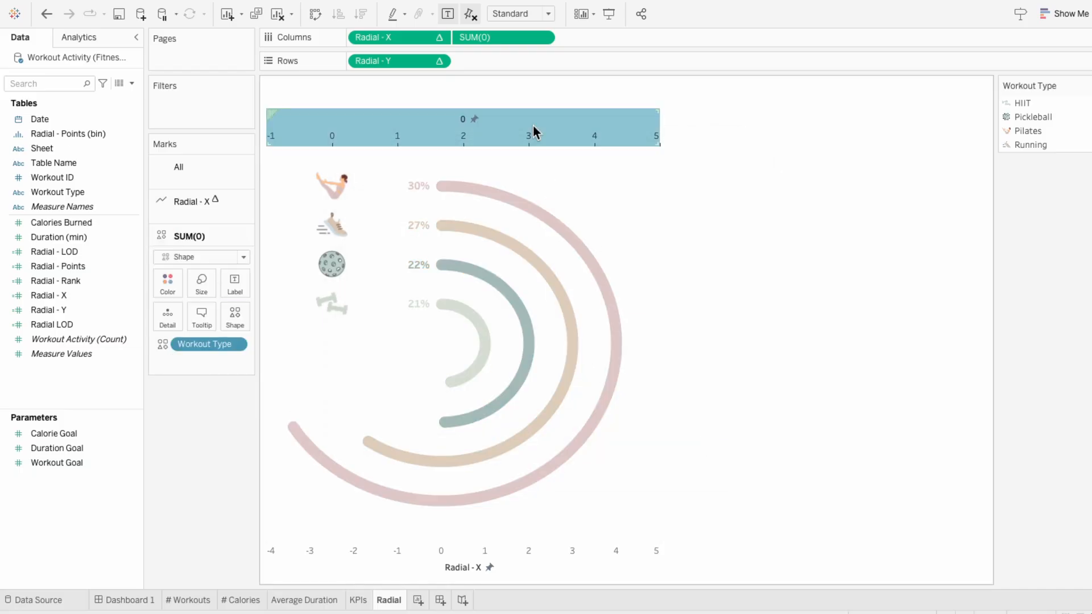
left_click(562, 263)
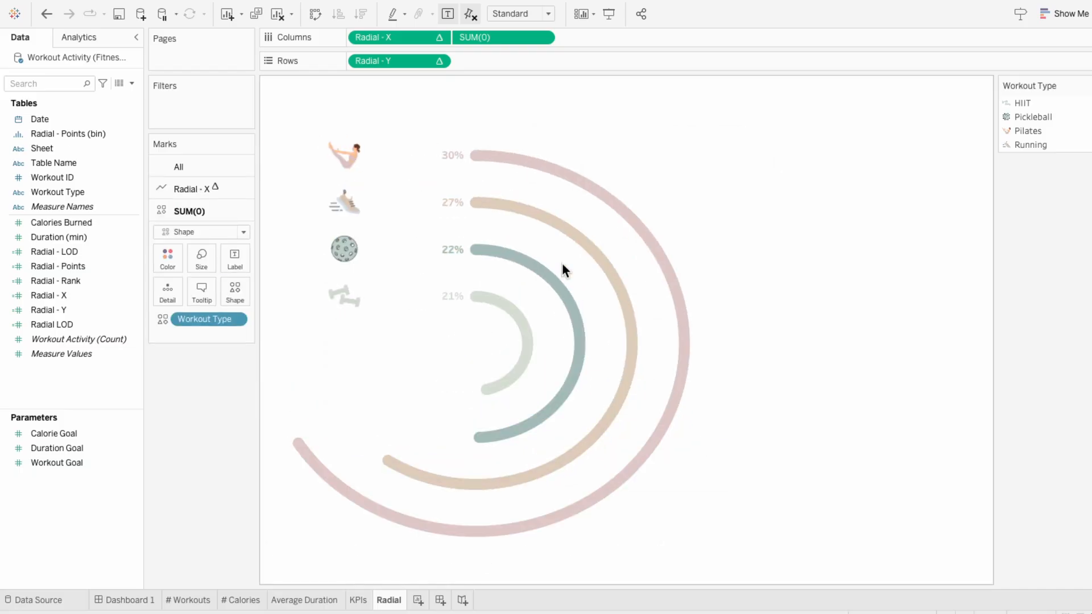
Step: Place the Radial sheet on Dashboard 1 over the blank card beside Avg Duration, fit it to Entire View and size it to the card
left_click(134, 602)
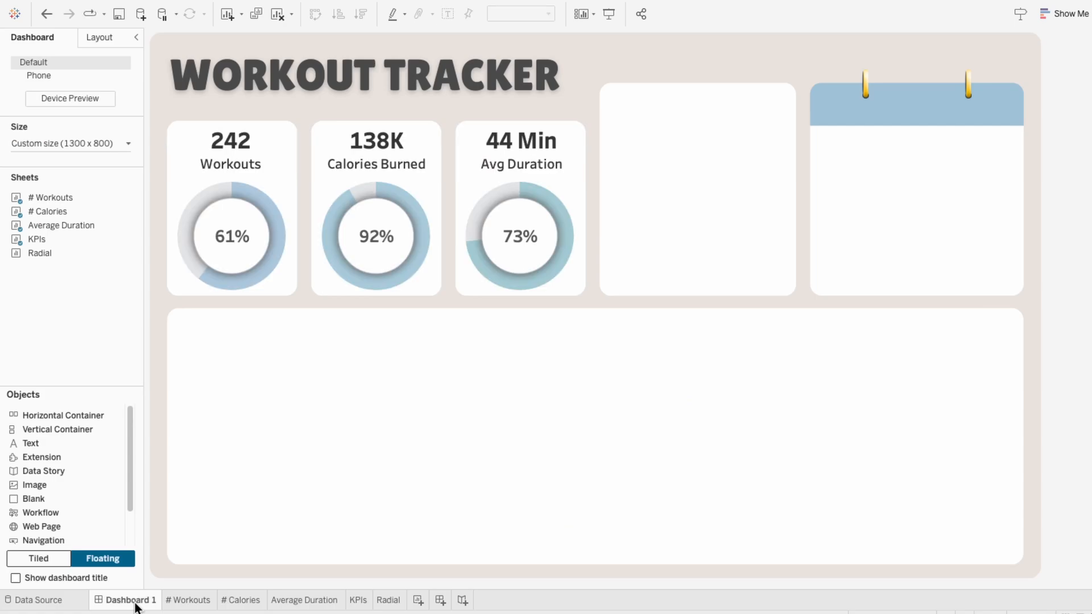
left_click_drag(54, 253, 604, 124)
right_click(624, 141)
left_click(649, 173)
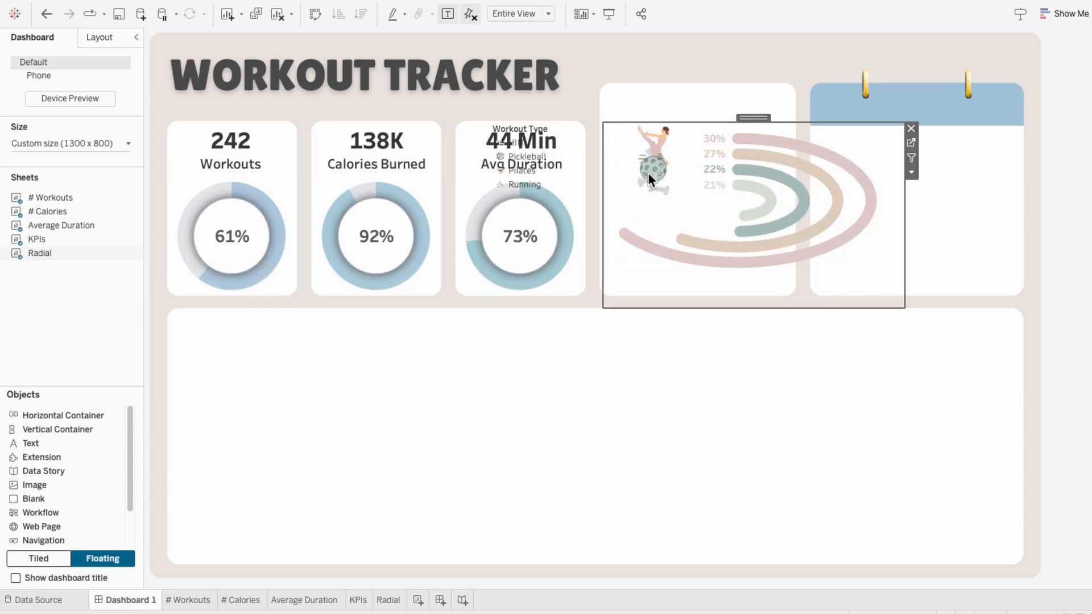
left_click_drag(904, 309, 790, 291)
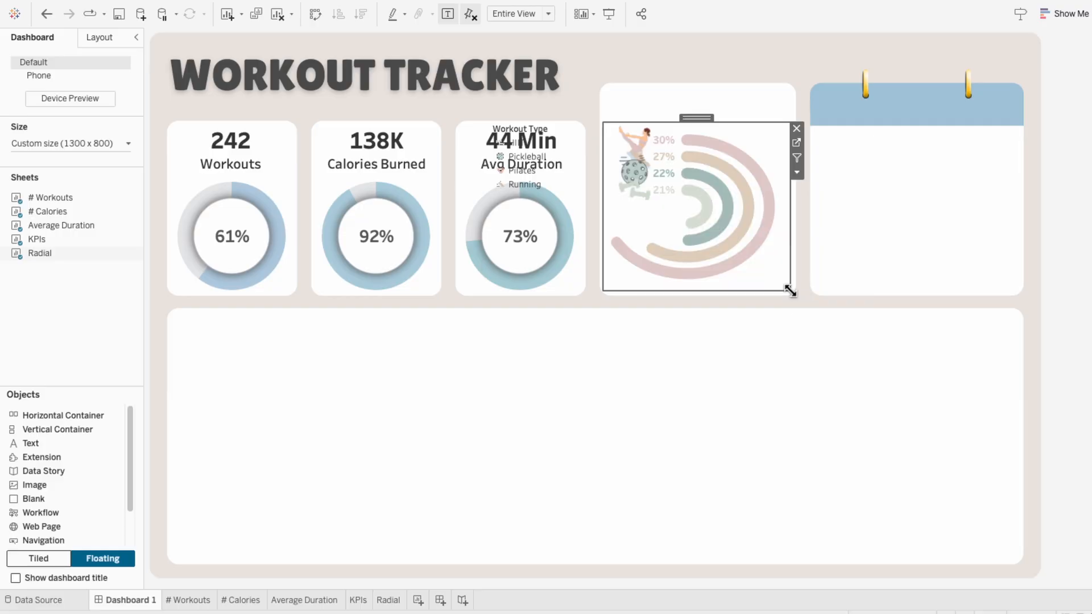
left_click_drag(749, 129, 749, 106)
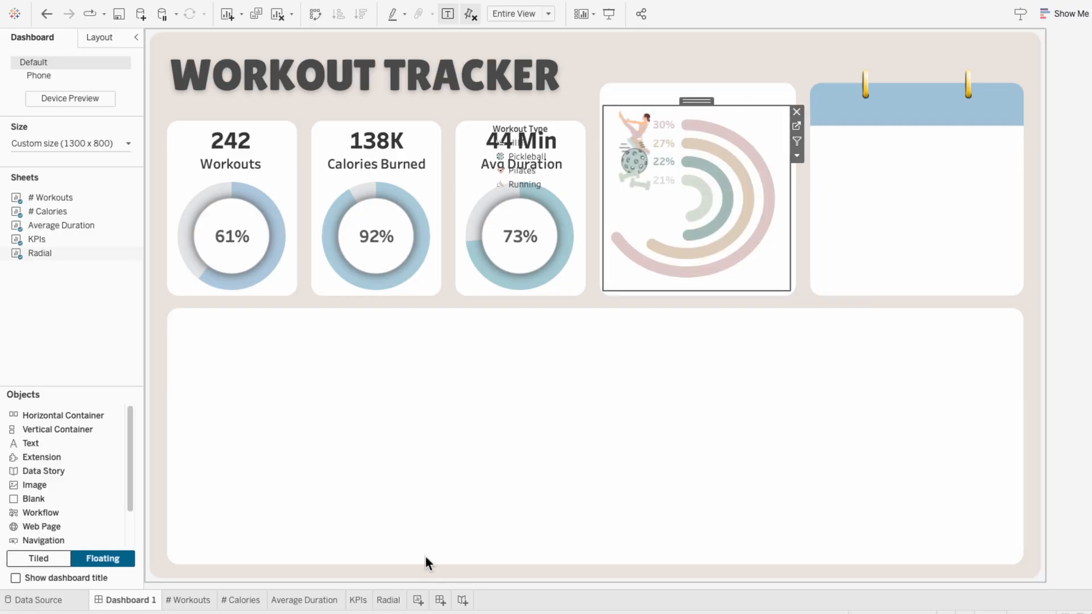
Step: On the Radial sheet, shrink the SUM(0) workout icons further to suit the small dashboard card
left_click(389, 600)
left_click(201, 259)
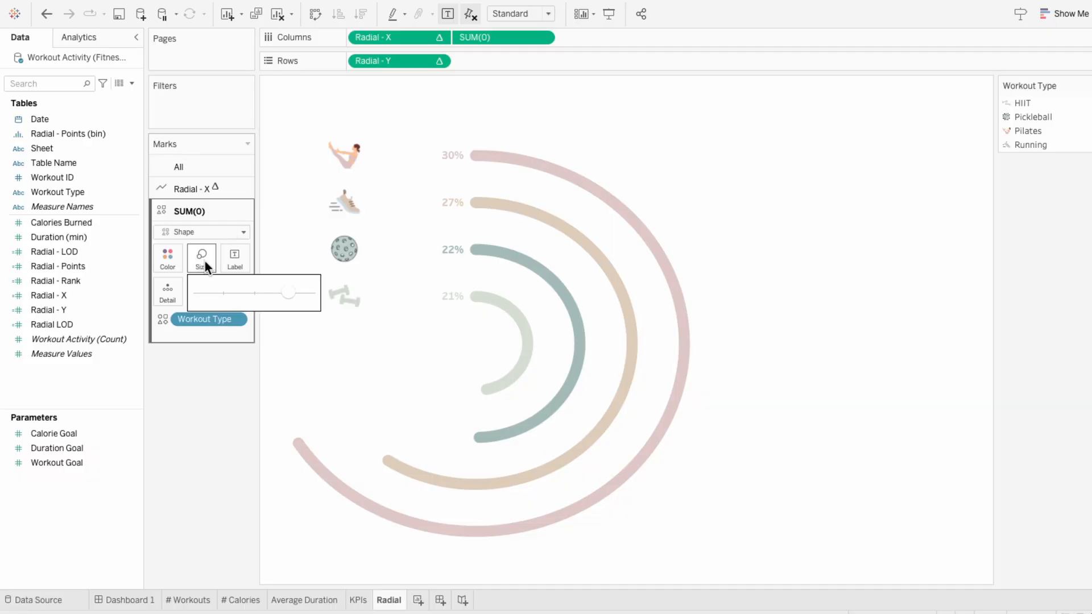
left_click(277, 292)
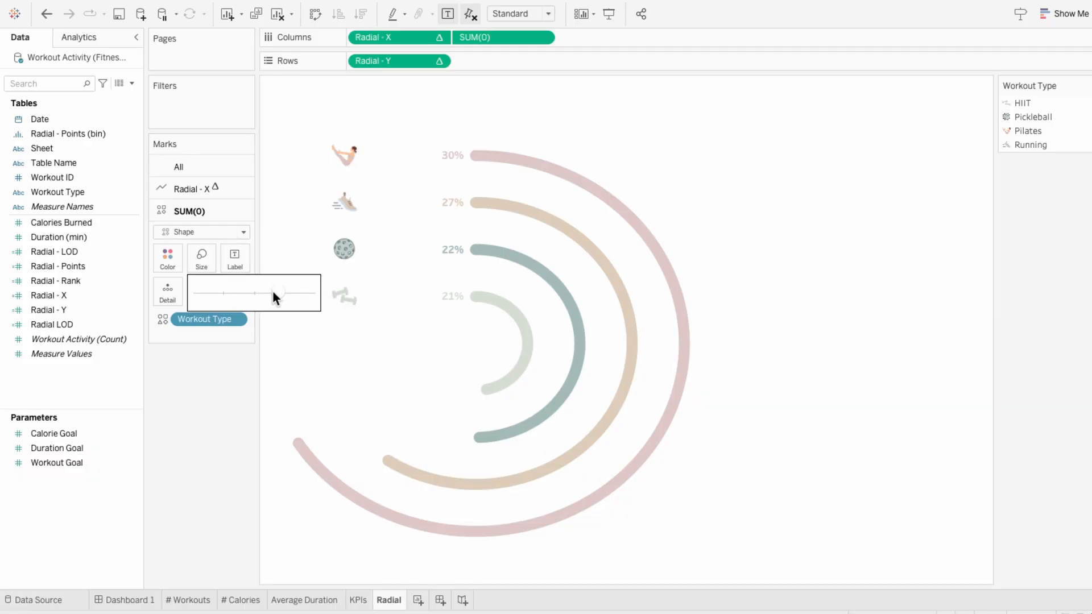
Step: Delete the floating Workout Type legend that covers the Avg Duration card on Dashboard 1
left_click(124, 602)
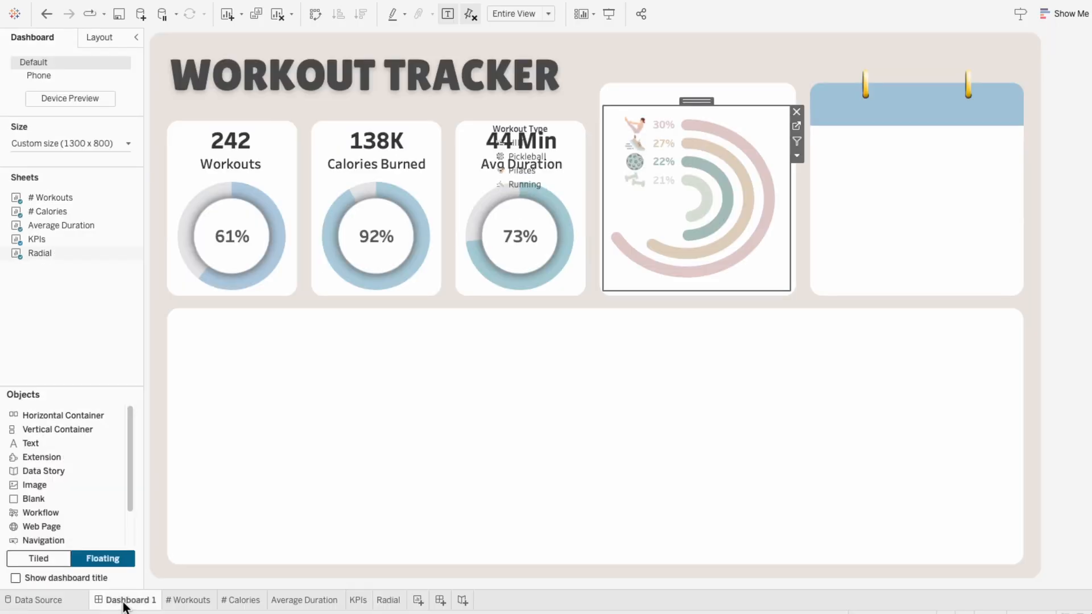
left_click(515, 134)
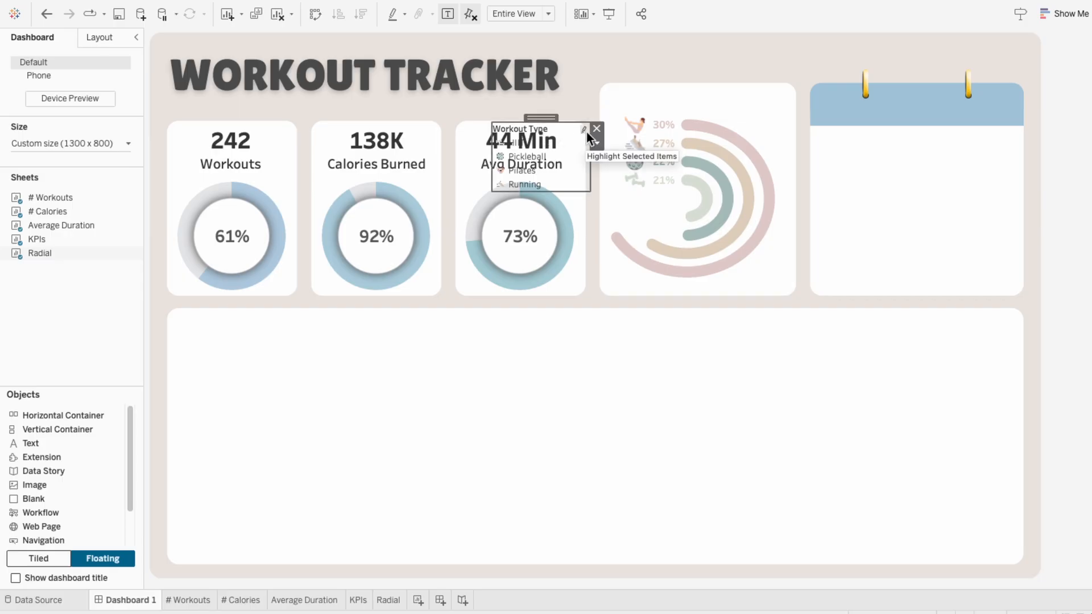
left_click(596, 128)
Step: Enlarge the radial chart object on the dashboard to fill the width and height of its card
left_click(762, 255)
left_click_drag(743, 288, 799, 281)
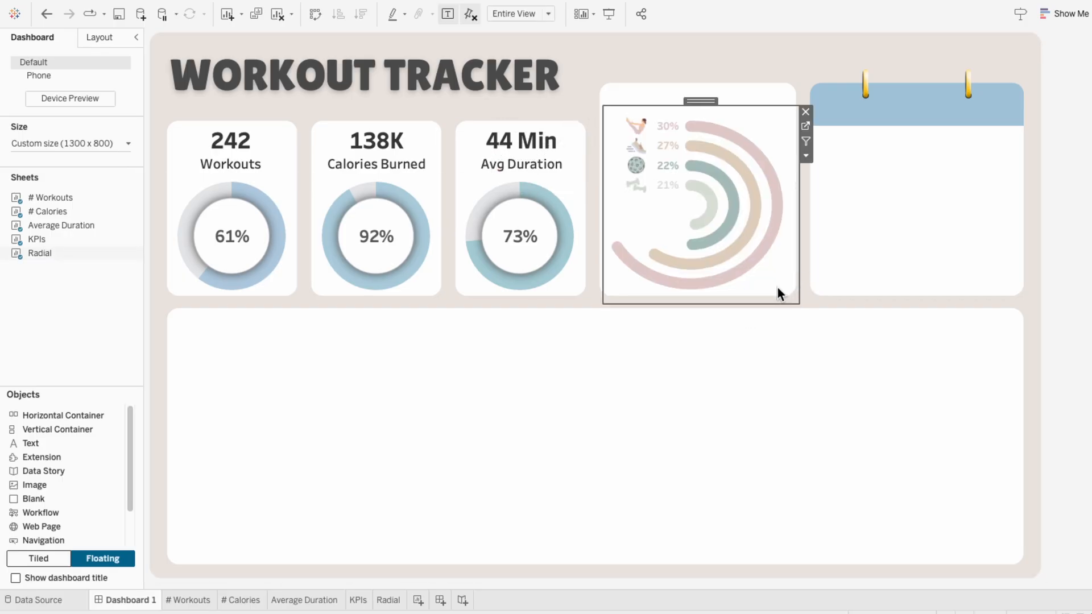
Step: Add a floating text object reading "Workout Type" at the head of the radial chart card
left_click(777, 360)
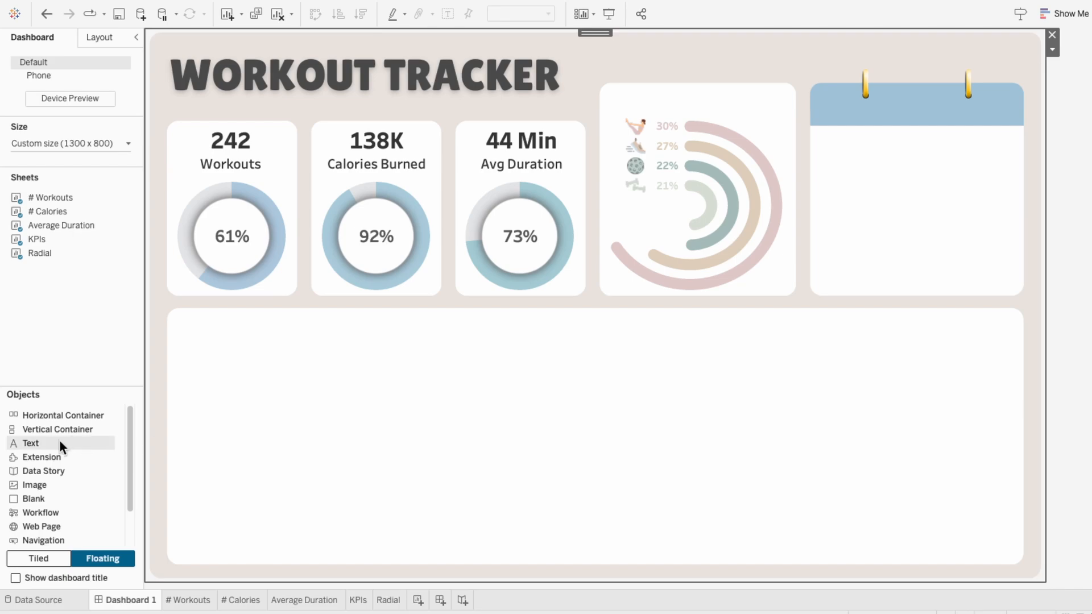
left_click_drag(60, 441, 609, 84)
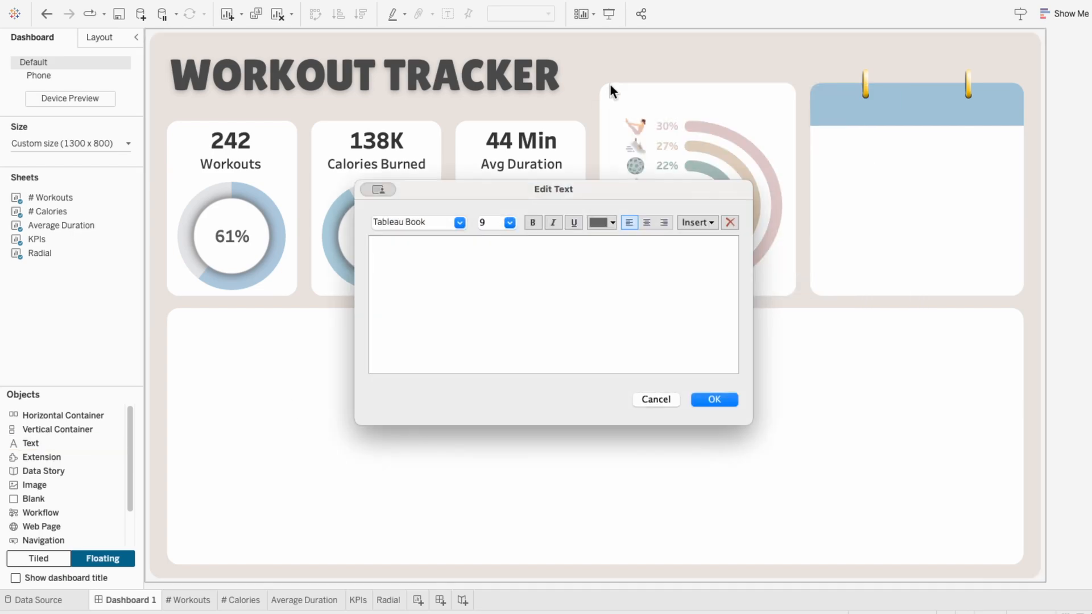
type("Workout Type")
Step: Format the Workout Type title as Tableau Regular, size 14, in dark gray, and center it above the radial chart
key("super+a")
left_click(459, 222)
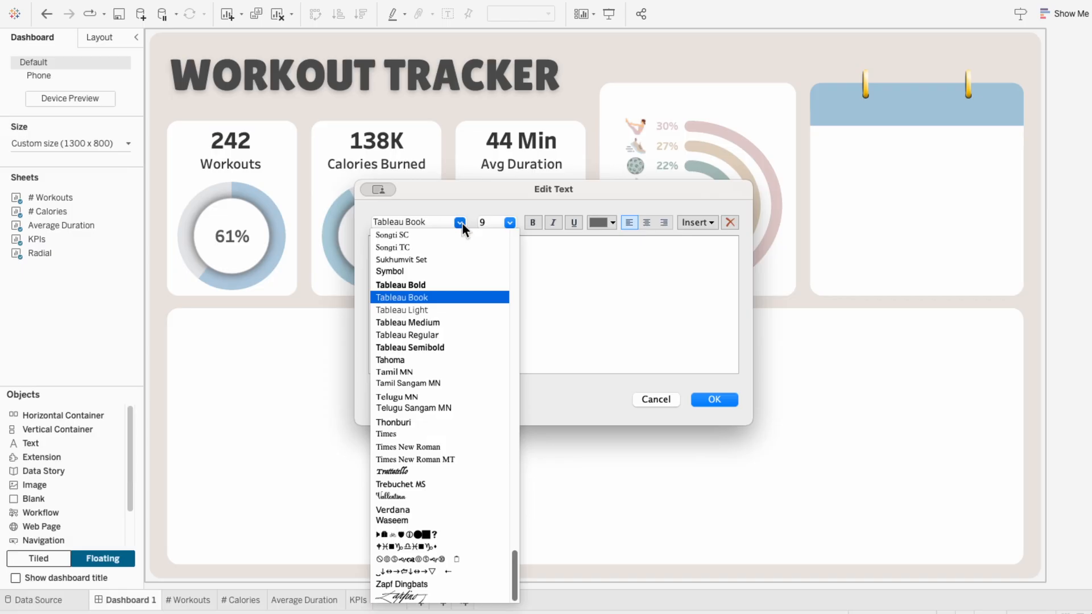
left_click(458, 332)
left_click(509, 223)
left_click(494, 300)
left_click(605, 222)
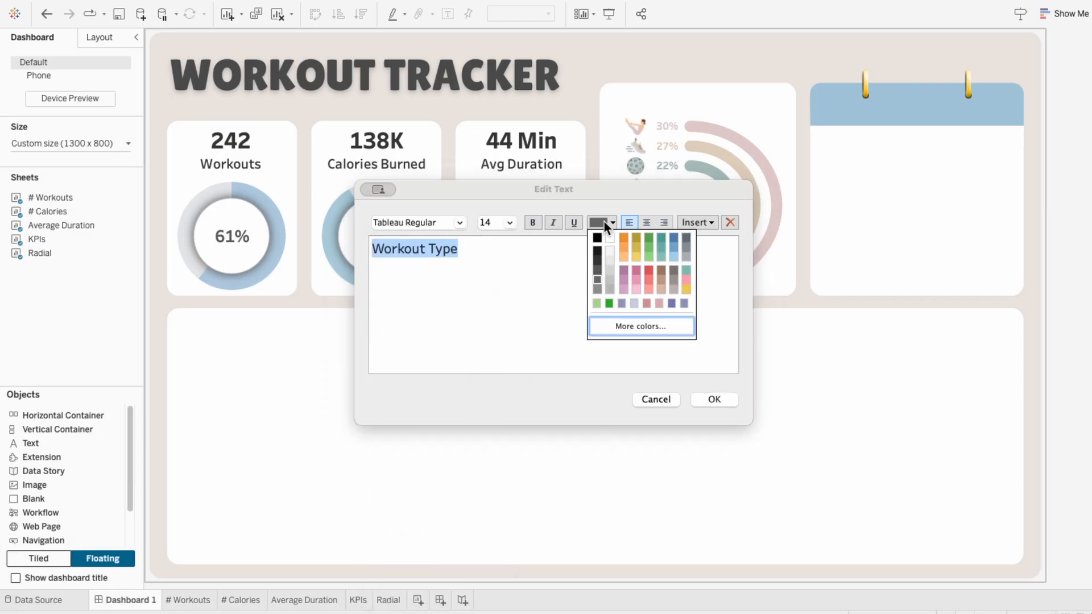
left_click(599, 260)
left_click(714, 400)
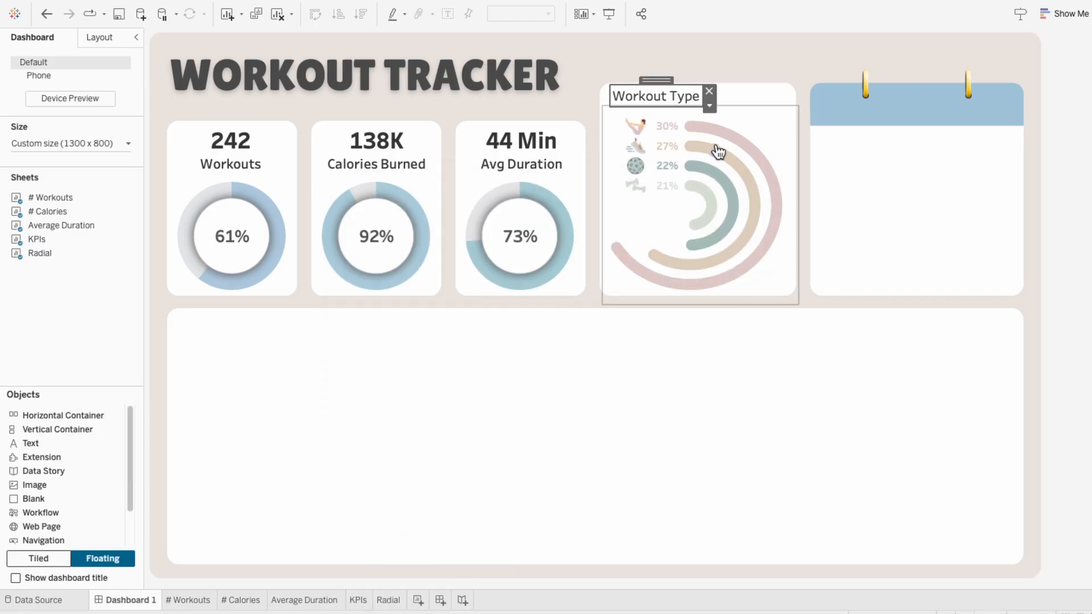
left_click_drag(661, 81, 696, 80)
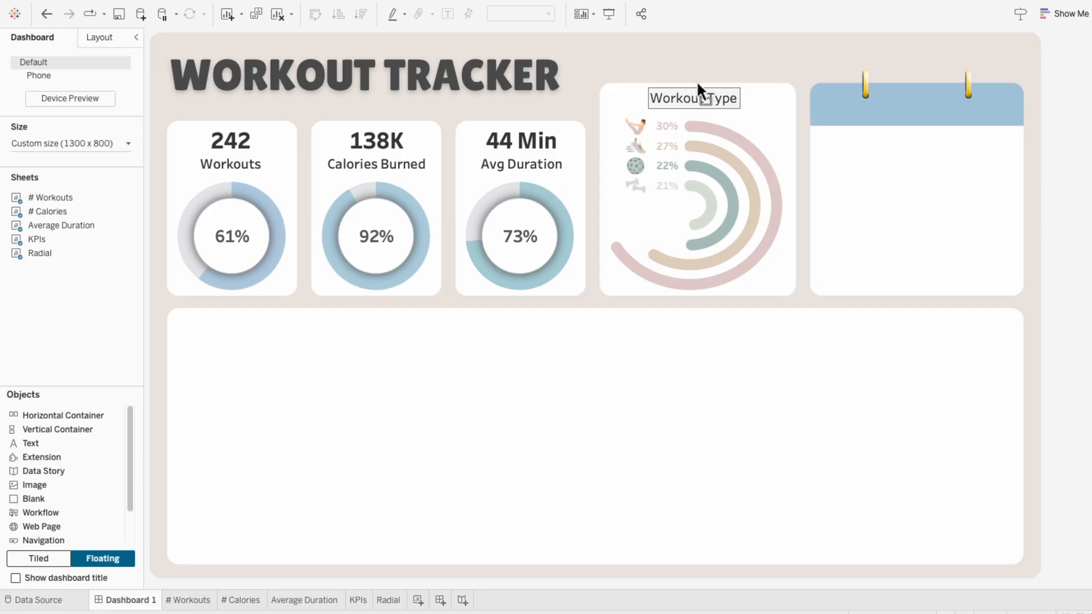
left_click(957, 227)
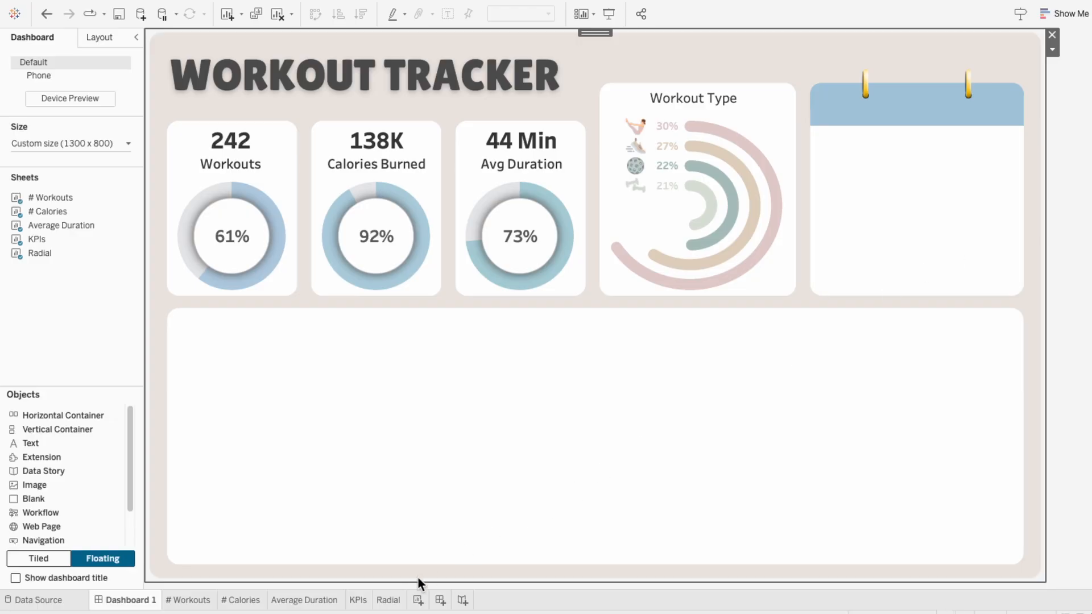
Step: Create a new worksheet and name it Calendar Structure
left_click(418, 600)
double_click(415, 600)
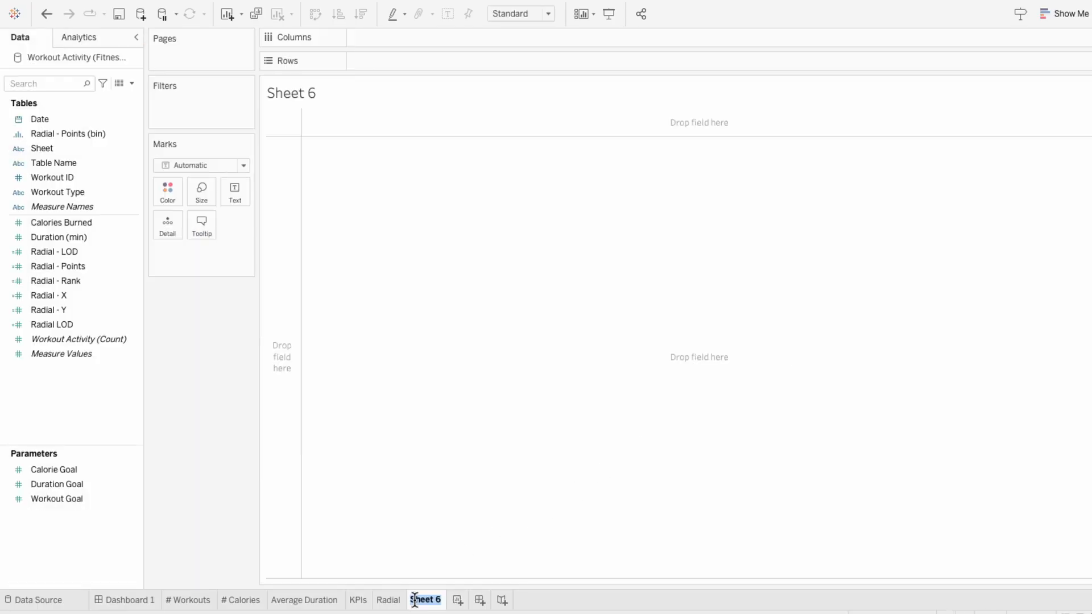
type("Calendar Struc")
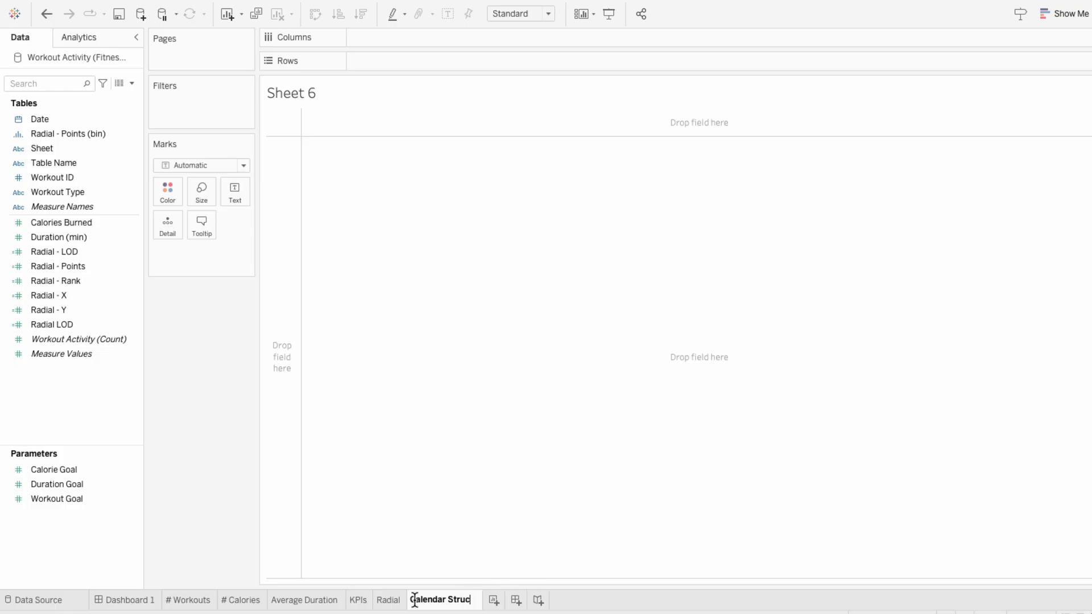
type("ture")
key("Return")
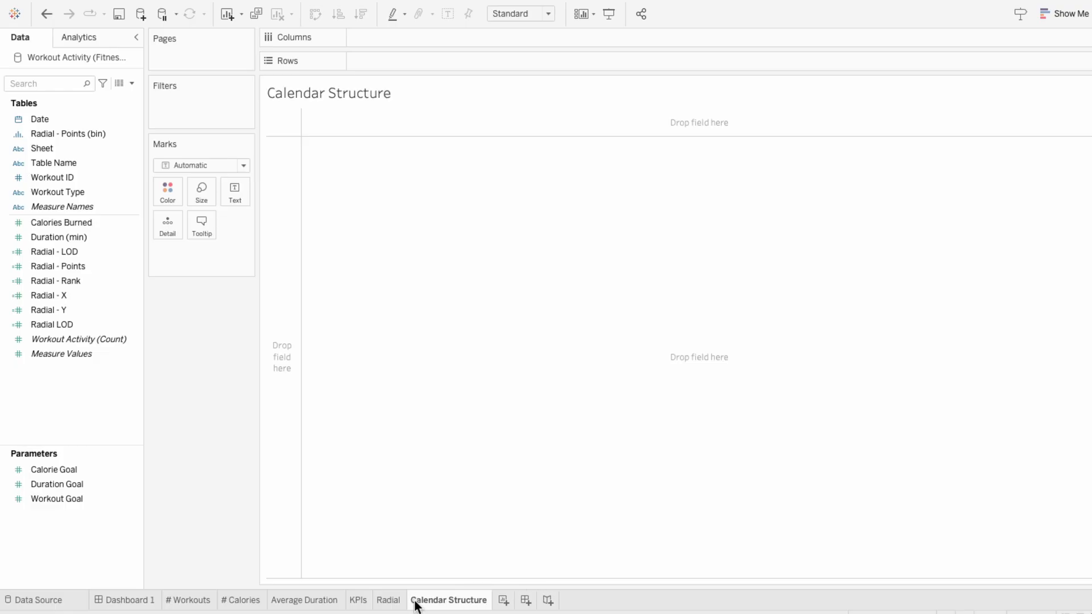
Step: Put Date on the columns twice, as the discrete month and, nested after it, as the weekday
left_click_drag(83, 122, 367, 40)
right_click(391, 38)
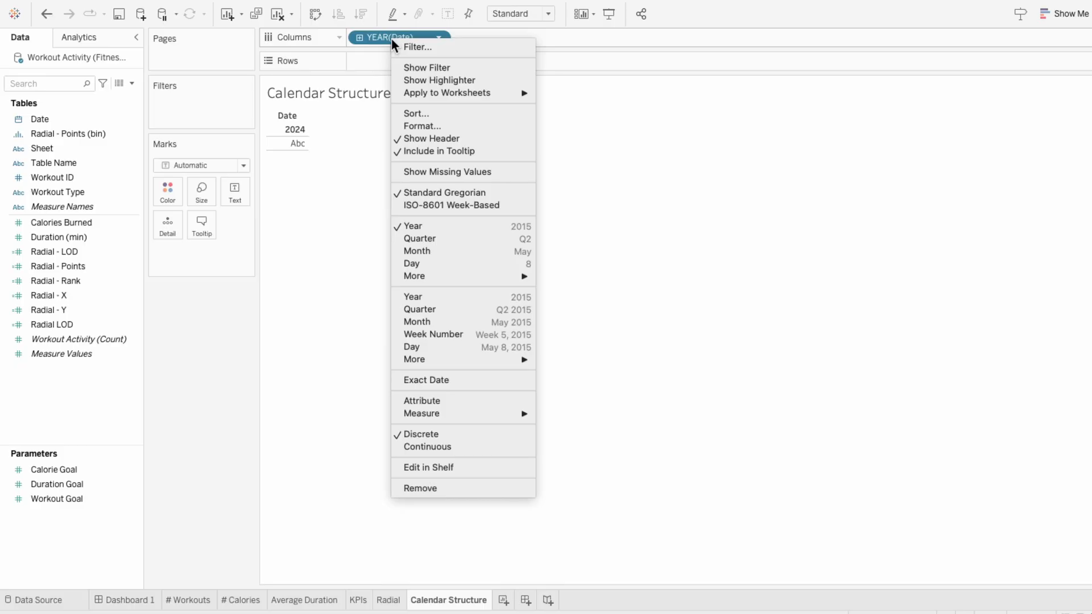
left_click(396, 252)
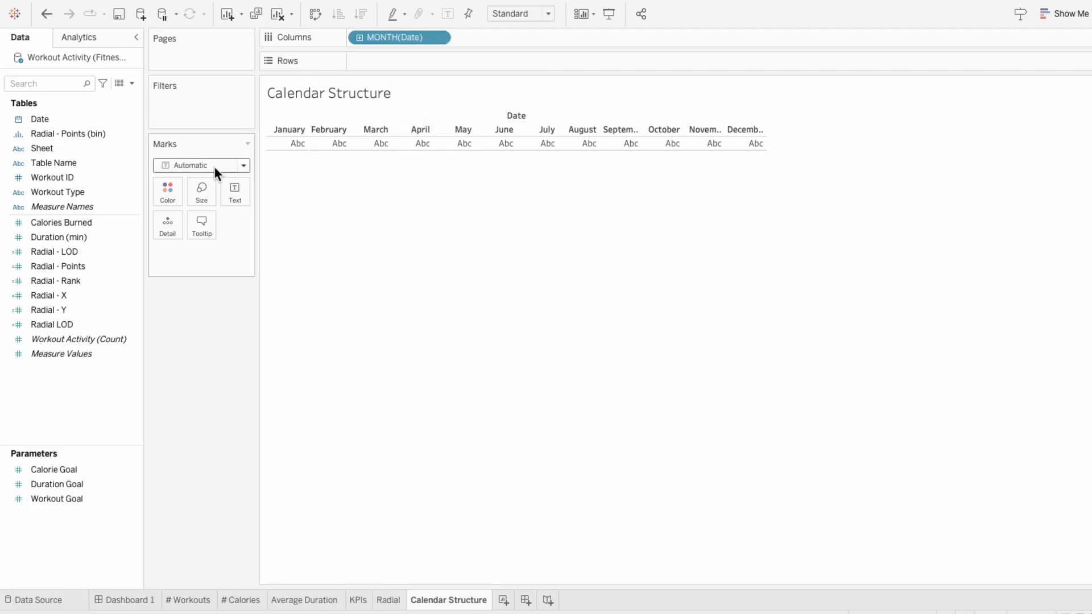
left_click_drag(56, 122, 455, 38)
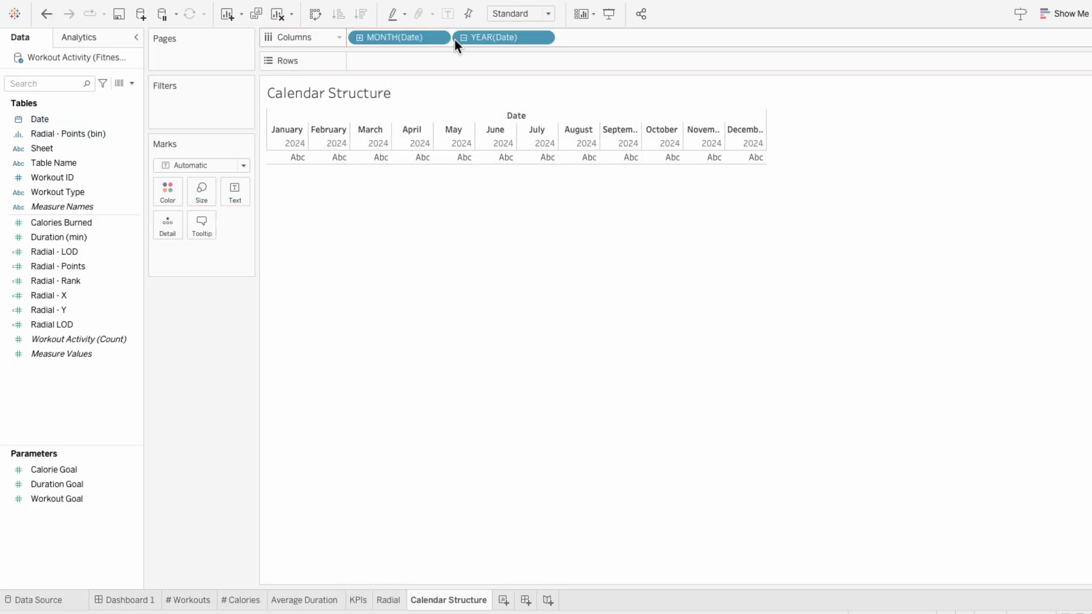
right_click(500, 40)
mouse_move(542, 278)
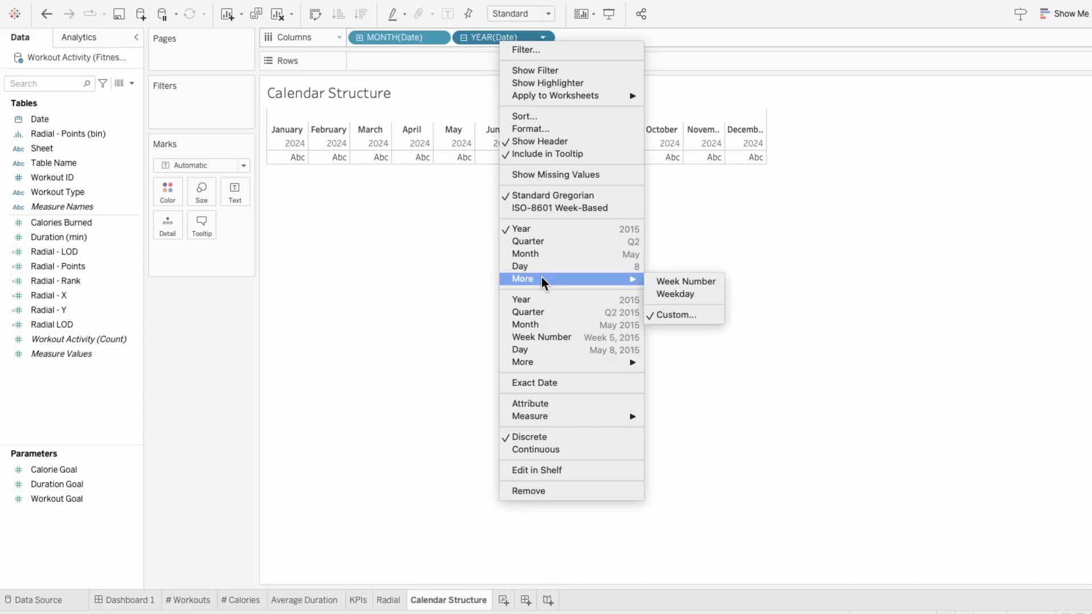
left_click(676, 295)
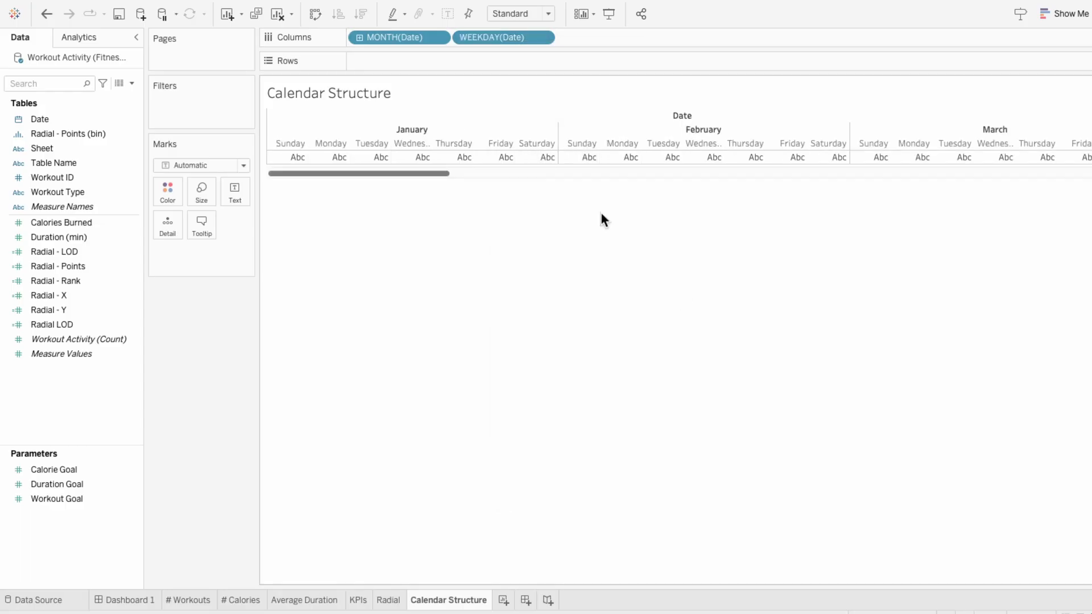
Step: Add an ad hoc WEEK([Date]) calculation to the rows
double_click(423, 58)
type("WEE")
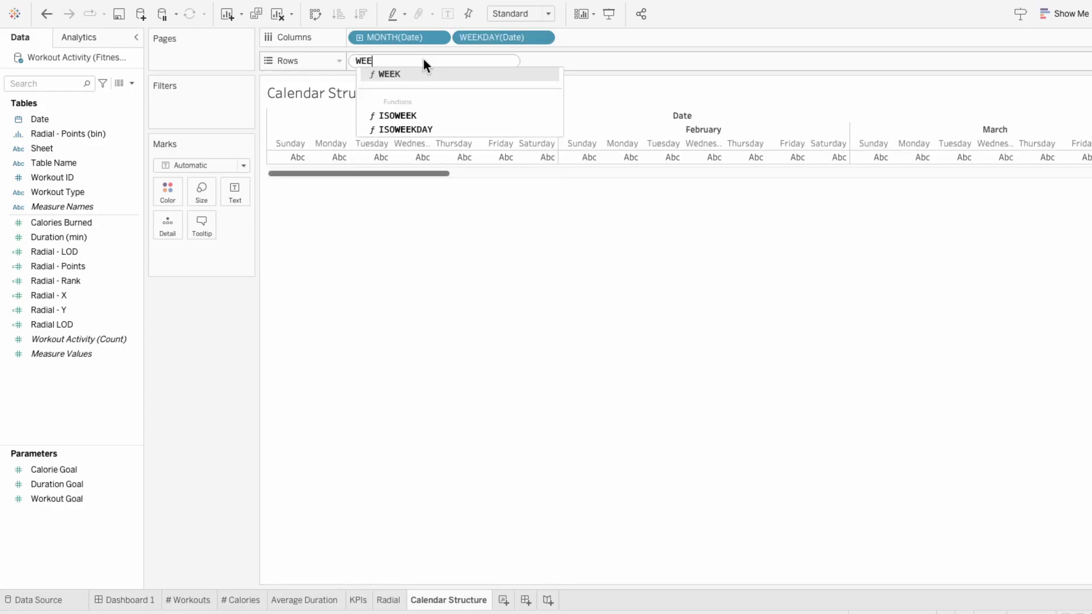
type("K([Date])")
key("Return")
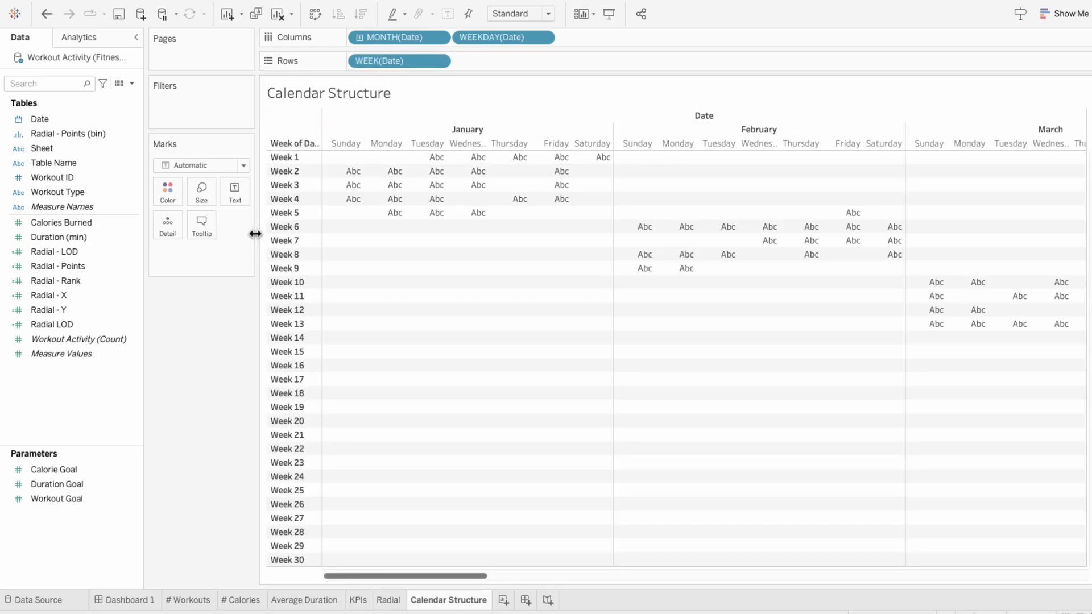
Step: Filter the sheet by relative Date to this month, anchored to a date in March 2024
left_click_drag(84, 122, 154, 108)
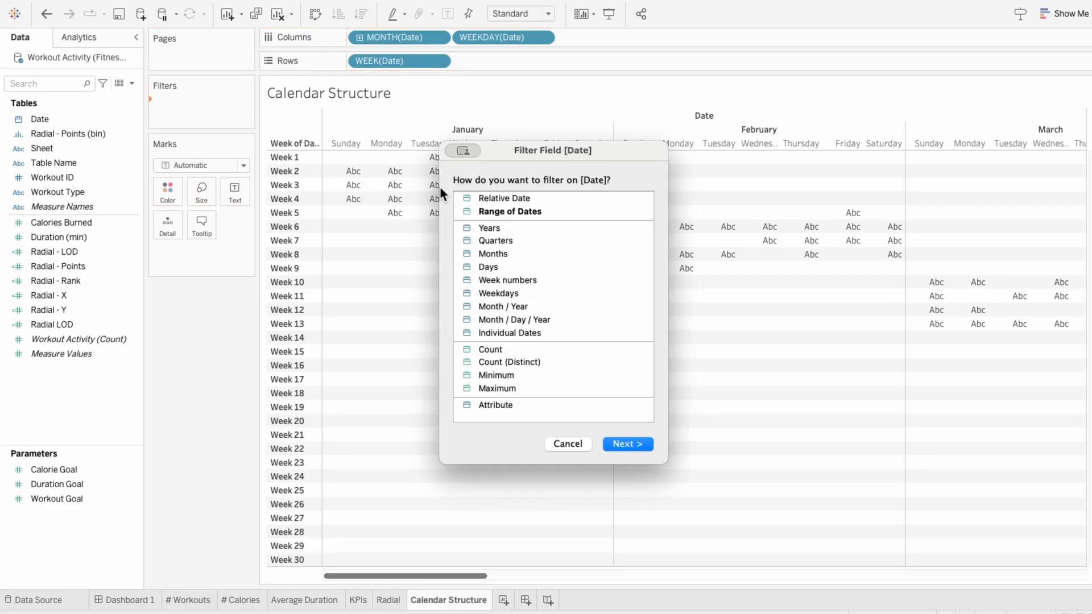
left_click(501, 200)
left_click(626, 446)
left_click(546, 298)
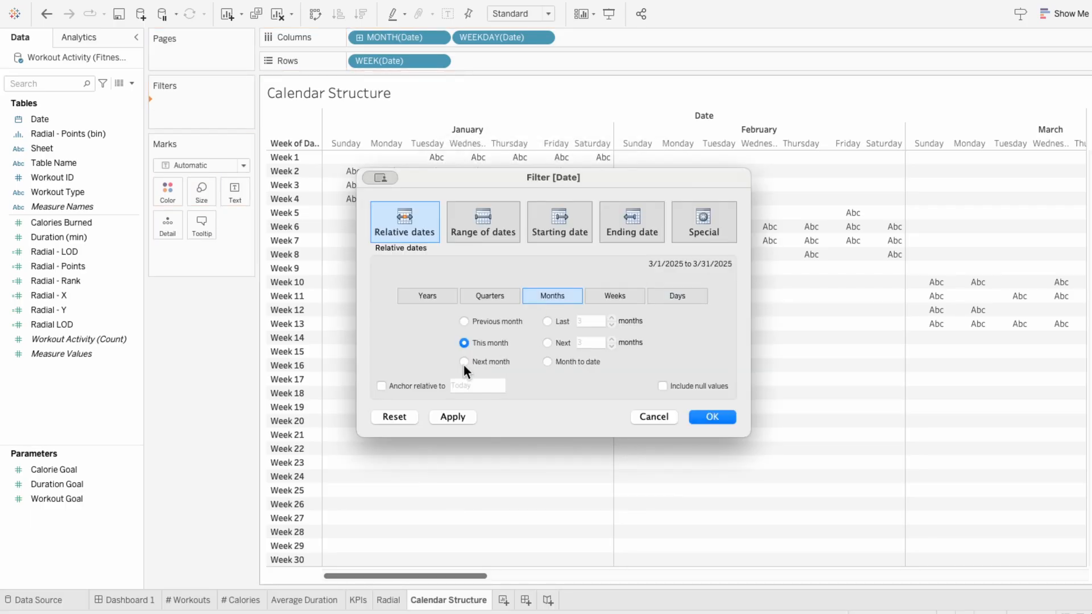
left_click(381, 385)
left_click(493, 386)
key("BackSpace")
type("4")
left_click(710, 416)
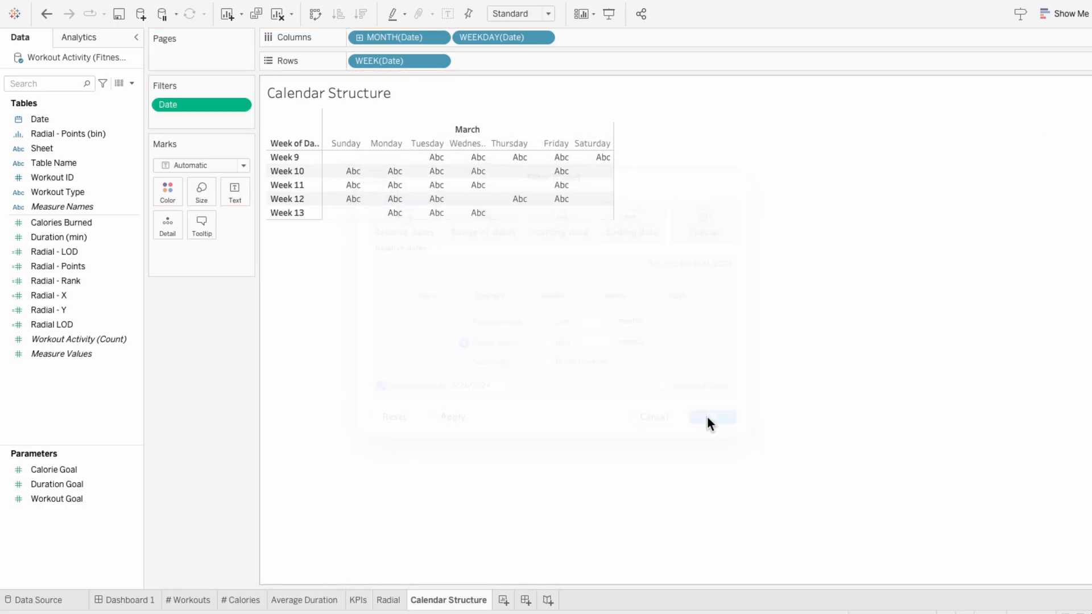
Step: Add an ad hoc INDEX() calculation to the marks and show it as the cell text
double_click(207, 254)
type("INDE")
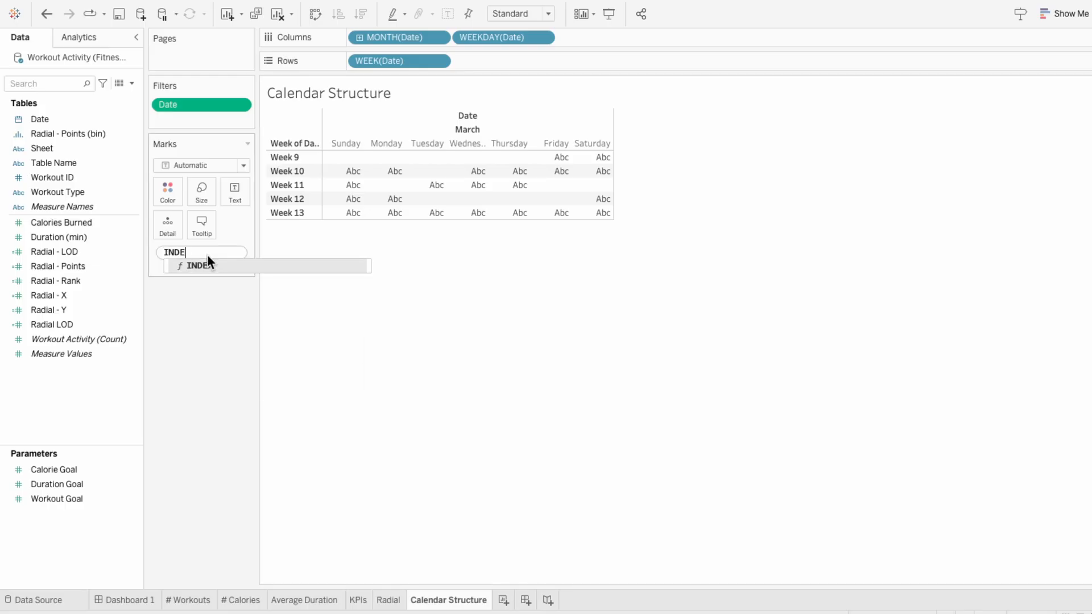
key("Return")
key("Return")
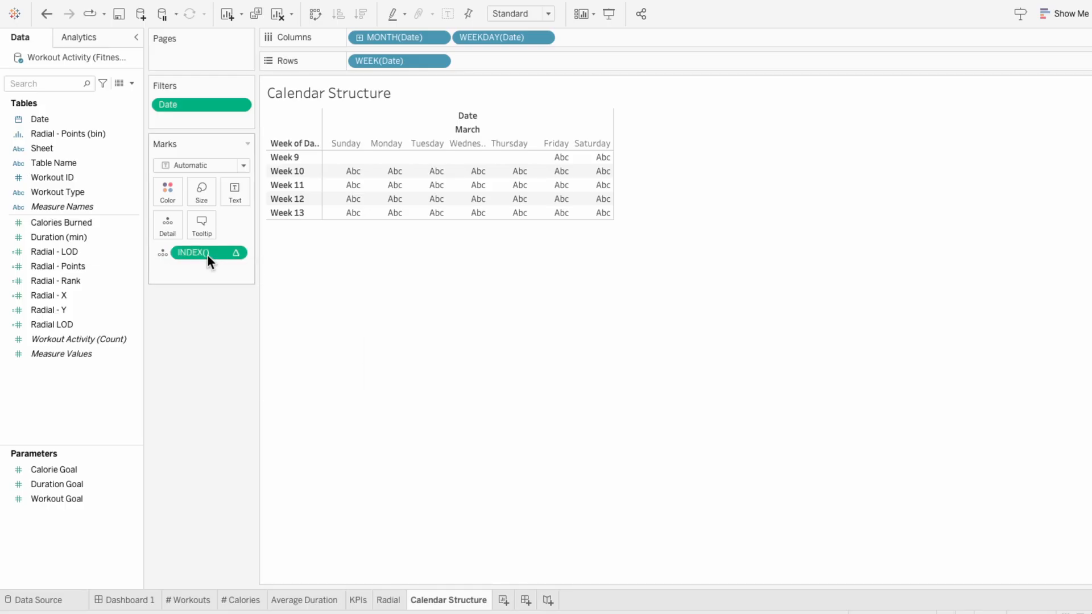
left_click(162, 252)
left_click(168, 282)
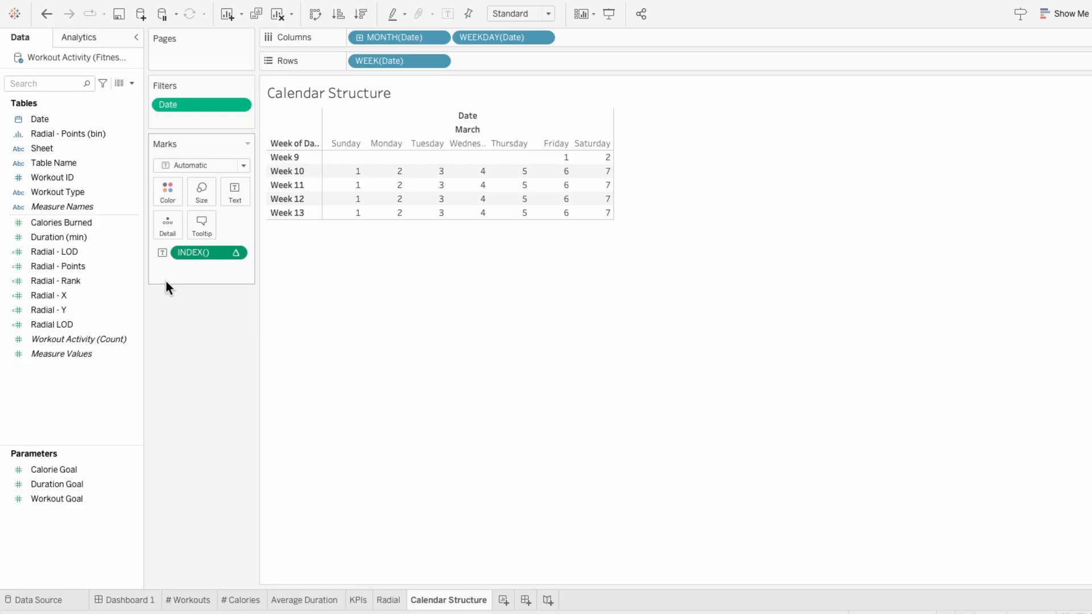
Step: Compute INDEX() by Table (across then down) and show missing values for the WEEK(Date) row field
right_click(222, 254)
mouse_move(247, 349)
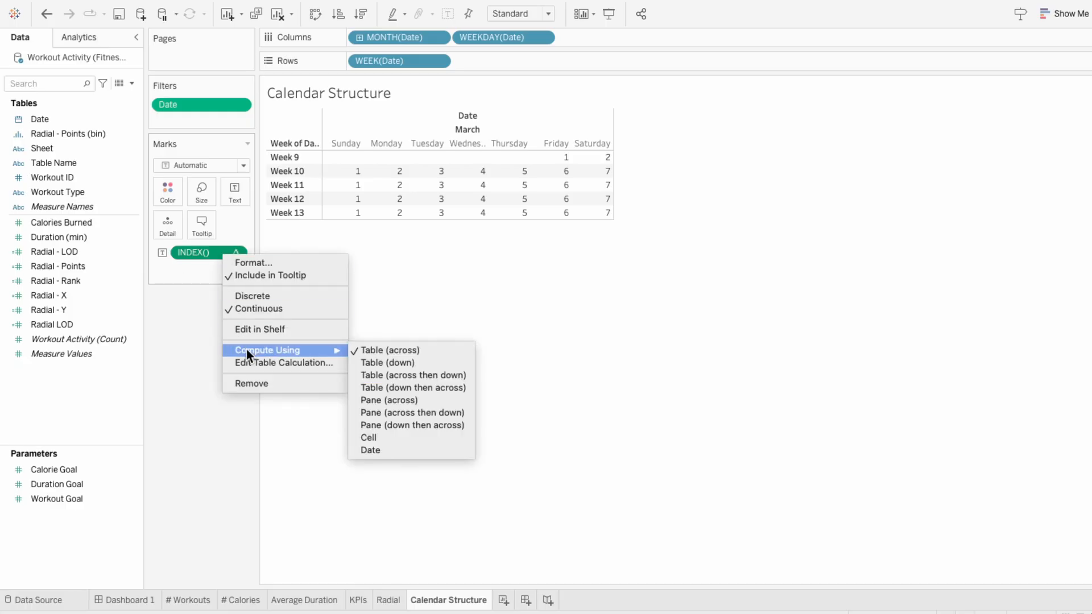
left_click(390, 375)
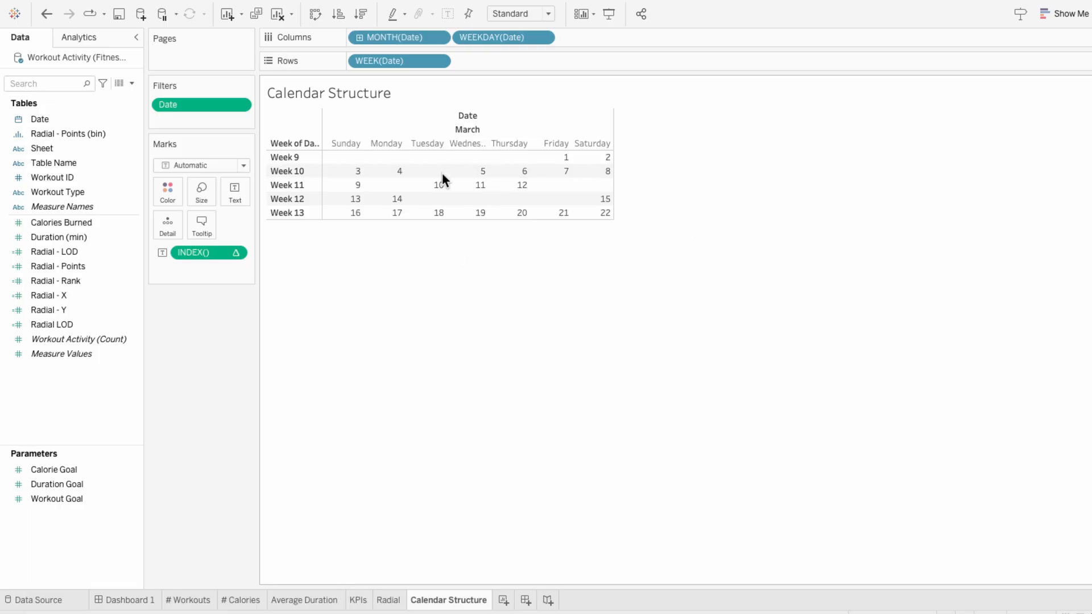
mouse_move(405, 177)
mouse_move(464, 181)
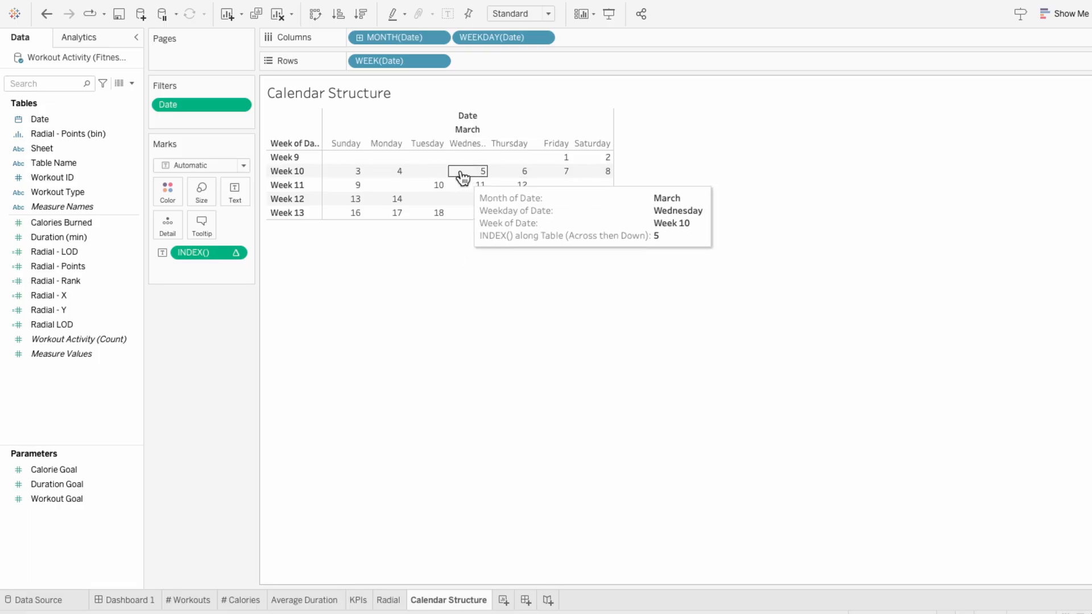
right_click(395, 63)
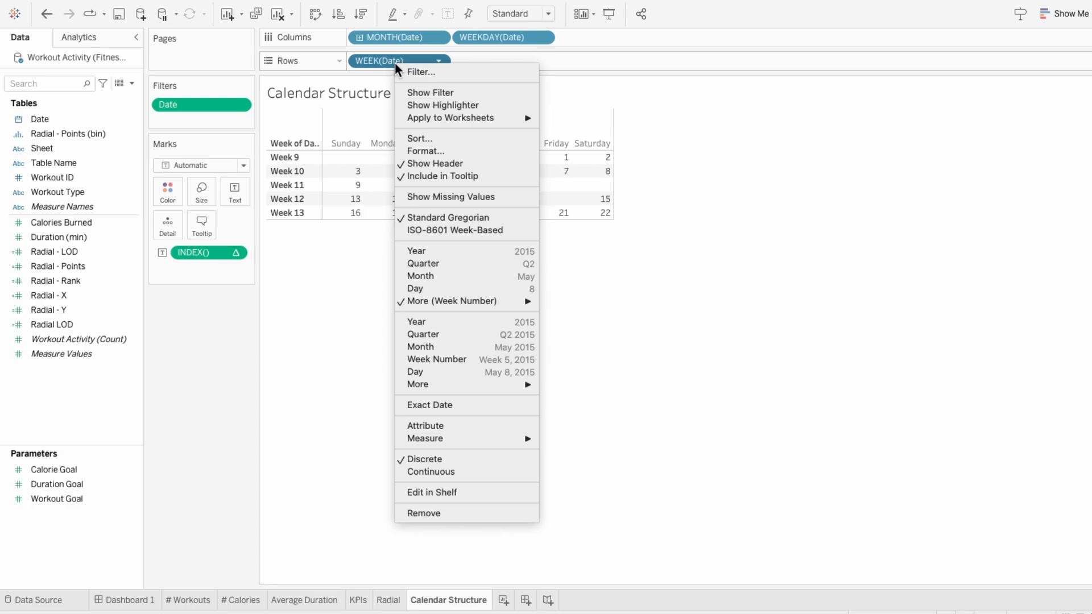
left_click(414, 197)
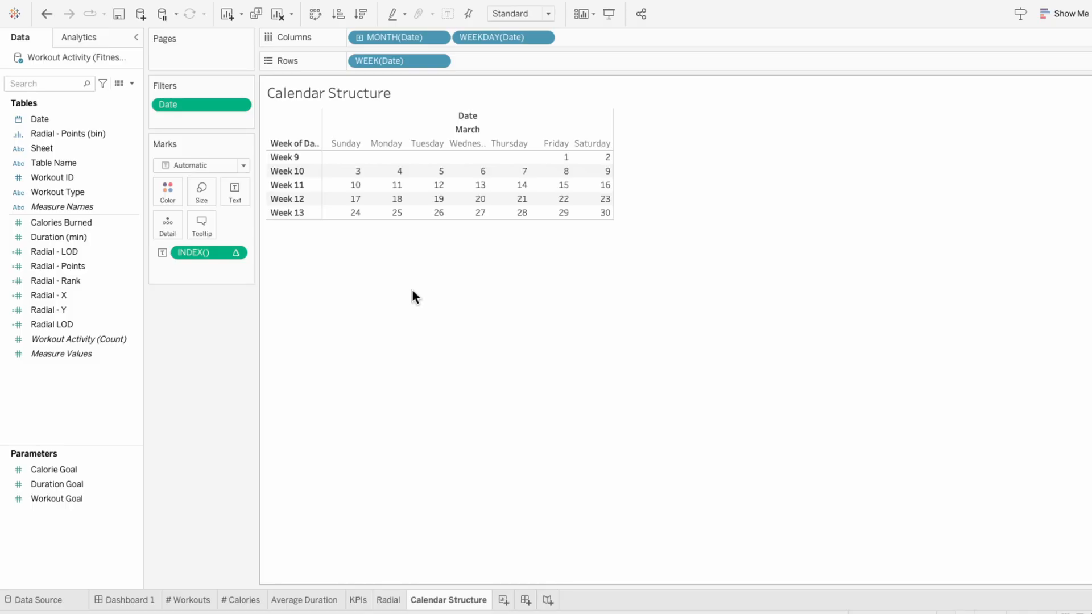
Step: Hide the week number row headers and the Date field label above the columns
right_click(303, 200)
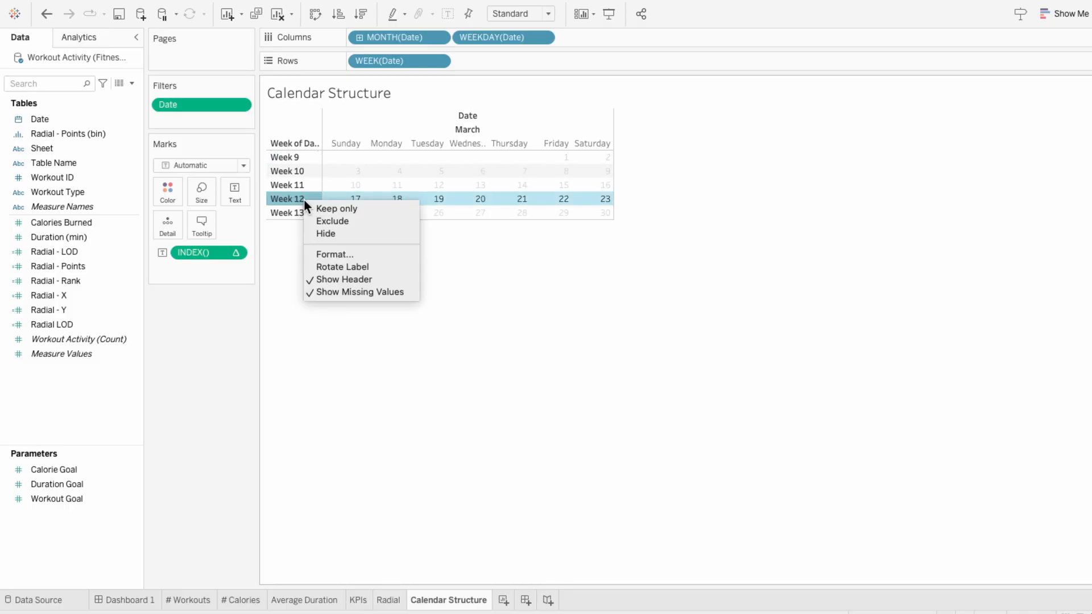
left_click(316, 280)
right_click(393, 119)
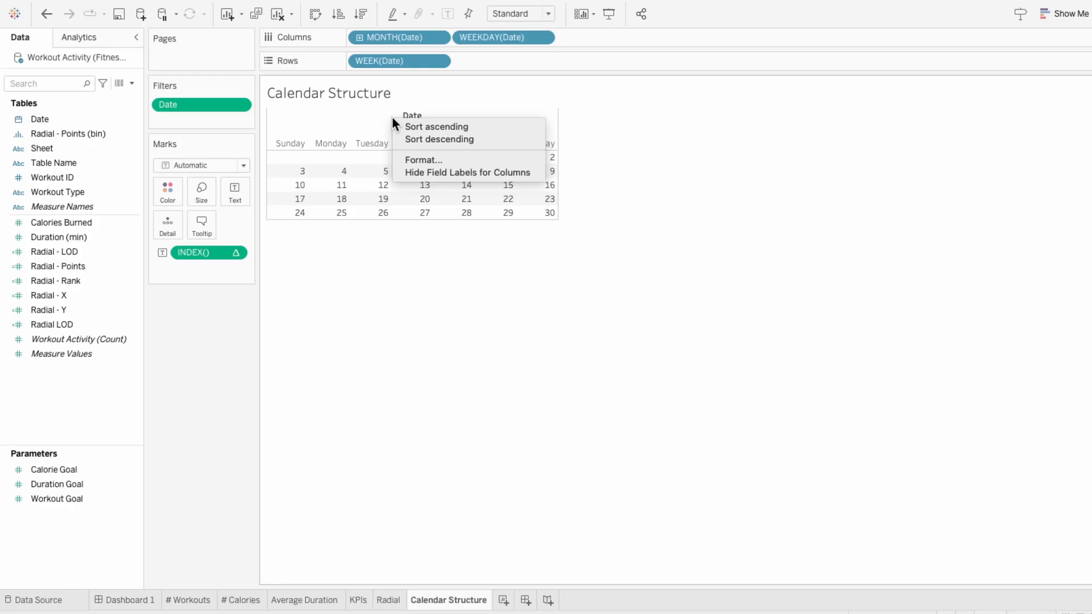
left_click(406, 170)
Step: Format the weekday headers with abbreviated day names and center them horizontally
right_click(289, 128)
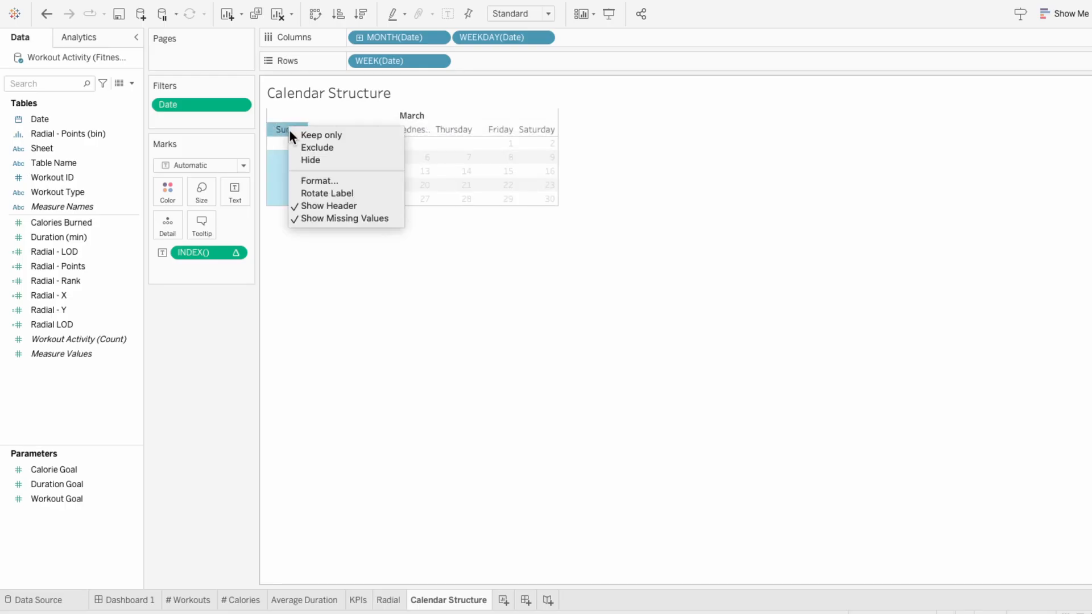
left_click(302, 178)
left_click(78, 181)
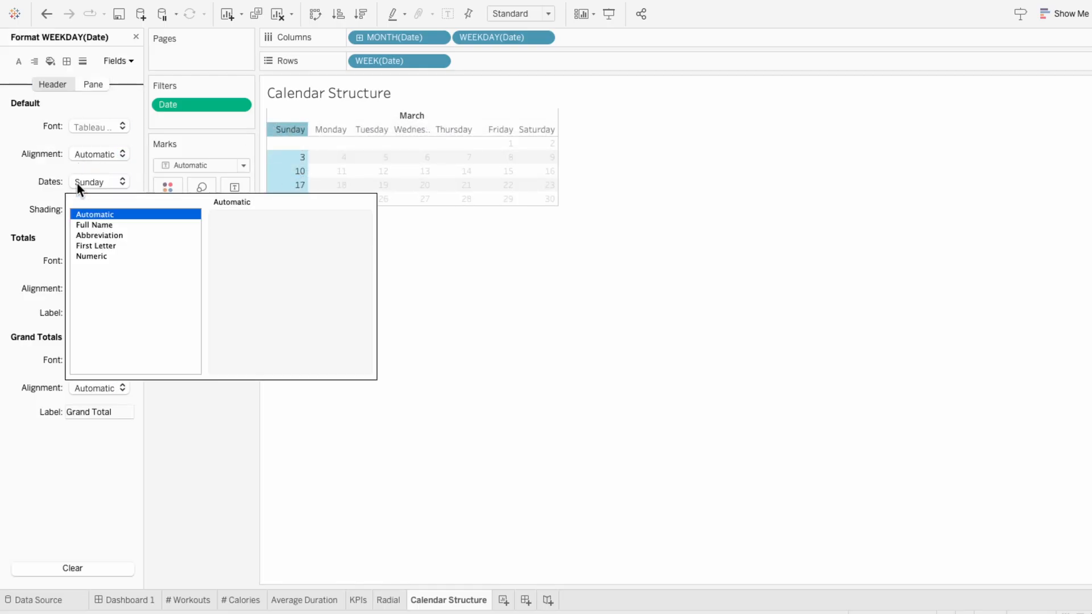
left_click(91, 236)
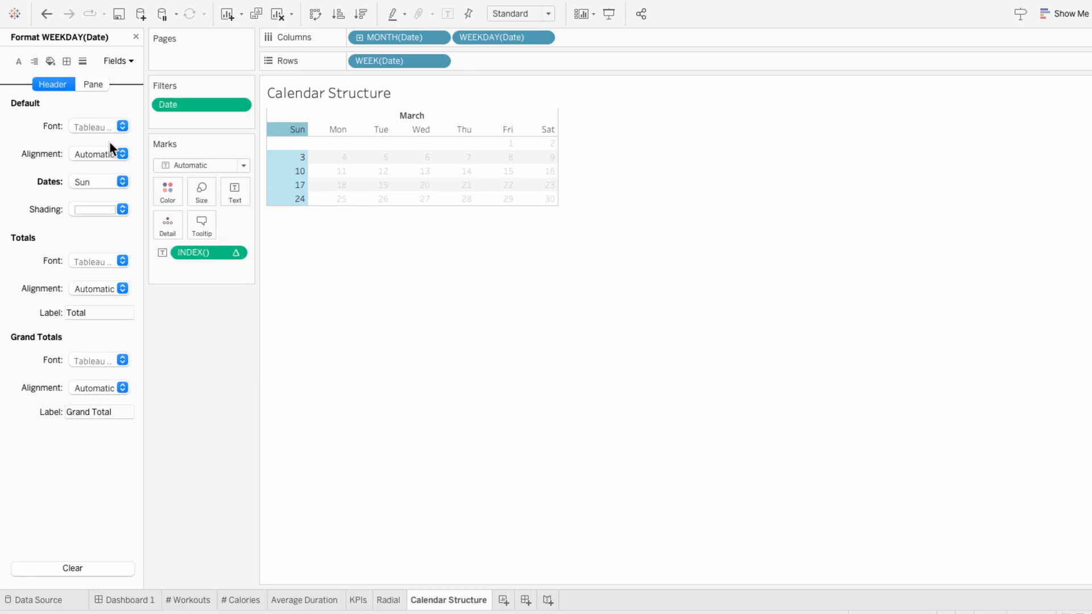
left_click(100, 154)
left_click(104, 221)
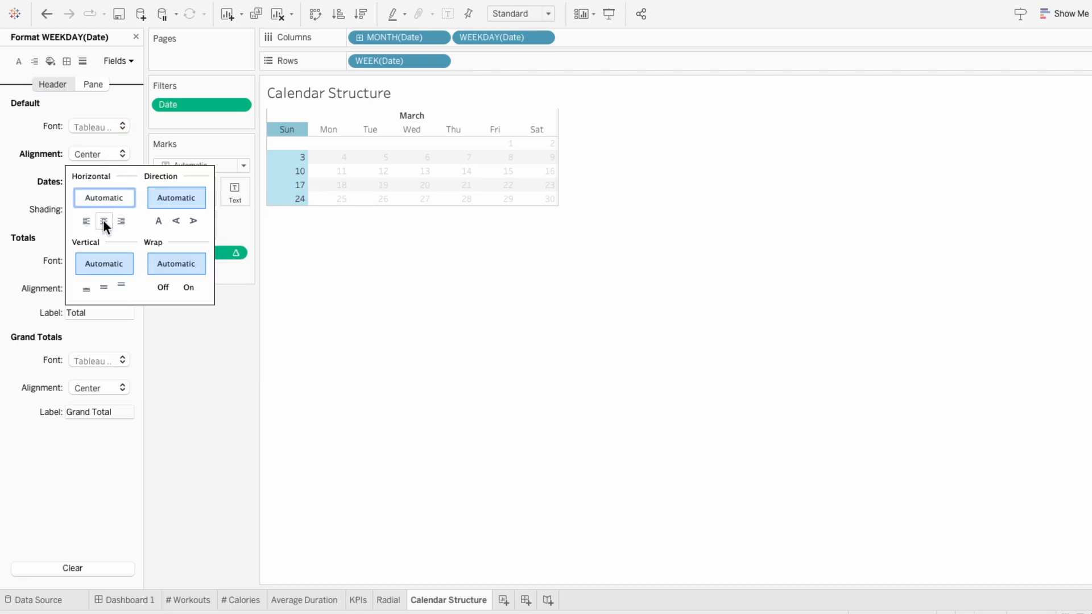
left_click(312, 278)
Step: Set the sheet's row banding to None for the pane
left_click(51, 61)
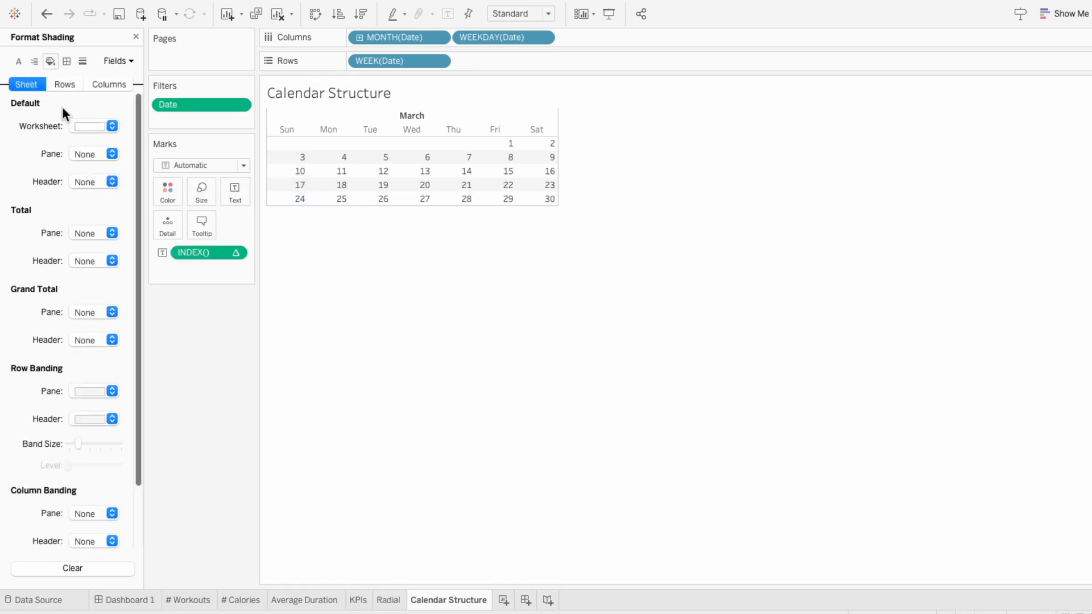
left_click(77, 390)
left_click(78, 417)
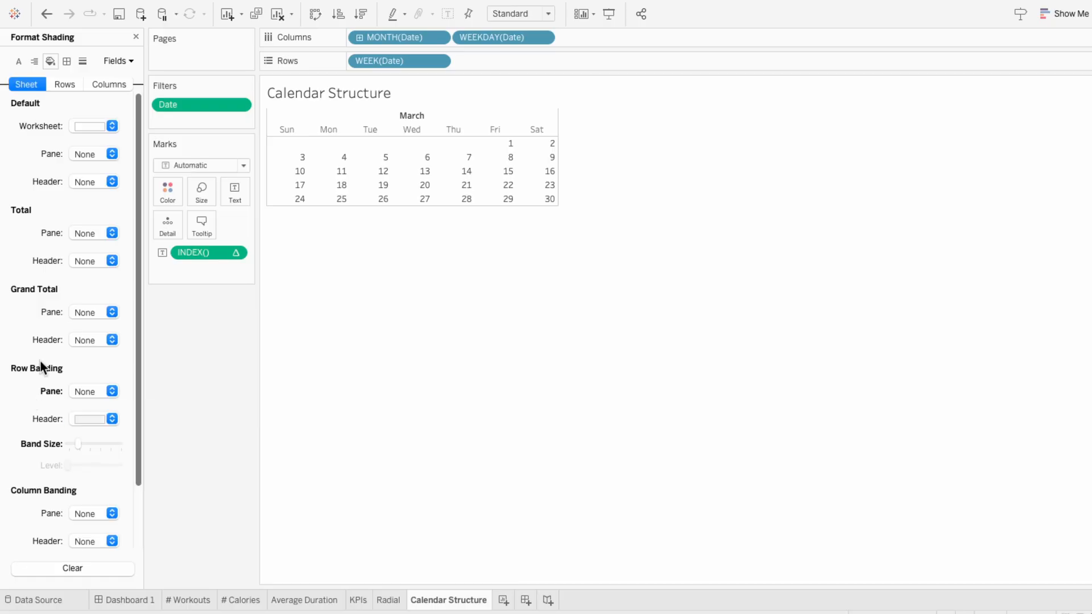
Step: Raise the row and column divider levels to maximum and set the column divider's header border to None
left_click(67, 63)
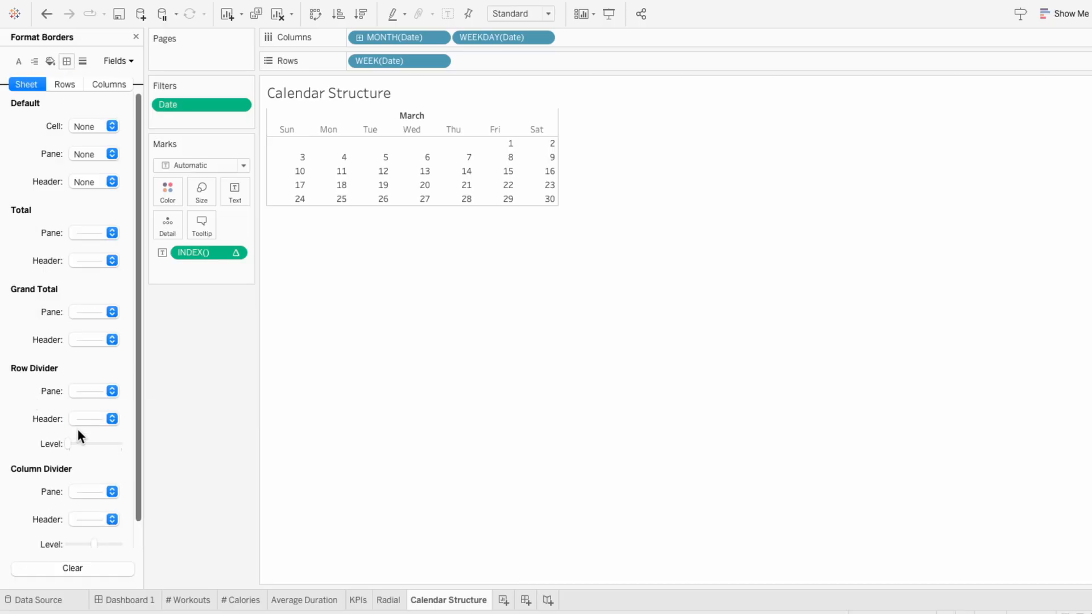
left_click_drag(83, 442, 134, 444)
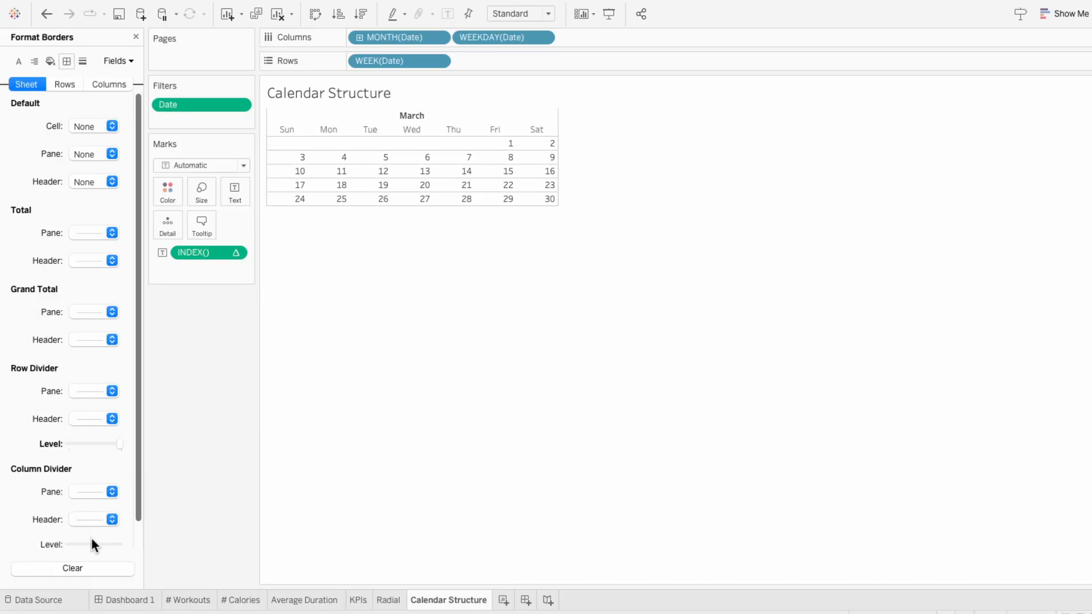
left_click(121, 545)
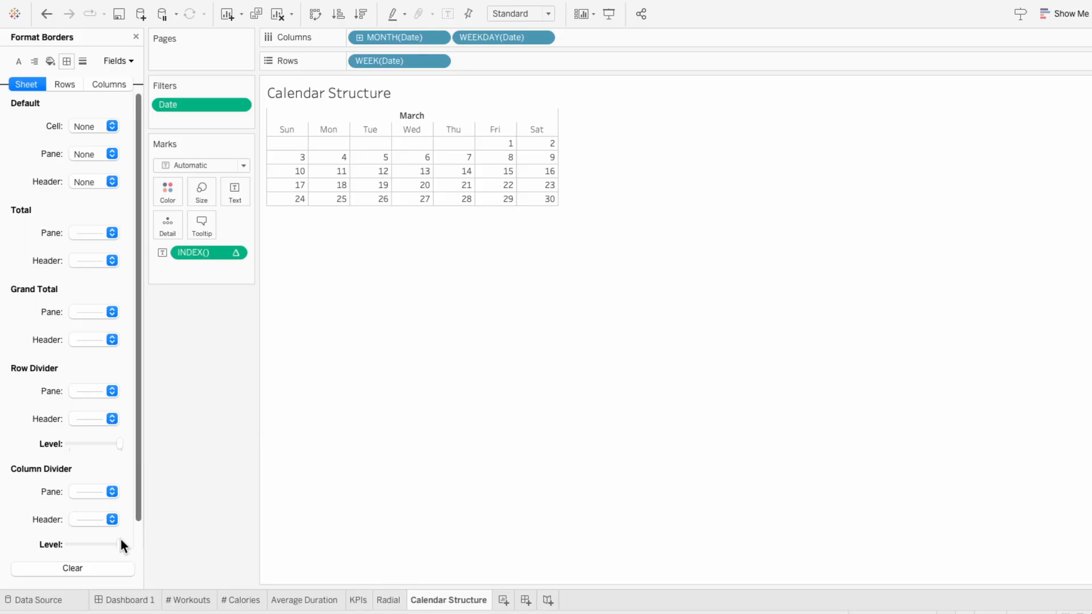
left_click(86, 519)
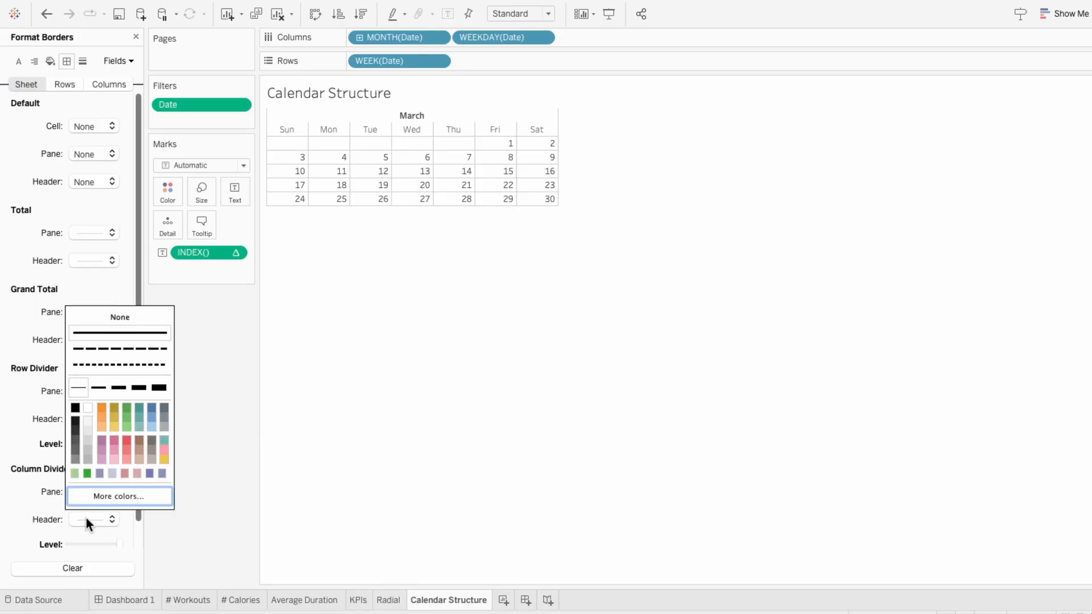
left_click(83, 320)
left_click(411, 309)
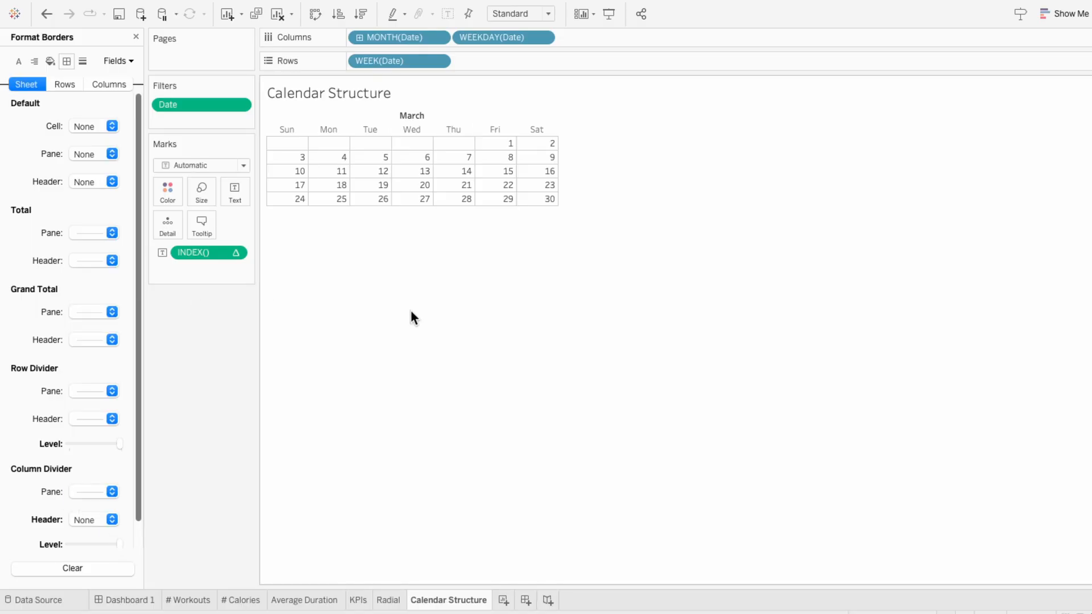
Step: Increase the calendar's row height until the day cells are roughly square, and finish formatting
left_click_drag(394, 206, 389, 327)
left_click(136, 37)
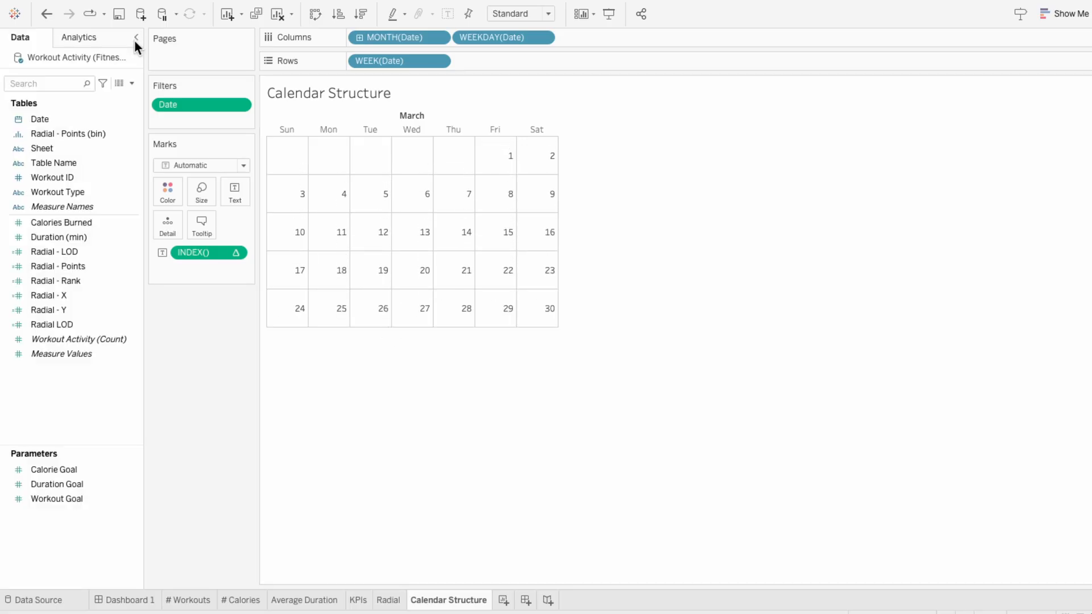
Step: Align the calendar's day numbers to the left horizontally and to the top vertically within their cells
left_click(228, 196)
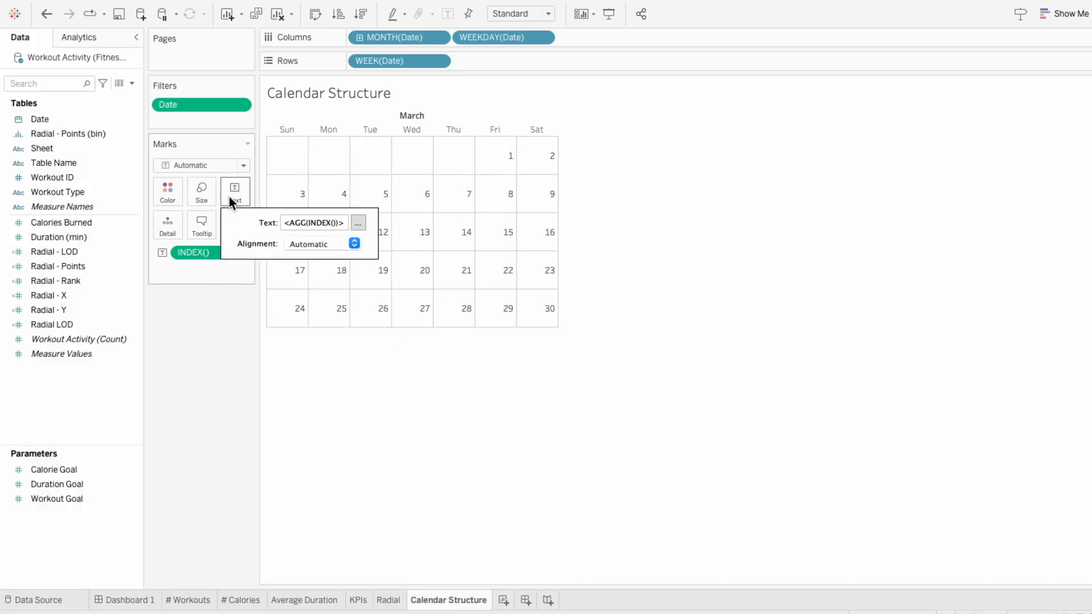
left_click(341, 243)
left_click(300, 310)
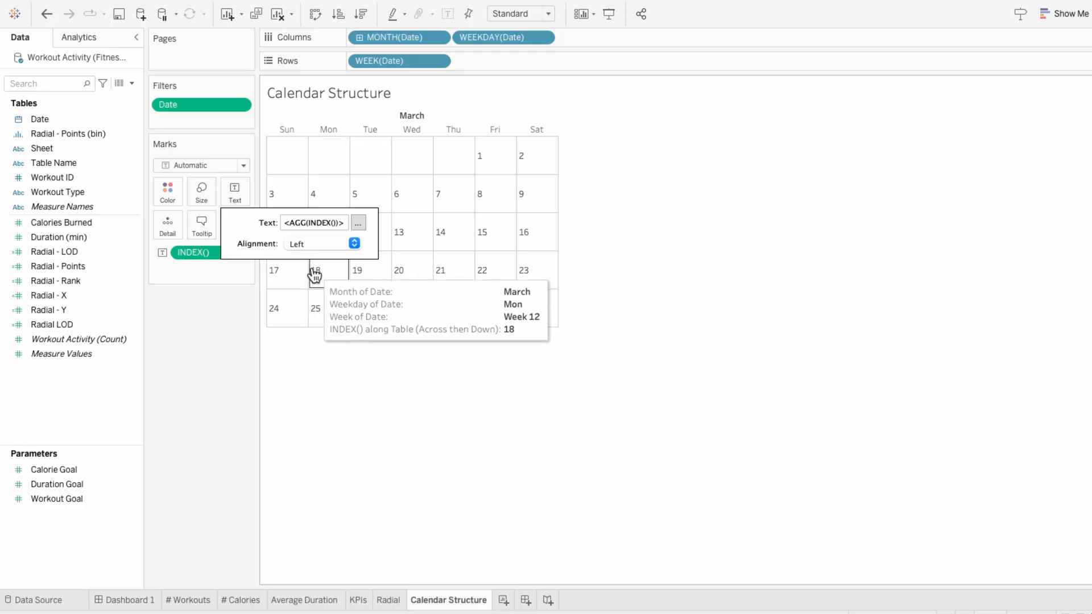
left_click(312, 246)
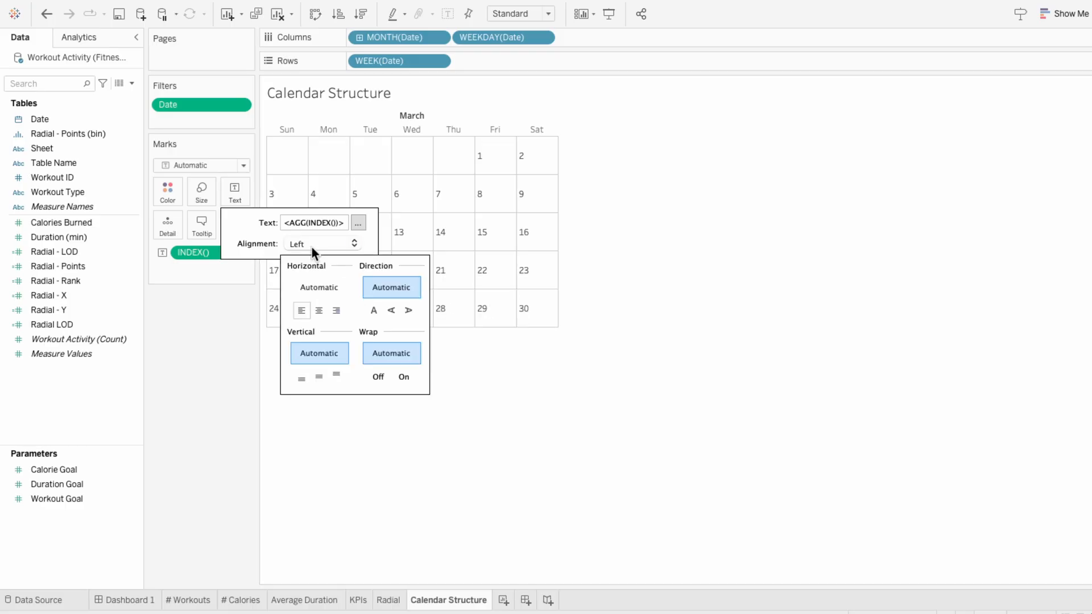
left_click(333, 373)
left_click(333, 374)
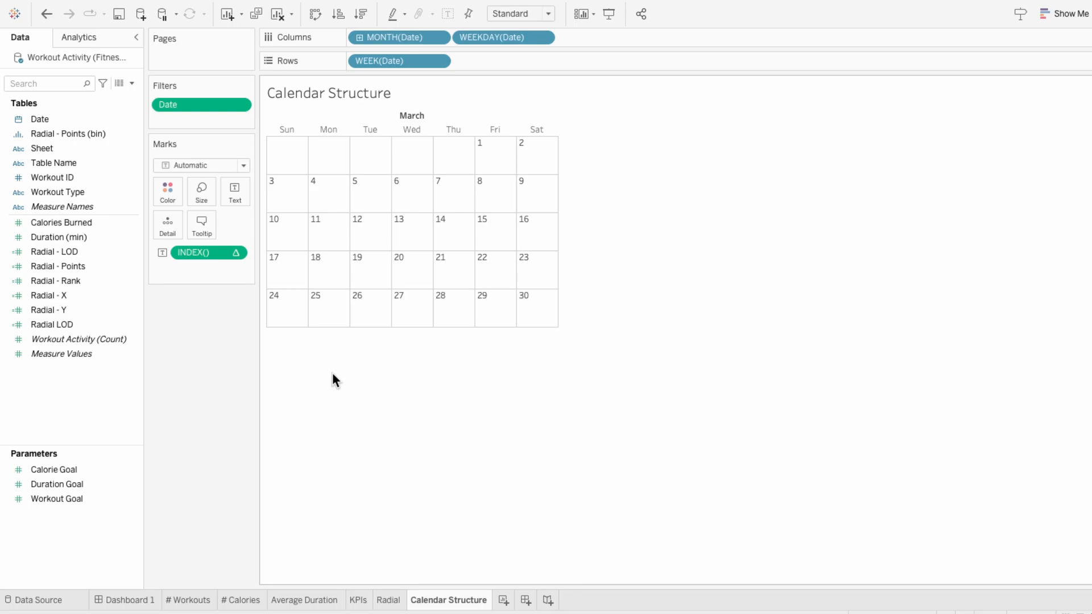
Step: Try marking individual workouts with Workout ID as detail in place of INDEX(), without missing dates, and undo the changes
mouse_move(68, 223)
left_mouse_down()
mouse_move(120, 228)
mouse_move(188, 280)
left_mouse_up()
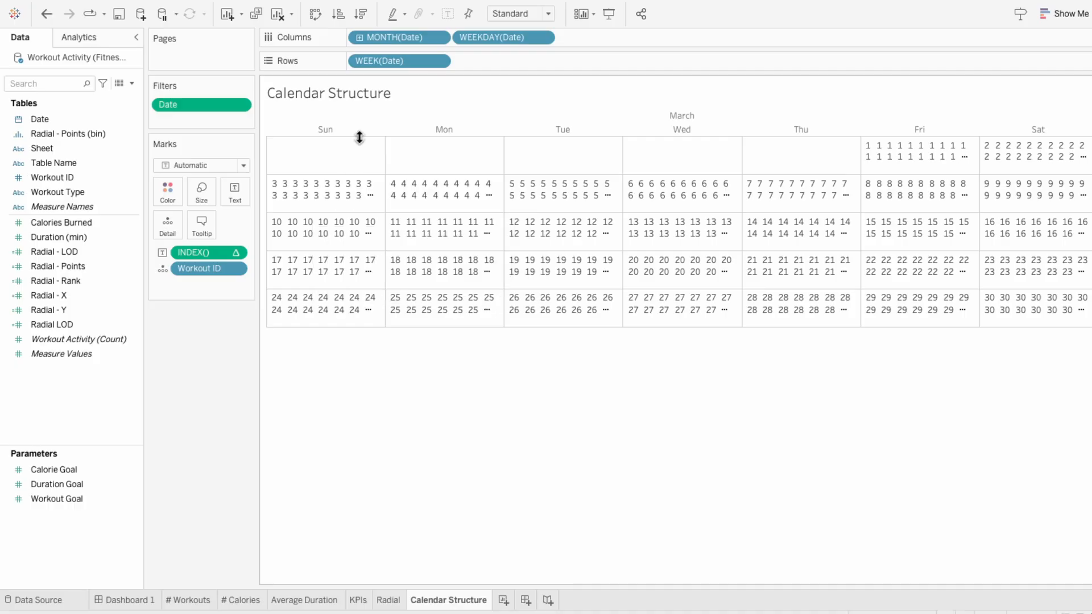
right_click(365, 61)
left_click(387, 193)
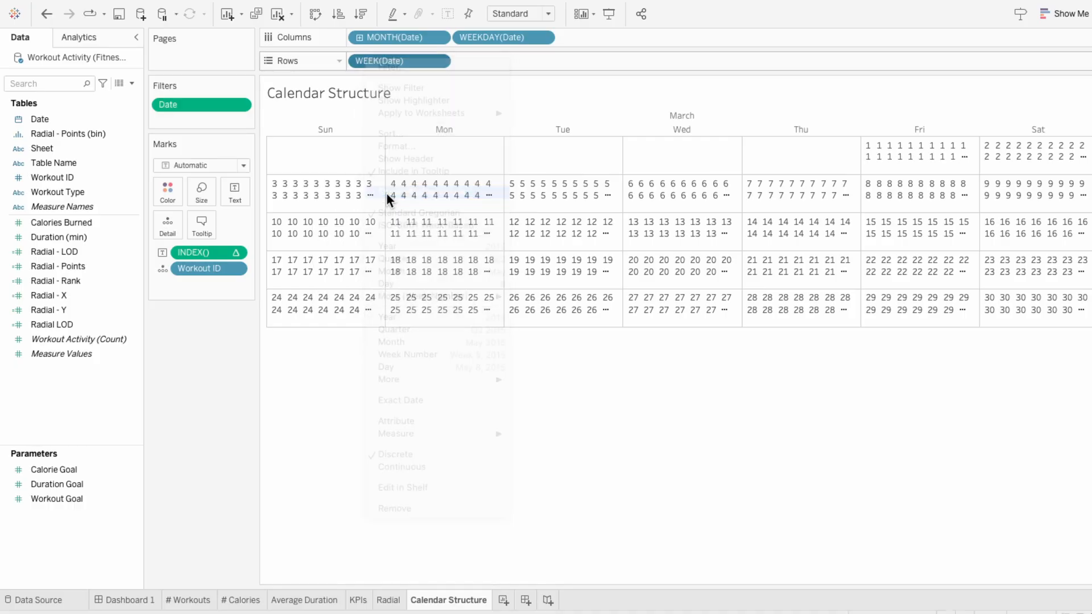
right_click(175, 252)
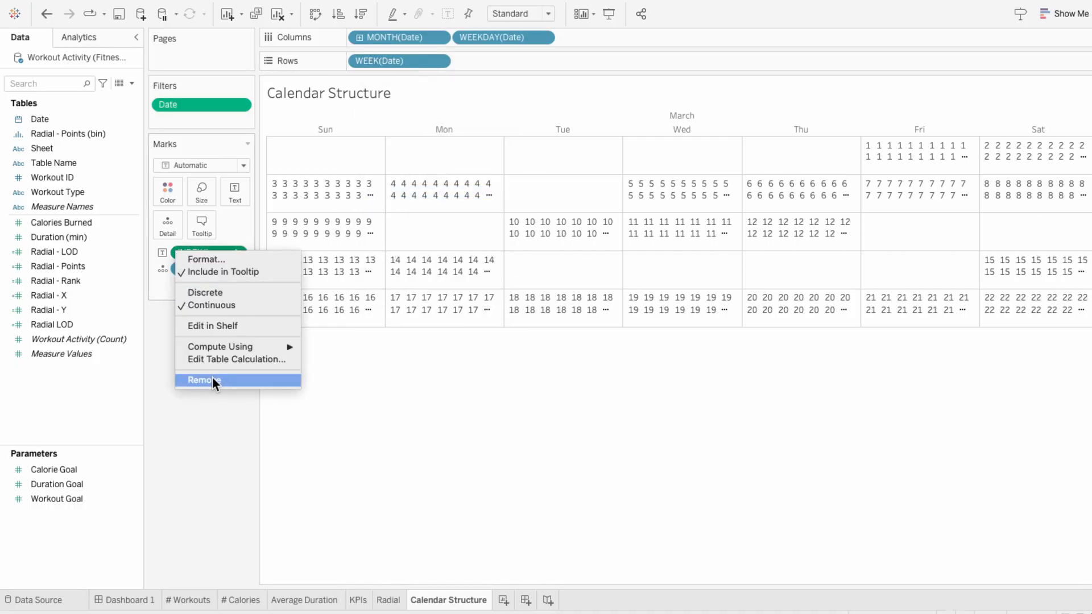
left_click(213, 377)
mouse_move(751, 225)
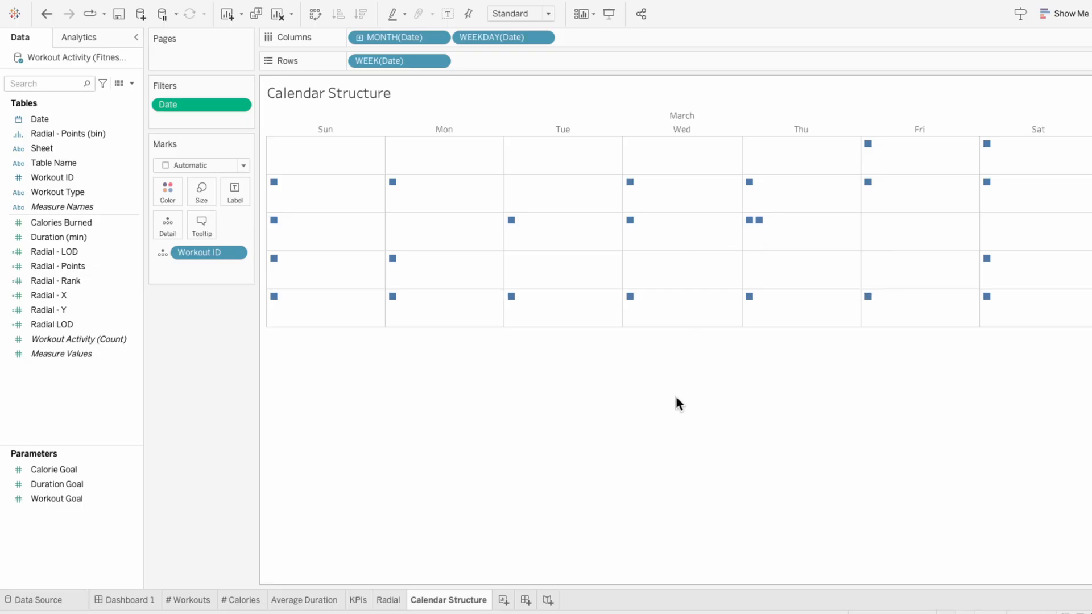
key("super+z")
key("super+z")
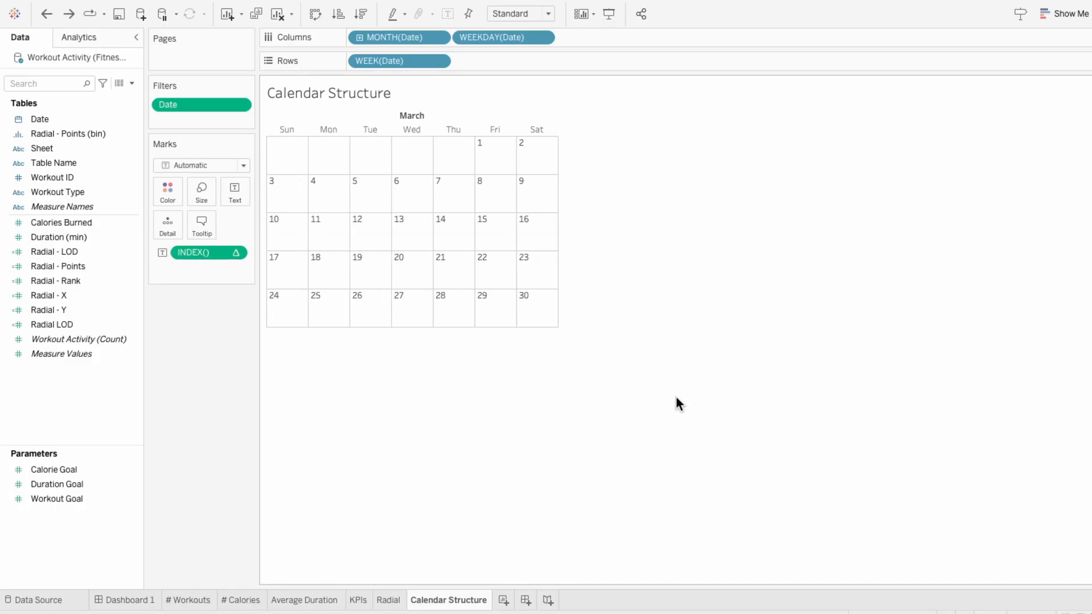
Step: Duplicate the Calendar Structure sheet and rename the copy Calendar Content
right_click(442, 607)
left_click(467, 480)
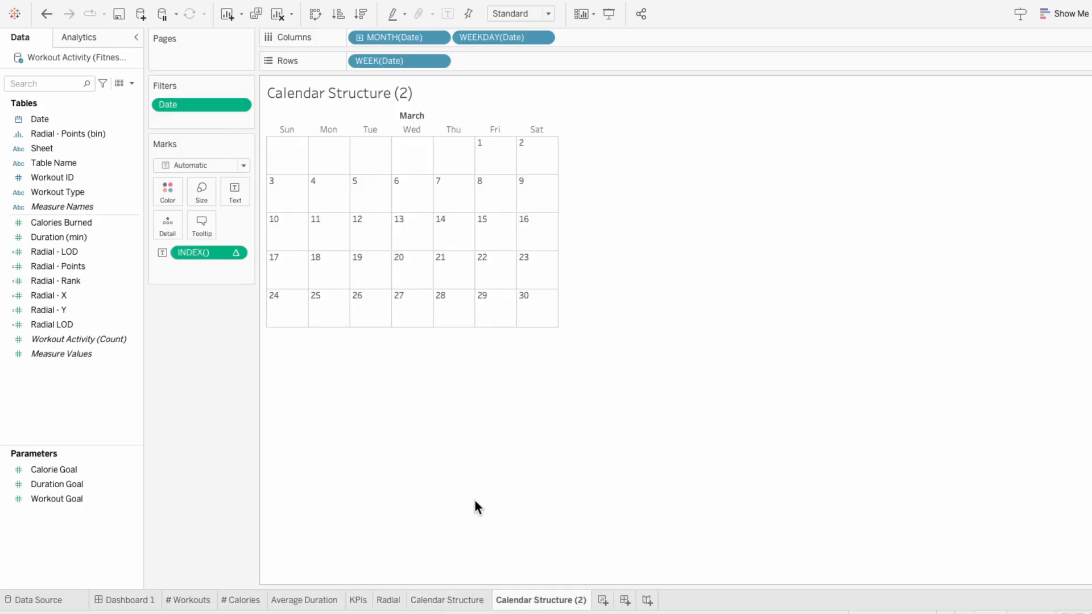
double_click(533, 600)
left_click_drag(533, 600, 606, 600)
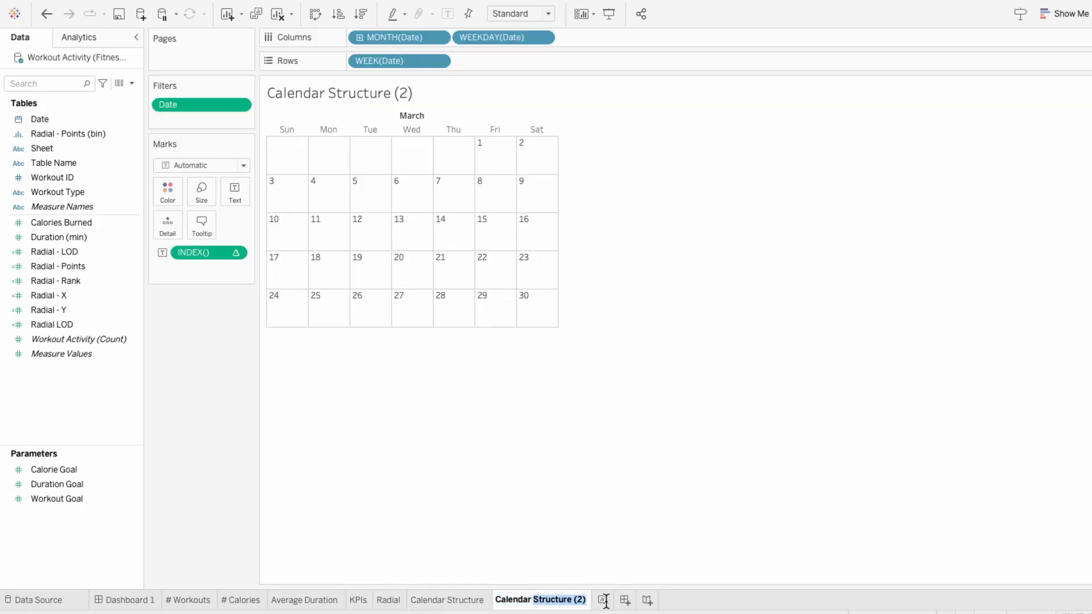
type("Conten")
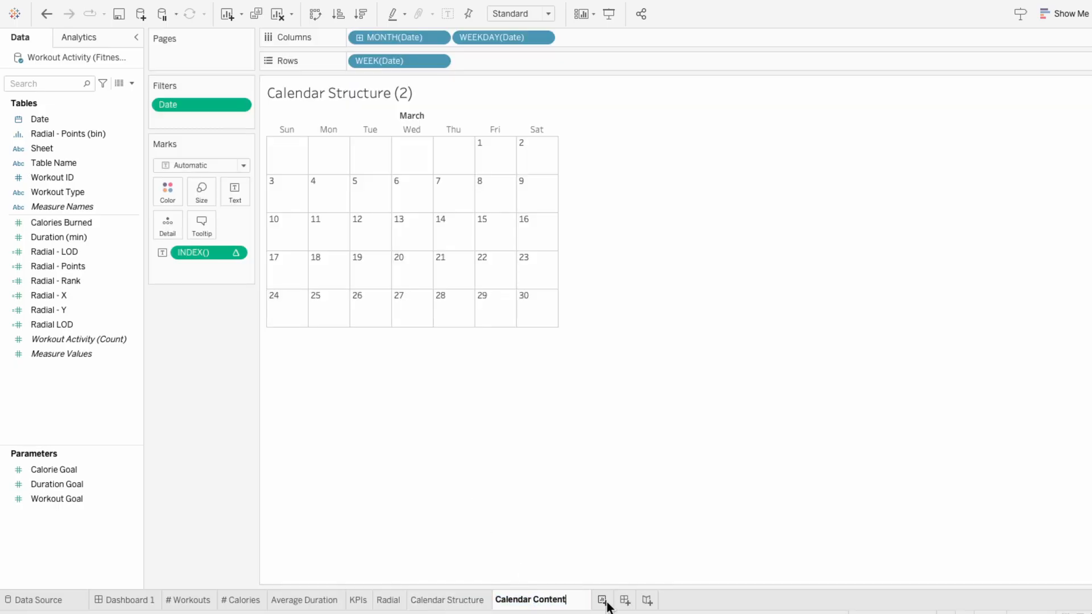
key("Return")
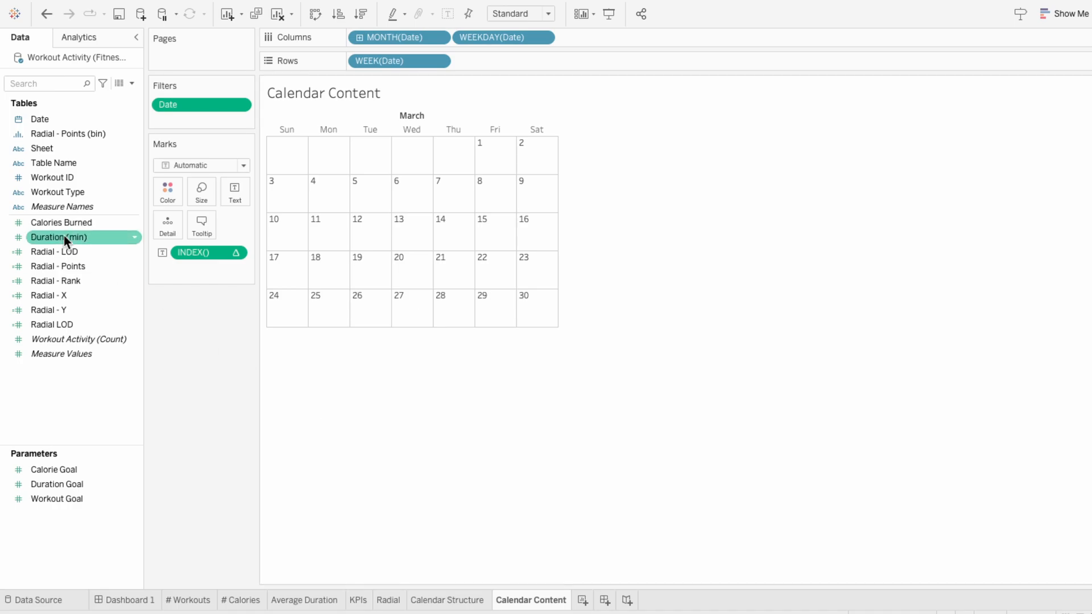
Step: Replace INDEX() with Workout ID as mark detail and turn off missing values for the week date field
left_click_drag(53, 178, 168, 271)
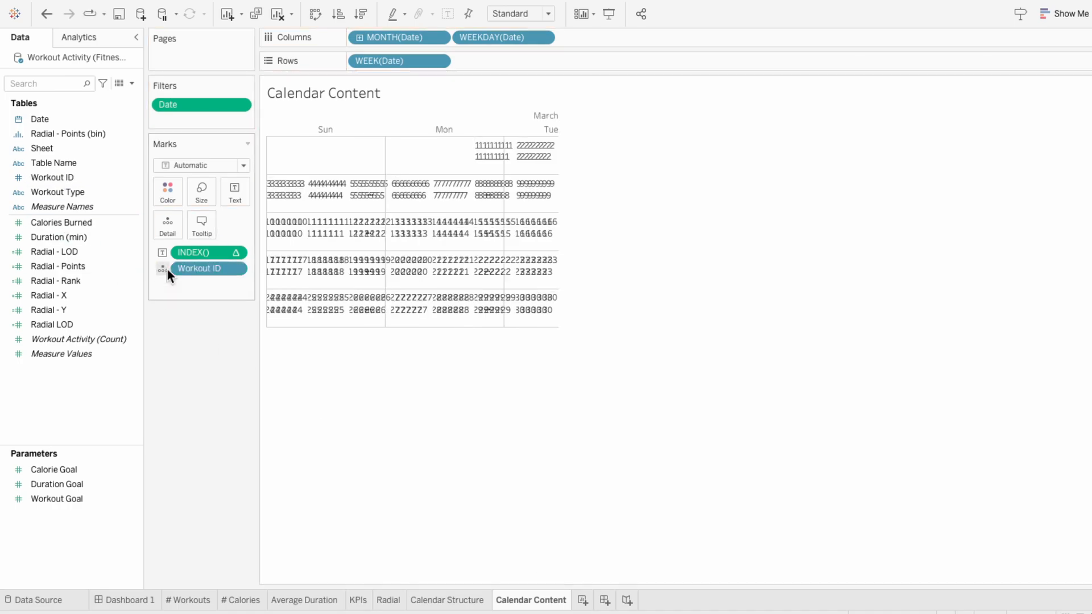
right_click(365, 59)
left_click(390, 191)
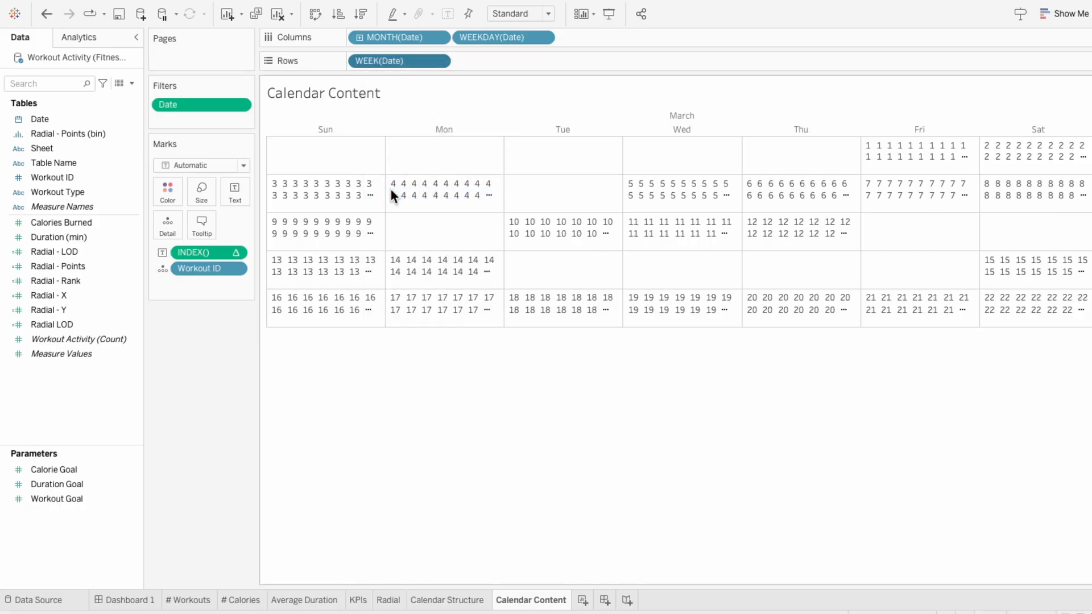
right_click(219, 248)
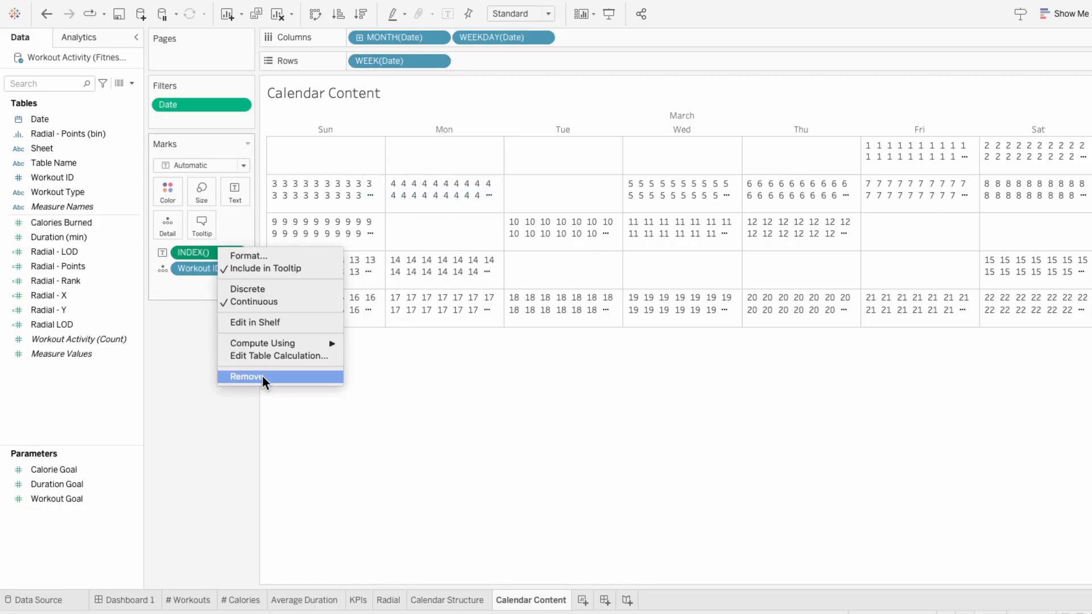
left_click(262, 376)
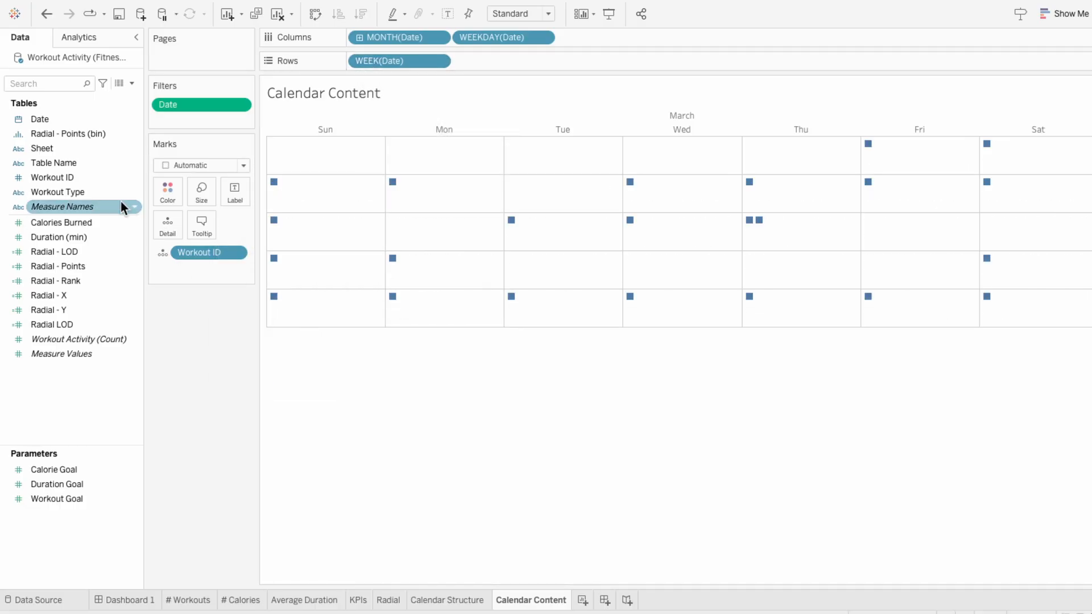
Step: Add Workout Type to the marks and use it to color them
left_click_drag(114, 192, 211, 273)
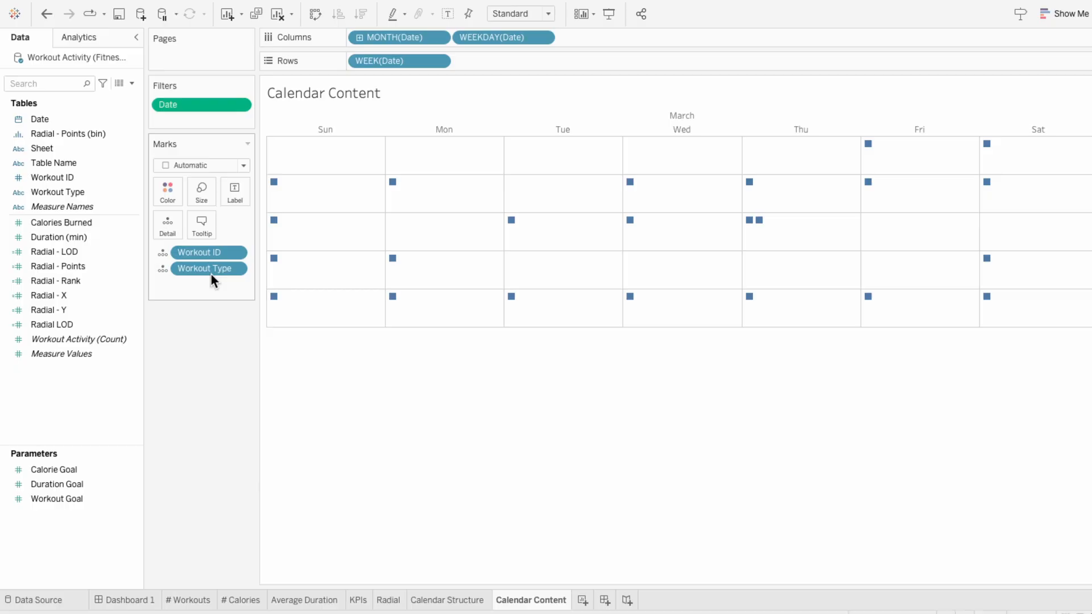
left_click(164, 270)
left_click(171, 284)
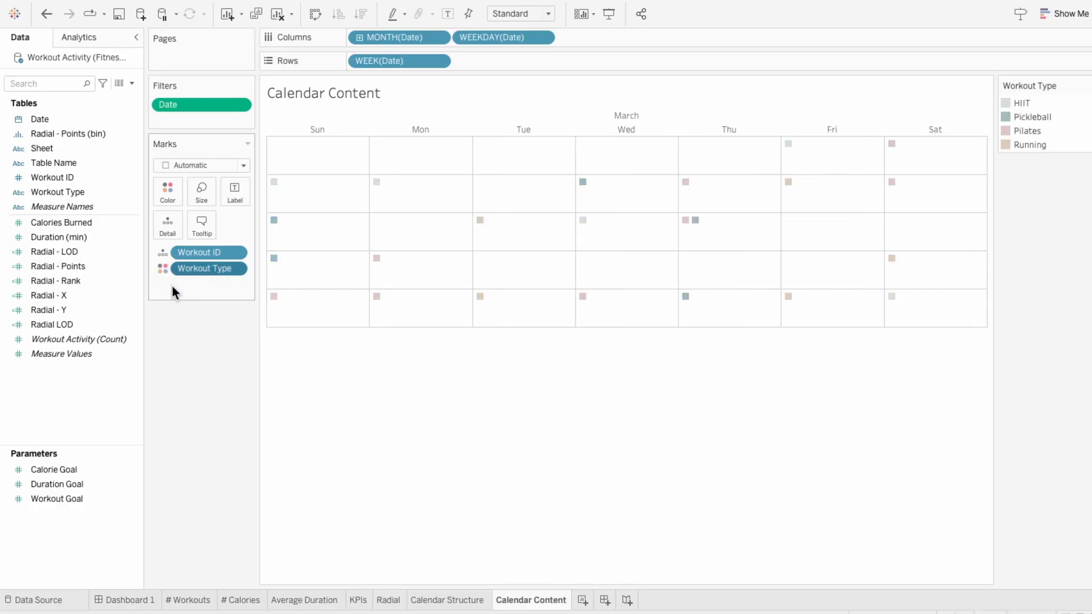
Step: Try Circle and Shape mark types, including Workout Type as the shape encoding, and return Workout Type to color
left_click(178, 166)
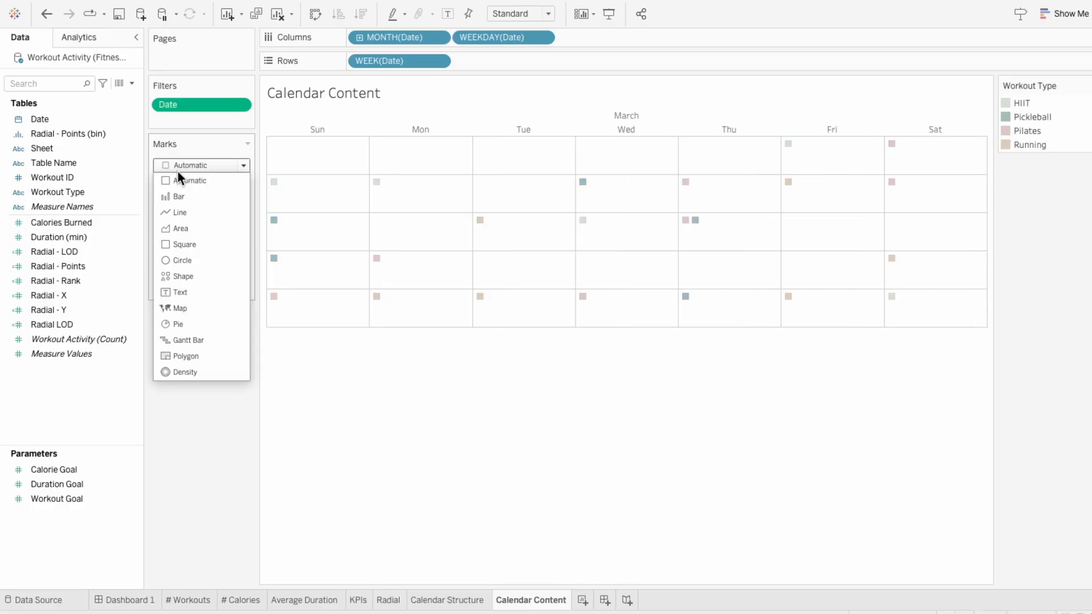
left_click(186, 259)
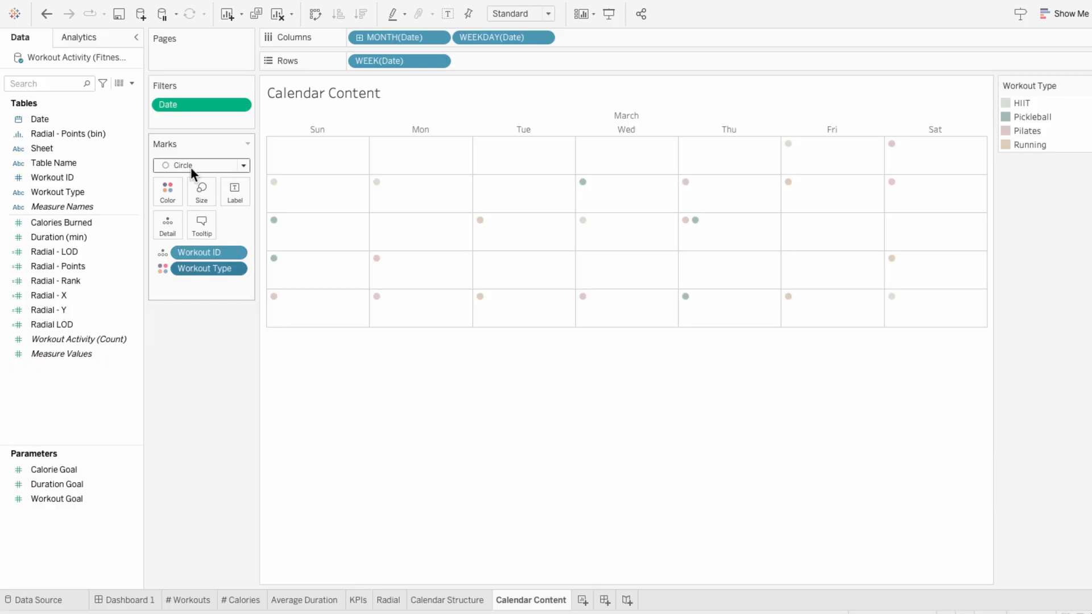
left_click(190, 166)
left_click(193, 275)
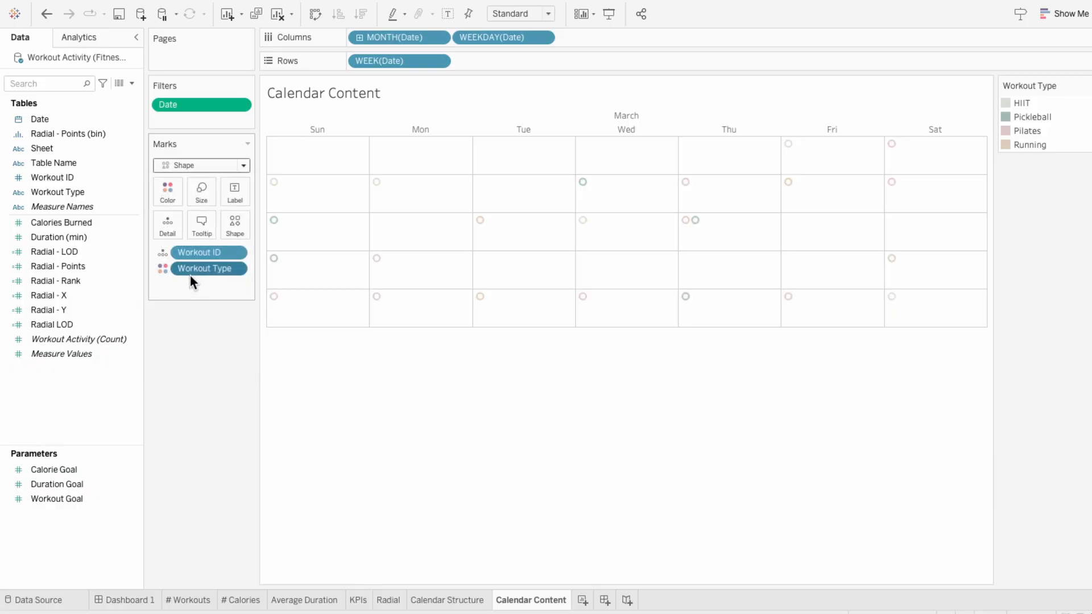
left_click(162, 271)
left_click(182, 354)
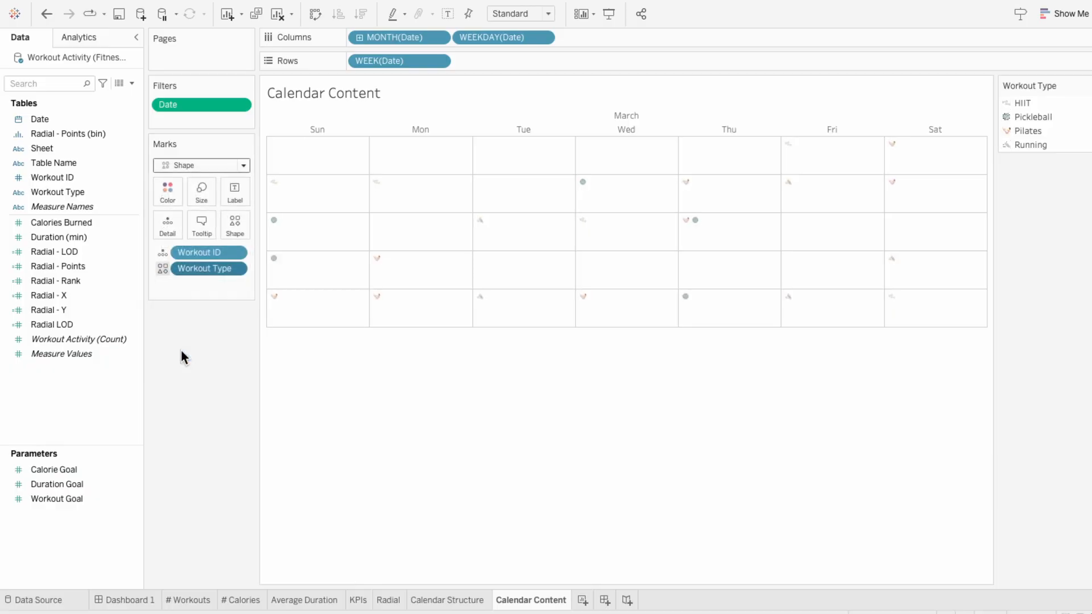
left_click(162, 269)
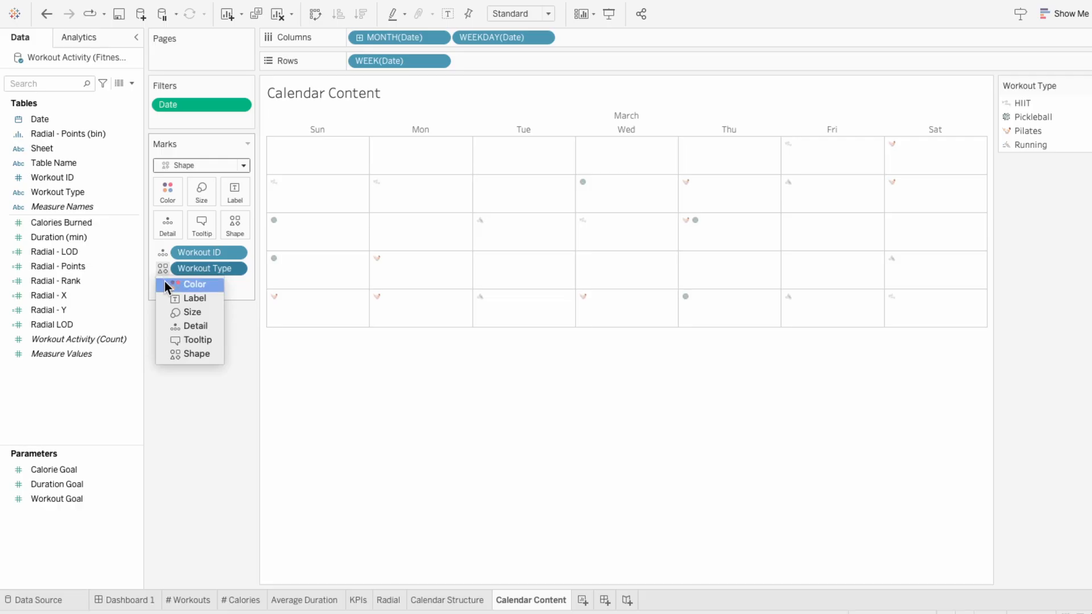
left_click(166, 283)
Step: Change the mark type to Pie and check the calendar day that has two workouts
left_click(183, 165)
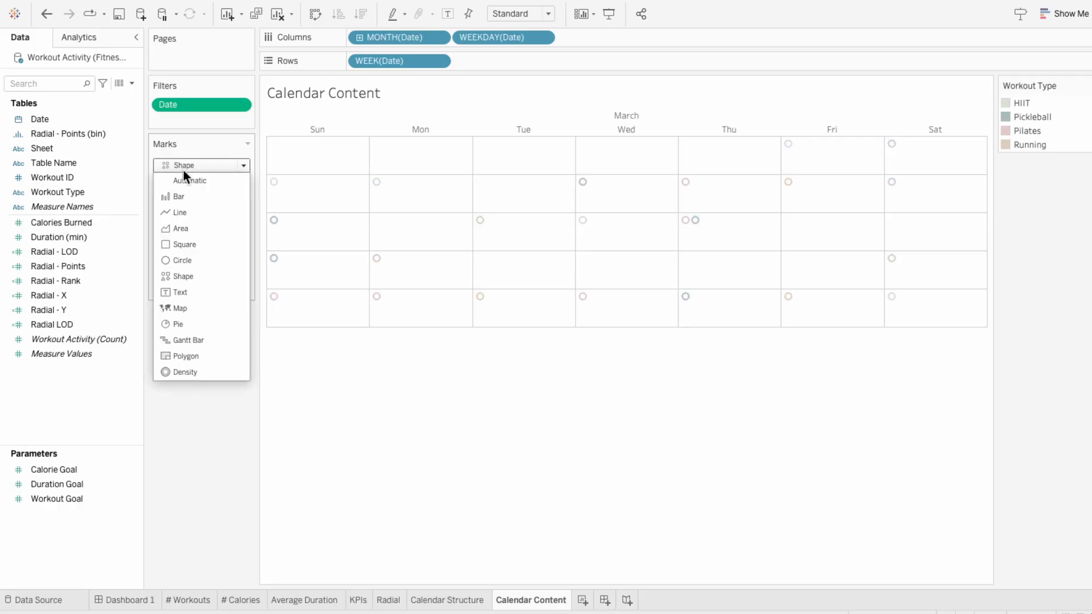
left_click(192, 322)
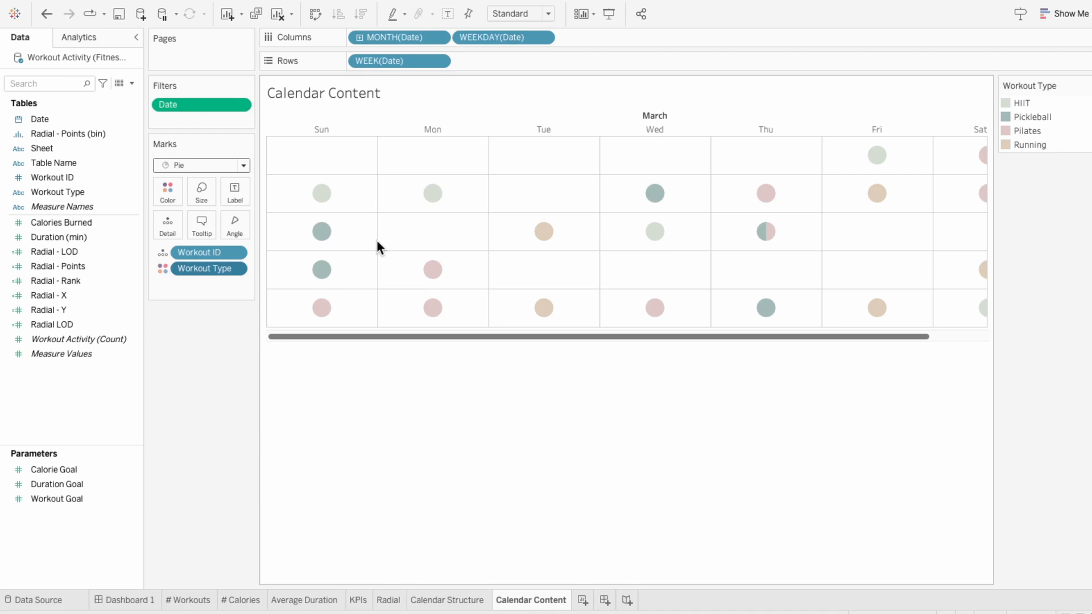
left_click_drag(425, 337, 627, 337)
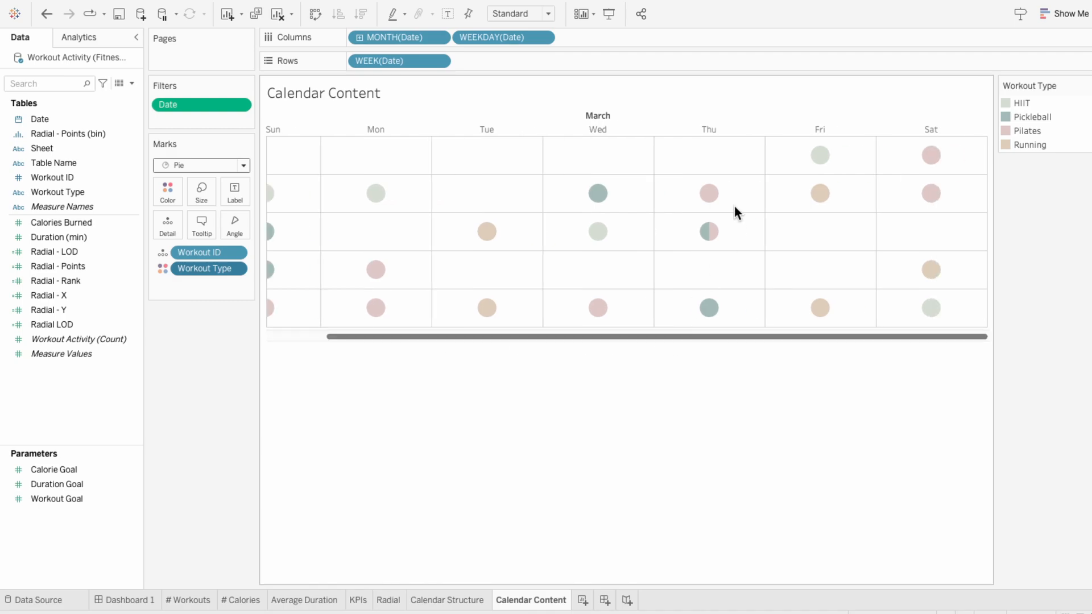
mouse_move(711, 236)
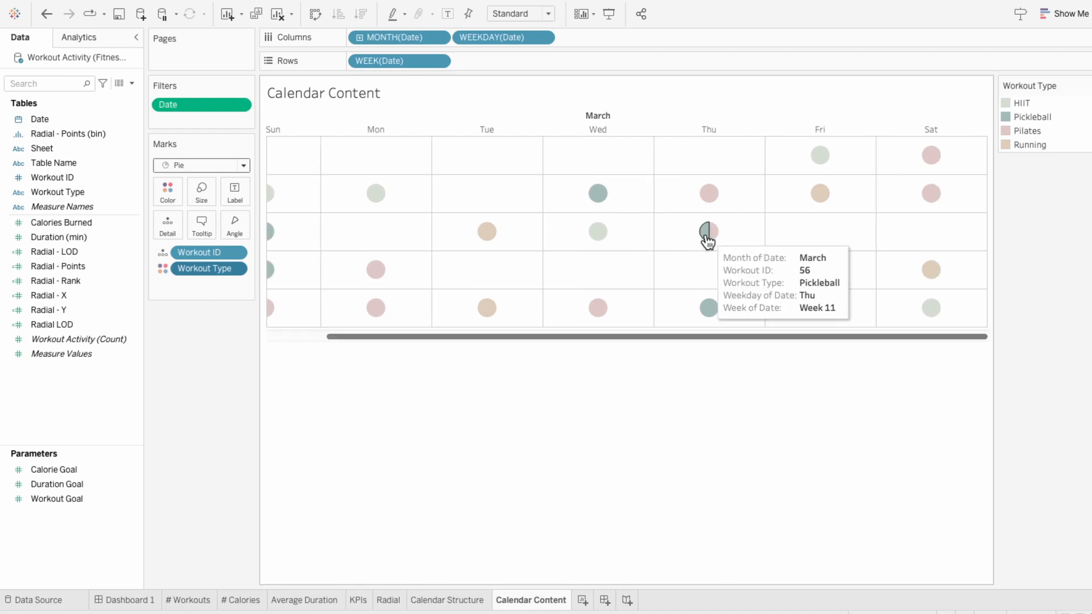
Step: Set the Date filter's relative anchor to 4/26/2024 and check the Friday with several workout types
right_click(222, 106)
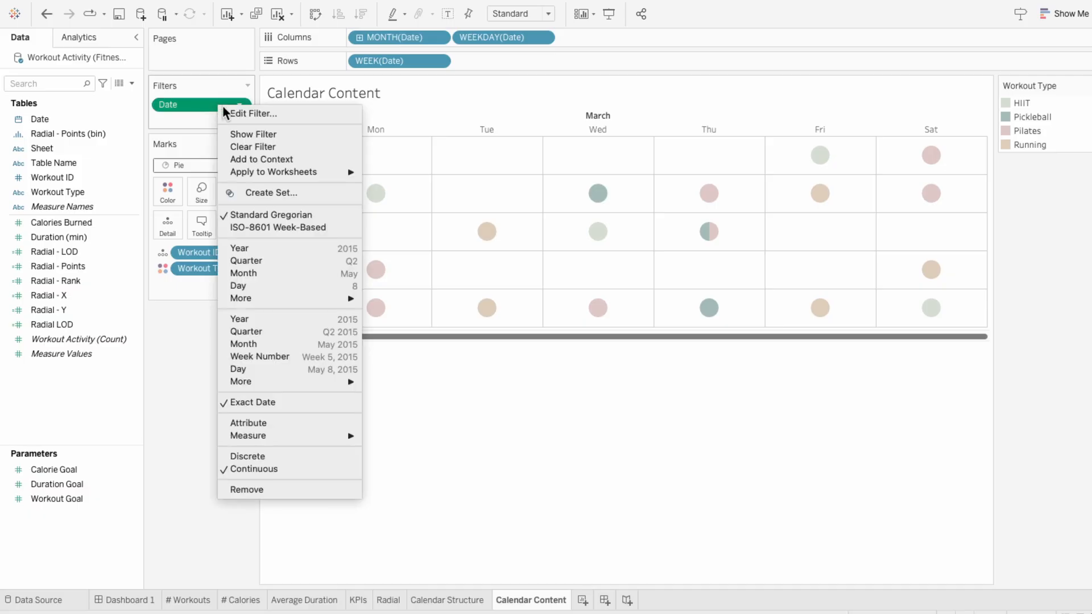
left_click(235, 111)
left_click(456, 380)
key("BackSpace")
type("4/26/2024")
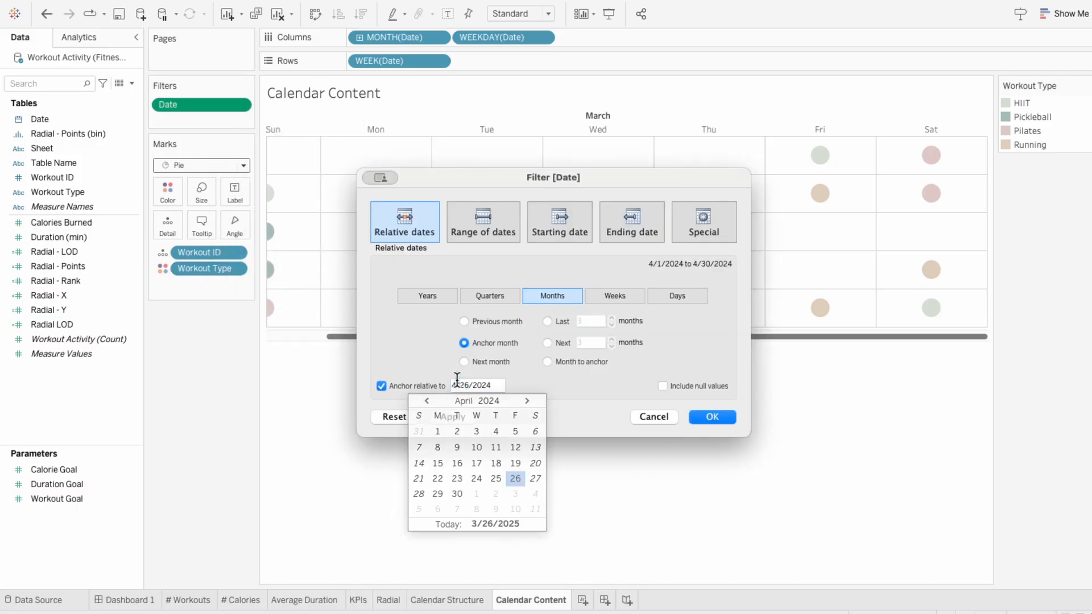
key("Return")
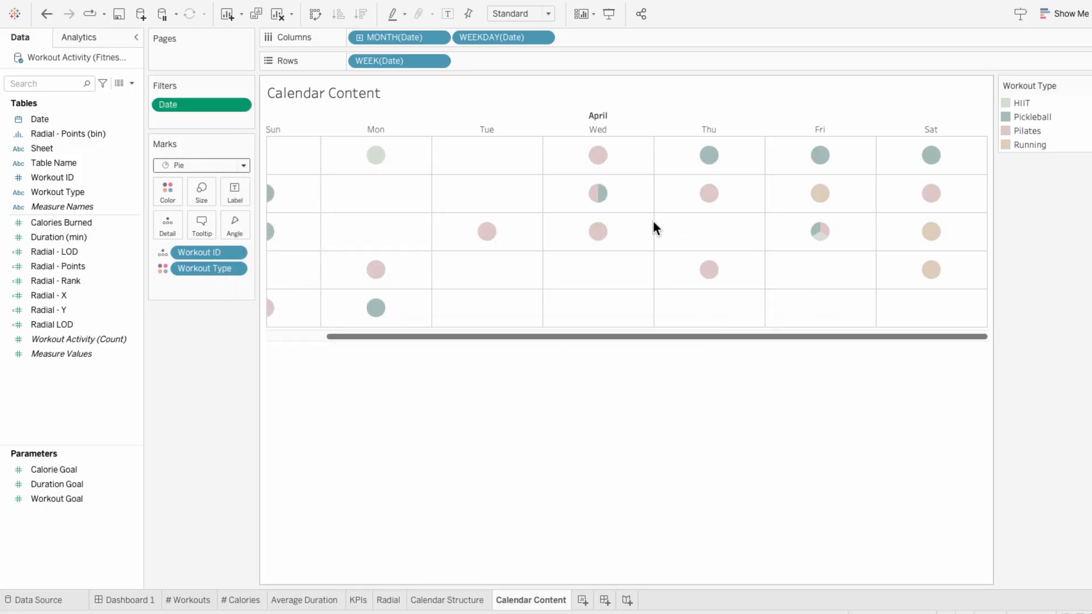
mouse_move(817, 238)
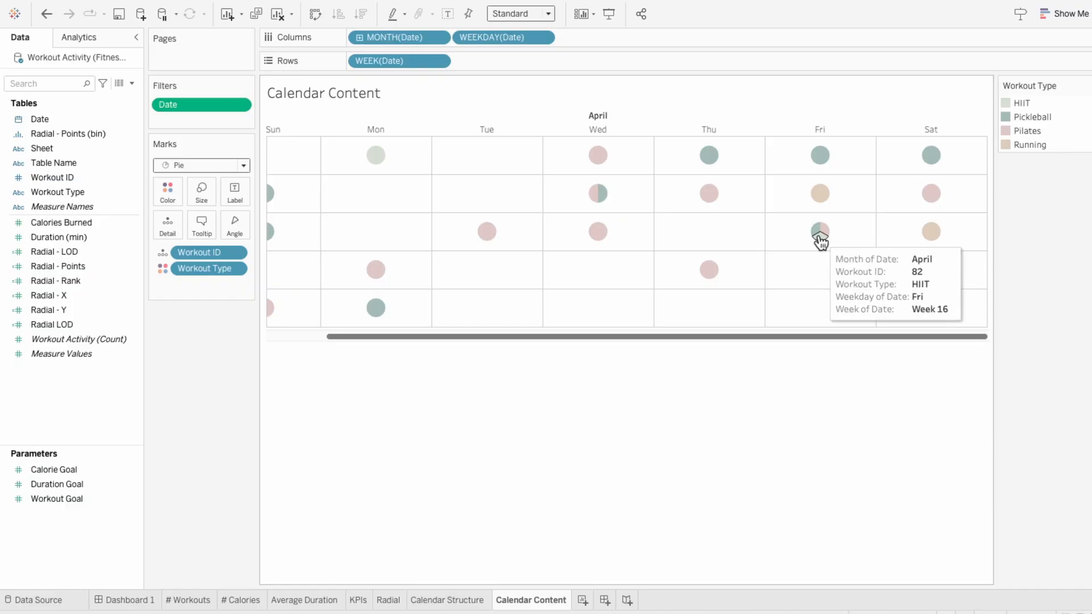
Step: Fit the calendar content to the entire view and hide its weekday and month headers
left_click(515, 15)
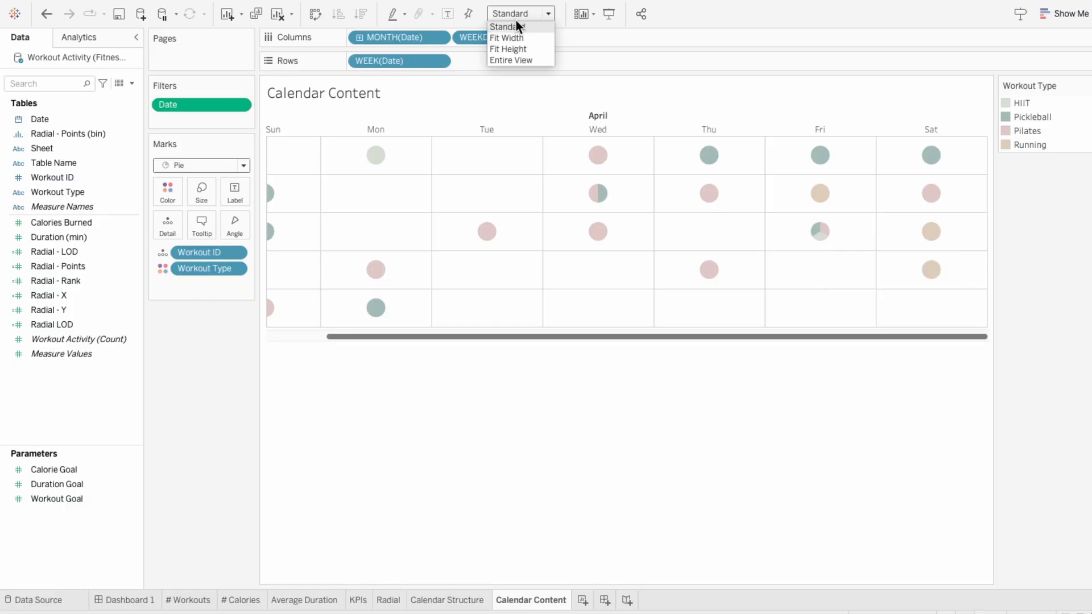
left_click(513, 60)
right_click(503, 128)
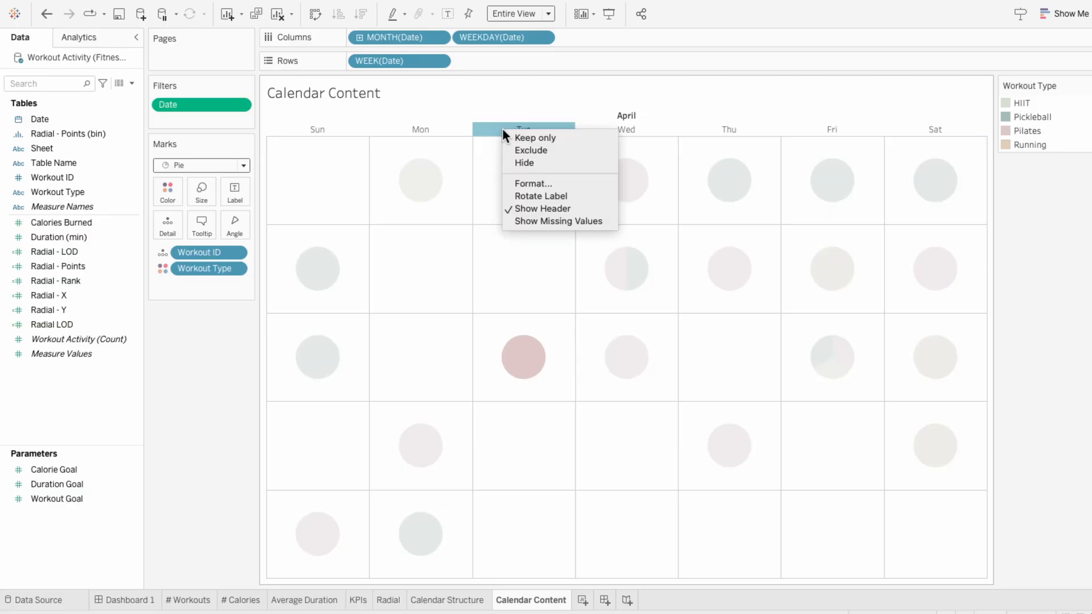
left_click(537, 208)
right_click(515, 116)
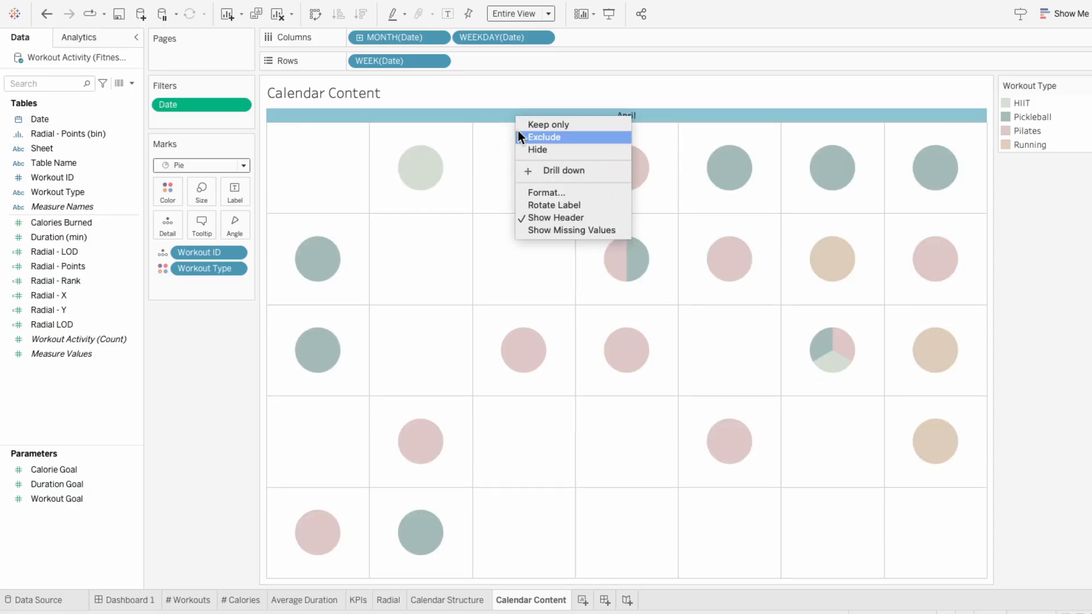
left_click(549, 218)
Step: Set the Calendar Content worksheet shading to None
right_click(508, 234)
left_click(529, 288)
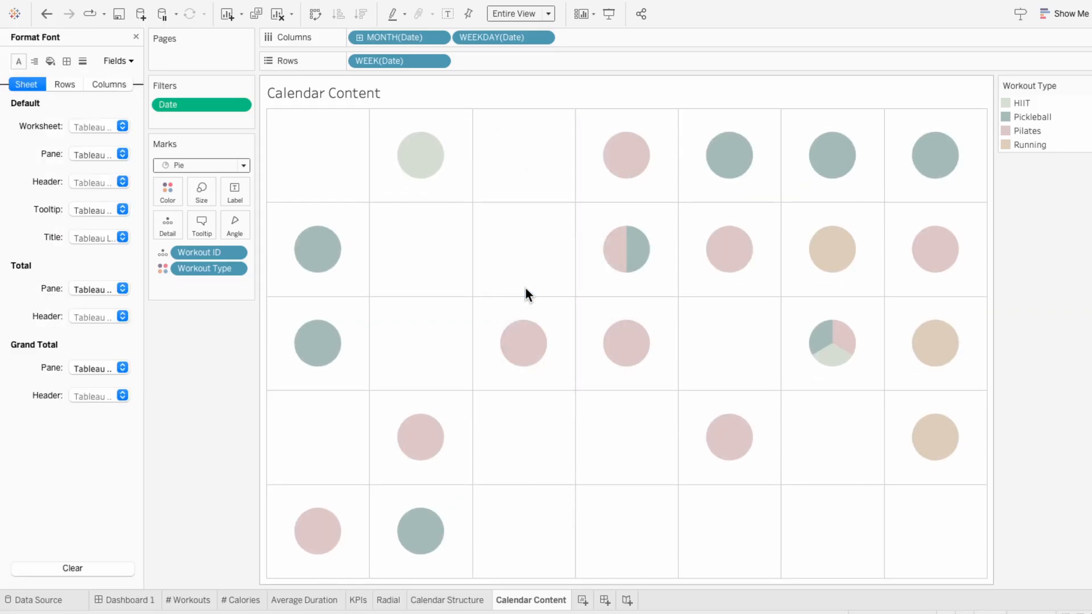
left_click(51, 62)
left_click(90, 126)
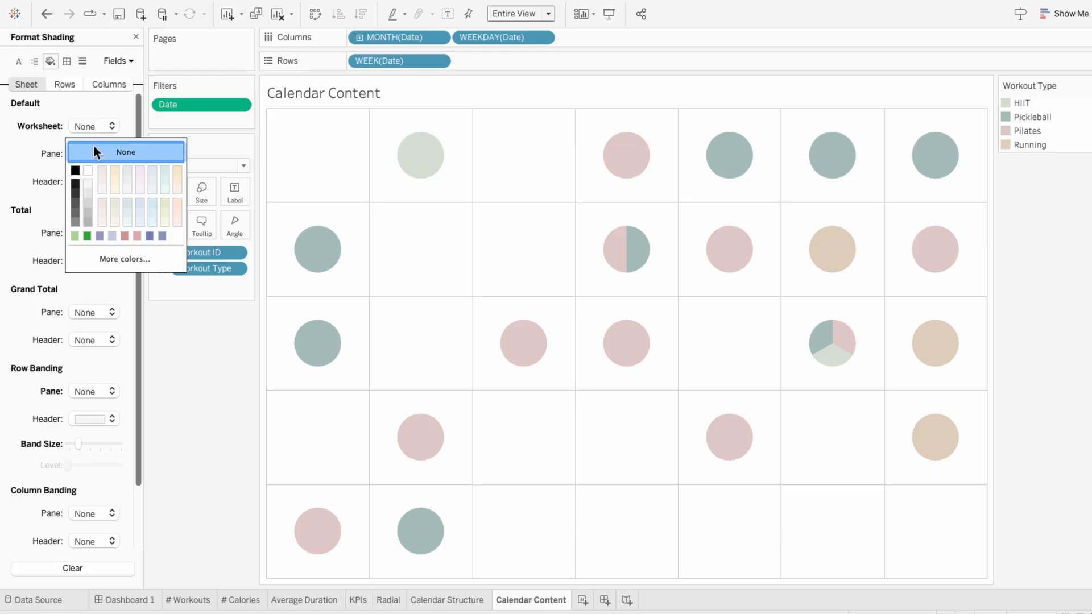
left_click(29, 128)
Step: Set the pane borders of the row and column dividers to None on the Calendar Content sheet
left_click(67, 61)
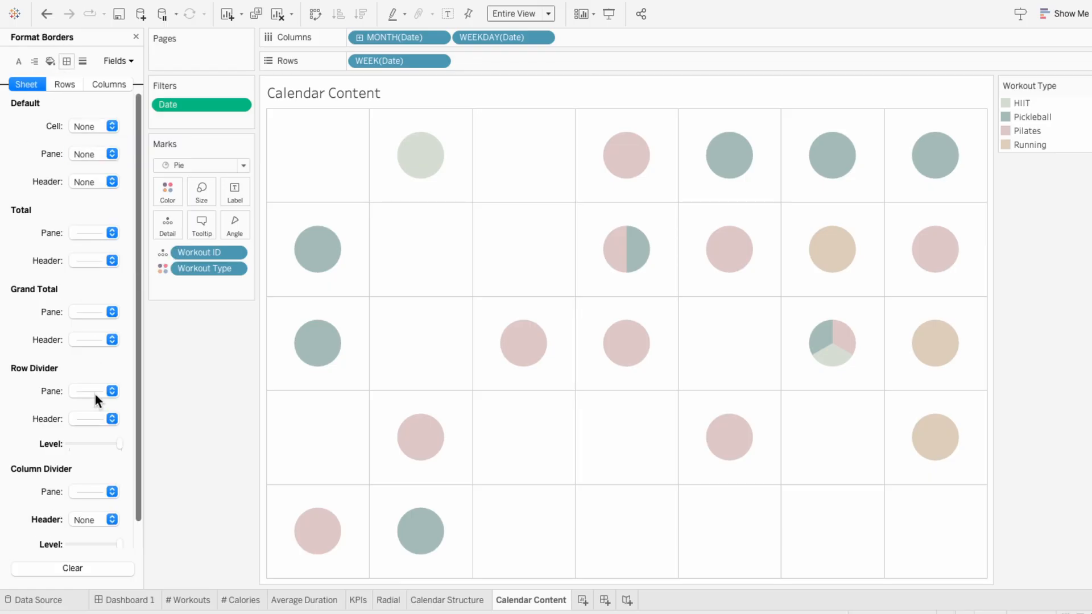
left_click(94, 392)
left_click(95, 416)
left_click(84, 493)
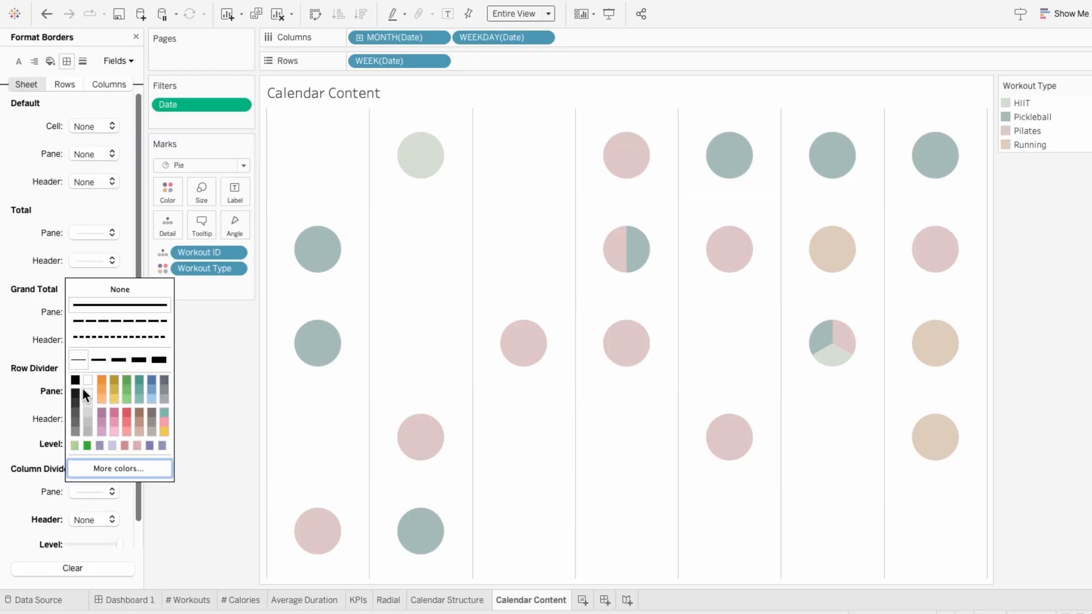
left_click(80, 294)
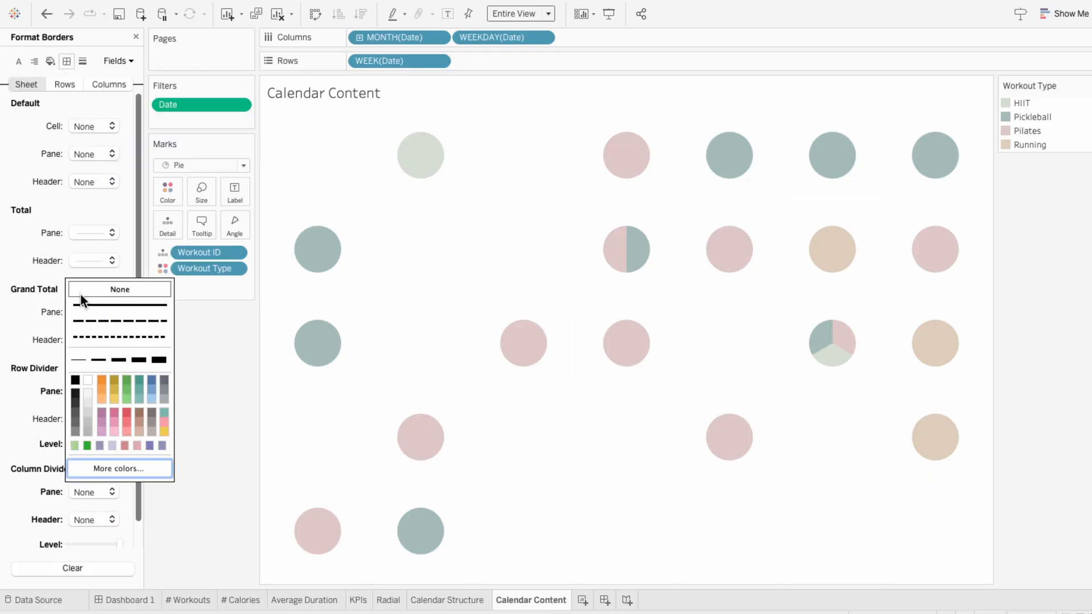
left_click(135, 37)
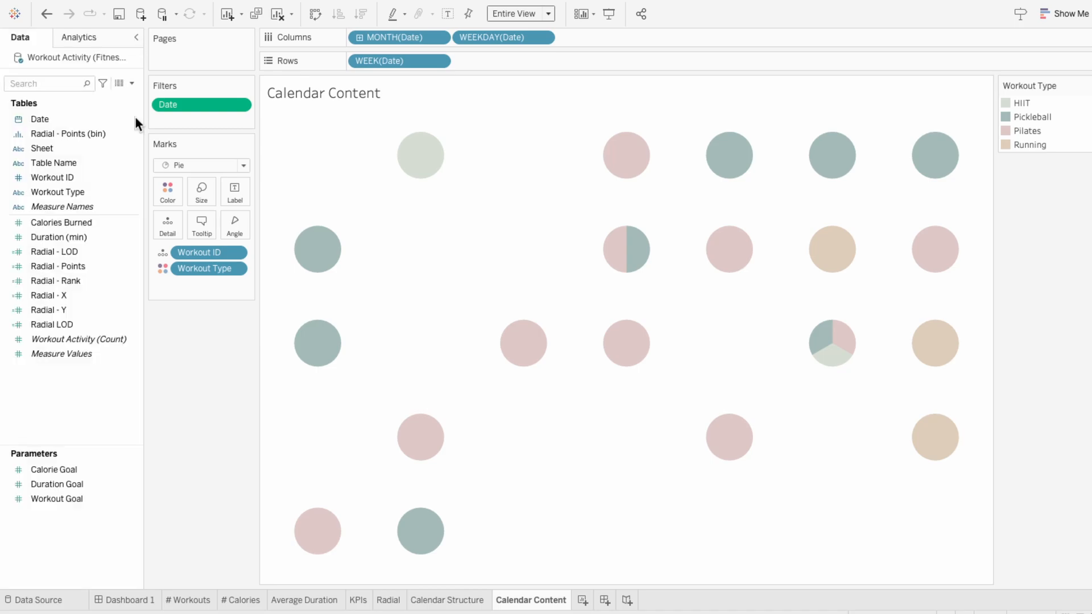
Step: Add the Calendar Structure and Calendar Content sheets to Dashboard 1 as floating objects and hide both titles
left_click(114, 600)
left_click_drag(50, 267, 797, 321)
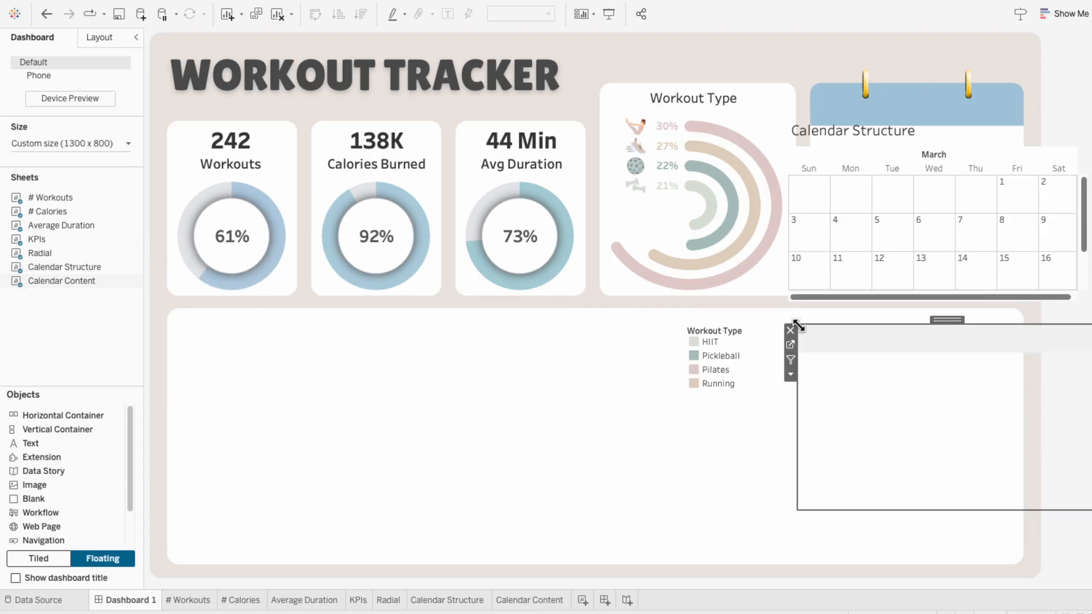
right_click(805, 132)
left_click(828, 160)
right_click(824, 338)
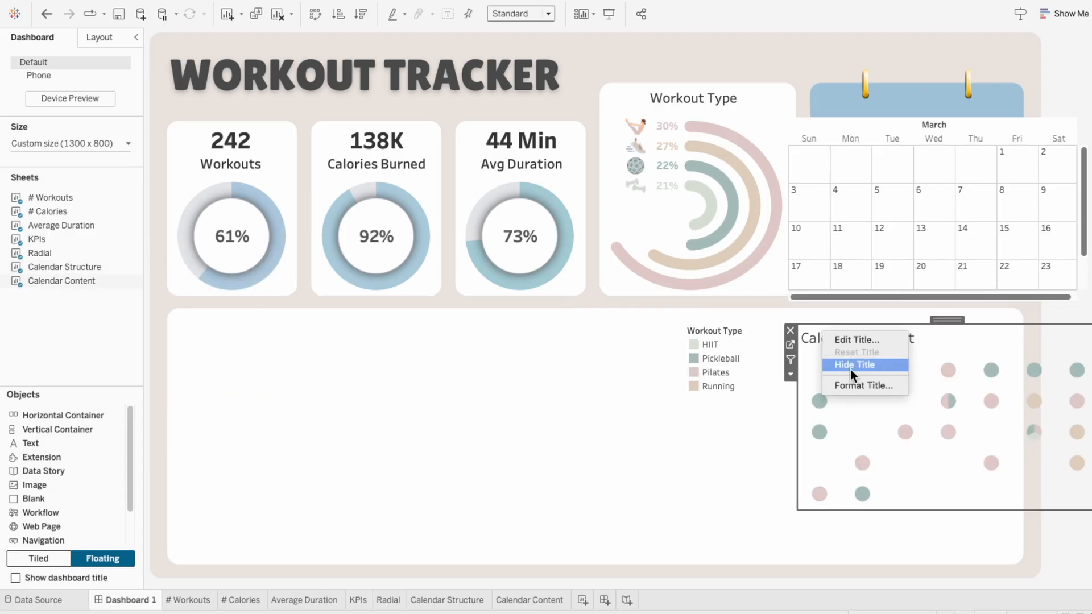
left_click(851, 365)
Step: Fit the floating Calendar Structure sheet to the entire view
left_click(800, 155)
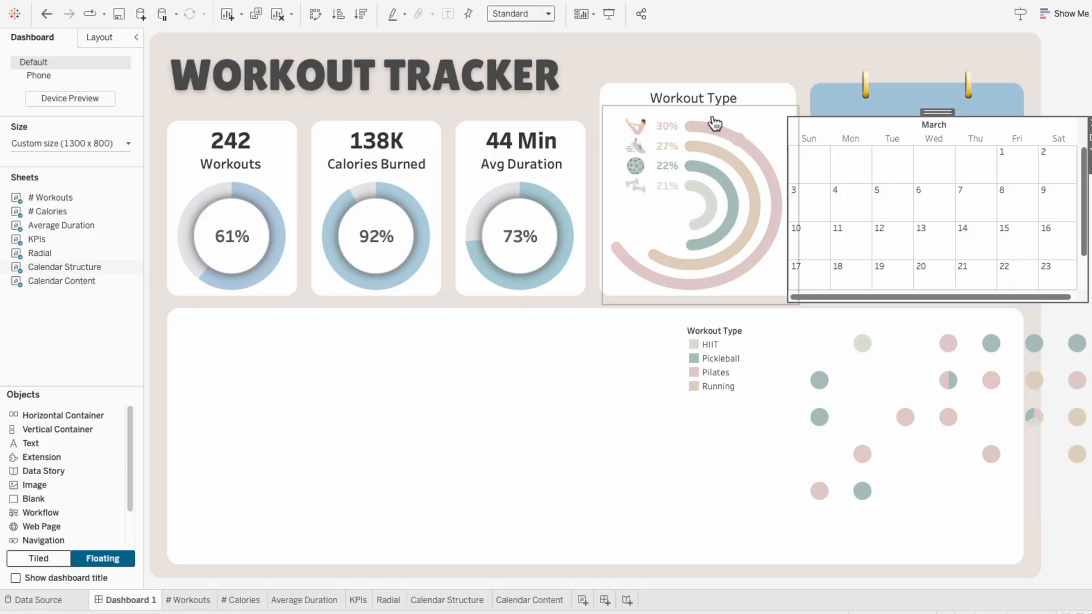
left_click(501, 12)
left_click(504, 61)
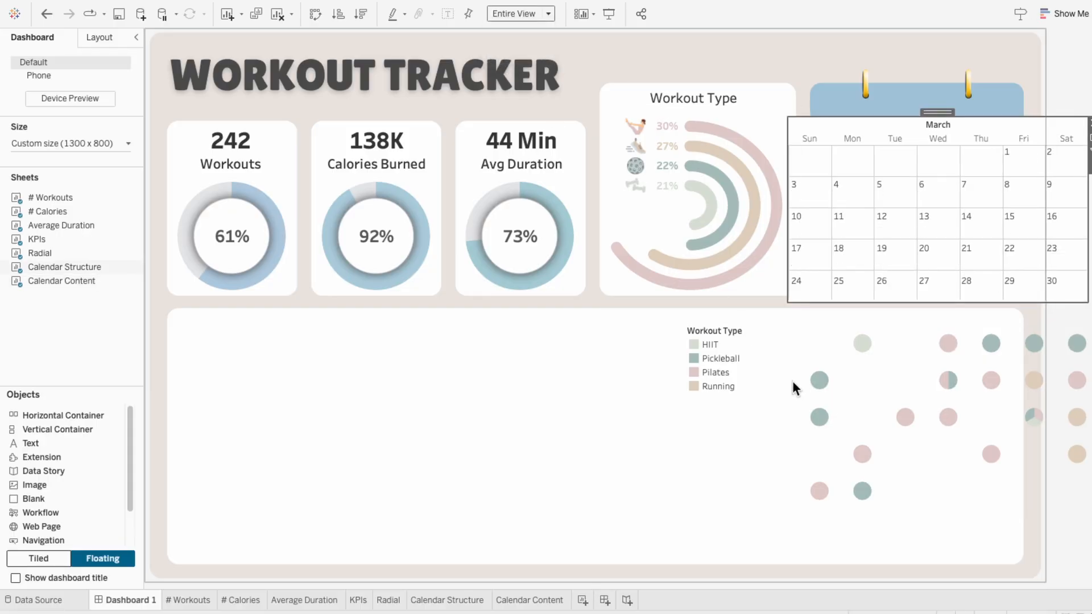
Step: Move and resize the Calendar Structure sheet to fill the blue-topped calendar card
left_click(839, 351)
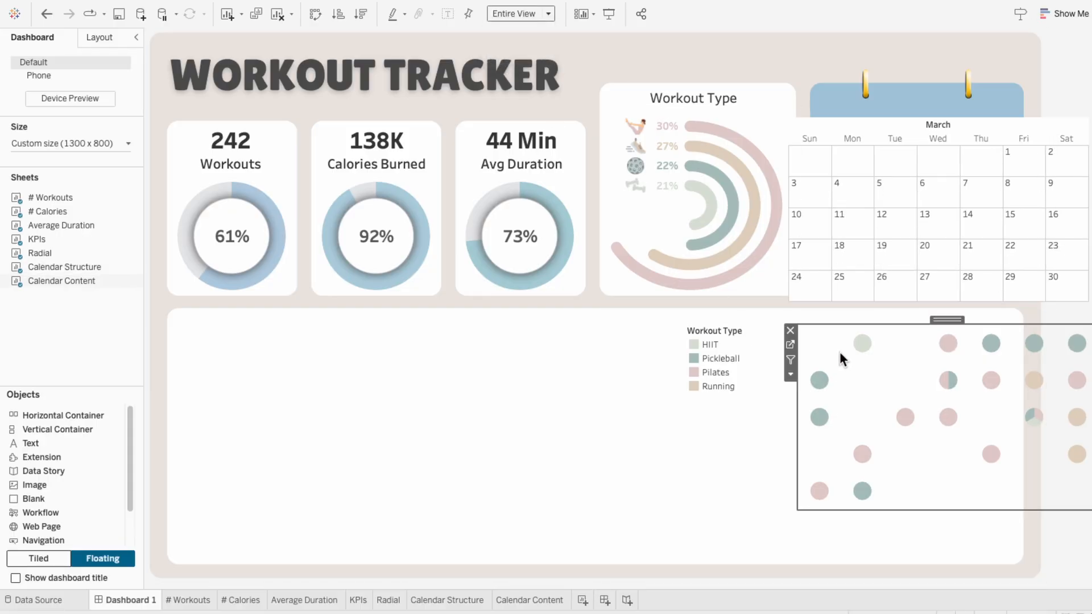
left_click(798, 158)
left_click_drag(789, 162, 815, 160)
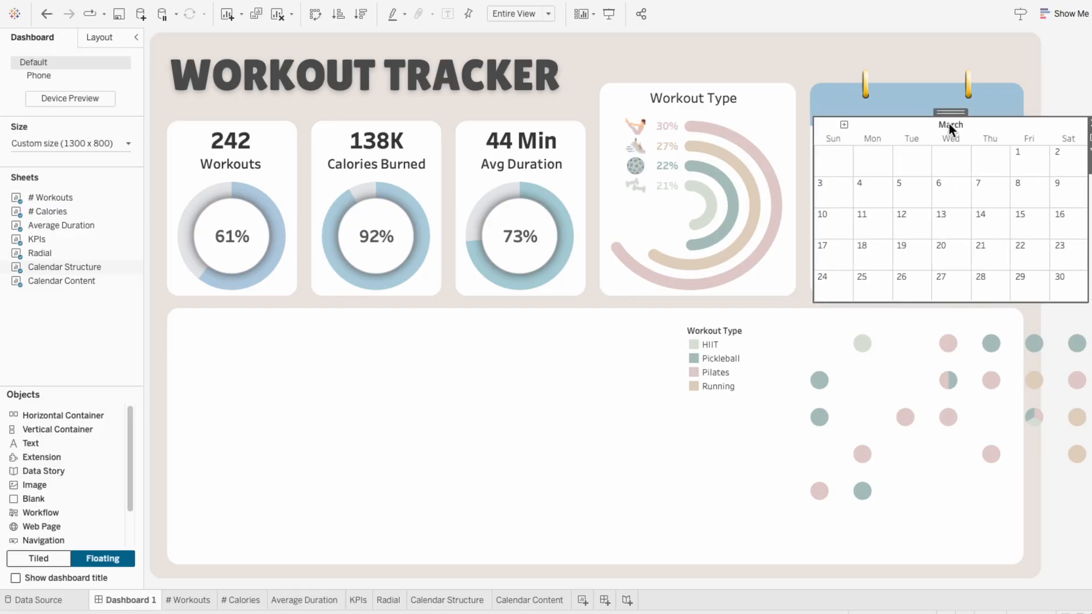
left_click_drag(950, 112, 883, 81)
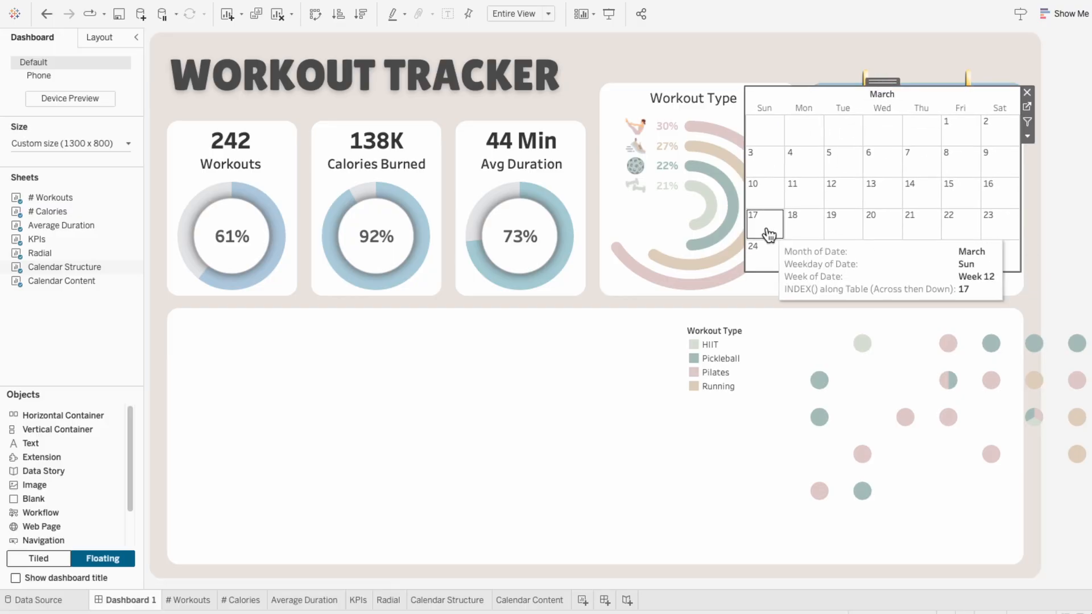
left_click_drag(747, 272, 817, 295)
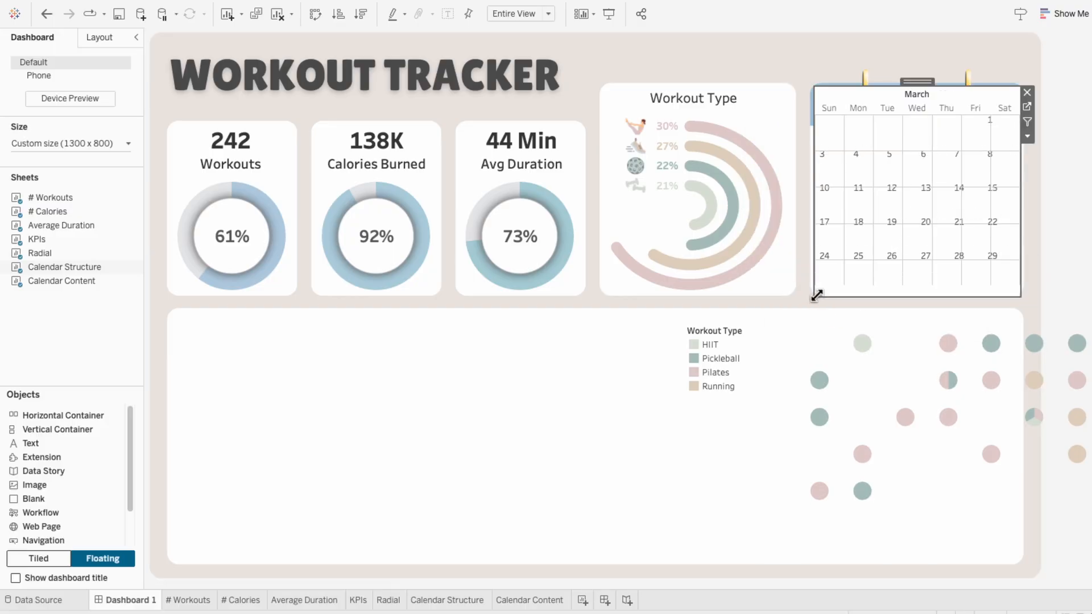
Step: Set the Calendar Structure worksheet shading to None so the calendar card shows through
right_click(832, 267)
left_click(852, 316)
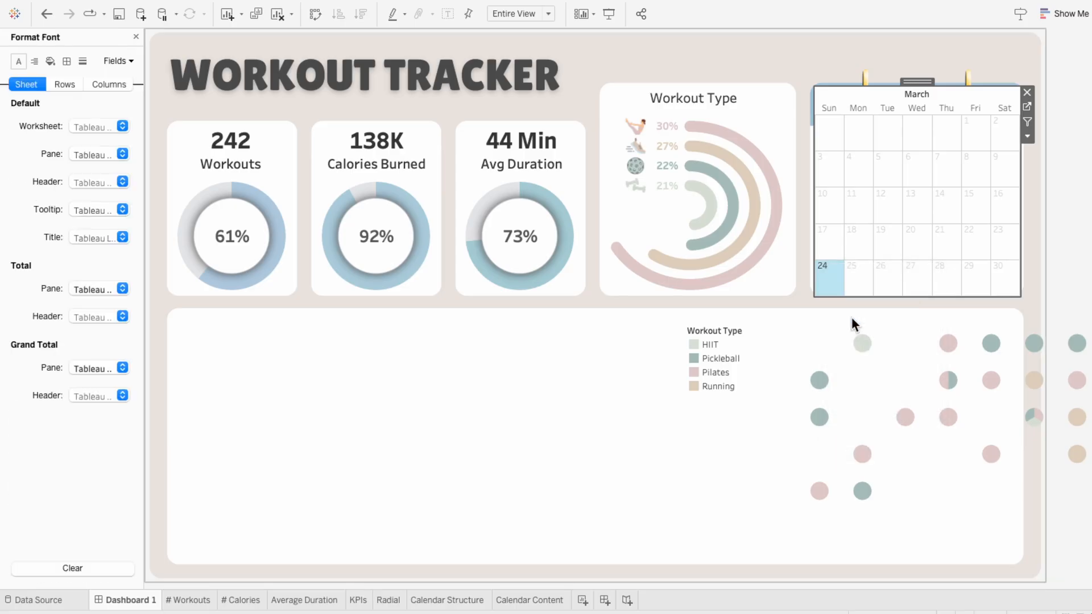
left_click(50, 61)
left_click(79, 128)
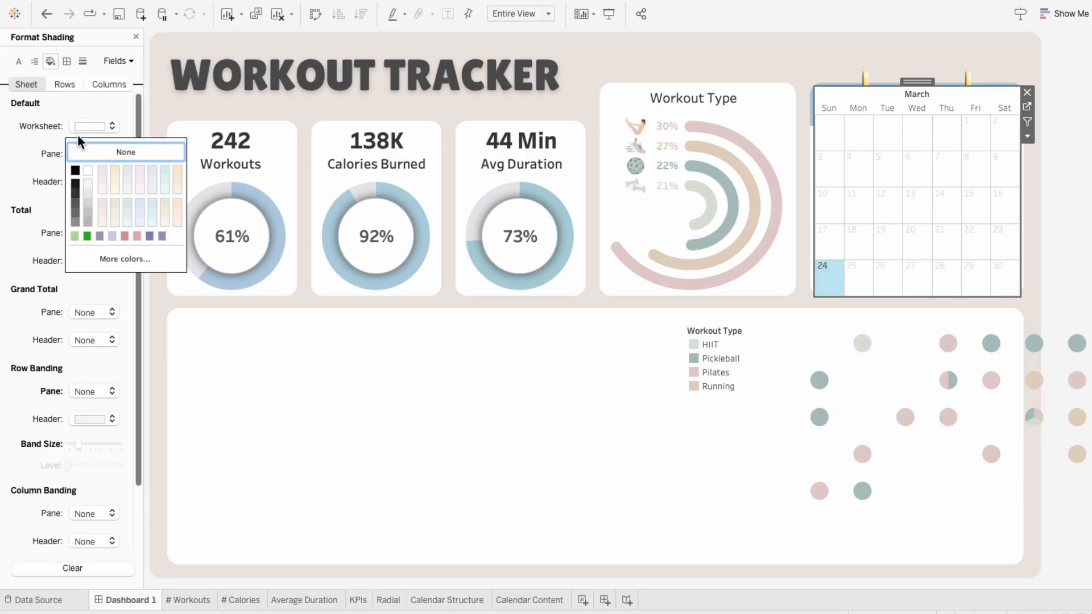
left_click(81, 149)
mouse_move(864, 292)
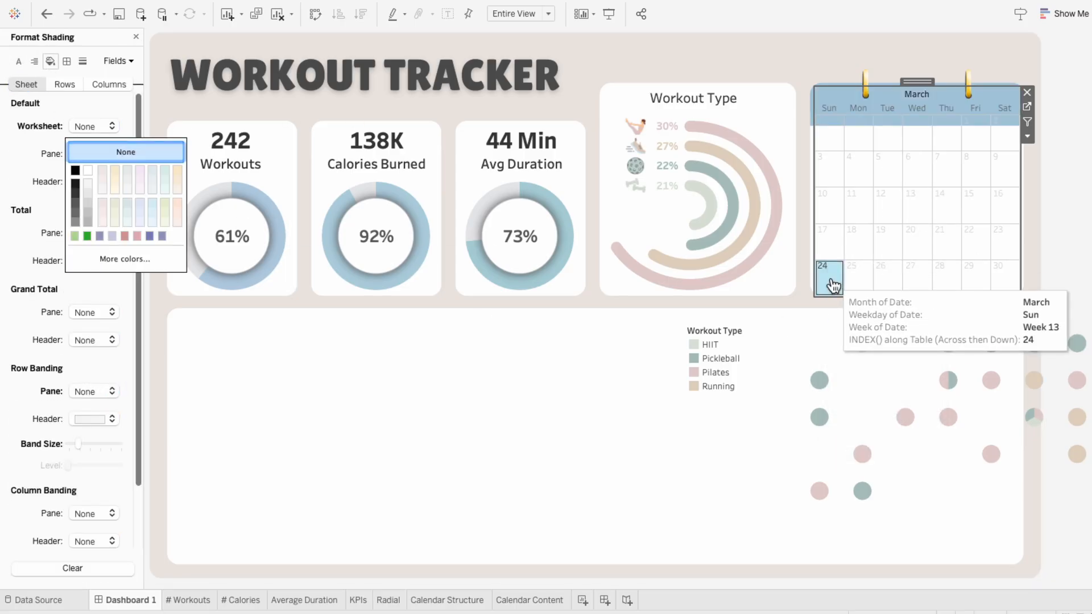
Step: Format the calendar's month header as white Tableau Bold, size 15, and make the weekday headers white
right_click(901, 91)
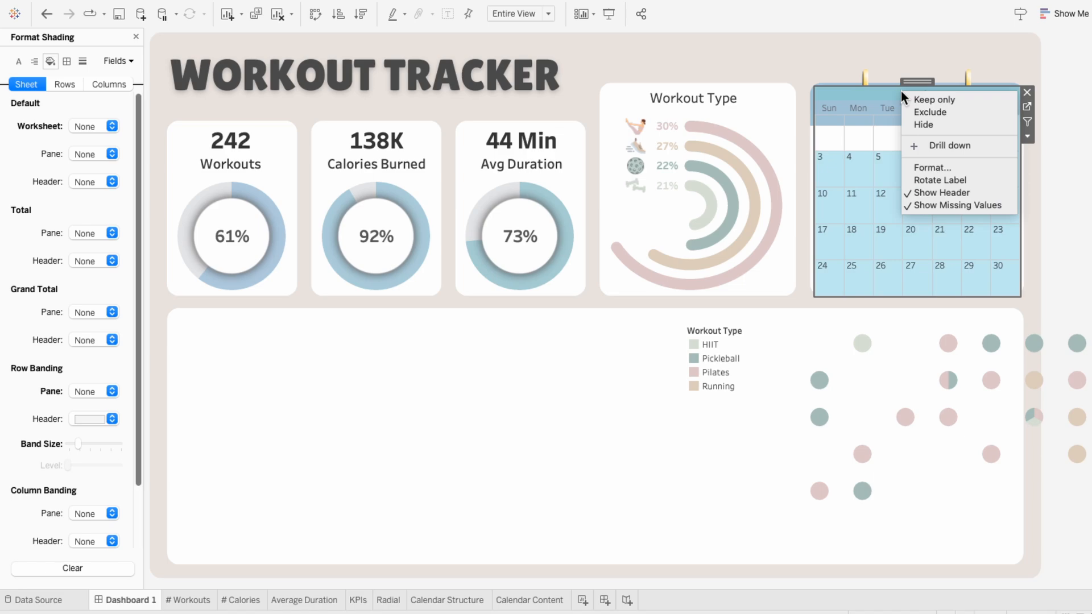
left_click(923, 169)
left_click(98, 127)
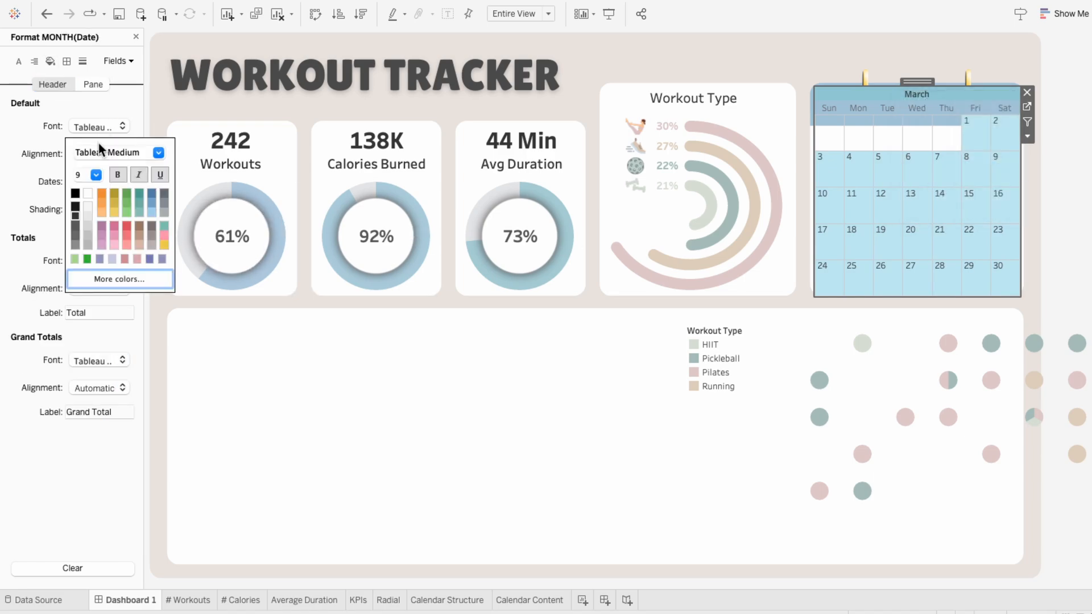
left_click(96, 174)
left_click(95, 237)
left_click(159, 152)
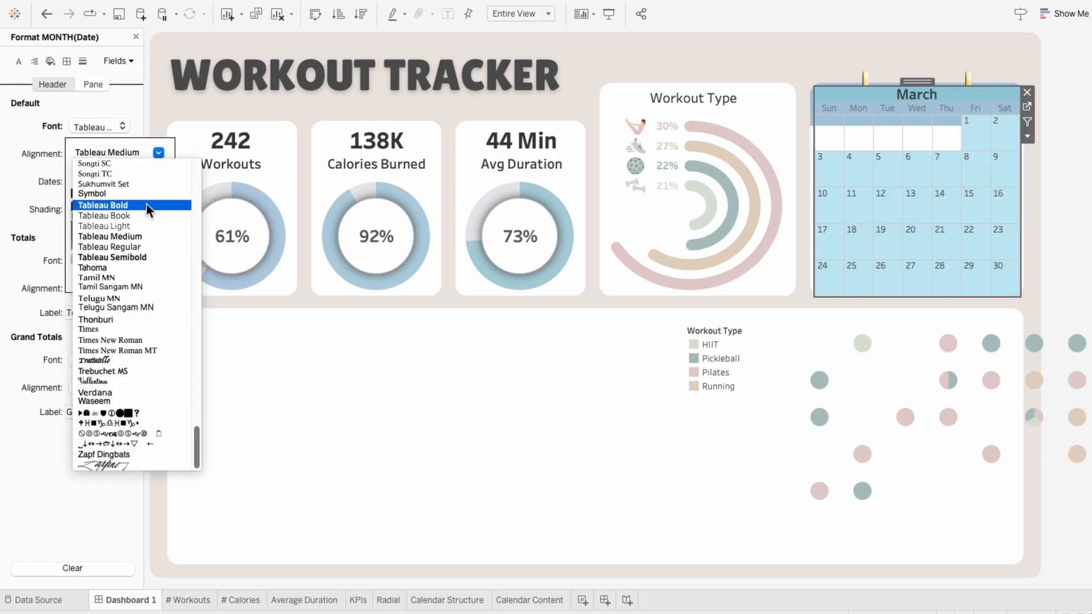
left_click(146, 204)
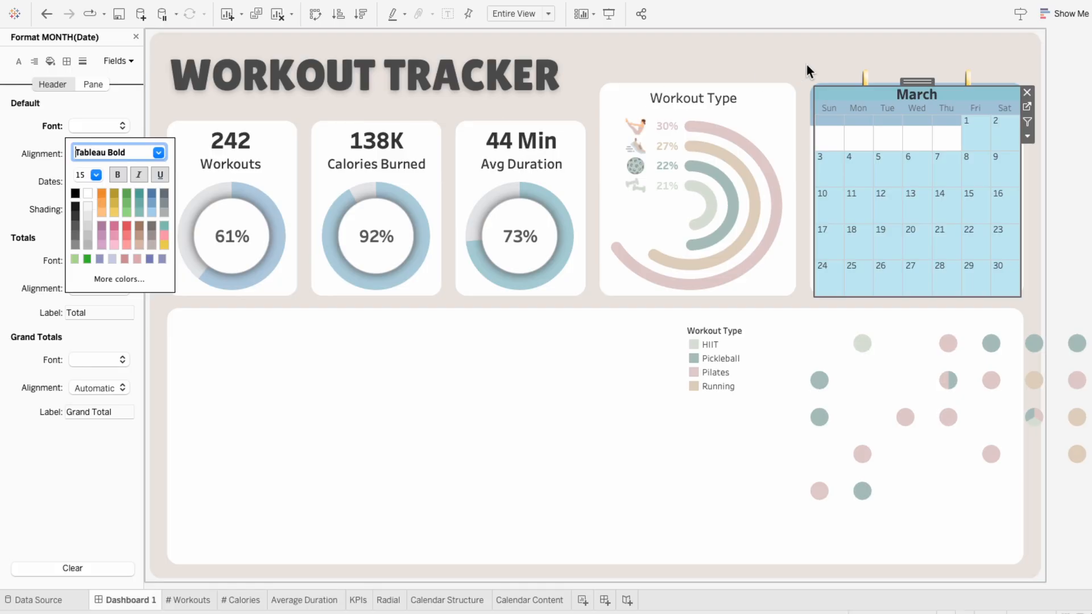
left_click(882, 99)
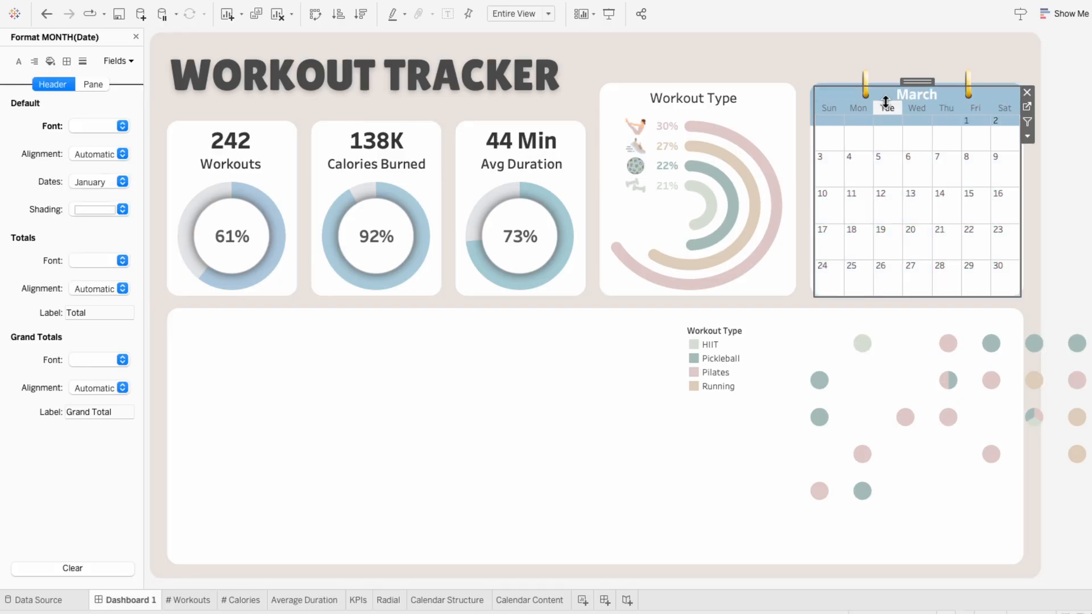
left_click(1055, 309)
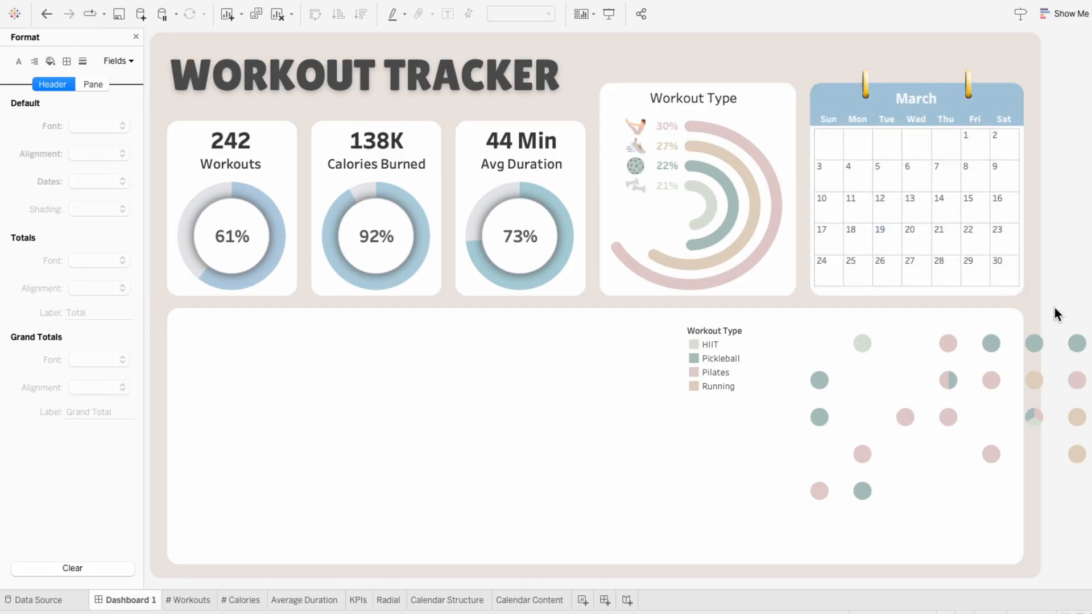
Step: Move and resize the Calendar Content sheet so its pies overlay the day grid of the calendar card
left_click(903, 350)
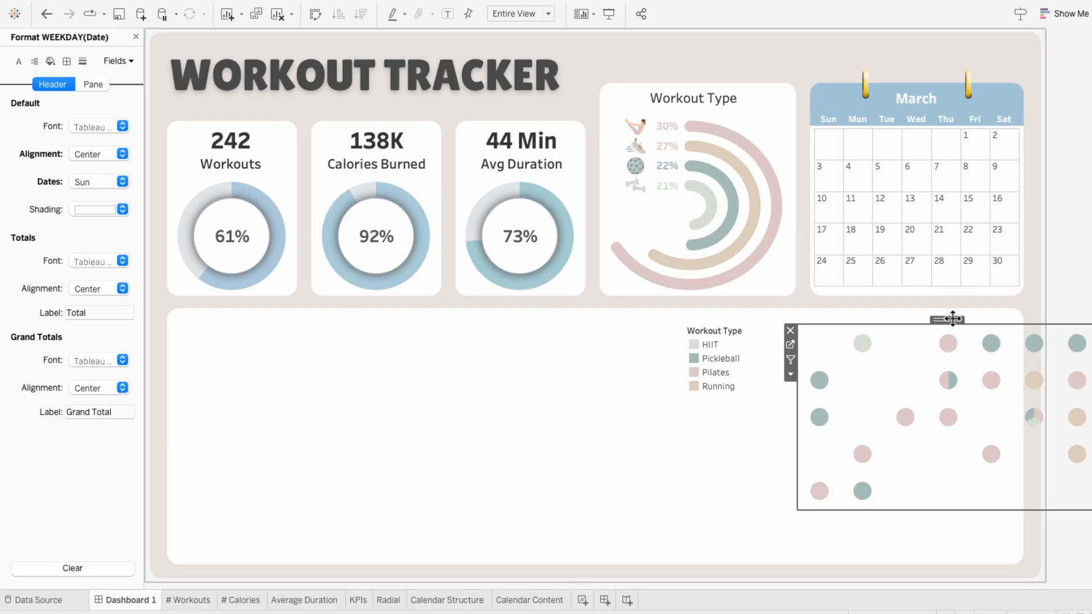
left_click_drag(951, 317, 871, 118)
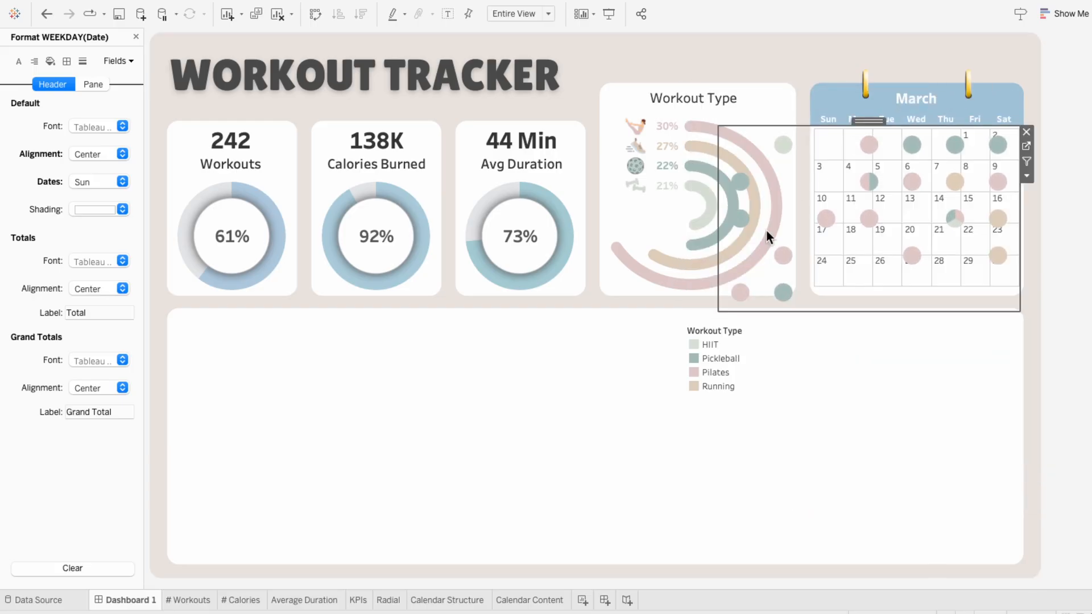
left_click_drag(718, 311, 814, 290)
left_click_drag(923, 125, 923, 127)
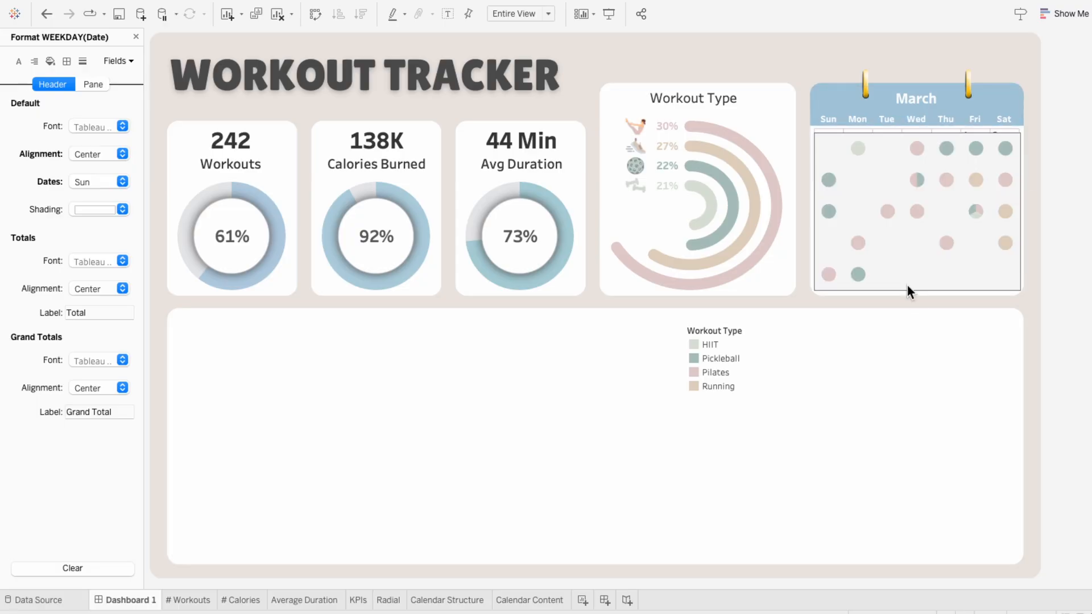
left_click(1055, 347)
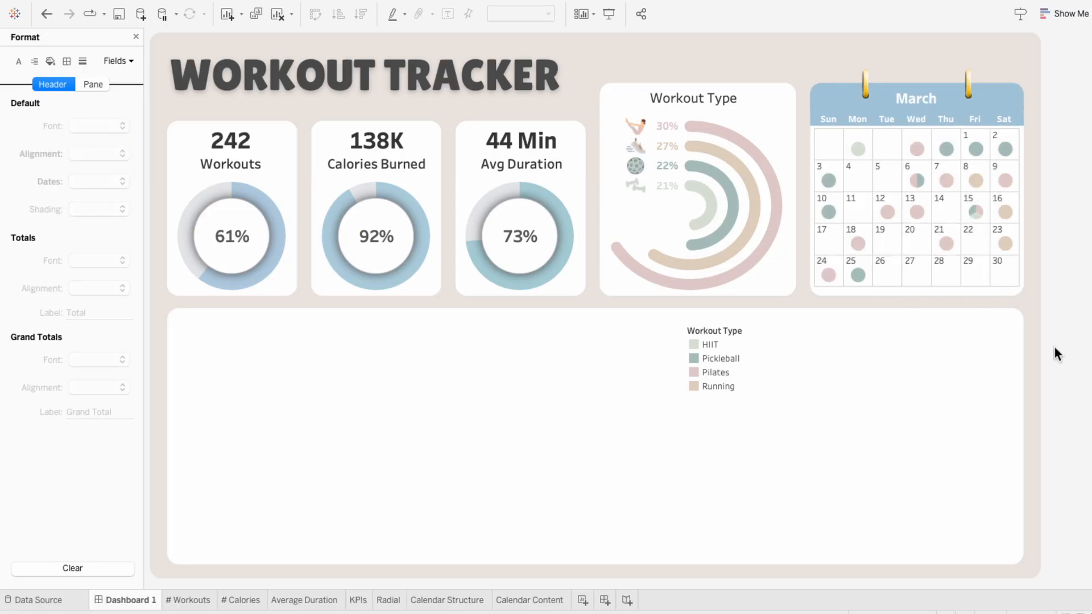
Step: Remove the Workout Type color legend from the dashboard
left_click(777, 346)
left_click(727, 330)
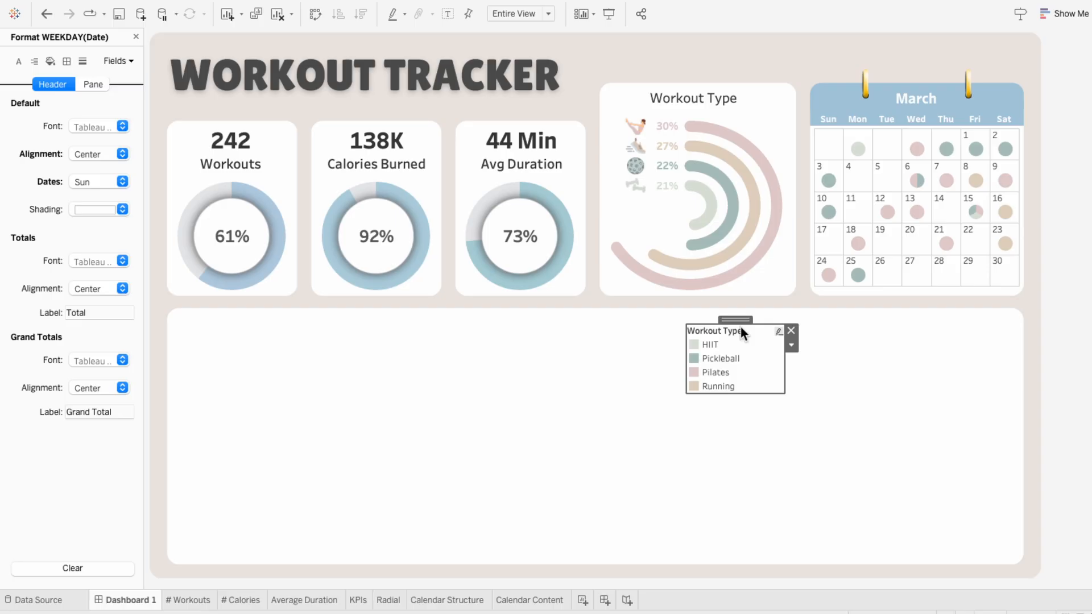
left_click(791, 333)
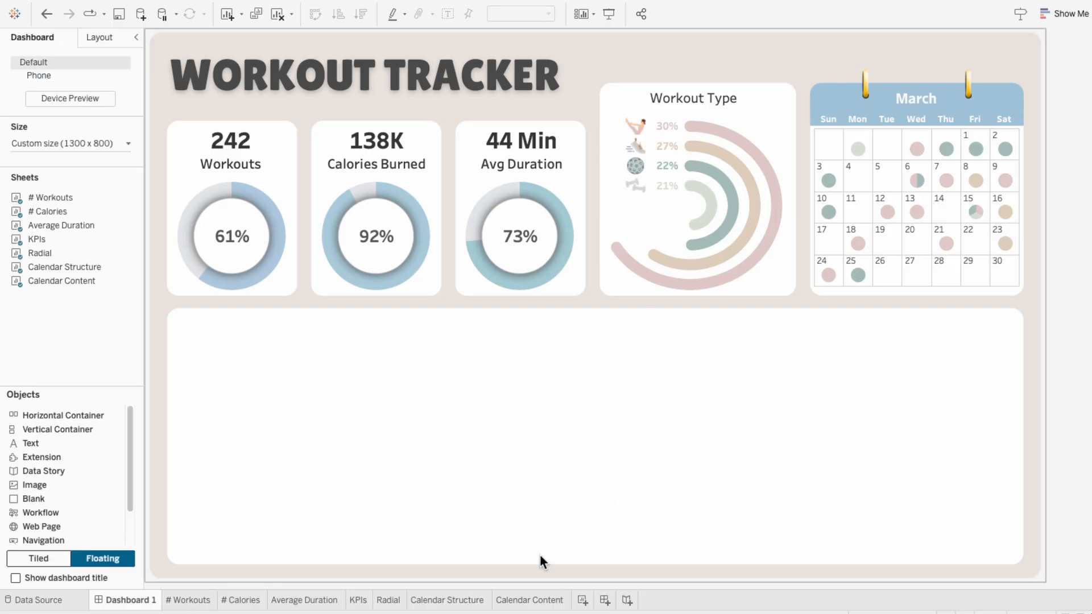
Step: Anchor the Calendar Structure sheet's relative date filter to 4/26/2024 and check the calendar on Dashboard 1
left_click(464, 602)
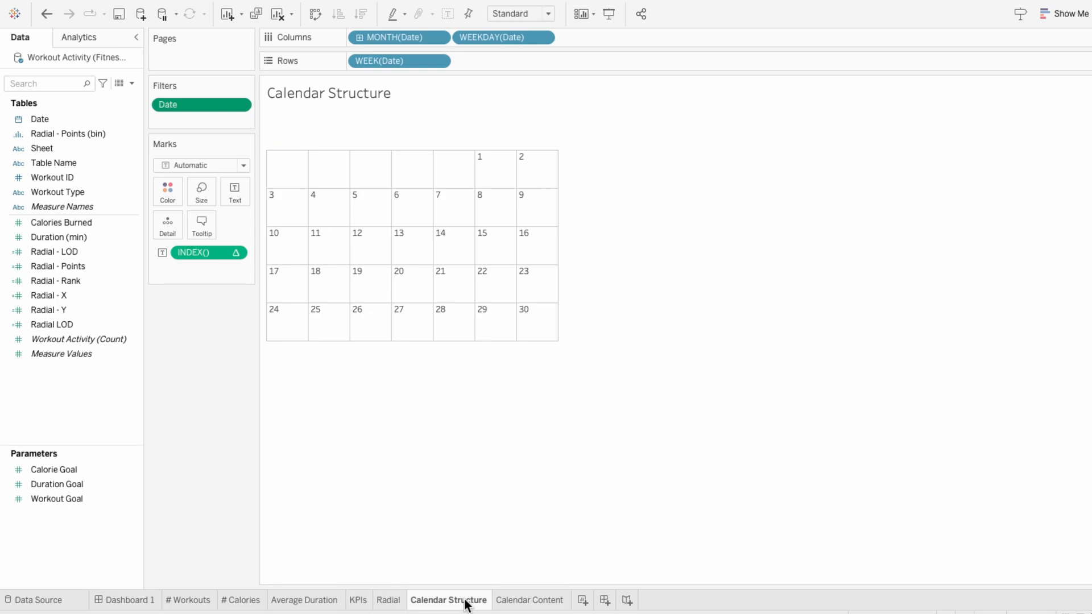
right_click(207, 105)
left_click(213, 111)
left_click(456, 385)
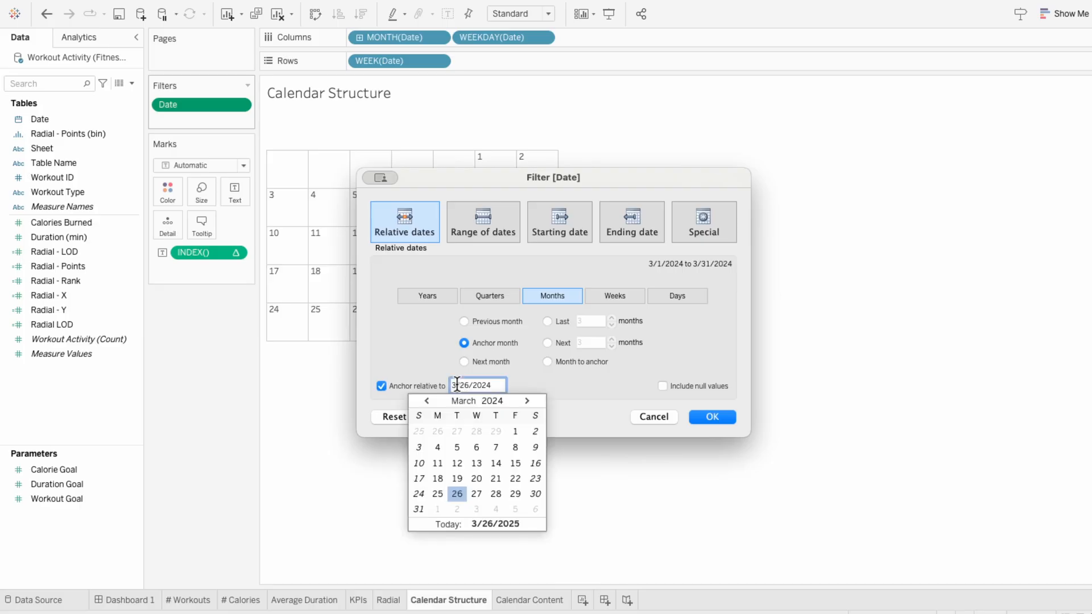
key("BackSpace")
type("4")
key("Return")
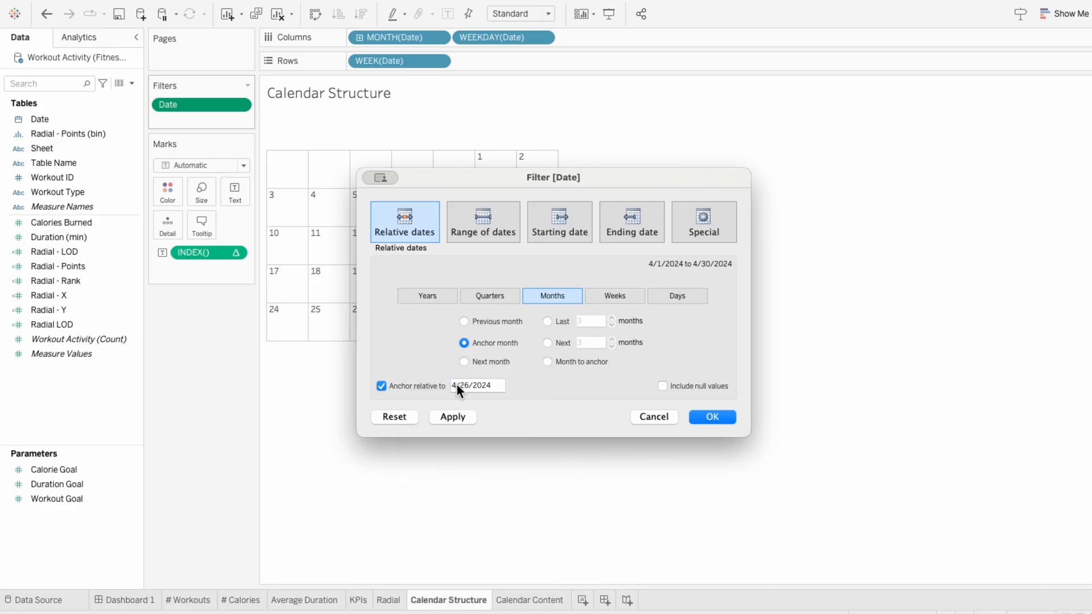
key("Return")
left_click(139, 600)
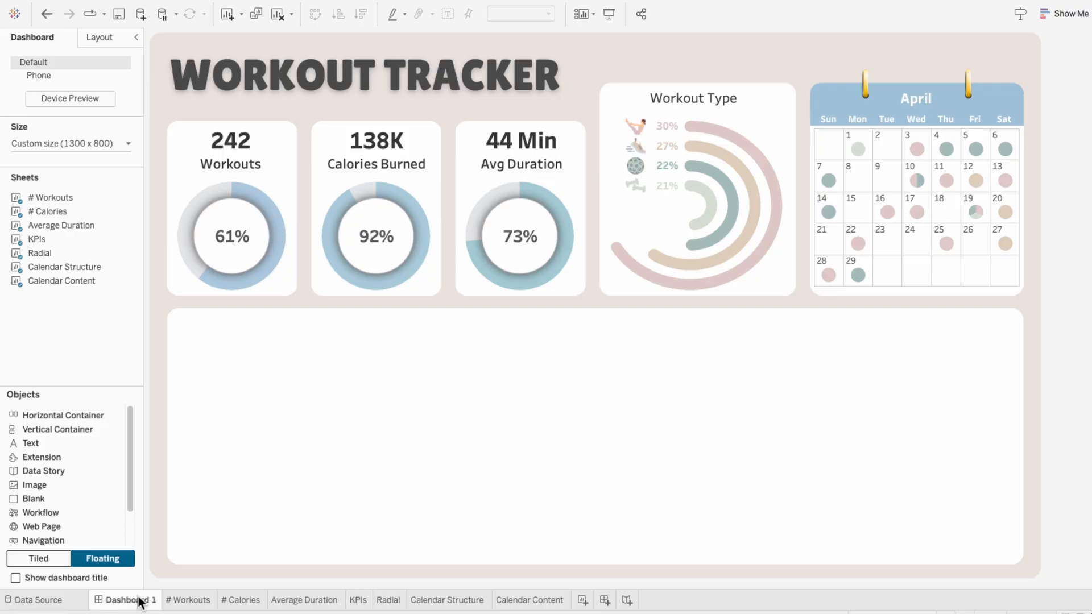
Step: Add a new worksheet and name it Calendar Buttons
left_click(583, 600)
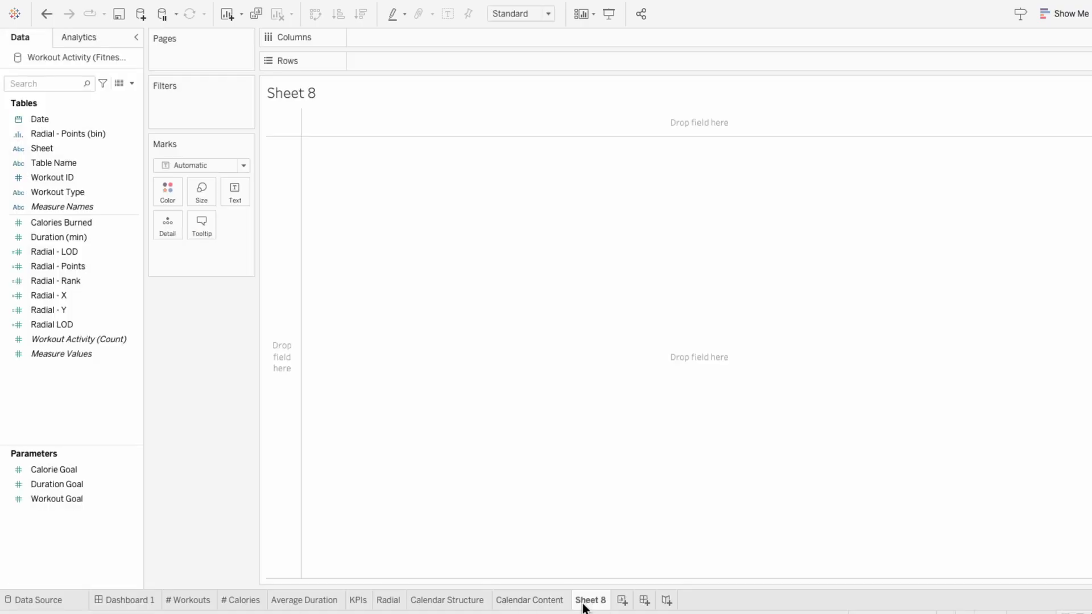
double_click(584, 604)
type("Calendar Buttons")
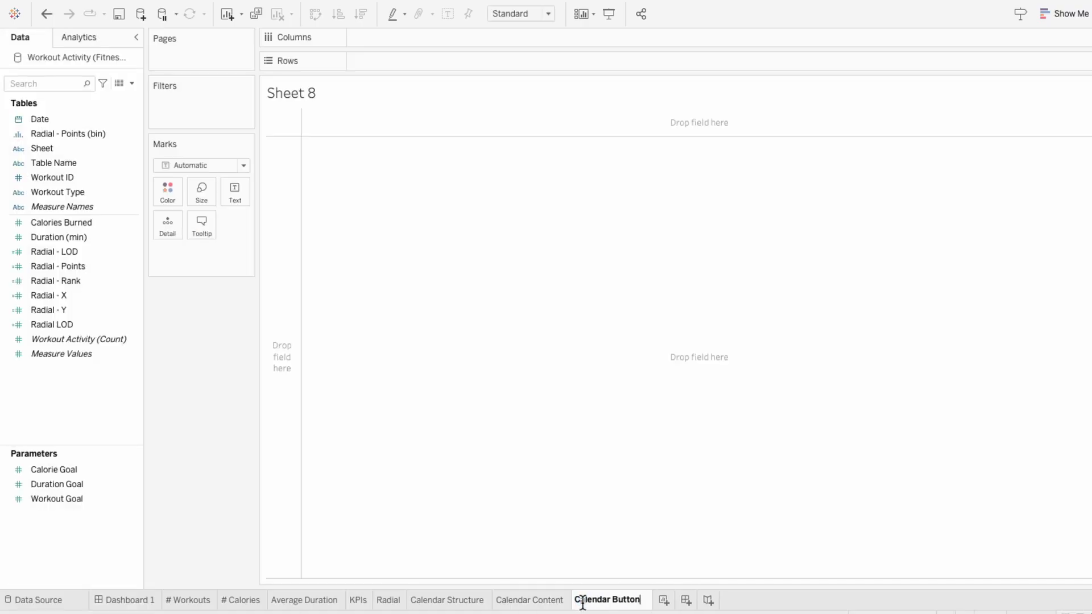
key("Return")
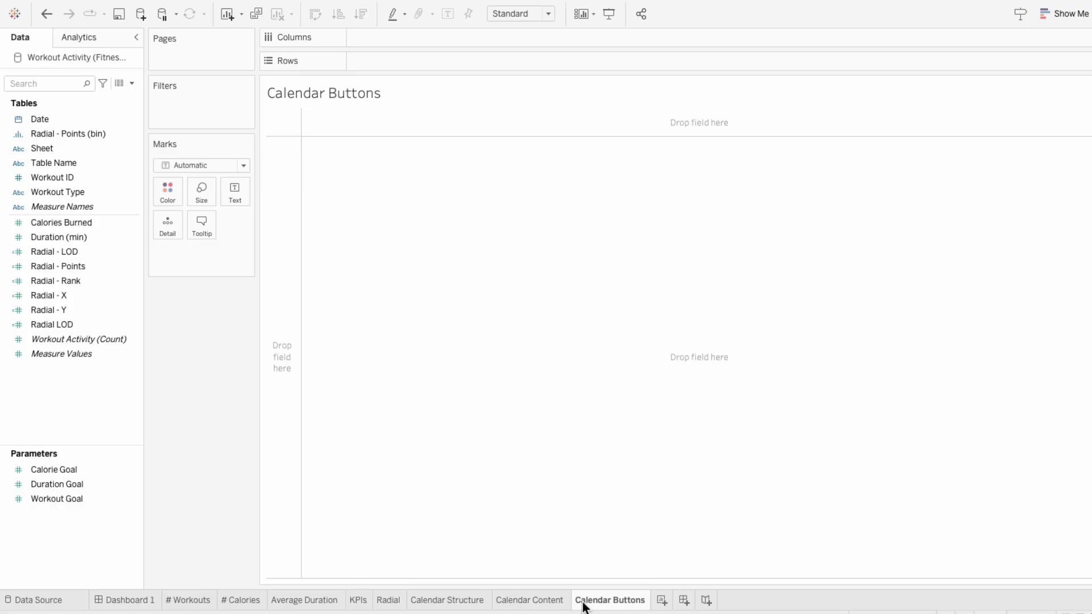
Step: Create a Date parameter named Calendar Parameter with current value 3/26/2024 and show its control on the sheet
left_click(131, 83)
left_click(124, 105)
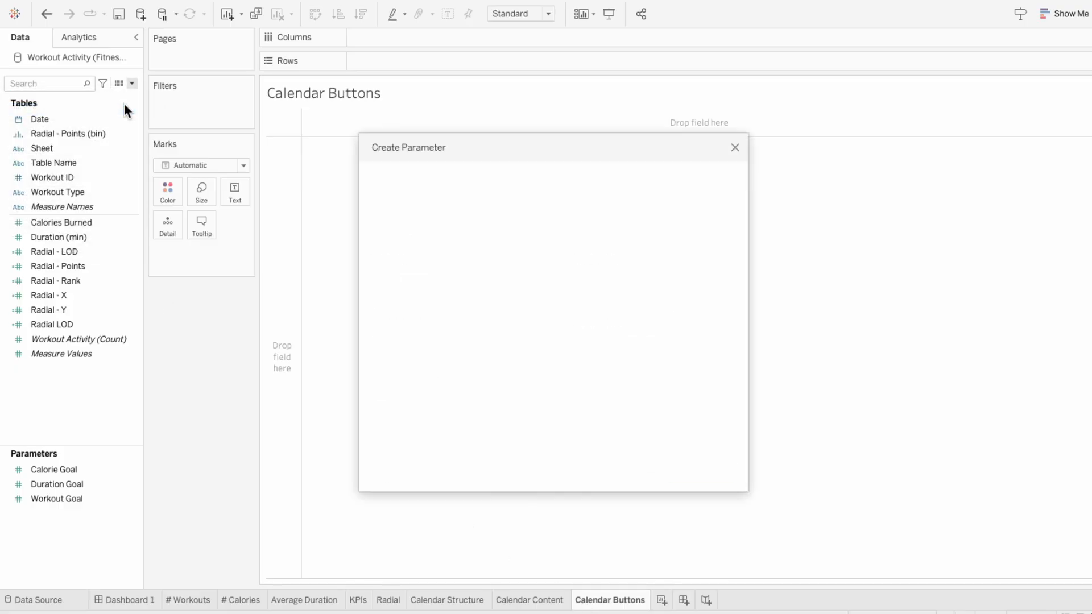
key("ctrl+a")
type("C")
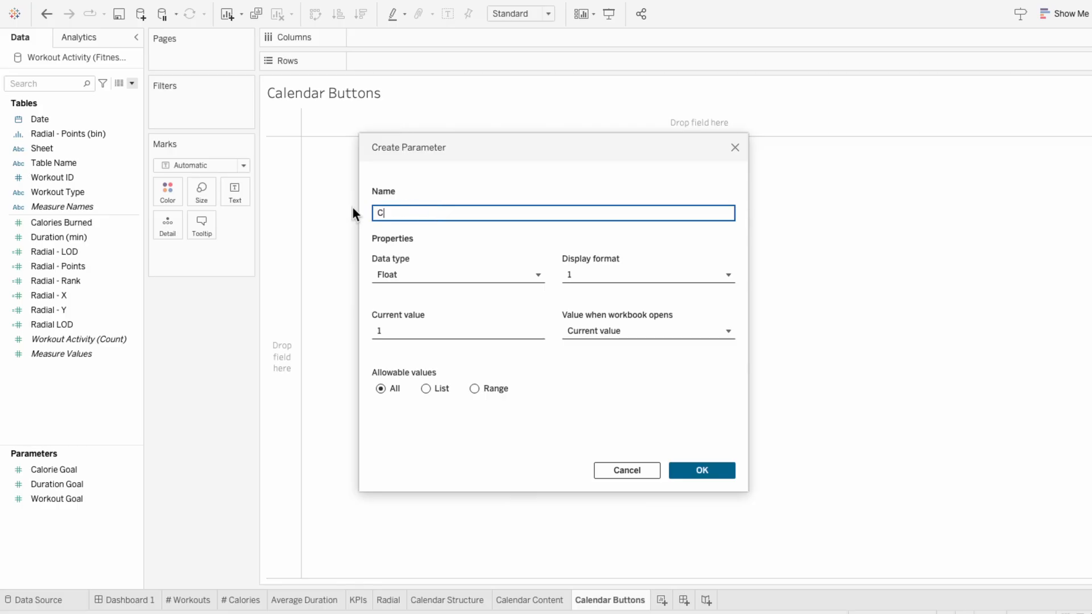
type("alendar Parameter")
left_click(439, 278)
left_click(433, 361)
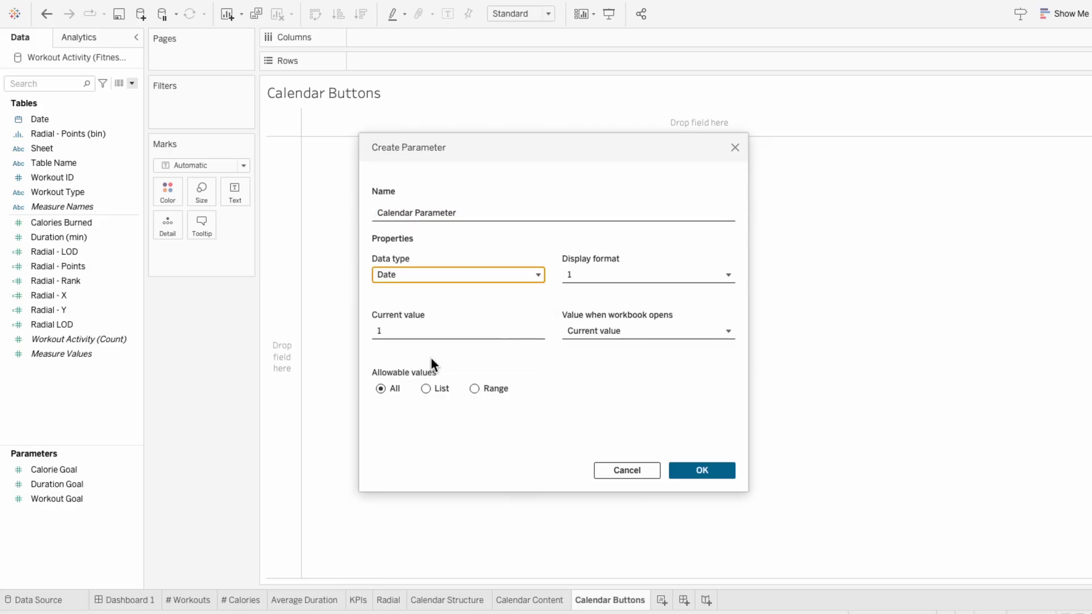
left_click(441, 335)
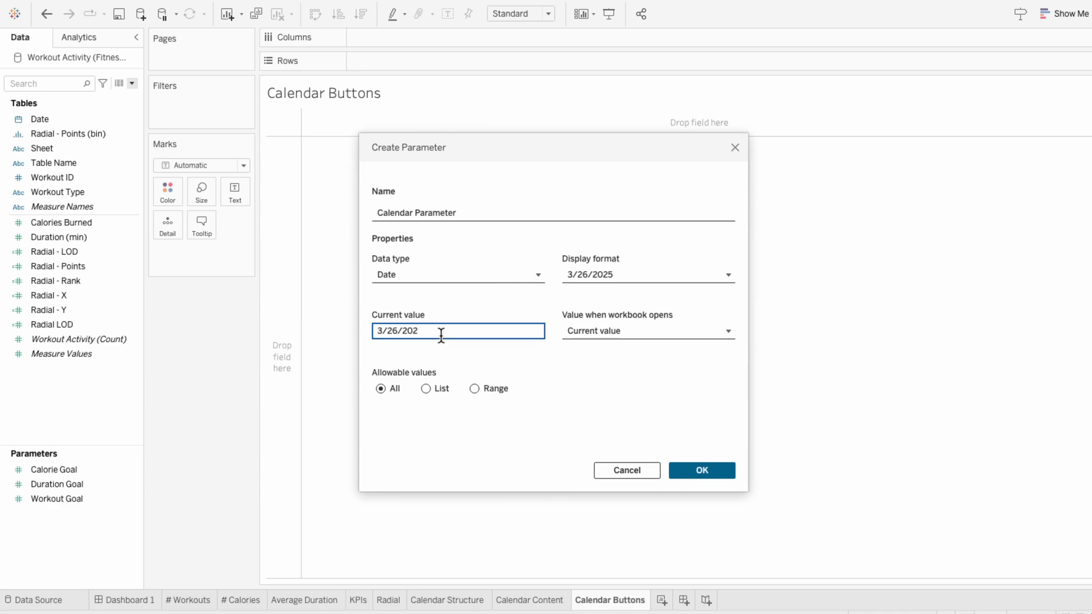
left_click(700, 469)
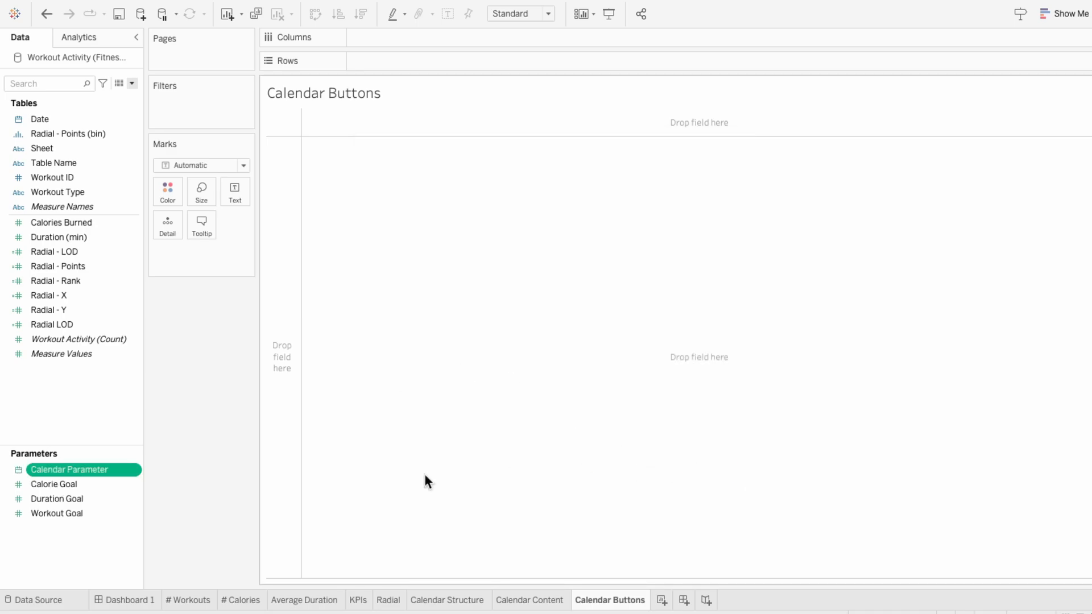
right_click(121, 470)
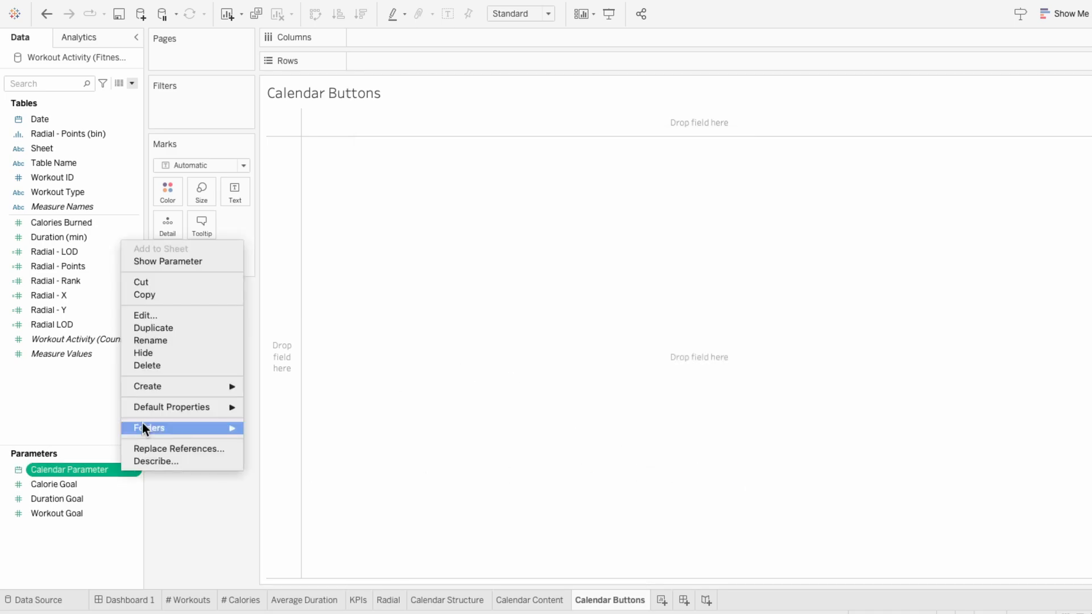
left_click(177, 263)
Step: Create a calculated field Calendar Button - Options starting with IF MONTH([Calendar Parameter]) = MONTH(DATEADD('month', -1, [Date])) THEN "Previous"
left_click(131, 84)
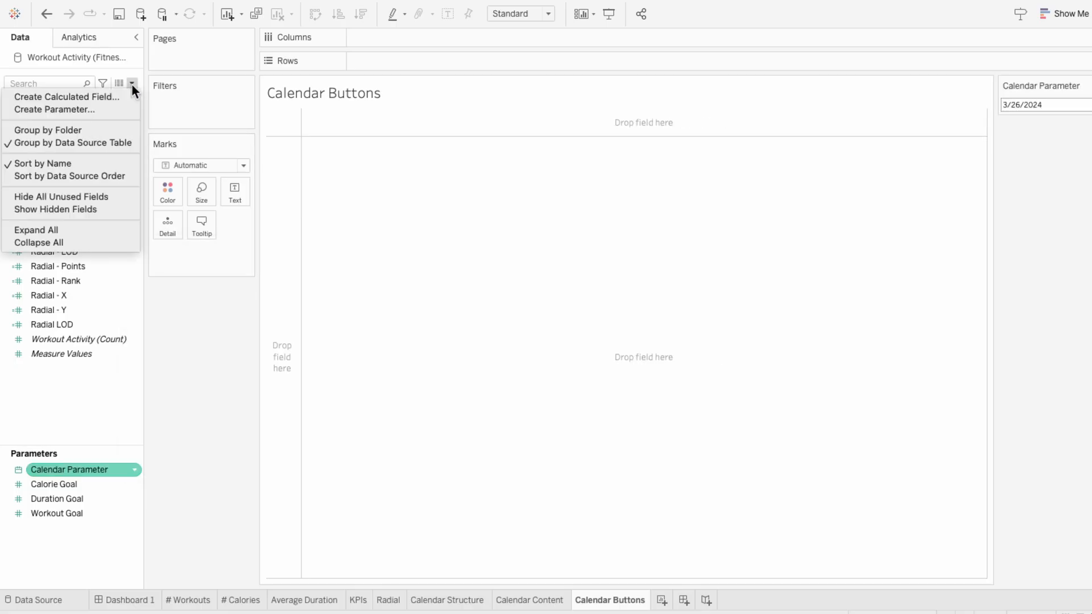
left_click(129, 94)
type("Calendar Button - Options")
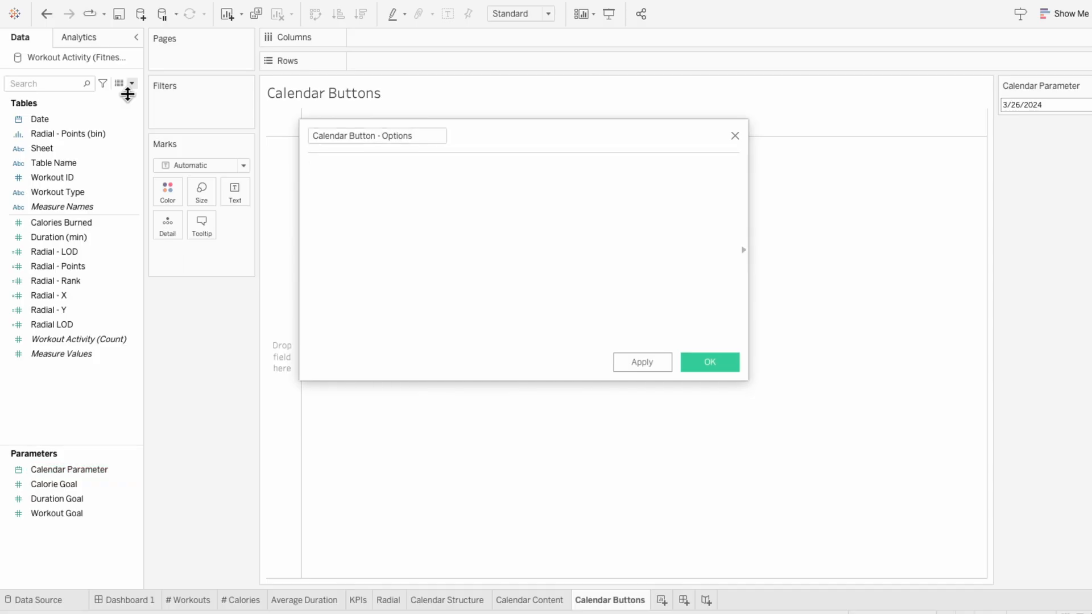
type("IF MONTH")
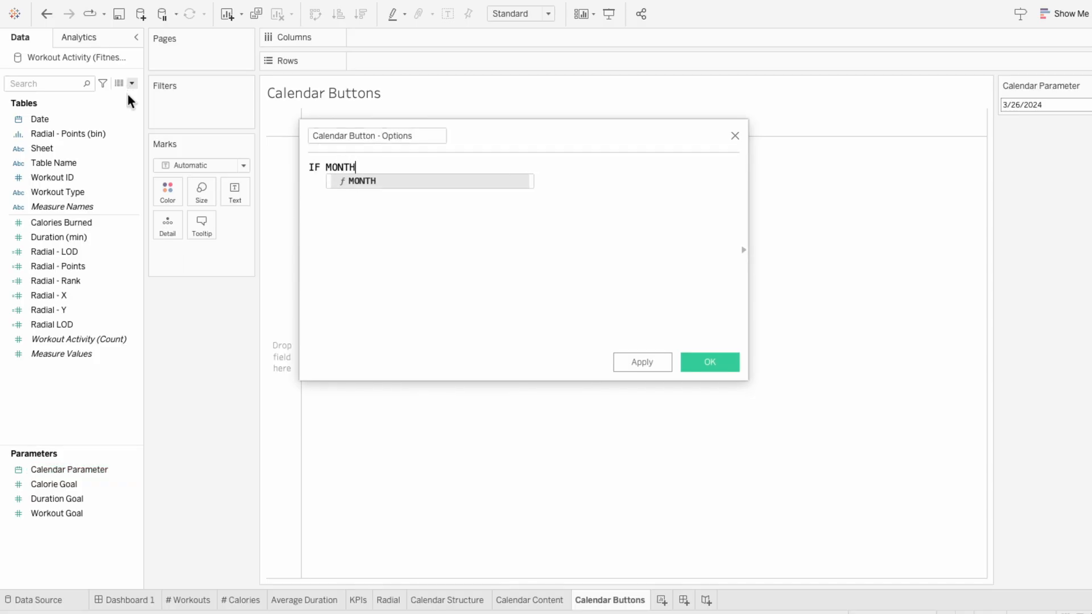
type("([Cale")
key("Return")
type(") =")
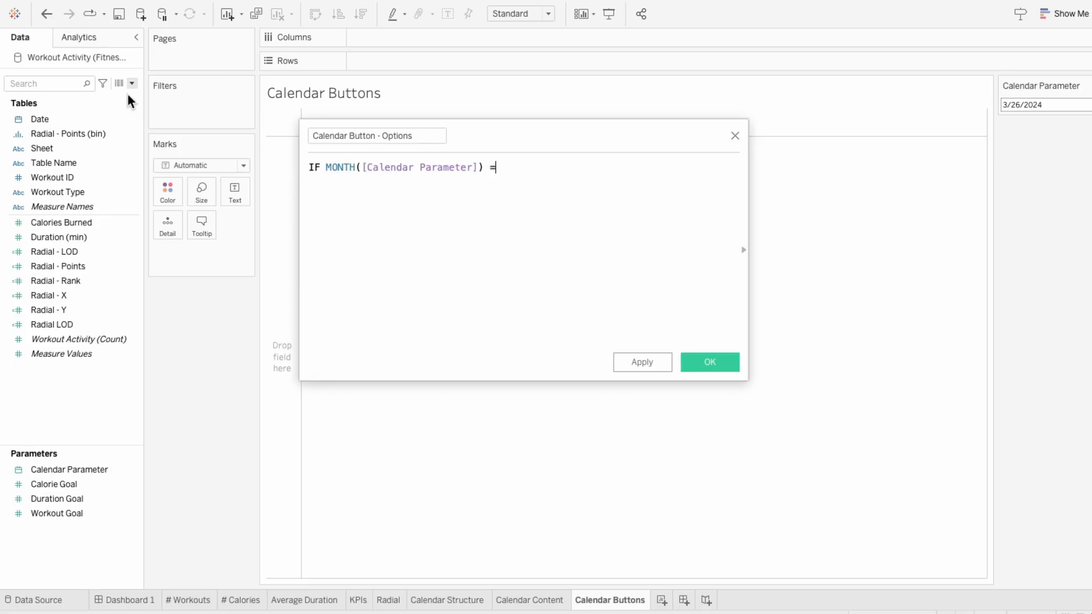
type(" MONTH(DATEAD")
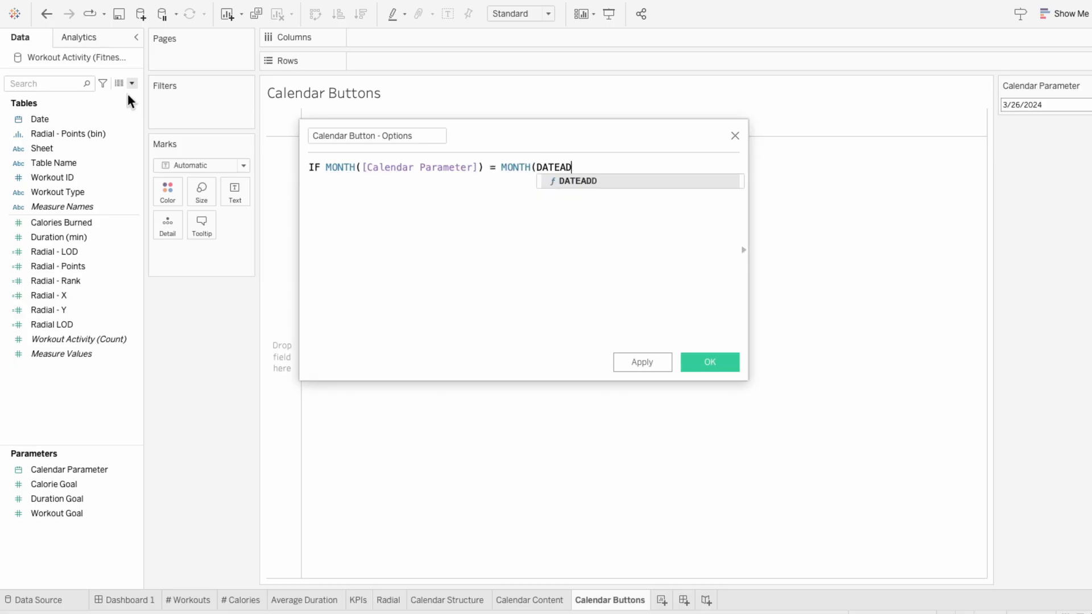
type("D('month', -1, dat")
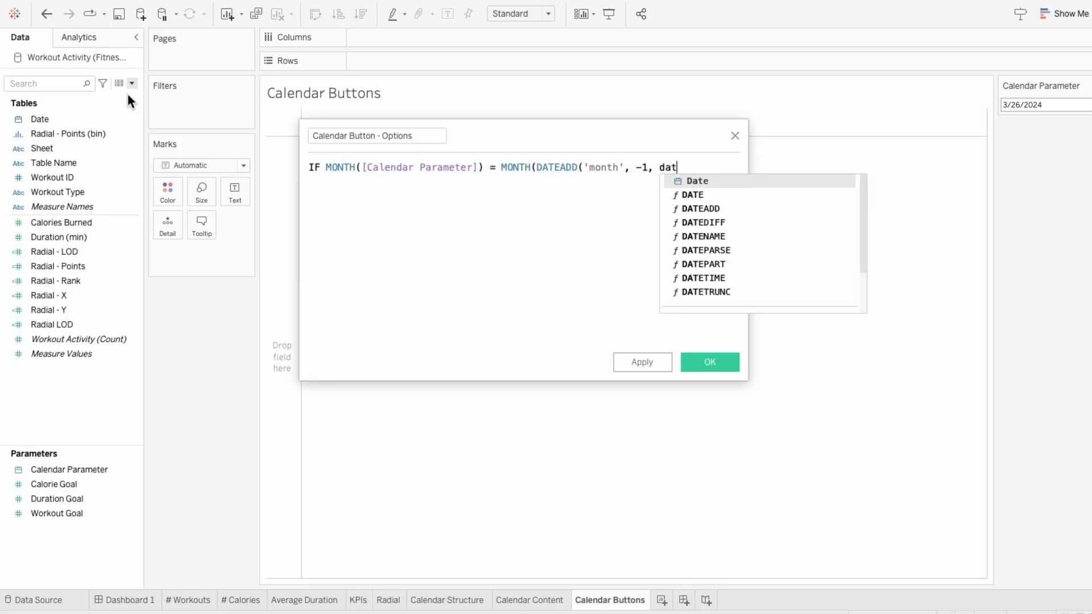
key("Return")
type("))")
key("Return")
type("T")
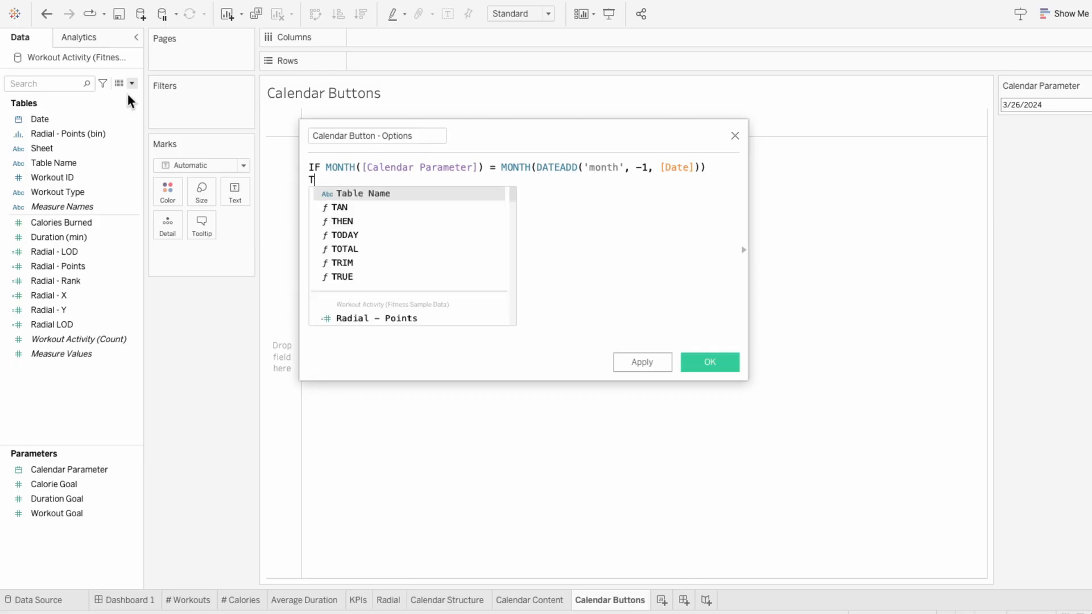
type("HEN \"Previous")
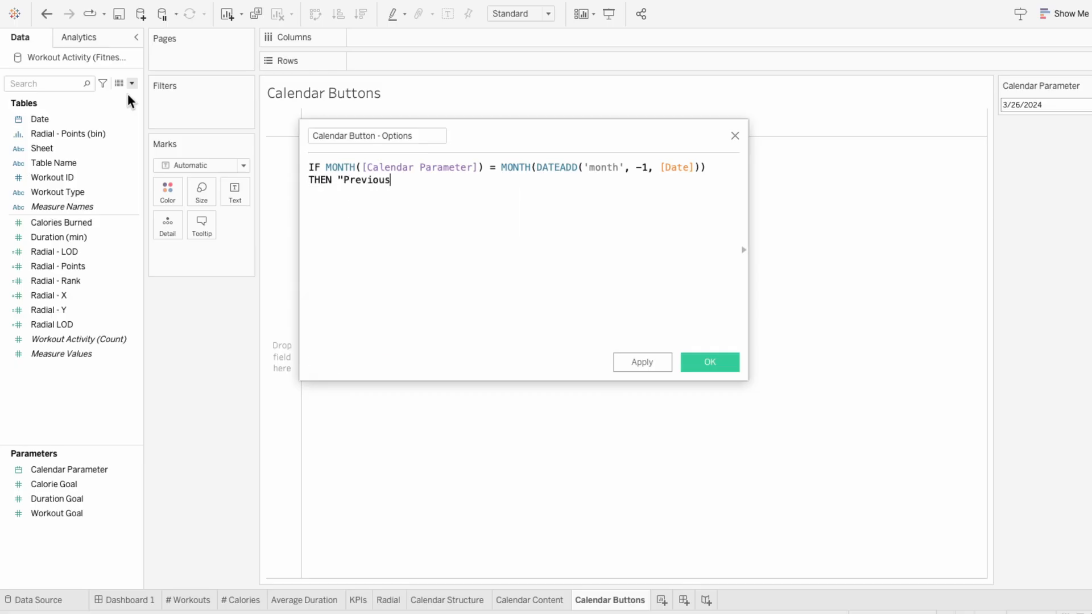
type("\"")
Step: Add an ELSEIF branch to the formula by copying the month comparison and changing its DATEADD interval to 1
key("Return")
type("ELSEIF")
left_click_drag(402, 180, 326, 167)
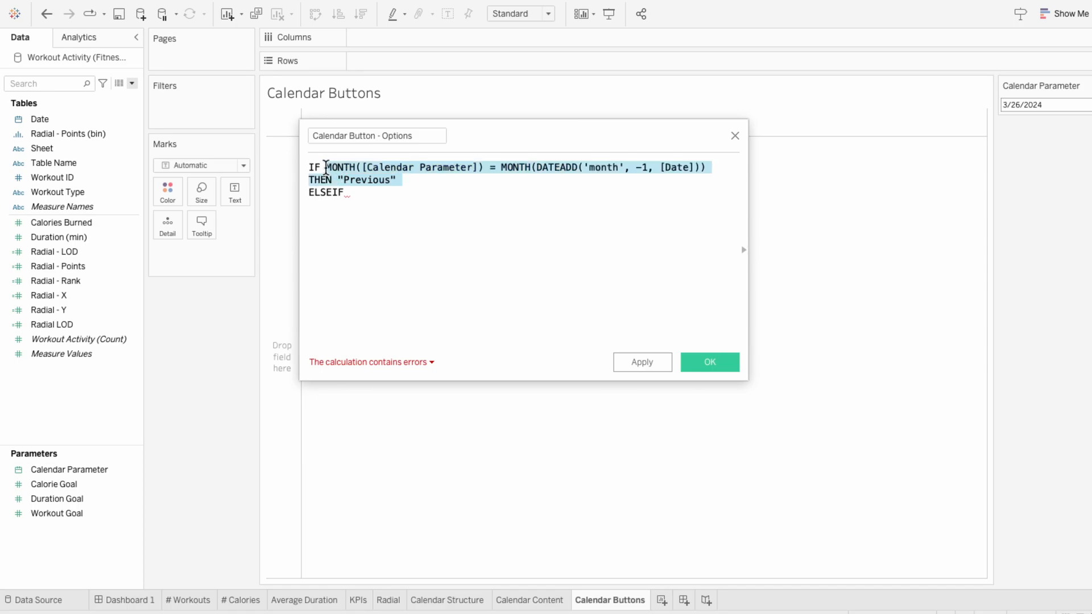
key("ctrl+c")
left_click(370, 202)
key("ctrl+v")
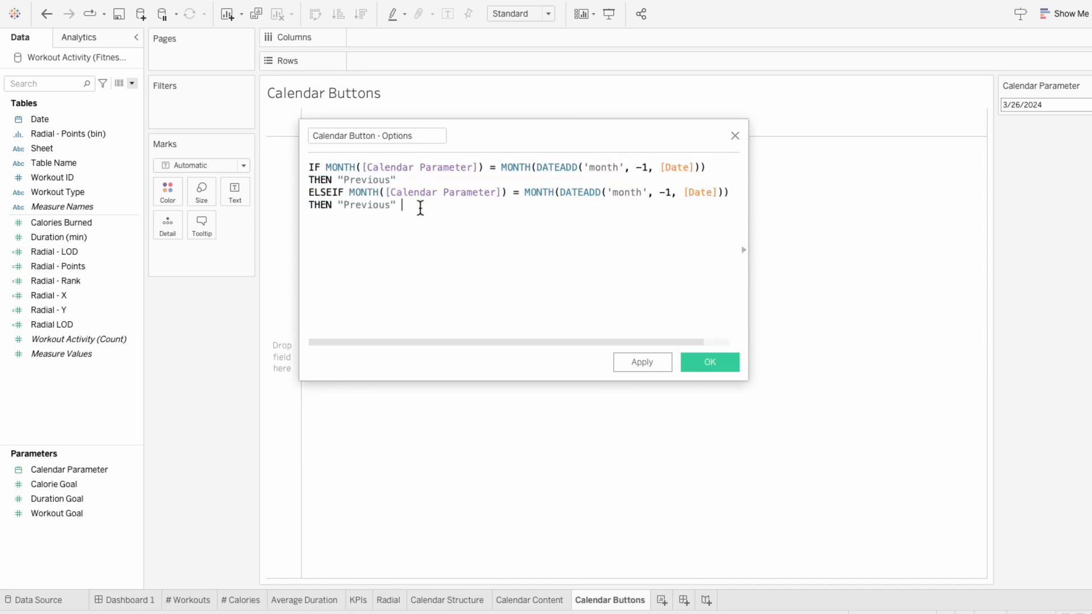
left_click(667, 192)
key("BackSpace")
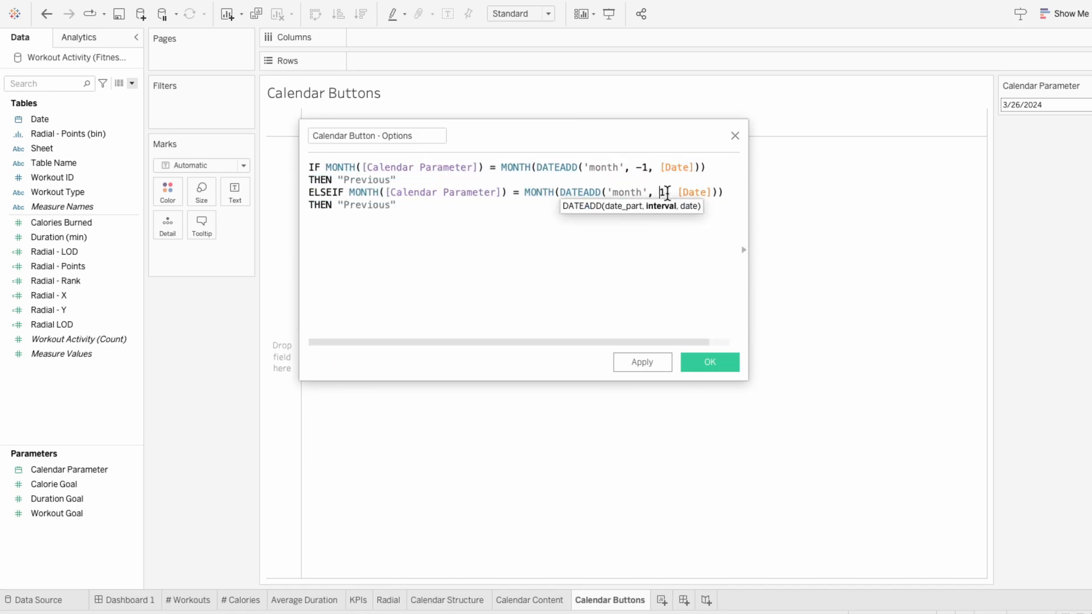
left_click(424, 208)
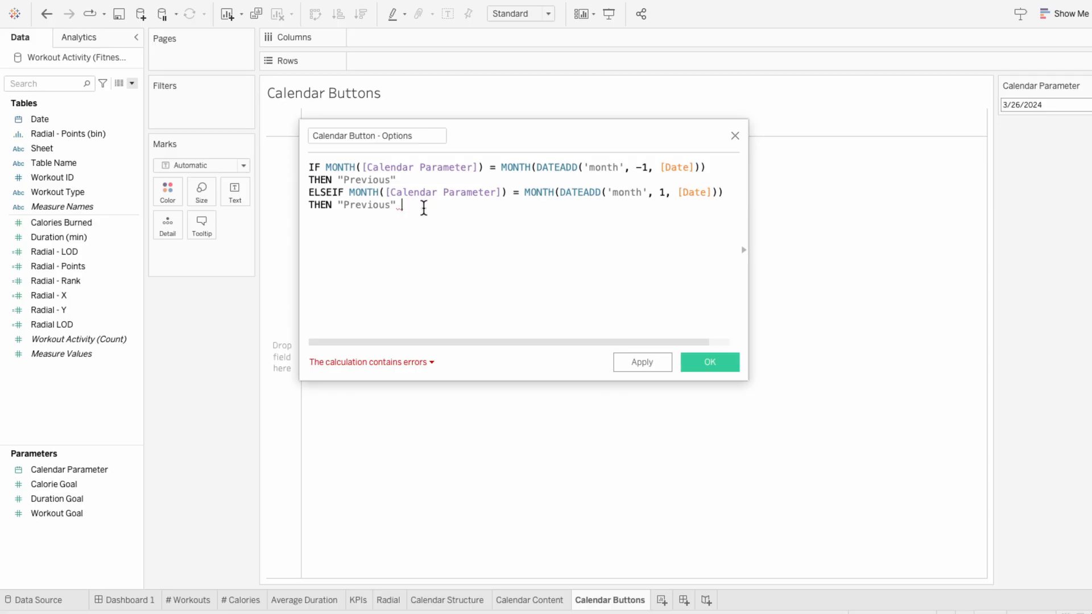
Step: Make the ELSEIF branch return "Next", close the formula with END and save the calculated field
double_click(371, 205)
type("Next")
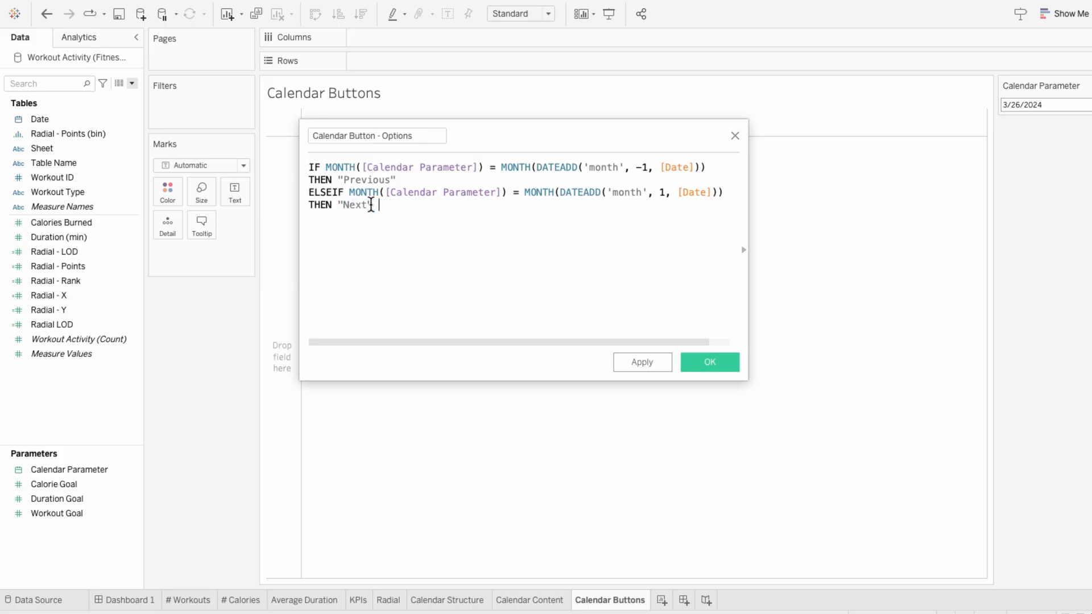
key("Return")
type("END")
left_click(689, 362)
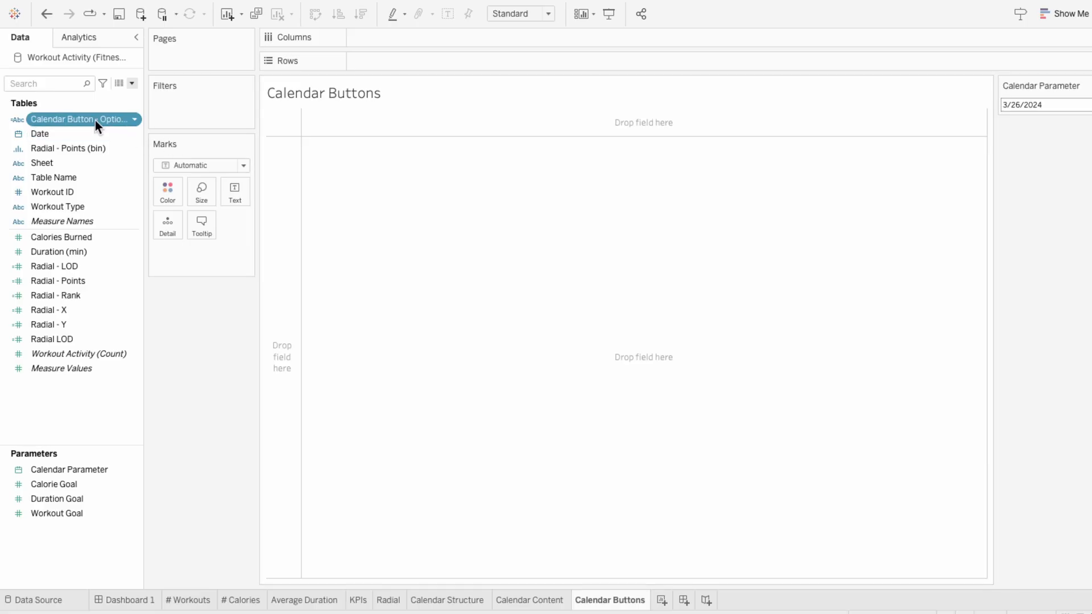
Step: Place Calendar Button - Options on Columns, filter out its Null value and widen the columns
left_click_drag(95, 121, 387, 38)
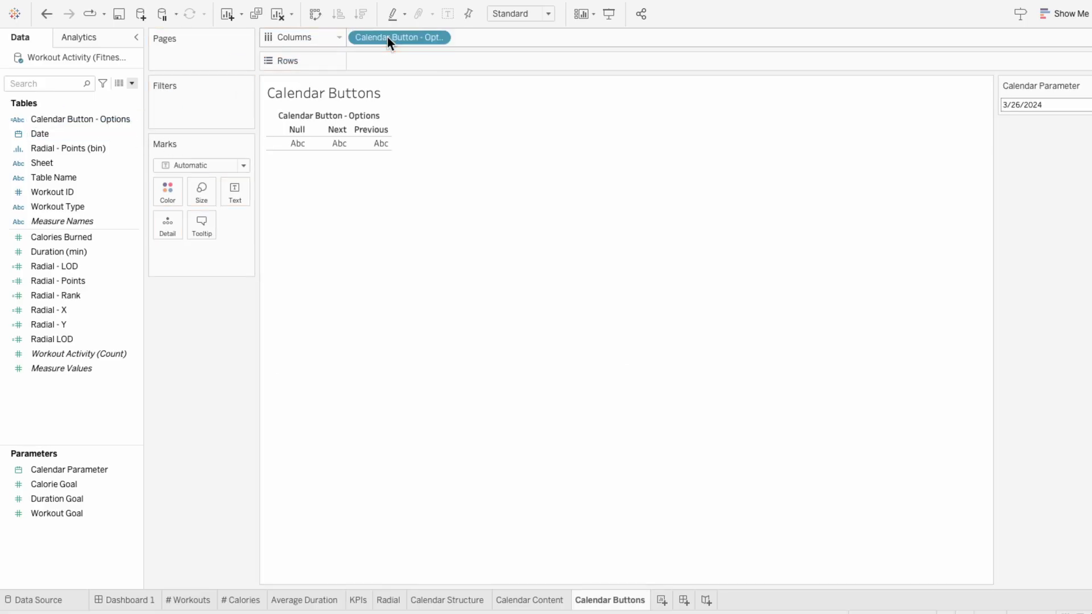
left_click_drag(86, 120, 190, 111)
left_click(425, 191)
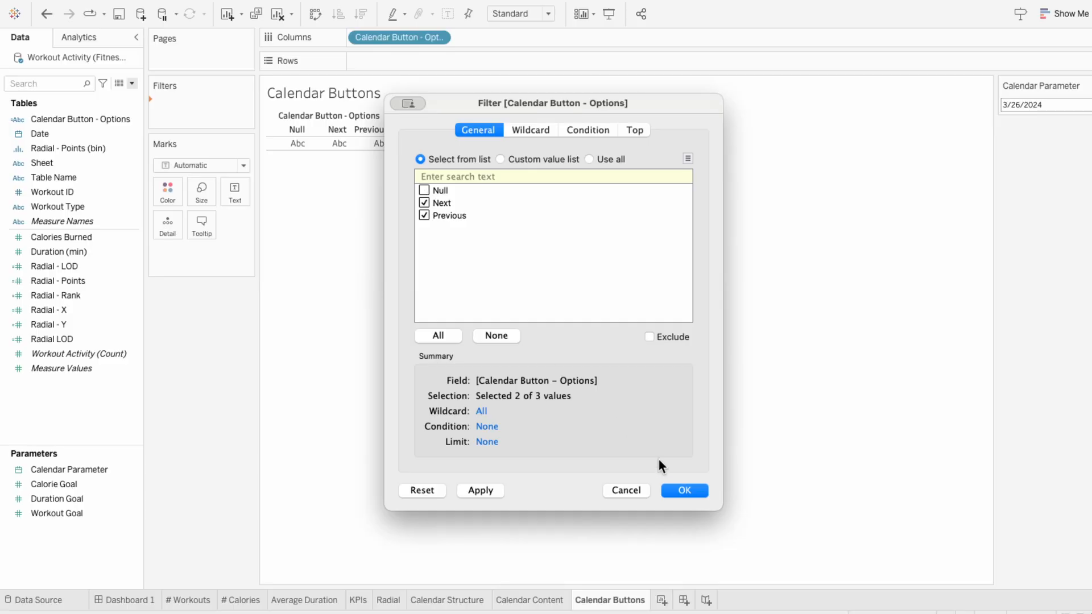
left_click(685, 490)
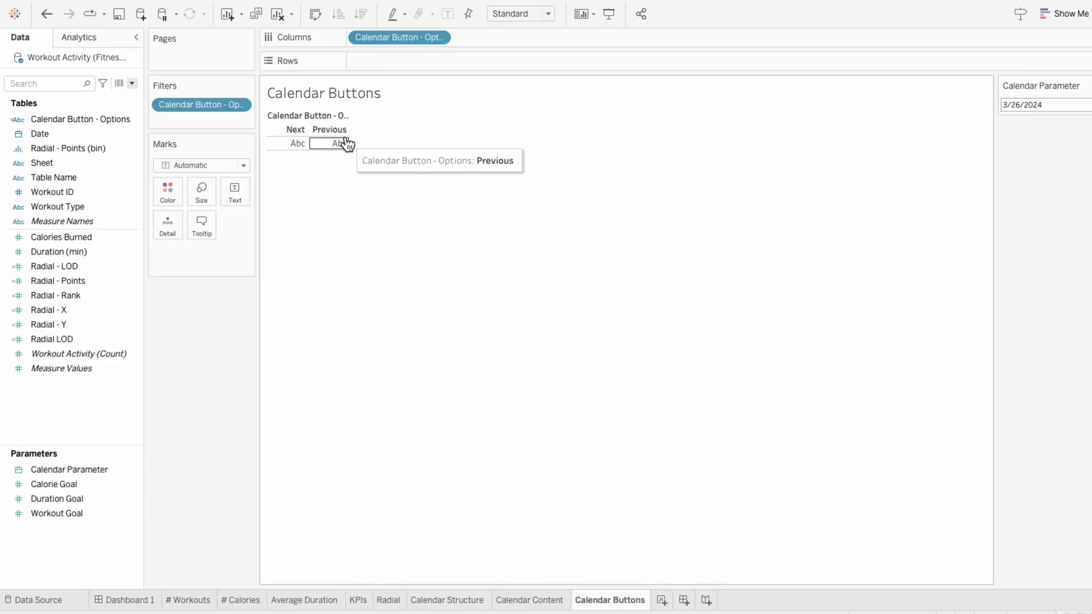
left_click_drag(345, 129, 390, 133)
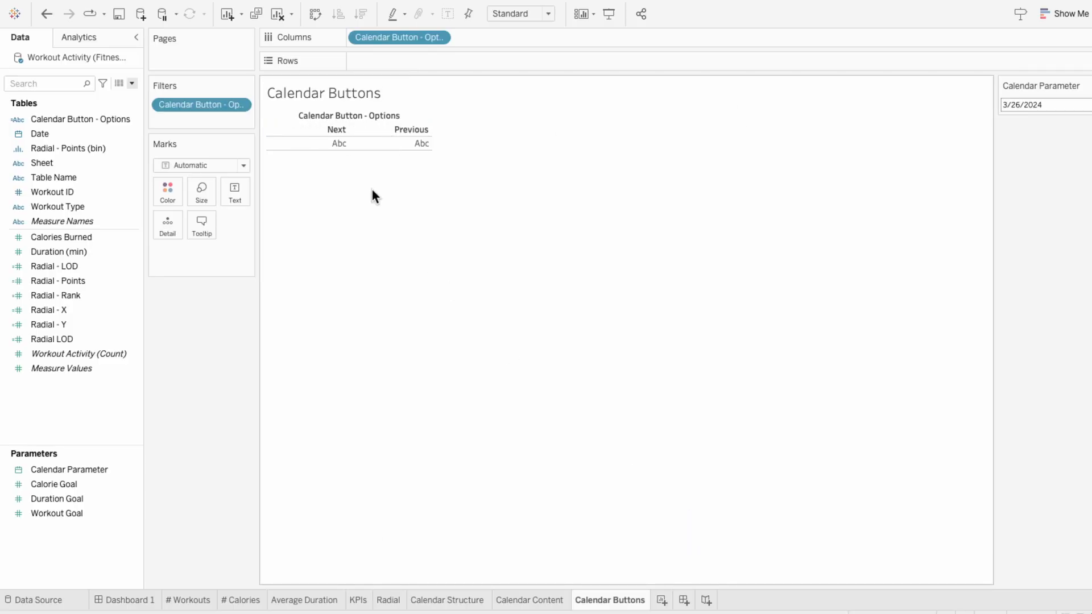
Step: Add Calendar Button - Options to the marks, set the mark type to Shape and encode the field as Shape
left_click_drag(99, 119, 206, 267)
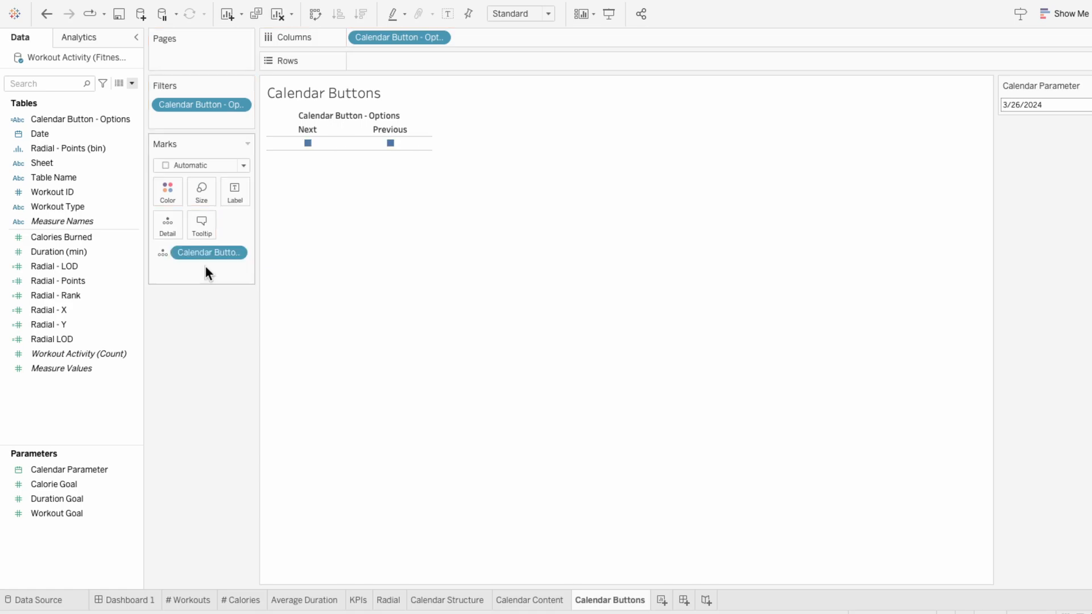
left_click(190, 166)
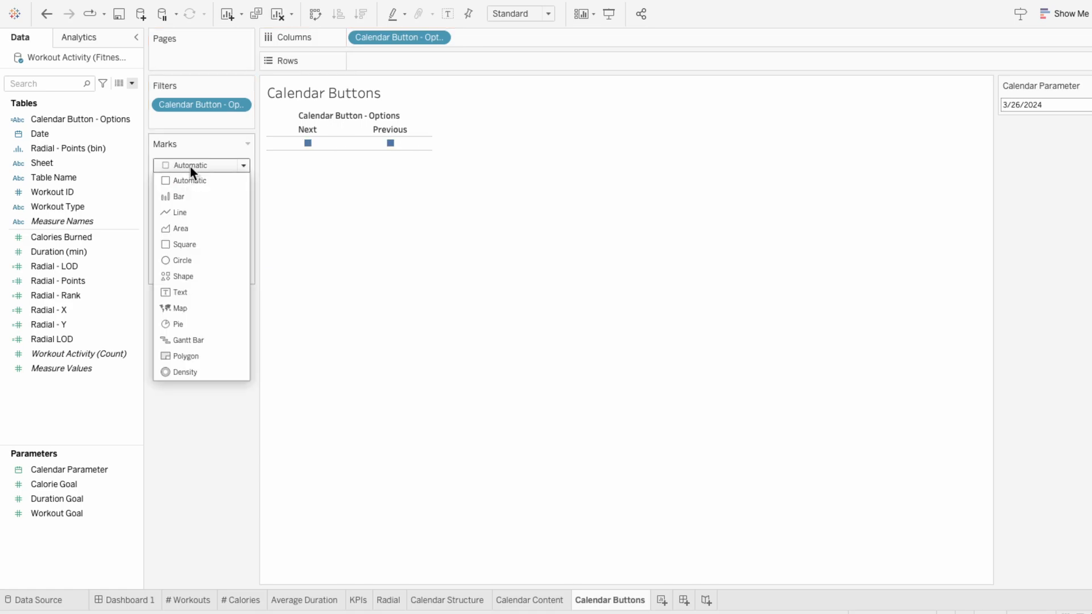
left_click(175, 275)
left_click(163, 254)
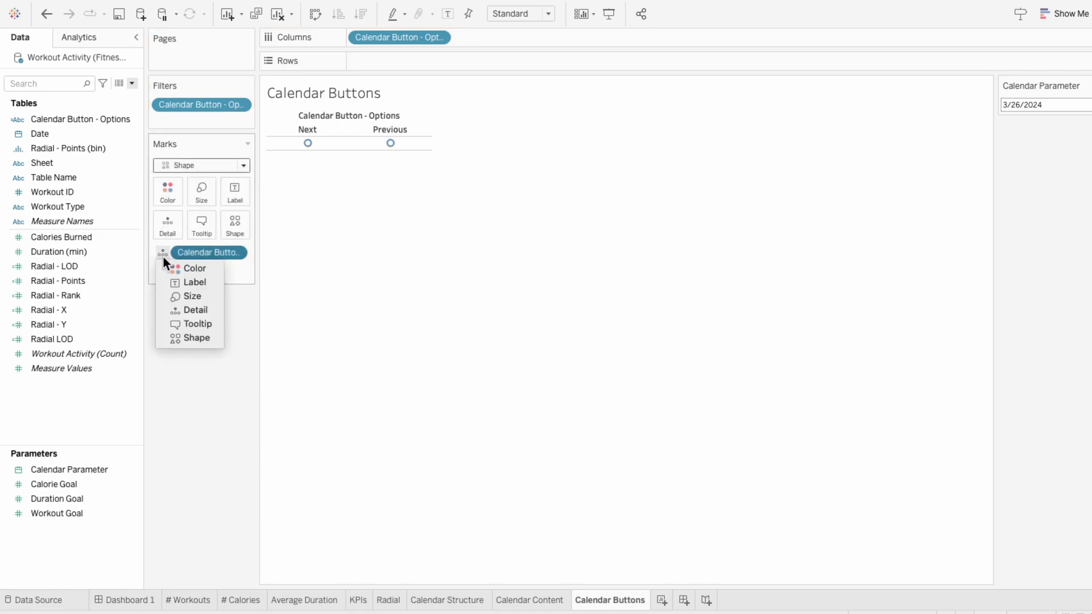
left_click(174, 339)
Step: Assign Filter Images palette shapes: the black right-pointing arrow for Next and the black left-pointing arrow for Previous
left_click(234, 224)
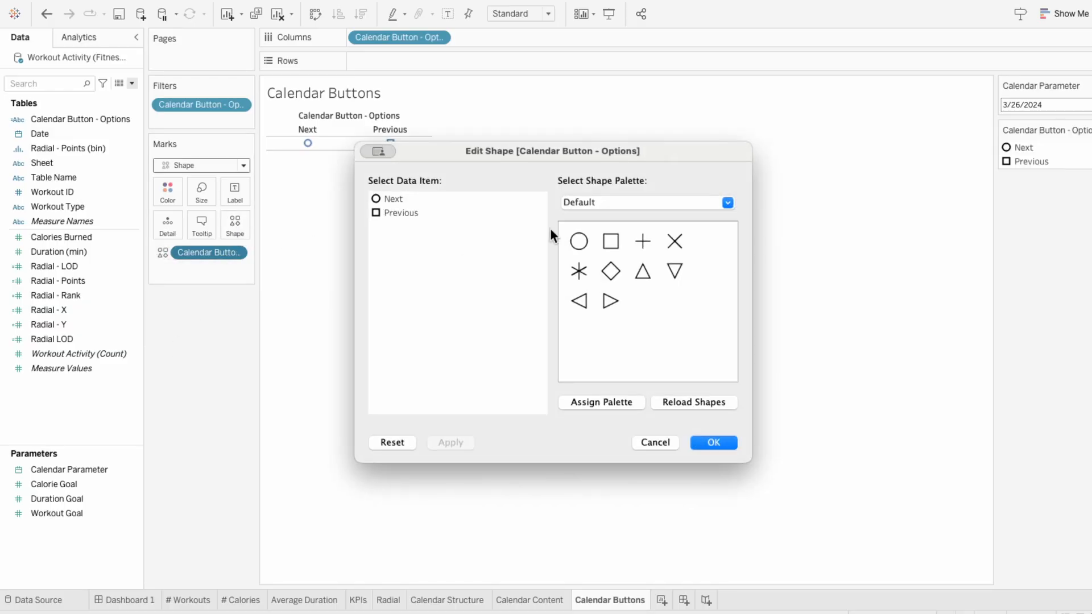
left_click(587, 202)
left_click(599, 284)
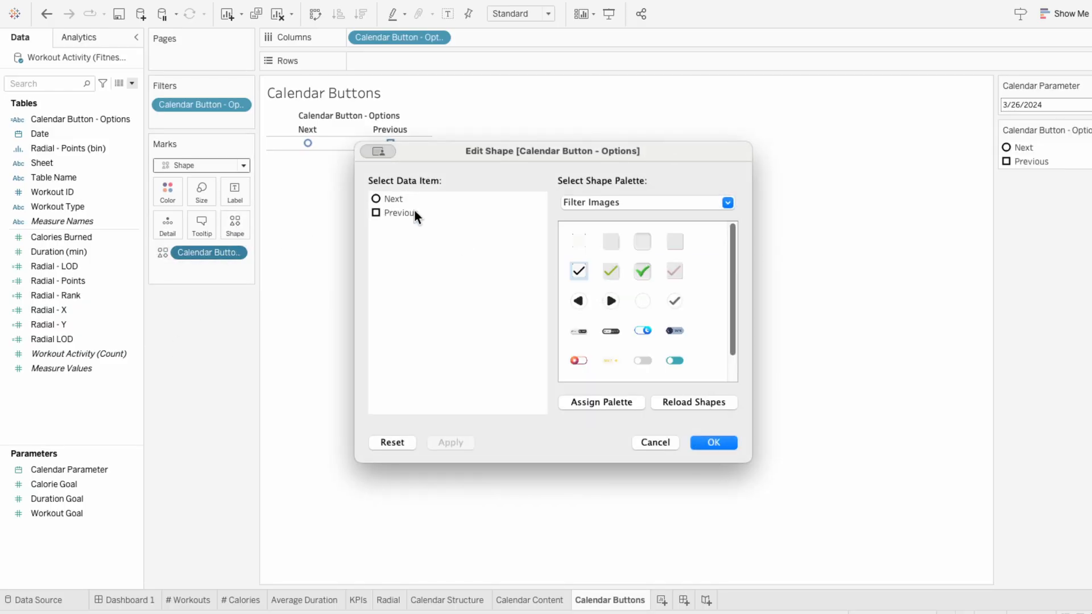
left_click(611, 301)
left_click(399, 213)
left_click(579, 305)
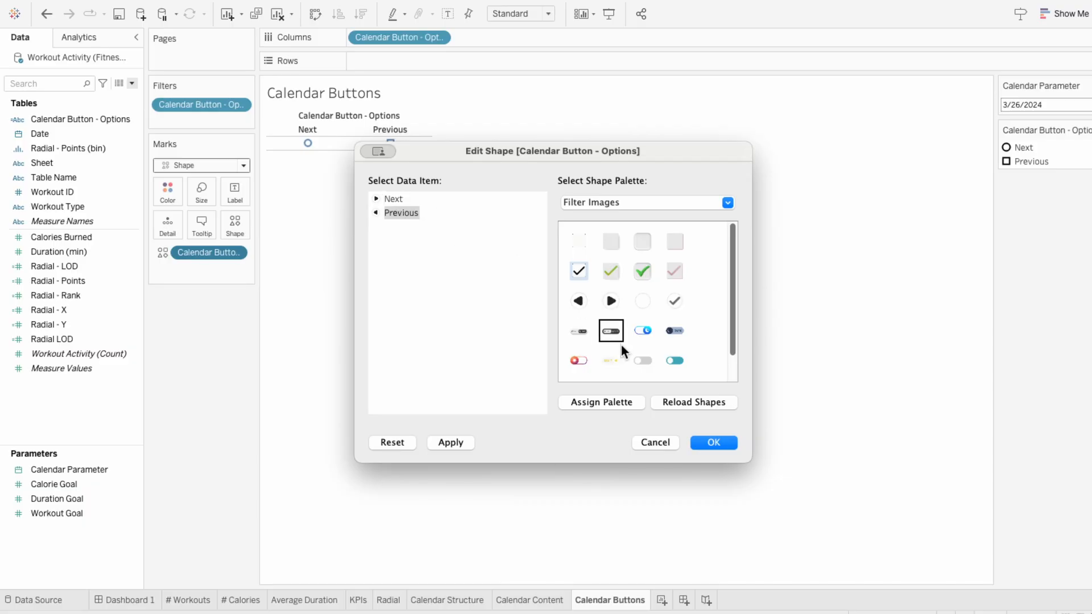
left_click(712, 443)
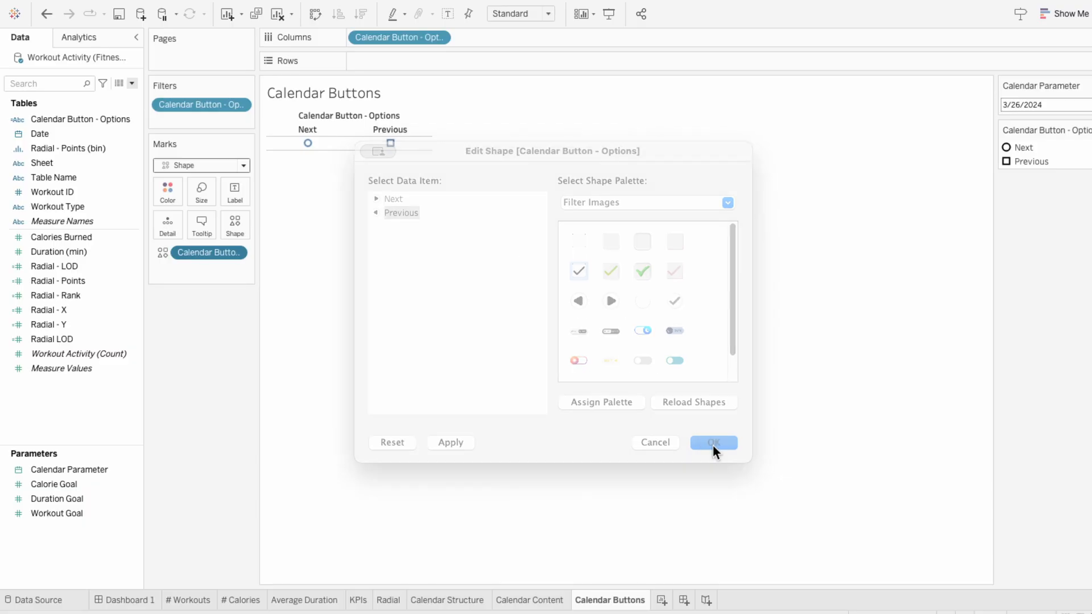
Step: Sort Calendar Button - Options in descending data source order
right_click(423, 39)
left_click(432, 111)
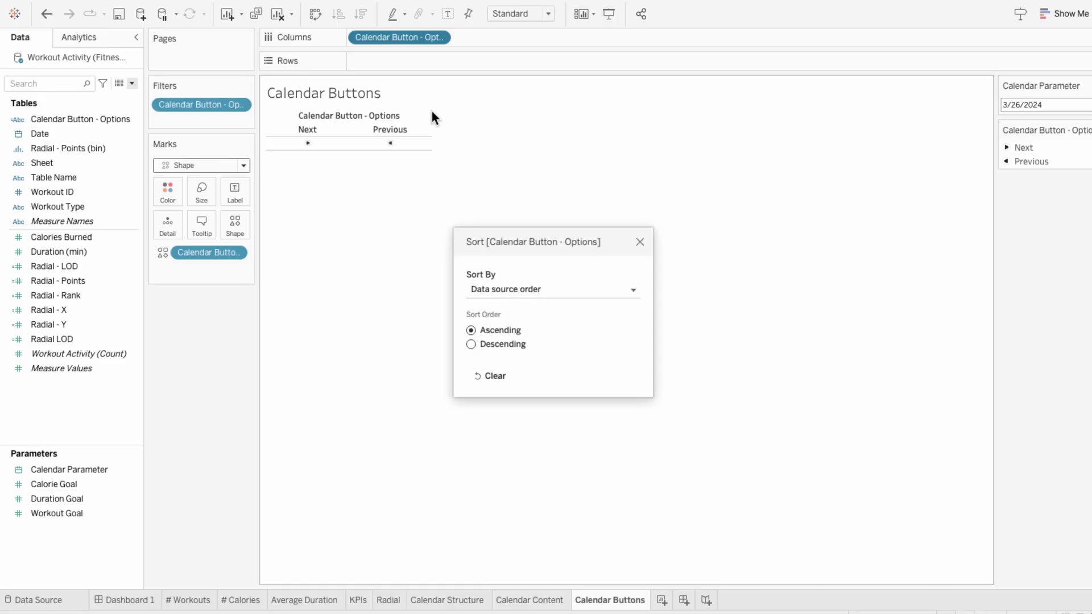
left_click(476, 343)
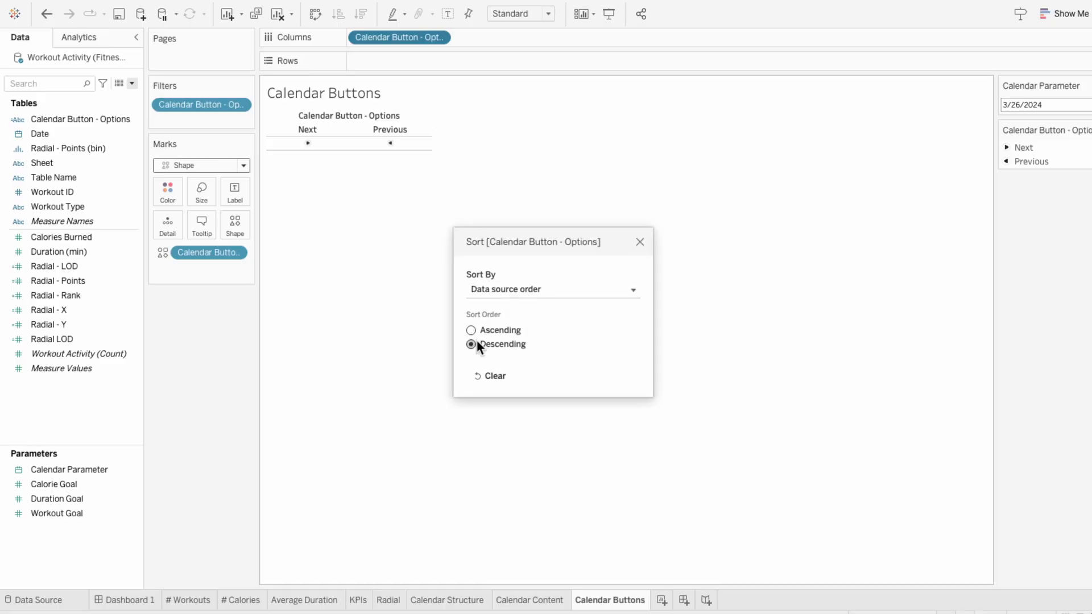
left_click(640, 241)
Step: Enlarge the button cells in height and width and hide the Previous and Next column headers
left_click_drag(368, 150, 356, 273)
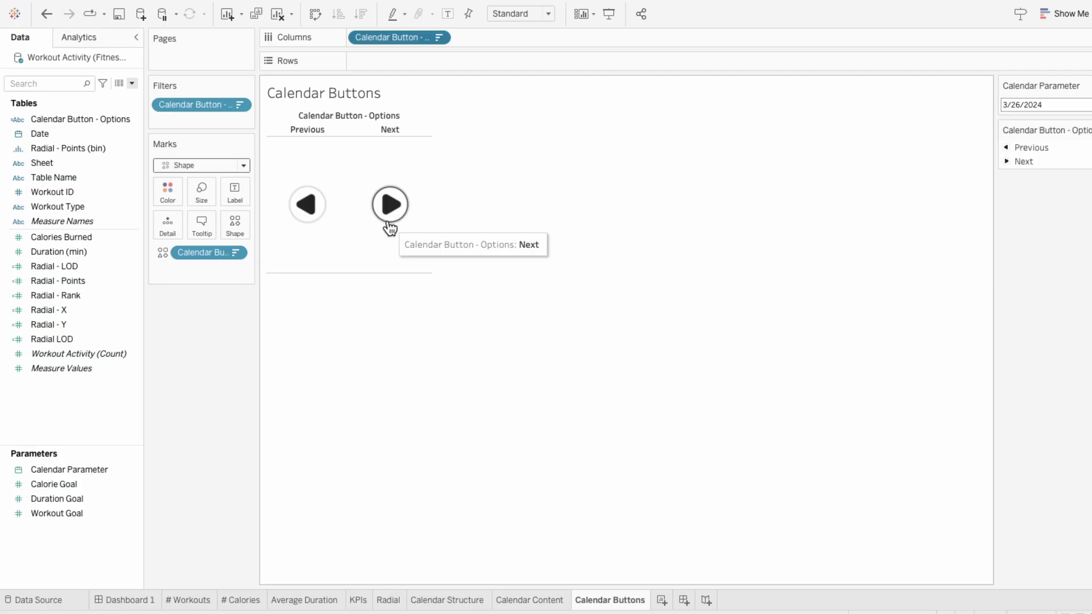
left_click_drag(432, 233, 650, 233)
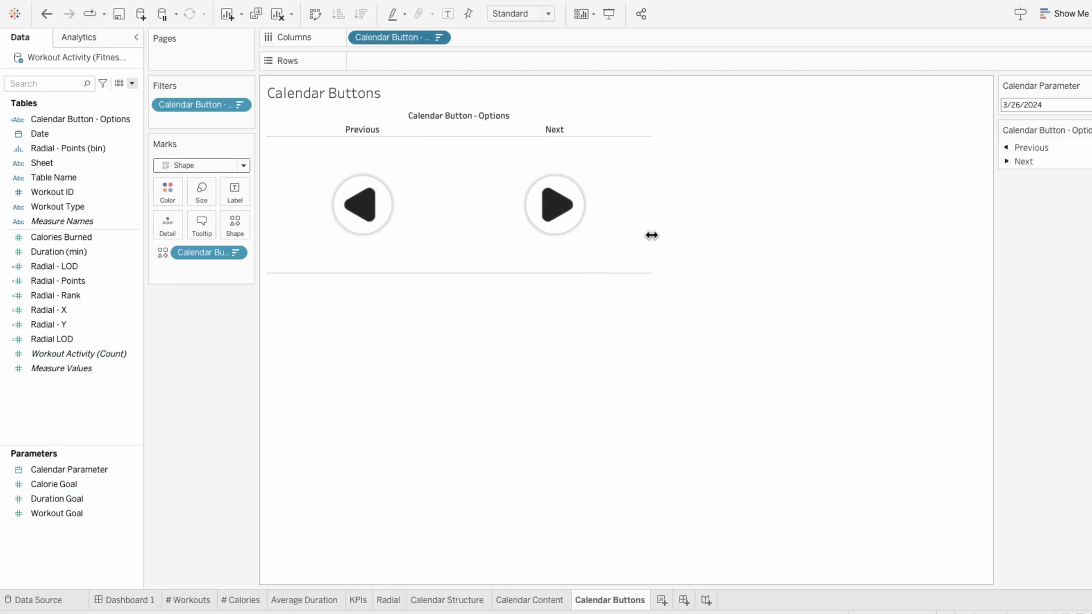
right_click(363, 129)
left_click(381, 210)
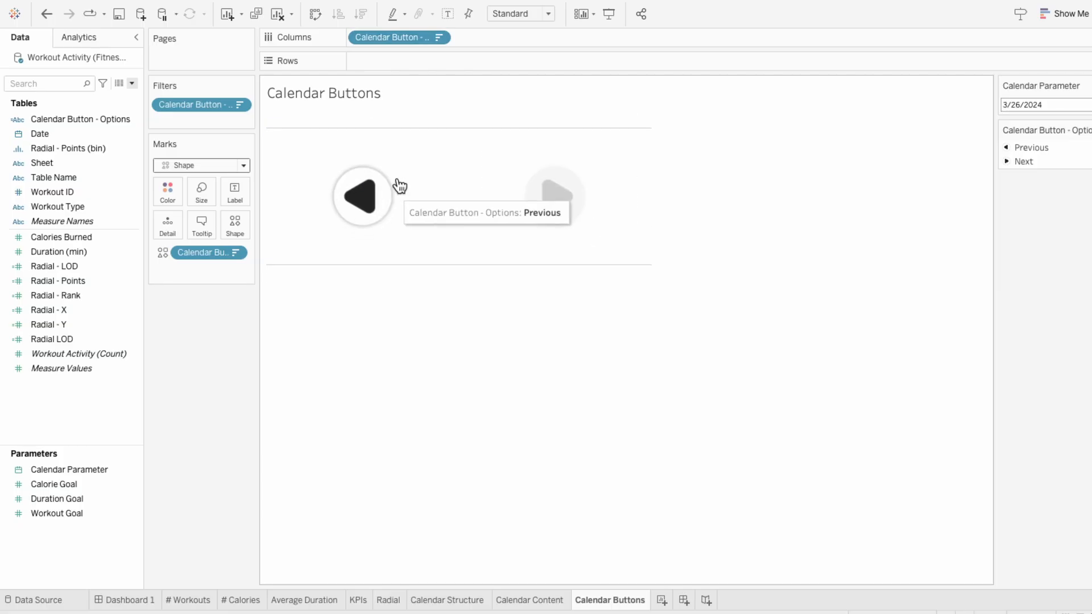
Step: Format the Calendar Buttons sheet with worksheet shading set to None and the row divider pane border set to None
right_click(410, 130)
left_click(429, 186)
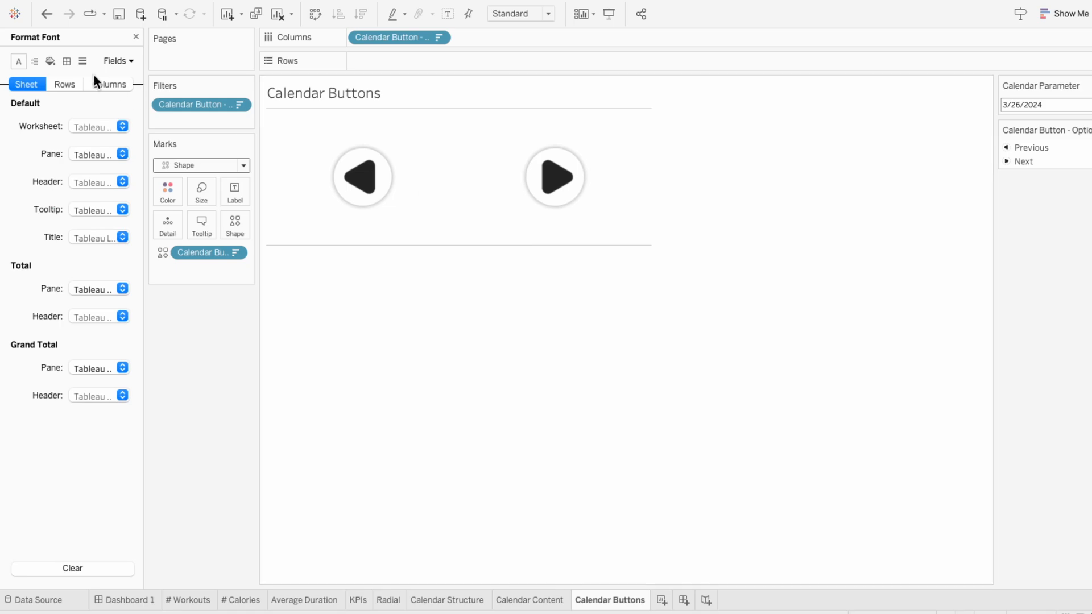
left_click(50, 61)
left_click(80, 126)
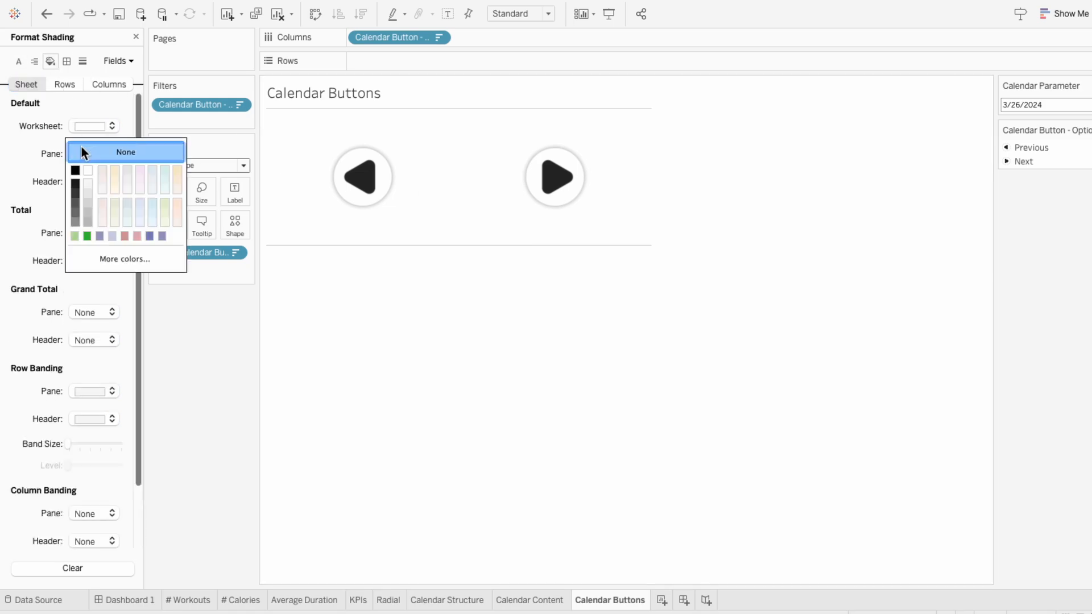
left_click(45, 113)
left_click(66, 62)
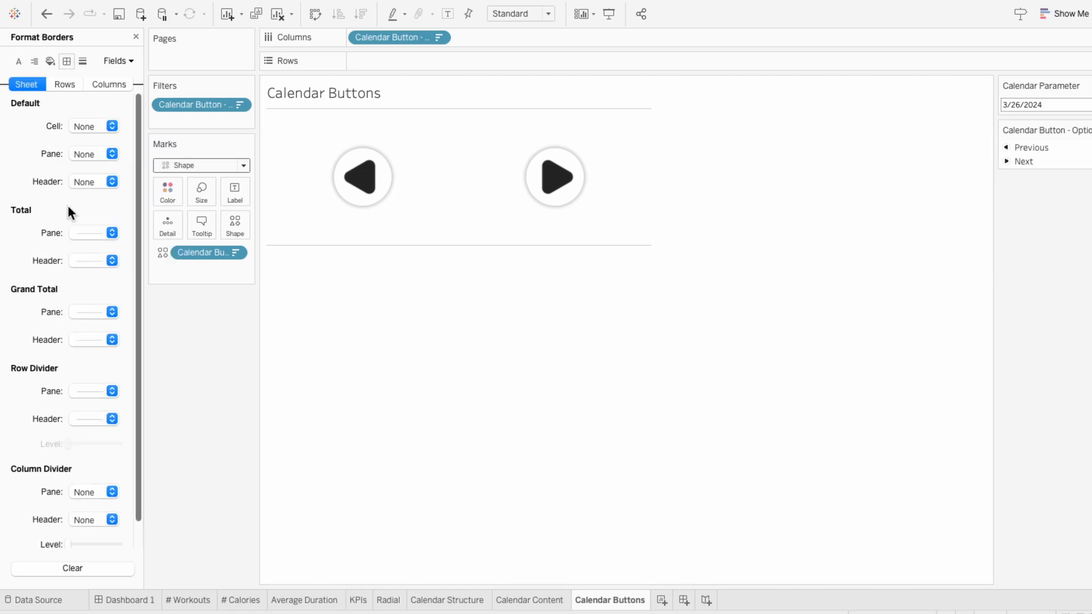
left_click(84, 387)
left_click(84, 409)
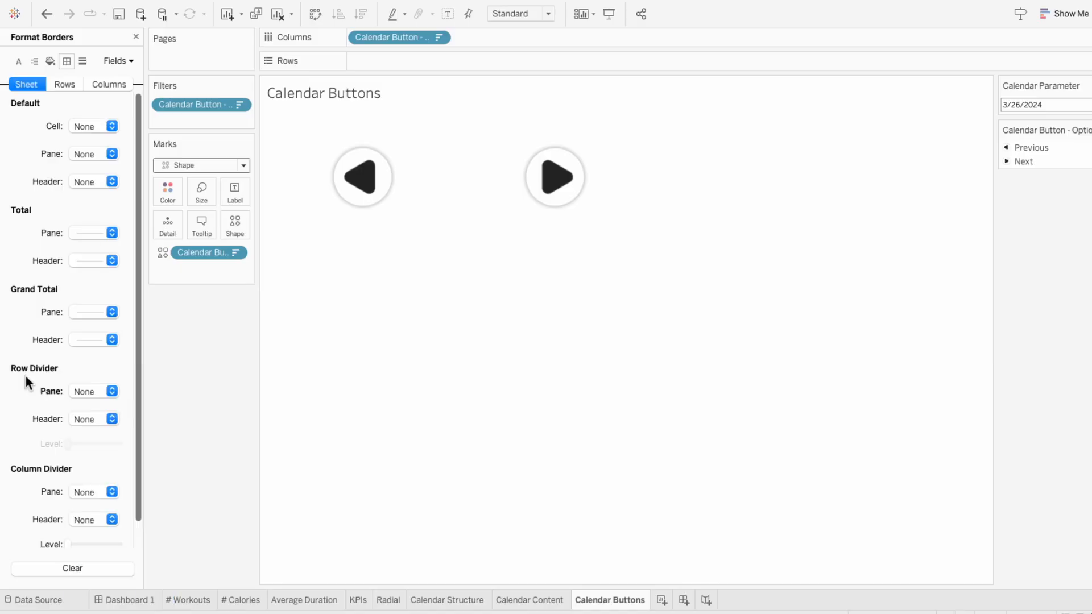
left_click(136, 37)
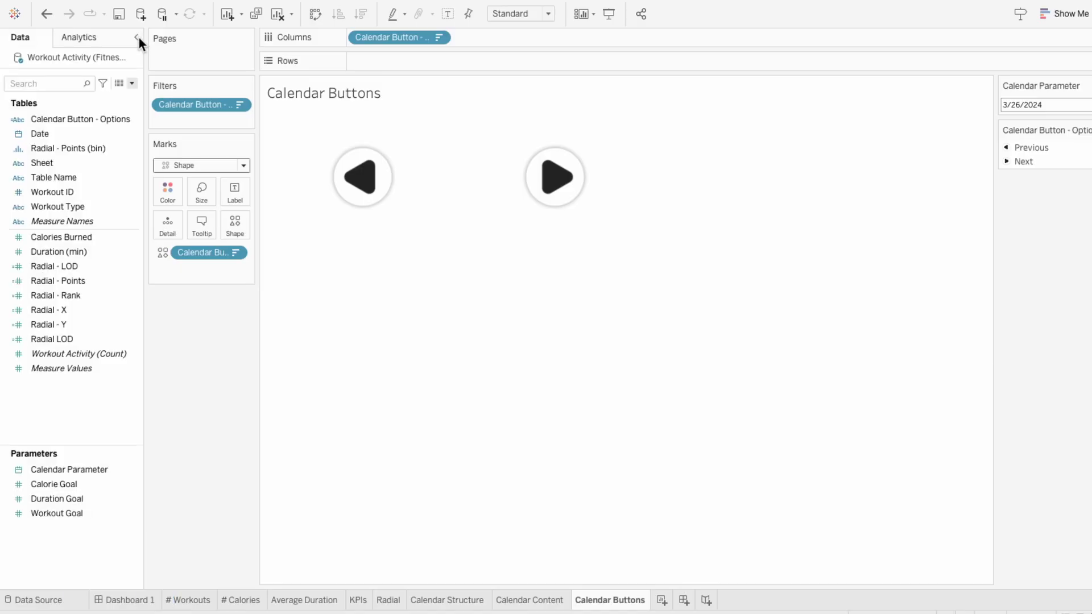
Step: Create a calculated field Calendar Button - Action starting with IF [Calendar Button - Options] = "Previous" THEN DATE(DATEADD('month', -1, [Calendar Parameter]))
left_click(132, 83)
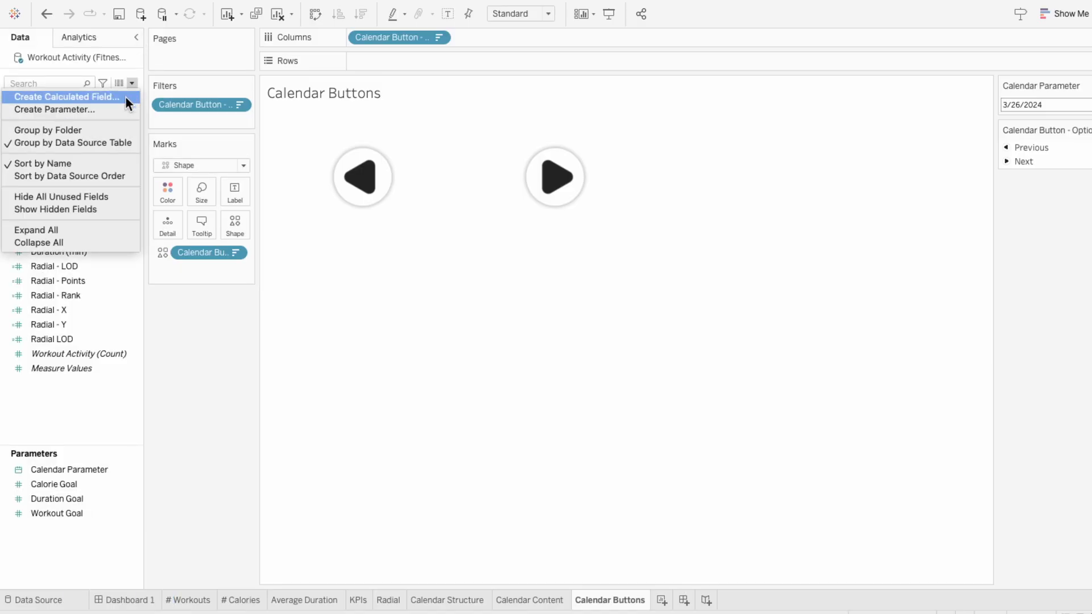
left_click(125, 98)
type("Calendar Button - A")
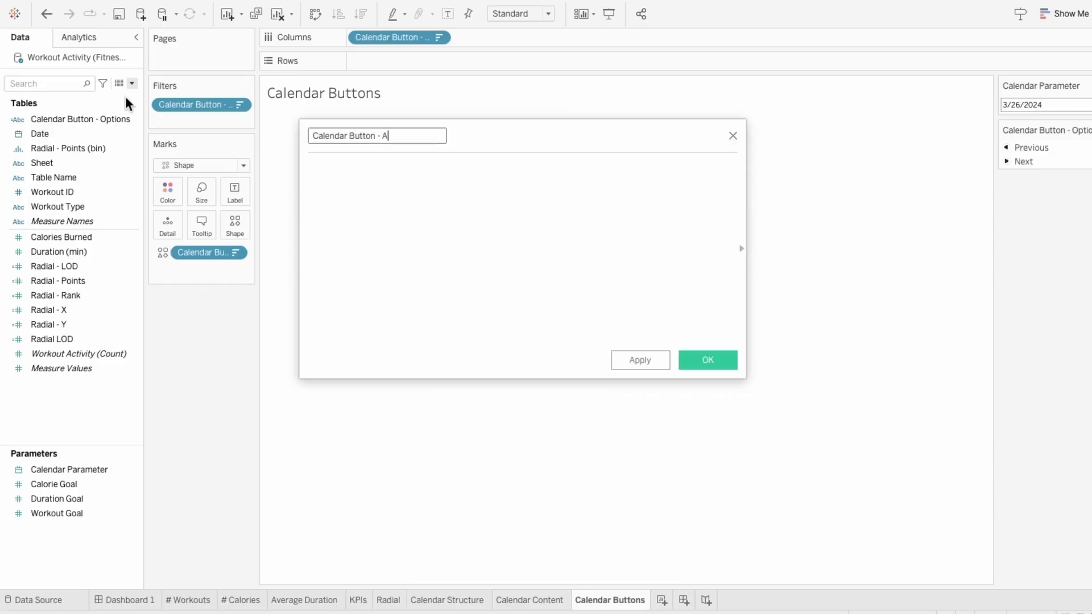
type("ction")
key("Tab")
type("IF calend")
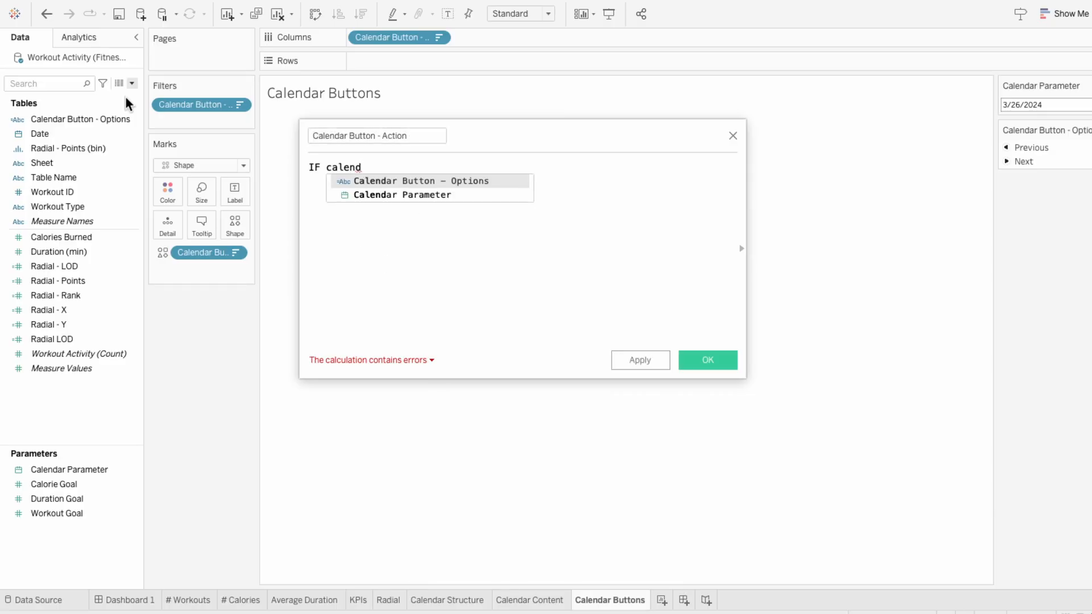
key("Return")
type("= \"Previous\" THEN")
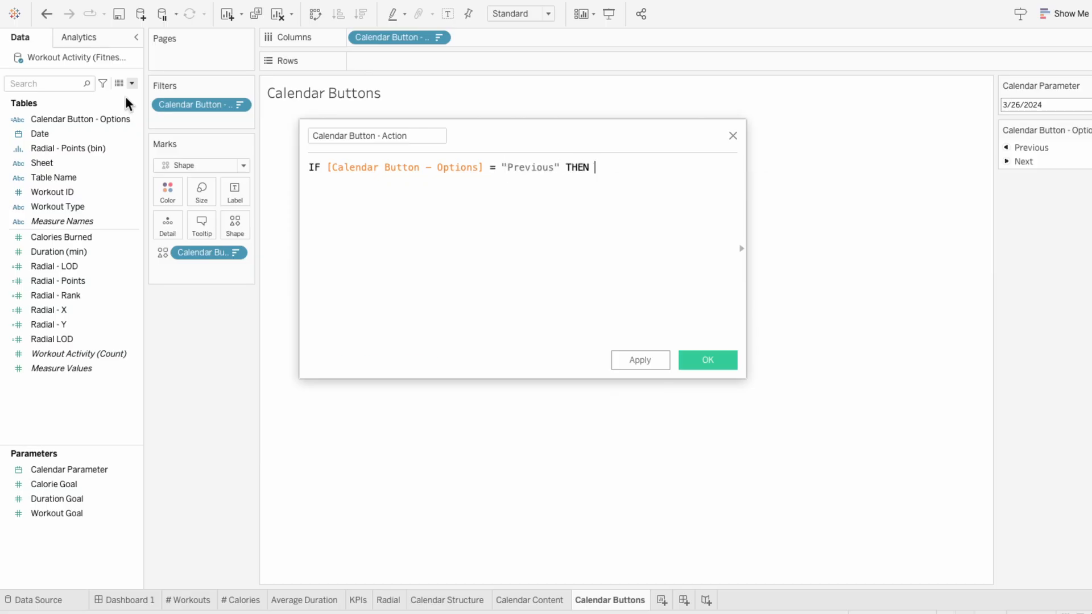
key("Return")
type("DATE")
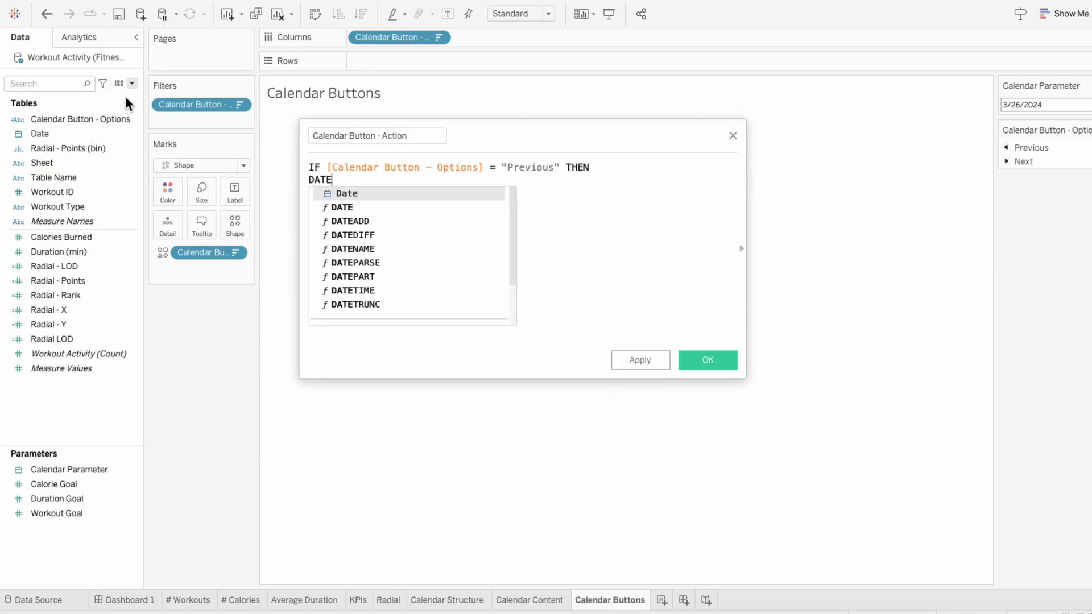
type("(DATEADD('month', -1, [Calendar Parameter]))")
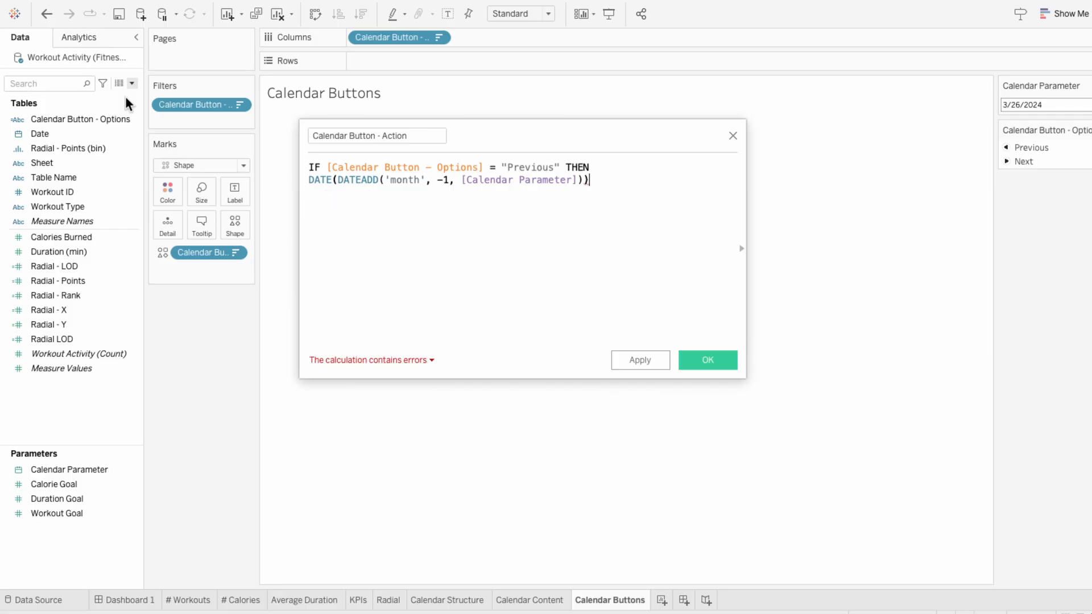
Step: Add an ELSEIF branch by copying the first condition and result, changing the option to "Next" and the DATEADD interval to 1
key("Return")
type("ELSEIF")
left_click_drag(608, 181, 328, 166)
key("ctrl+c")
left_click(378, 204)
key("ctrl+v")
double_click(537, 192)
type("Next")
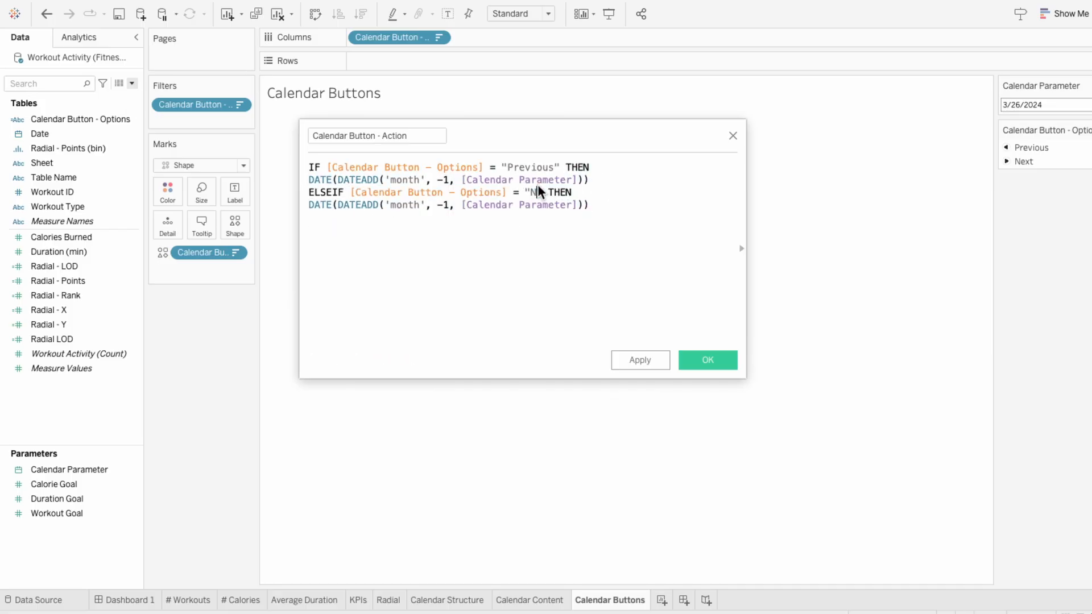
left_click(444, 204)
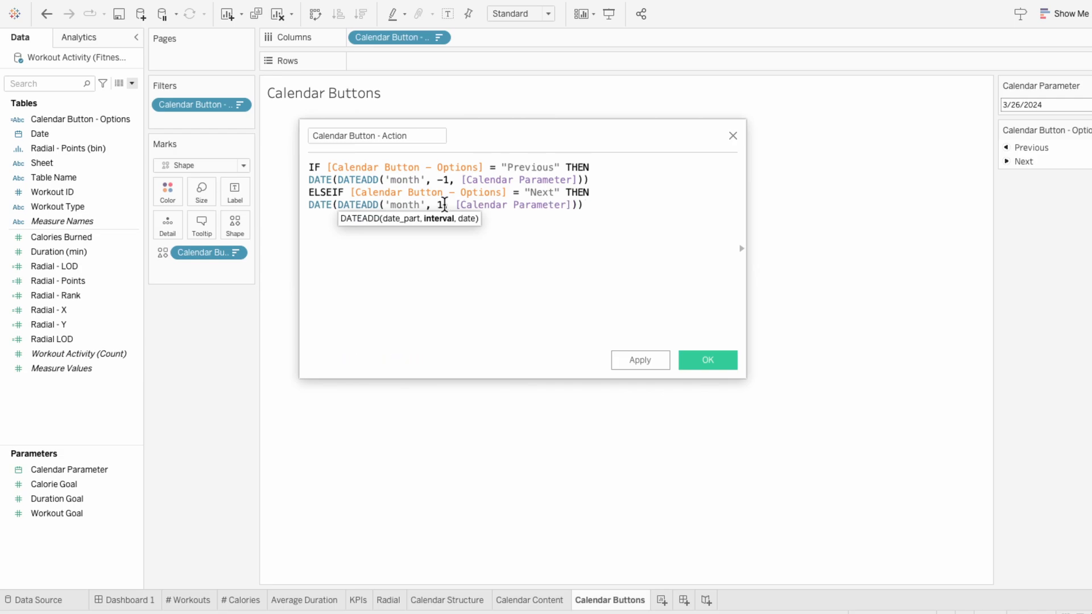
key("BackSpace")
Step: Close the Calendar Button - Action formula with END and save the calculated field
left_click(613, 224)
key("Return")
type("END")
left_click(613, 224)
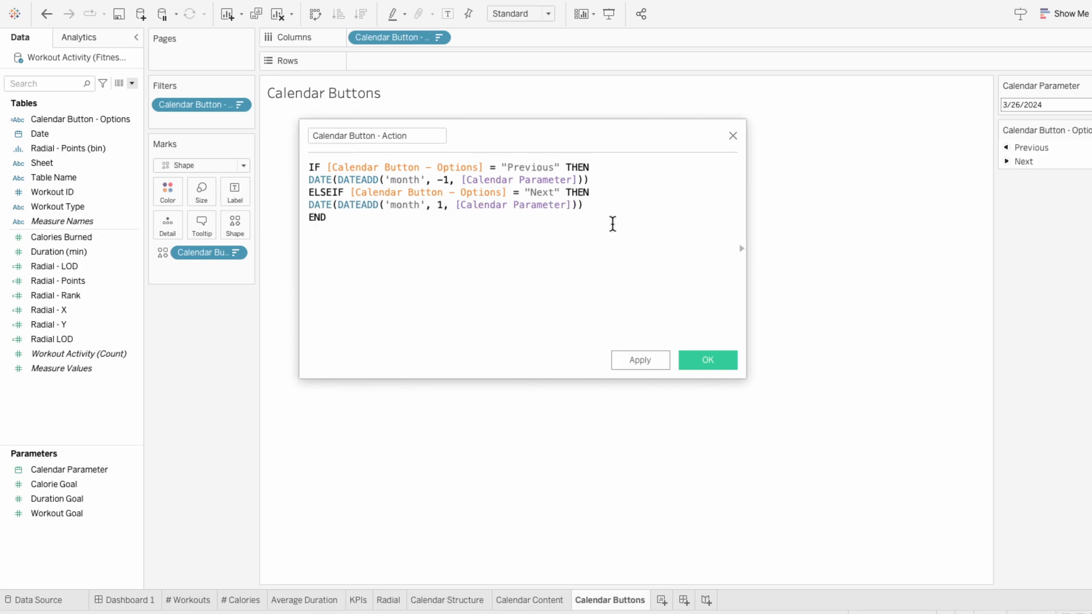
left_click(703, 363)
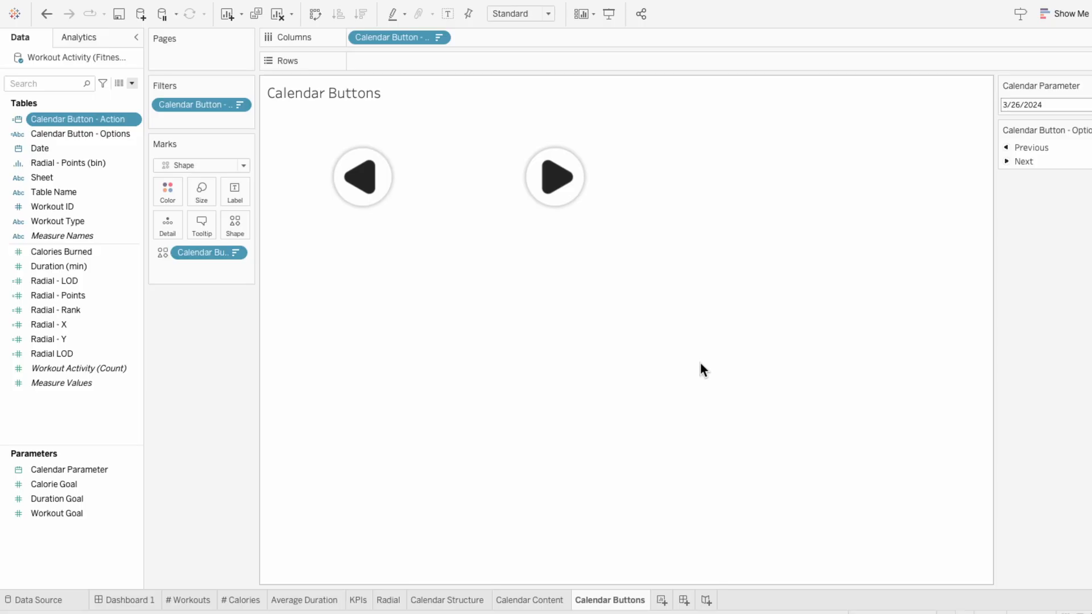
Step: Add Calendar Button - Action to the marks as detail and convert it to the continuous Day date value
left_click_drag(76, 121, 186, 267)
right_click(196, 268)
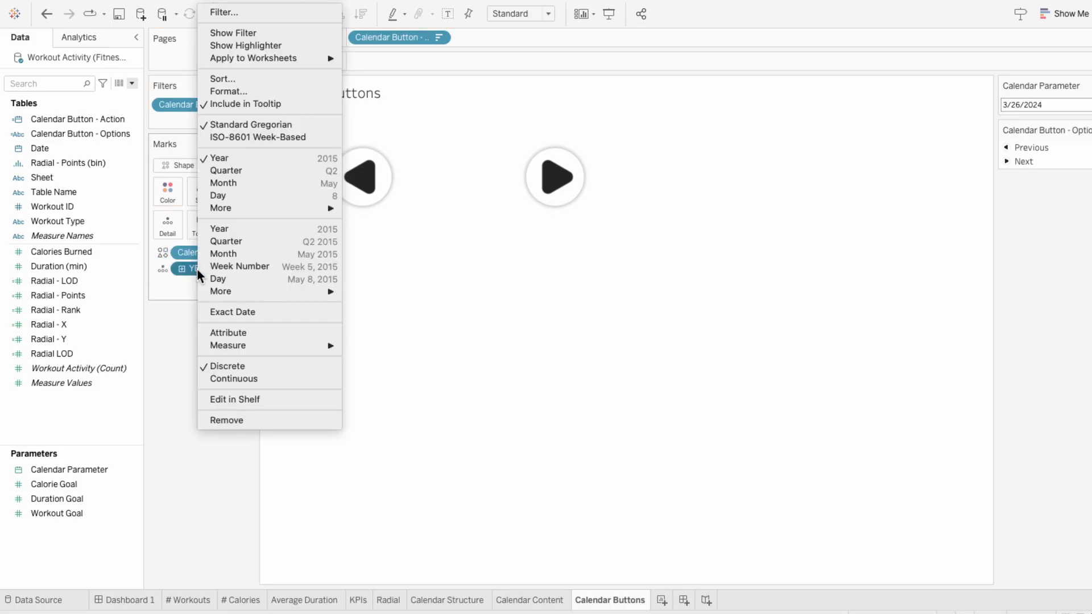
left_click(206, 274)
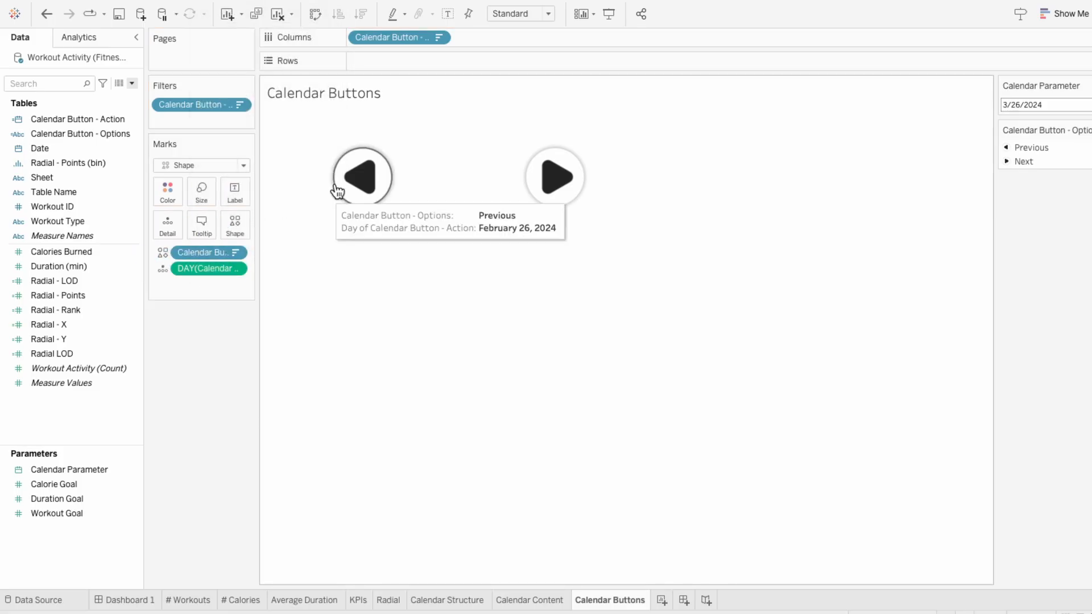
Step: Place Calendar Buttons as a floating sheet on Dashboard 1 with its title hidden and its fit set to Entire View
left_click(137, 602)
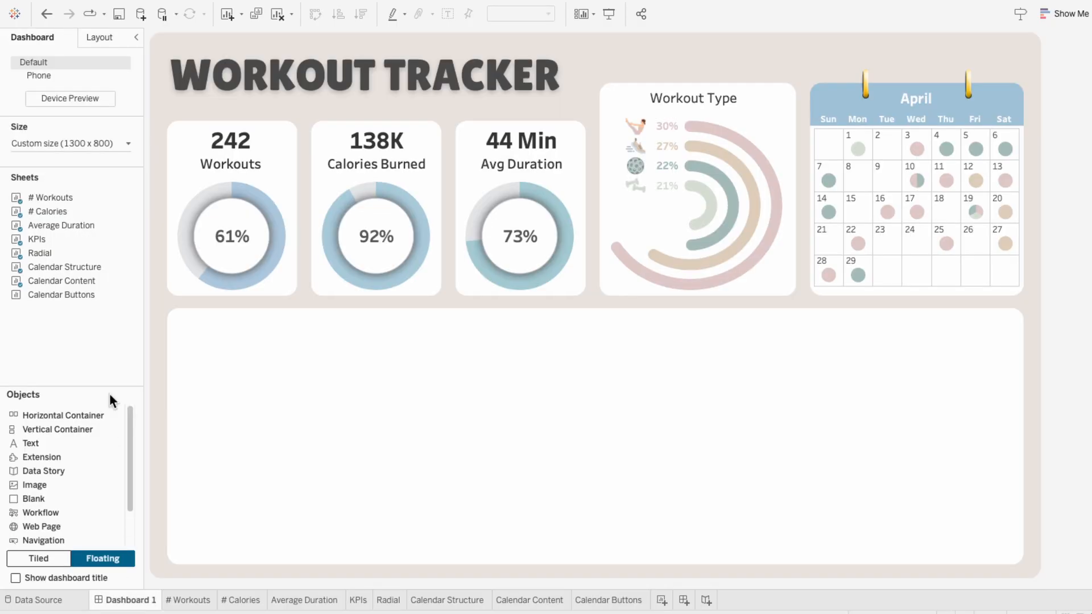
mouse_move(70, 294)
left_mouse_down()
mouse_move(140, 294)
mouse_move(766, 132)
mouse_move(722, 83)
left_mouse_up()
right_click(733, 91)
left_click(749, 125)
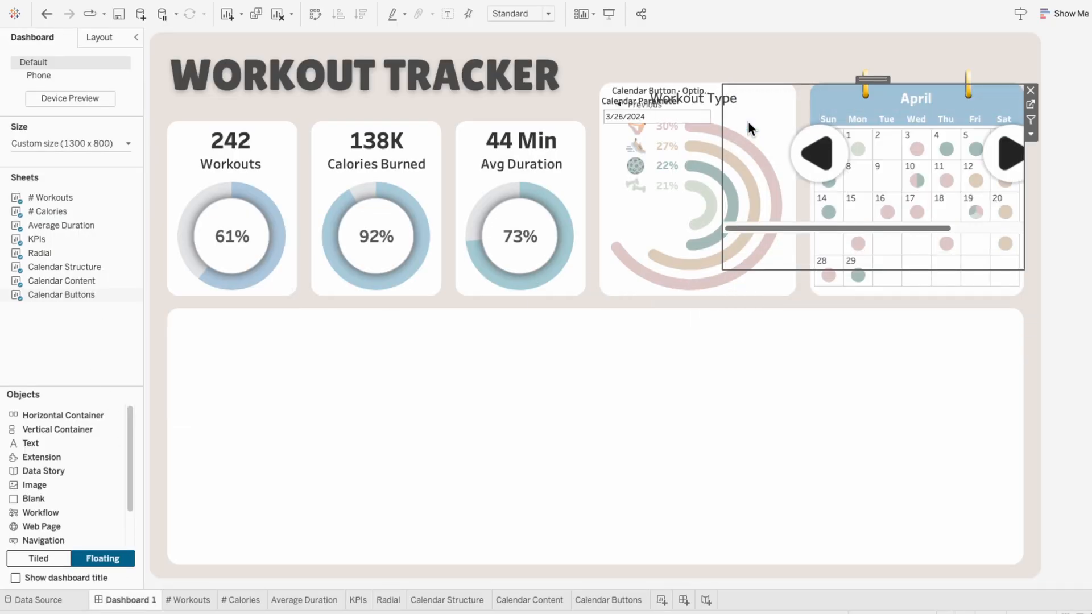
left_click(521, 14)
left_click(526, 61)
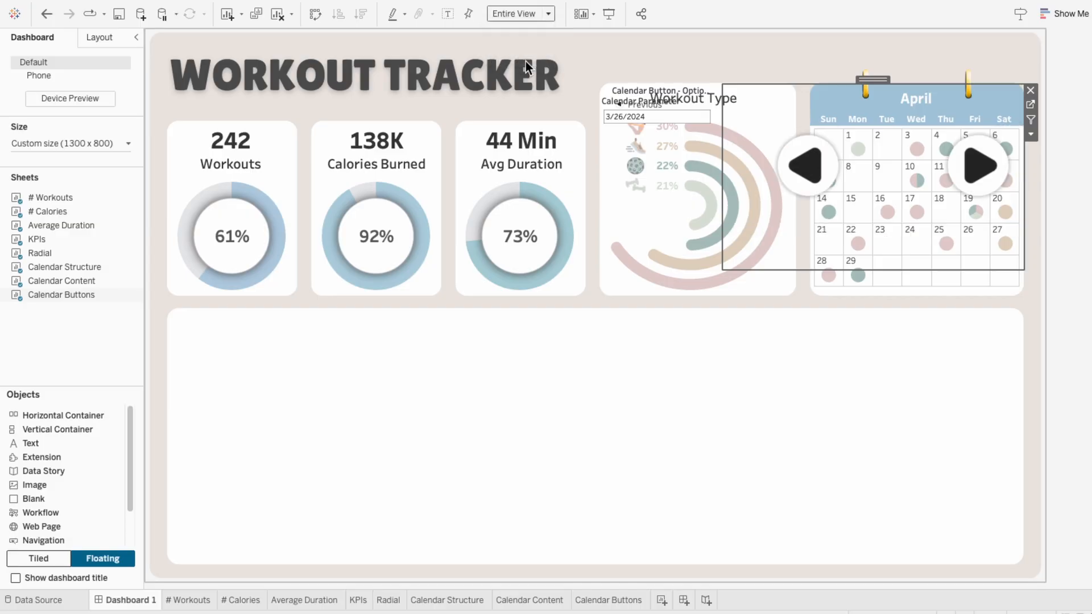
Step: Shrink the Calendar Buttons sheet to a thin strip and align it over the calendar header so the arrows flank the month name
left_click_drag(861, 270, 860, 123)
left_click_drag(870, 79, 914, 74)
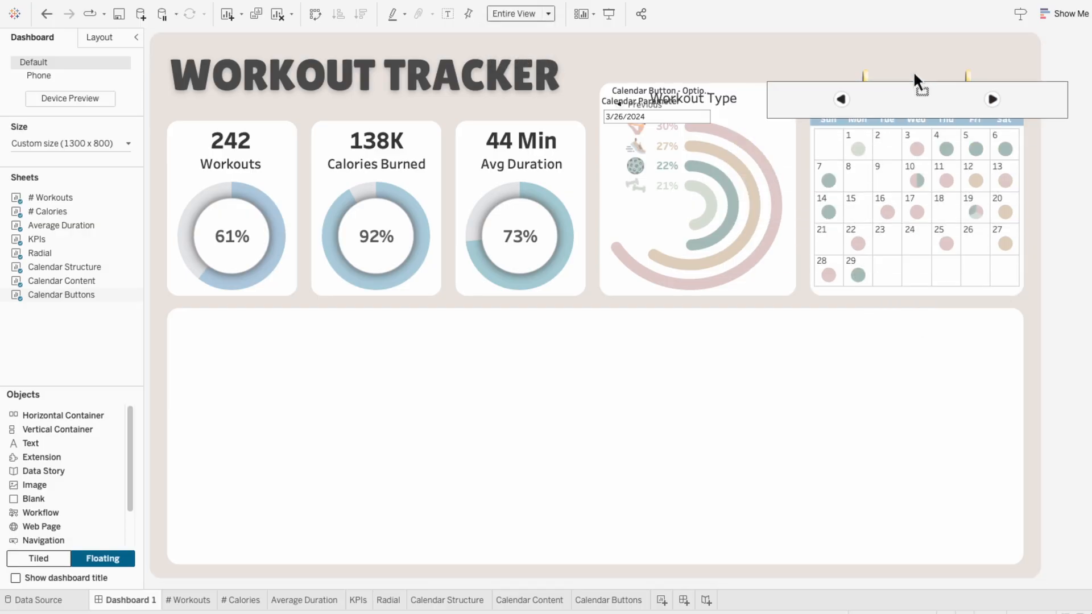
left_click(1059, 221)
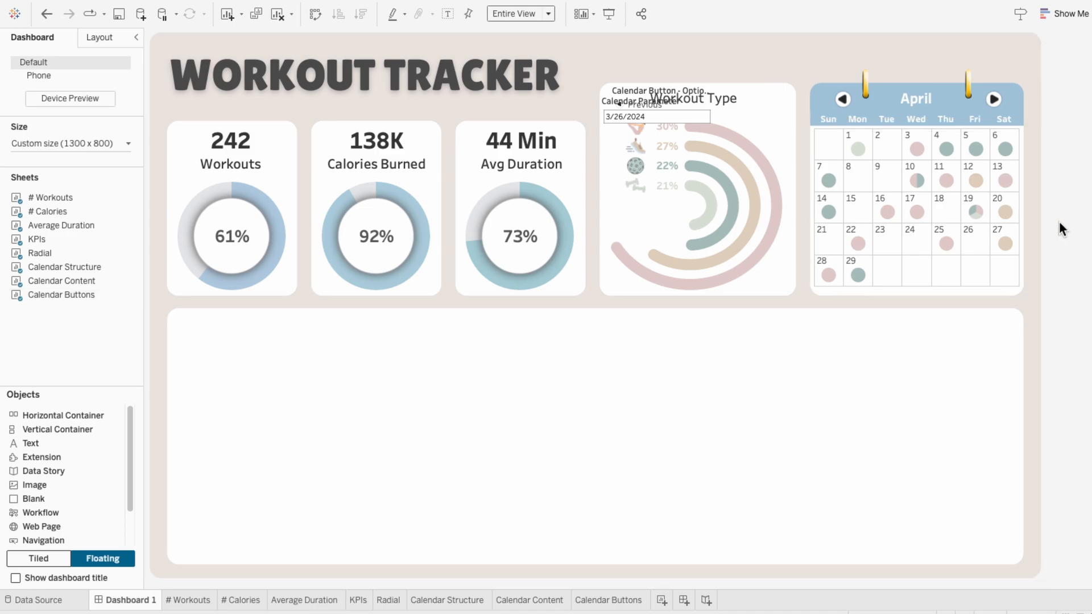
mouse_move(329, 2)
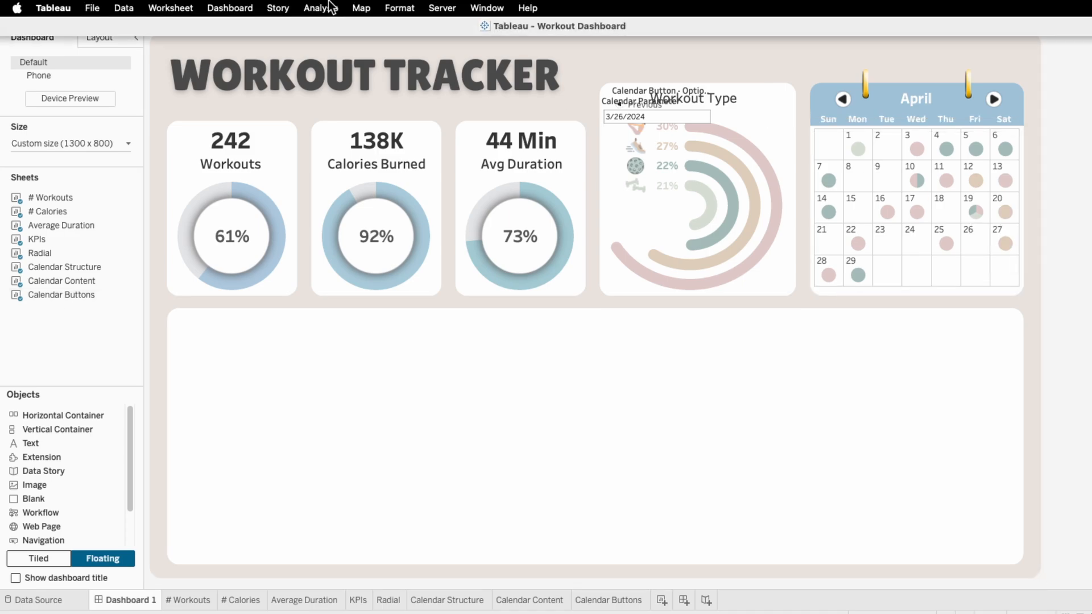
Step: Add a change-parameter dashboard action named Calendar with Calendar Buttons as its only source sheet on Dashboard 1
left_click(228, 7)
left_click(225, 213)
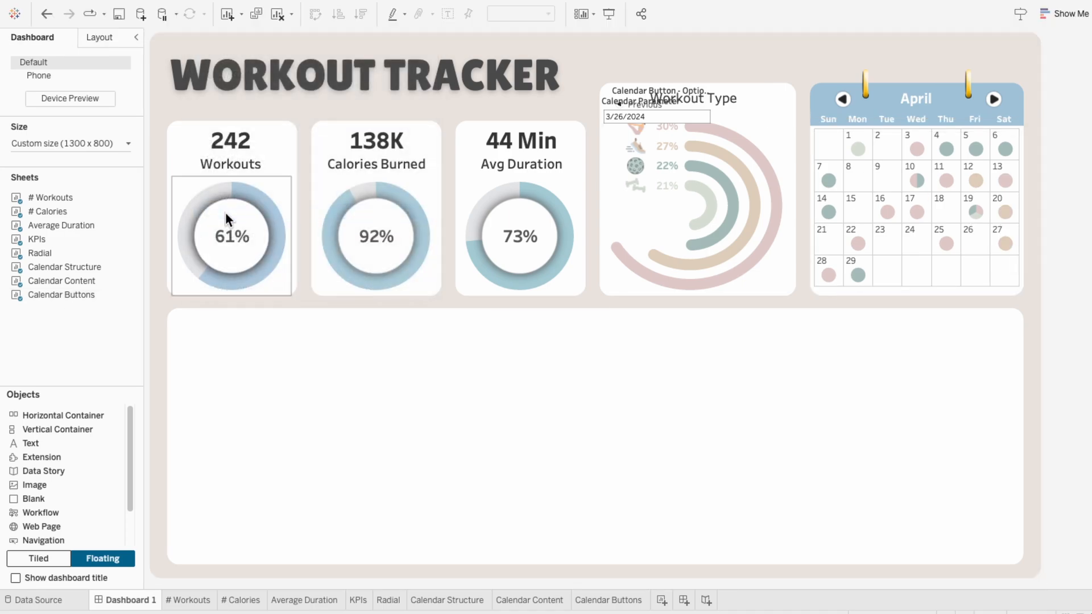
left_click(416, 405)
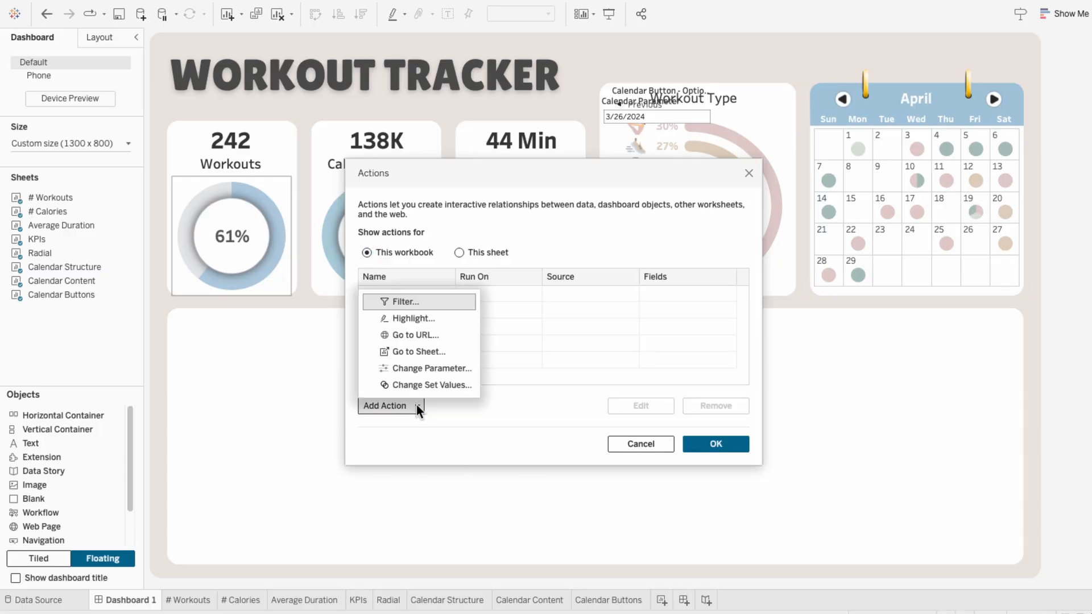
left_click(401, 366)
type("Calendar")
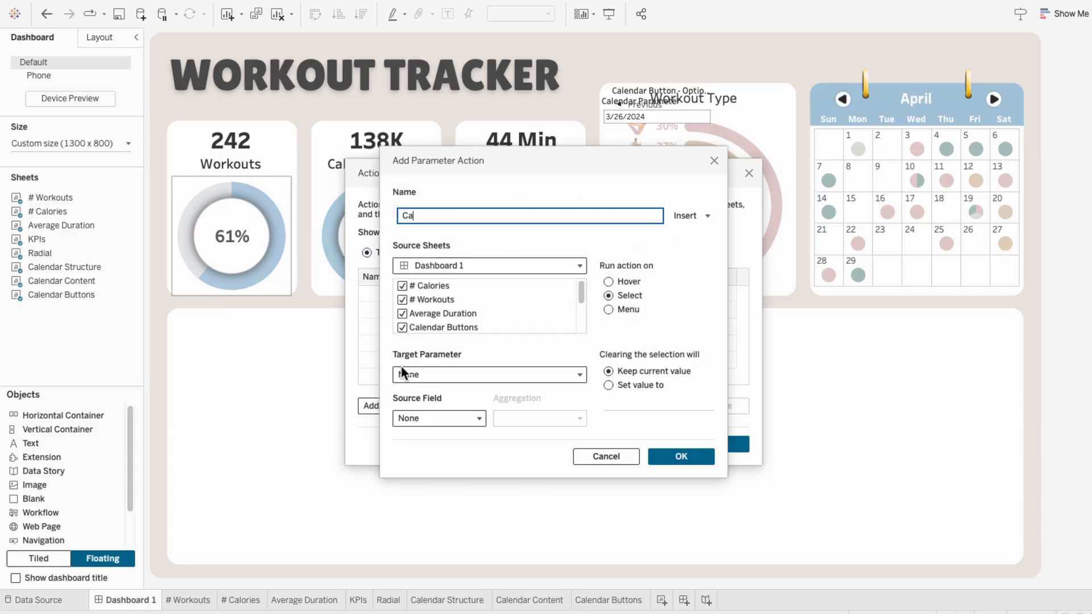
left_click(401, 285)
scroll(402, 311, "down", 2)
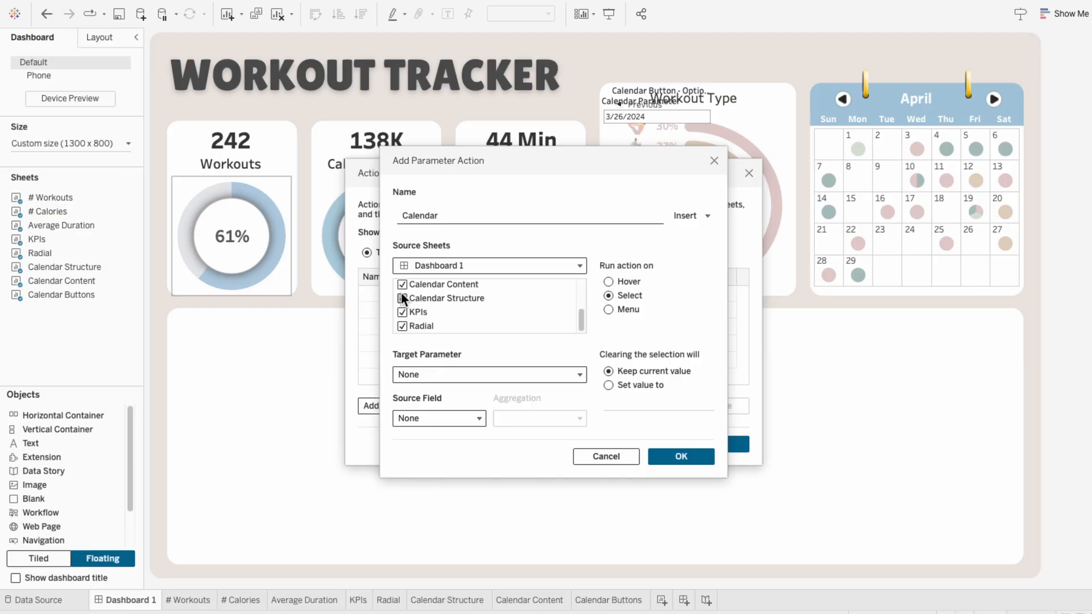
scroll(451, 320, "up", 1)
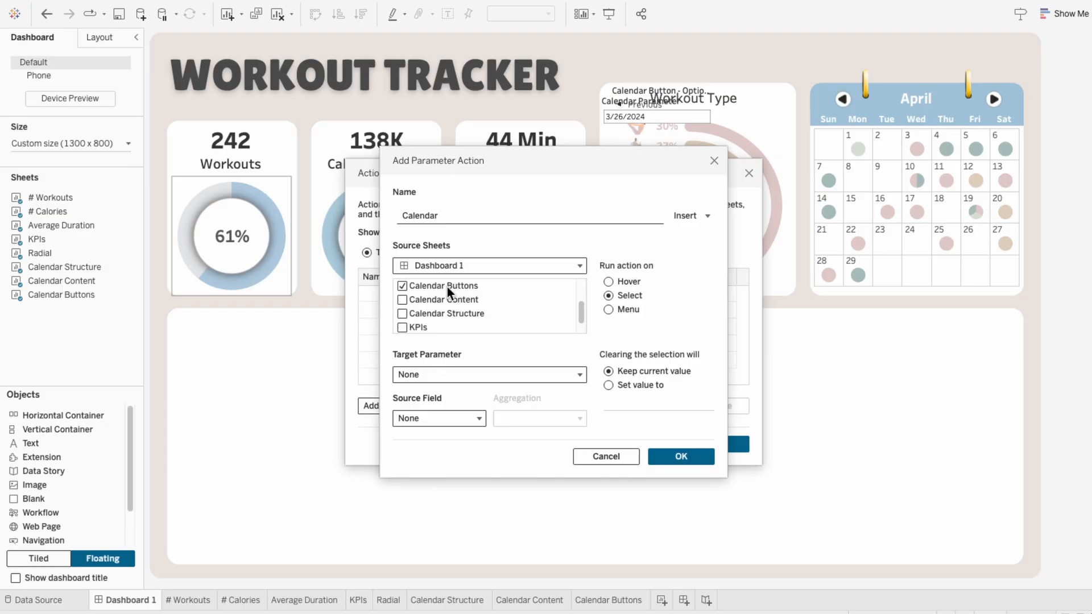
Step: Target Calendar Parameter with source field DAY(Calendar Button - Action), save the action and try the calendar's next-month arrow
left_click(461, 374)
left_click(463, 413)
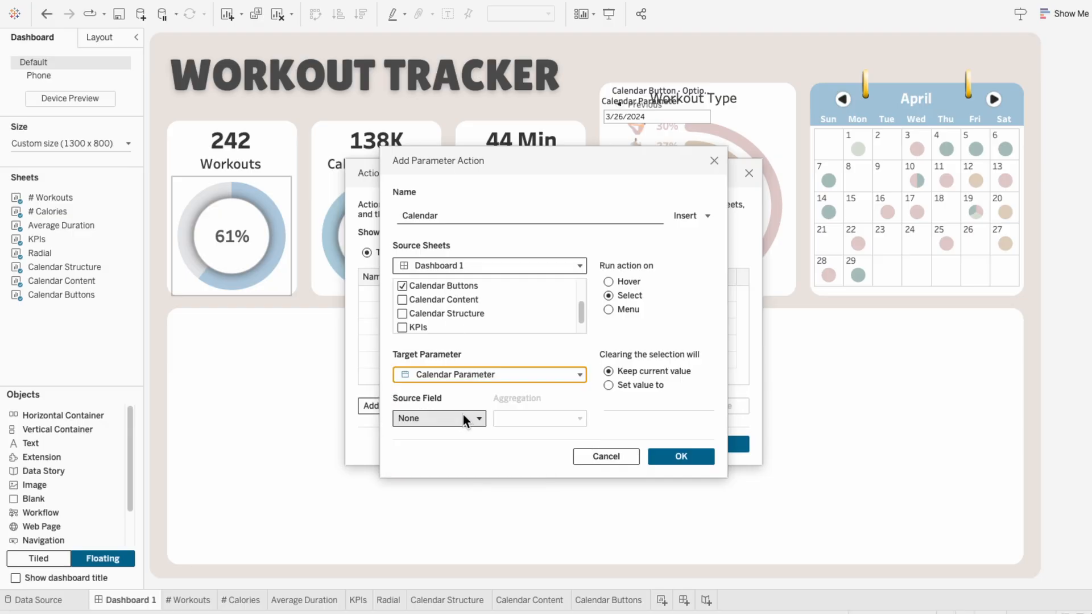
left_click(446, 417)
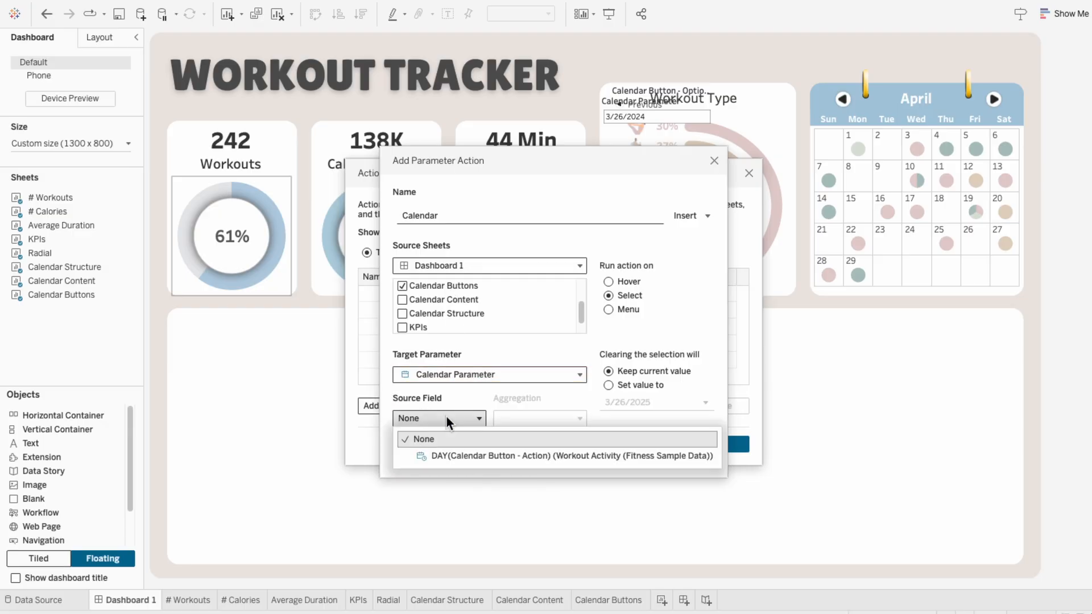
left_click(467, 459)
left_click(686, 461)
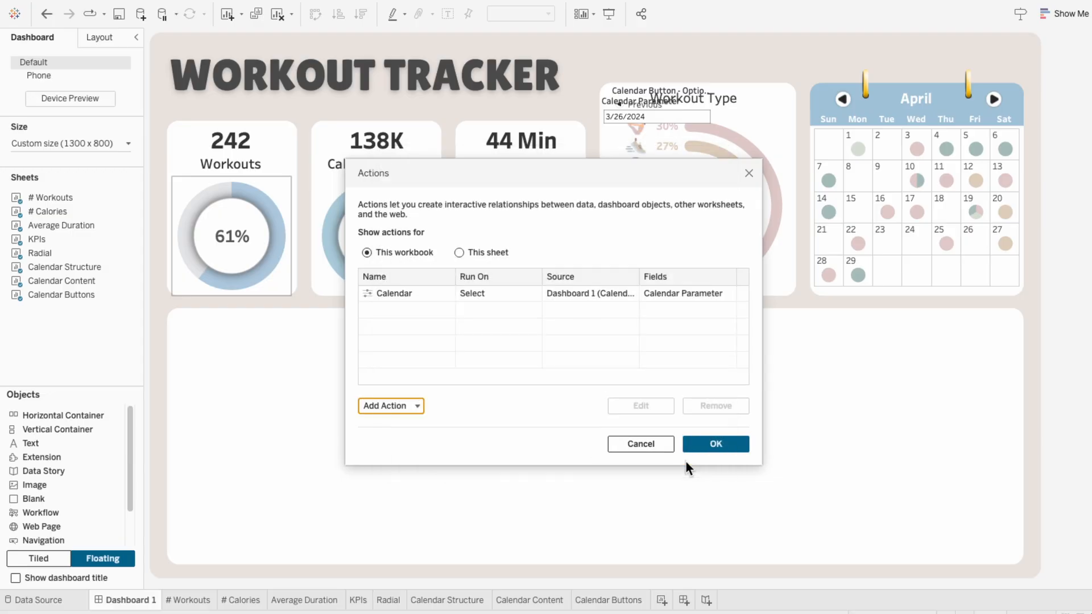
left_click(708, 449)
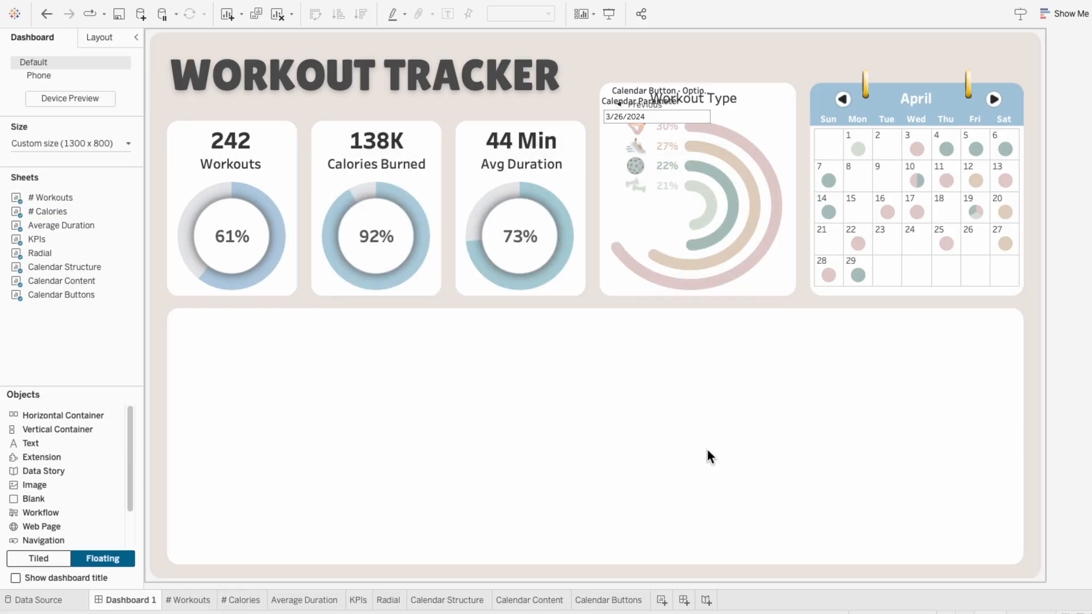
left_click(995, 101)
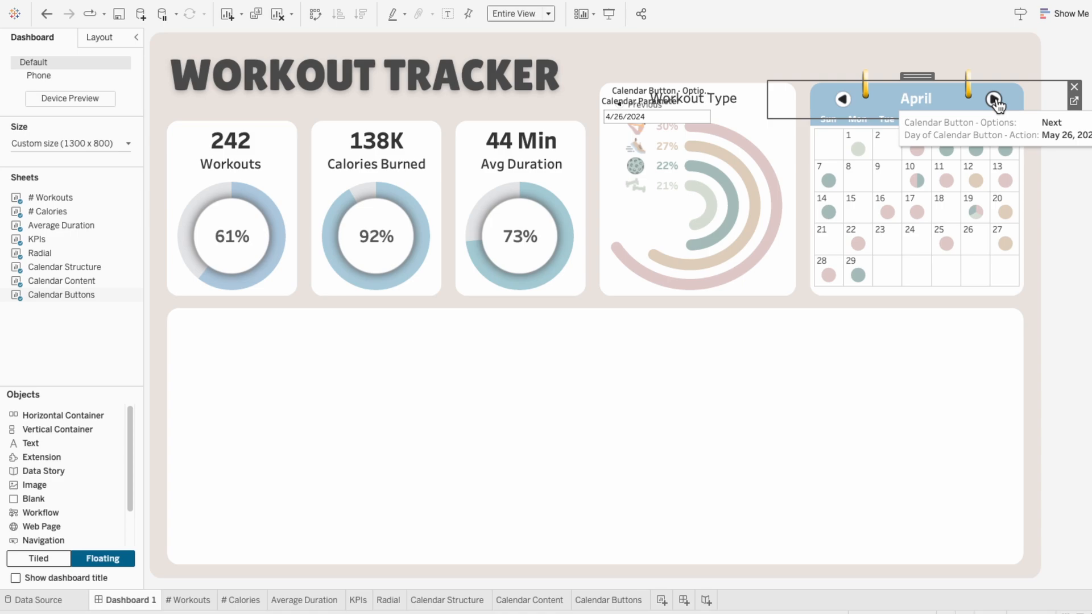
Step: Remove the Date filter from the Calendar Structure worksheet
left_click(447, 600)
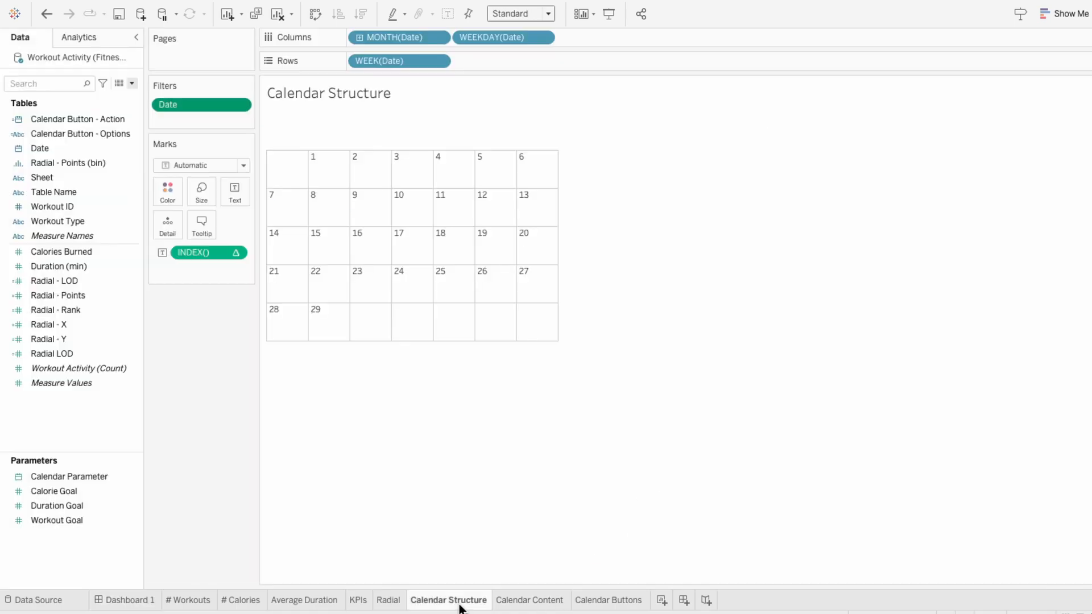
right_click(180, 107)
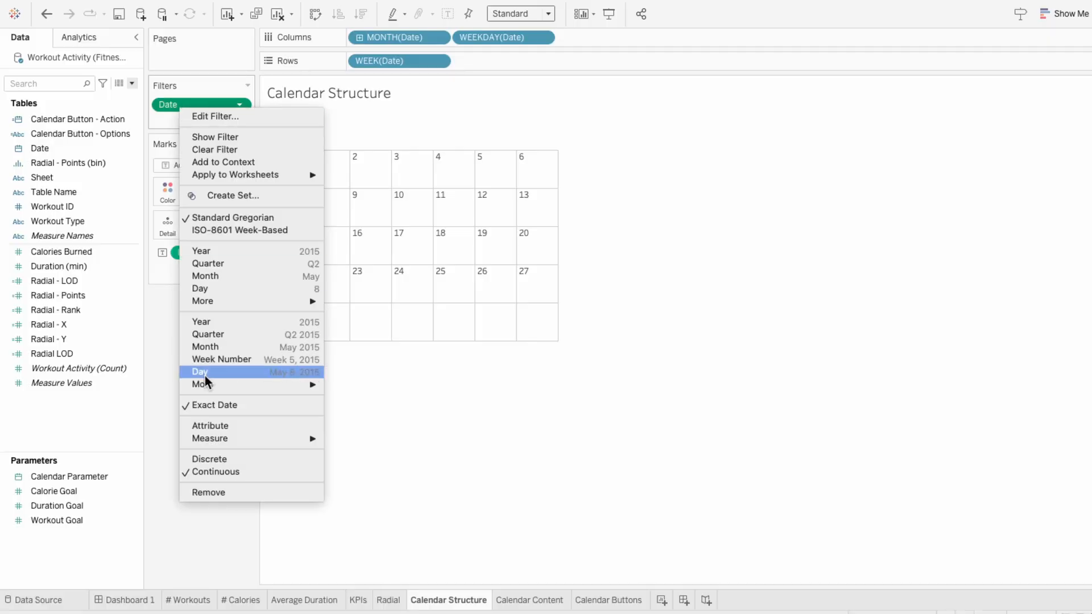
left_click(207, 493)
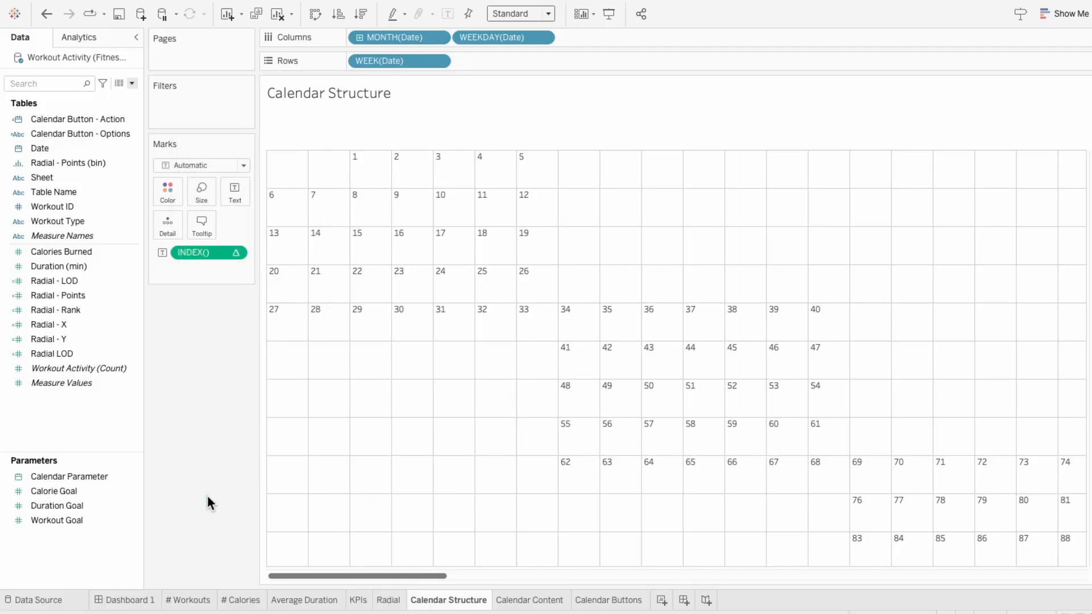
Step: Create a calculated field named Calendar - Selected Period, starting its formula with MONTH([Calendar Parameter]) = MONTH([Date]) AND
left_click(132, 84)
left_click(130, 96)
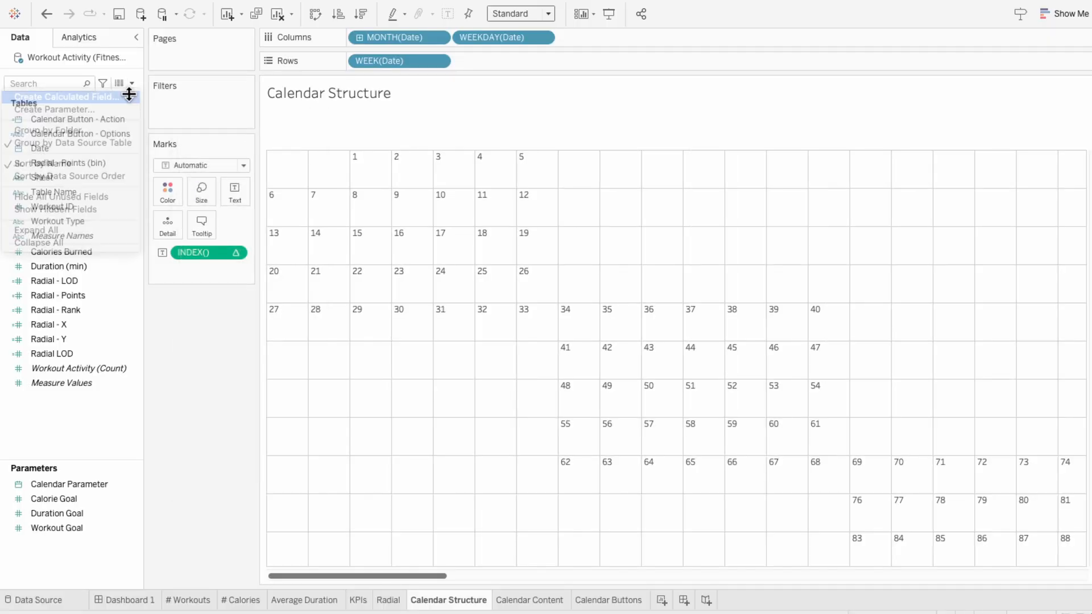
type("Calendar - Selected Period")
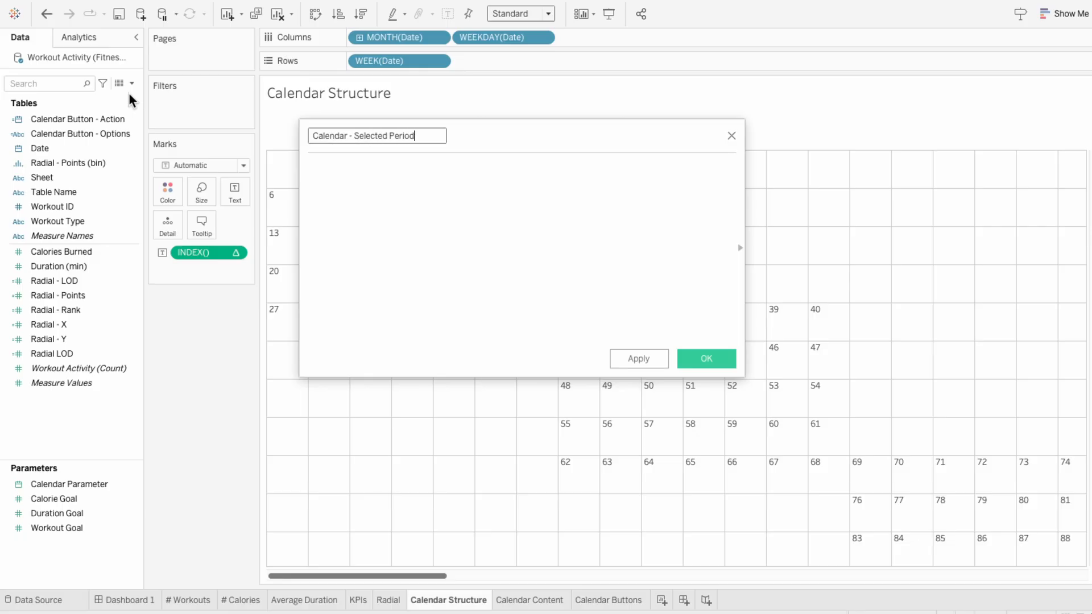
key("Tab")
type("MONTH(")
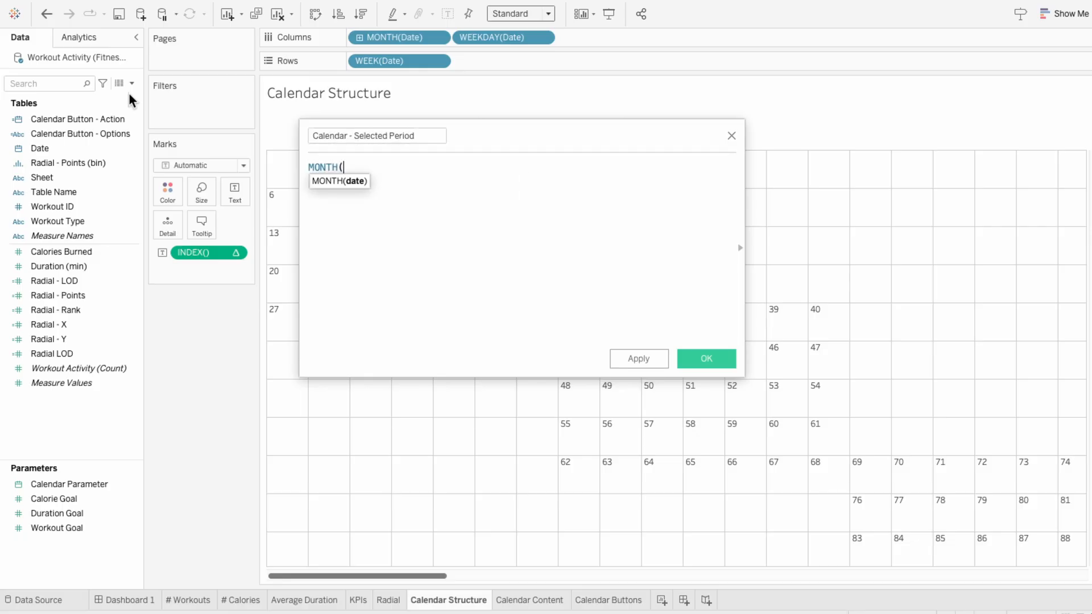
type("[Calend")
key("Return")
type(") ")
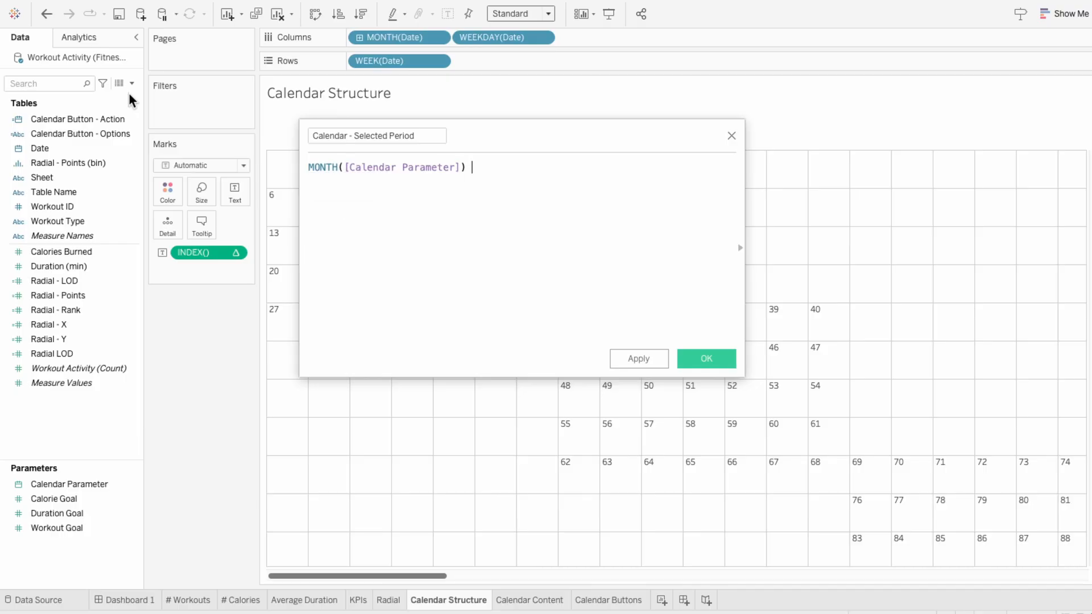
type("= MONTH([Date]")
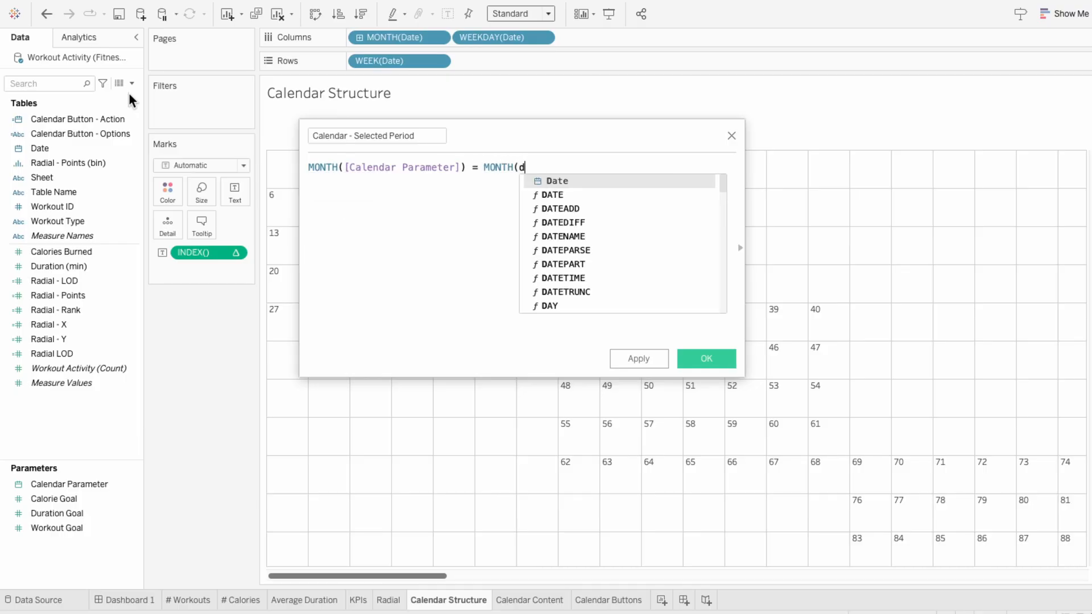
type(") ")
type("AND")
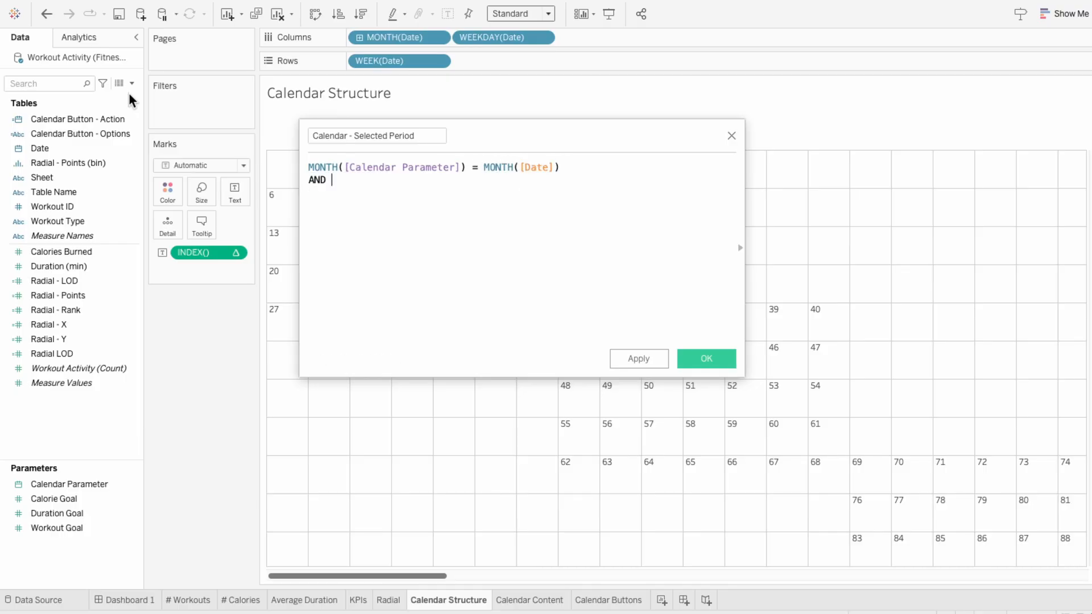
Step: Complete the Calendar - Selected Period formula with YEAR([Calendar Parameter]) = YEAR([Date]) and save the field
left_click_drag(571, 167, 301, 167)
key("ctrl+c")
left_click(327, 190)
key("ctrl+v")
double_click(326, 191)
type("YEAR")
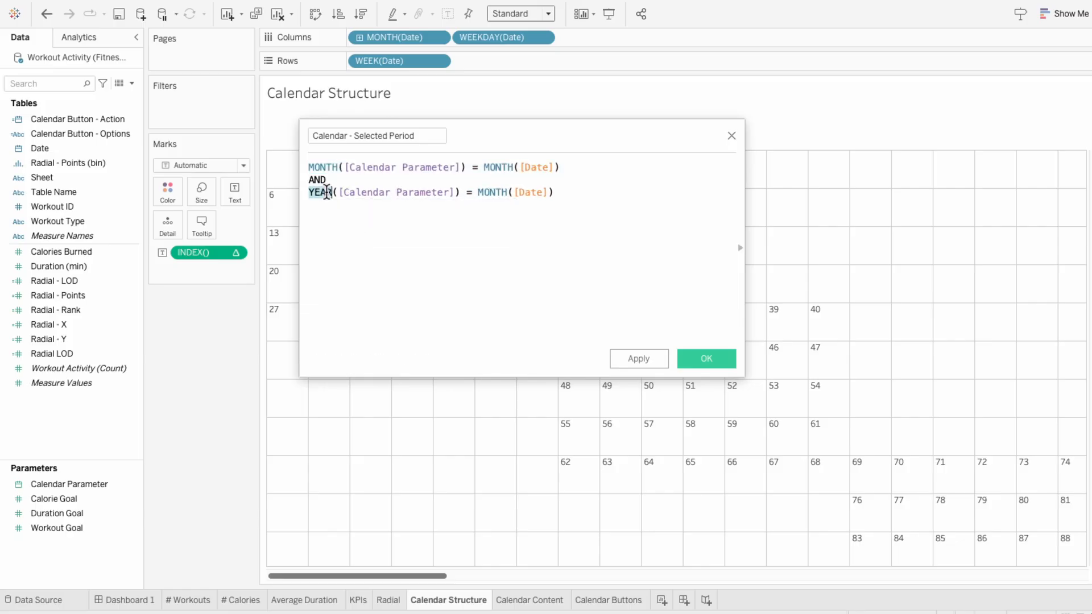
double_click(490, 192)
type("YEAR")
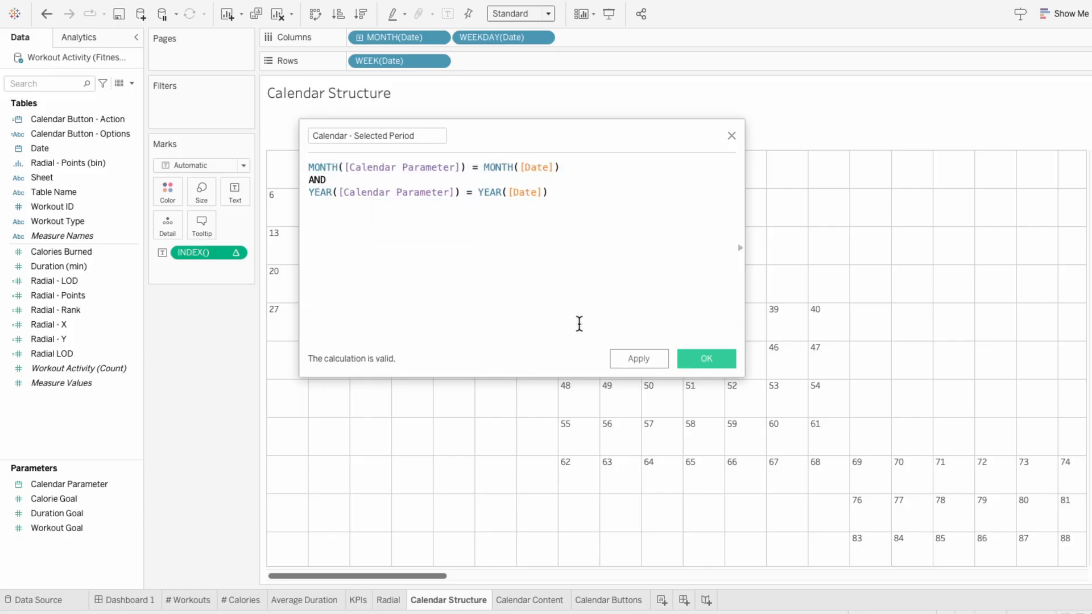
left_click(705, 367)
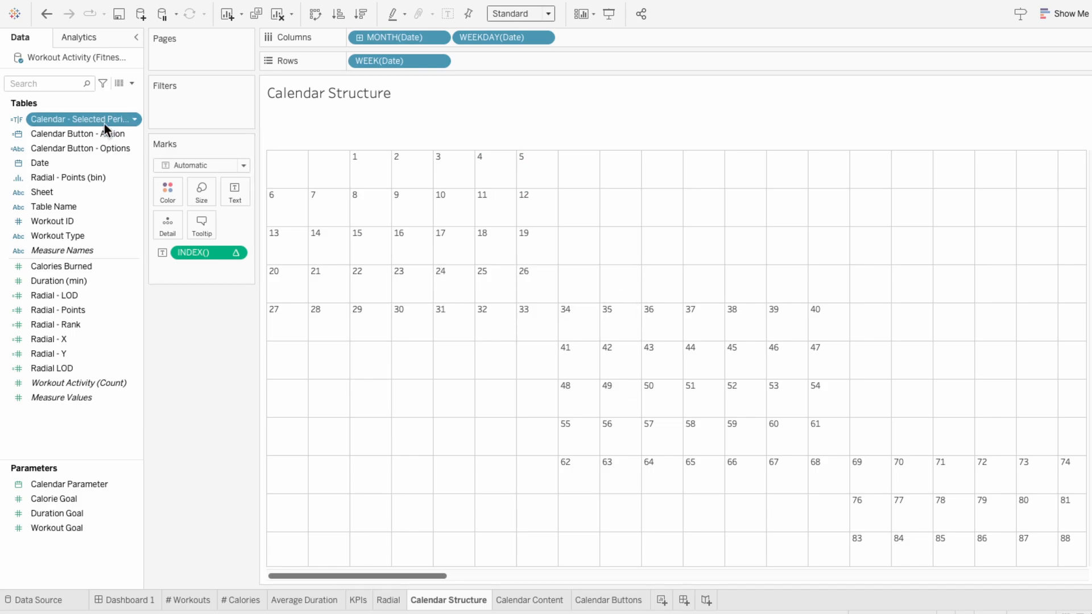
Step: Filter Calendar Structure to True on Calendar - Selected Period and apply the filter to the Calendar Content worksheet as well
left_click_drag(105, 124, 226, 114)
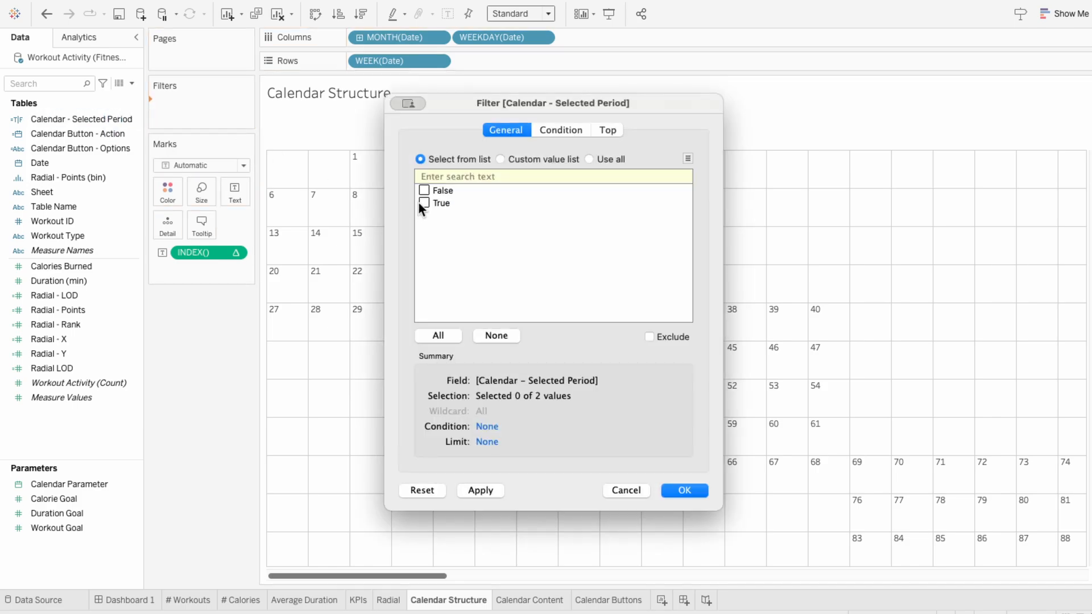
left_click(691, 489)
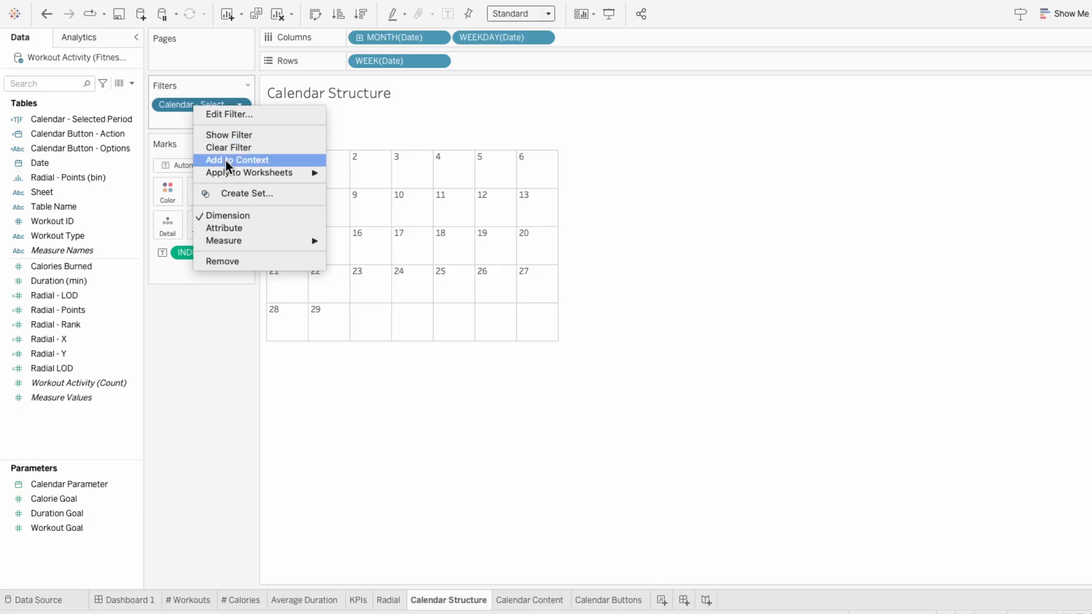
mouse_move(275, 172)
left_click(345, 194)
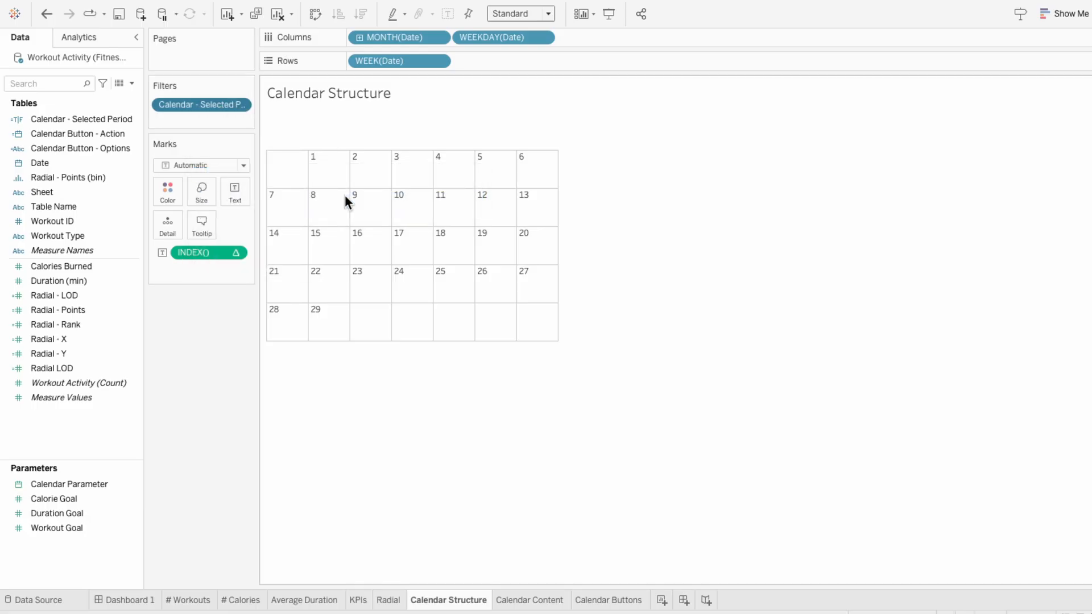
scroll(376, 330, "down", 3)
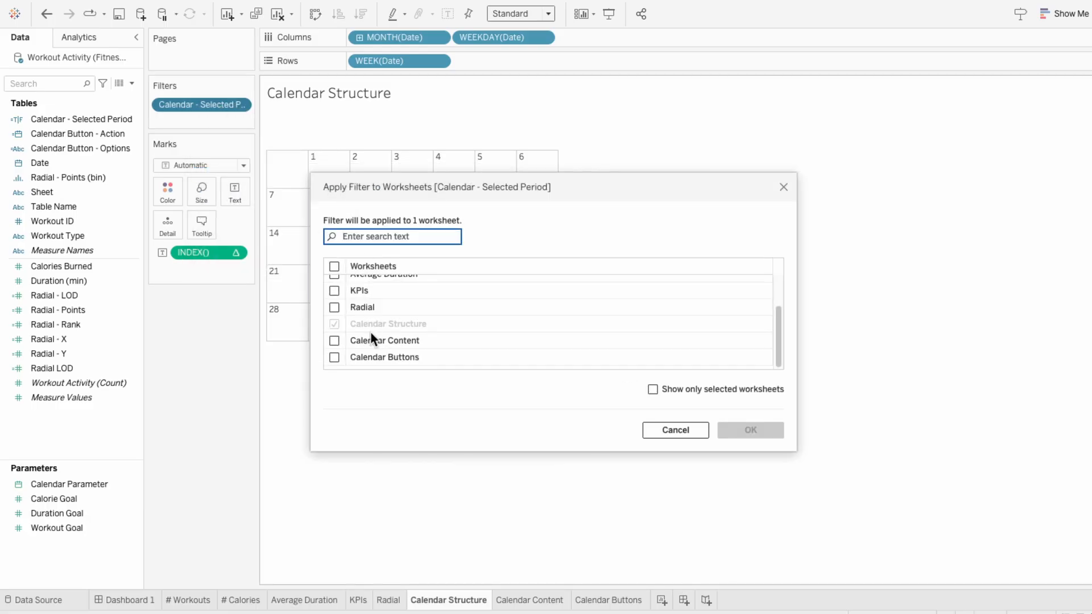
left_click(334, 340)
left_click(746, 430)
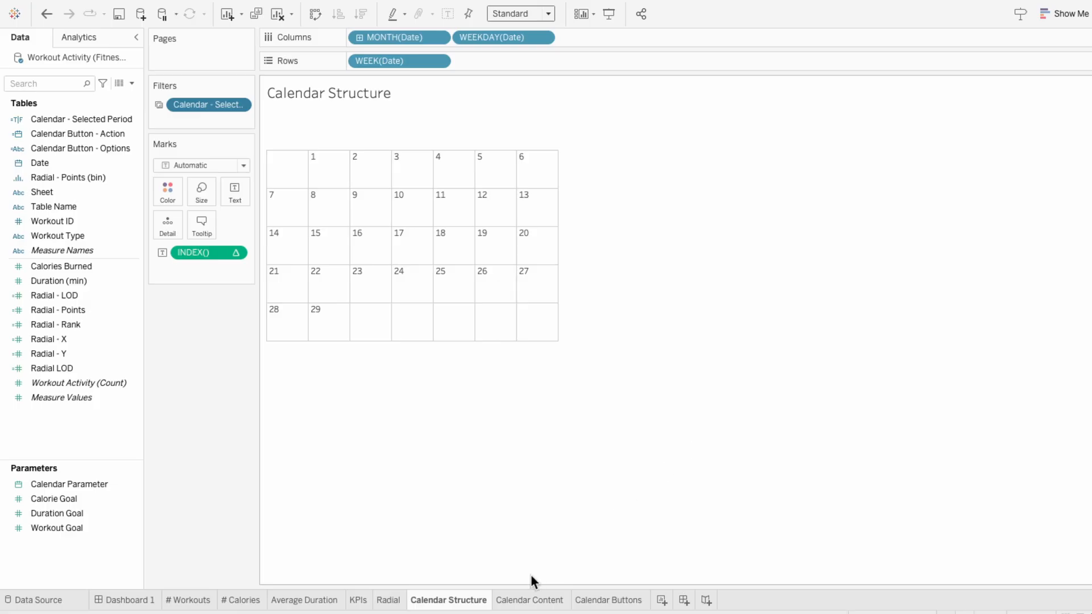
Step: Remove the old Date filter from the Calendar Content worksheet
left_click(529, 600)
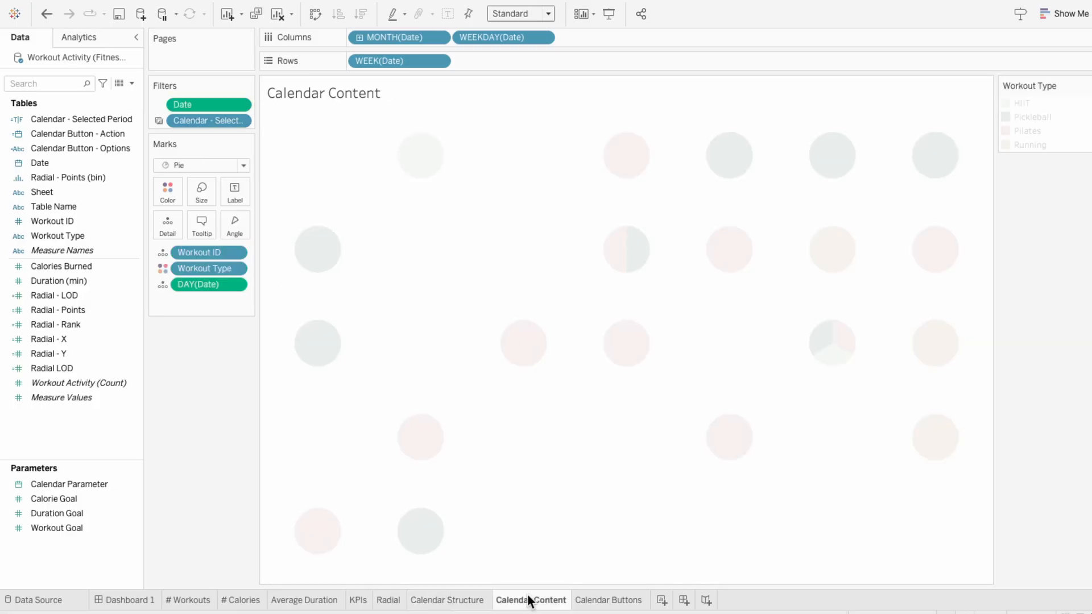
right_click(182, 103)
left_click(224, 490)
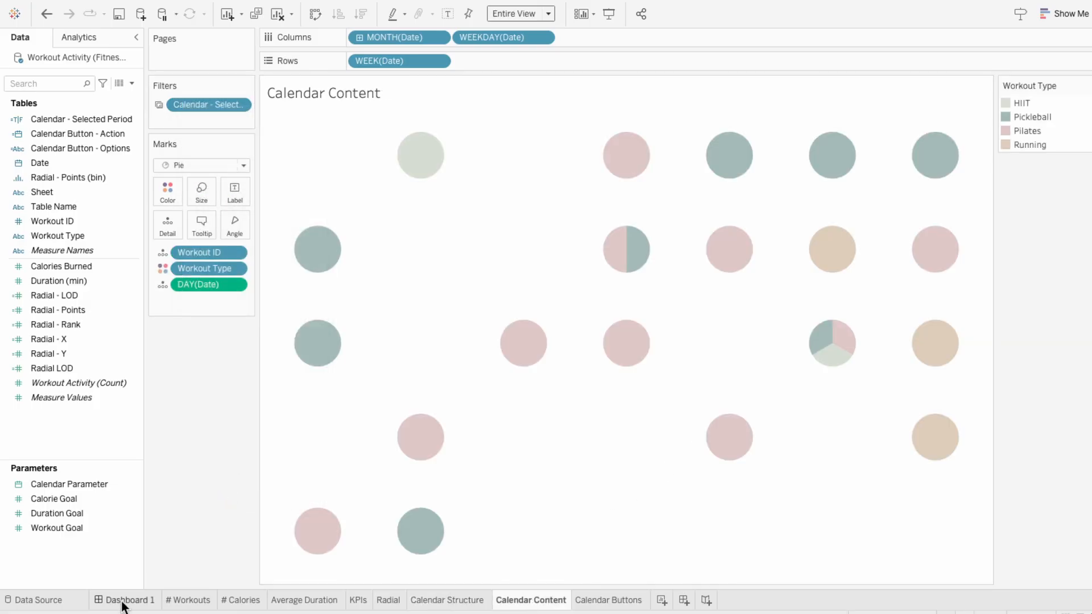
Step: Test the calendar's next and previous arrows on Dashboard 1 by stepping forward and back through the months
left_click(122, 602)
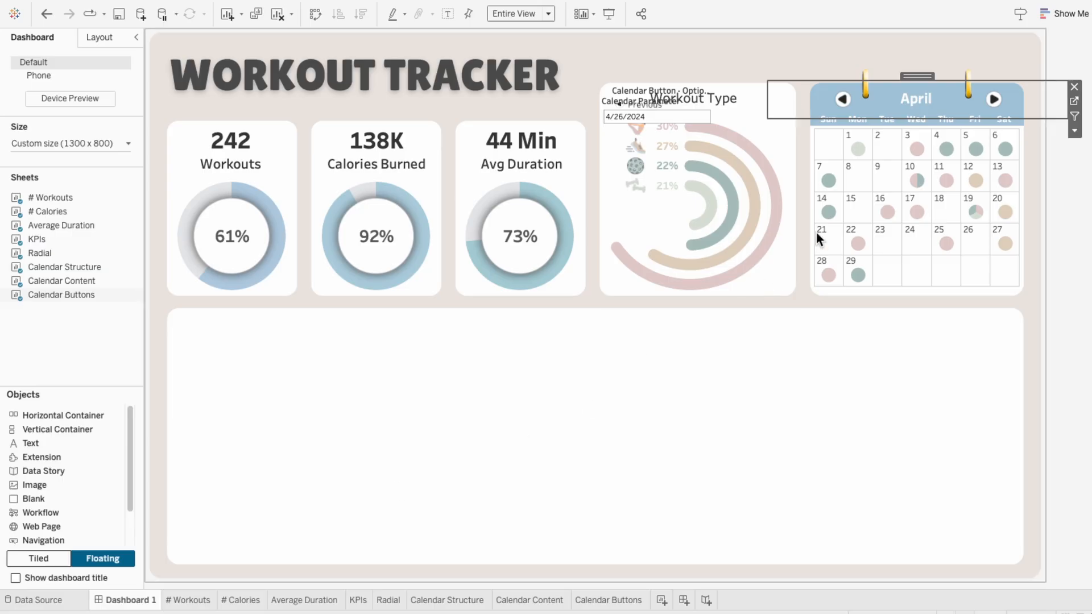
left_click(993, 100)
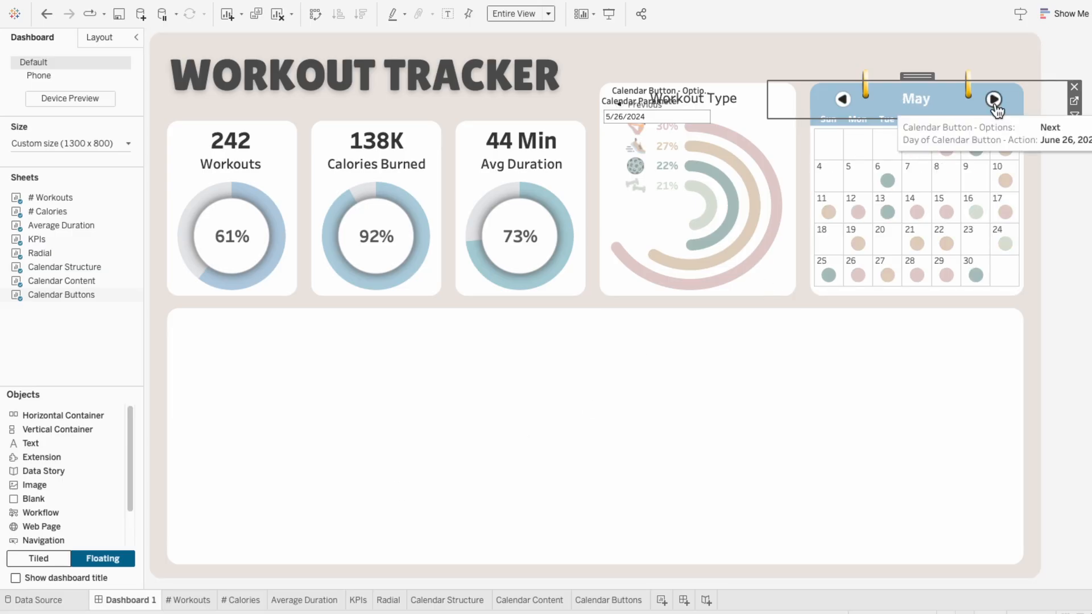
left_click(994, 101)
left_click(836, 101)
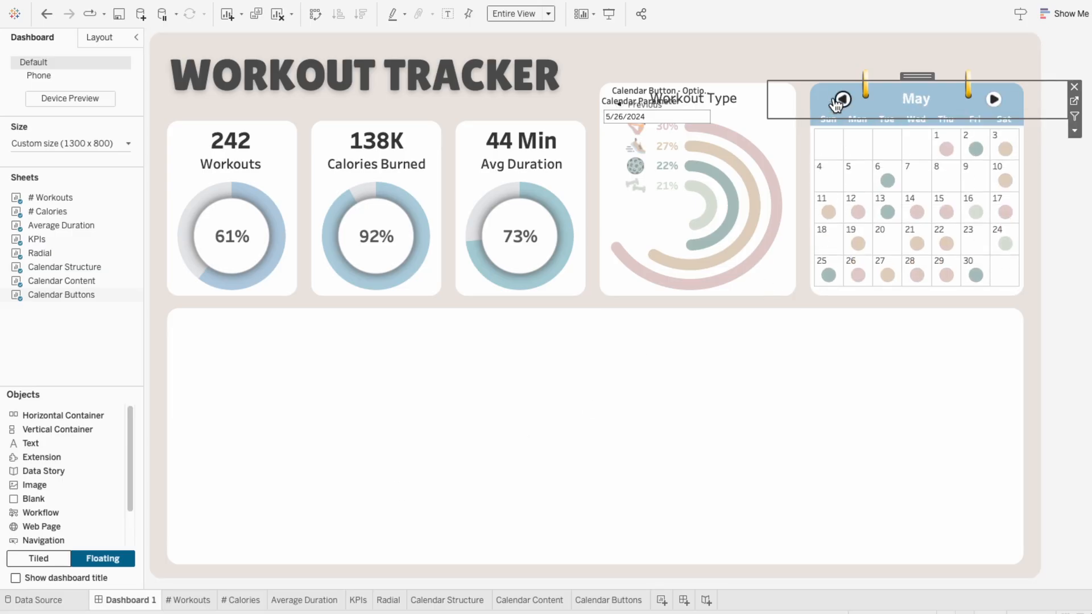
left_click(837, 103)
Step: Remove the Calendar Parameter control and the Calendar Button - Options legend overlapping the Workout Type chart on the dashboard
left_click(704, 100)
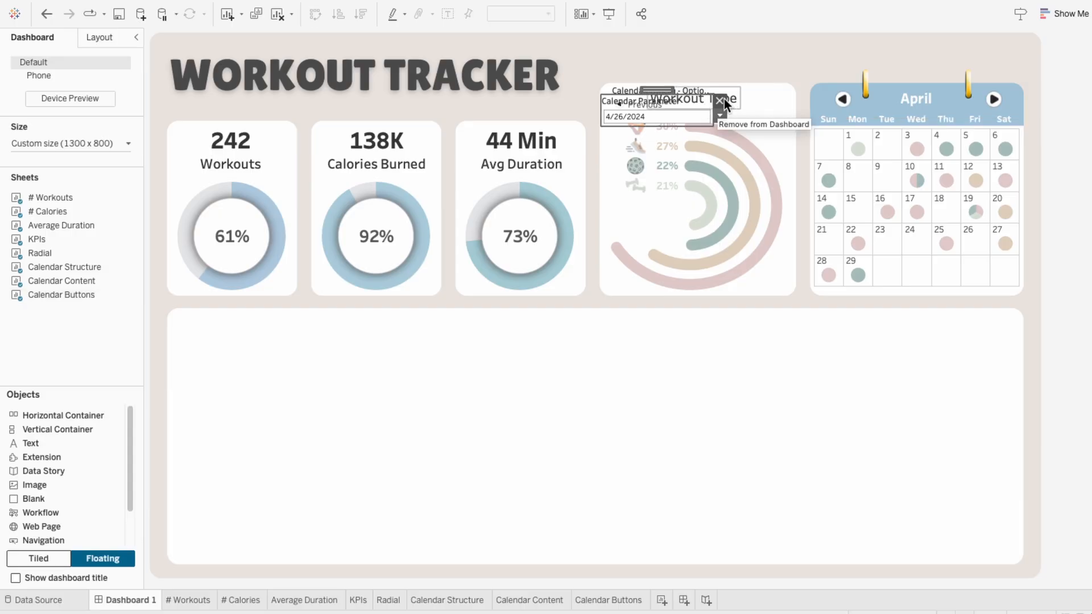
left_click(722, 97)
left_click(705, 96)
left_click(717, 91)
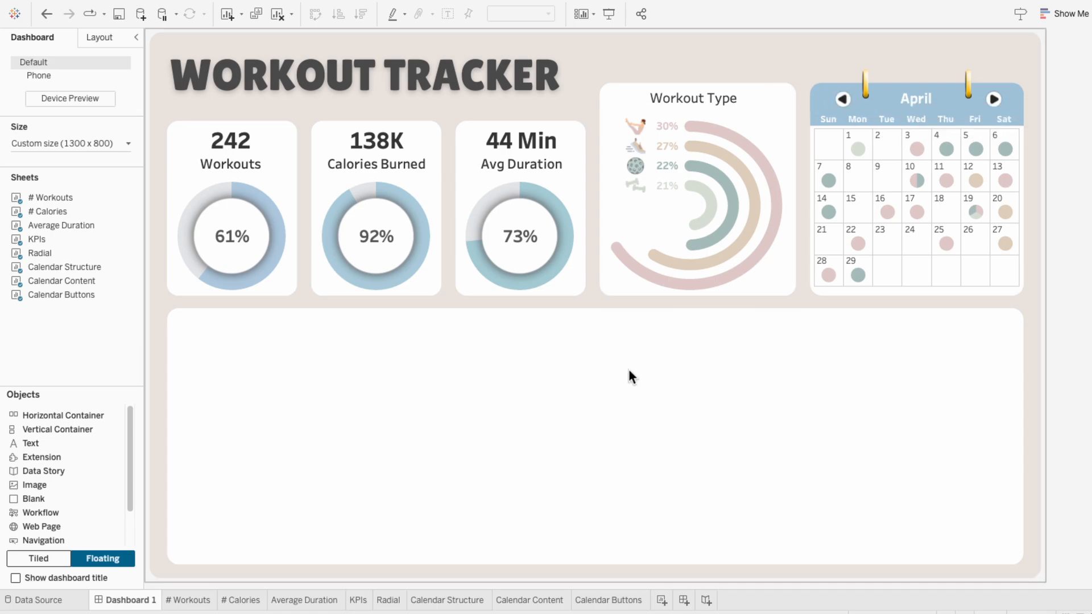
Step: Clear all the tooltip text from the arrow marks on the Calendar Buttons worksheet
left_click(620, 601)
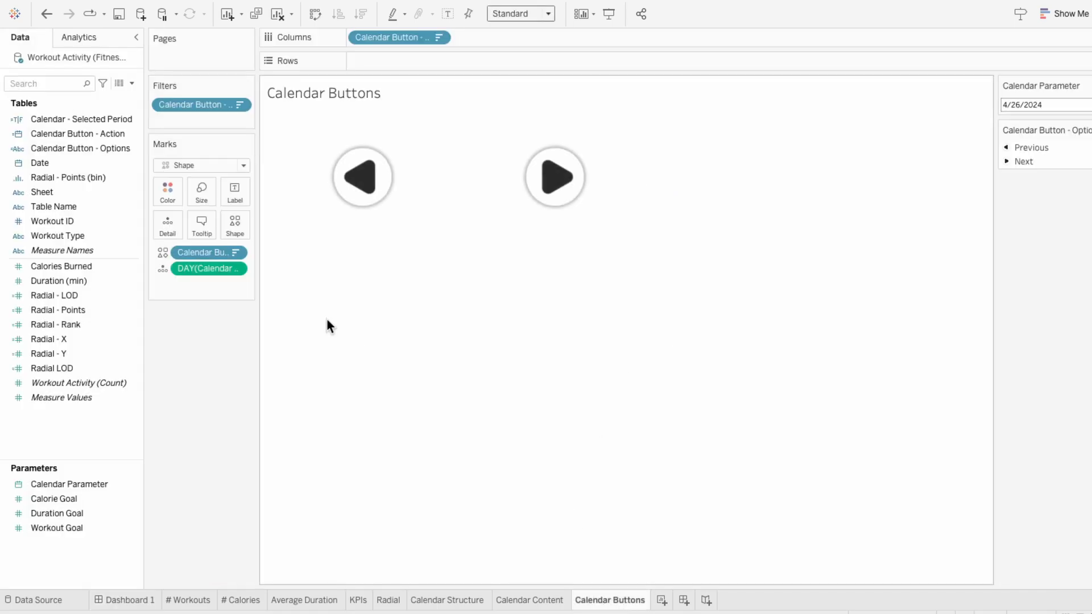
left_click(202, 227)
key("super+a")
key("BackSpace")
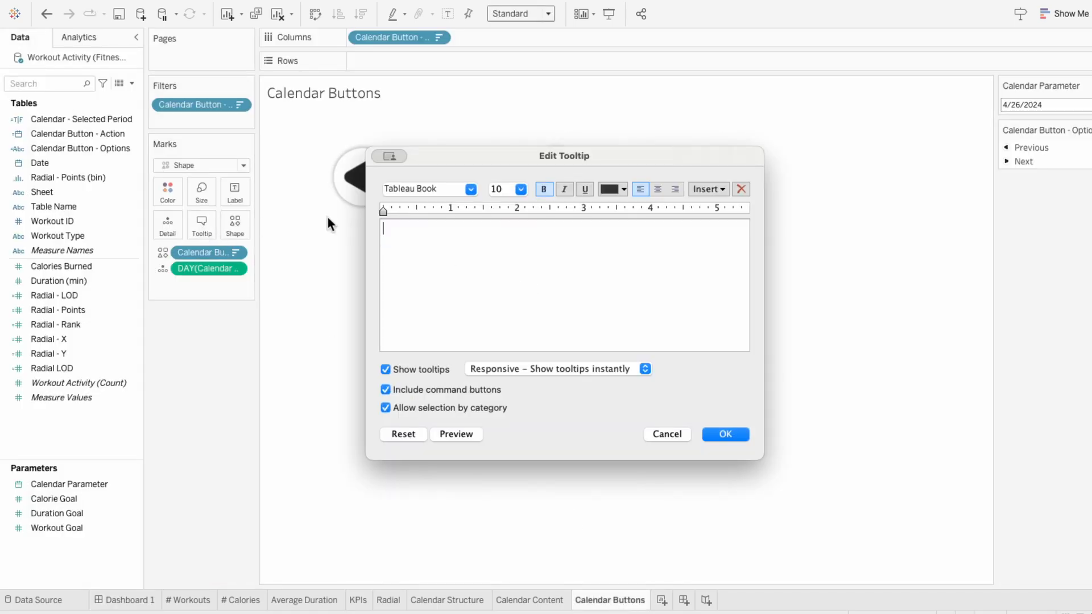
left_click(726, 434)
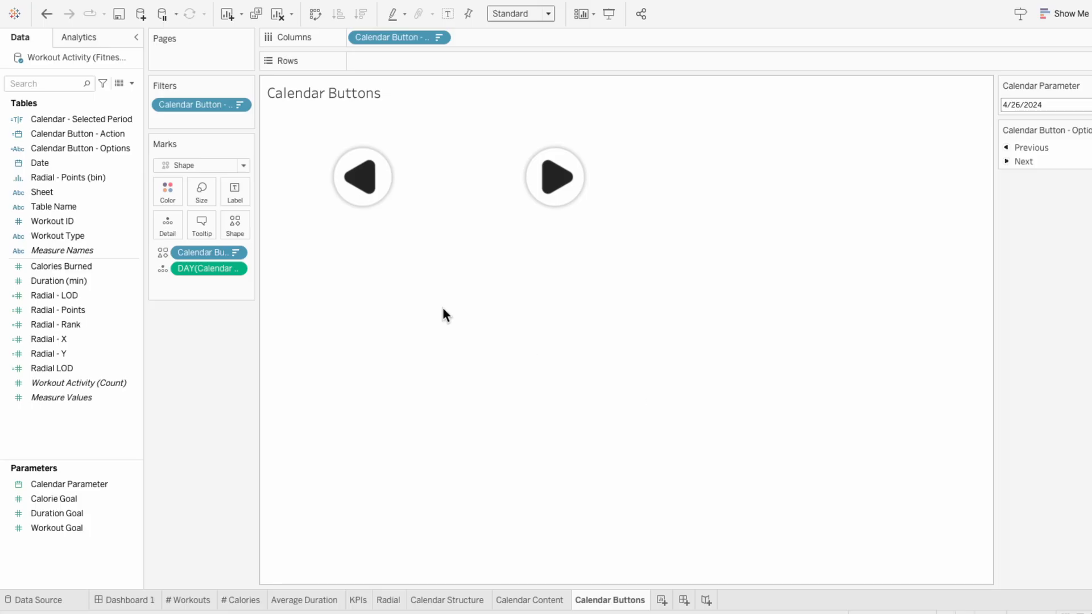
Step: Slightly enlarge the arrow marks on Calendar Buttons and widen that sheet on both sides over the calendar header on Dashboard 1
left_click(234, 225)
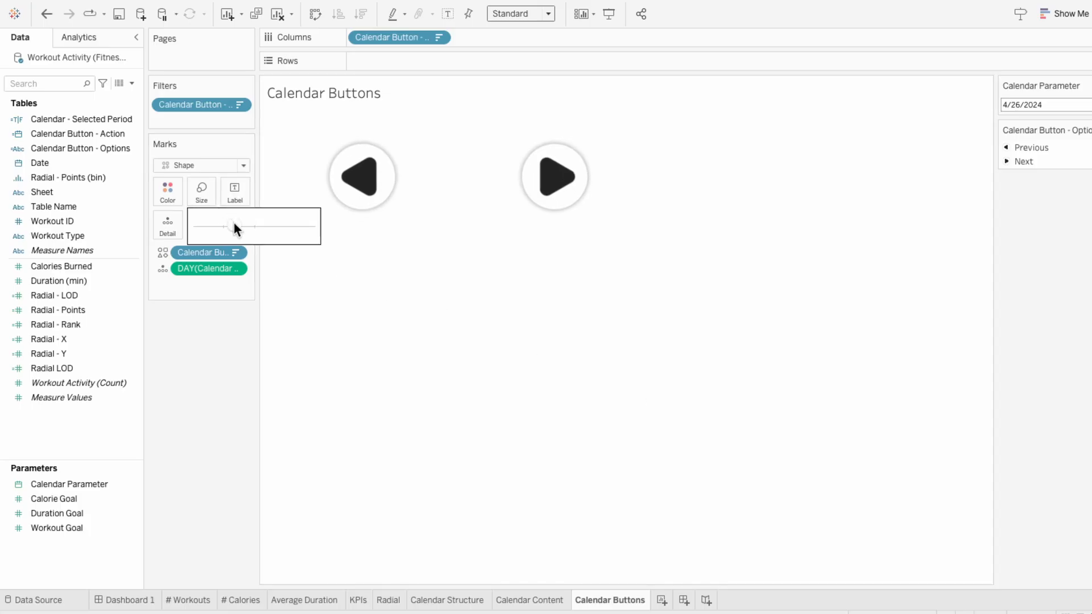
left_click(145, 606)
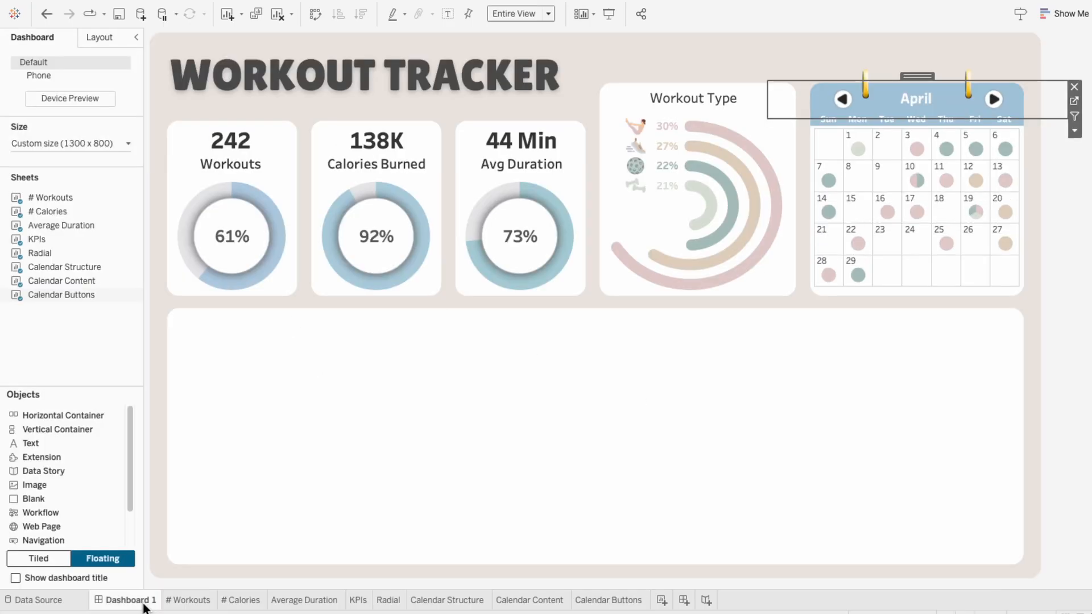
left_click_drag(768, 100, 757, 100)
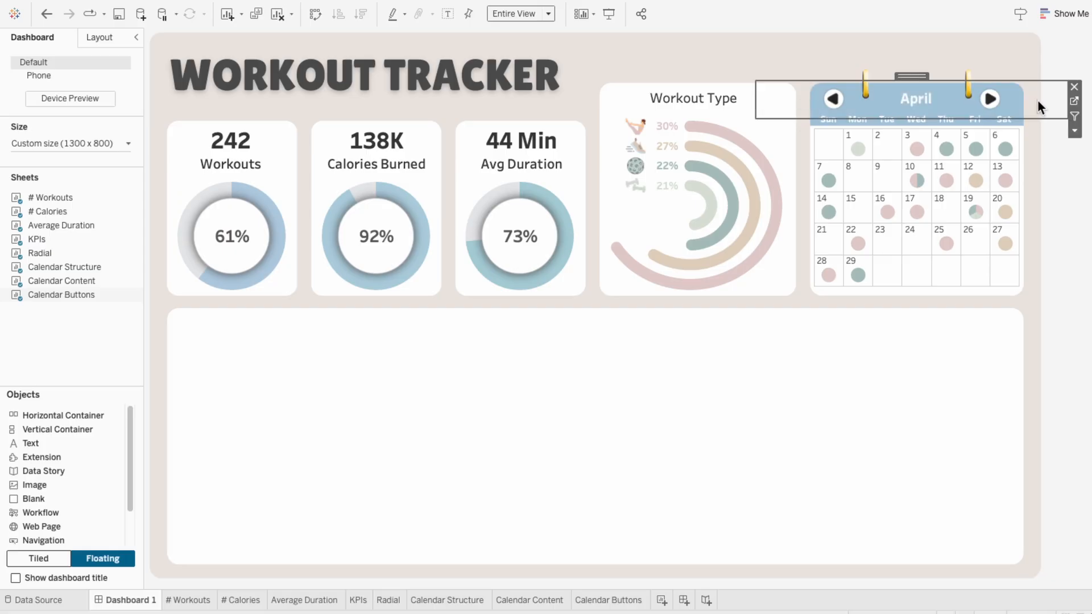
left_click_drag(1067, 100, 1077, 100)
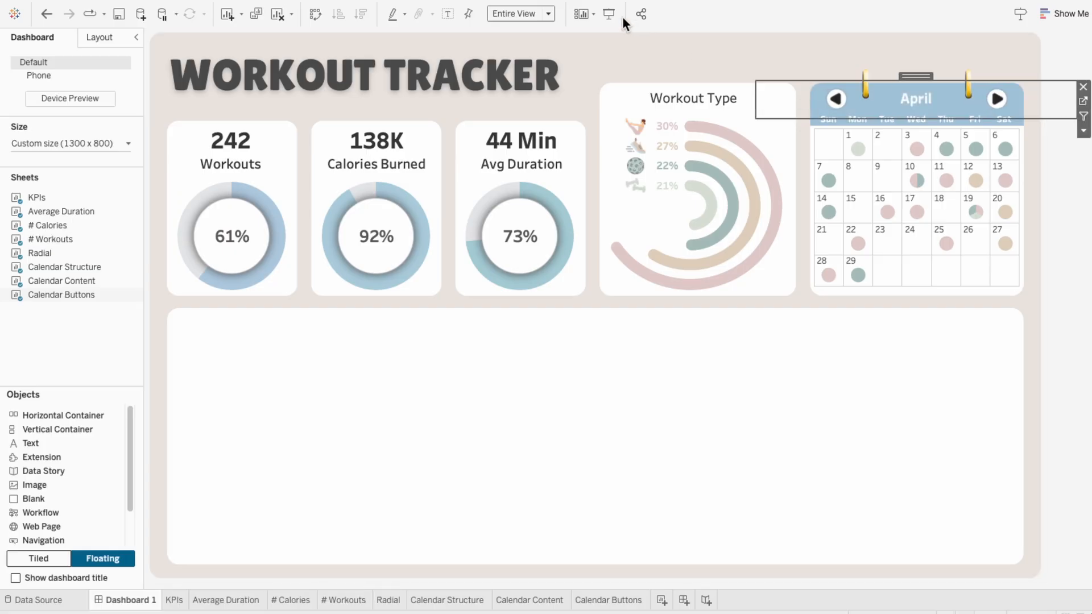
Step: Preview Dashboard 1 in presentation mode, stepping the calendar one month forward and back and checking the day marks' tooltips
left_click(609, 14)
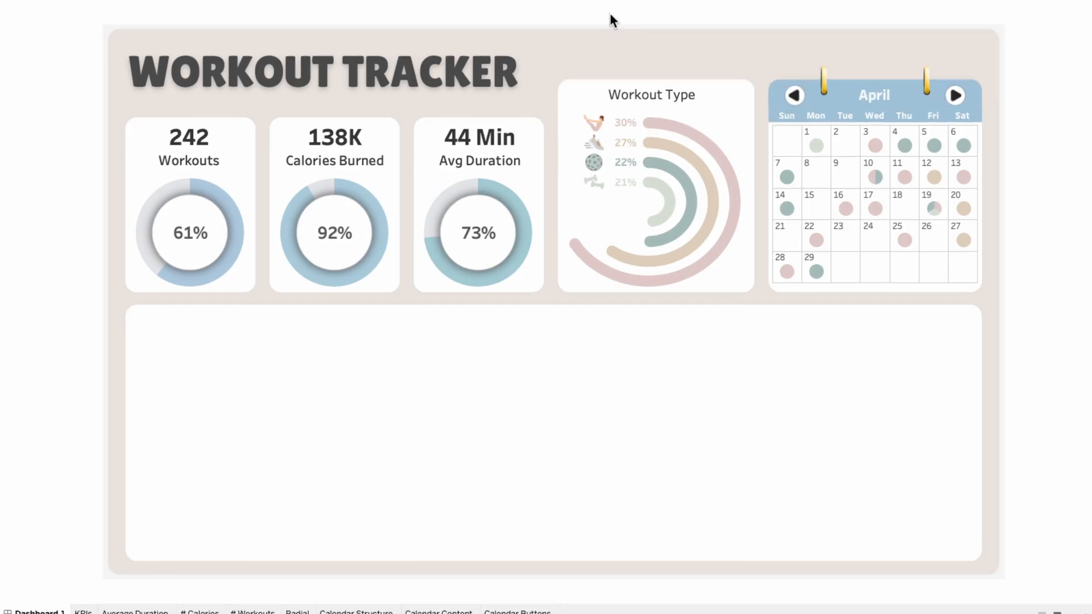
left_click(956, 96)
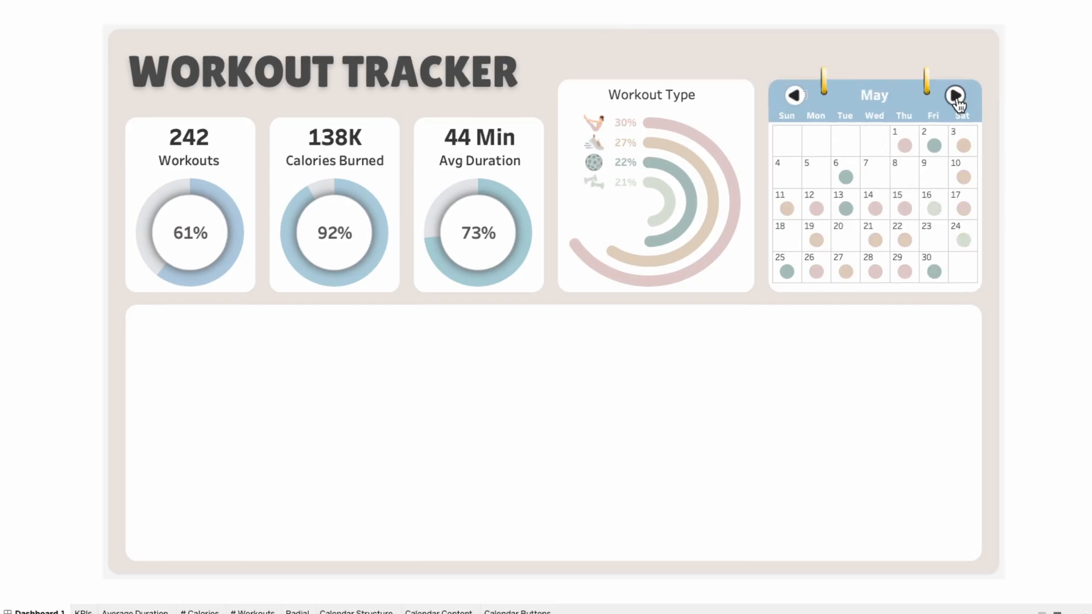
left_click(795, 96)
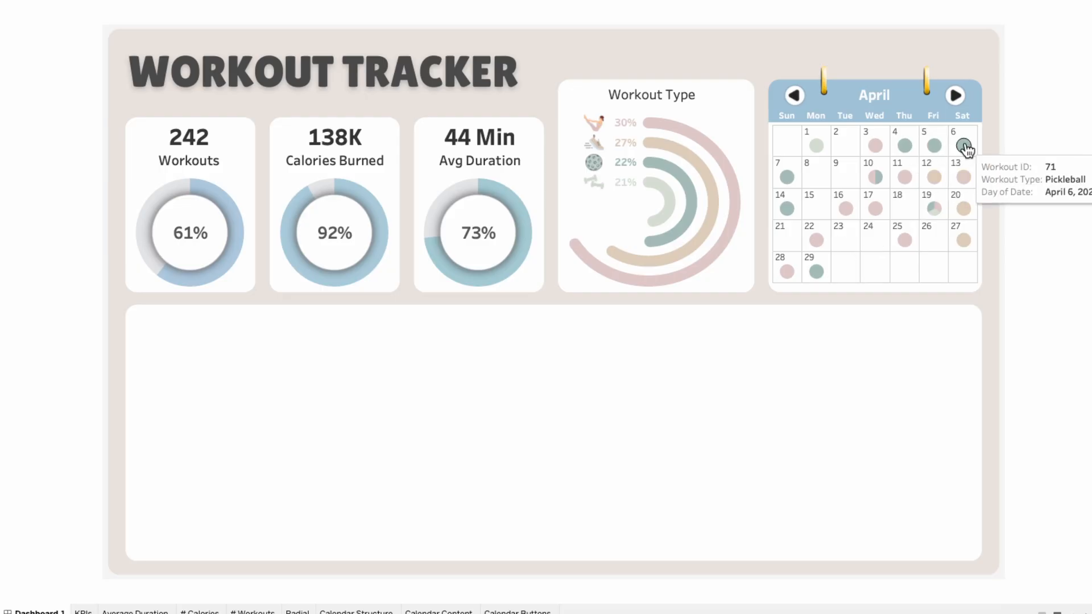
mouse_move(787, 179)
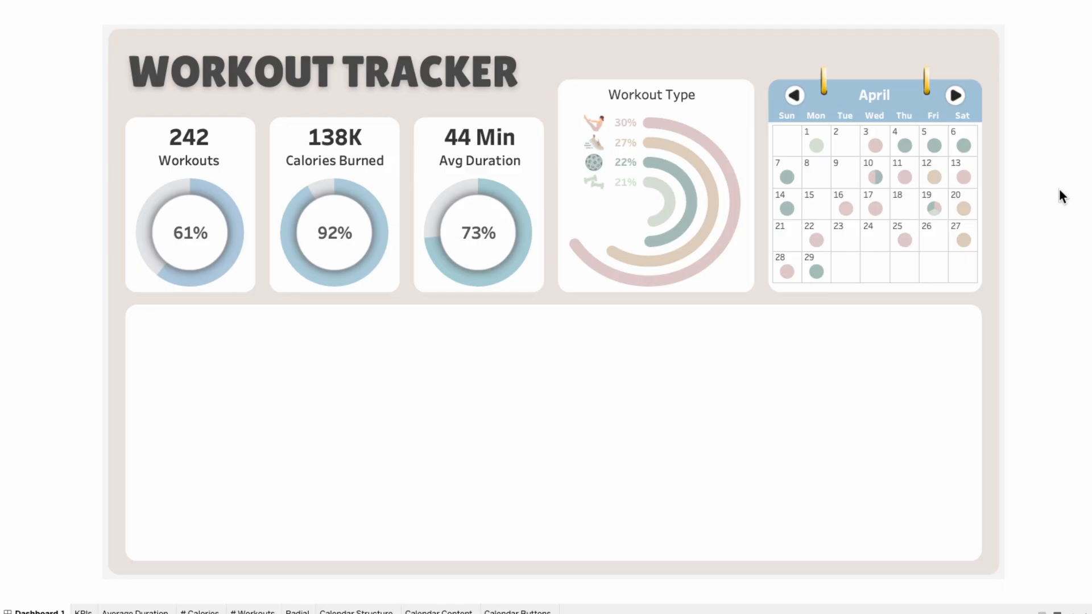
key("Escape")
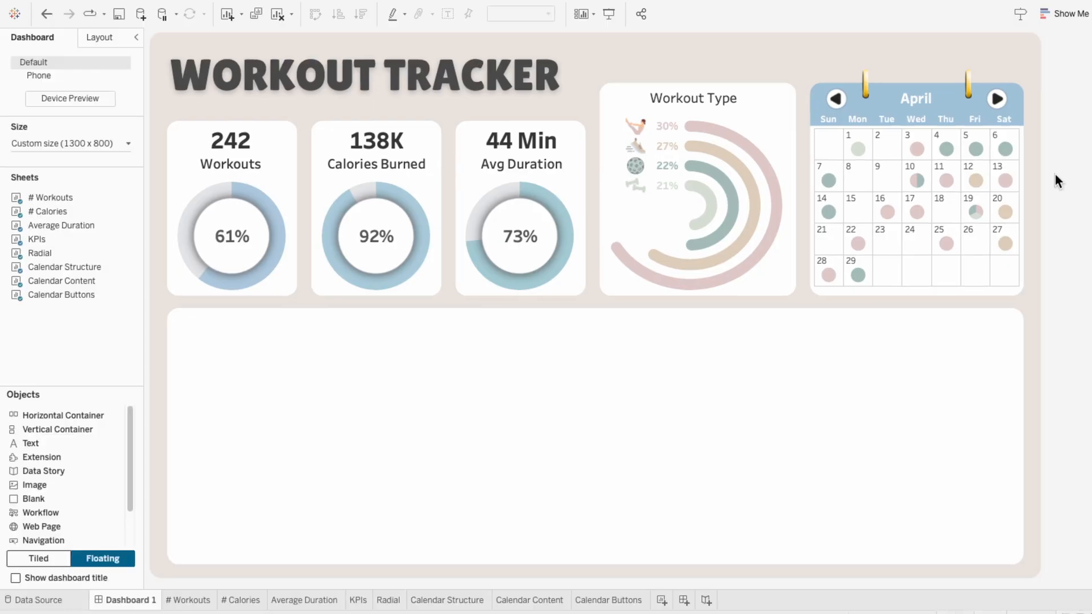
Step: Add a new worksheet and name it Workouts - Dot Plot
left_click(661, 601)
double_click(662, 600)
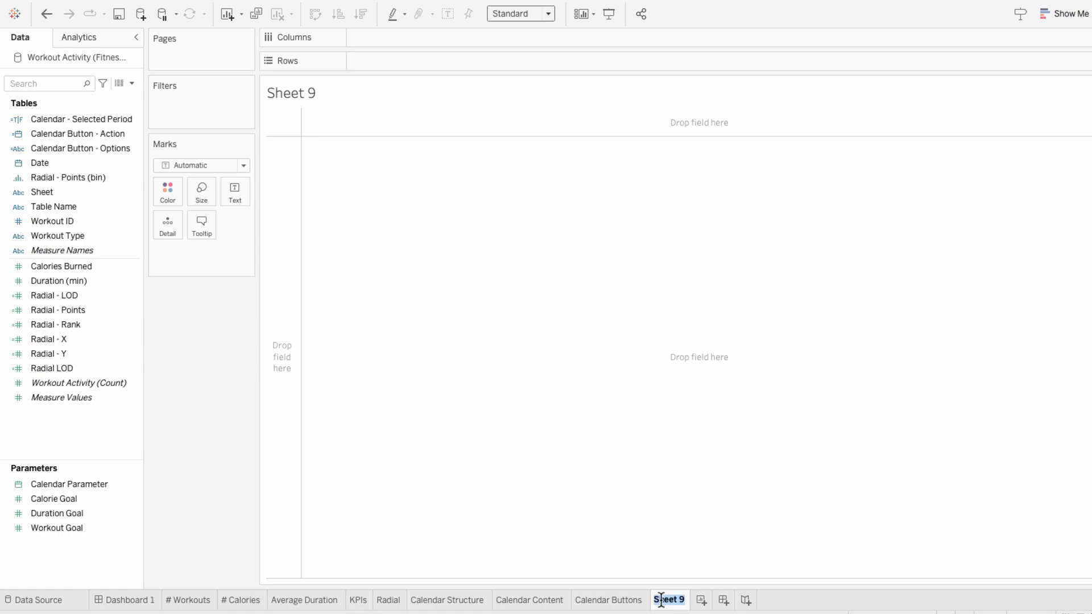
type("Workouts - ")
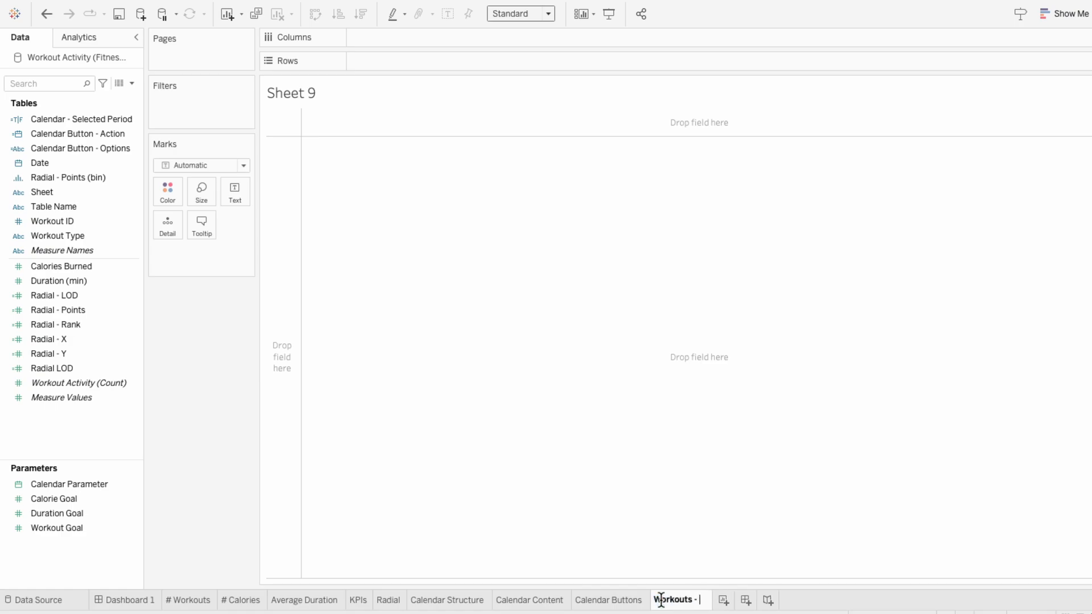
type("Dot Plot")
key("Return")
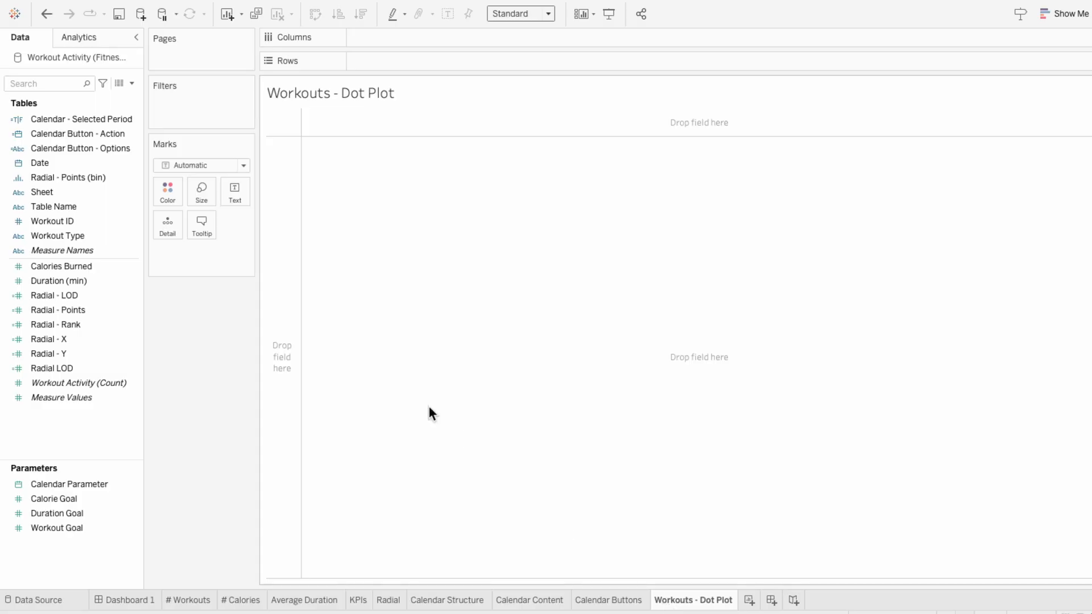
Step: Add Workout ID as detail on the marks and break the rows down by discrete month of Date
left_click_drag(103, 219, 187, 254)
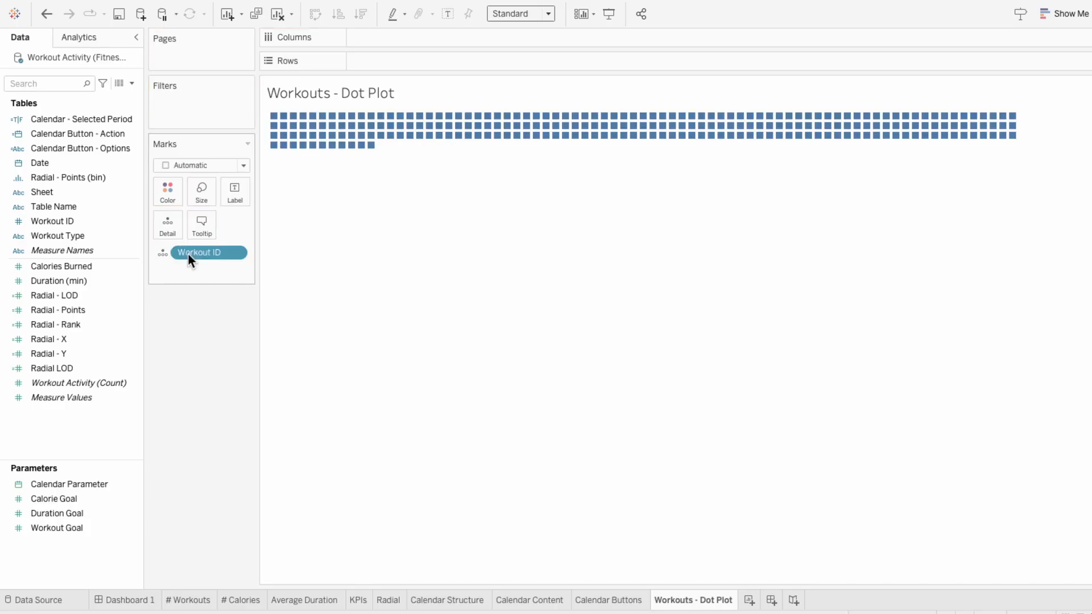
mouse_move(277, 149)
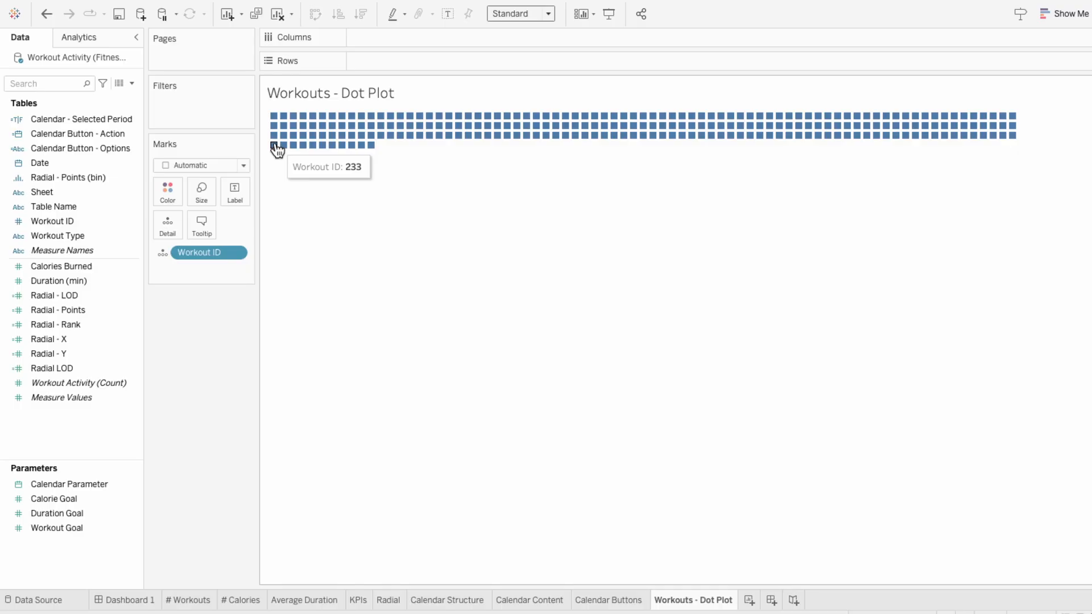
left_click_drag(71, 161, 407, 58)
right_click(407, 58)
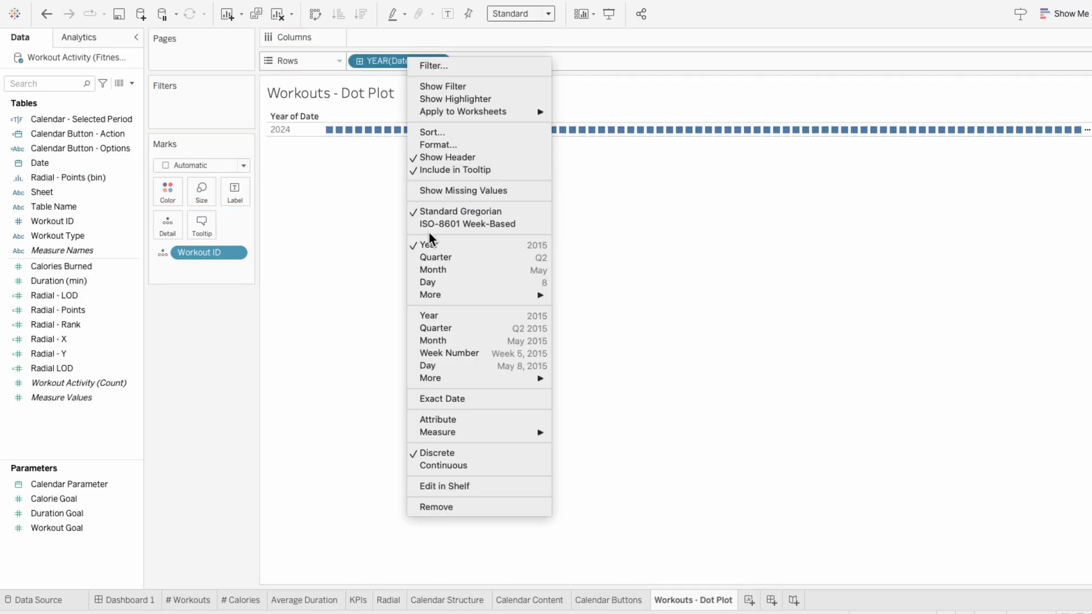
left_click(439, 275)
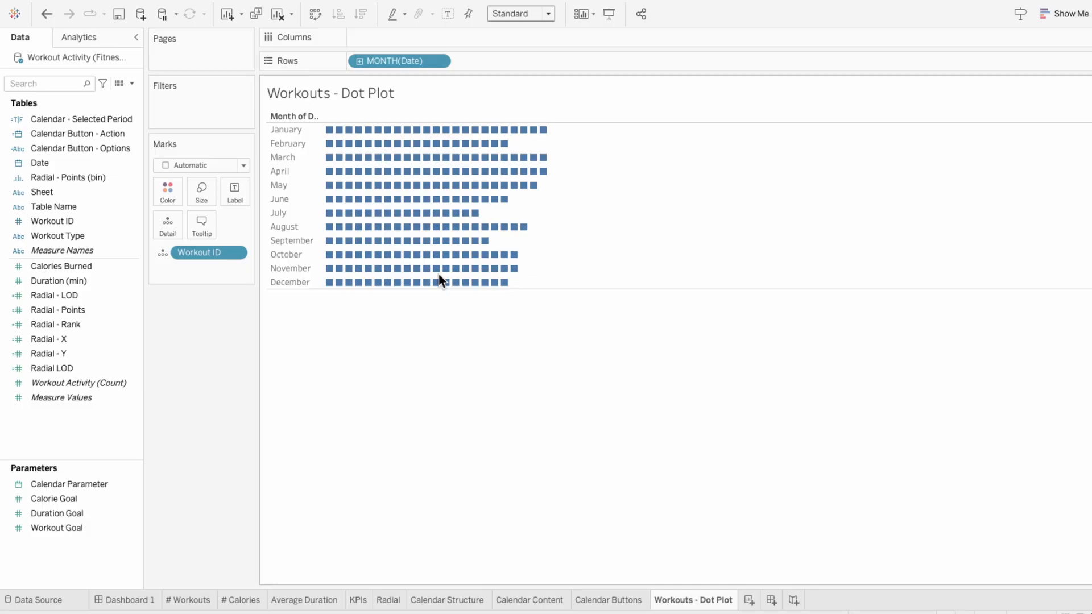
Step: Change the mark type to Circle and color the dots by Workout Type
mouse_move(435, 259)
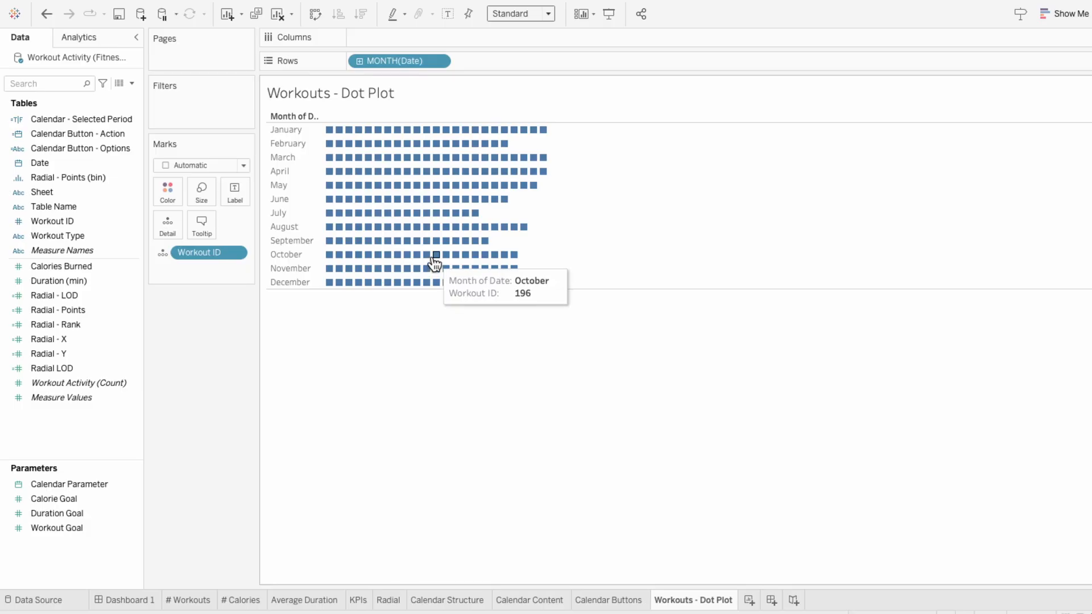
left_click(177, 165)
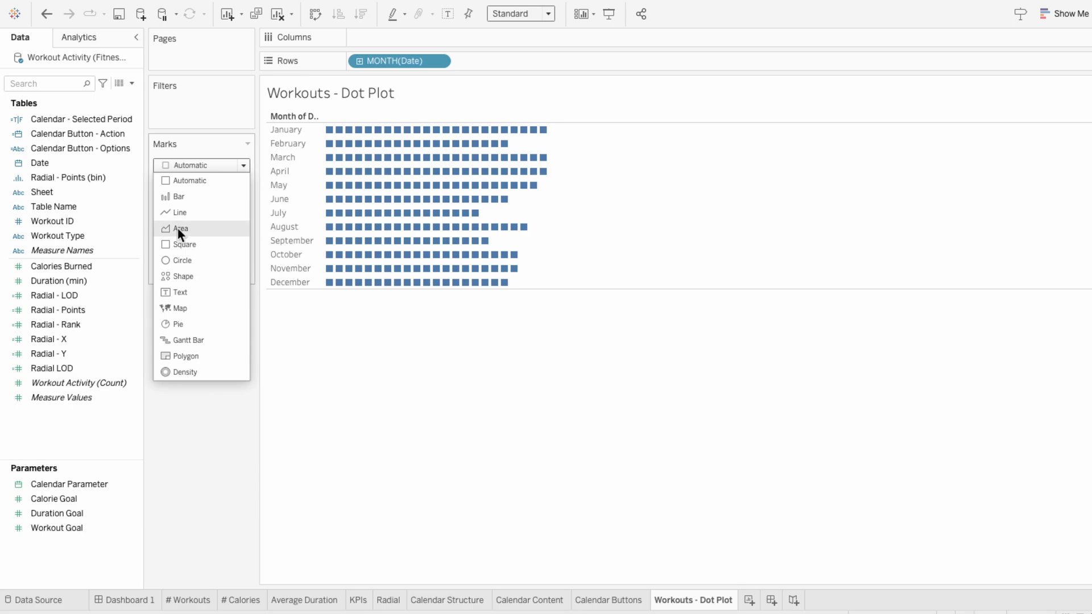
left_click(179, 257)
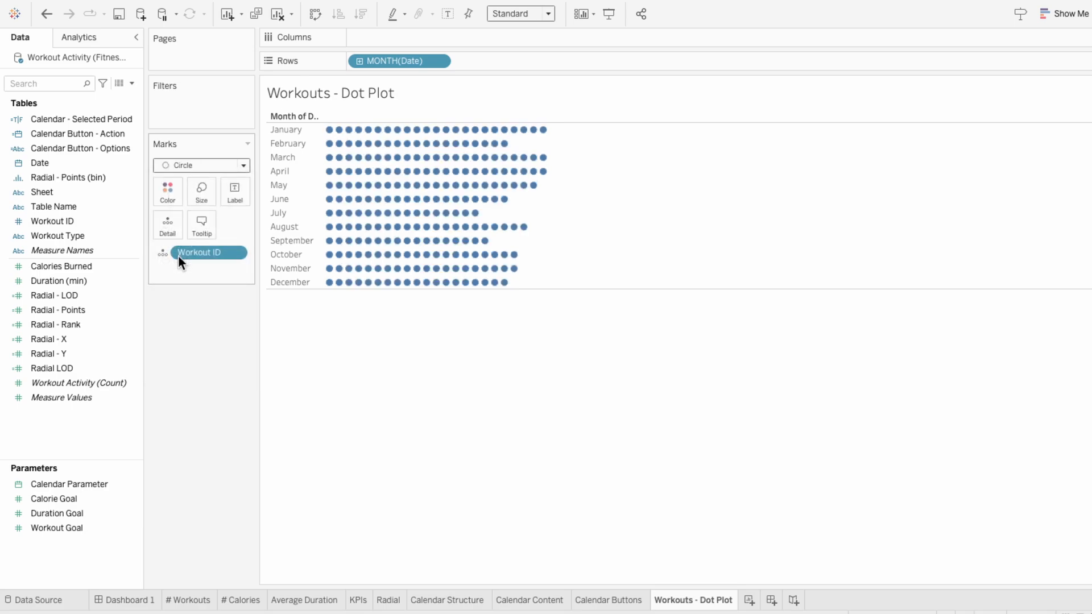
left_click_drag(92, 241, 172, 269)
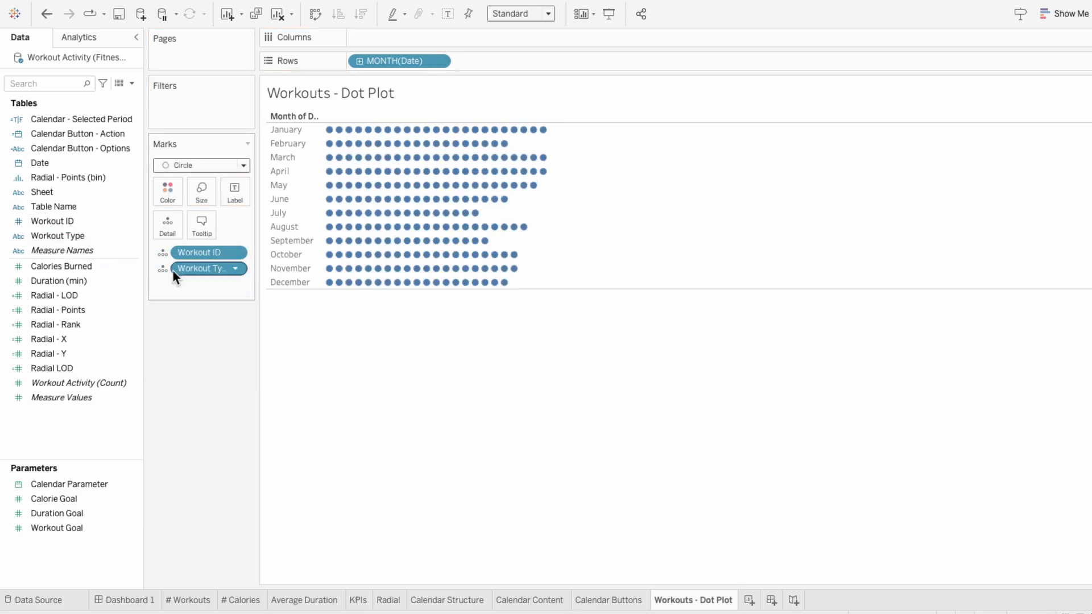
left_click(162, 271)
left_click(169, 282)
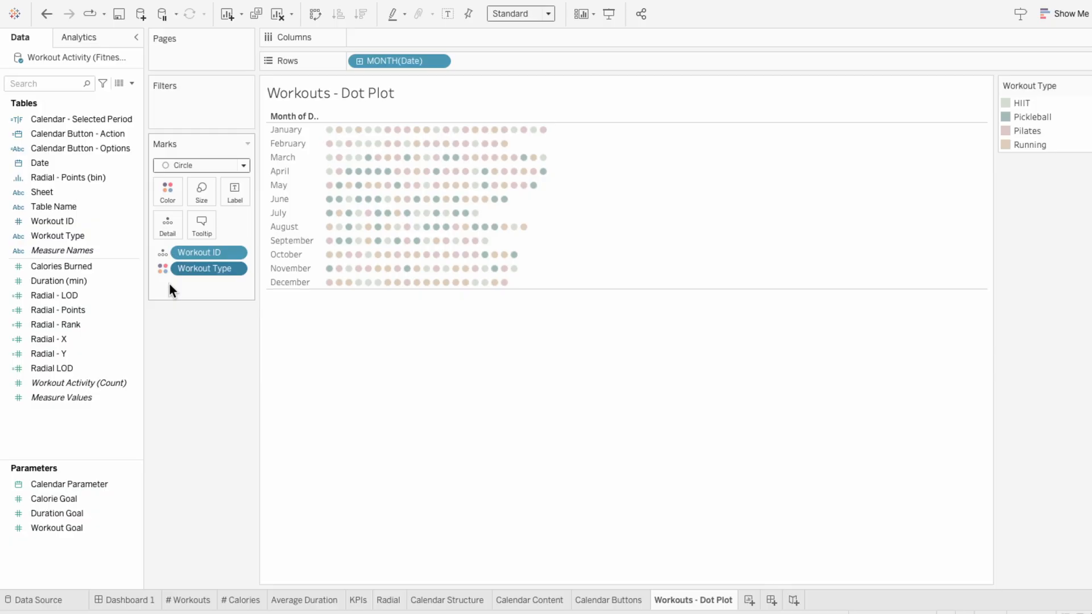
Step: Group each month's dots by type by placing Workout ID below Workout Type on the marks, and hide the row field label
left_click_drag(187, 253, 185, 280)
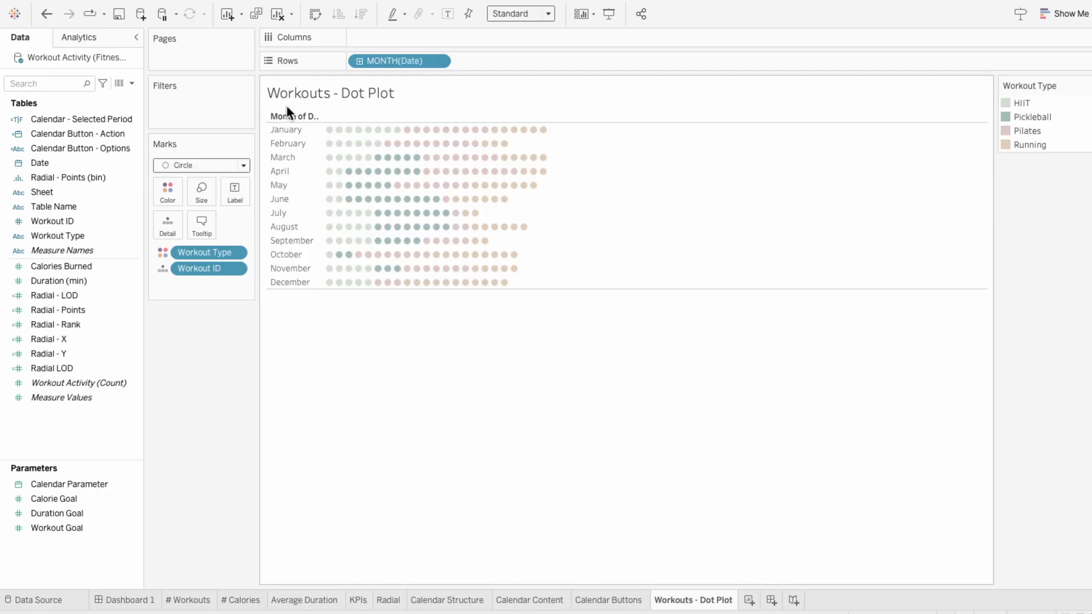
right_click(275, 118)
left_click(298, 243)
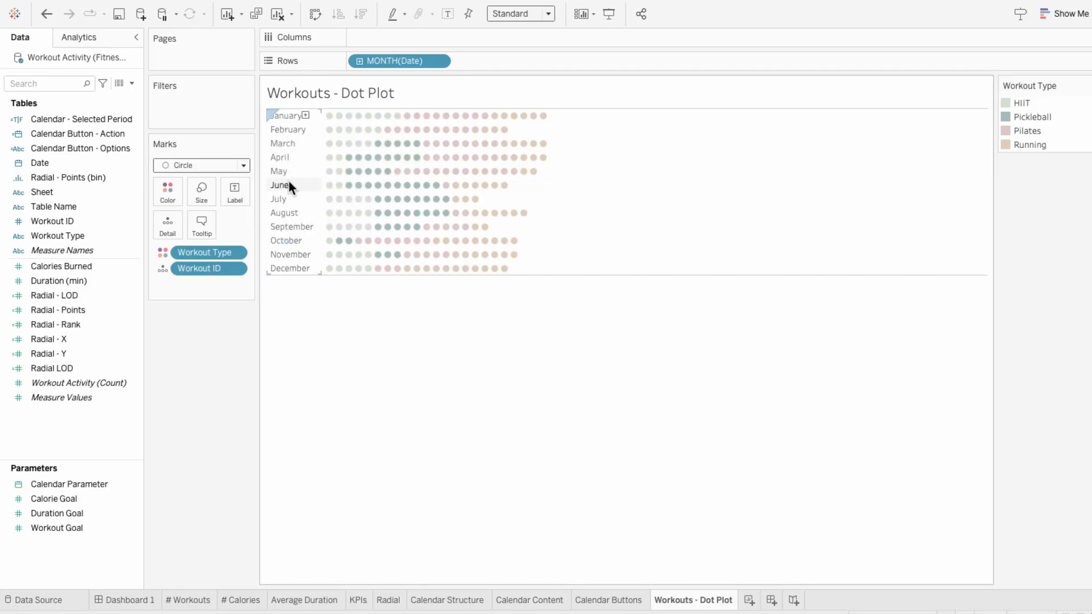
Step: Format the month row headers with the Tableau Medium font and abbreviated month names
right_click(289, 184)
left_click(310, 260)
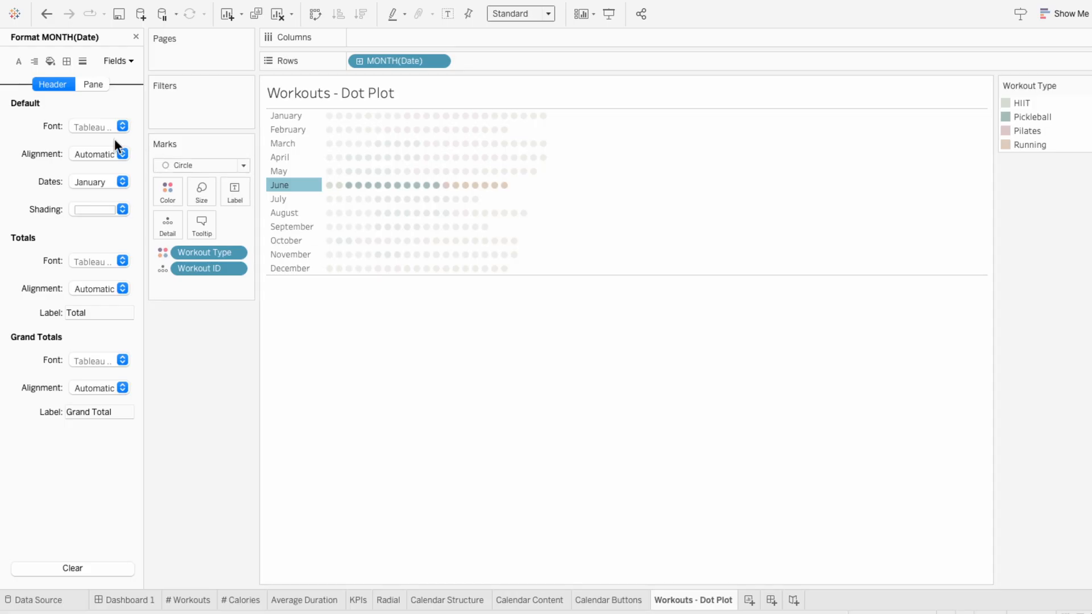
left_click(103, 127)
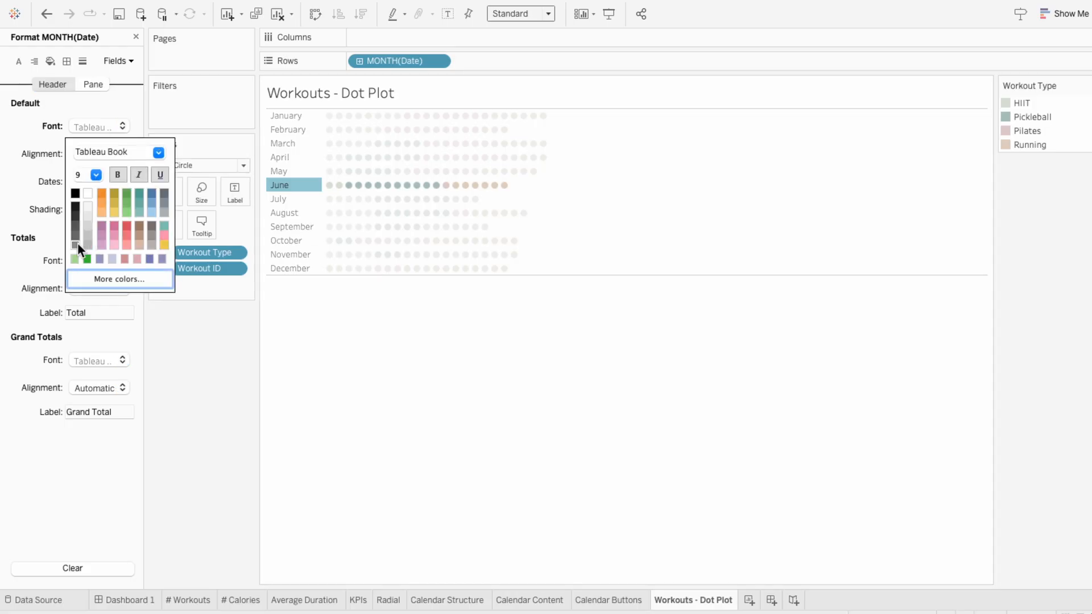
left_click(158, 153)
left_click(152, 234)
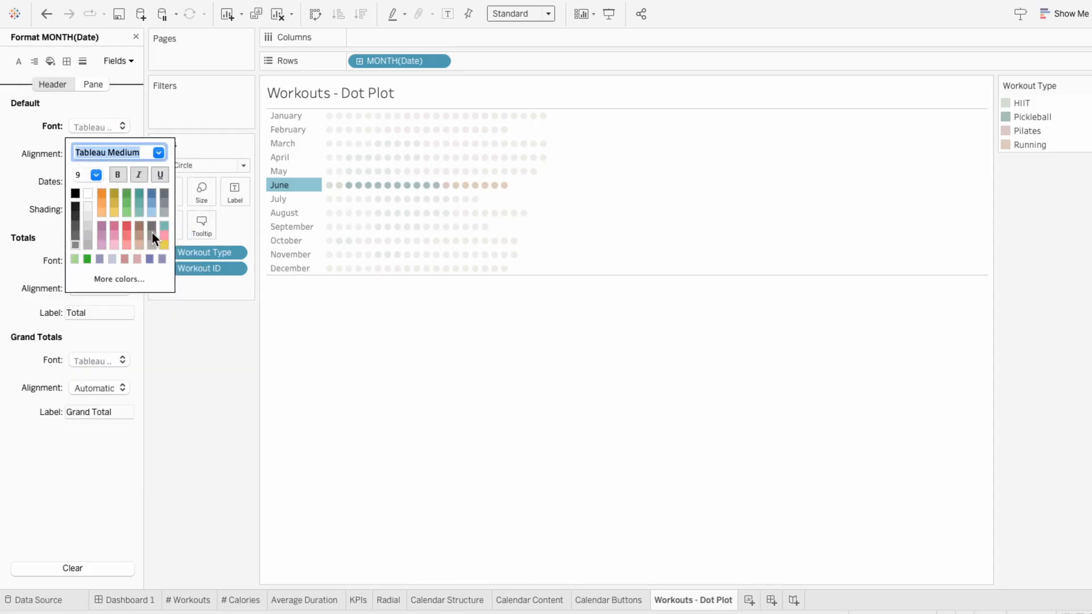
left_click(36, 196)
left_click(76, 181)
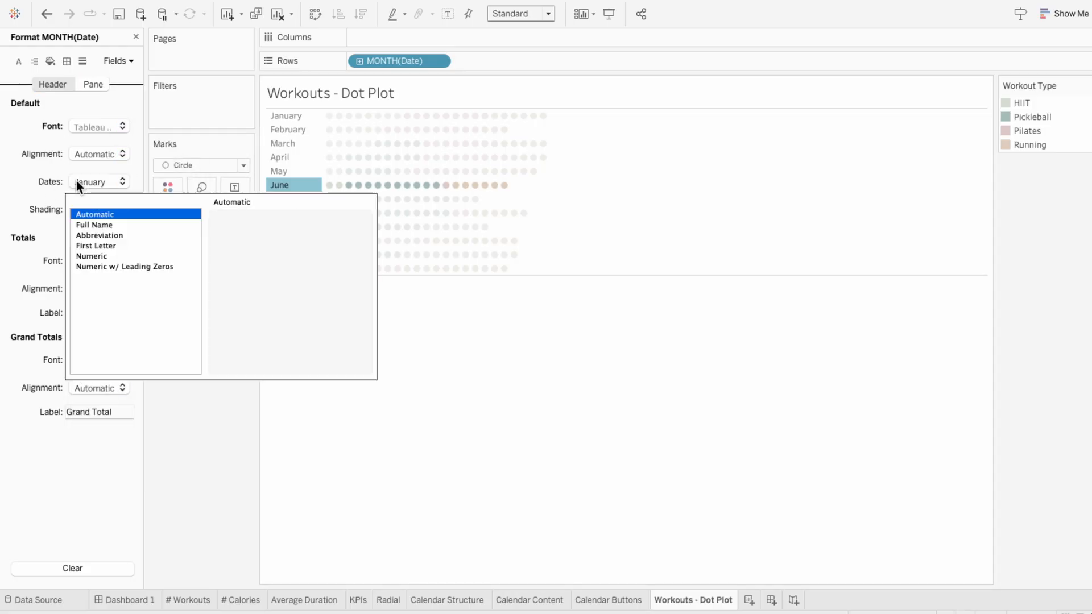
left_click(90, 235)
left_click(40, 209)
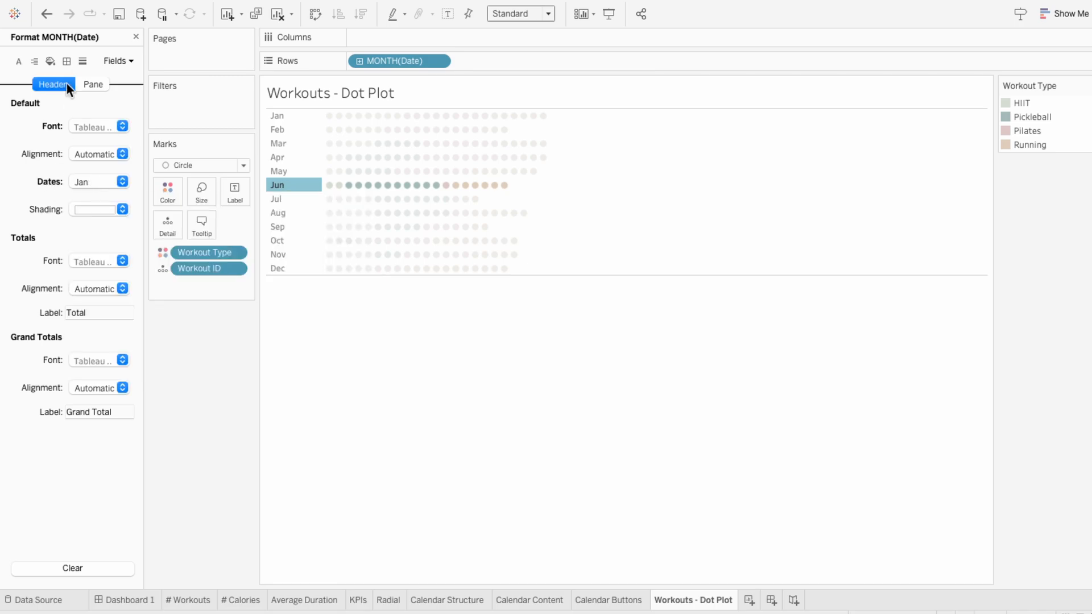
Step: Set the worksheet shading and pane row divider to None, and narrow the month header column
left_click(51, 62)
left_click(80, 125)
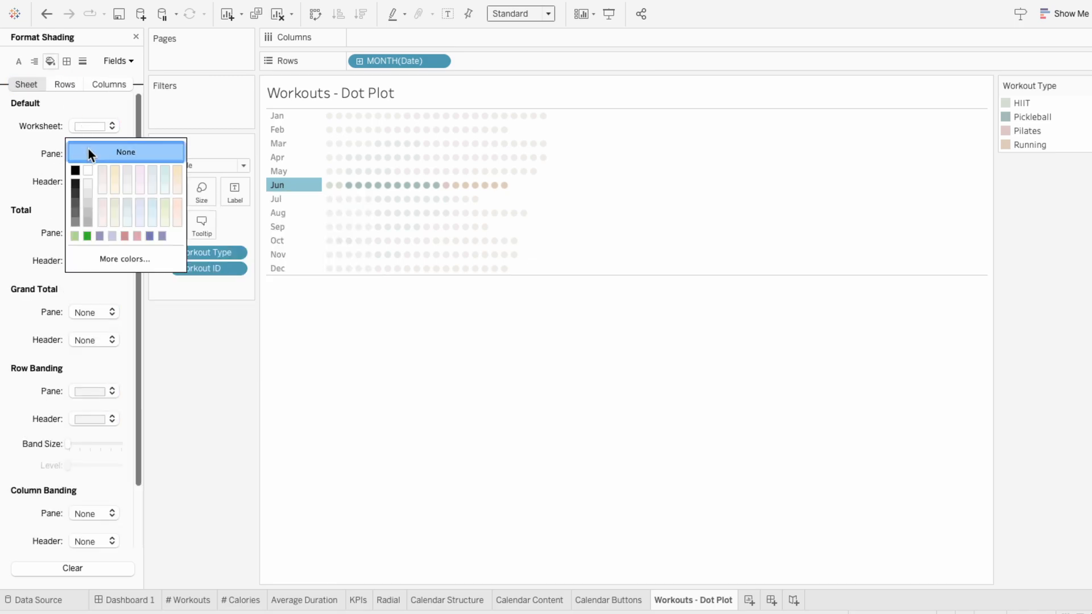
left_click(88, 151)
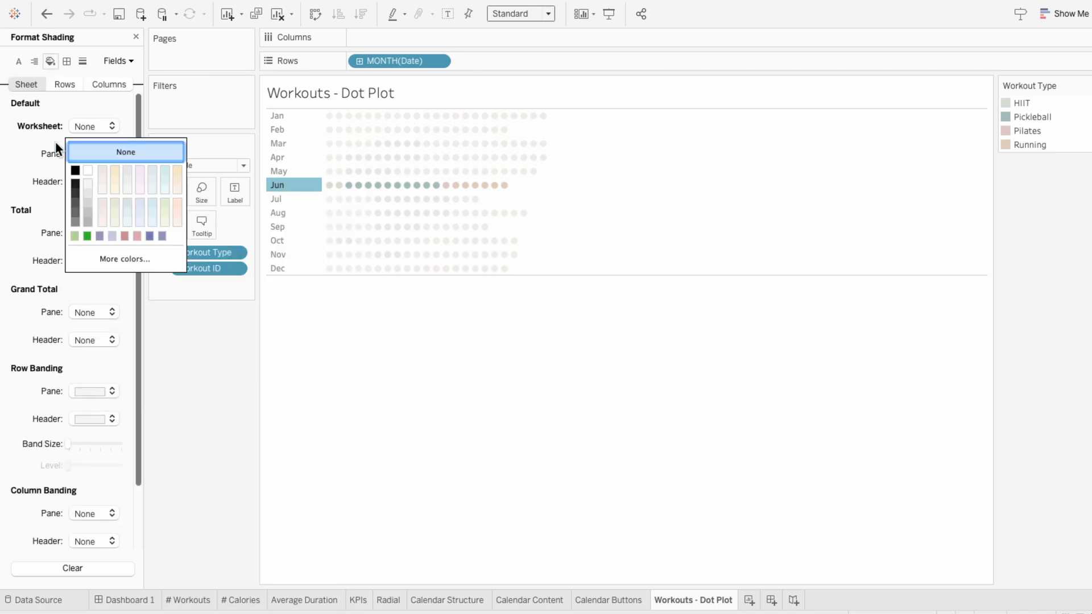
left_click(66, 61)
left_click(80, 395)
left_click(79, 416)
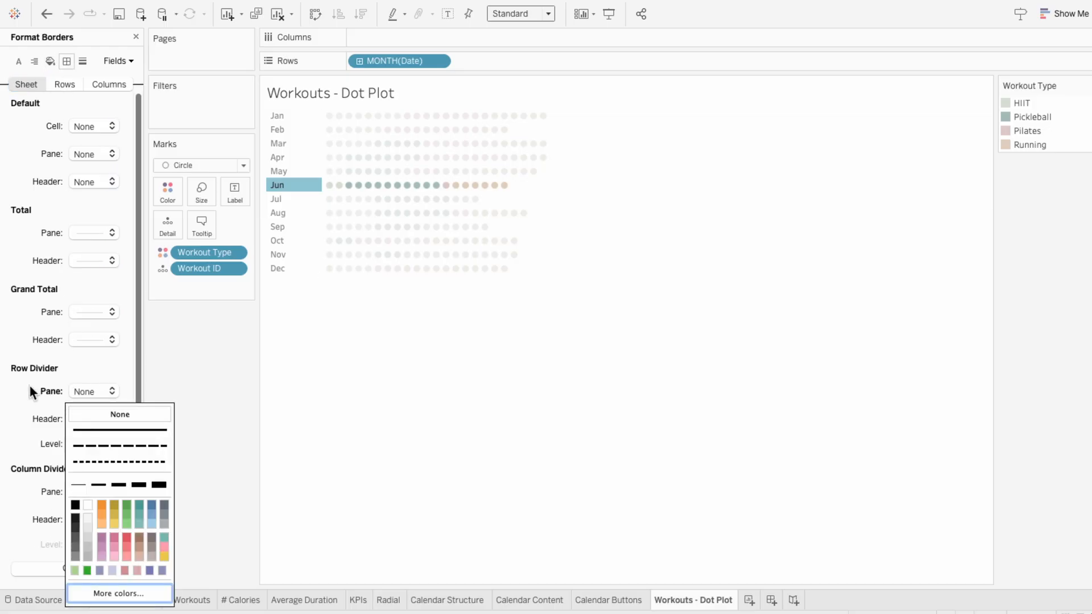
left_click(340, 337)
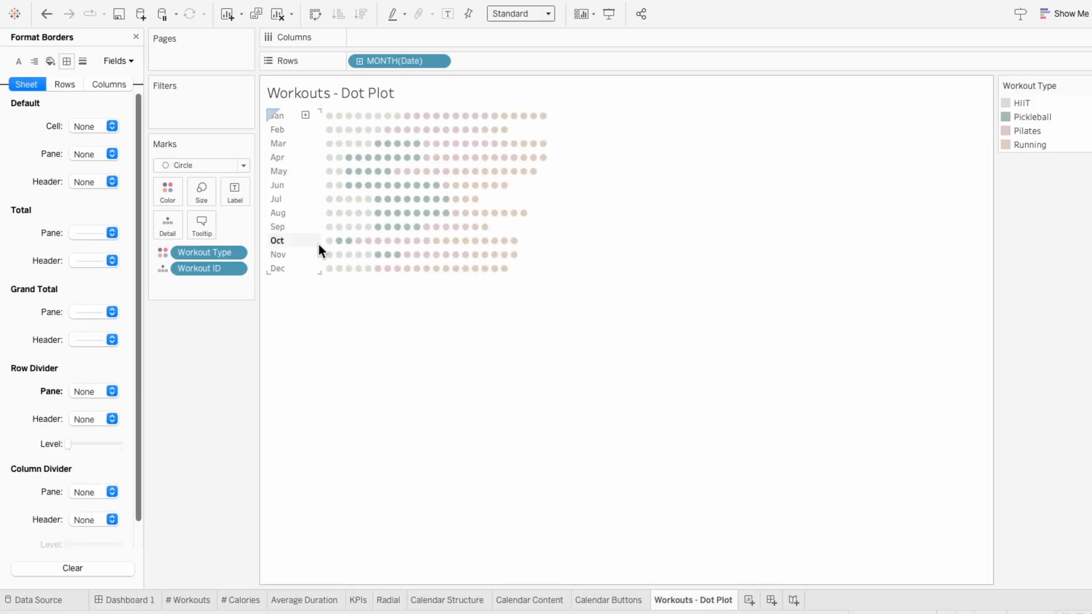
left_click_drag(321, 245, 295, 251)
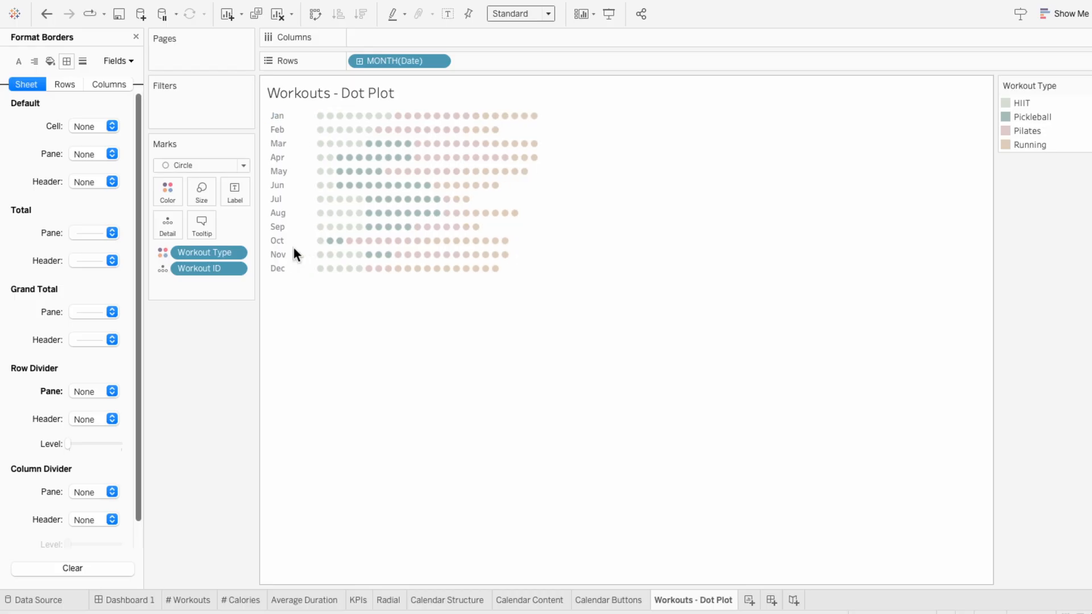
left_click(136, 37)
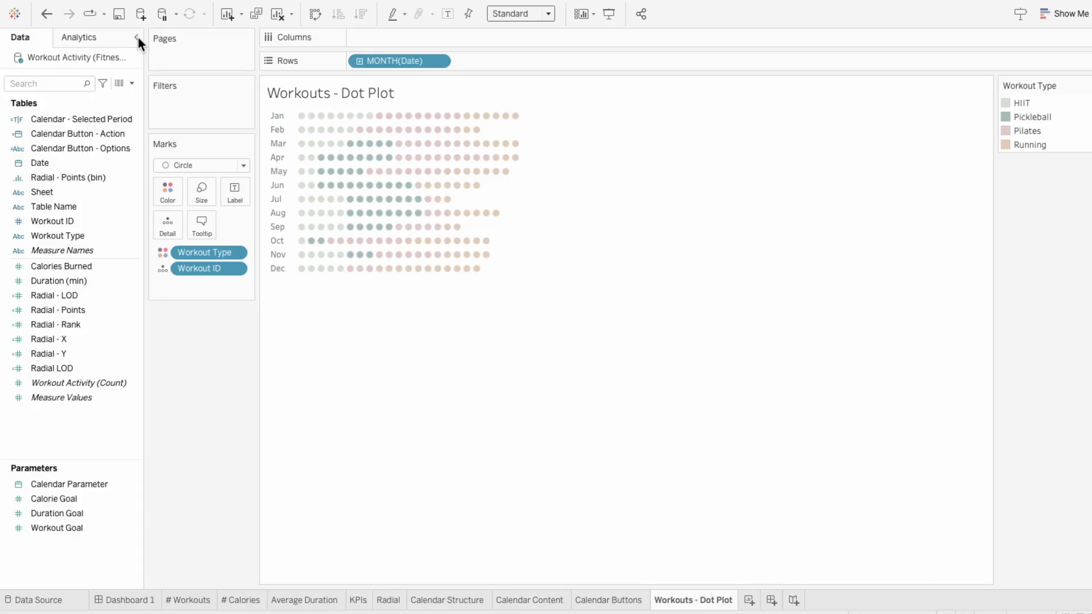
Step: Float the Workouts - Dot Plot sheet in Dashboard 1's empty lower card with its title hidden and fitted to Entire View
left_click(147, 600)
left_click_drag(67, 307, 192, 339)
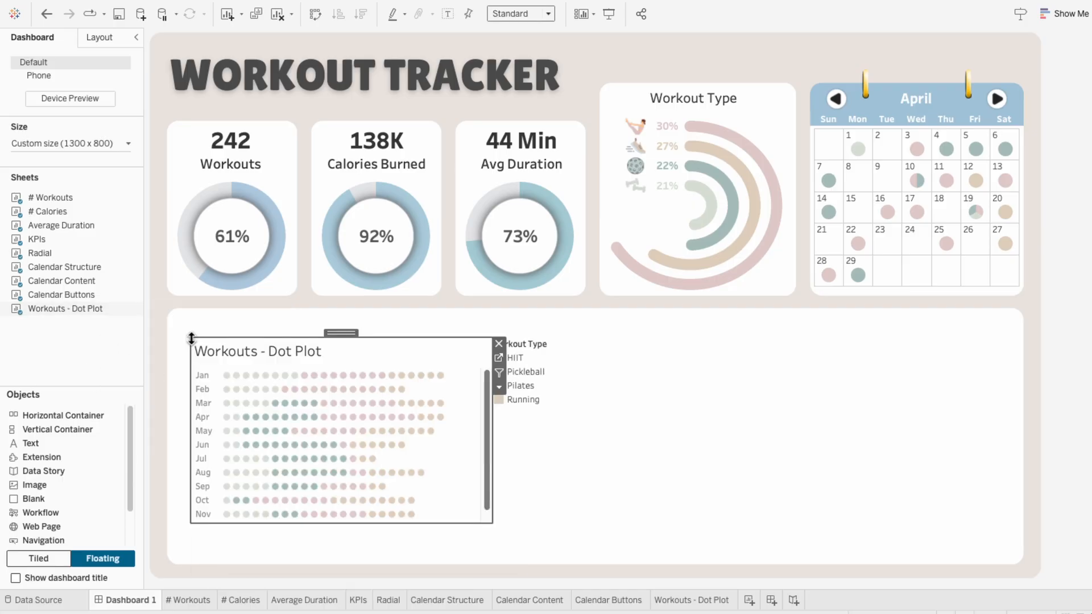
right_click(215, 357)
left_click(234, 380)
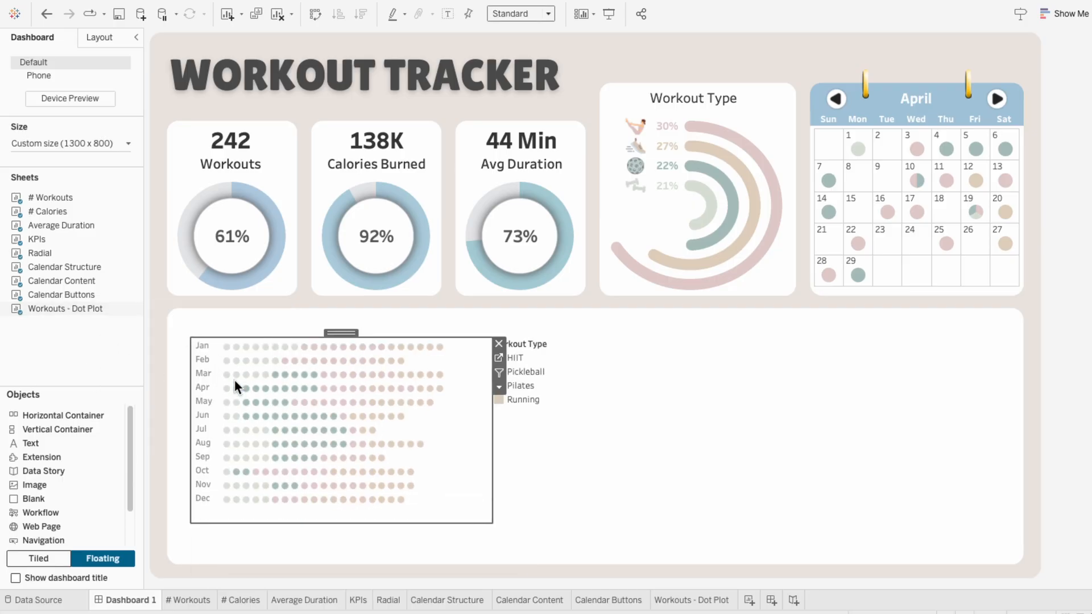
left_click(507, 12)
left_click(513, 59)
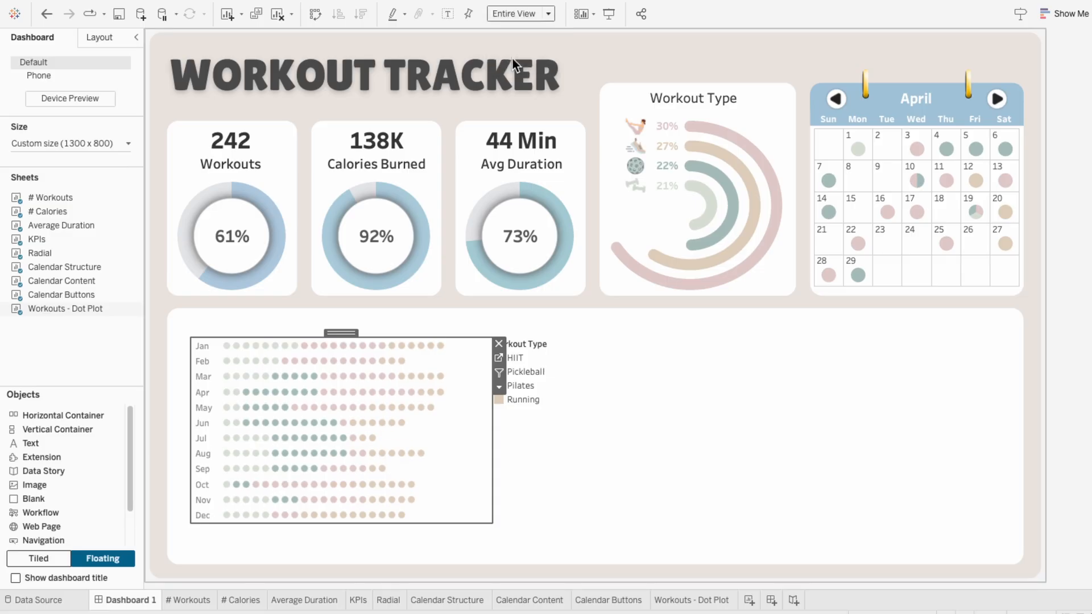
Step: Remove the dot plot's Workout Type legend and make the chart narrower and taller along the left of the lower card
left_click(527, 350)
left_click(598, 344)
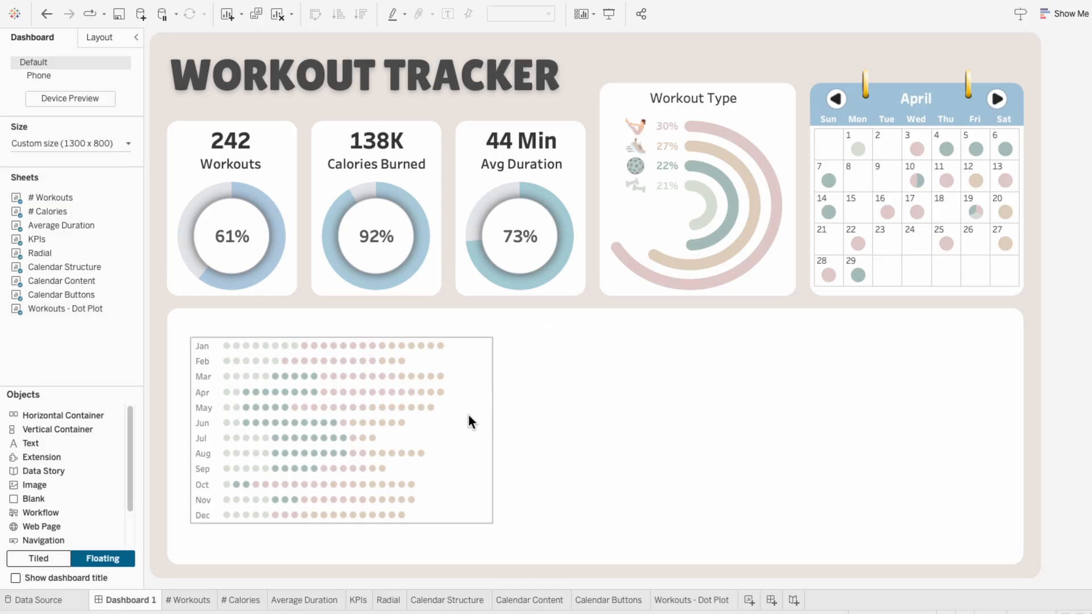
left_click_drag(491, 525, 452, 551)
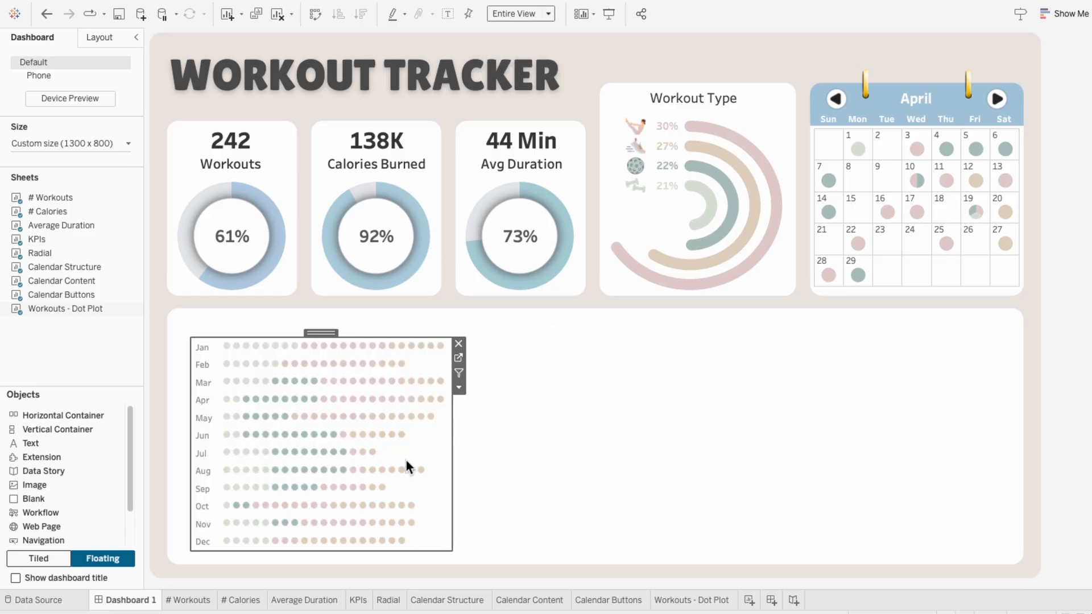
left_click_drag(332, 333, 324, 333)
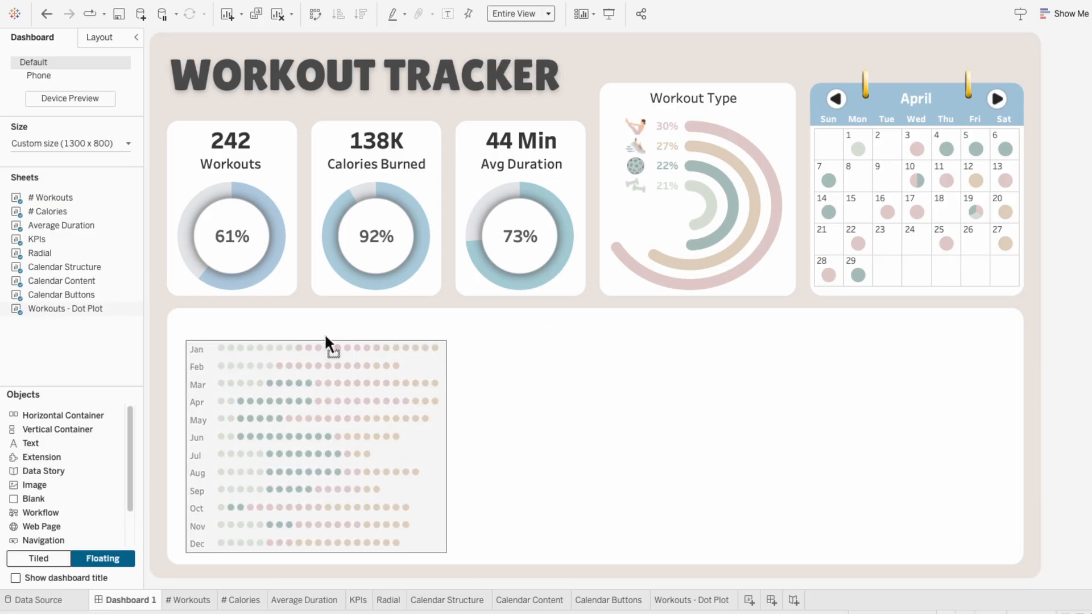
Step: Duplicate the radial chart's Workout Type title and place the copy above the dot plot's upper left corner
left_click(653, 97)
key("super+c")
key("super+v")
left_click_drag(702, 88, 232, 315)
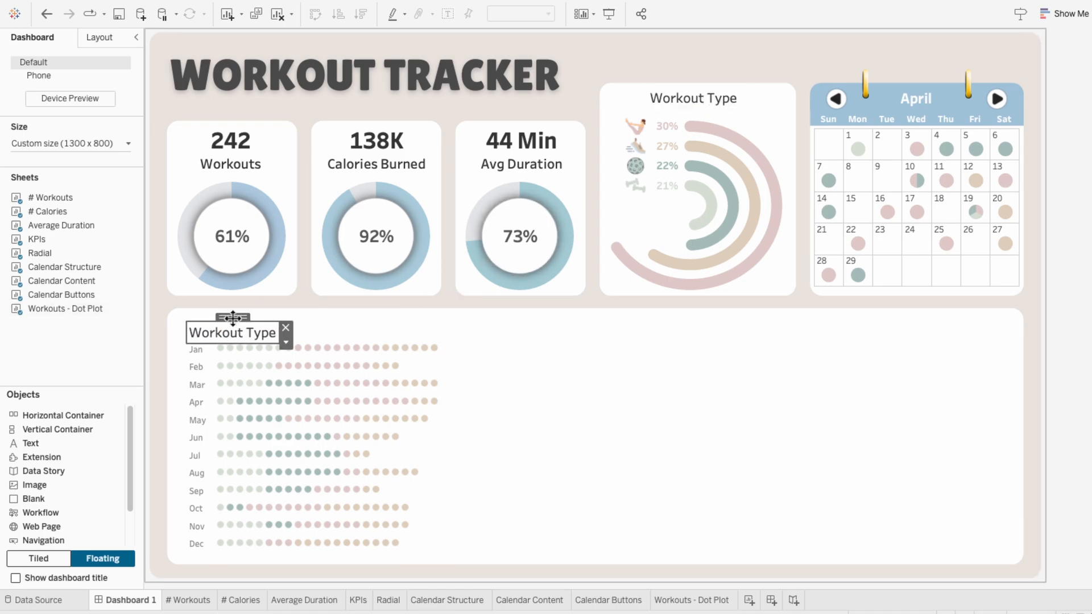
Step: Change the copied title's text to Workouts
right_click(227, 336)
left_click(244, 343)
double_click(475, 256)
type("s")
key("Left")
key("BackSpace")
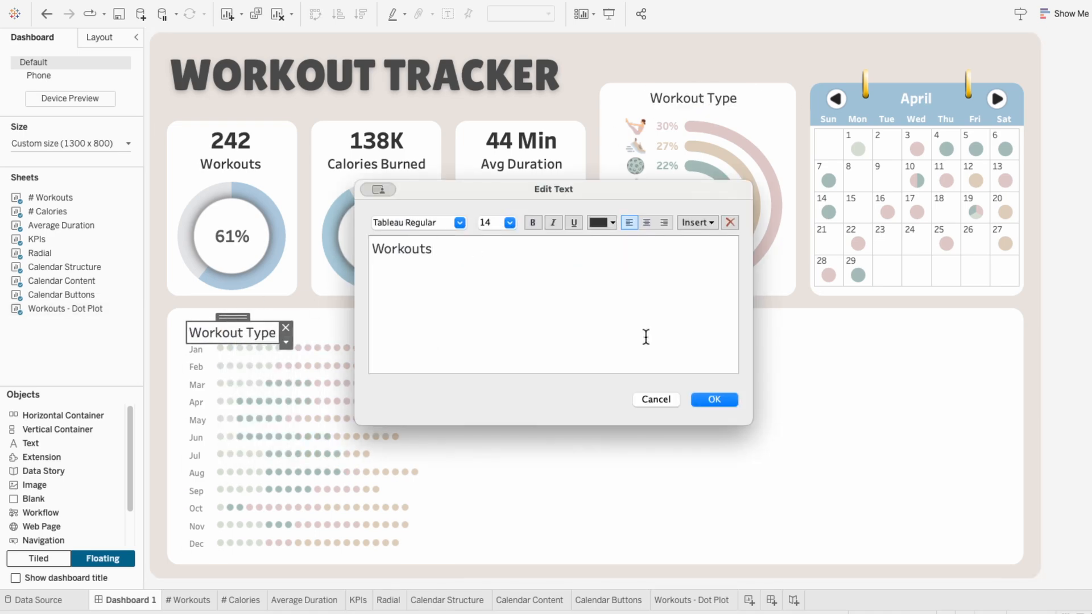
left_click(714, 400)
Step: Nudge the Workouts title up and shift the top of the dot plot down to widen the gap between them
left_click(414, 441)
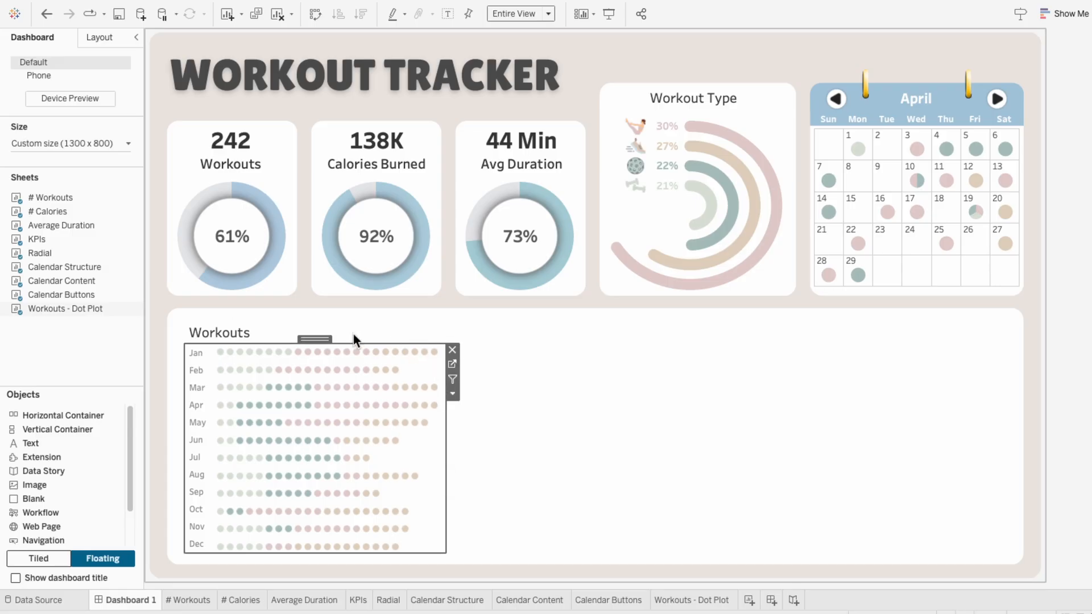
left_click(227, 330)
left_click(432, 455)
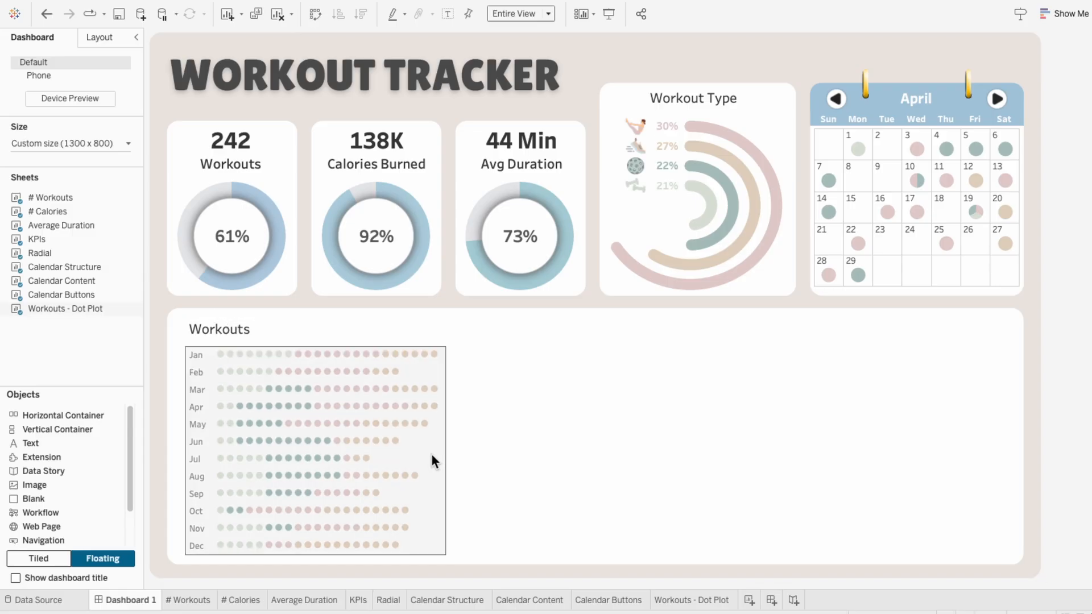
left_click(555, 484)
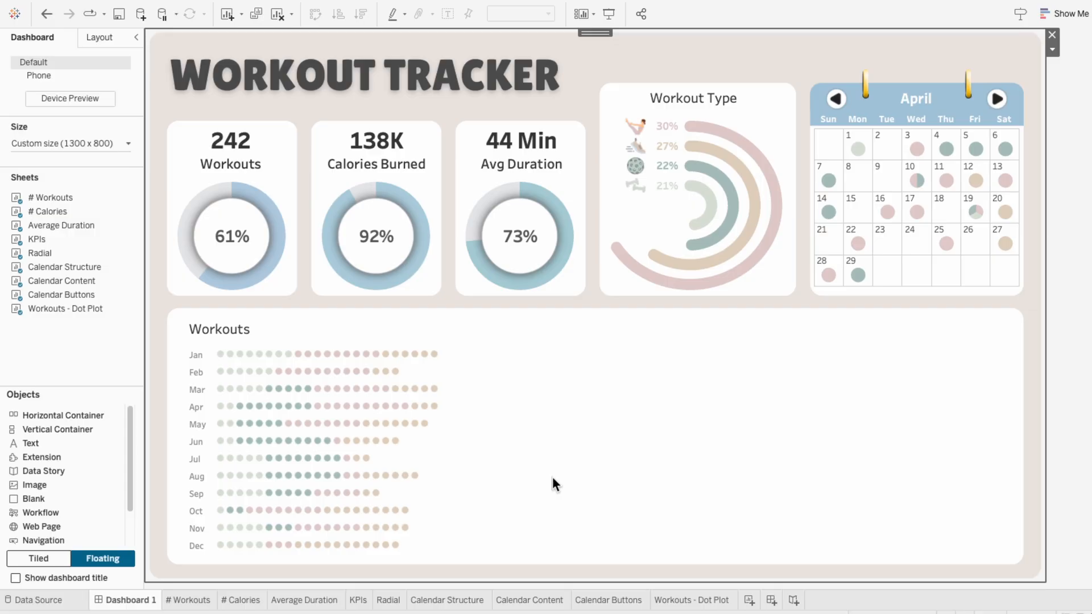
Step: Add a new worksheet and name it Calories - Treemap
left_click(749, 601)
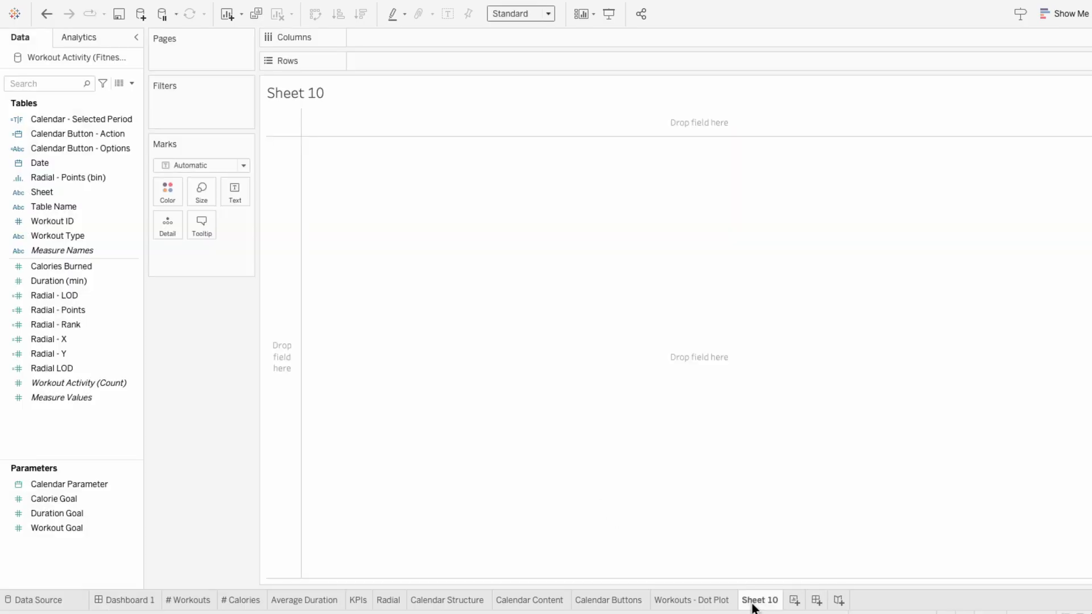
double_click(752, 604)
type("Calories - Treemap")
key("Return")
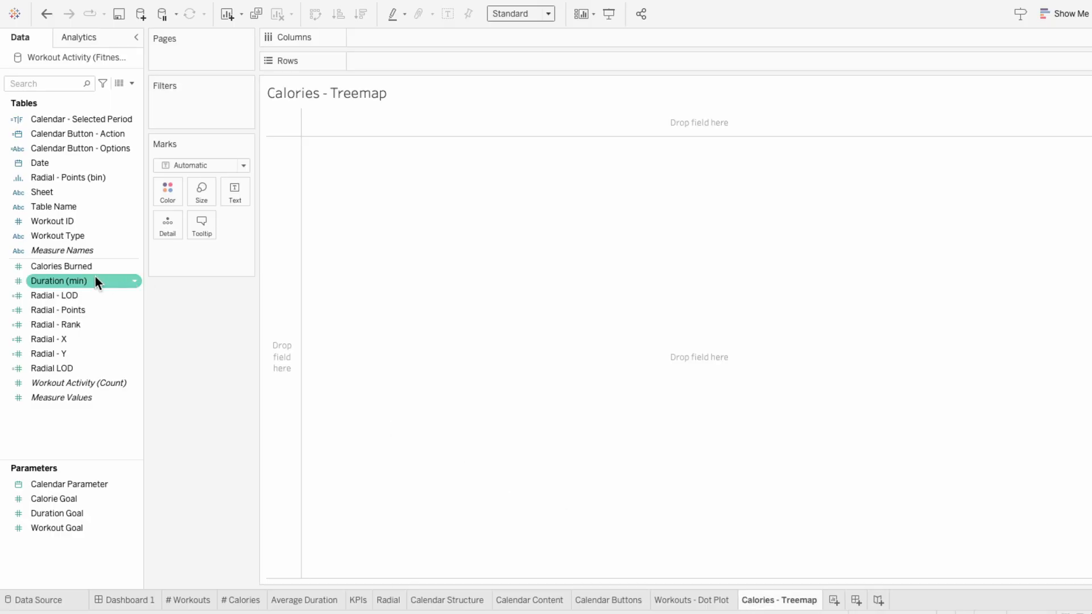
Step: Build a treemap of Calories Burned by Workout Type using the Show Me chart types
double_click(76, 264)
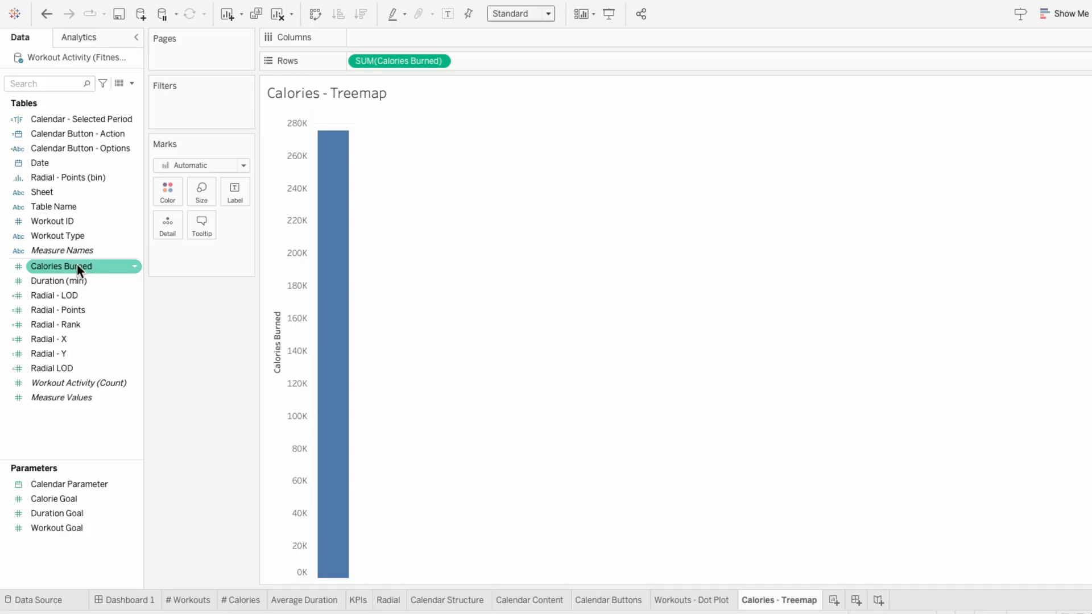
double_click(73, 230)
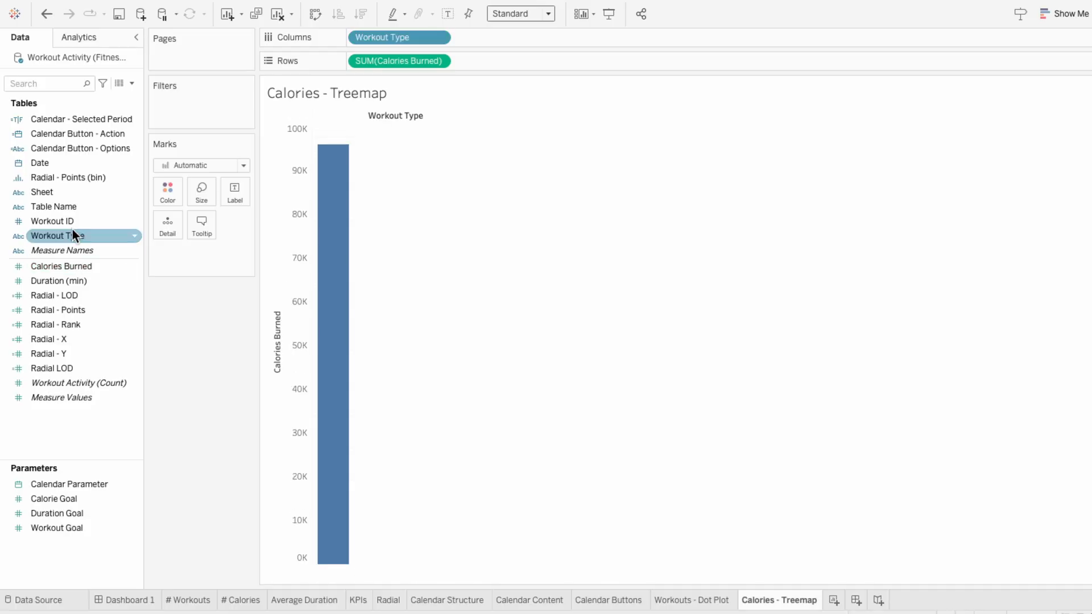
left_click(1064, 15)
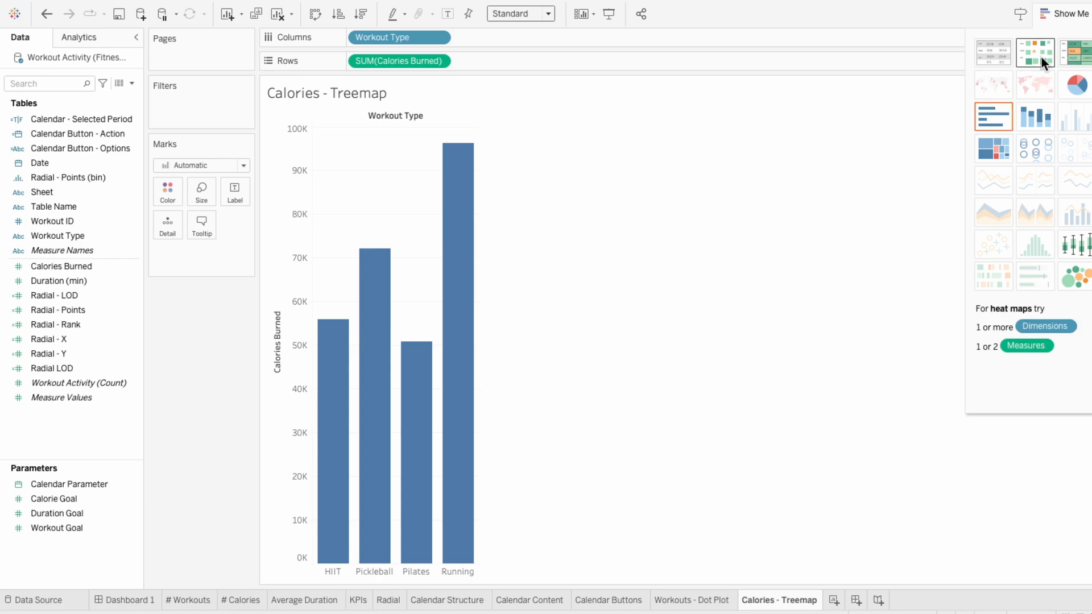
left_click(991, 148)
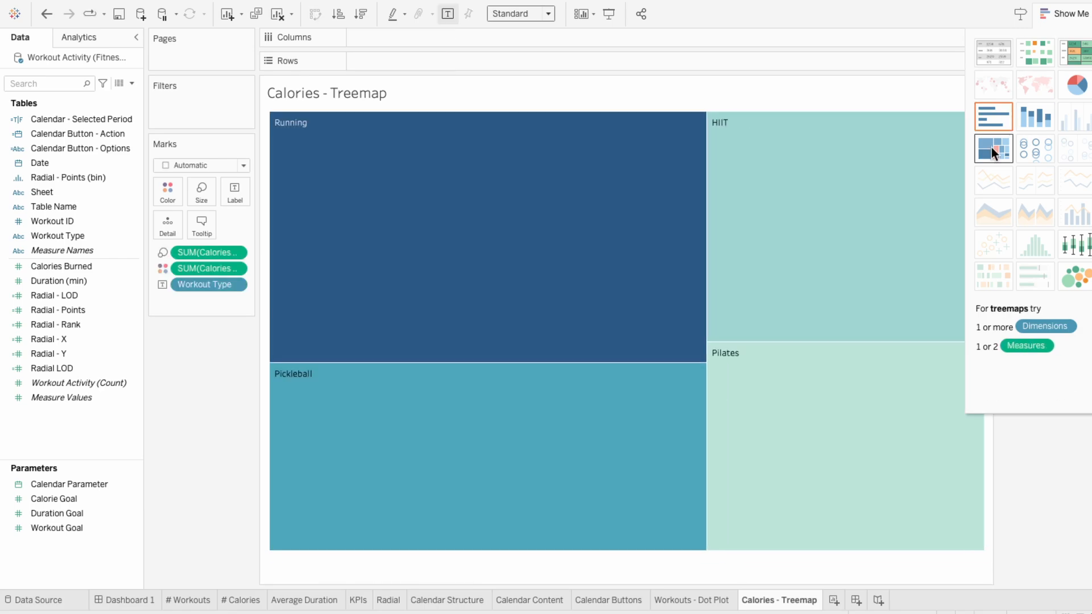
left_click(1056, 16)
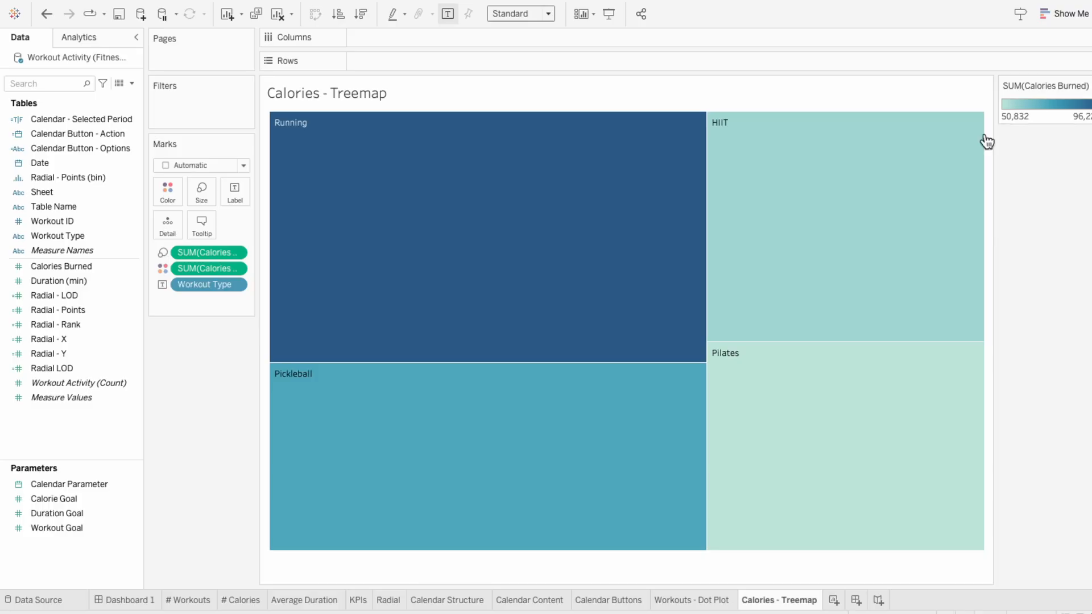
Step: Color the treemap by Workout Type instead of calories, and add Workout Type again as the tile label
left_click(162, 285)
left_click(173, 299)
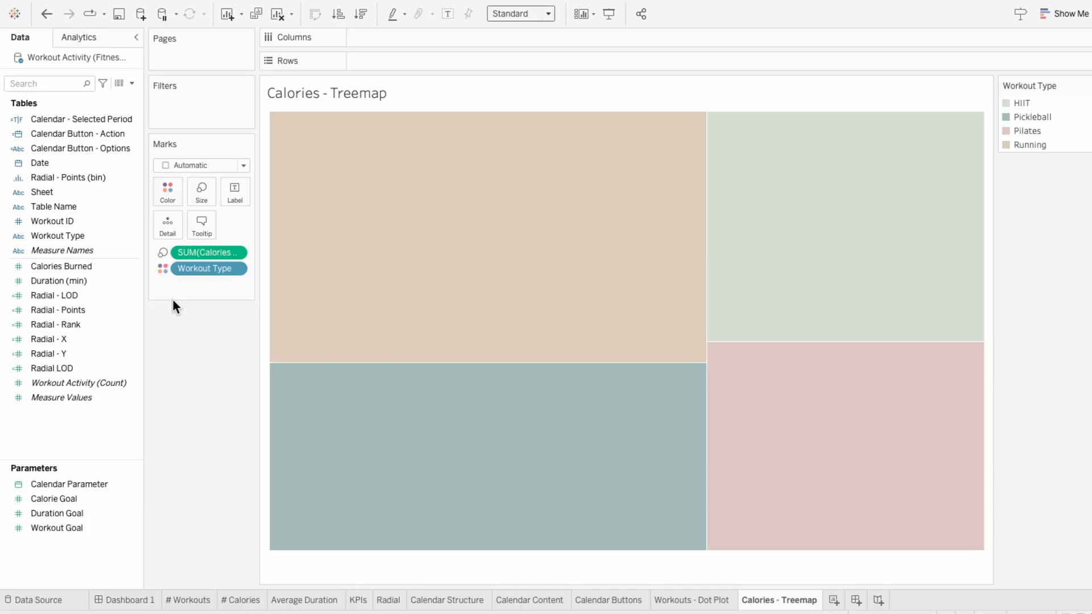
left_click_drag(70, 234, 214, 281)
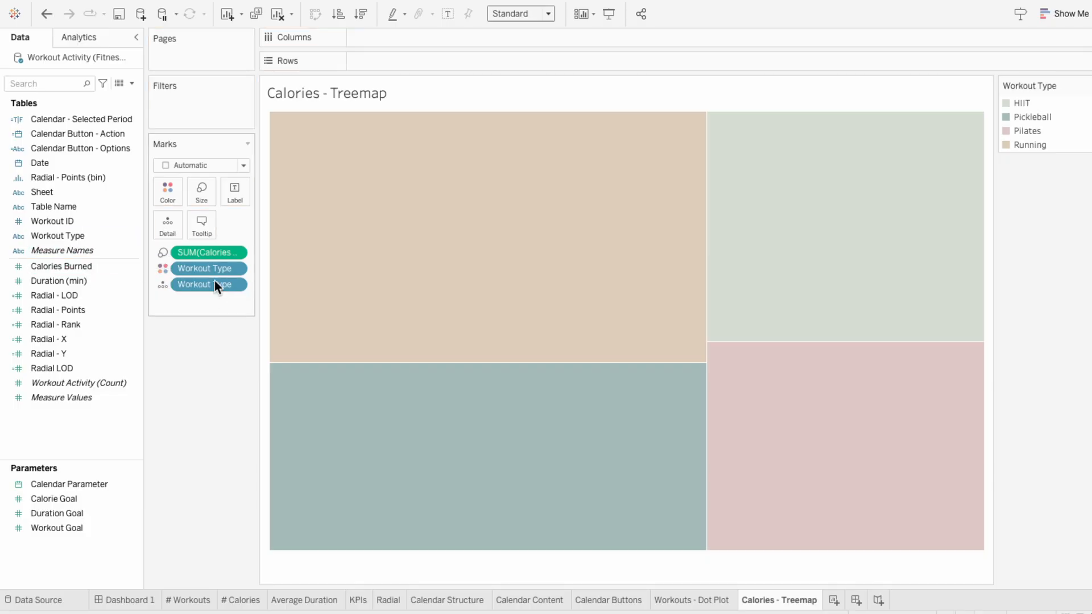
left_click(161, 285)
left_click(177, 311)
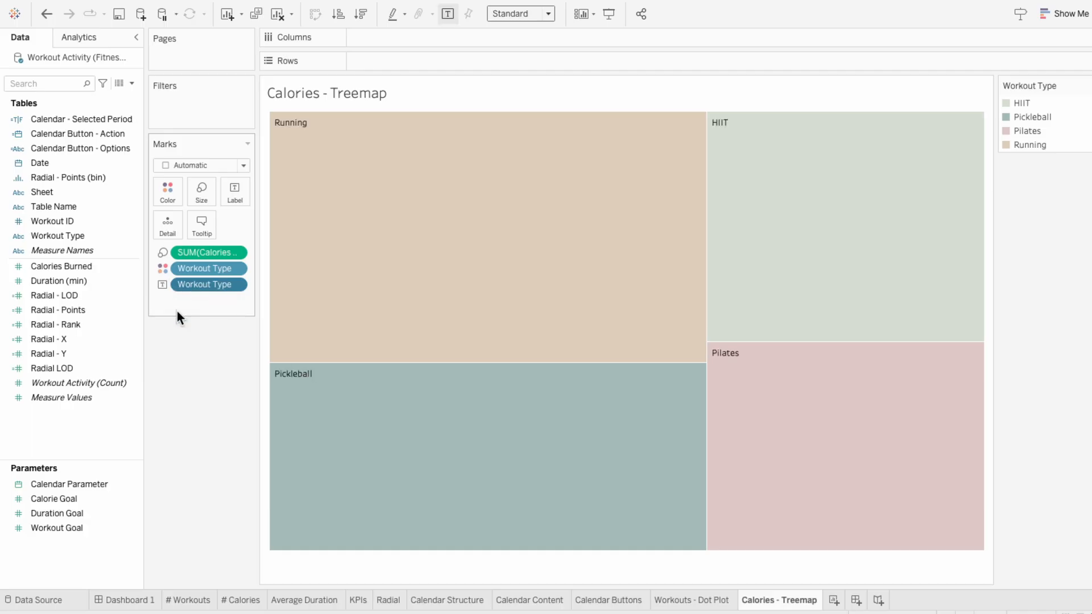
Step: Add Calories Burned as a second label on the treemap tiles
mouse_move(91, 267)
left_mouse_down()
mouse_move(201, 309)
mouse_move(188, 310)
left_mouse_up()
left_click(162, 300)
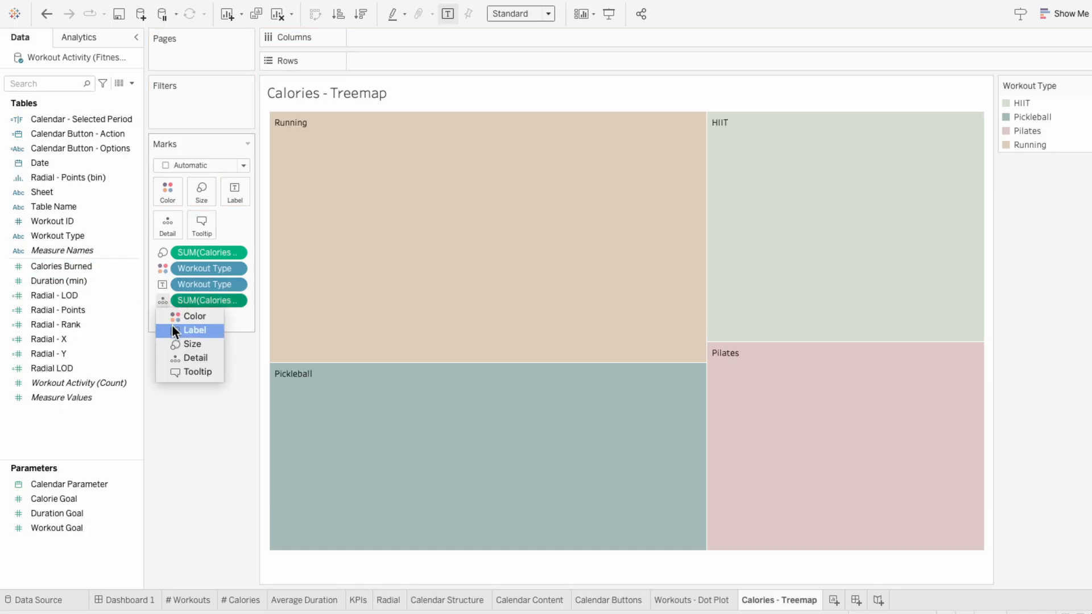
left_click(172, 325)
Step: Add Calories Burned again as a tile label, calculated as Percent of Total
left_click_drag(83, 266, 206, 314)
right_click(207, 317)
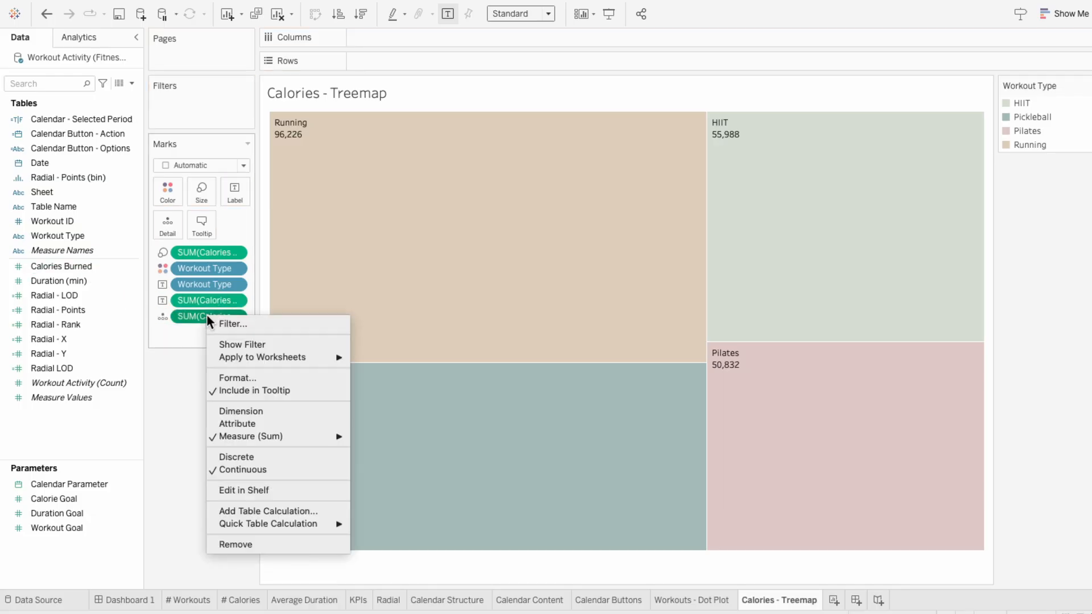
mouse_move(278, 522)
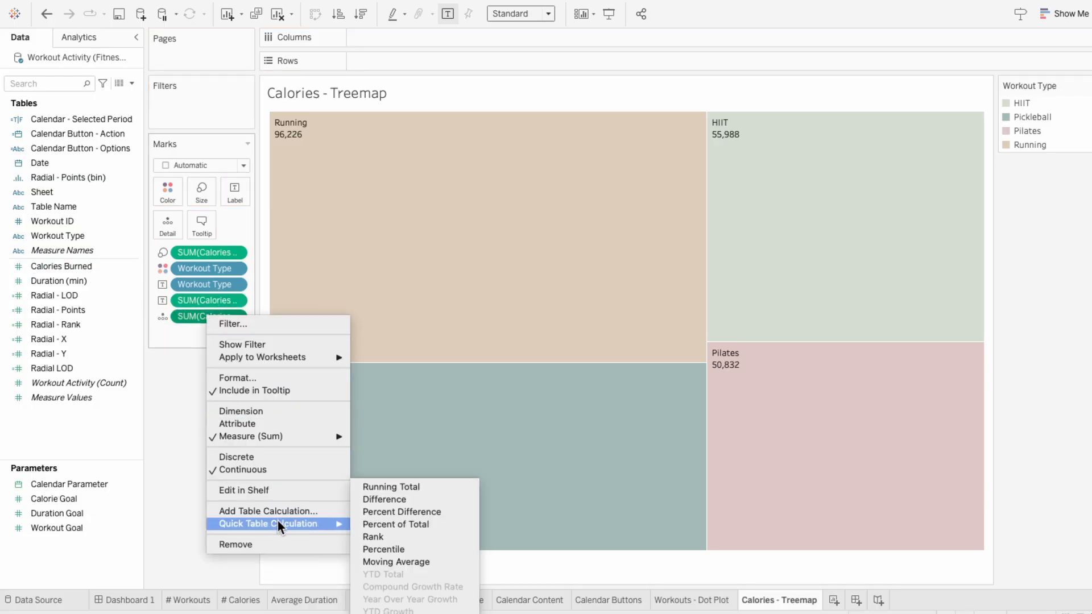
left_click(375, 524)
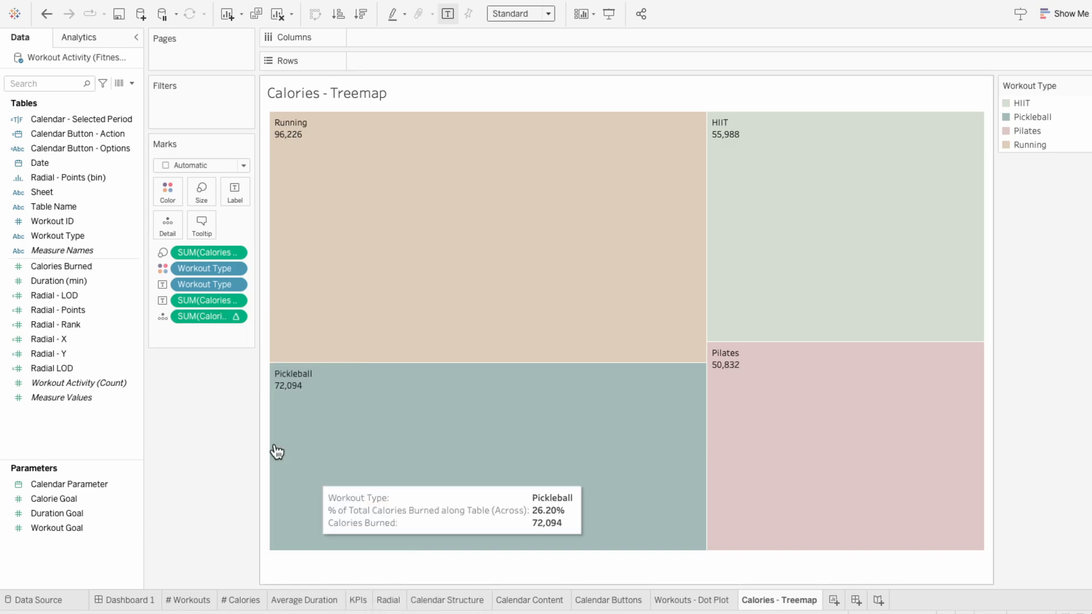
left_click(162, 317)
left_click(174, 345)
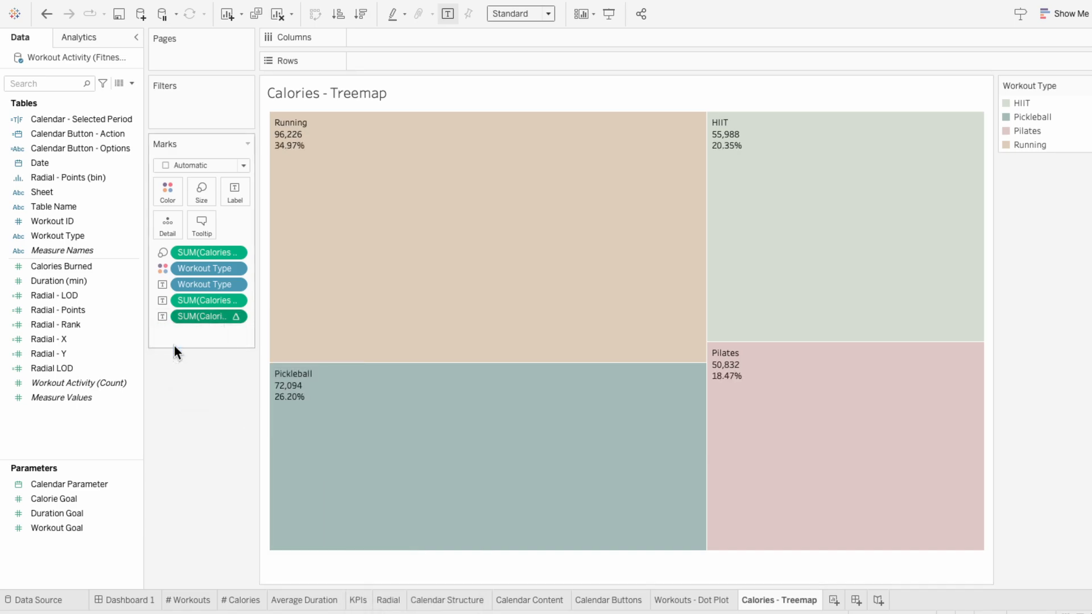
Step: Format the percent-of-total label as a percentage with 0 decimal places
right_click(183, 317)
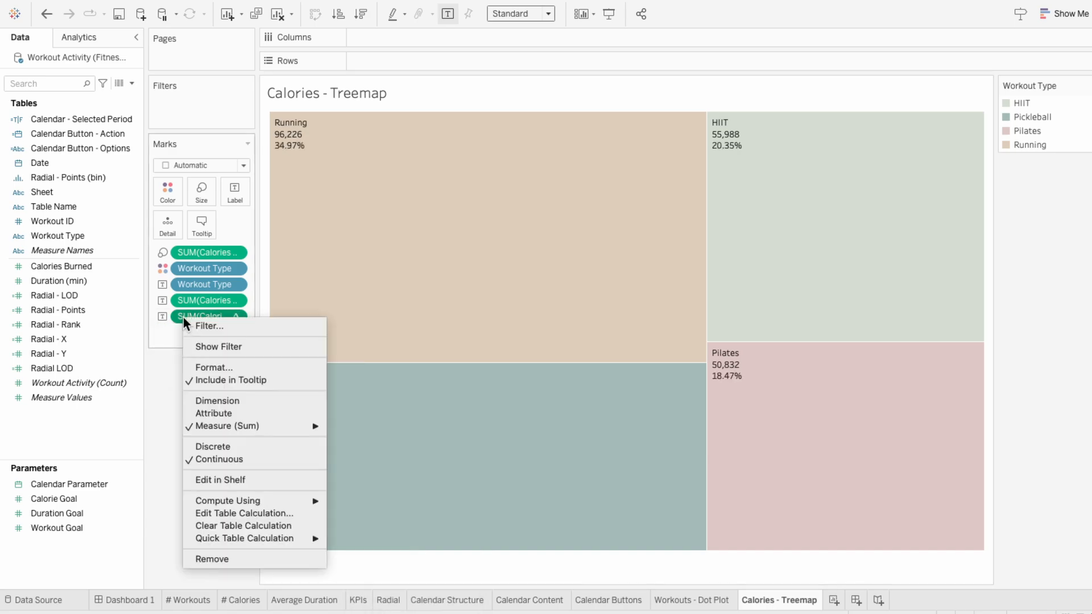
left_click(204, 365)
left_click(112, 185)
left_click(140, 278)
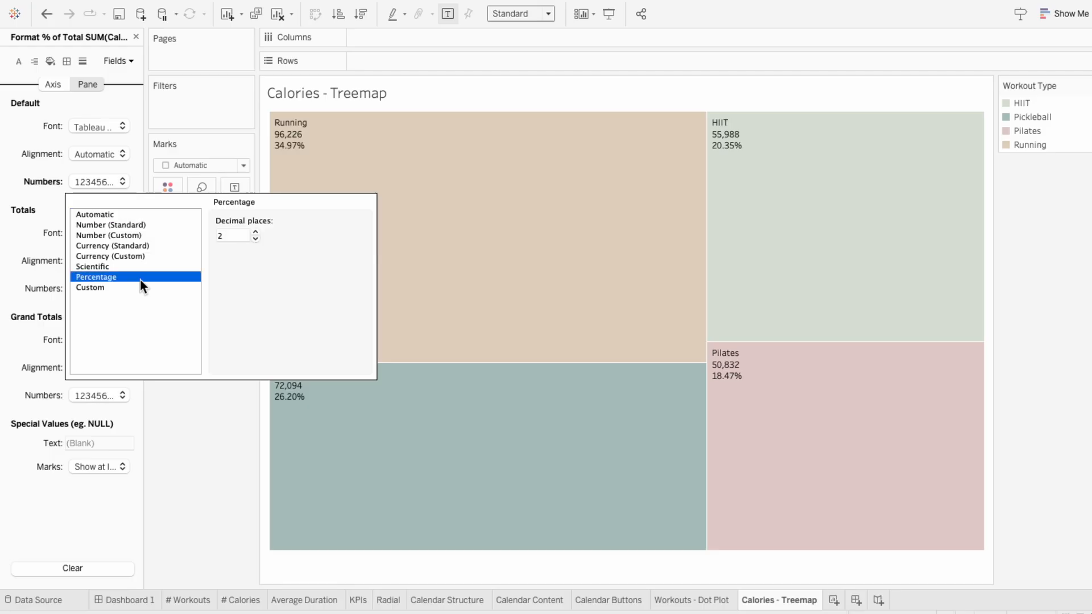
left_click(256, 239)
left_click(256, 239)
left_click(206, 396)
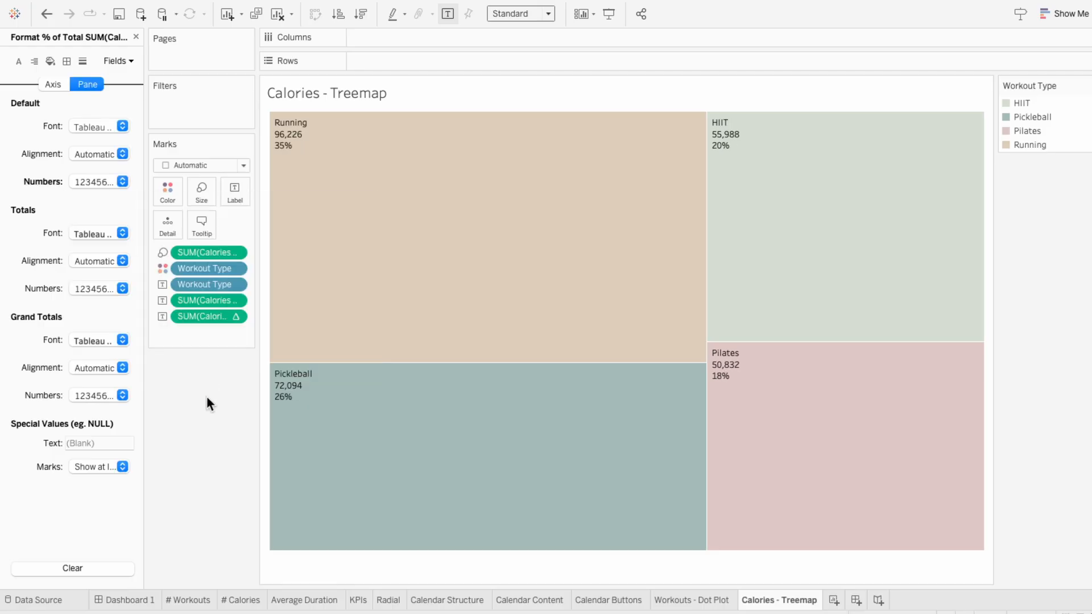
left_click(137, 38)
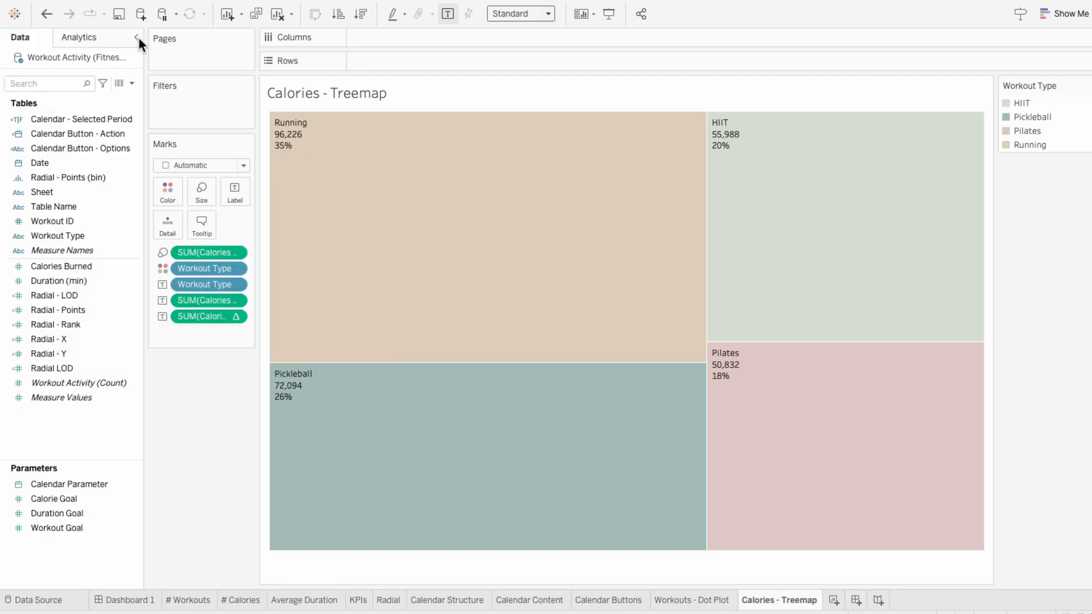
Step: Reorder the treemap label text to Workout Type, SUM(Calories Burned) and % of Total SUM(Calories Burned), one left-aligned line each
left_click(233, 192)
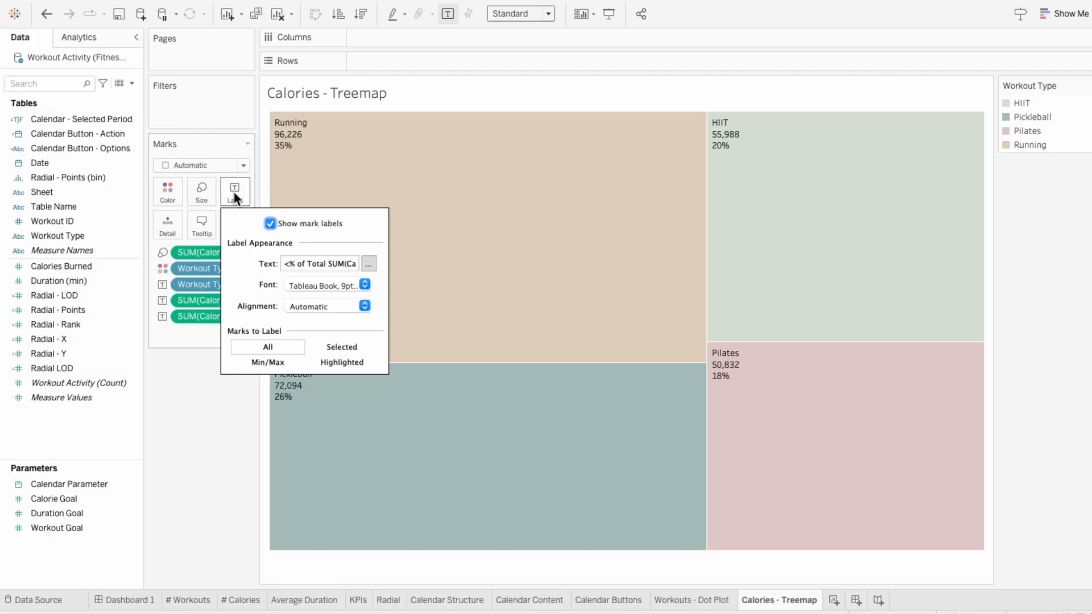
left_click(364, 264)
left_click_drag(558, 117, 490, 117)
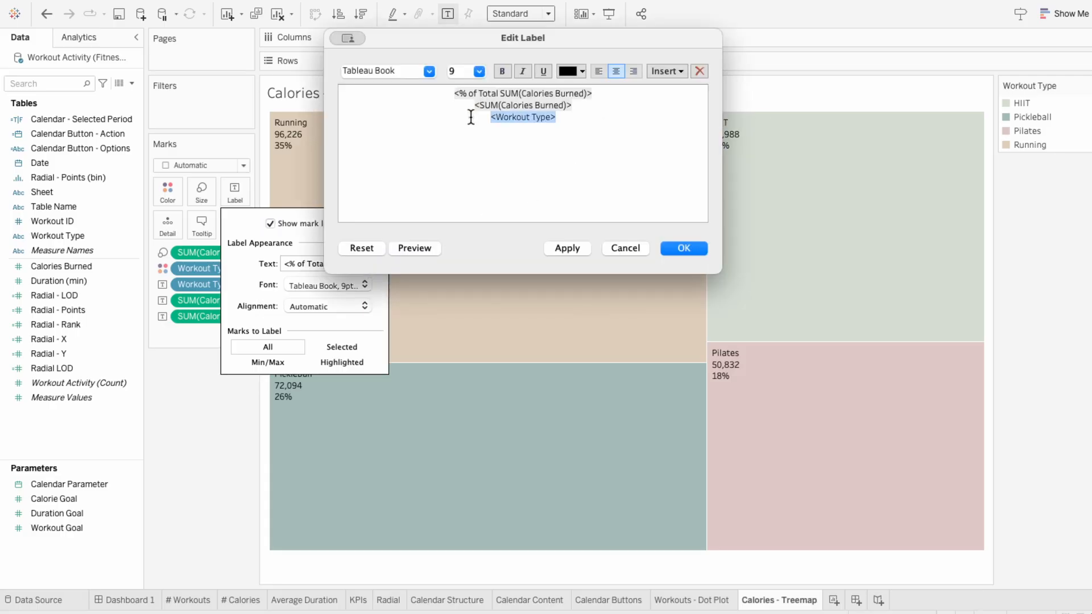
key("super+x")
left_click(434, 93)
key("super+v")
key("Return")
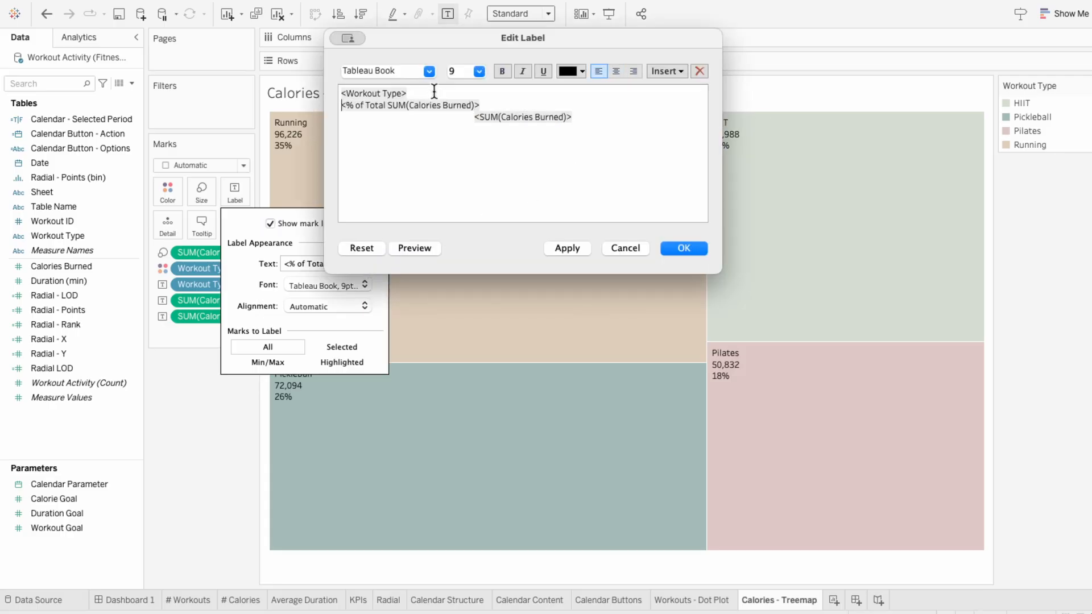
key("shift+End")
key("BackSpace")
key("Delete")
key("BackSpace")
key("Return")
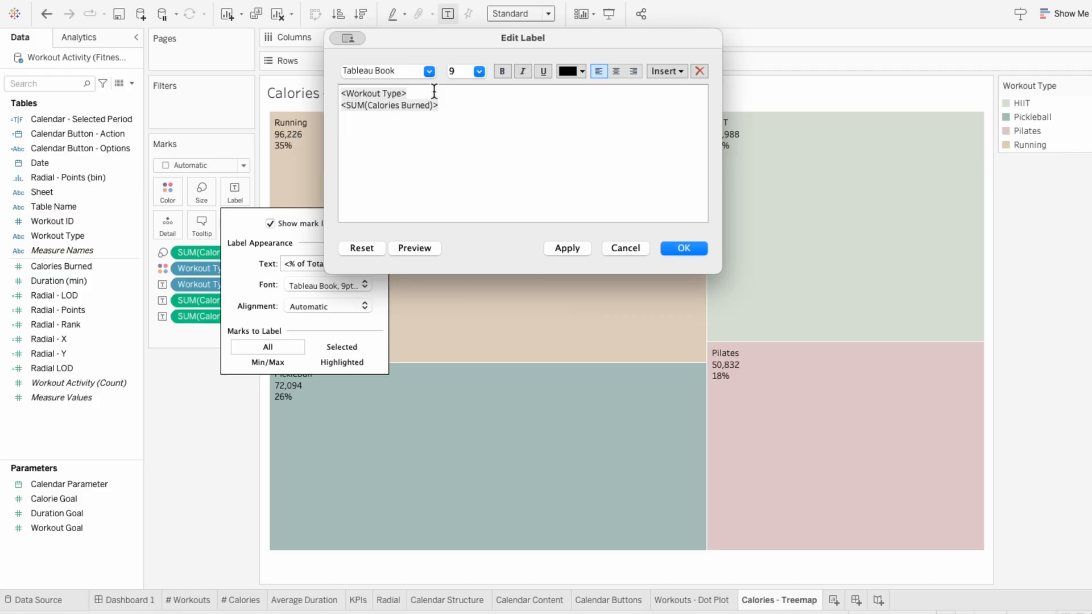
key("super+v")
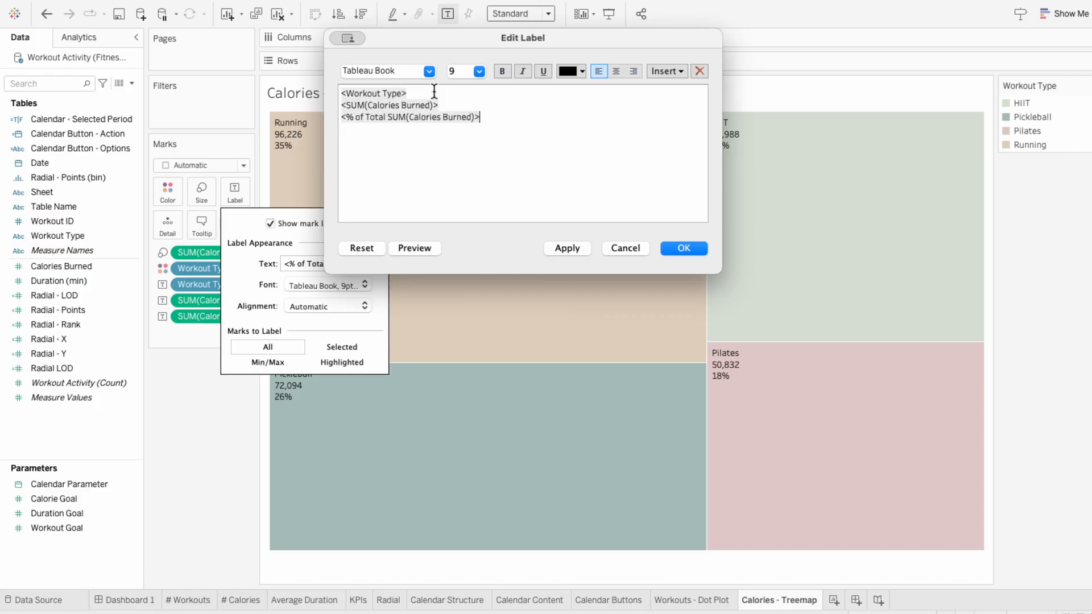
Step: Set the whole label to Tableau Regular and make the Workout Type line 11 pt bold
key("super+a")
left_click(431, 71)
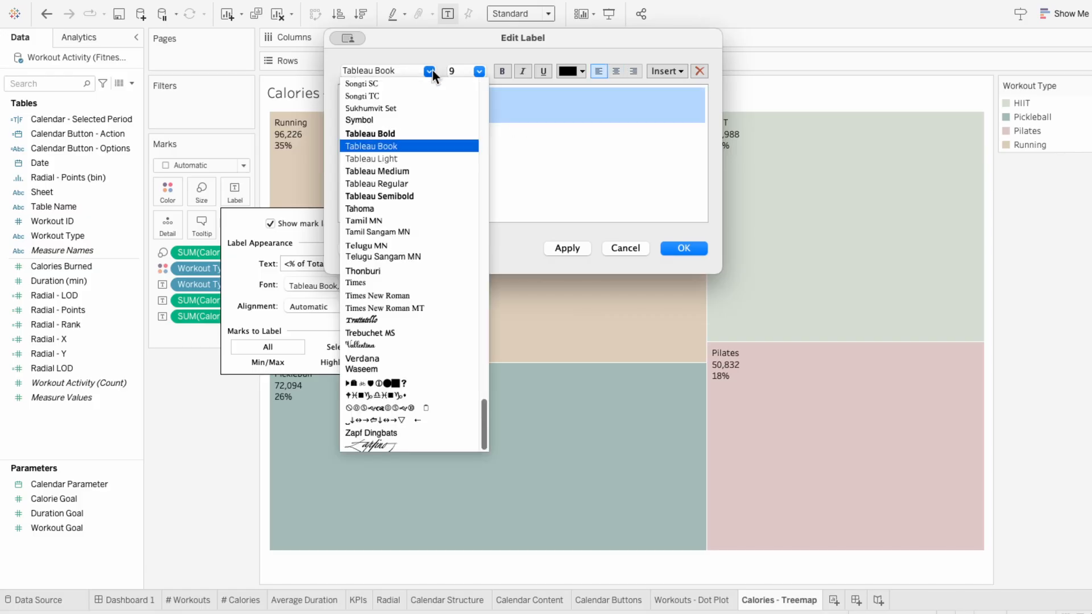
left_click(433, 180)
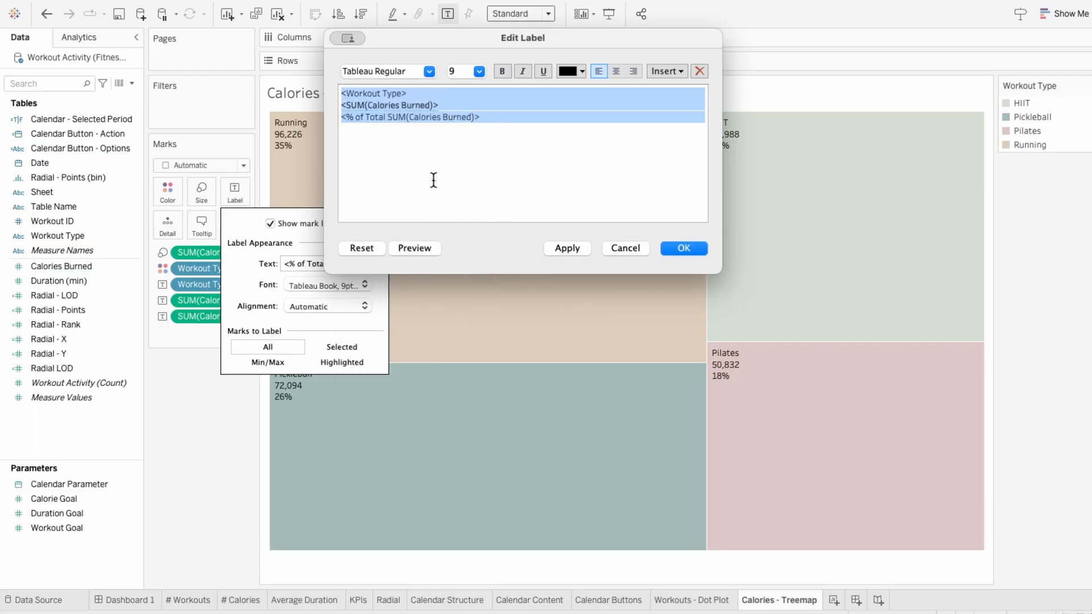
left_click_drag(434, 180, 407, 93)
left_click(480, 72)
left_click(476, 104)
left_click(480, 71)
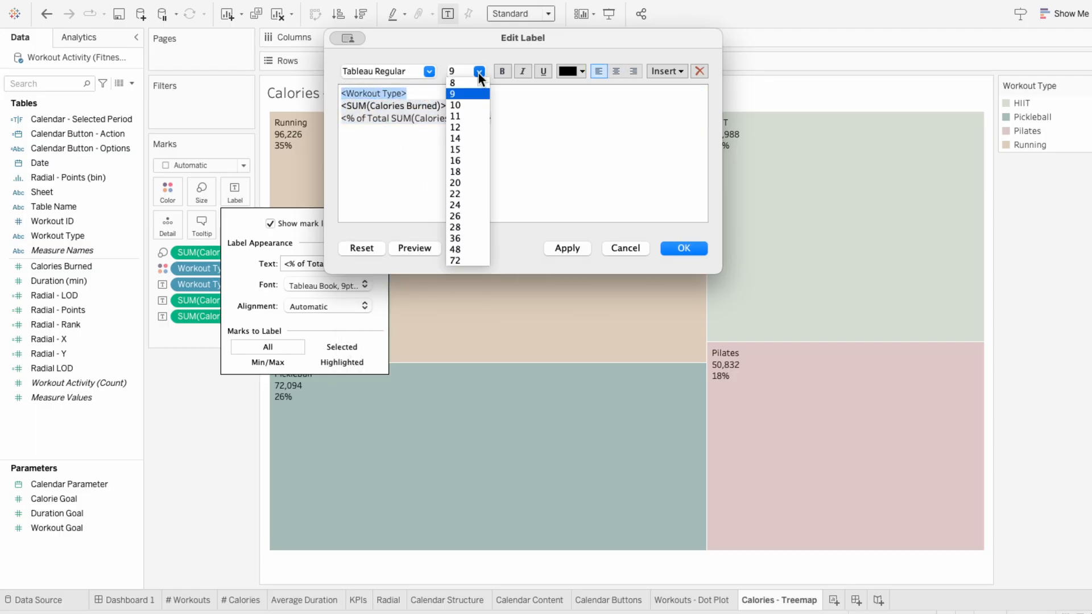
left_click(467, 115)
left_click(502, 73)
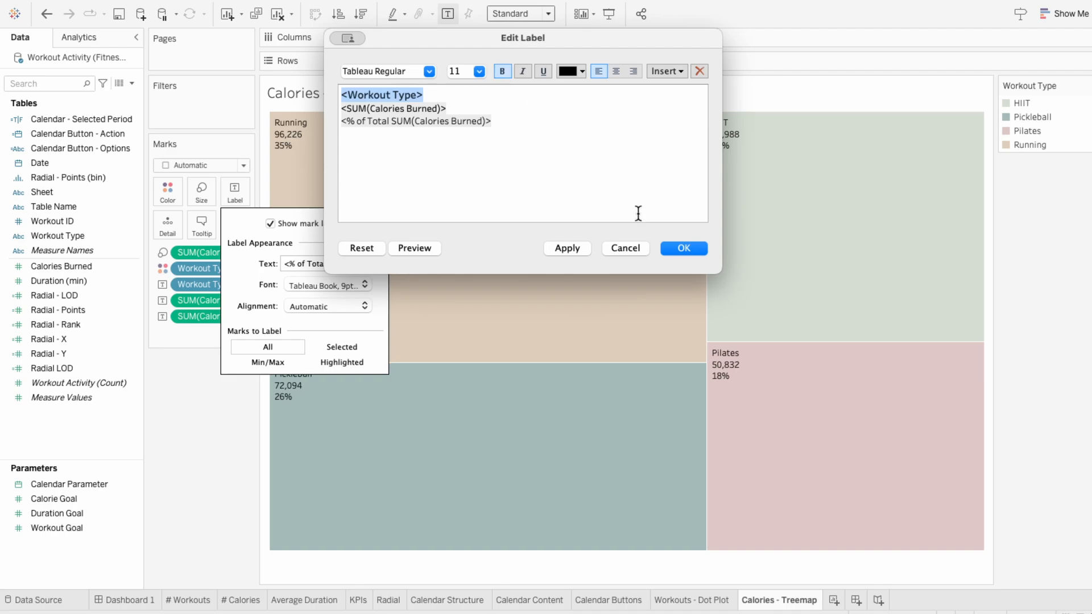
left_click(684, 248)
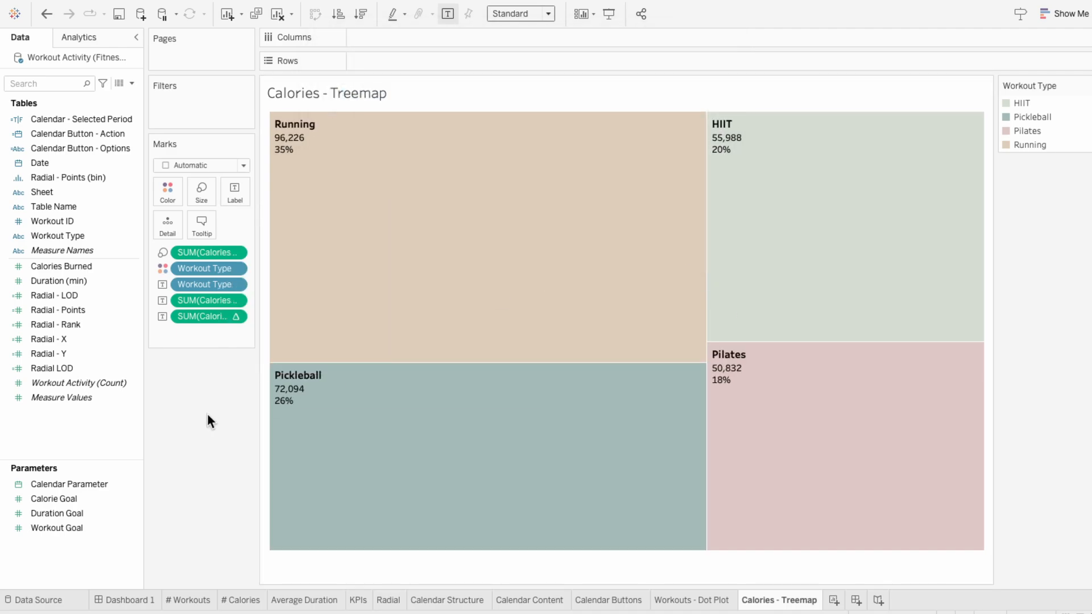
Step: Try a different border color and 78% opacity on the treemap tiles, and restore the automatic border and full opacity
left_click(160, 196)
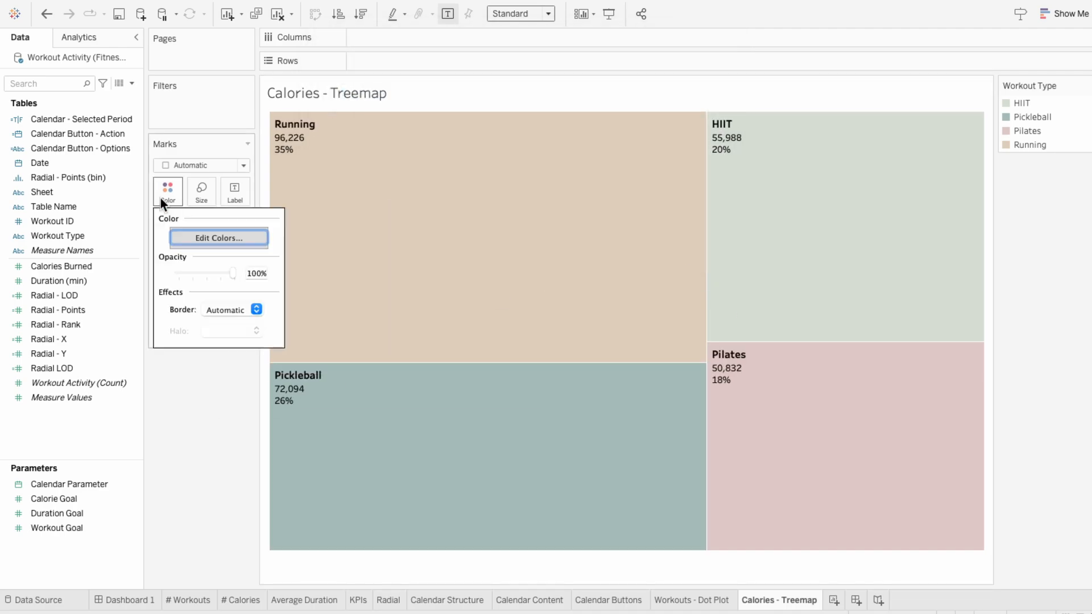
left_click(207, 310)
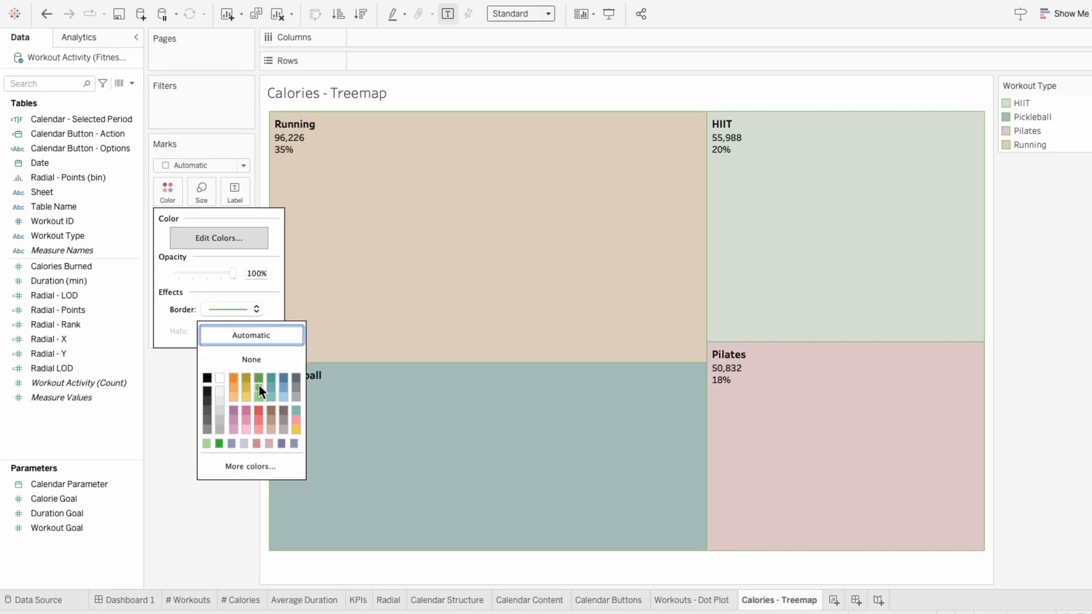
left_click(220, 336)
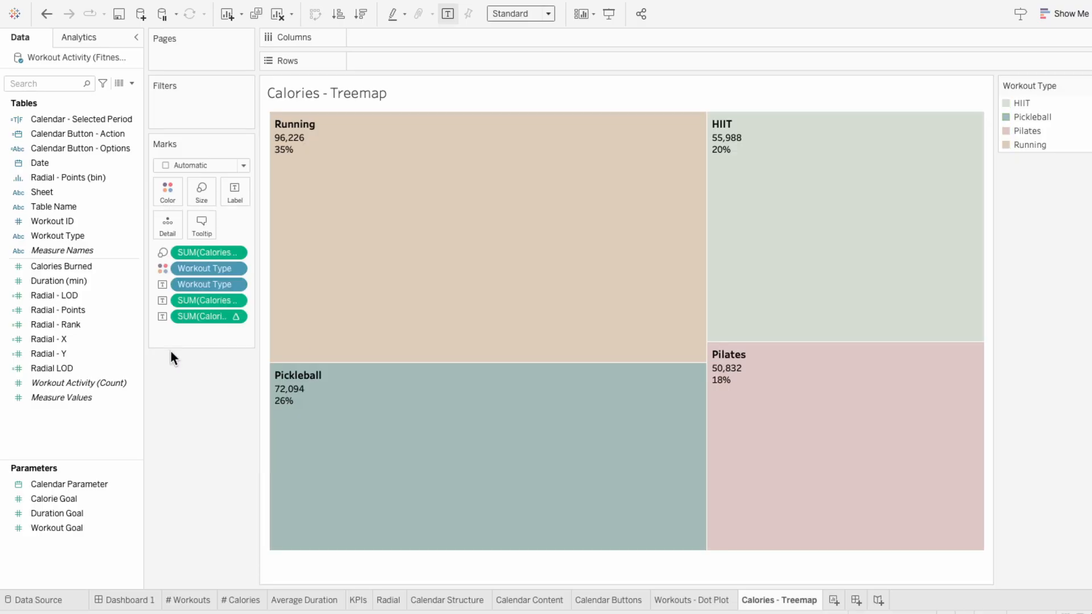
left_click(156, 199)
left_click(219, 272)
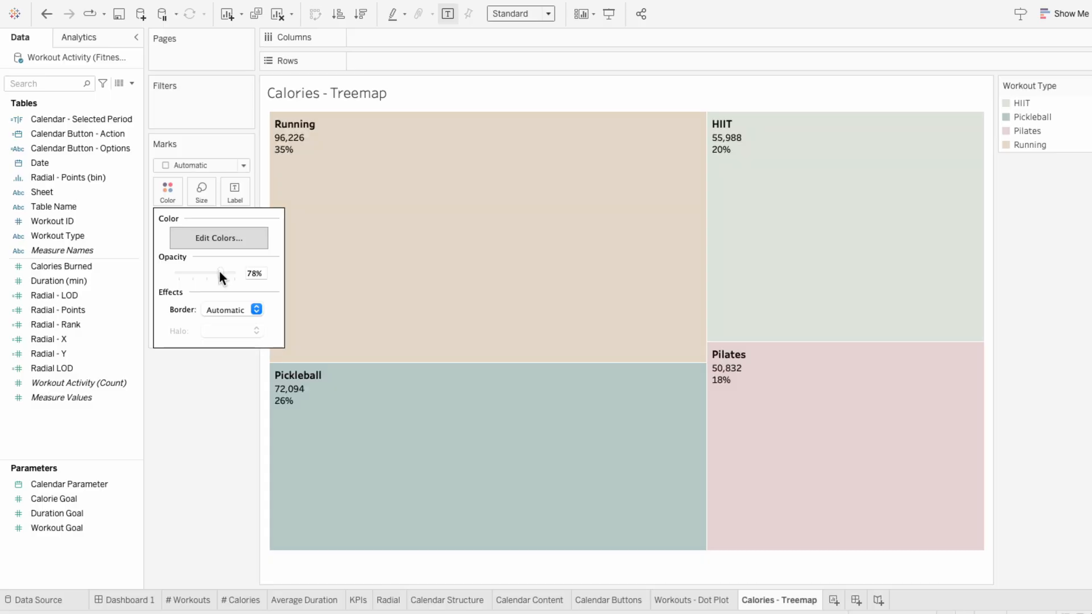
left_click_drag(220, 271, 268, 277)
left_click(193, 427)
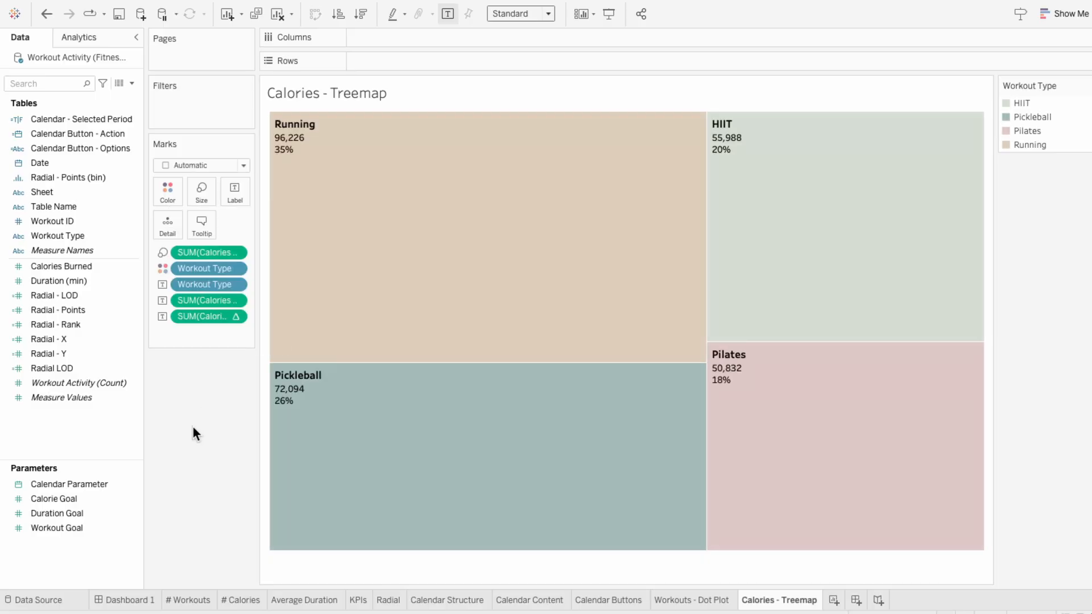
Step: Place the Calories - Treemap sheet on Dashboard 1 beside the Workouts dot plot and hide its title
left_click(128, 598)
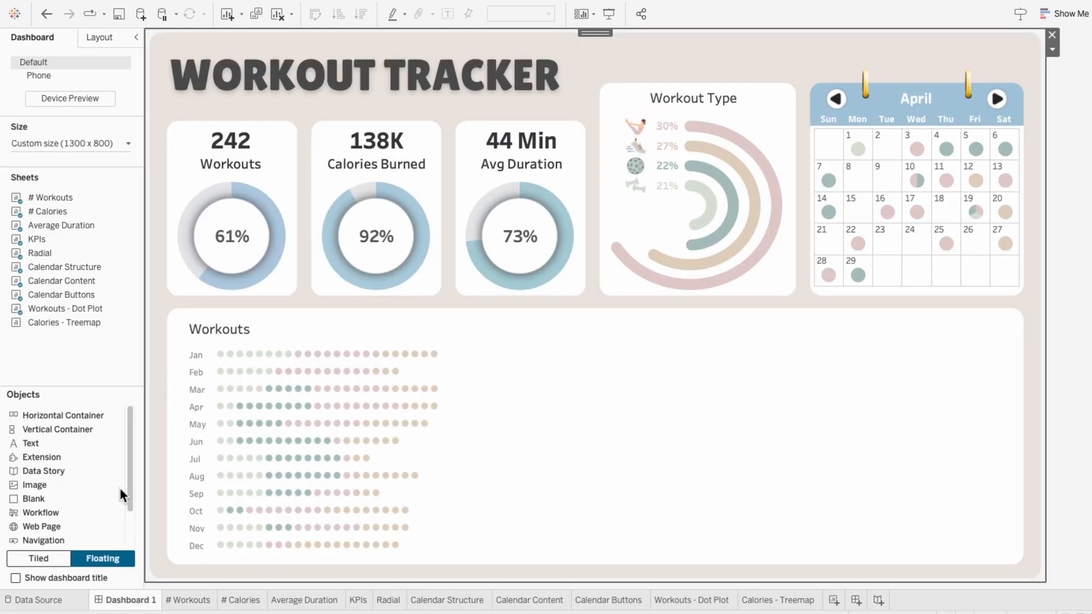
left_click_drag(59, 321, 471, 332)
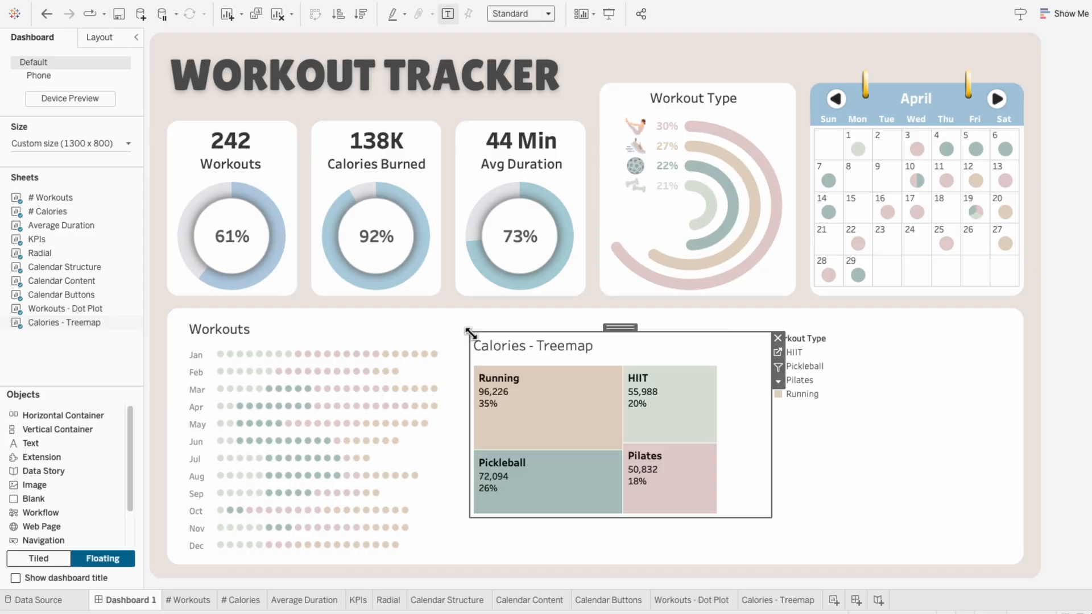
right_click(495, 346)
left_click(513, 378)
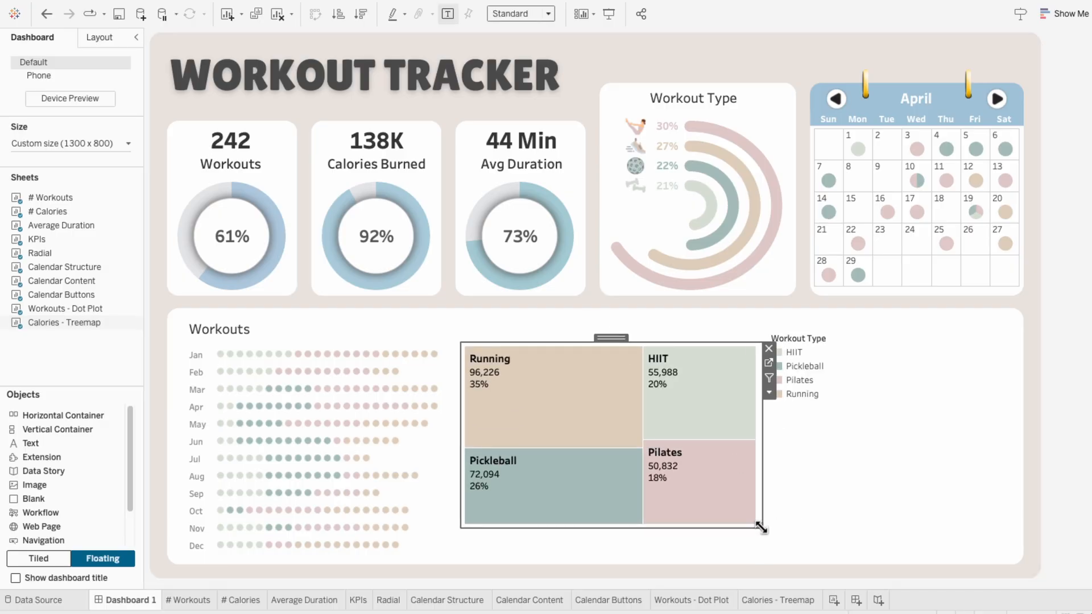
Step: Stretch the treemap down to the dot plot's lower end with Entire View fit, and remove its Workout Type legend
left_click_drag(762, 526, 754, 556)
left_click(501, 15)
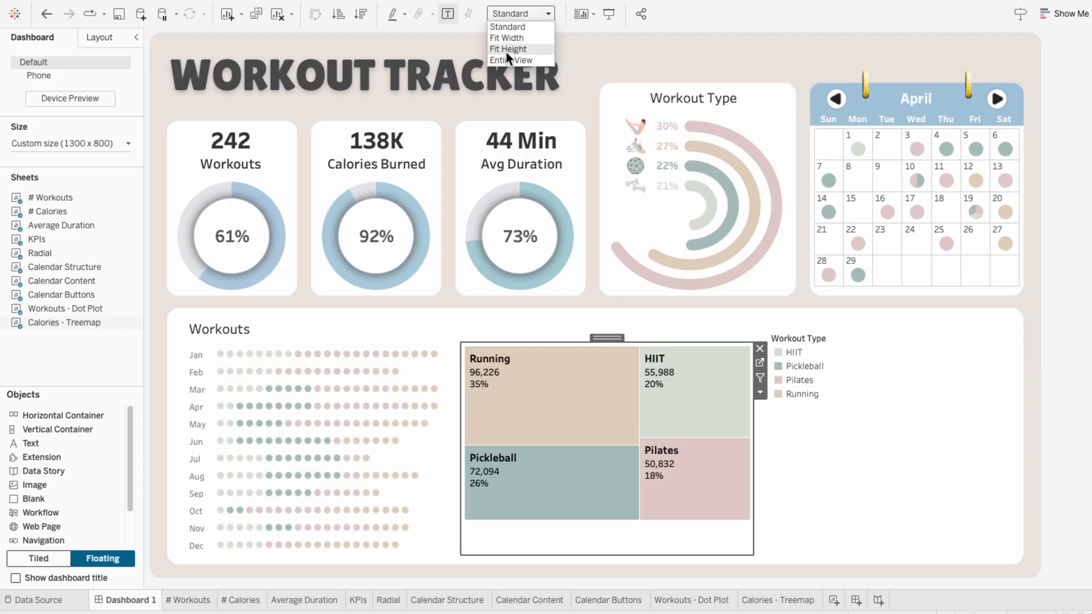
left_click(508, 59)
left_click(839, 344)
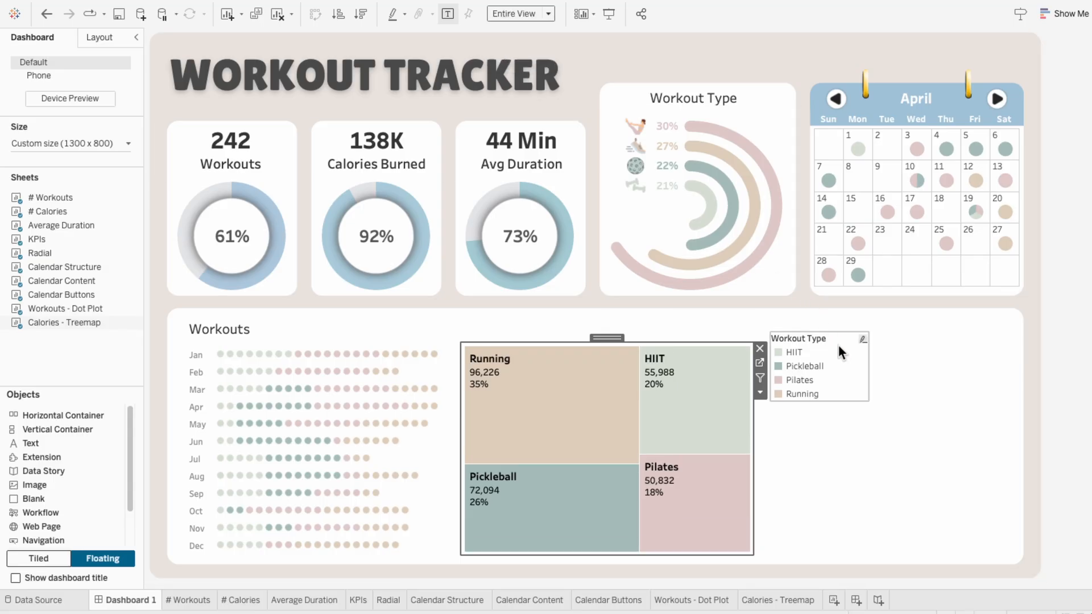
left_click(875, 336)
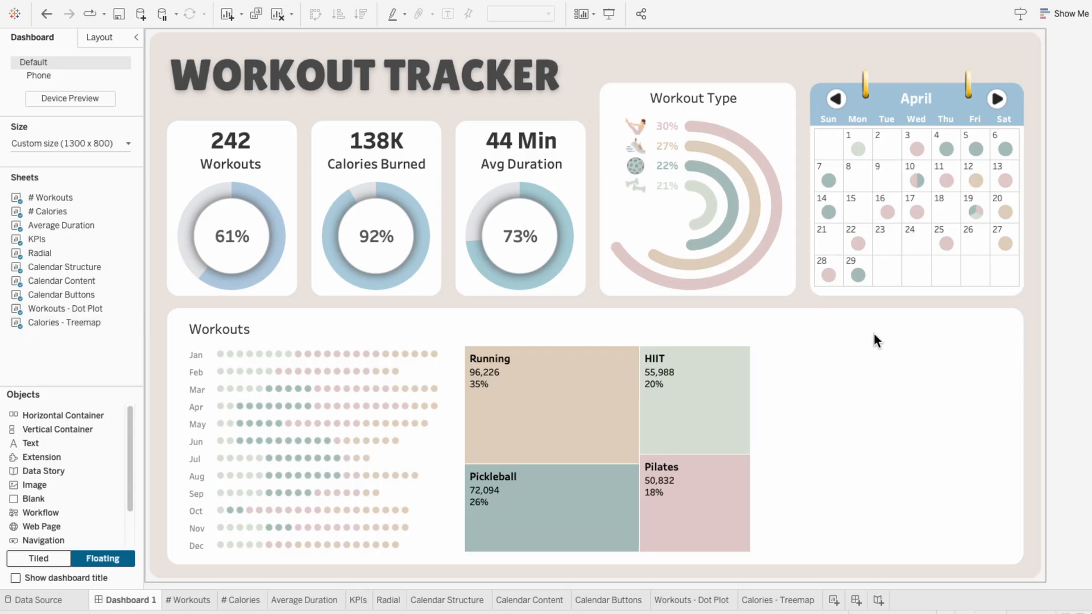
Step: Duplicate the Workouts title, place the copy above the treemap and change its text to Calories
left_click(262, 324)
key("super+c")
key("super+v")
left_click_drag(239, 320, 510, 314)
right_click(517, 328)
left_click(529, 333)
key("super+a")
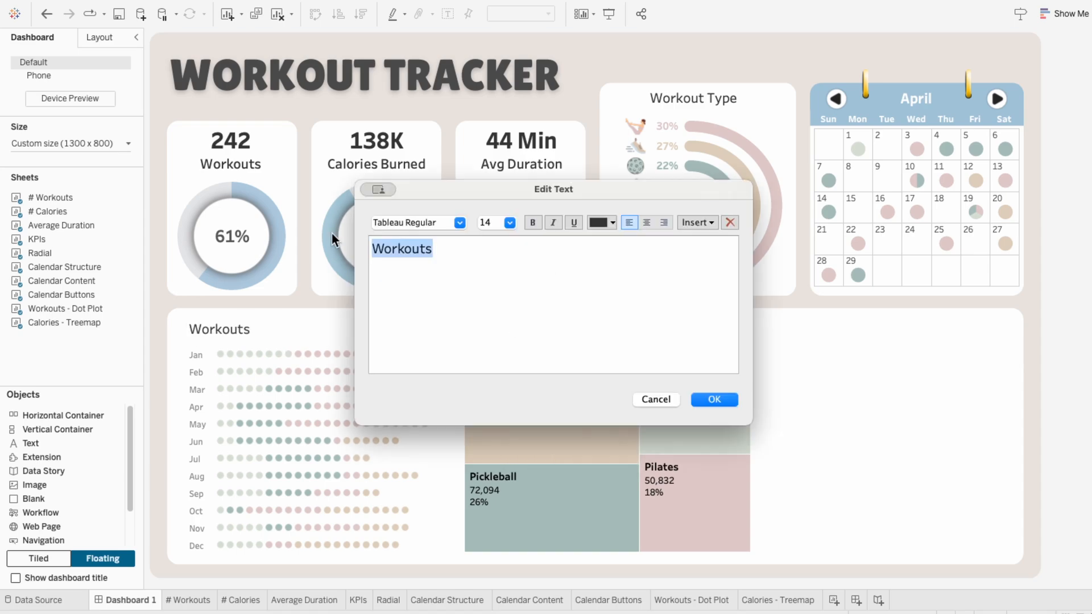
type("Calories")
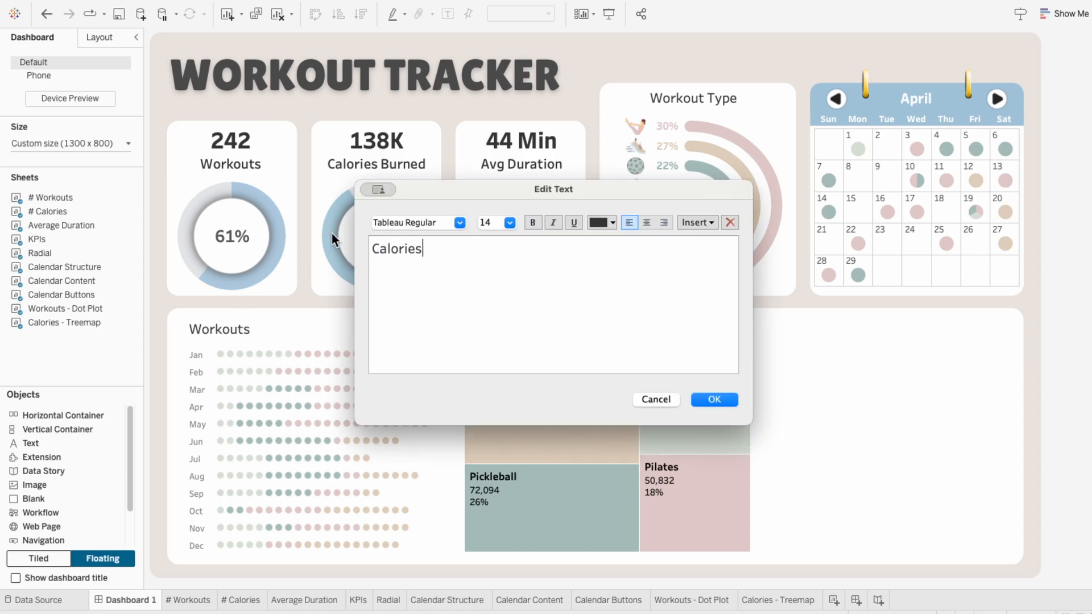
left_click(728, 398)
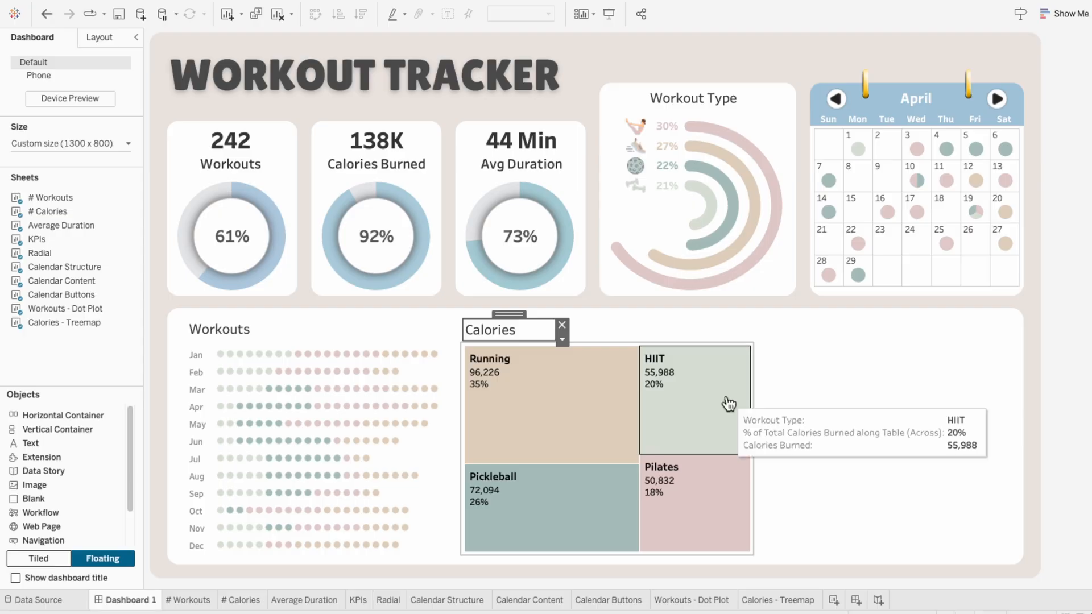
left_click(827, 408)
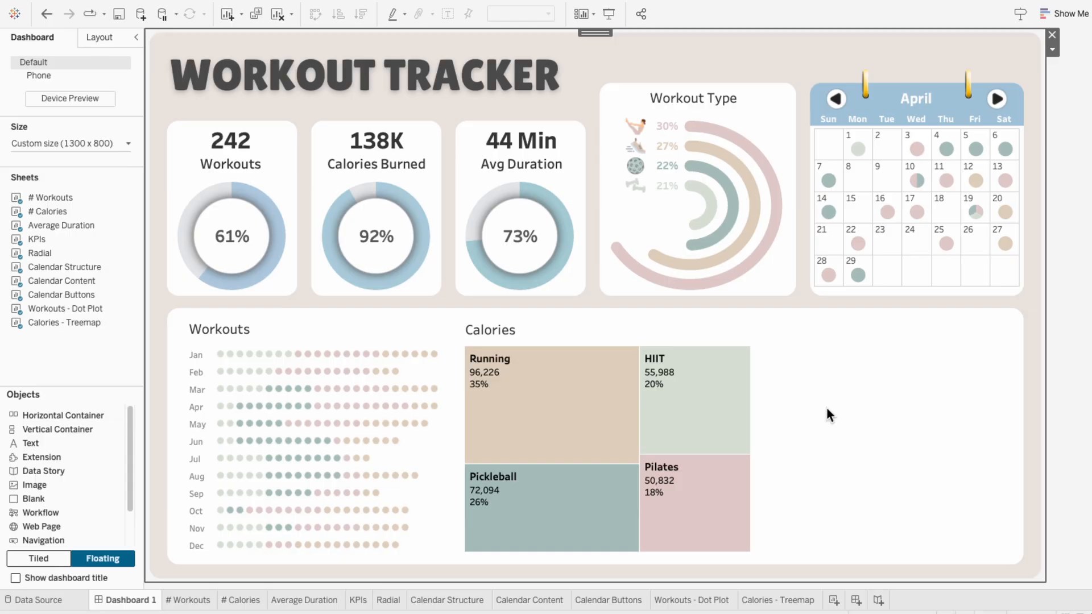
Step: Create a new worksheet and name it Duration - Histogram
left_click(834, 600)
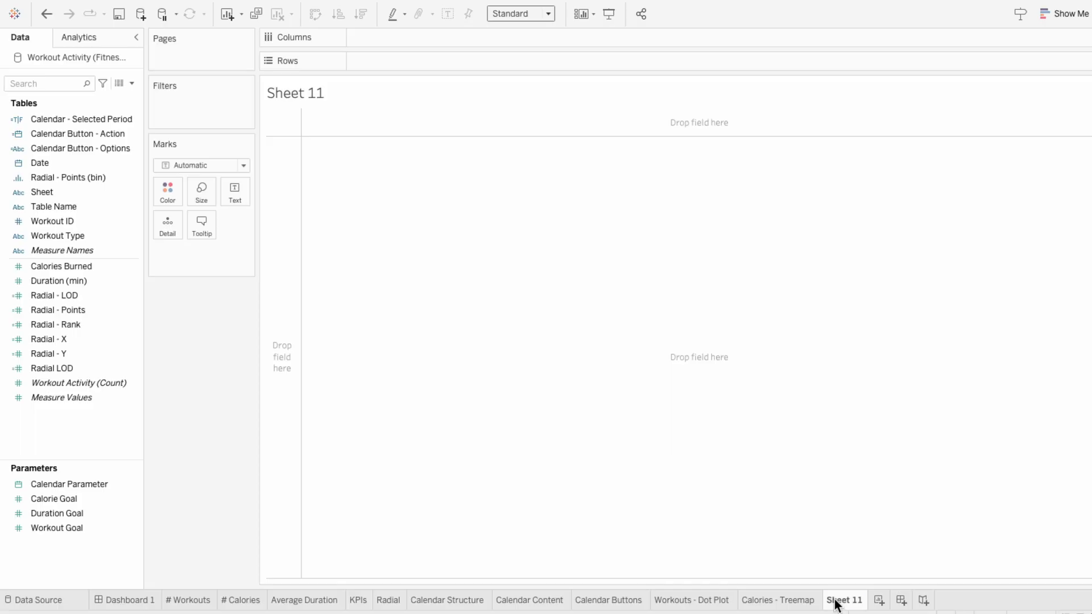
double_click(836, 601)
type("Duration ")
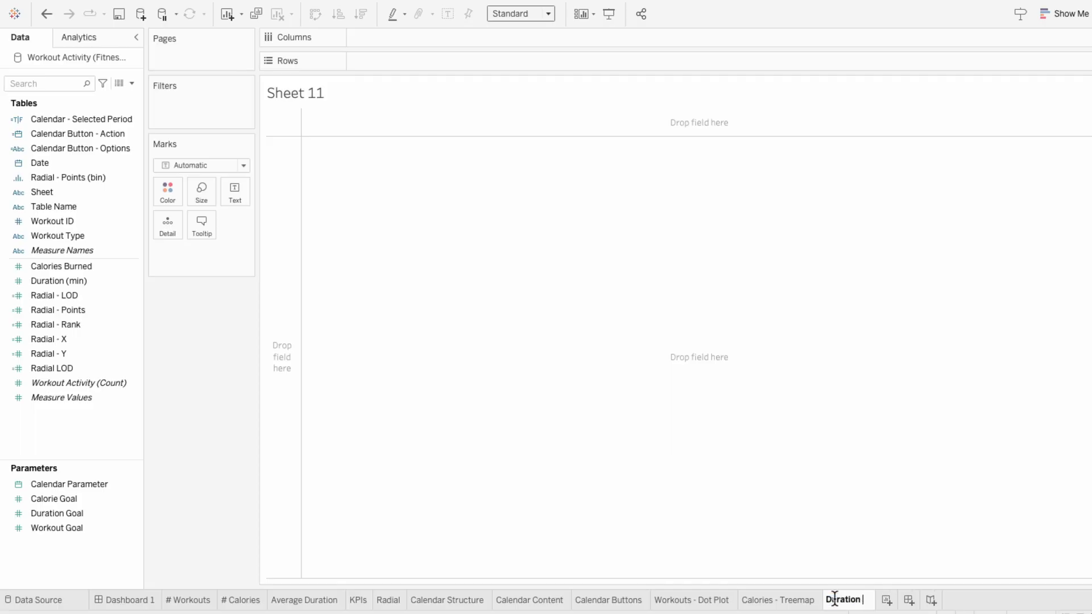
type("- Histogram")
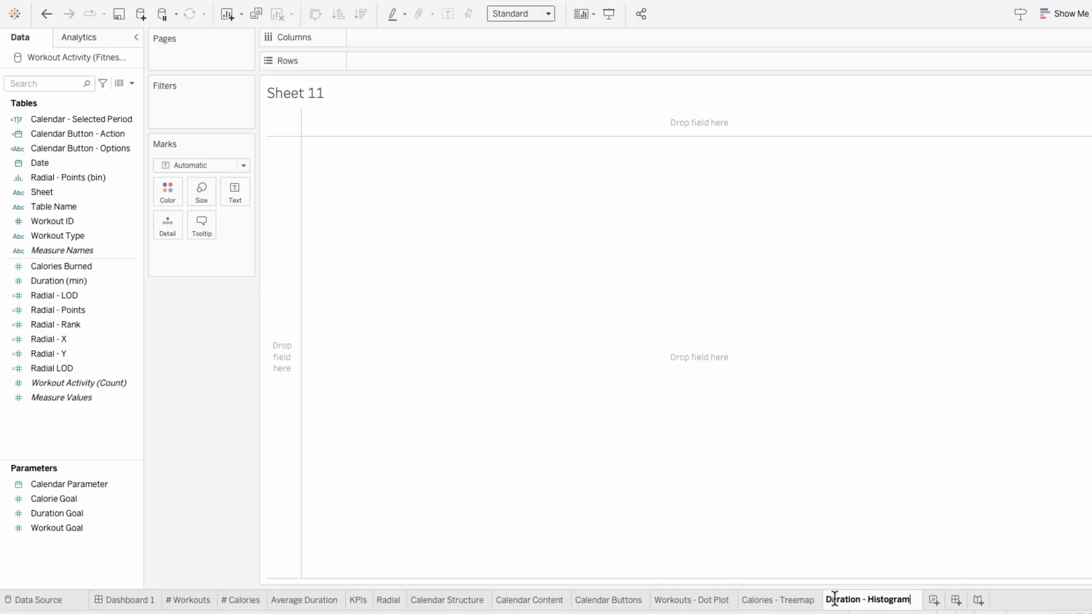
key("Return")
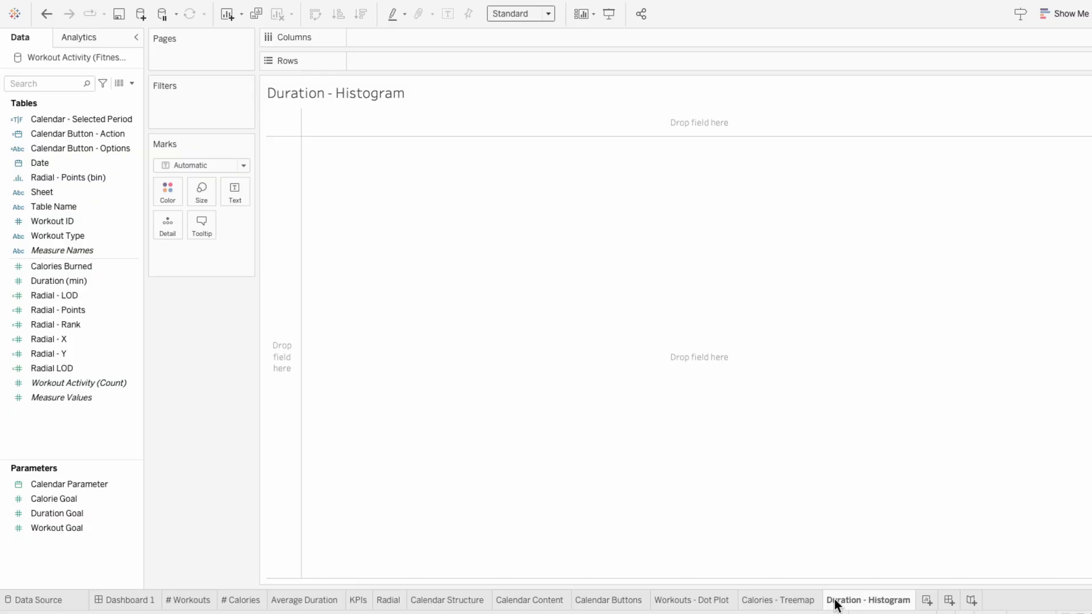
Step: Create a bin field from Duration (min) with a bin size of 5
right_click(90, 282)
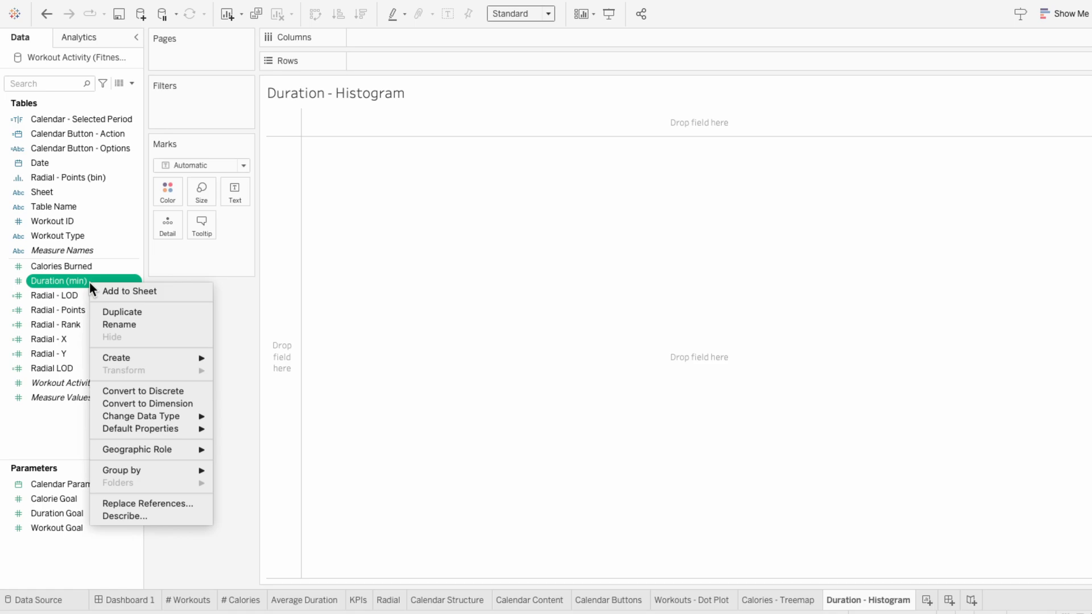
mouse_move(93, 357)
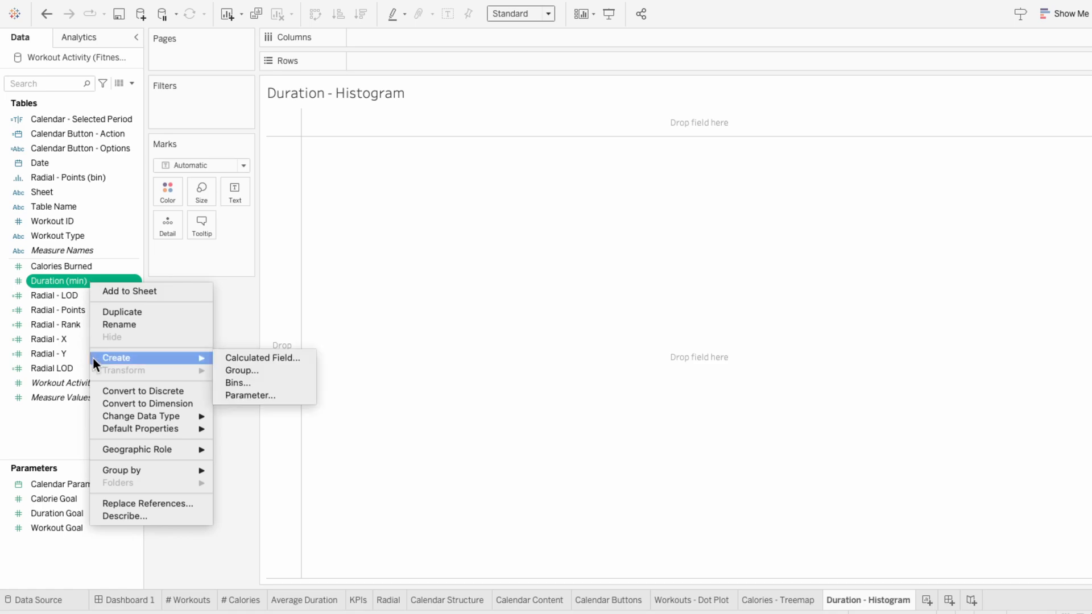
left_click(236, 383)
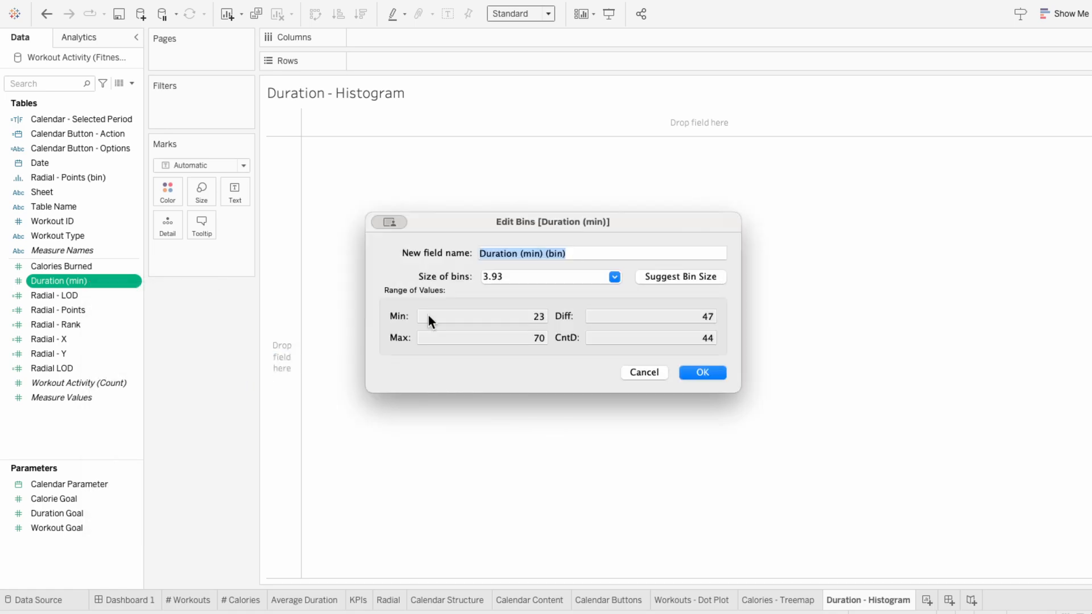
key("Tab")
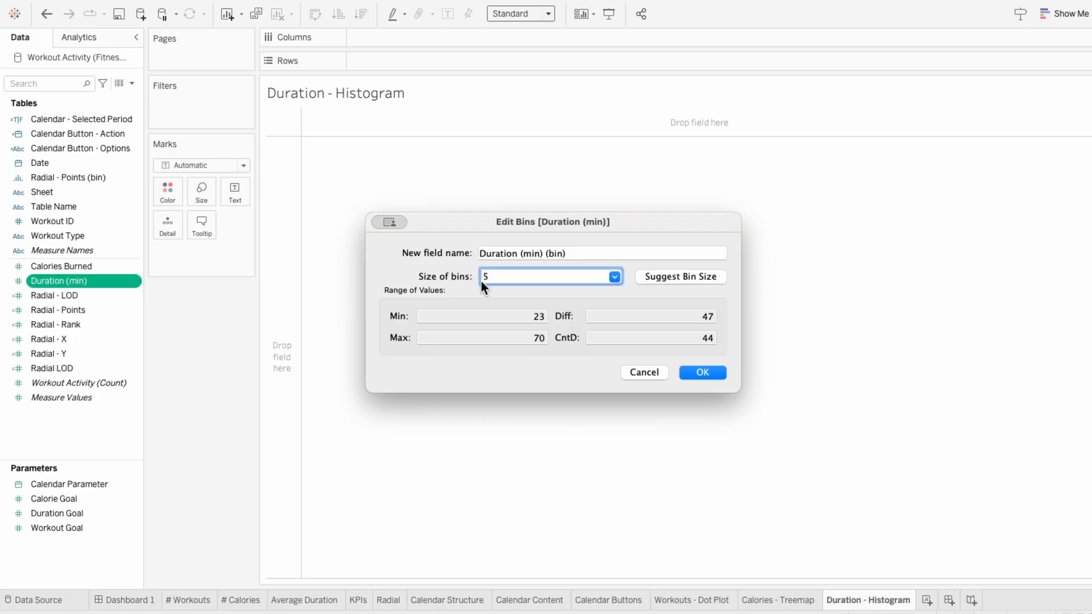
left_click(690, 370)
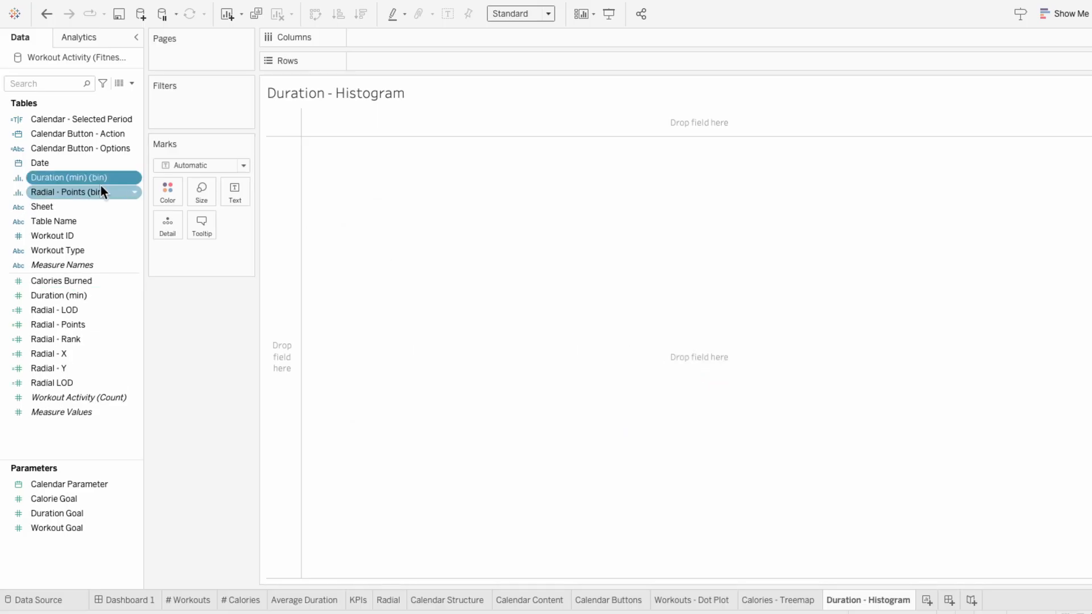
Step: Build the histogram with Duration (min) (bin) on Columns and the distinct count of Workout ID, COUNTD, on Rows
left_click_drag(90, 180, 409, 44)
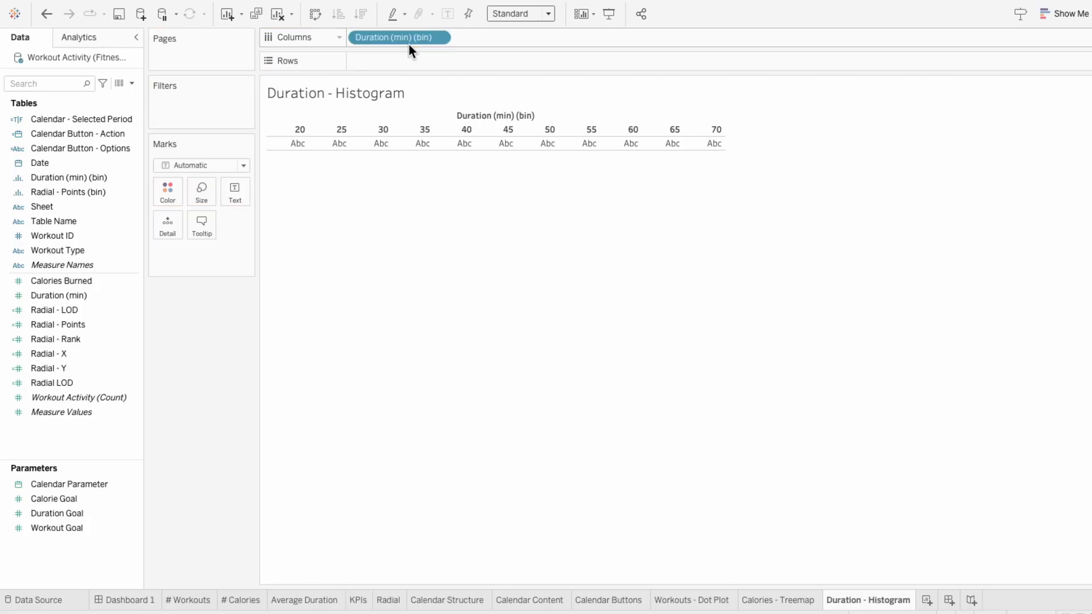
double_click(404, 60)
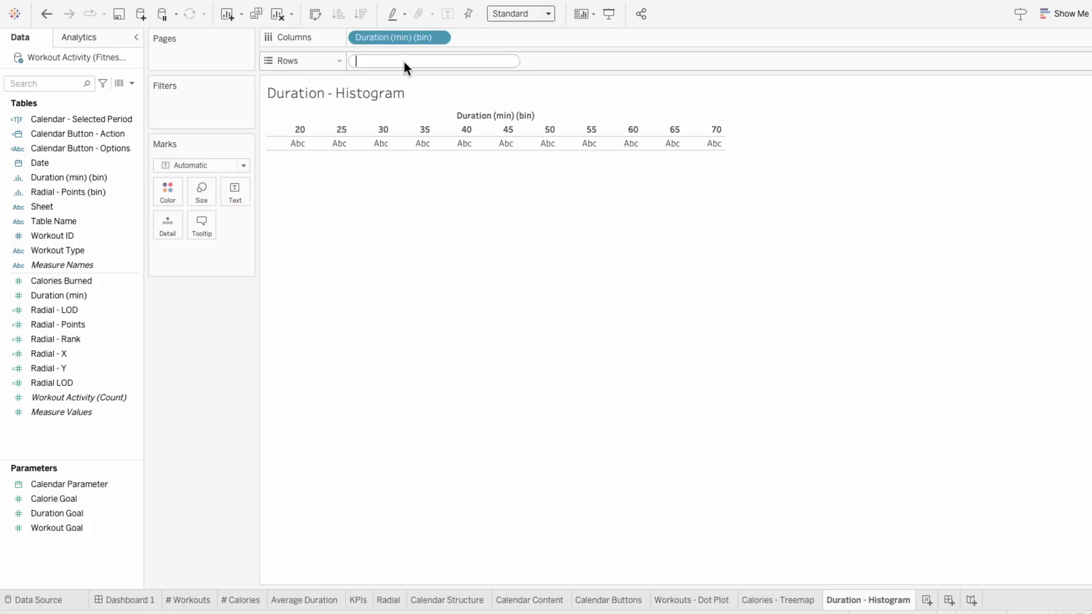
type("COU")
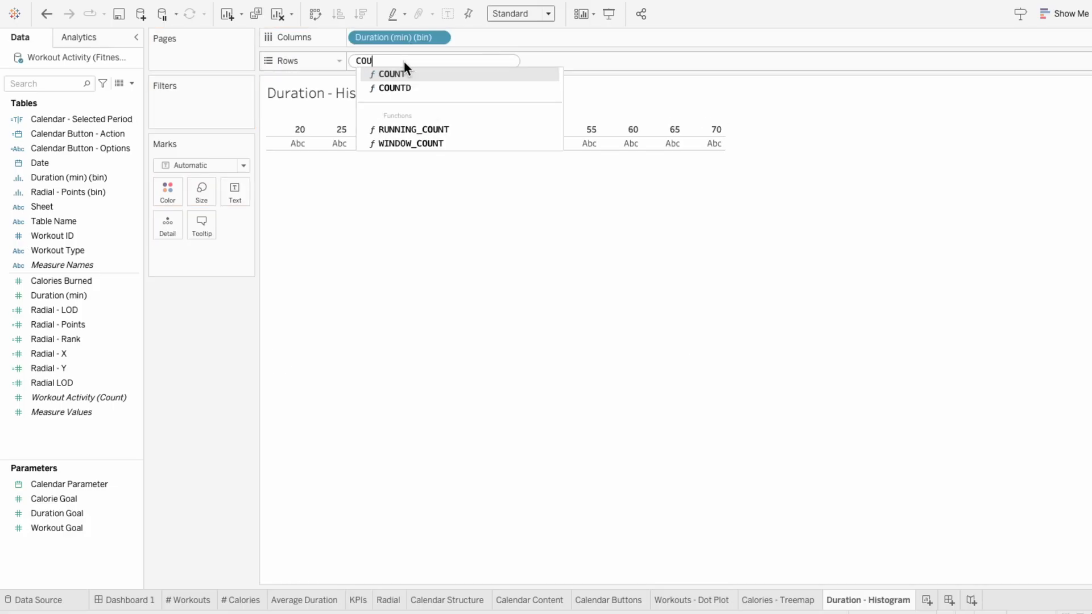
type("NTD(workout")
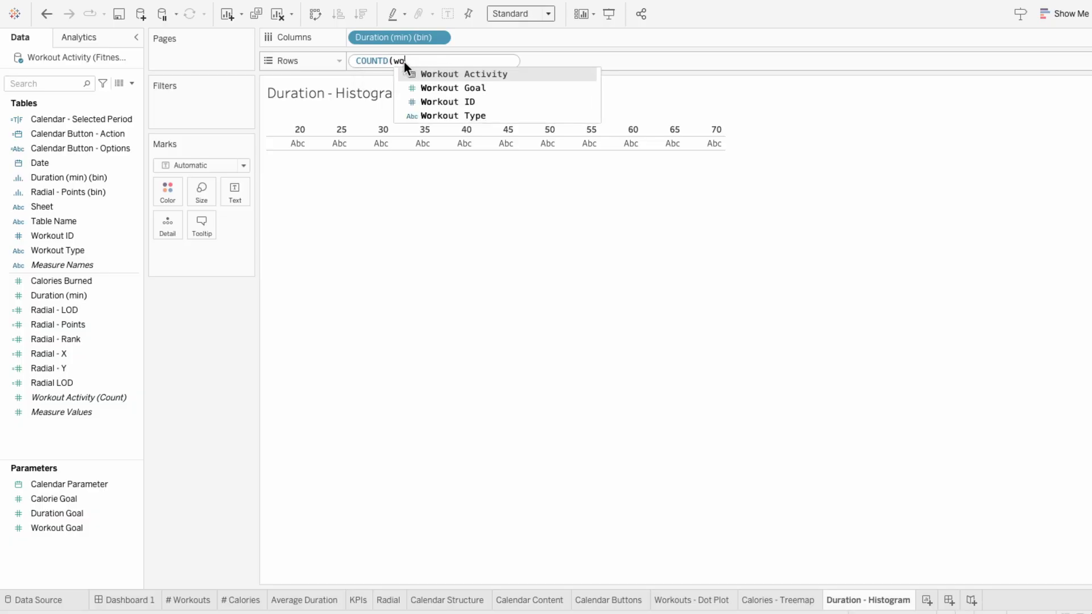
key("Down")
key("Down")
key("Down")
key("Return")
type(")")
key("Return")
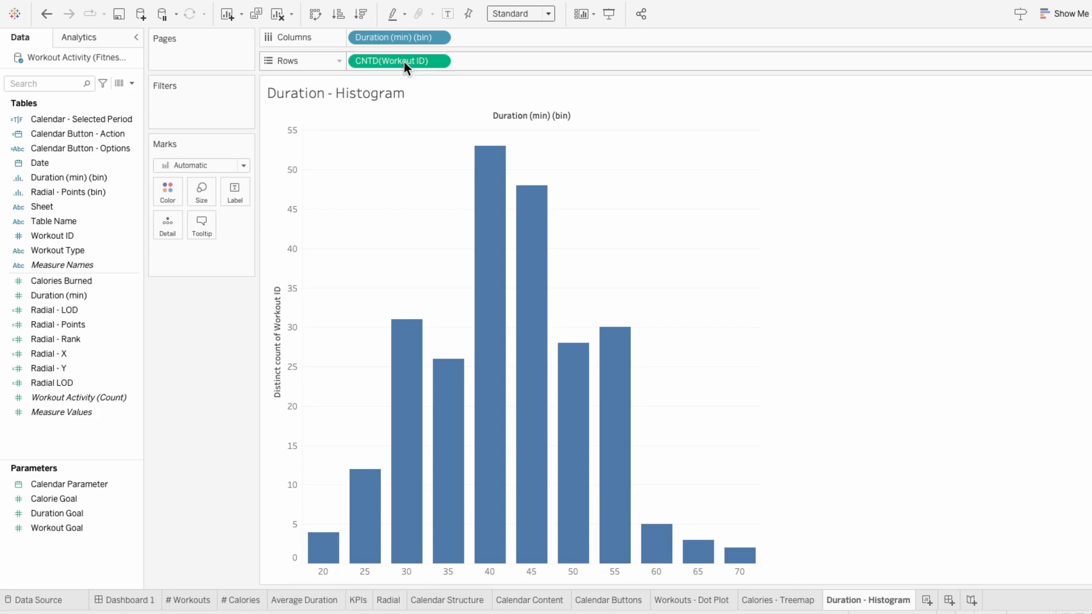
Step: Recolor the histogram bars with a custom light blue-teal
left_click(170, 192)
left_click(229, 322)
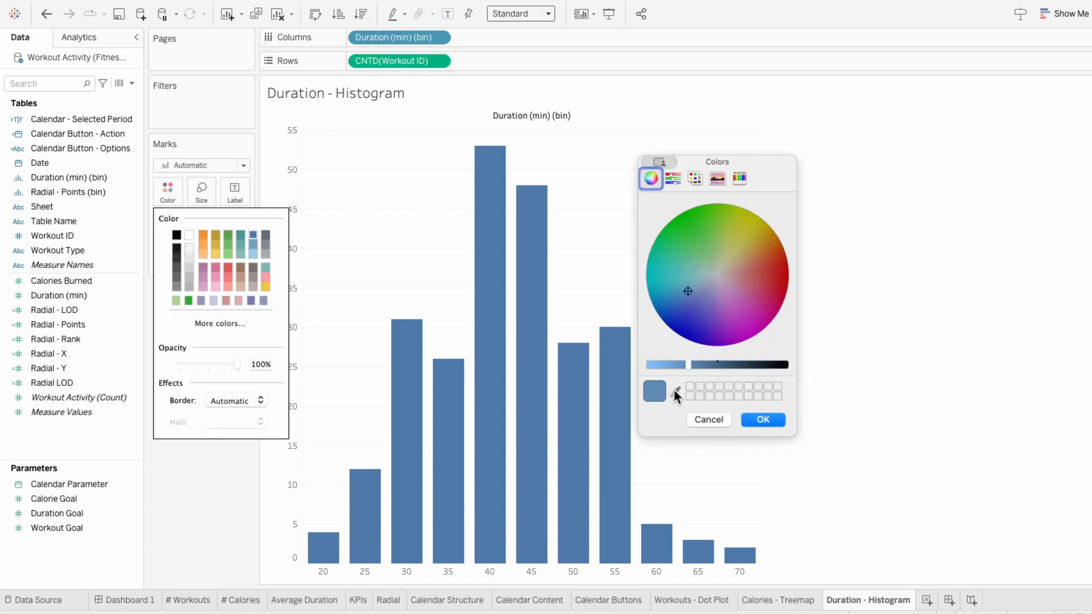
left_click(760, 421)
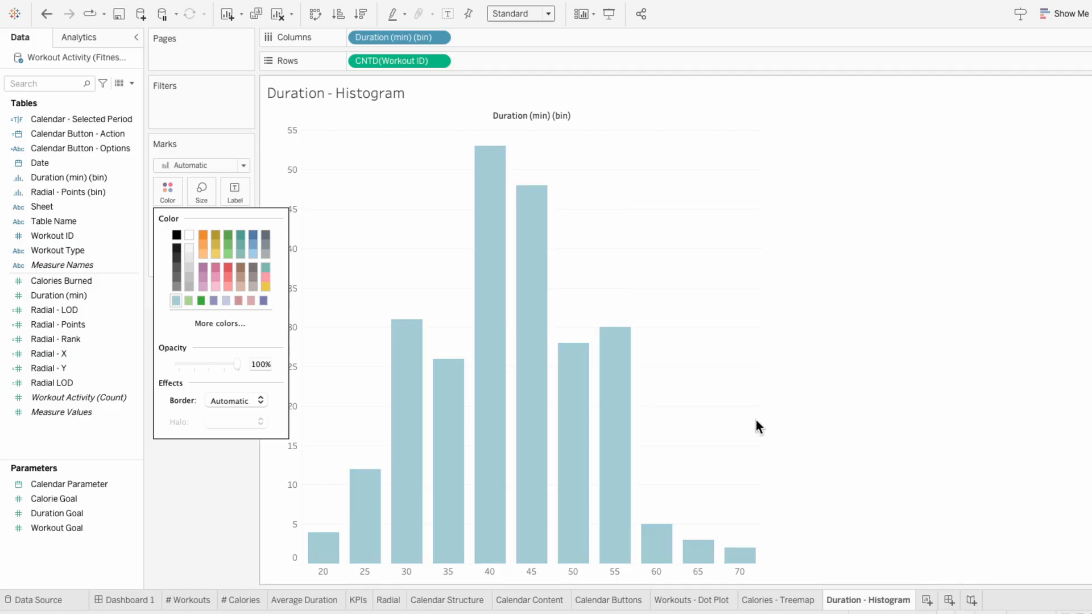
left_click(765, 419)
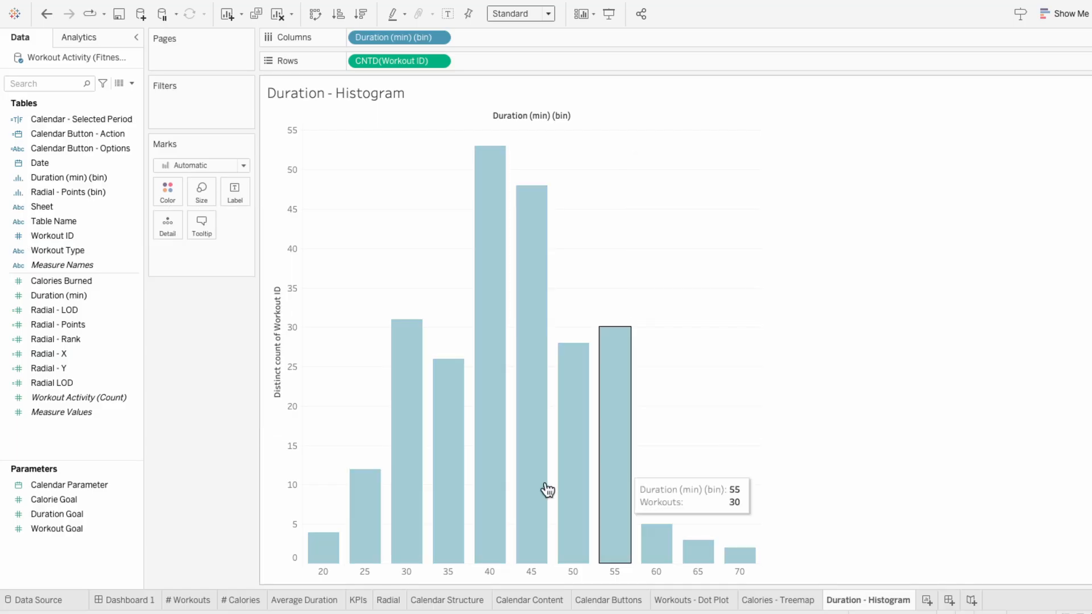
mouse_move(324, 546)
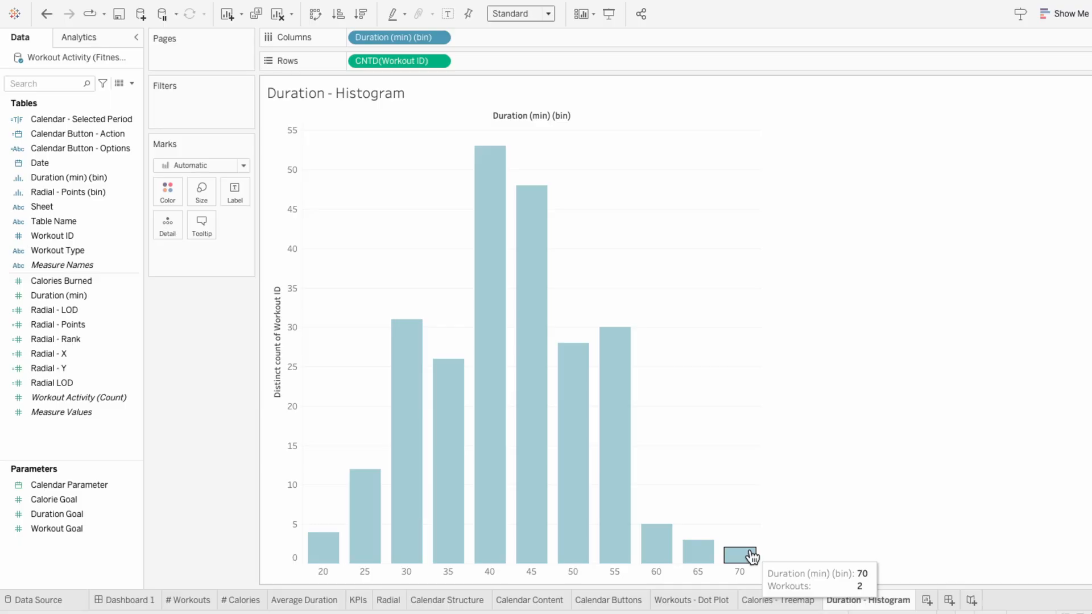
Step: Hide the histogram's Distinct count of Workout ID axis header and the field label for columns
right_click(291, 356)
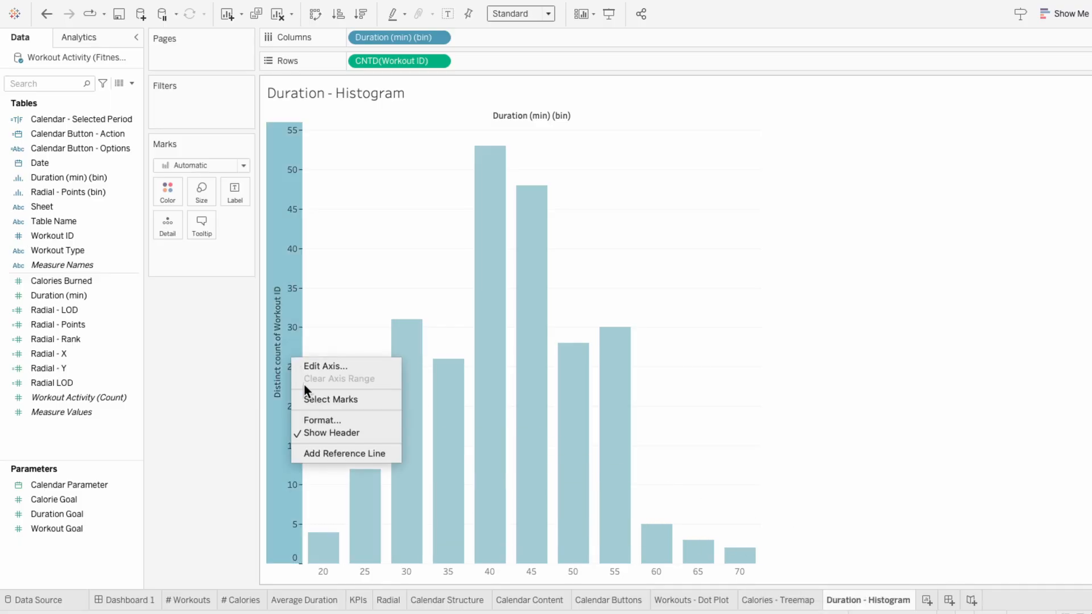
left_click(318, 432)
right_click(410, 115)
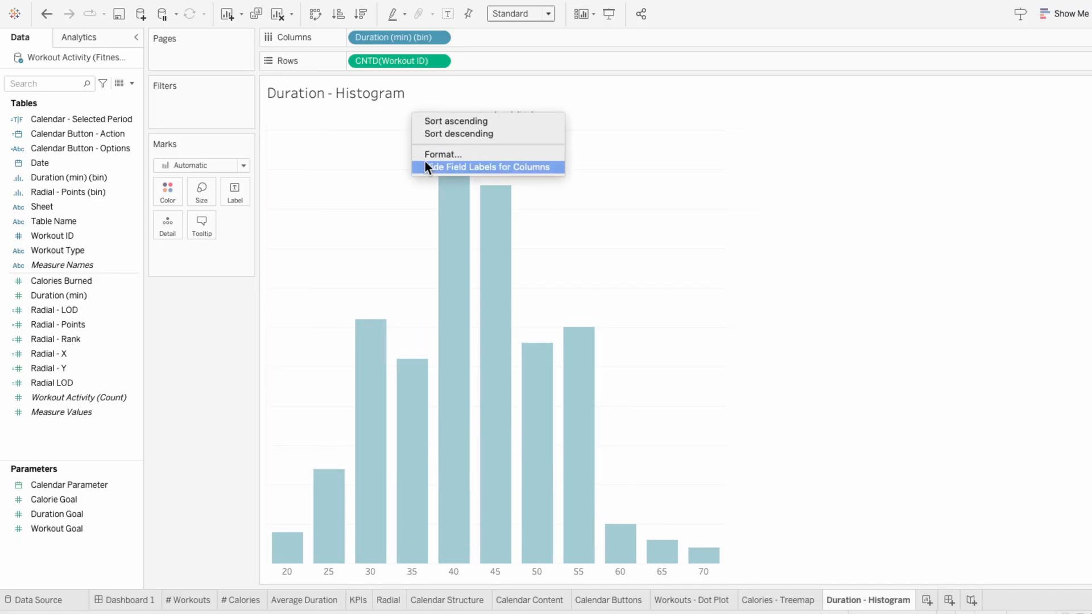
left_click(426, 165)
Step: Set the histogram's worksheet background shading to None
right_click(417, 170)
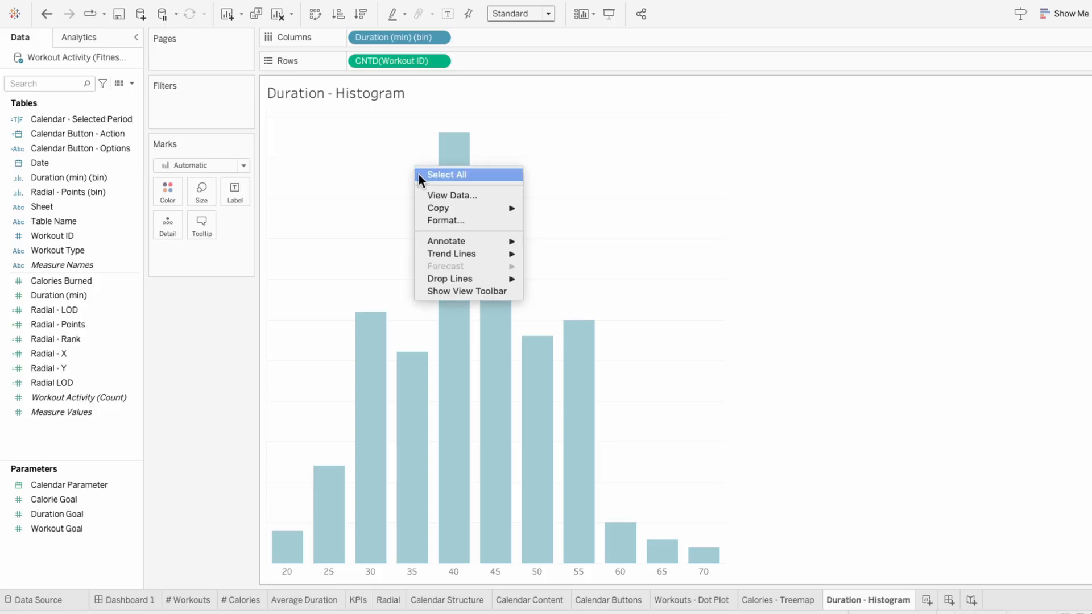
left_click(446, 220)
left_click(49, 60)
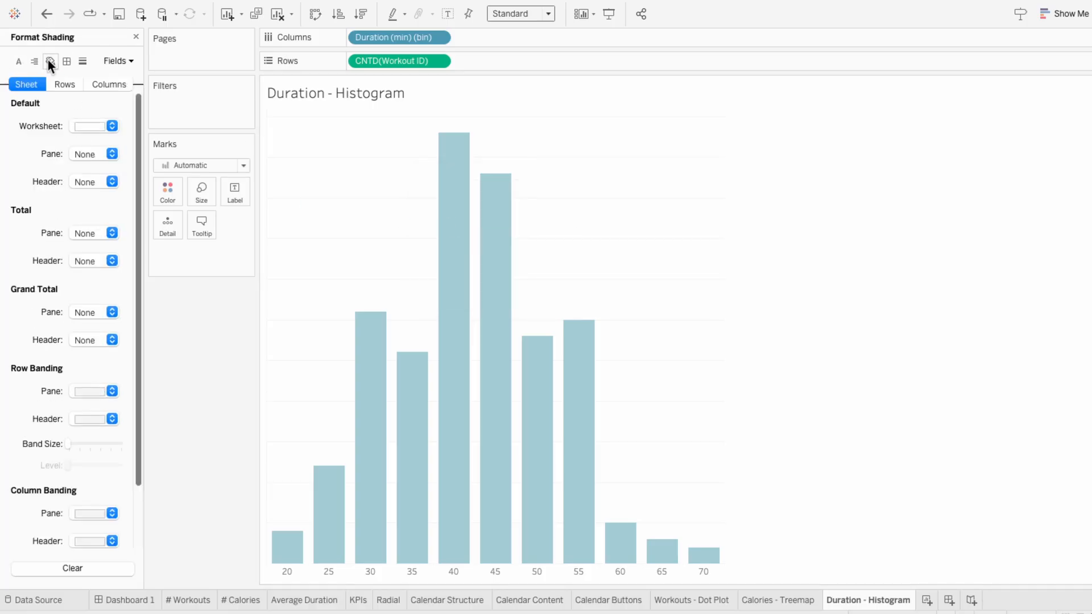
left_click(78, 127)
left_click(83, 150)
Step: Set the histogram's zero lines, axis rulers and row grid lines to None
left_click(83, 61)
left_click(90, 153)
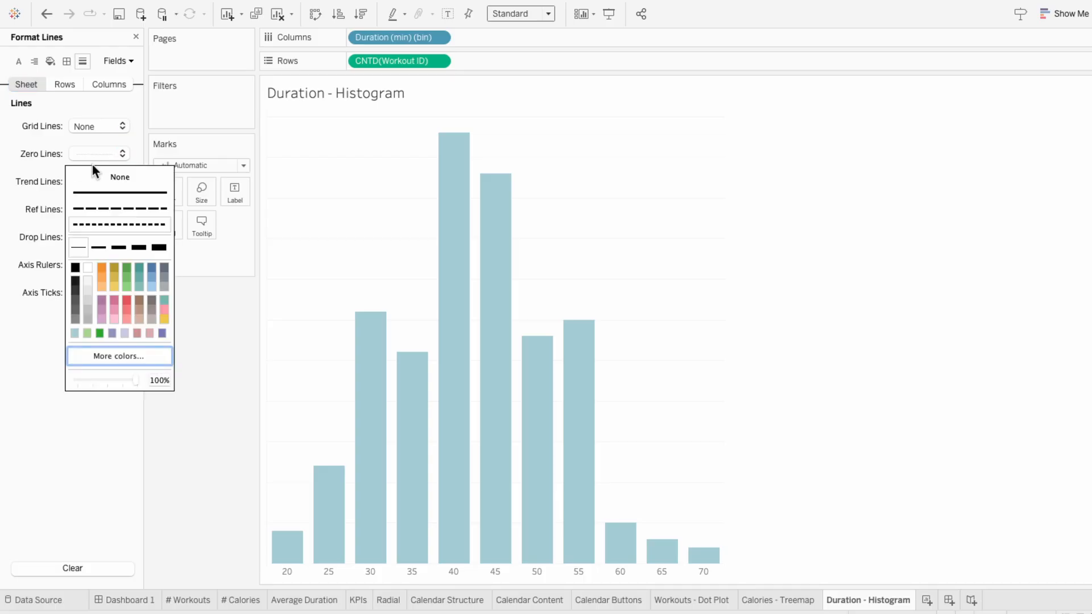
left_click(93, 173)
left_click(97, 265)
left_click(101, 287)
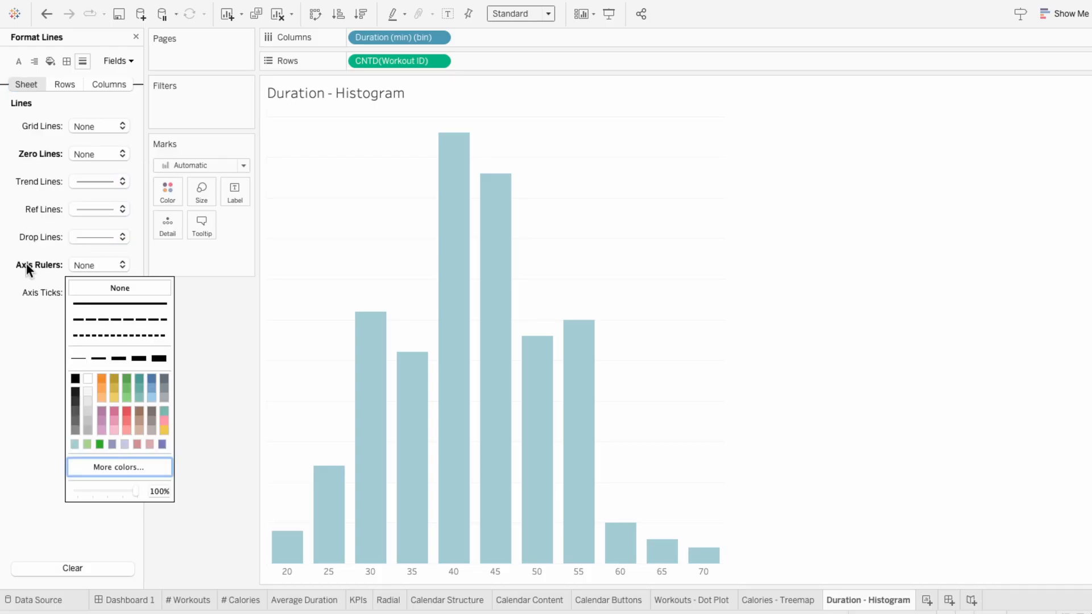
left_click(27, 265)
left_click(63, 86)
left_click(77, 125)
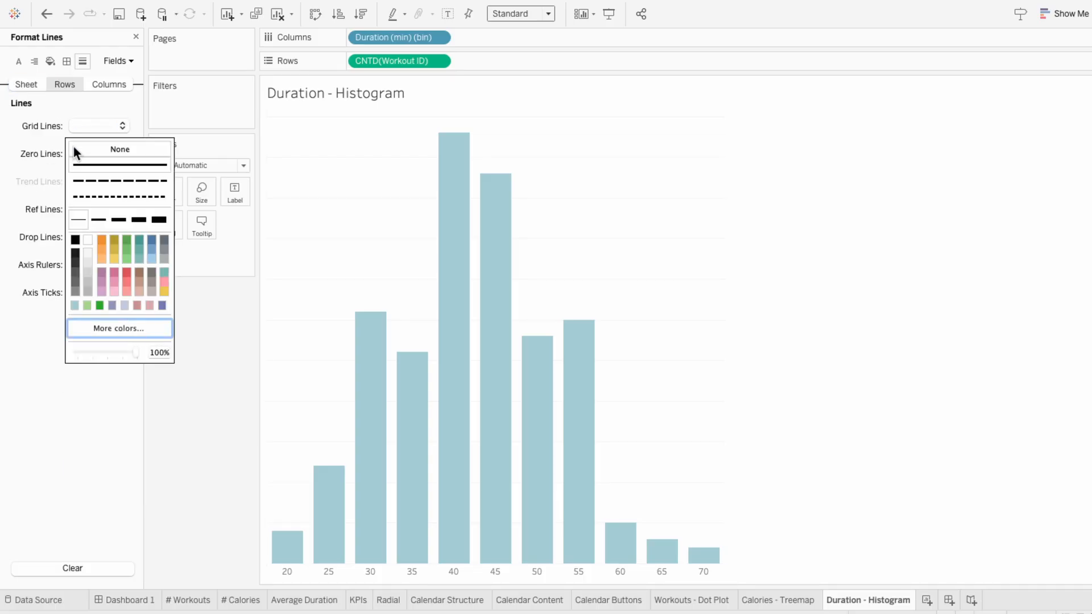
left_click(74, 148)
left_click(16, 150)
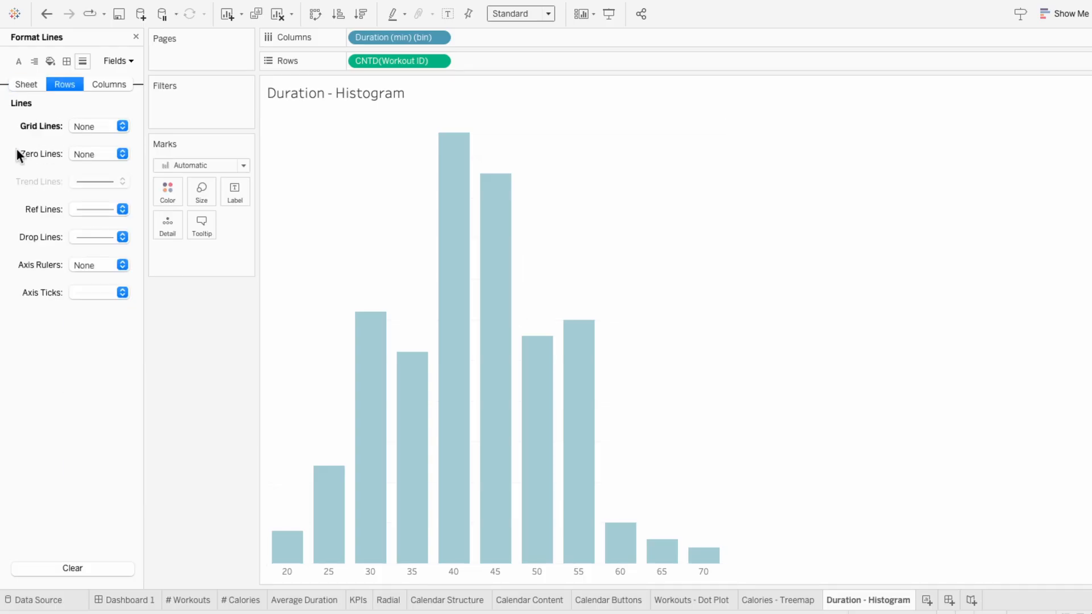
left_click(135, 36)
Step: Format the histogram's bin header labels in Tableau Bold with a light gray color
right_click(287, 568)
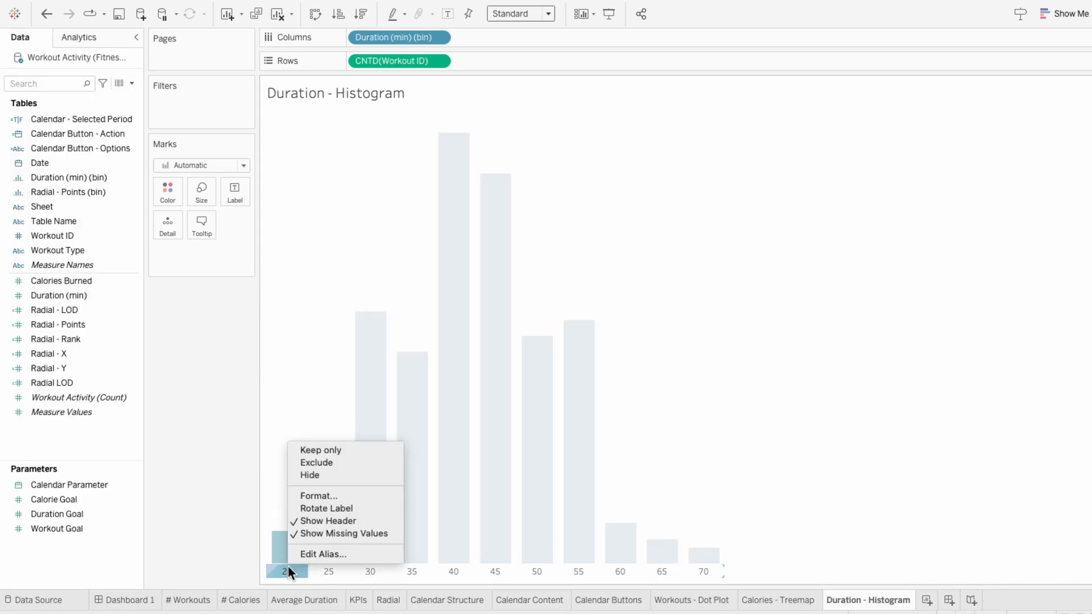
left_click(319, 493)
left_click(123, 125)
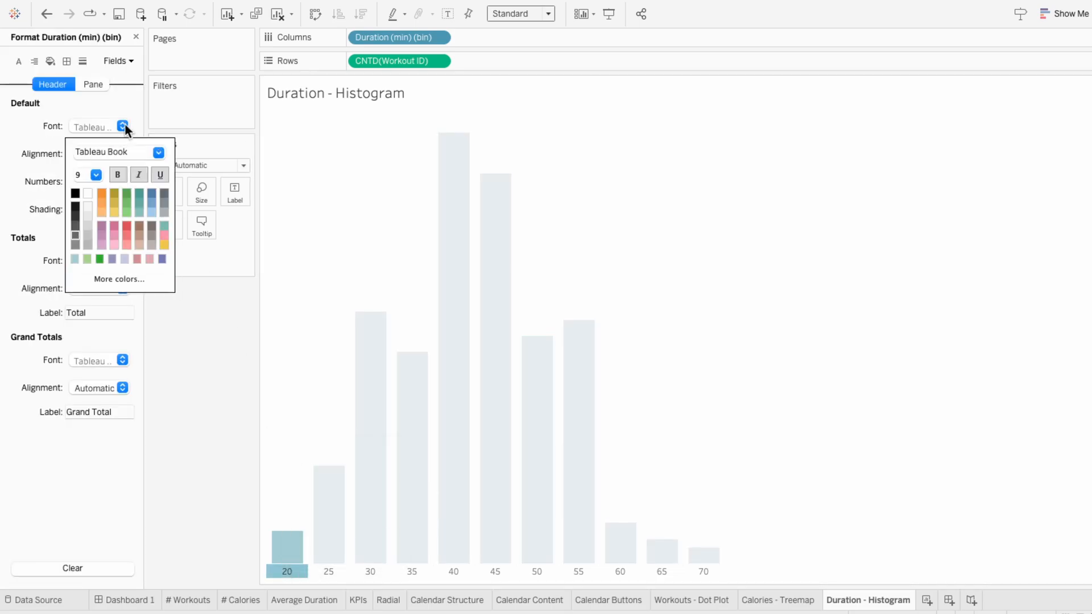
left_click(158, 152)
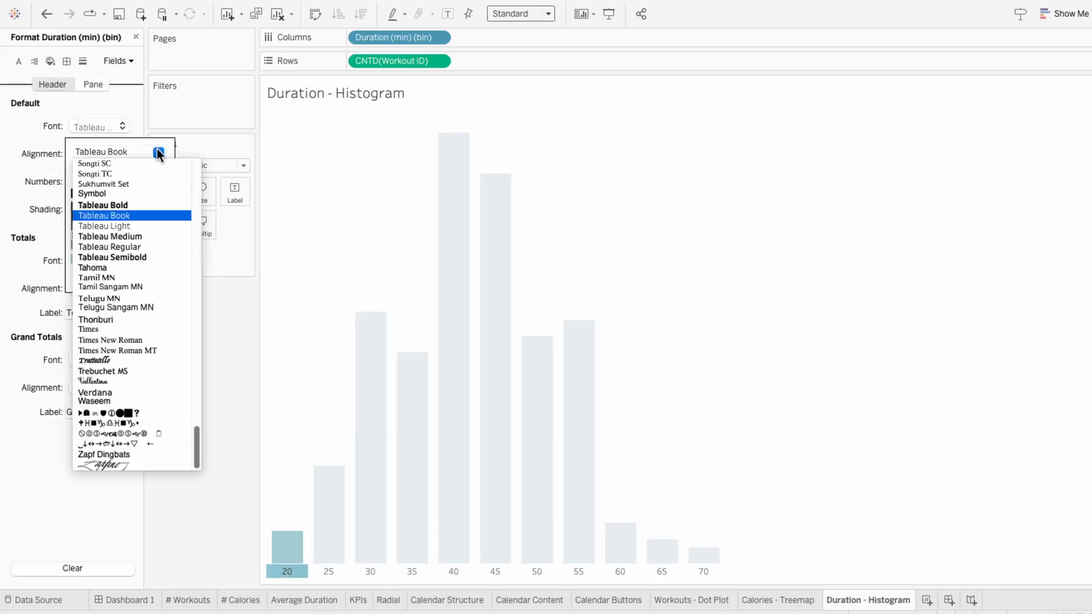
left_click(149, 206)
left_click(84, 244)
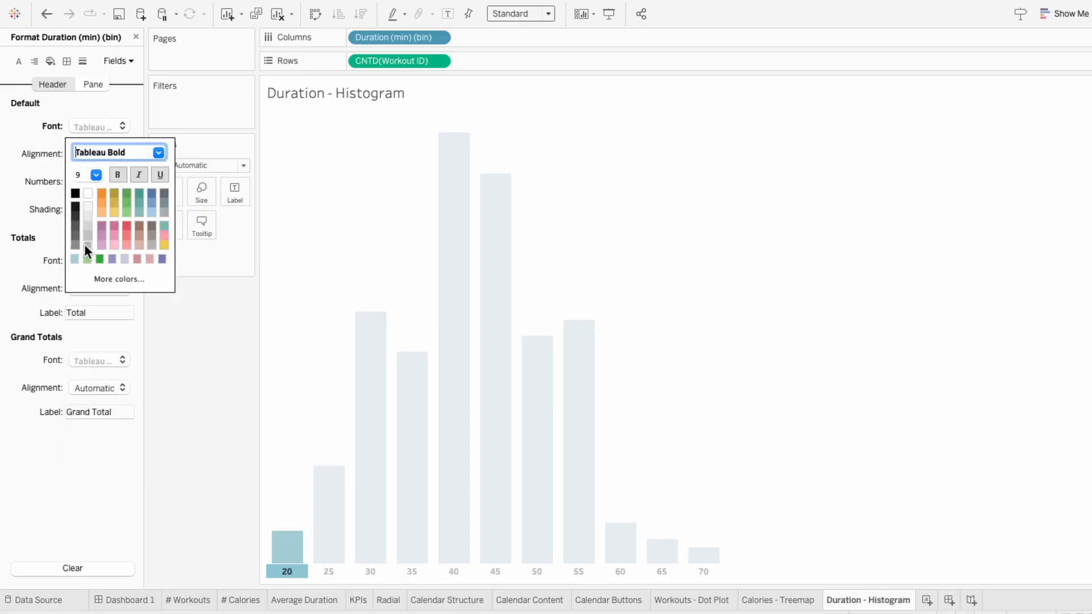
left_click(193, 412)
left_click(136, 37)
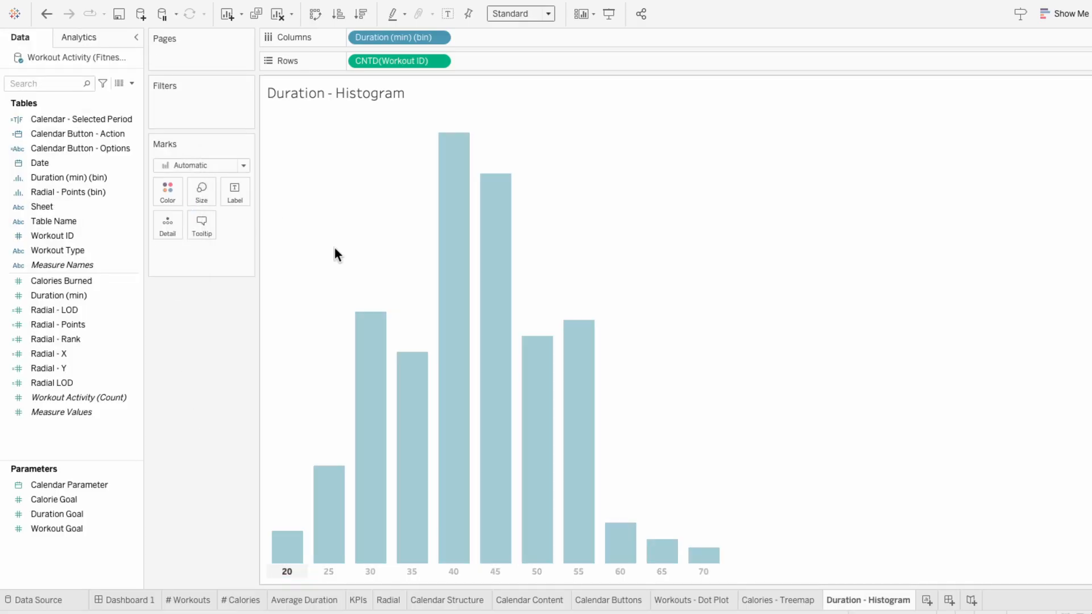
Step: Place the Duration - Histogram sheet on Dashboard 1 beside the treemap, size it to the free space and hide its title
left_click(144, 602)
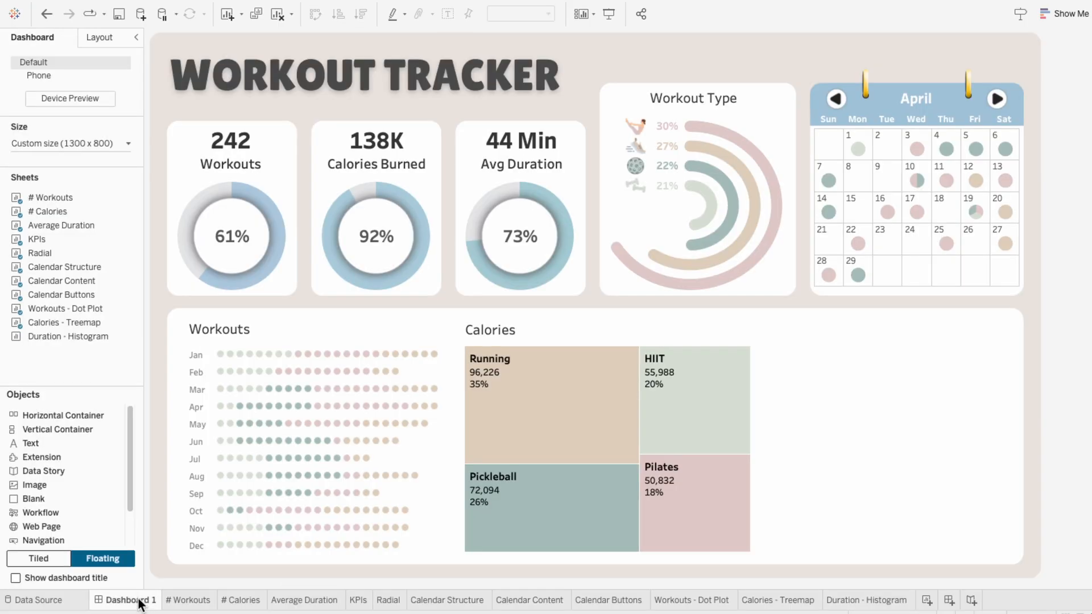
left_click_drag(77, 337, 778, 345)
left_click_drag(1019, 549, 1018, 550)
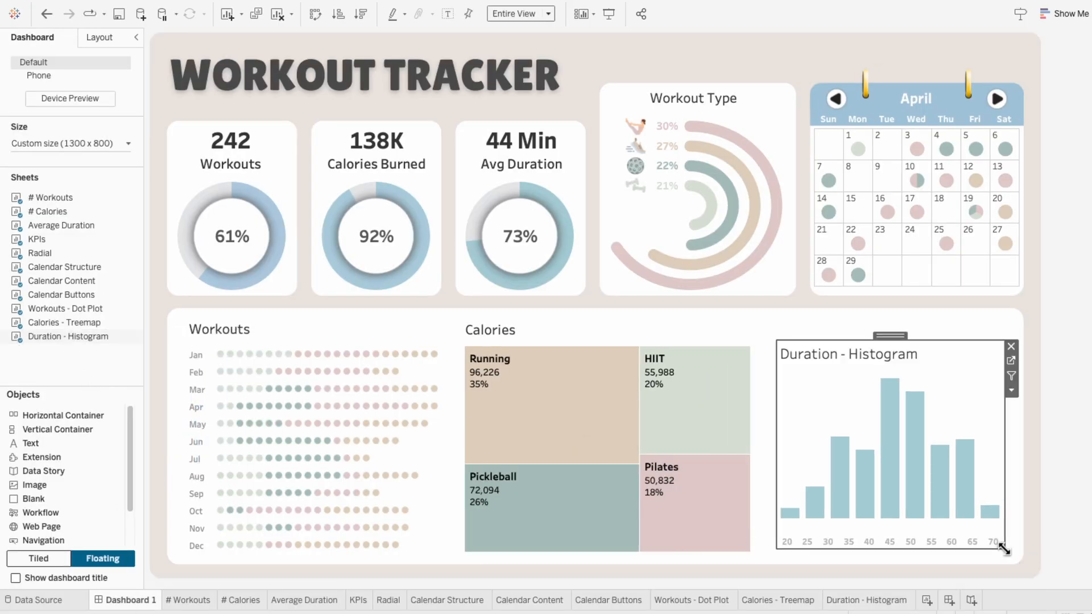
right_click(804, 353)
left_click(831, 387)
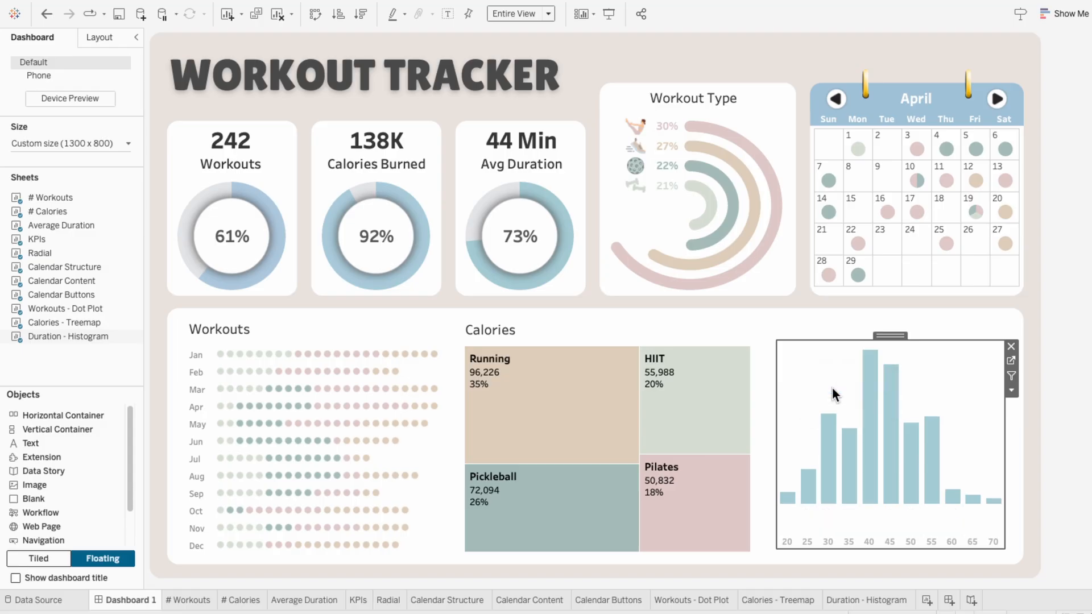
Step: Duplicate the Calories title above the histogram and change the copy's text to Duration
left_click(518, 326)
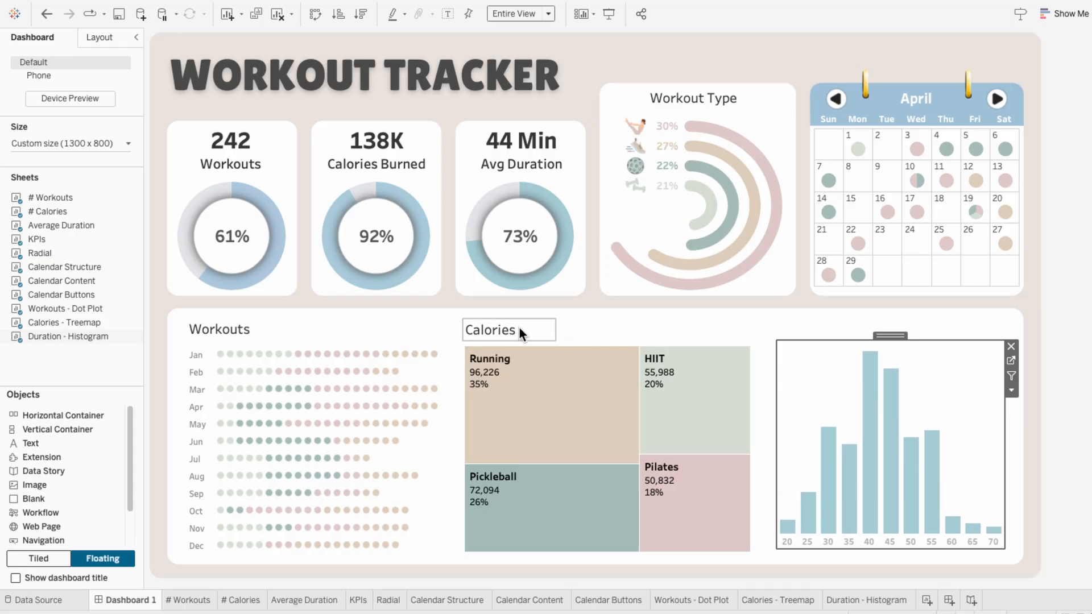
left_click_drag(517, 326, 816, 323)
right_click(812, 336)
left_click(813, 339)
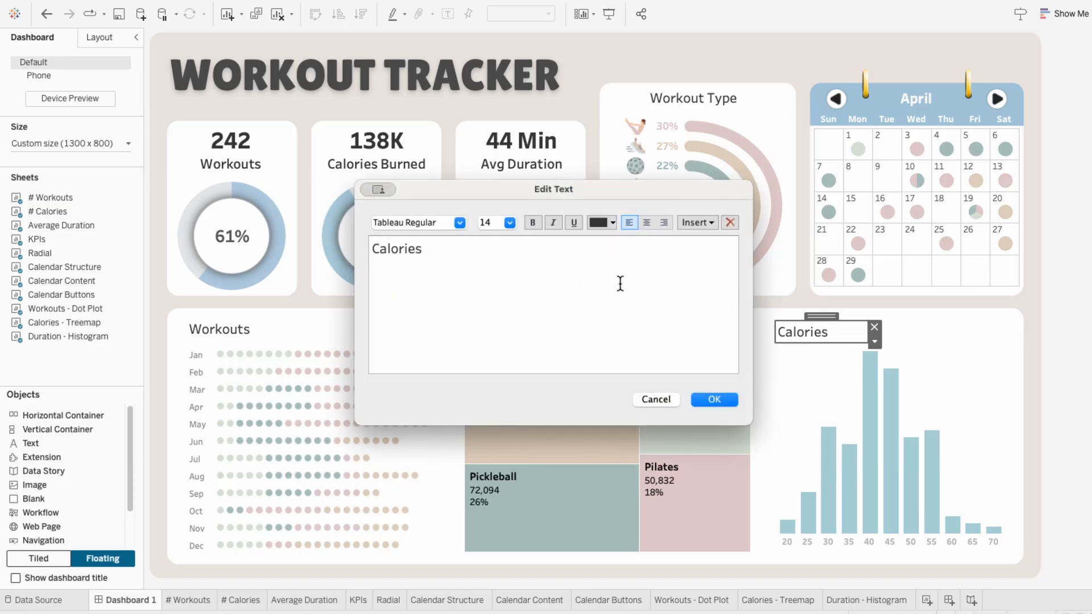
left_click_drag(619, 283, 344, 233)
type("Duration")
left_click(711, 399)
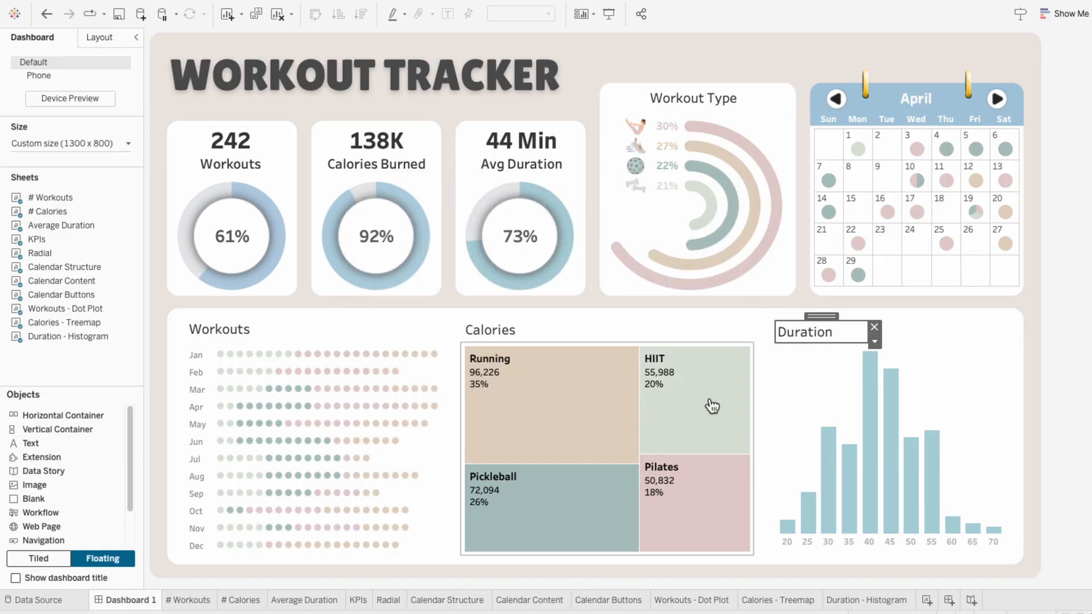
Step: Narrow the calories treemap, widen the duration histogram toward it, and align the Duration title with the histogram's new left edge
left_click(721, 405)
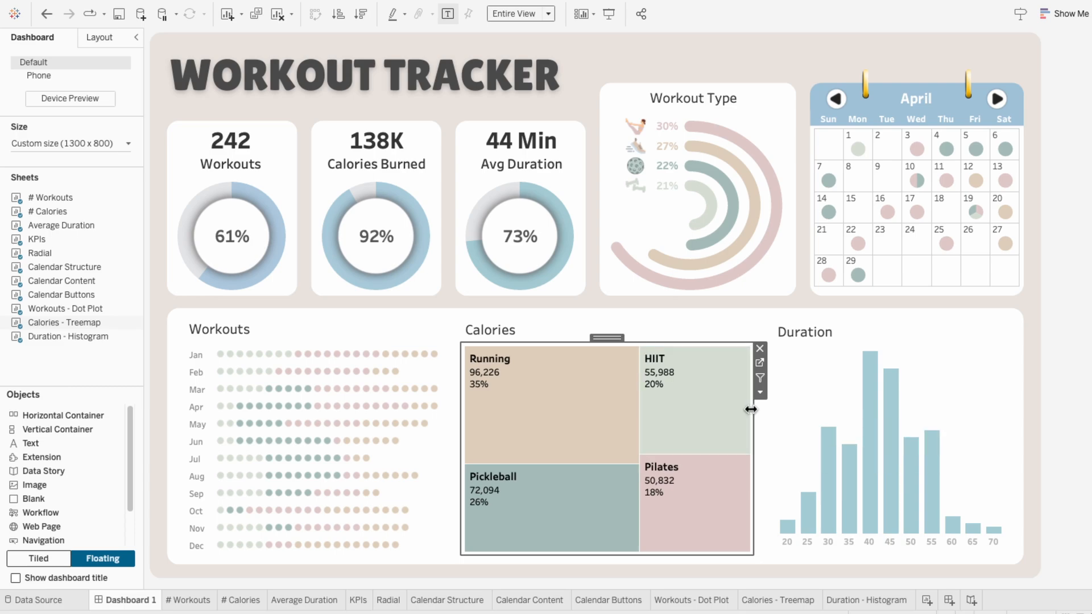
left_click_drag(753, 410, 719, 409)
left_click(785, 387)
left_click_drag(777, 392, 751, 392)
left_click(805, 332)
left_click_drag(825, 319, 818, 317)
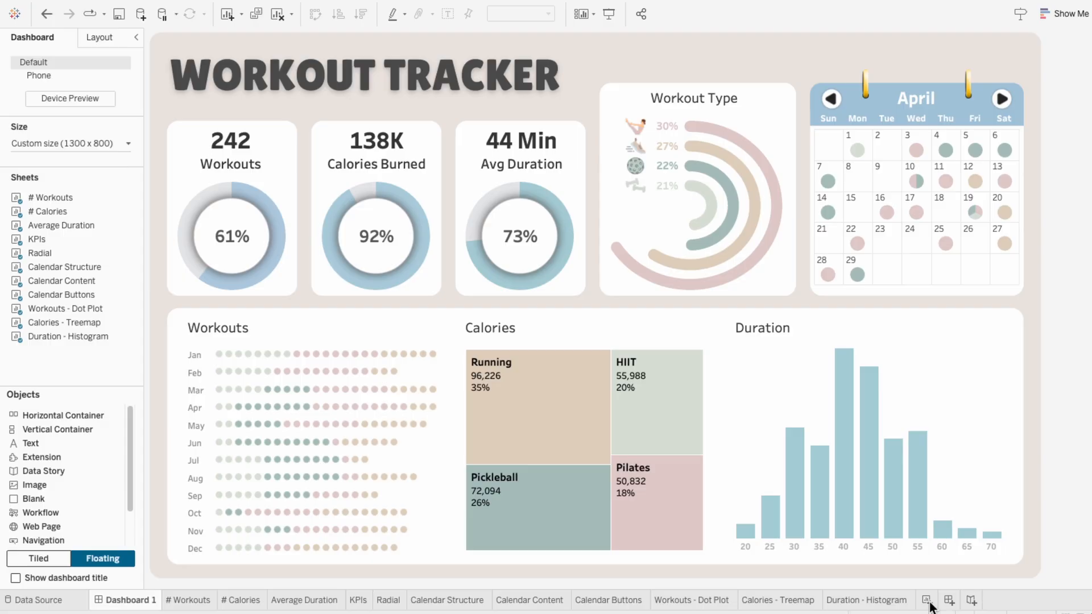
Step: Create a new worksheet named Mode Toggle
left_click(929, 603)
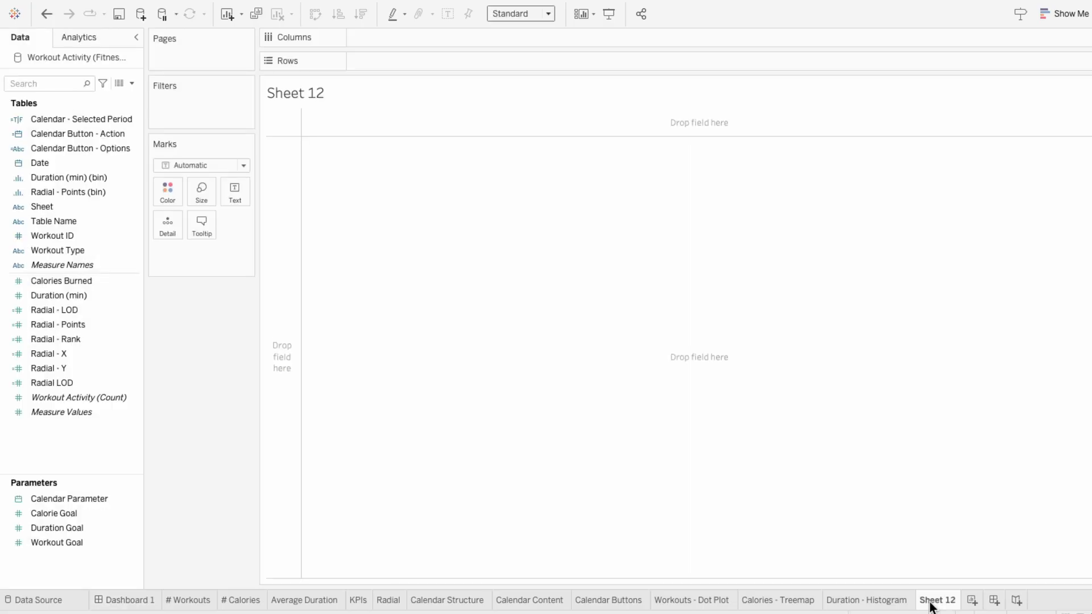
double_click(930, 601)
type("Mode Toggle")
key("Return")
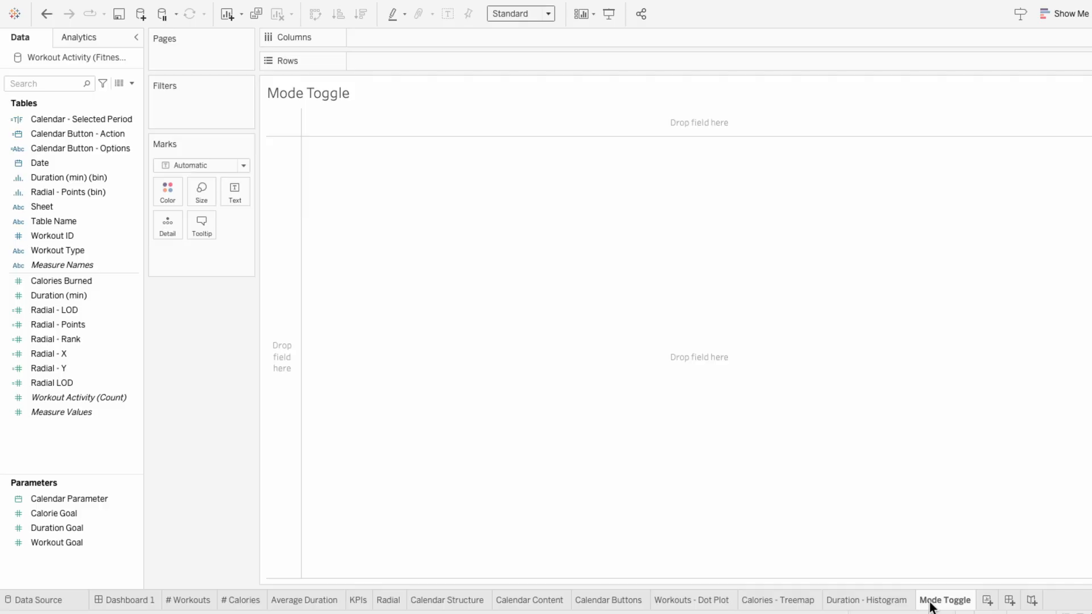
Step: Start a new parameter named Mode Parameter with the String data type
left_click(132, 84)
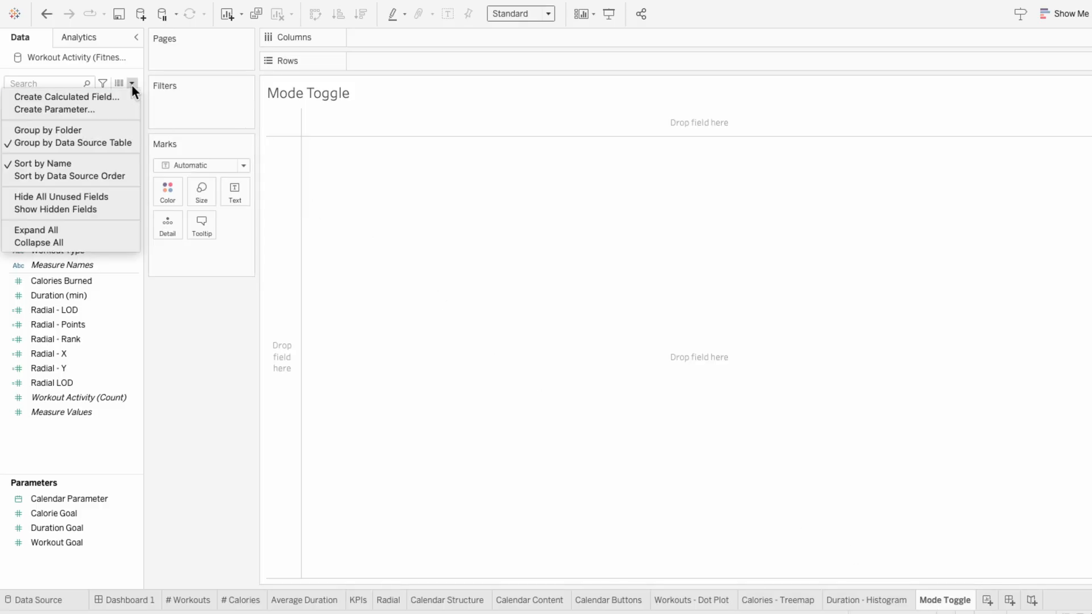
left_click(127, 108)
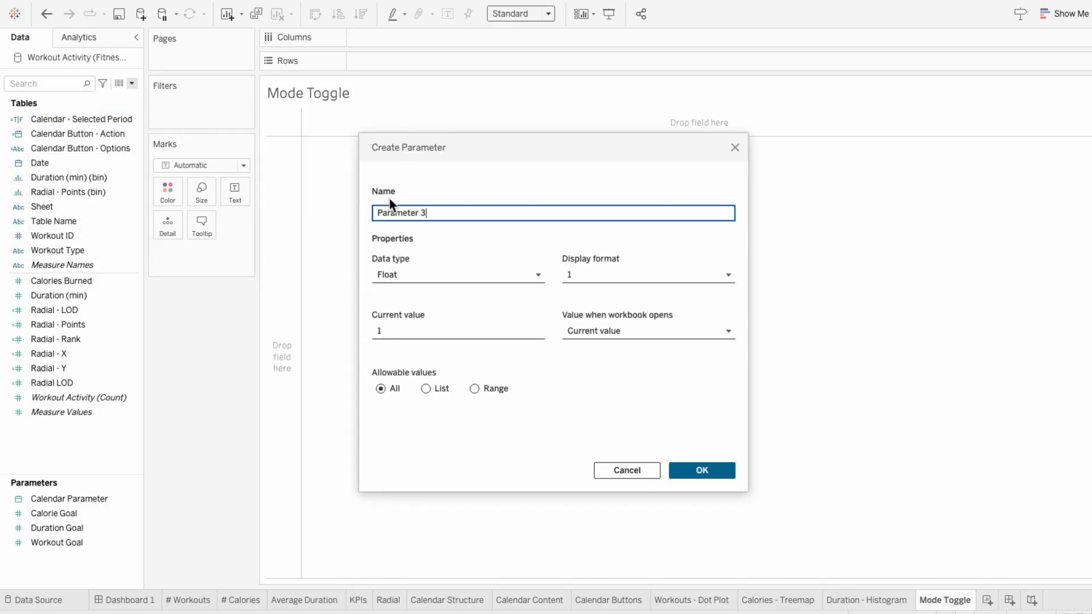
key("ctrl+a")
type("Mode Parameter")
left_click(401, 276)
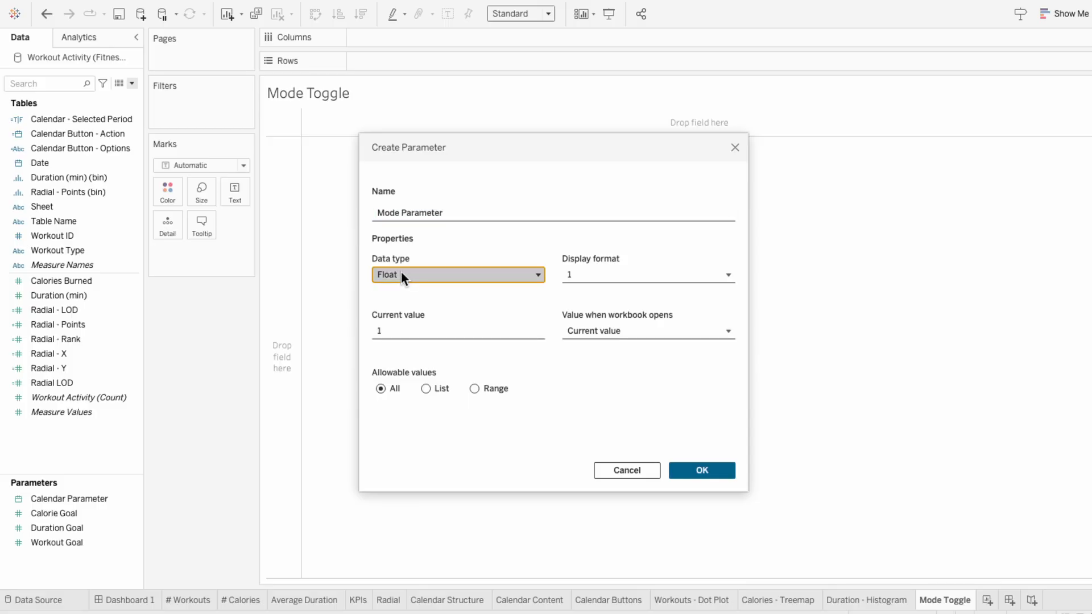
left_click(402, 325)
Step: Restrict Mode Parameter to a list of Light and Dark, and show its control on the Mode Toggle sheet
left_click(426, 389)
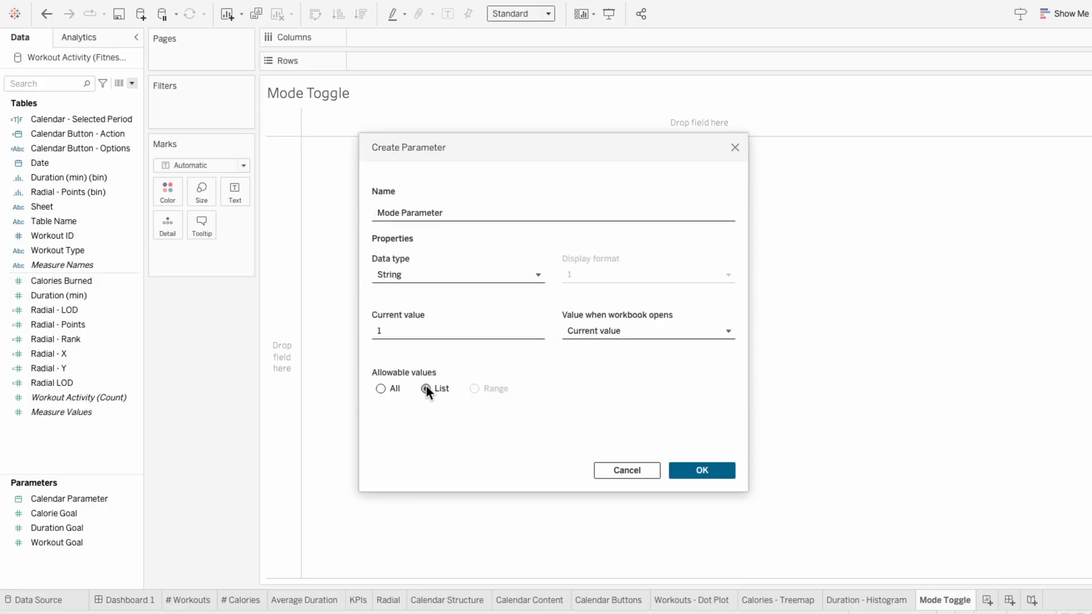
left_click(422, 432)
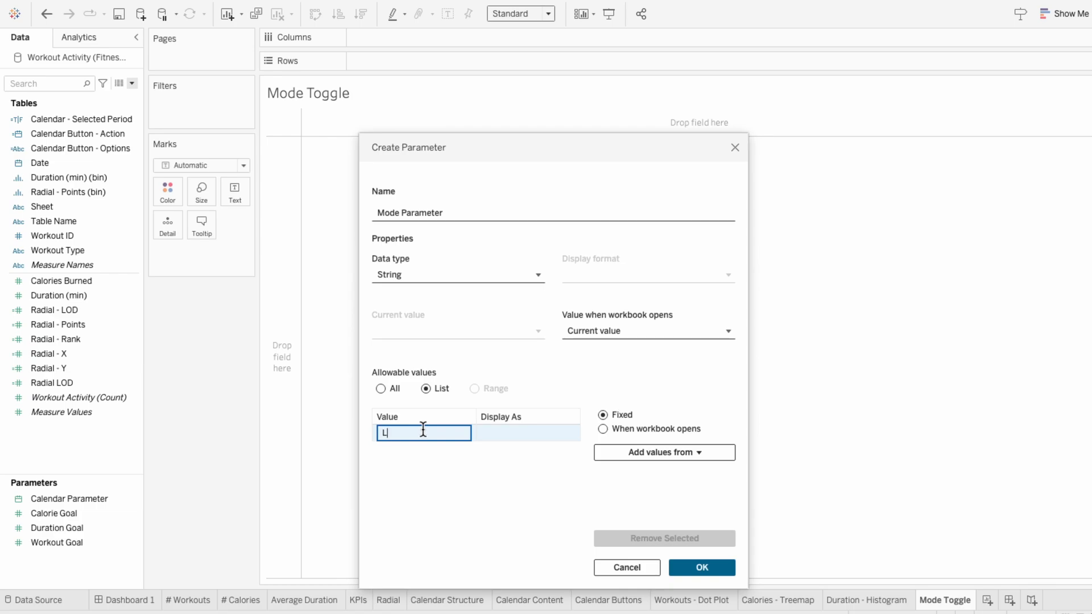
type("Light")
key("Return")
type("Dark")
key("Return")
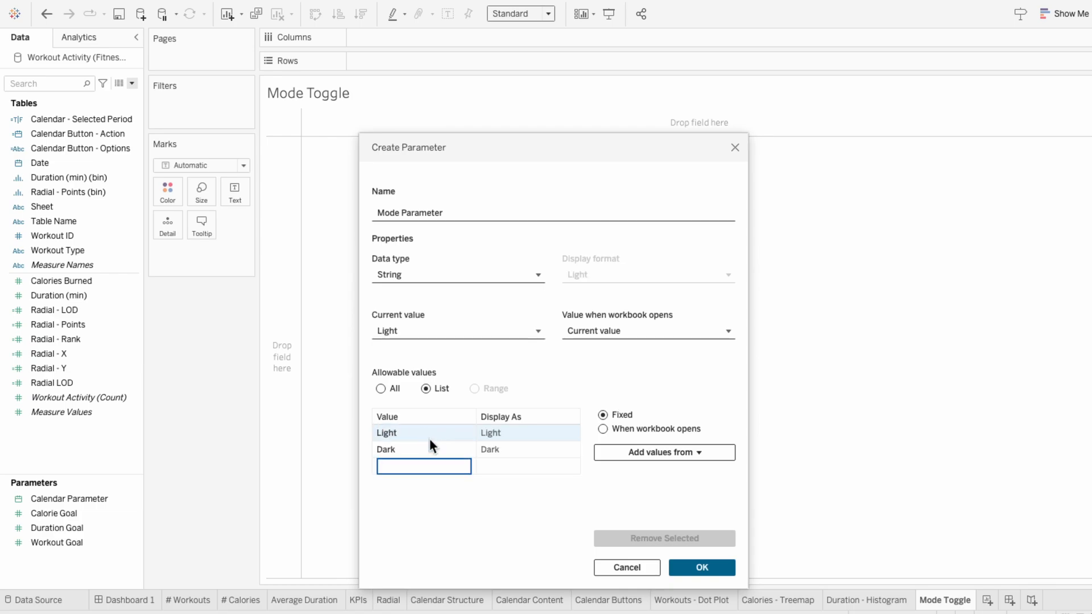
left_click(695, 573)
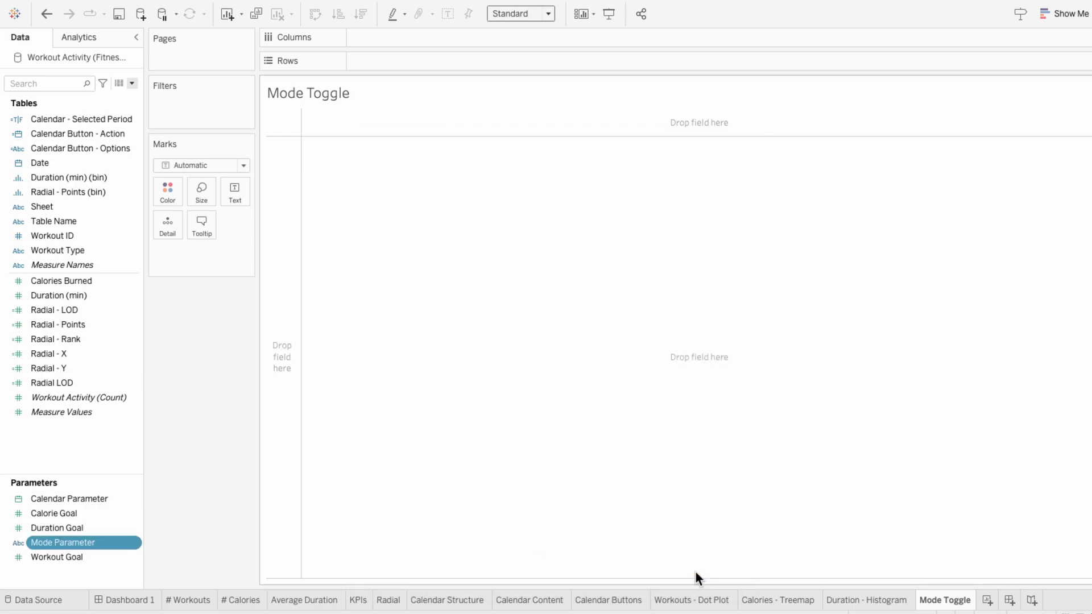
right_click(108, 545)
left_click(138, 316)
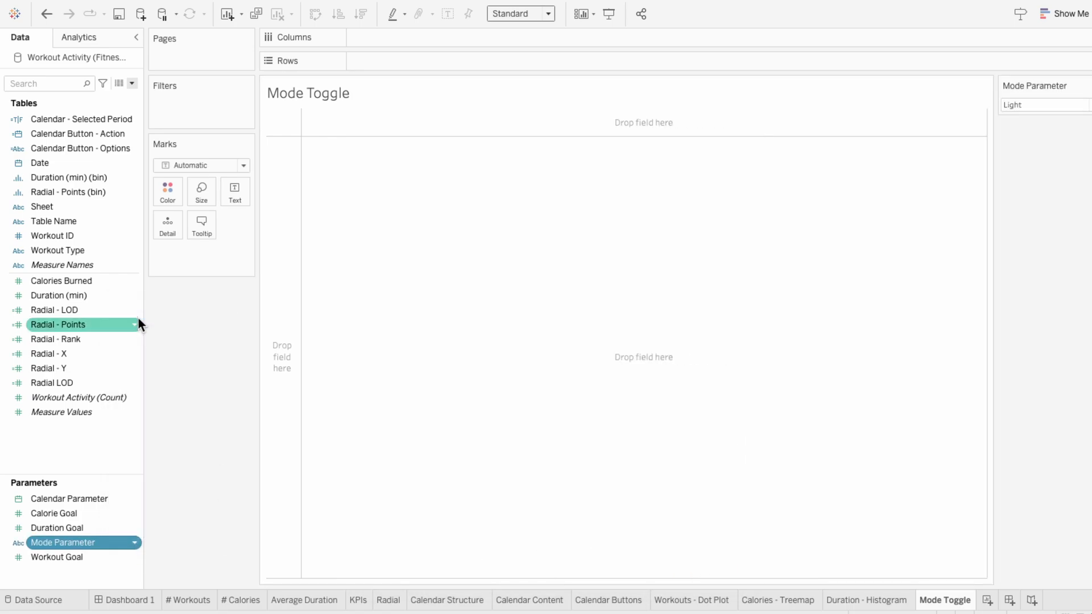
Step: Create the calculated field Mode - Switch with the formula IF [Mode Parameter] = "Light" THEN "Dark" ELSE "Light" END
left_click(132, 83)
left_click(131, 95)
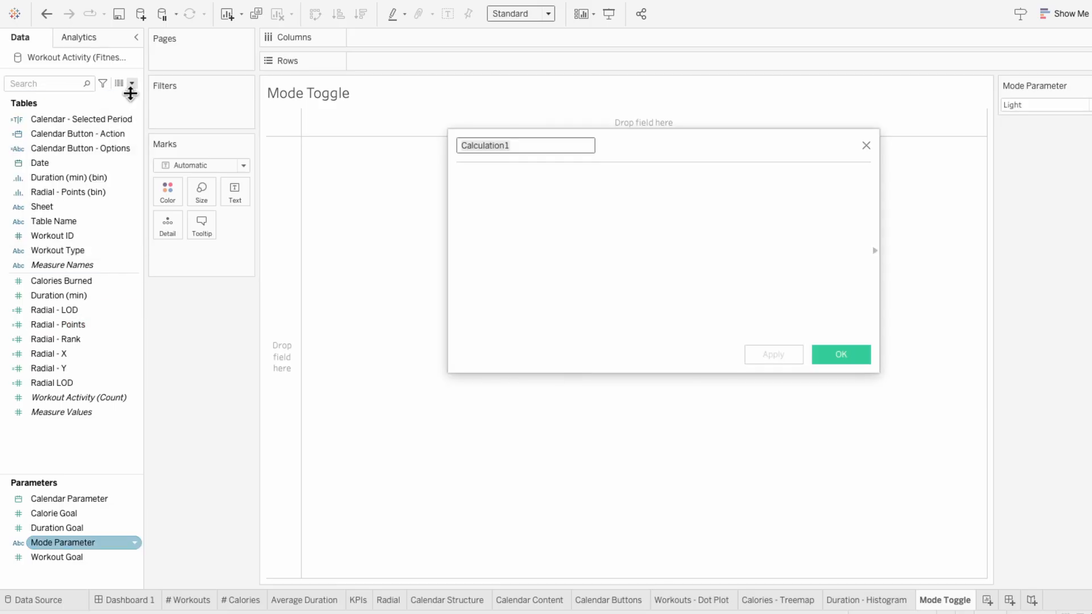
type("Mode - Switch")
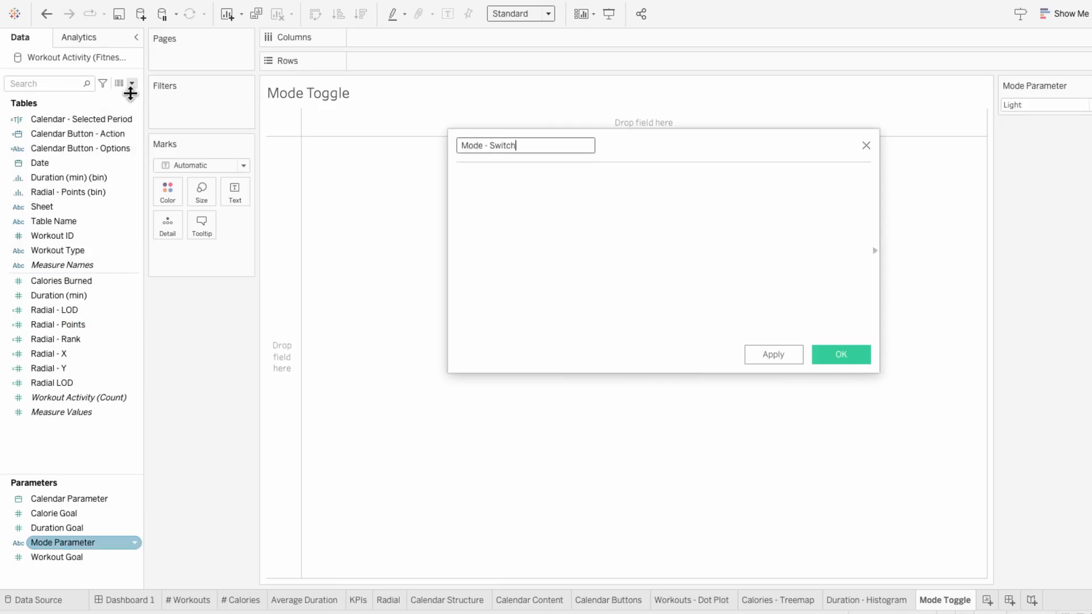
key("Tab")
type("IF mode")
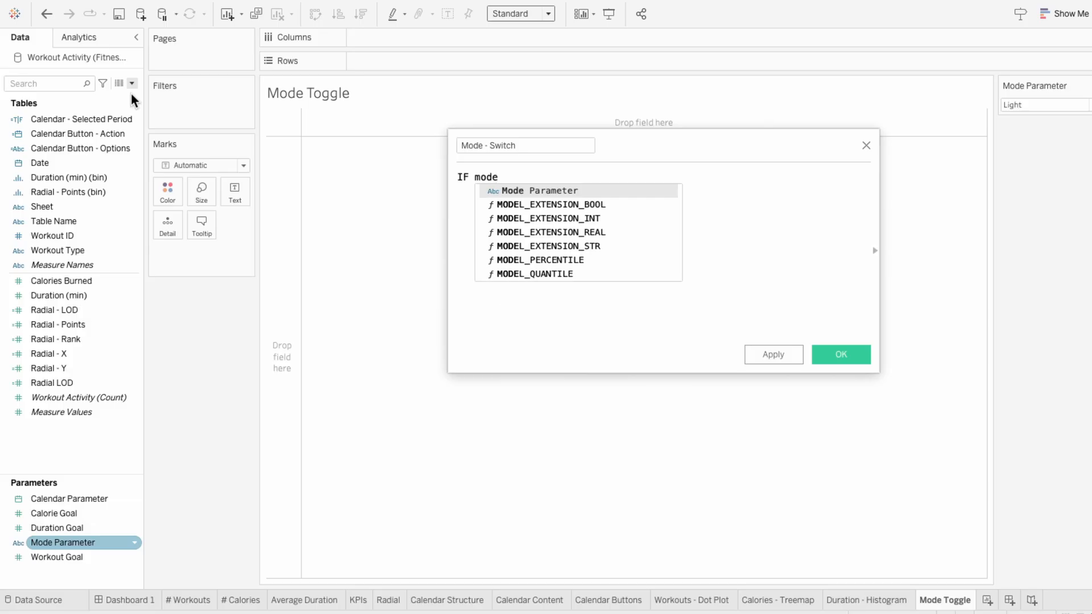
key("Return")
type("= \"Light\" THEN ")
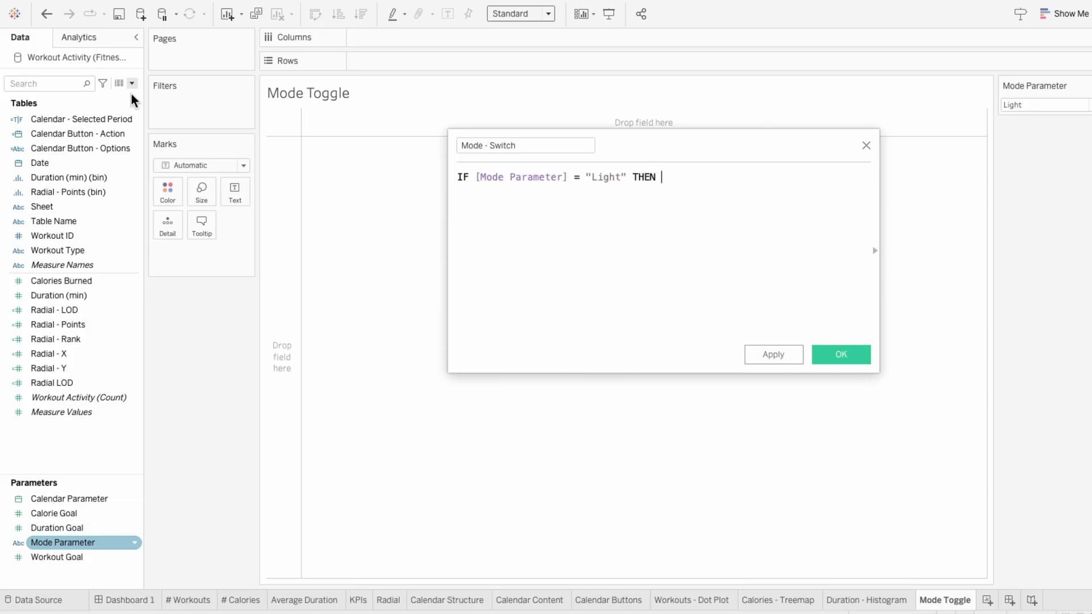
type("\"Dark\" ELSE \"Light\"")
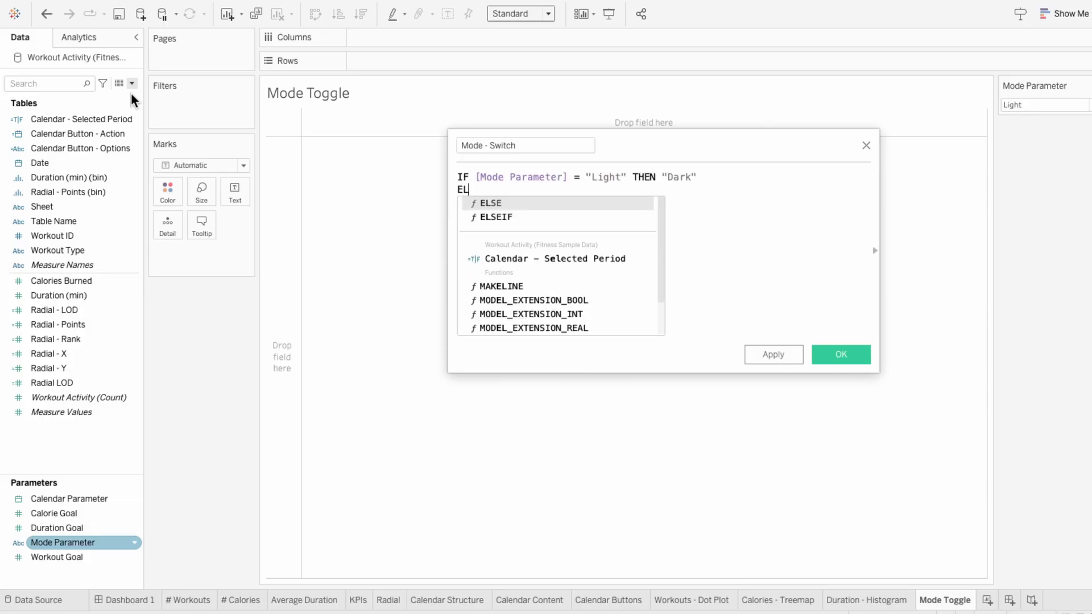
key("Return")
type("END")
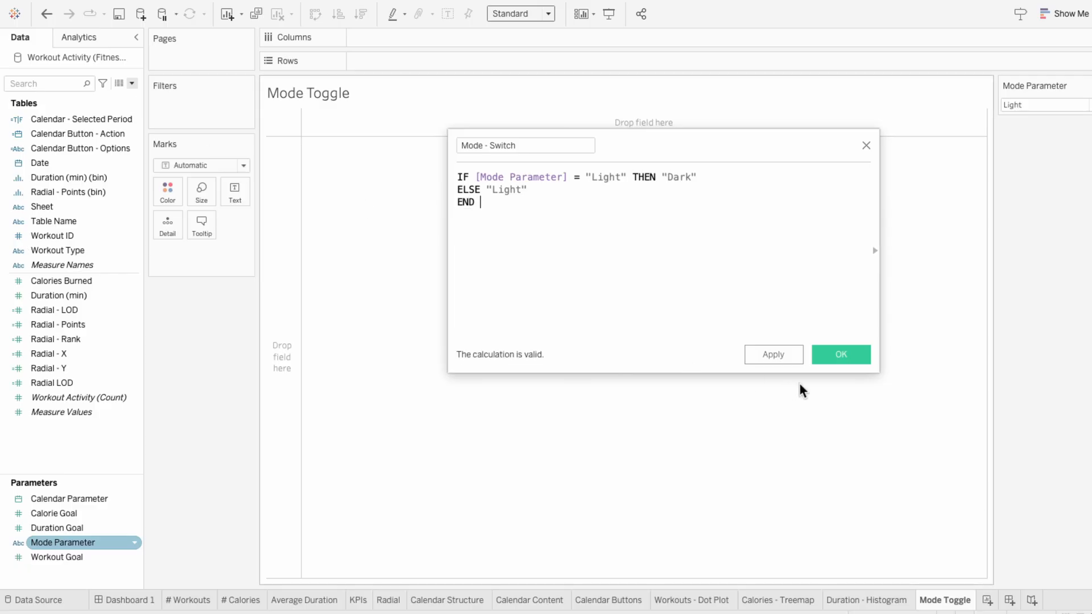
left_click(838, 358)
Step: Add Mode - Switch to the sheet's marks, set the mark type to Shape and assign the field to Shape
left_click_drag(63, 192, 189, 251)
mouse_move(292, 120)
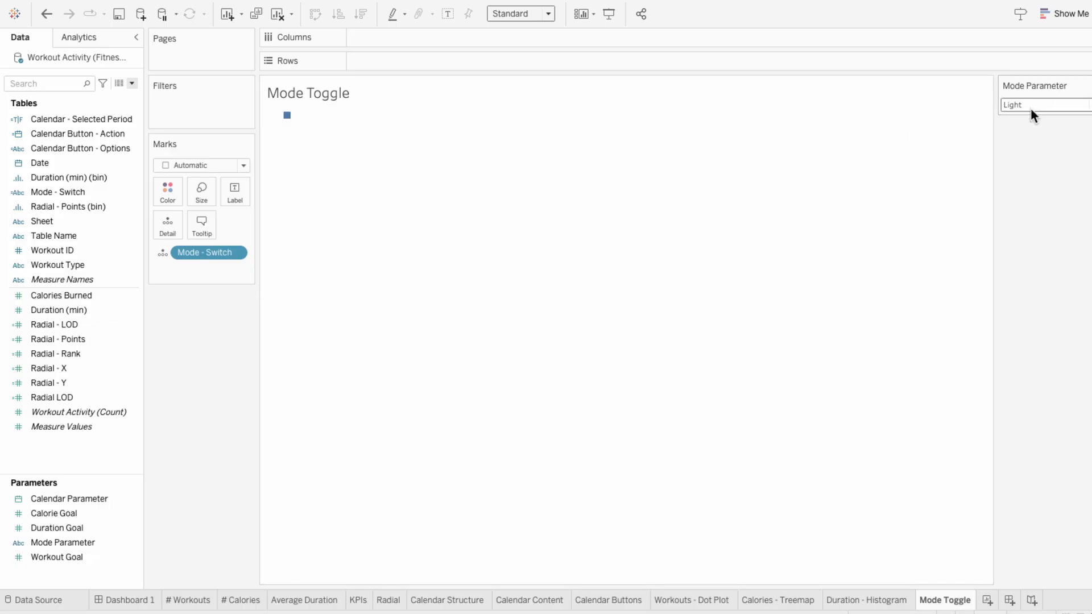
left_click(190, 166)
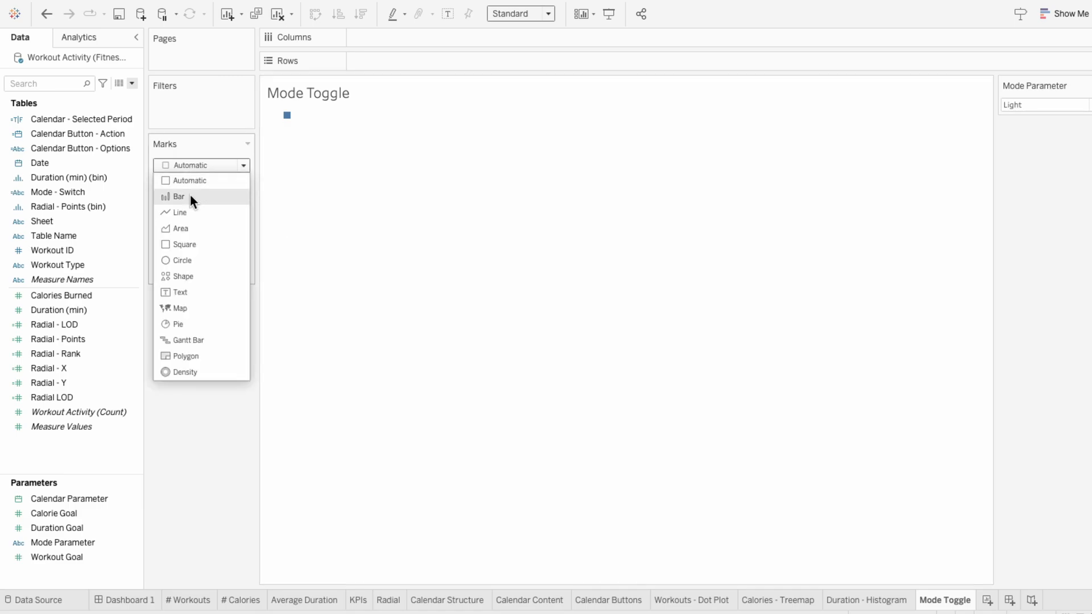
left_click(192, 277)
left_click(162, 253)
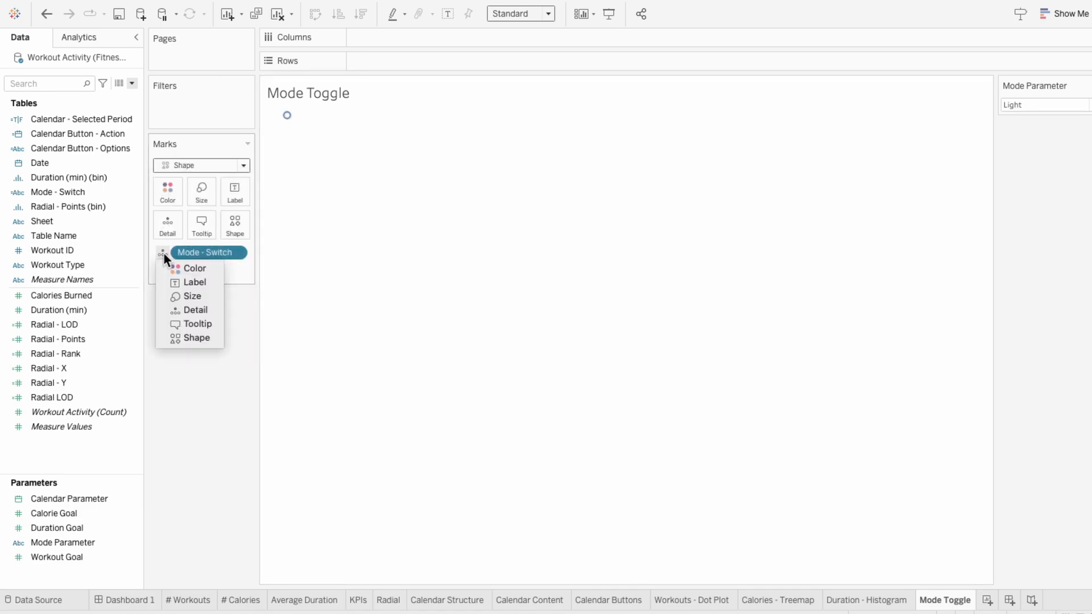
left_click(188, 339)
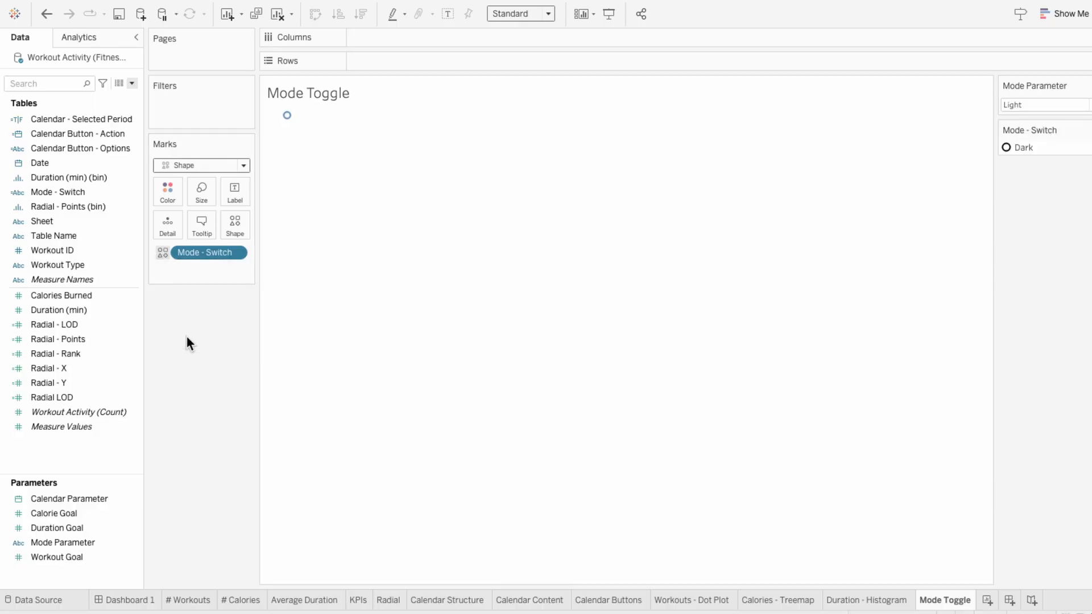
Step: Place the Mode Toggle sheet on Dashboard 1 above the calendar and hide its title
left_click(130, 606)
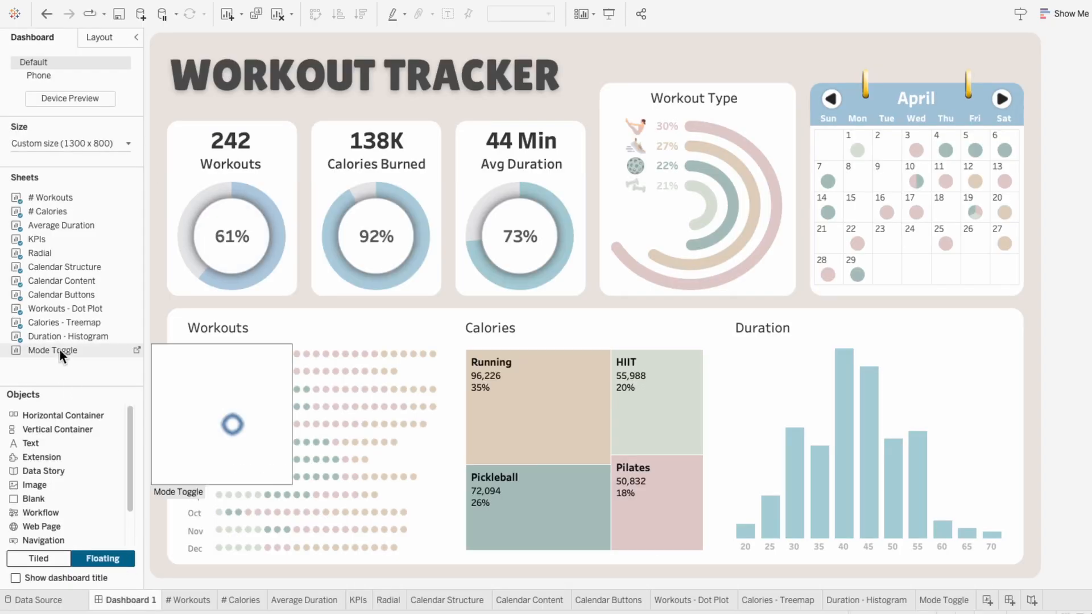
left_click_drag(59, 350, 756, 41)
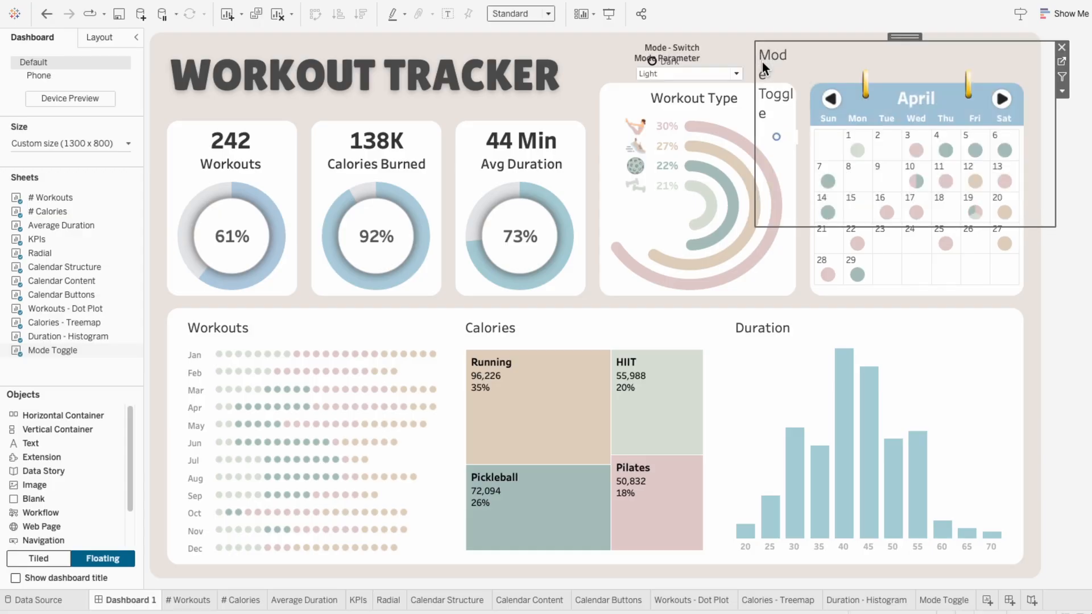
right_click(762, 63)
left_click(784, 94)
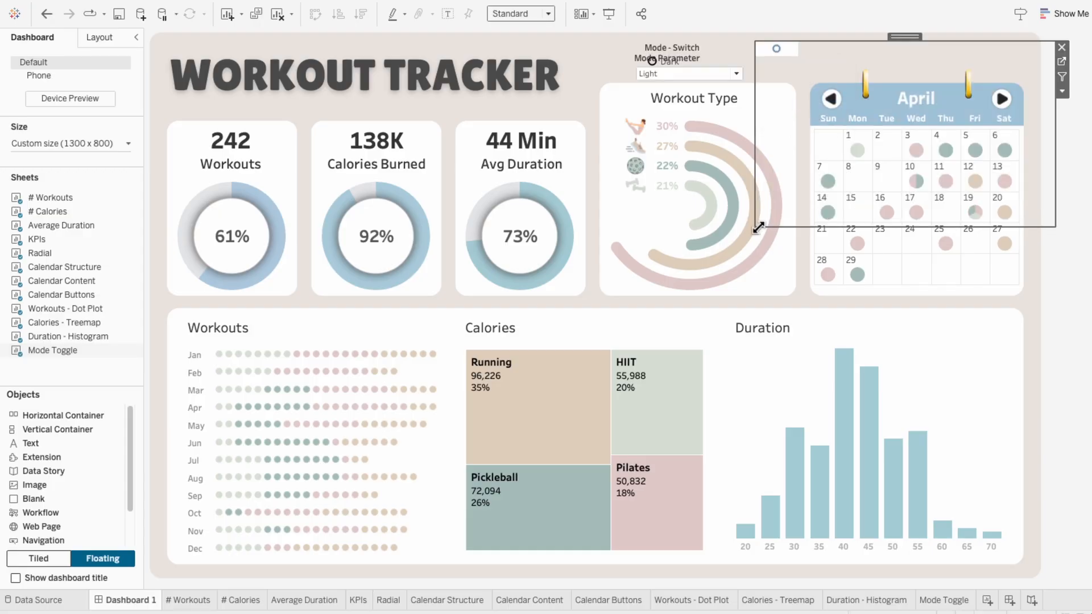
Step: Shrink the Mode Toggle sheet into the space above the calendar's right side and set its fit to Entire View
left_click_drag(759, 227, 937, 73)
left_click_drag(1008, 36, 985, 32)
left_click(533, 17)
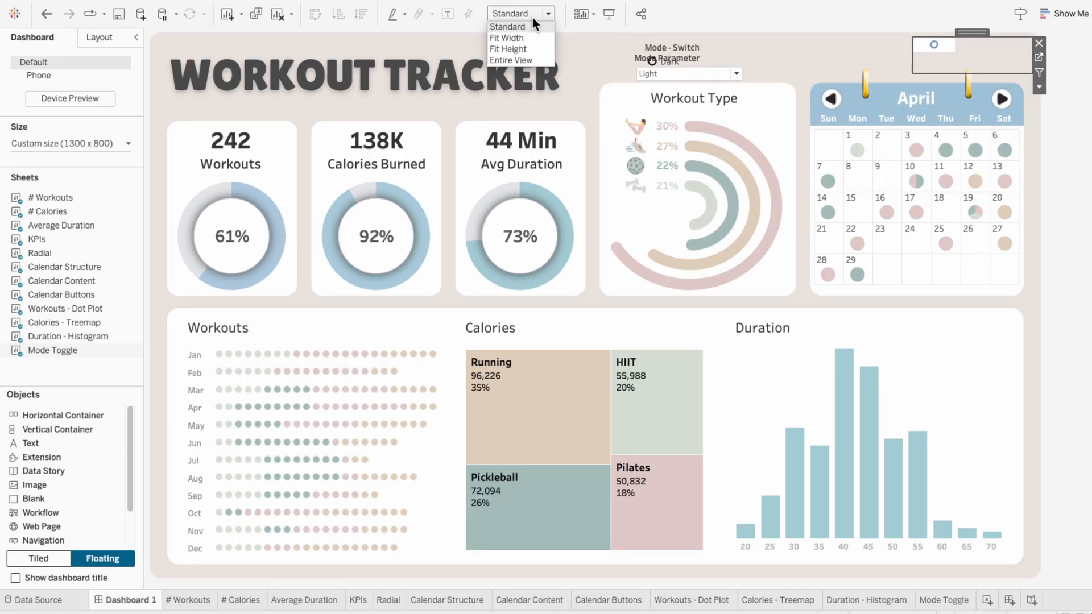
left_click(519, 63)
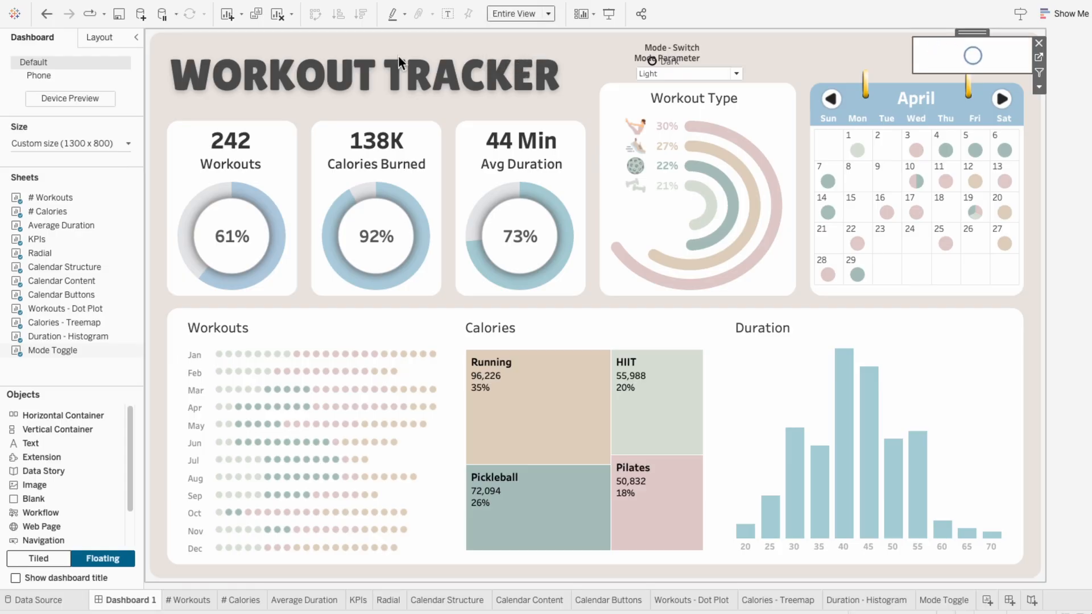
Step: Add a Change Parameter action to the dashboard and name it Mode
left_click(226, 8)
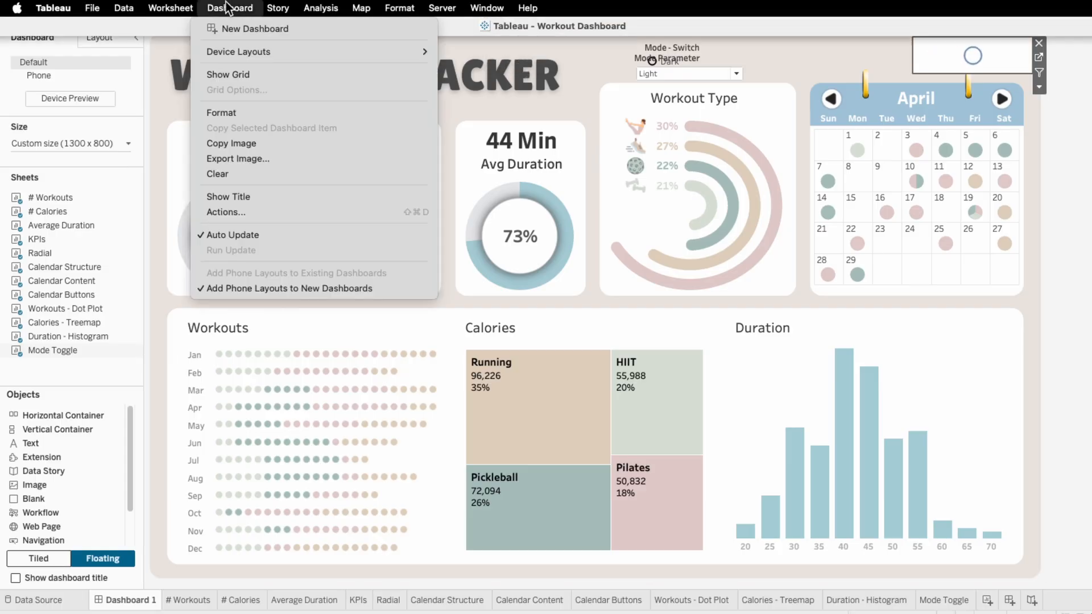
left_click(223, 210)
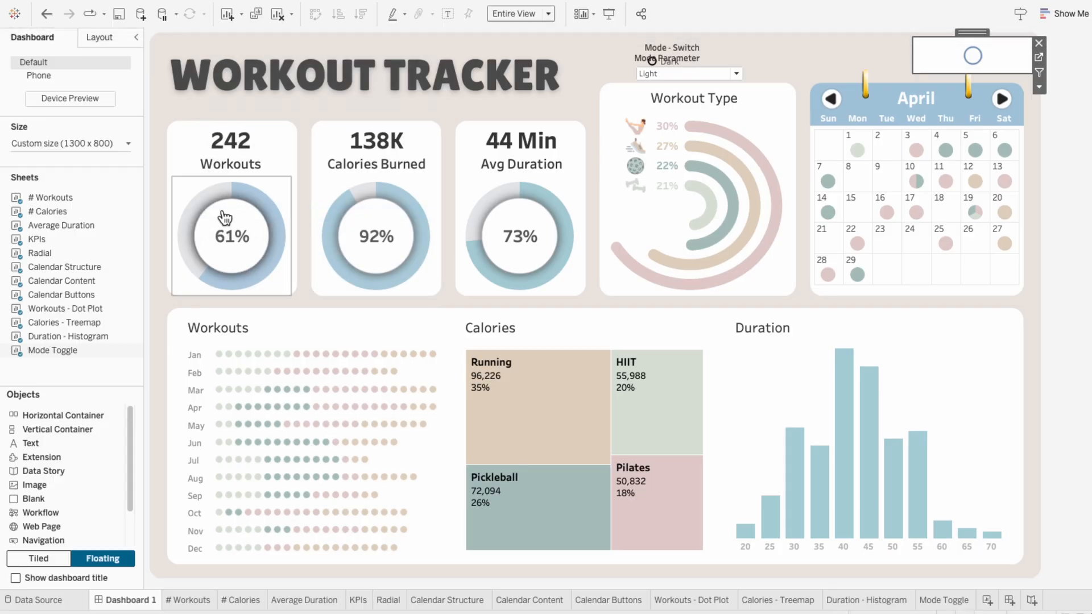
left_click(391, 407)
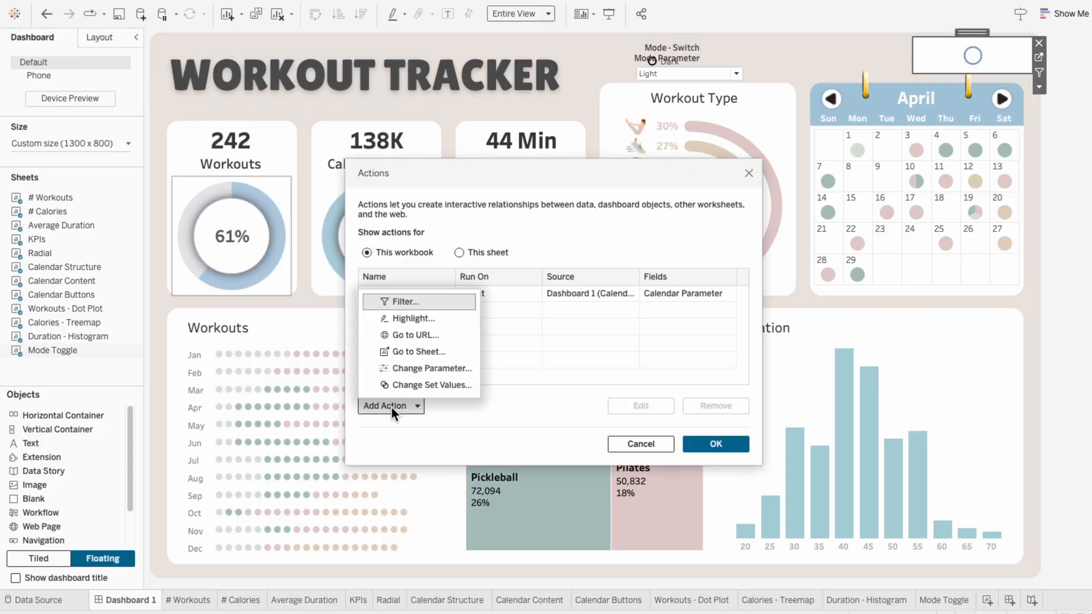
left_click(398, 371)
type("Mode")
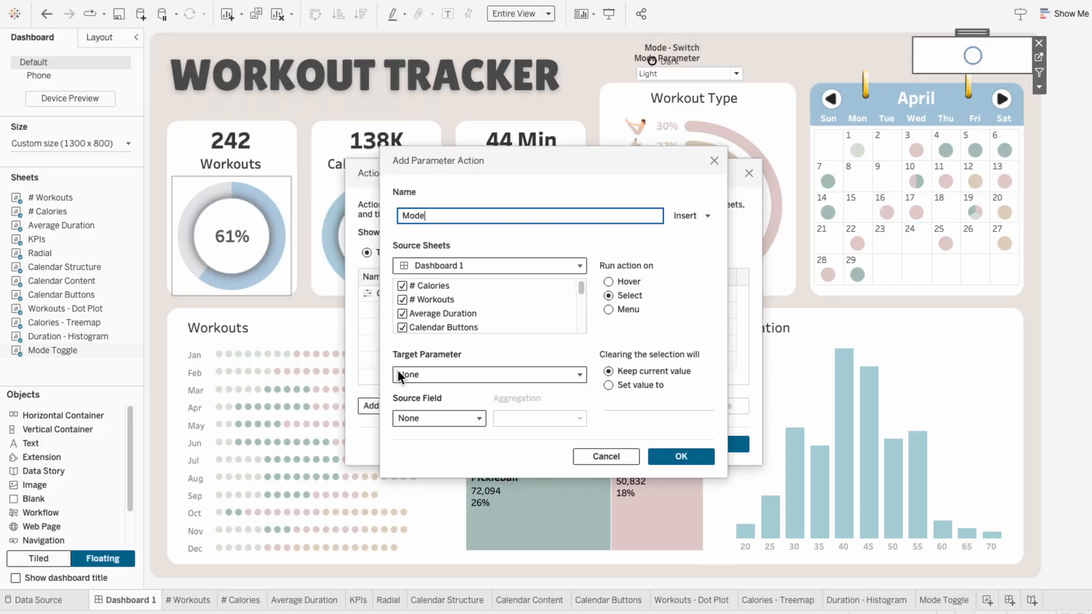
Step: Limit the Mode action's source sheets on Dashboard 1 to Mode Toggle by deselecting all the others
left_click(403, 286)
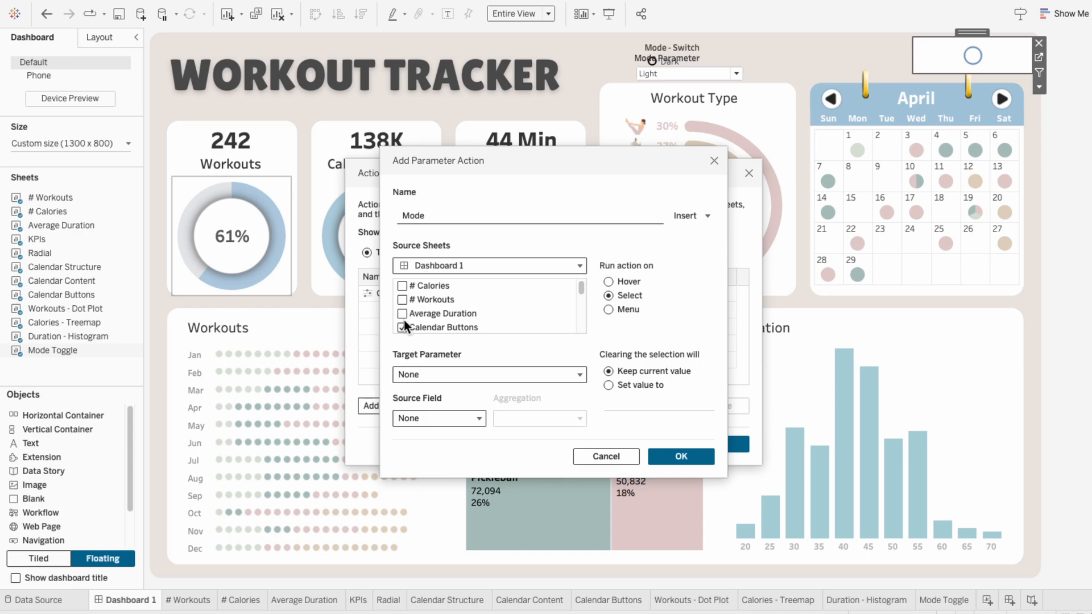
scroll(403, 325, "down", 1)
left_click(402, 286)
left_click(404, 314)
left_click(405, 327)
scroll(405, 326, "down", 2)
scroll(405, 326, "up", 1)
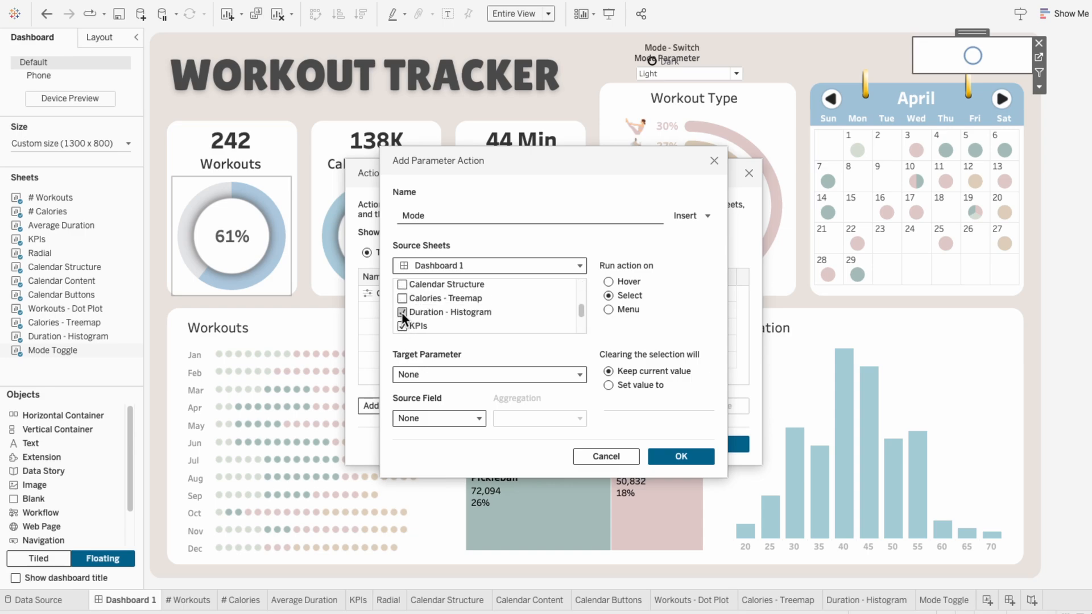
left_click(403, 313)
left_click(402, 326)
scroll(403, 326, "down", 1)
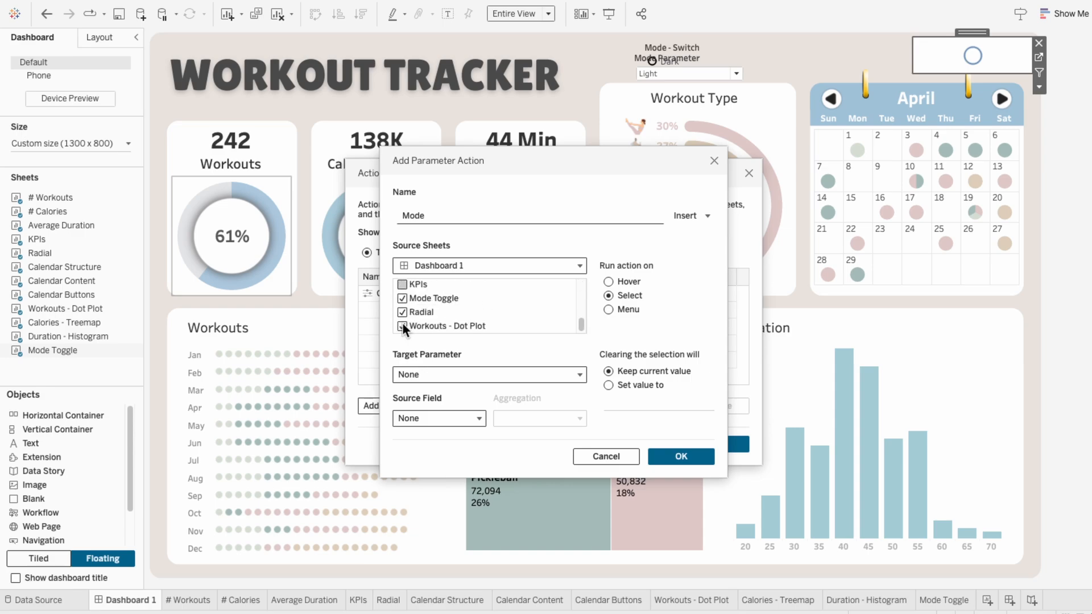
Step: Set the action's target parameter to Mode Parameter and its source field to Mode - Switch, and save the action
left_click(435, 373)
left_click(442, 332)
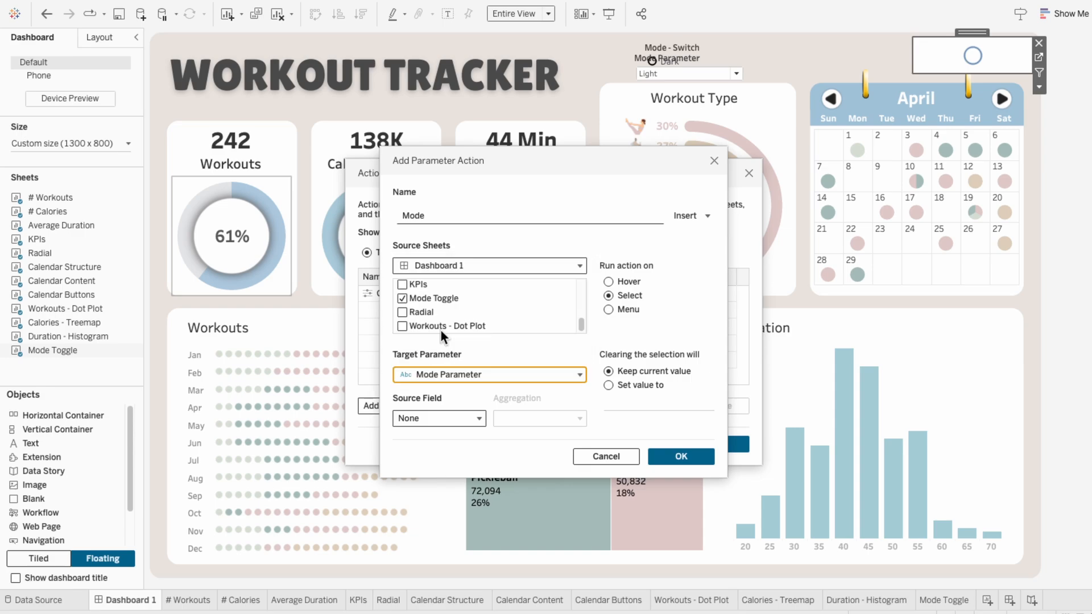
left_click(441, 422)
left_click(463, 455)
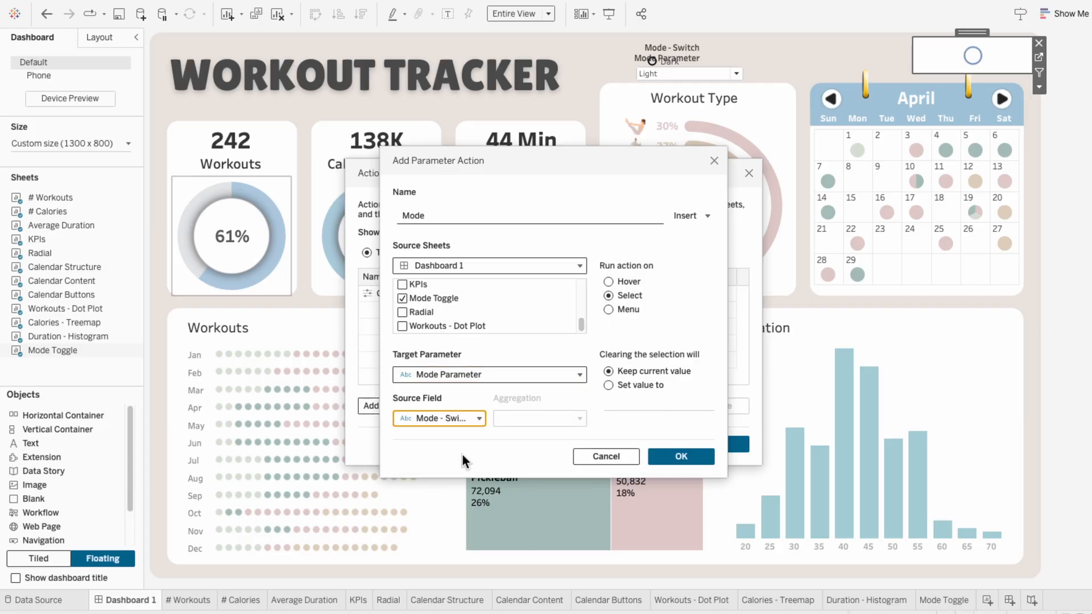
left_click(711, 456)
left_click(725, 441)
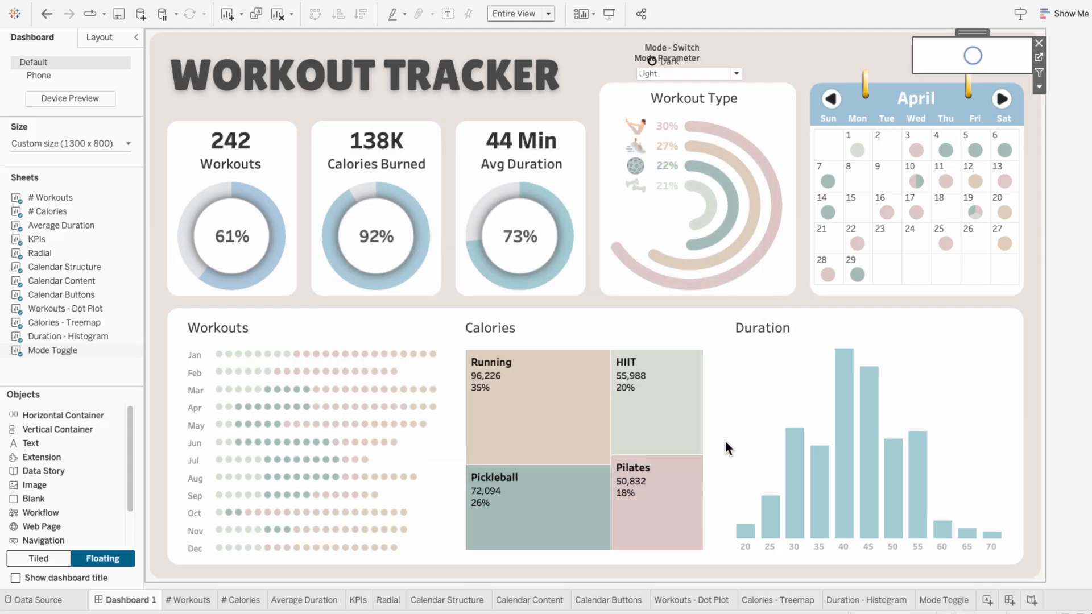
Step: Switch the mode with the toggle mark and move the Mode Parameter control beside the Mode - Switch legend
left_click(973, 57)
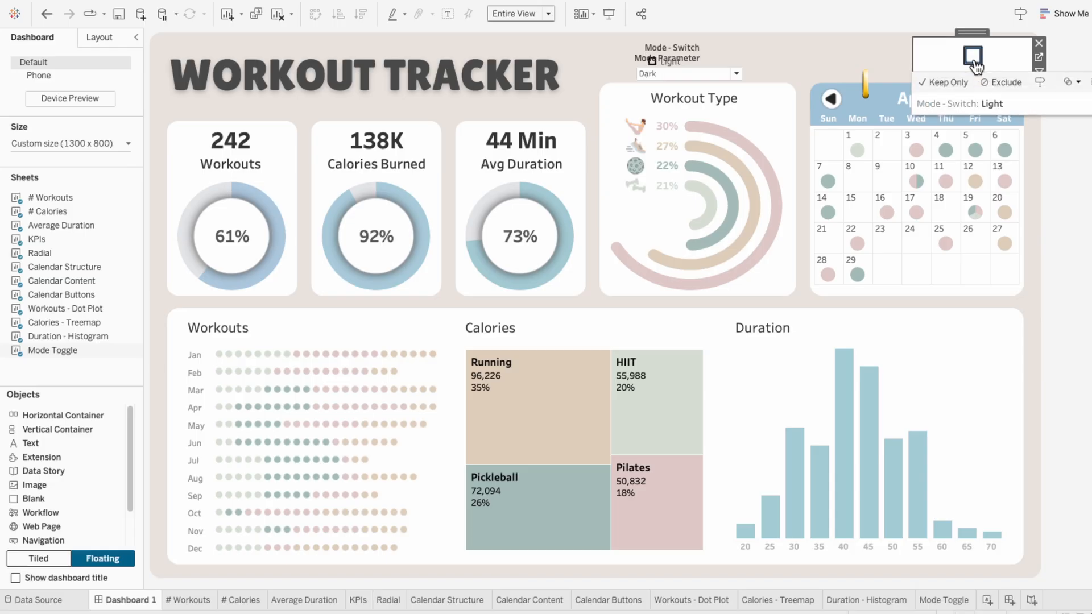
left_click(691, 62)
left_click_drag(693, 48, 775, 35)
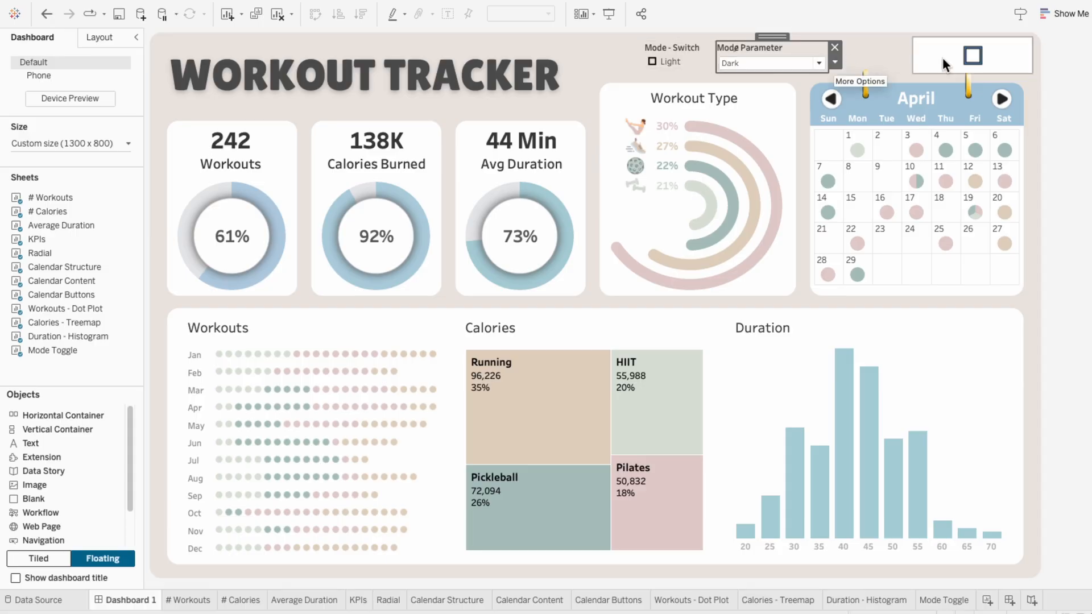
mouse_move(986, 62)
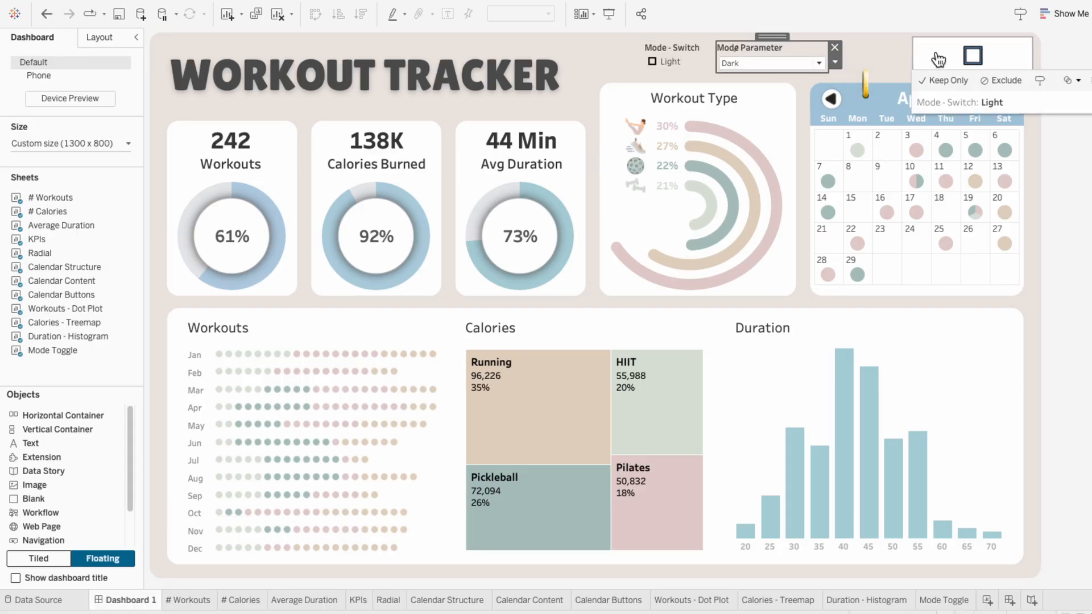
Step: Assign the toggle image with Light highlighted from the Filter Images shape palette to the Light value of Mode - Switch
left_click(692, 49)
left_click(748, 66)
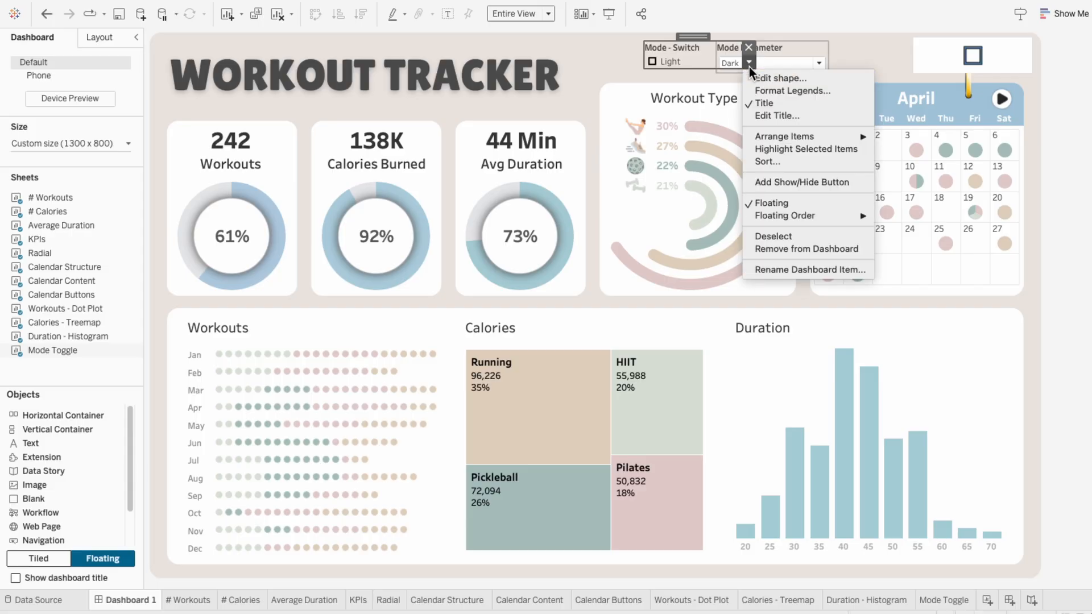
left_click(755, 74)
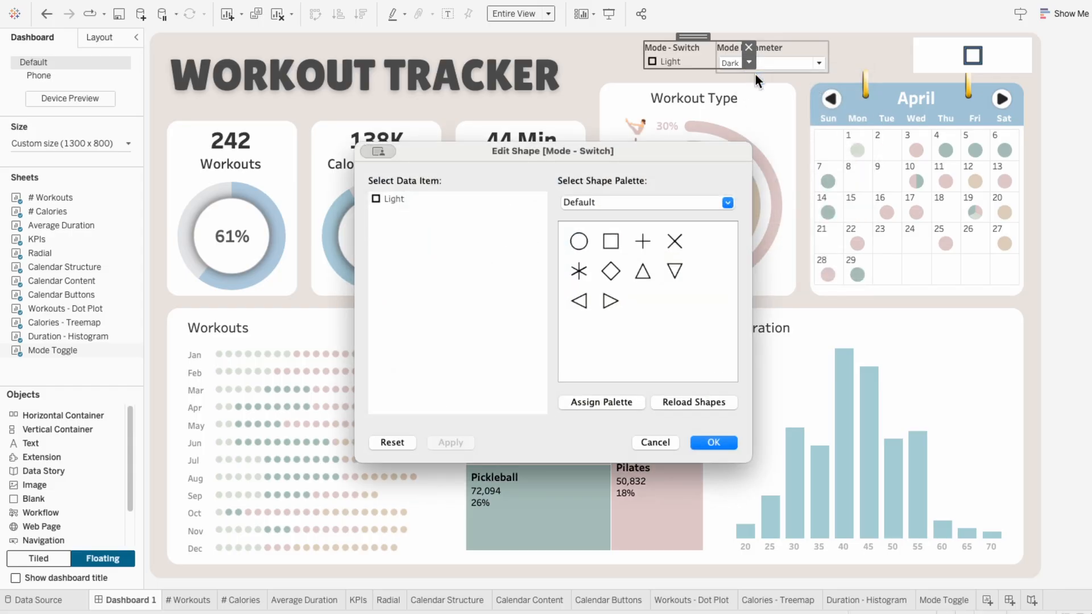
left_click(635, 200)
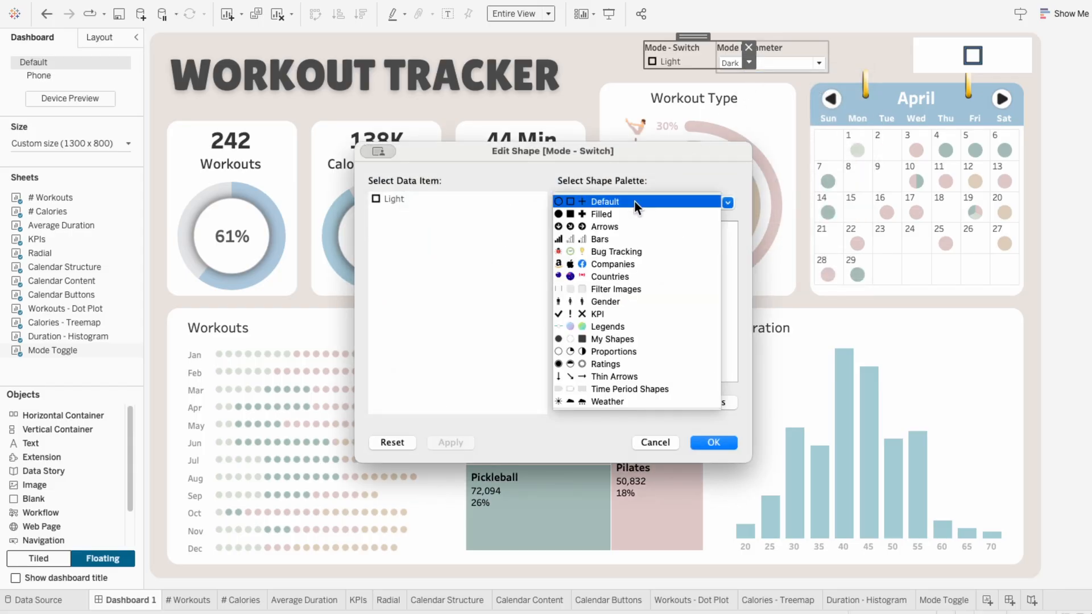
left_click(646, 288)
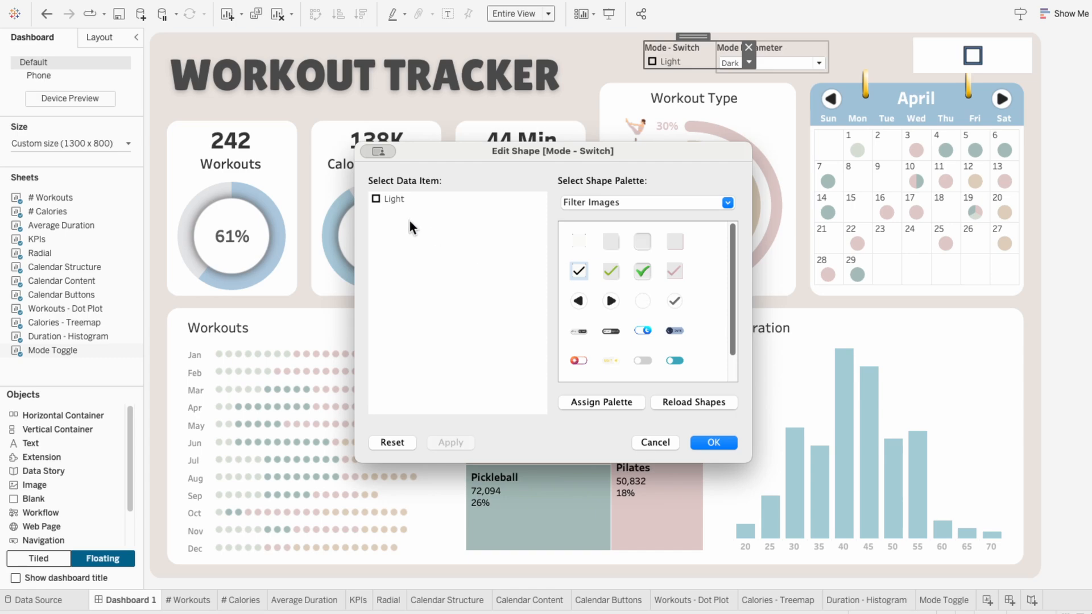
left_click(613, 332)
left_click(700, 441)
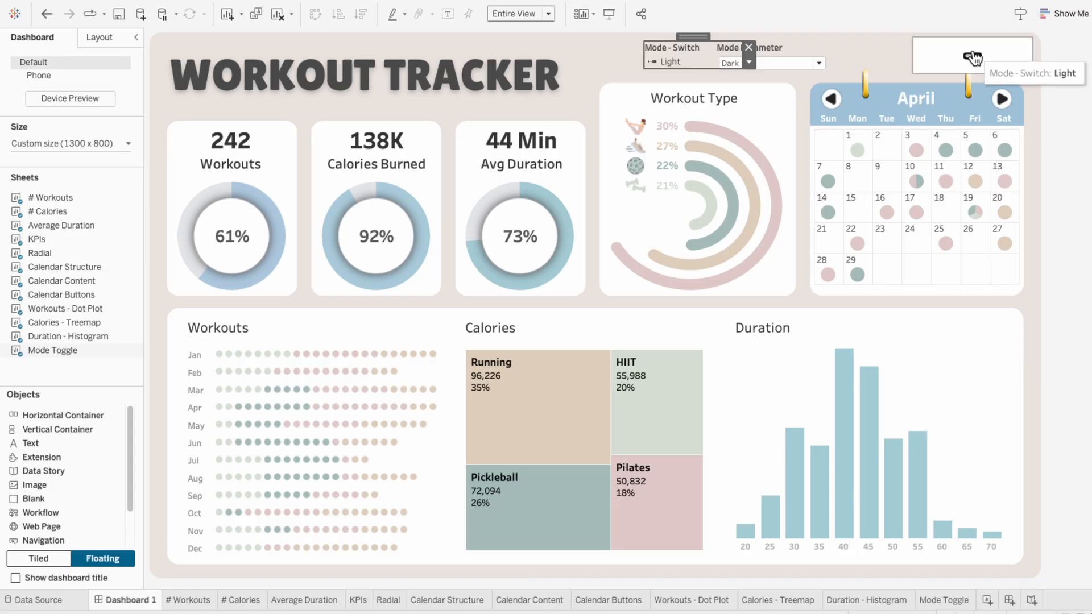
Step: On the Mode Toggle sheet, increase the mark size and enlarge the view until the Light/Dark labels are readable
left_click(950, 597)
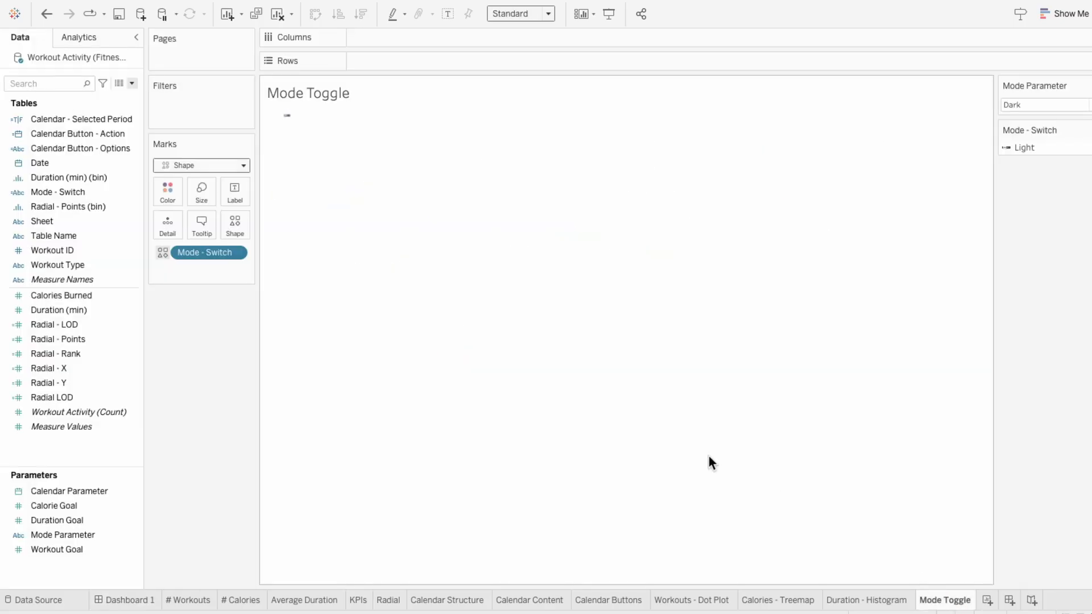
left_click(207, 197)
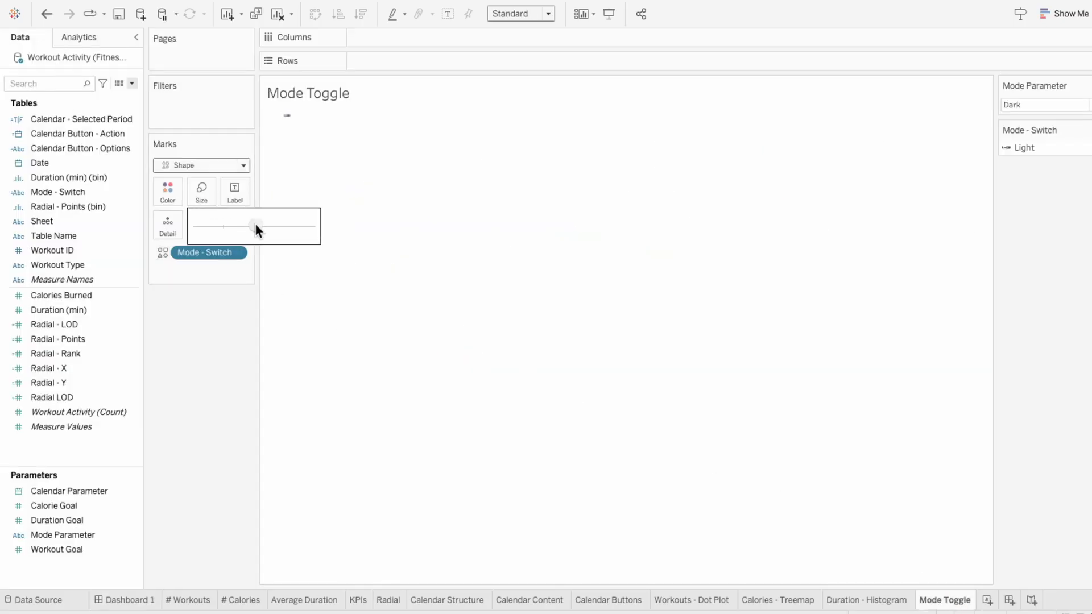
left_click(254, 224)
left_click(275, 226)
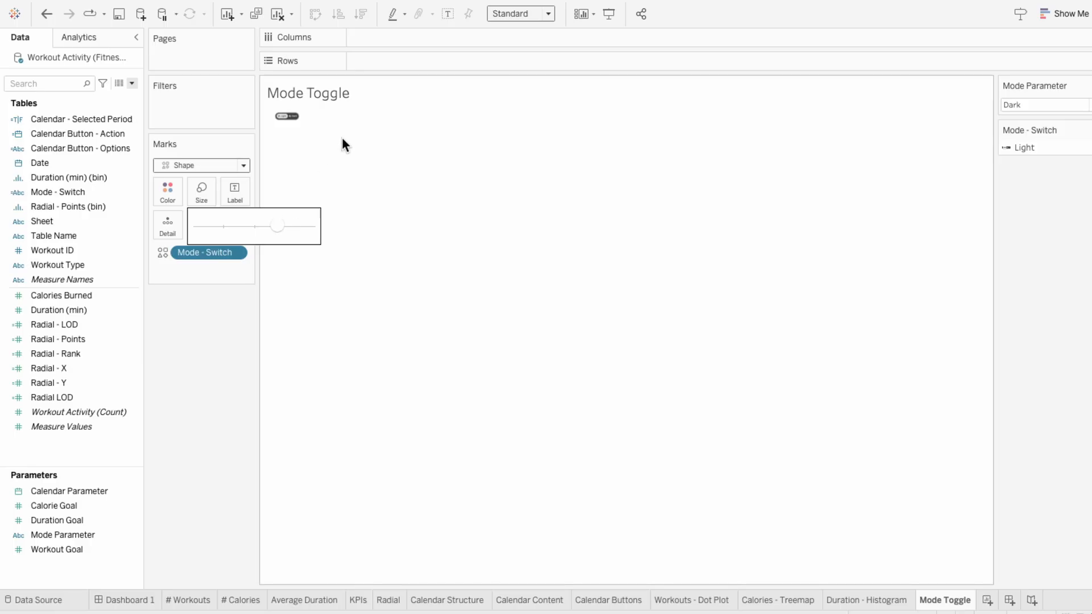
left_click_drag(296, 121, 379, 132)
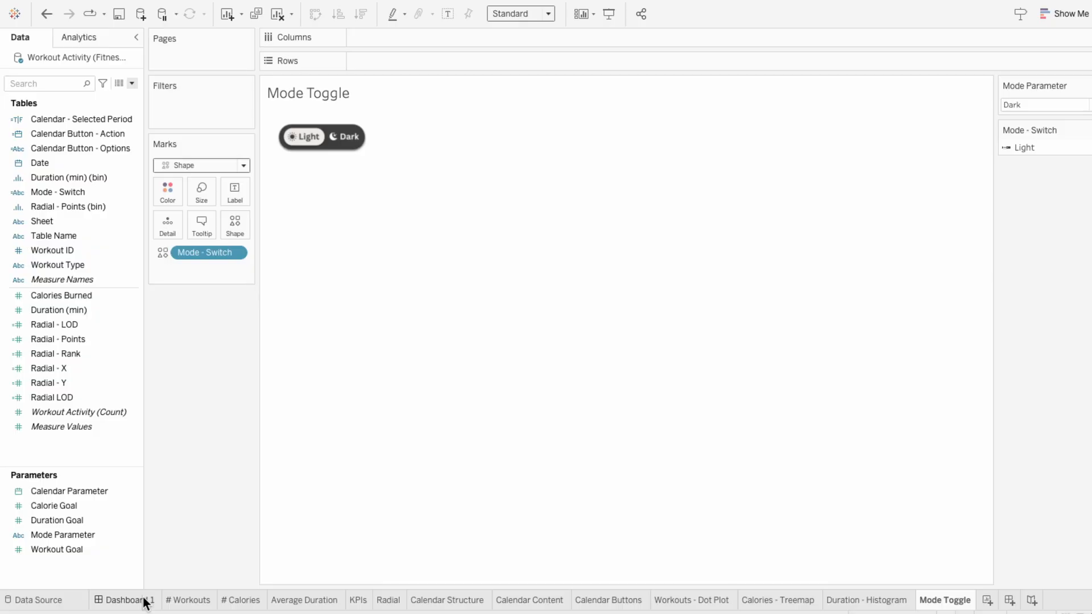
Step: Return to Dashboard 1 and make the Mode Toggle object slightly taller above the calendar
left_click(126, 600)
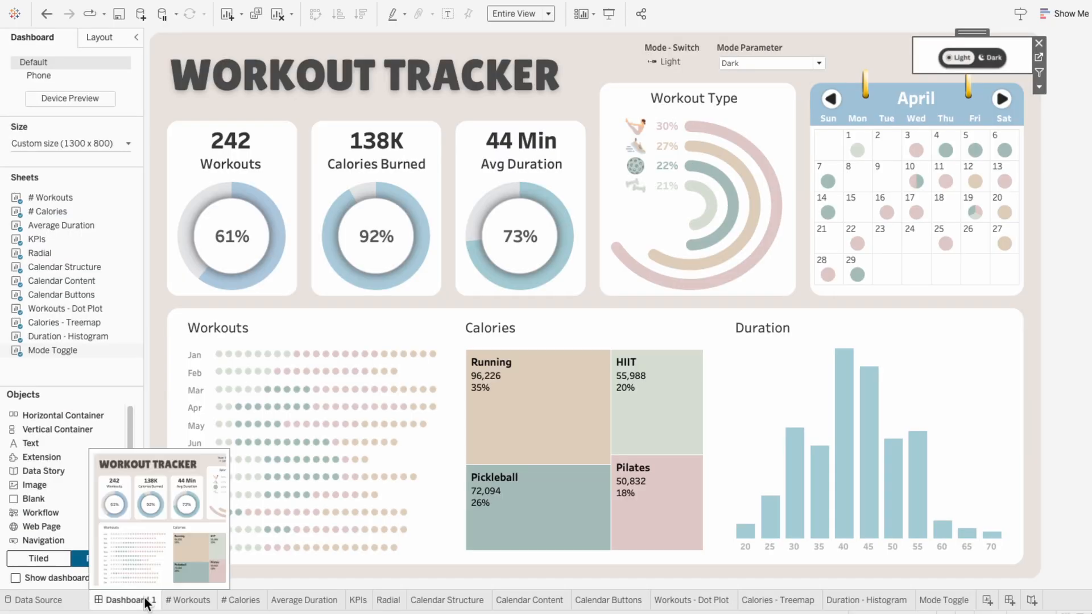
left_click_drag(969, 73, 969, 77)
left_click(969, 77)
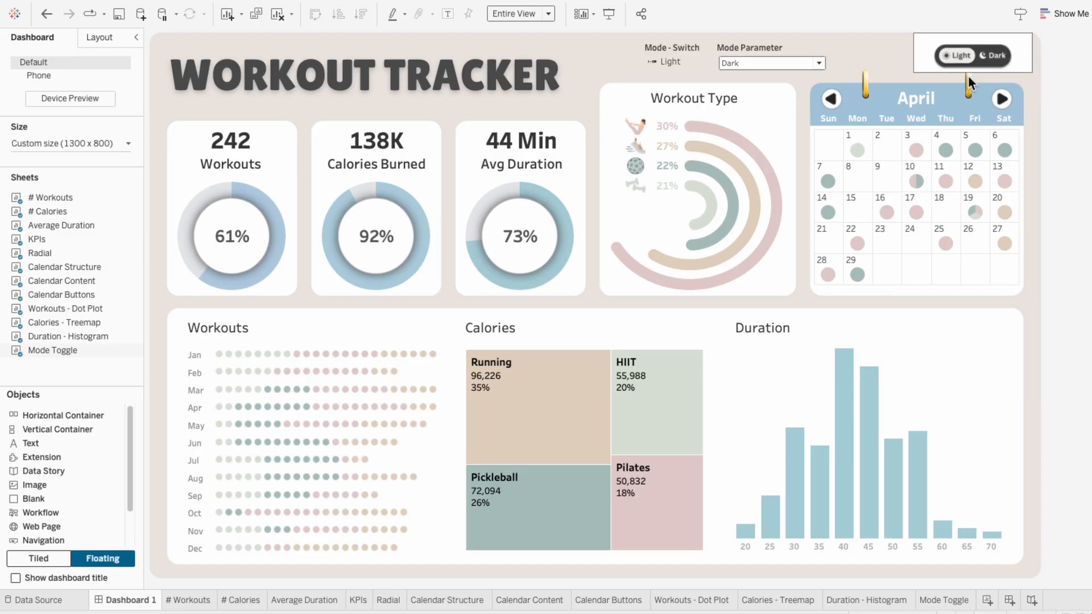
left_click(968, 75)
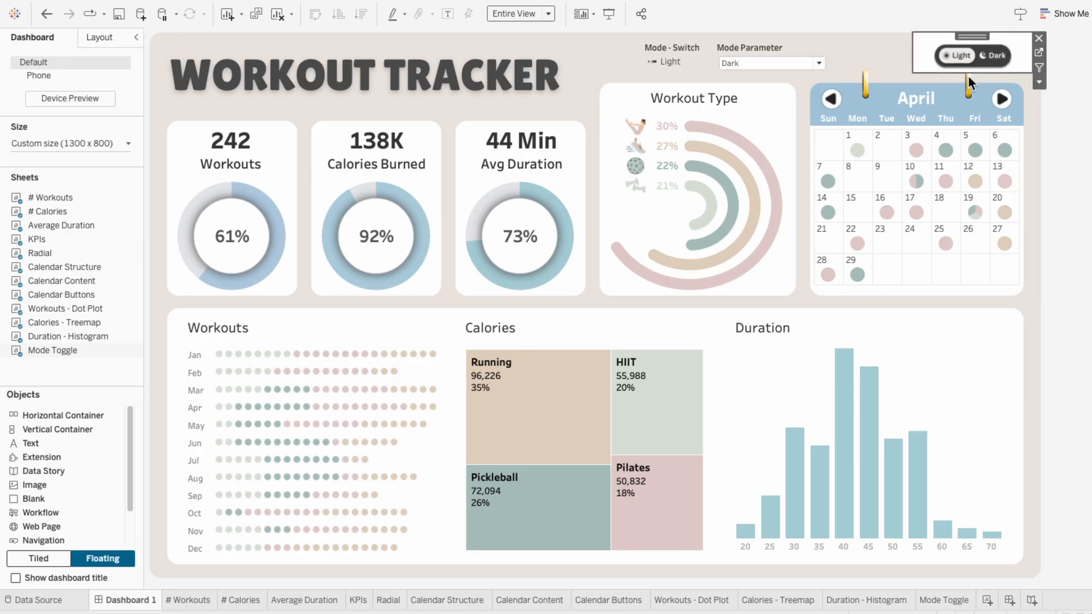
left_click(968, 75)
Step: Remove the Mode Toggle worksheet's shading so its background is transparent
right_click(930, 52)
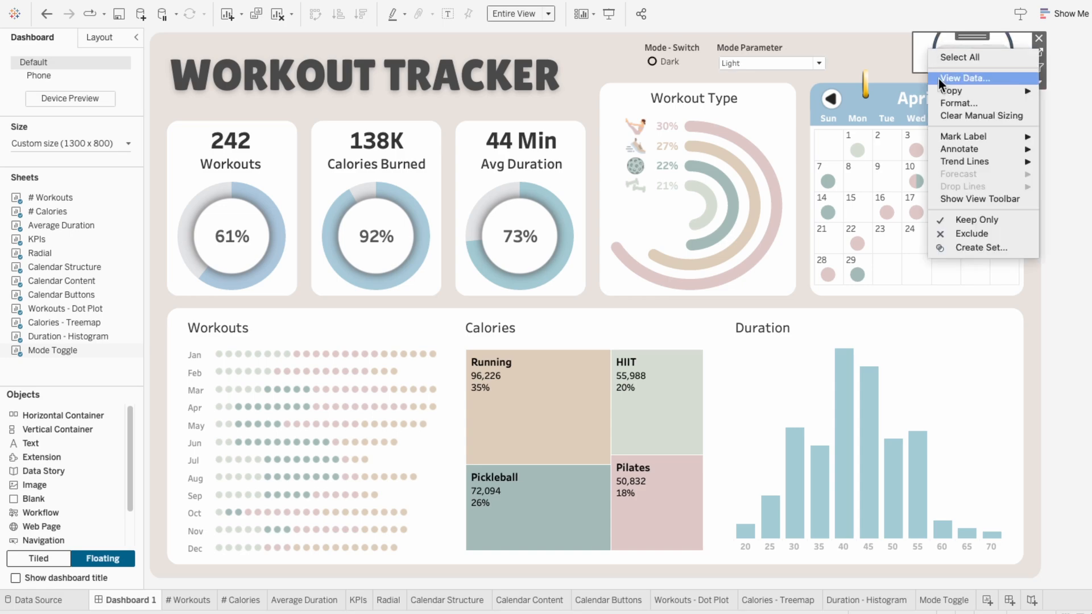
left_click(947, 103)
left_click(50, 61)
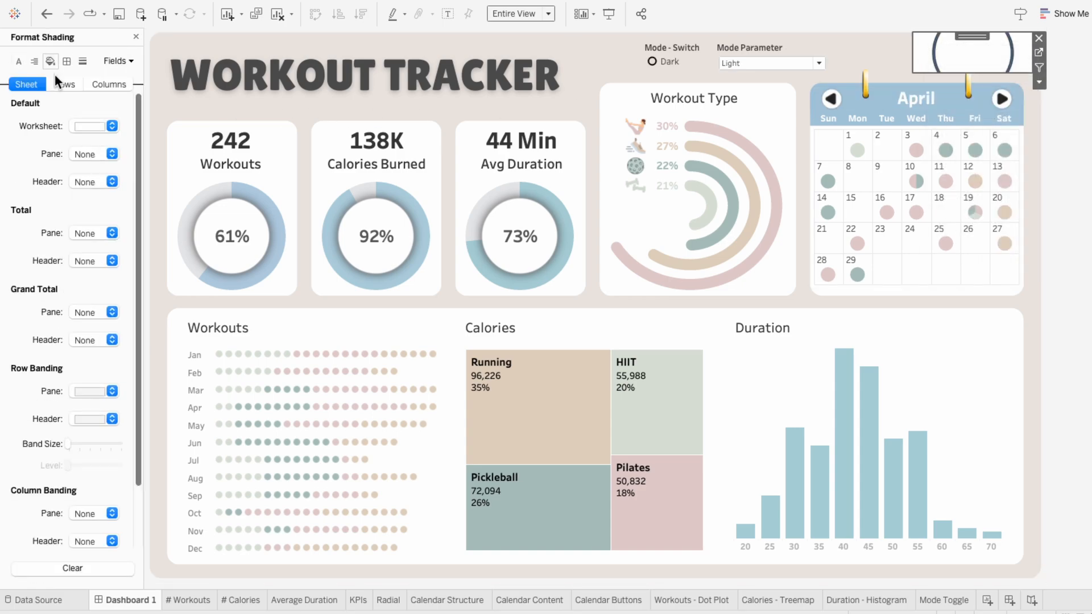
left_click(84, 125)
left_click(30, 137)
left_click(135, 35)
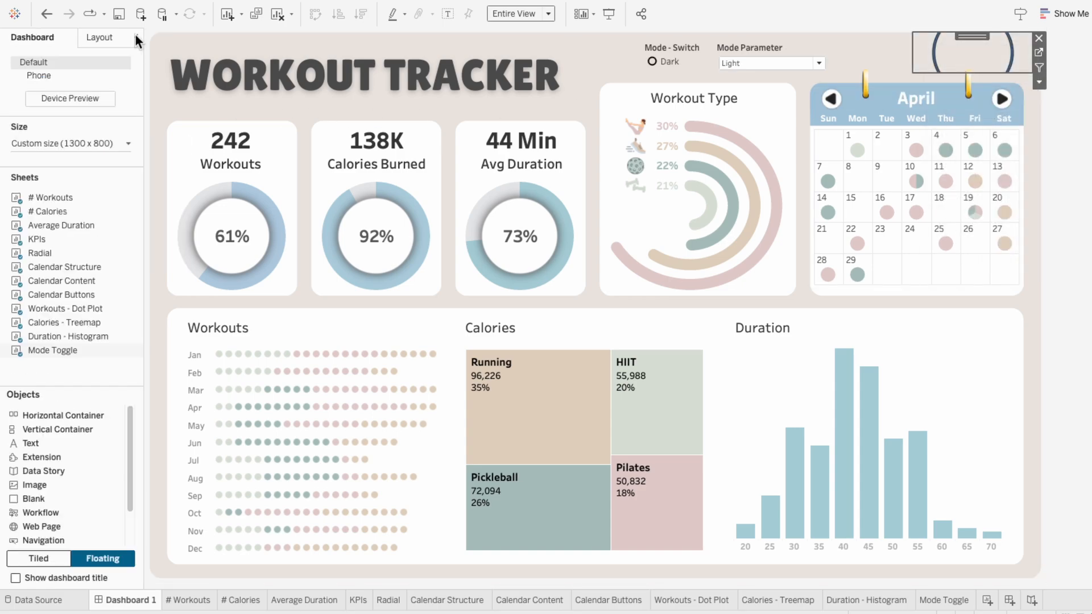
Step: Assign the toggle image with Dark highlighted from the Filter Images shape palette to the Dark value of Mode - Switch
left_click(695, 52)
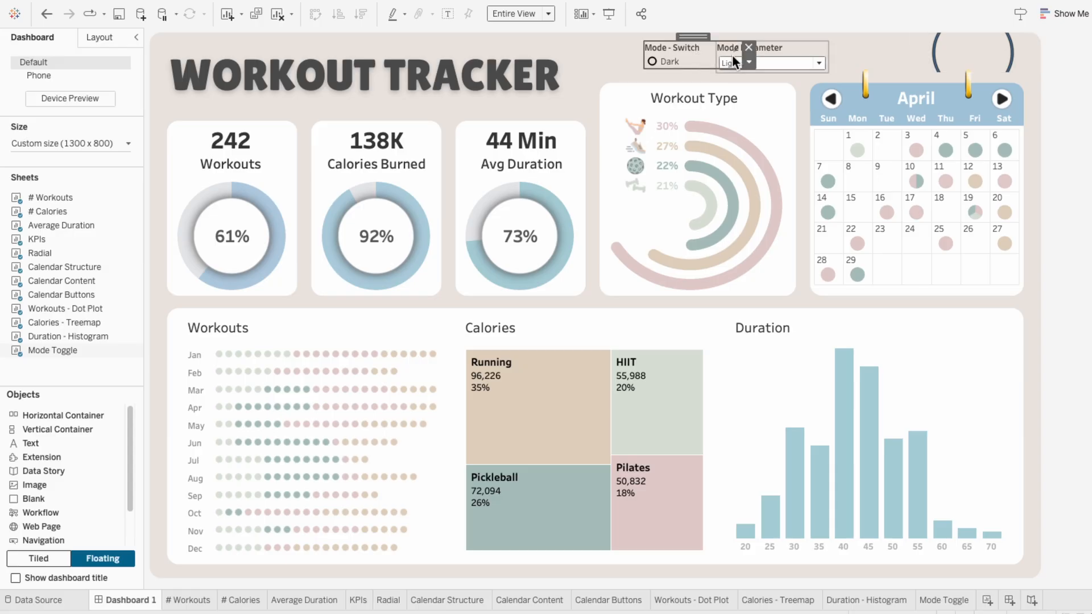
left_click(748, 64)
left_click(756, 74)
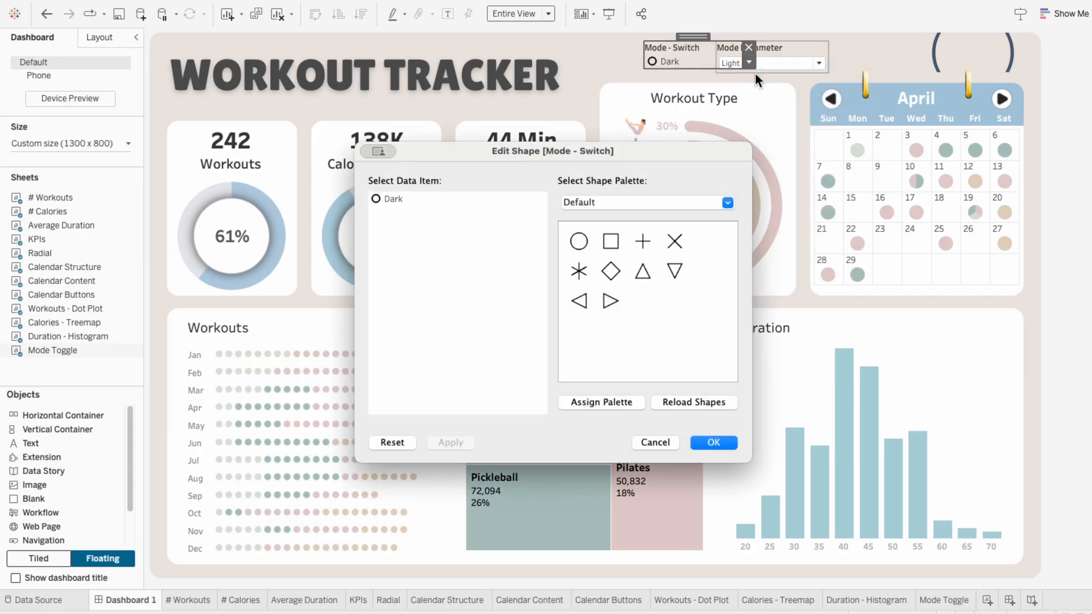
left_click(641, 199)
left_click(606, 284)
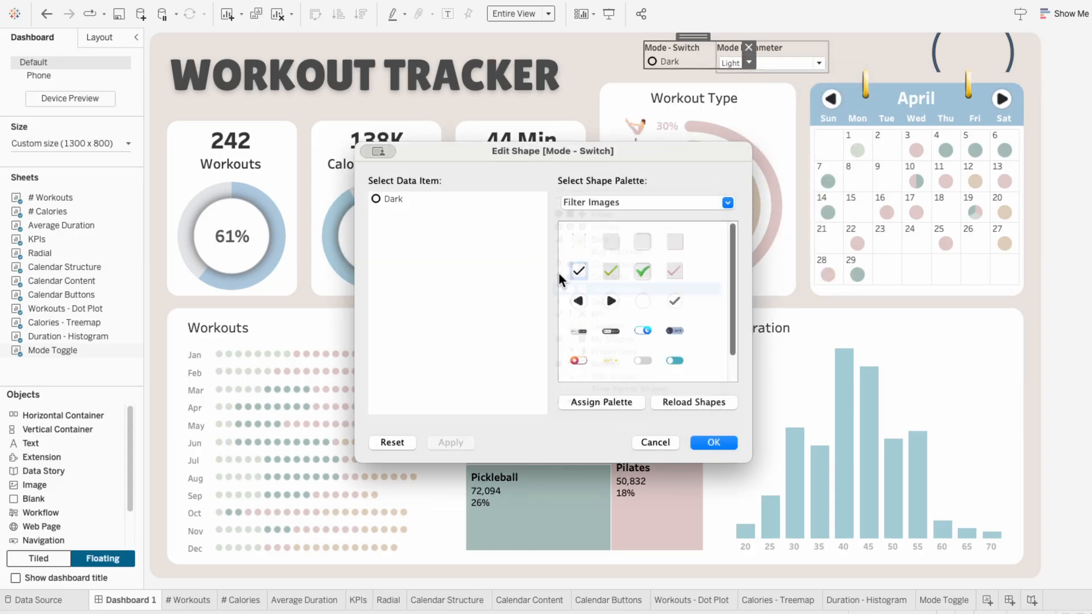
left_click(578, 329)
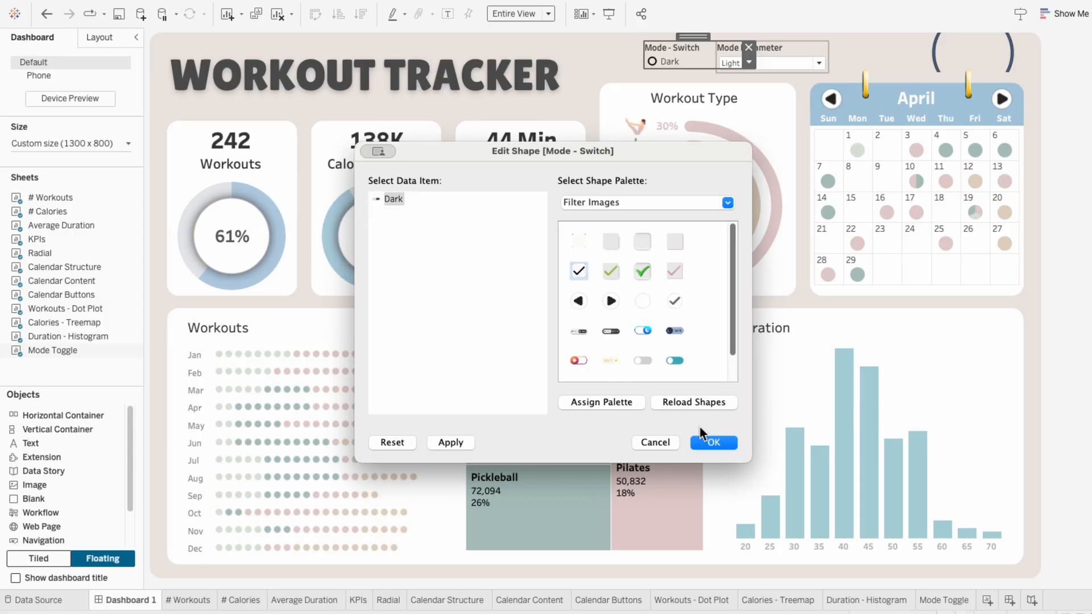
left_click(721, 442)
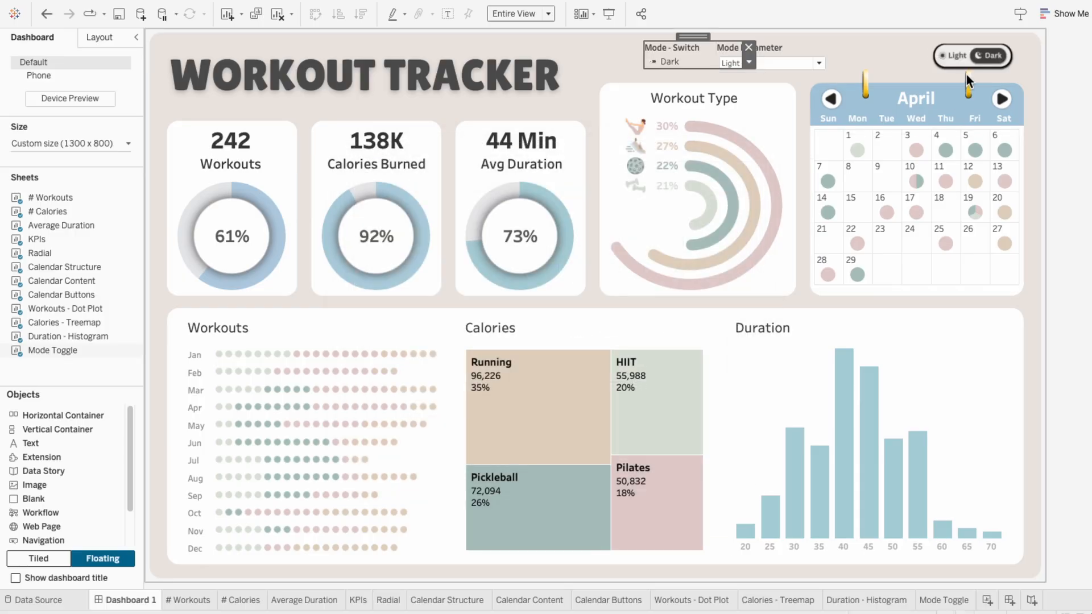
Step: Nudge the Mode Toggle object slightly up and to the right, towards the dashboard's upper-right corner
left_click(972, 55)
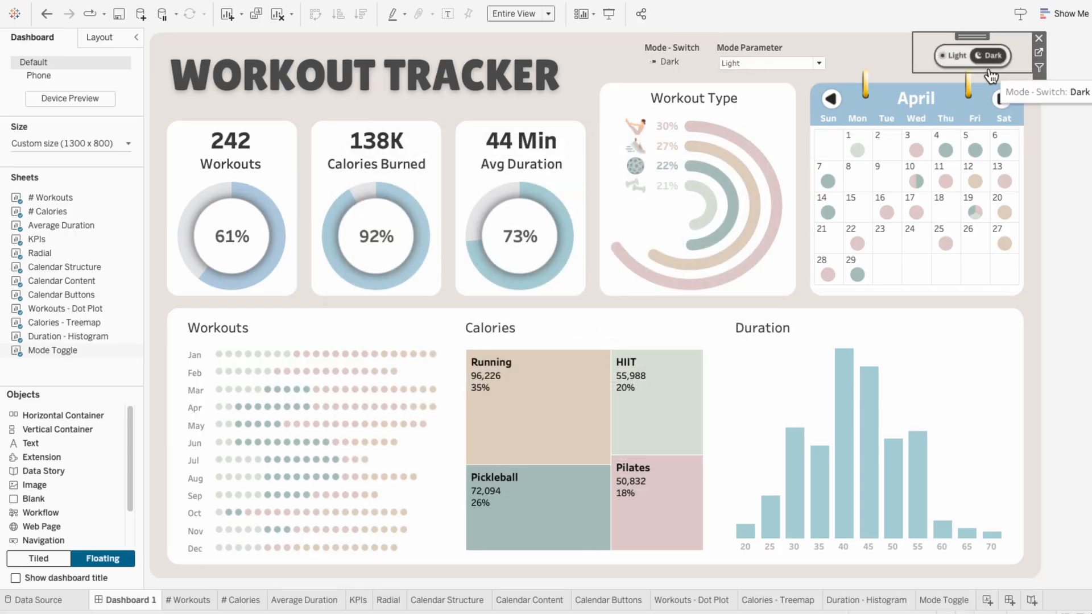
left_click_drag(990, 73, 990, 78)
key("shift+Up")
key("shift+Right")
key("shift+Right")
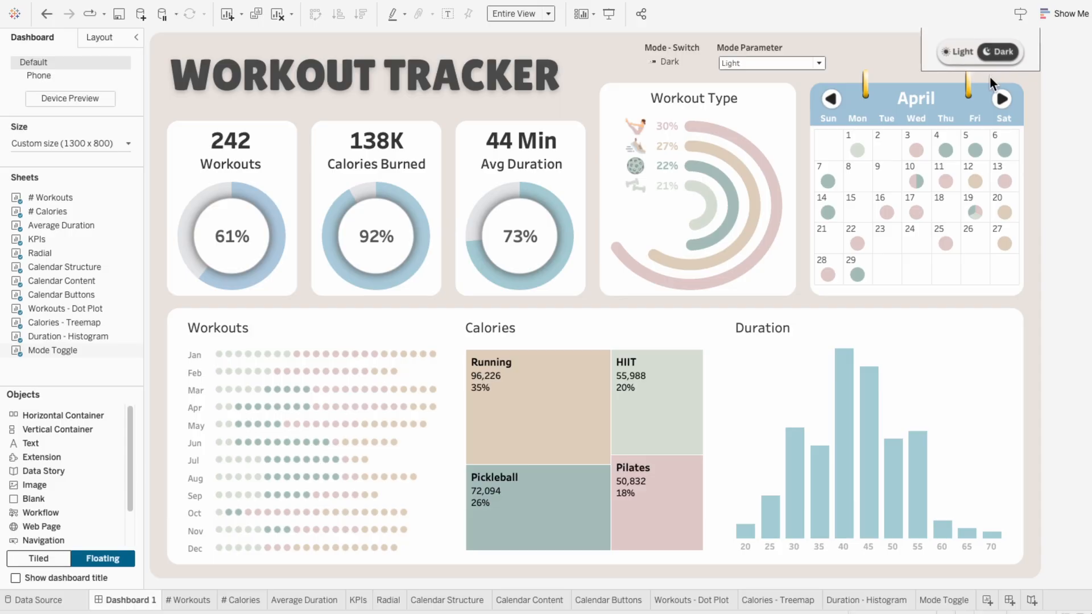
Step: Add a new worksheet after Mode Toggle and name it Background
left_click(1063, 159)
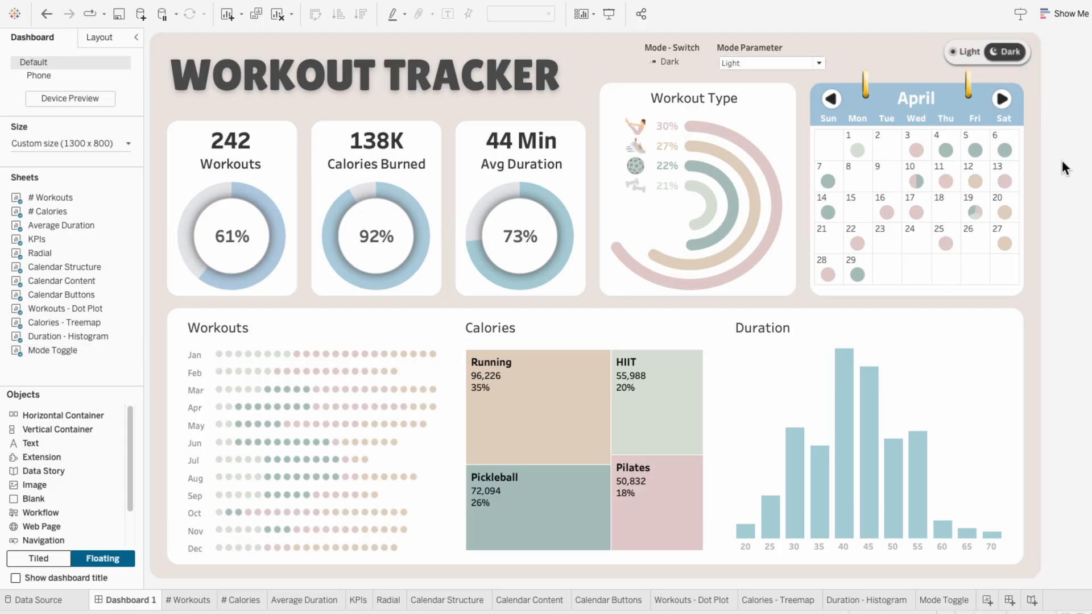
left_click(987, 601)
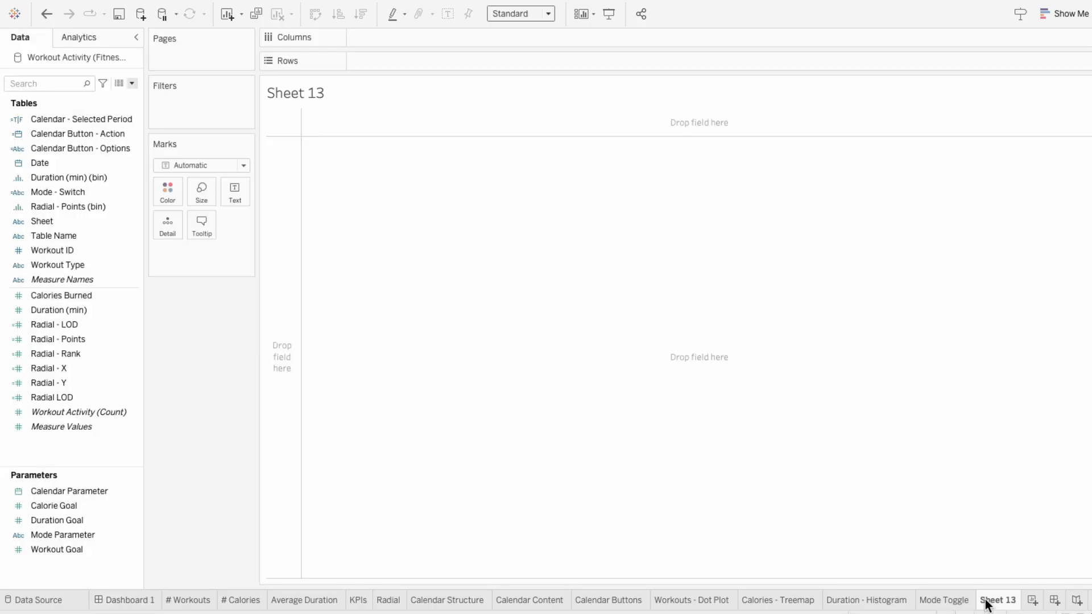
double_click(986, 600)
type("Background")
key("Return")
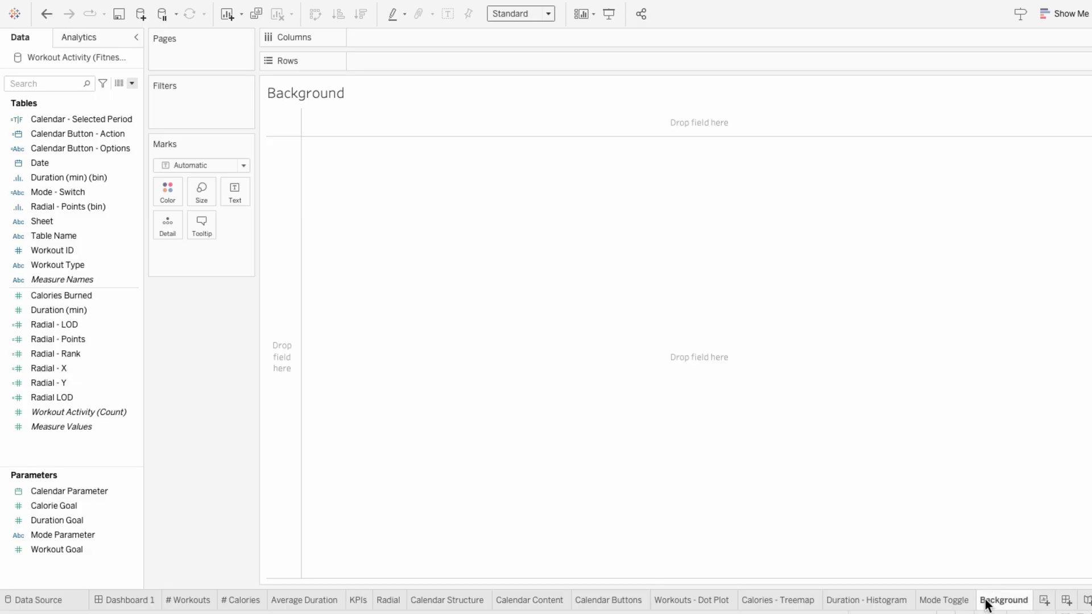
Step: Create a calculated field named X with the formula MIN(1)
left_click(131, 83)
left_click(124, 98)
type("X")
key("Tab")
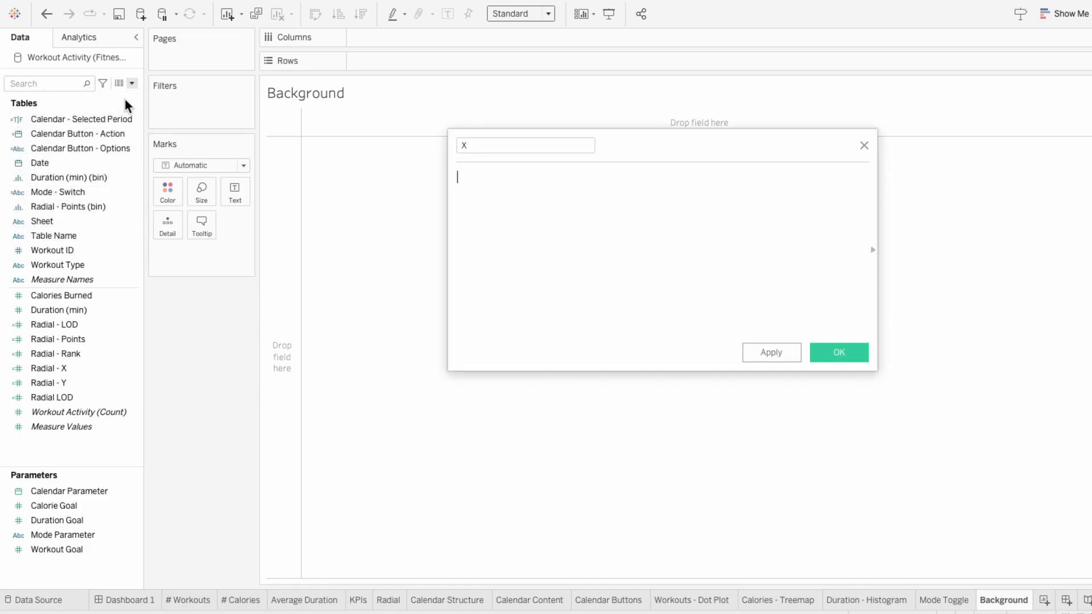
type("MIN(1)")
left_click(836, 354)
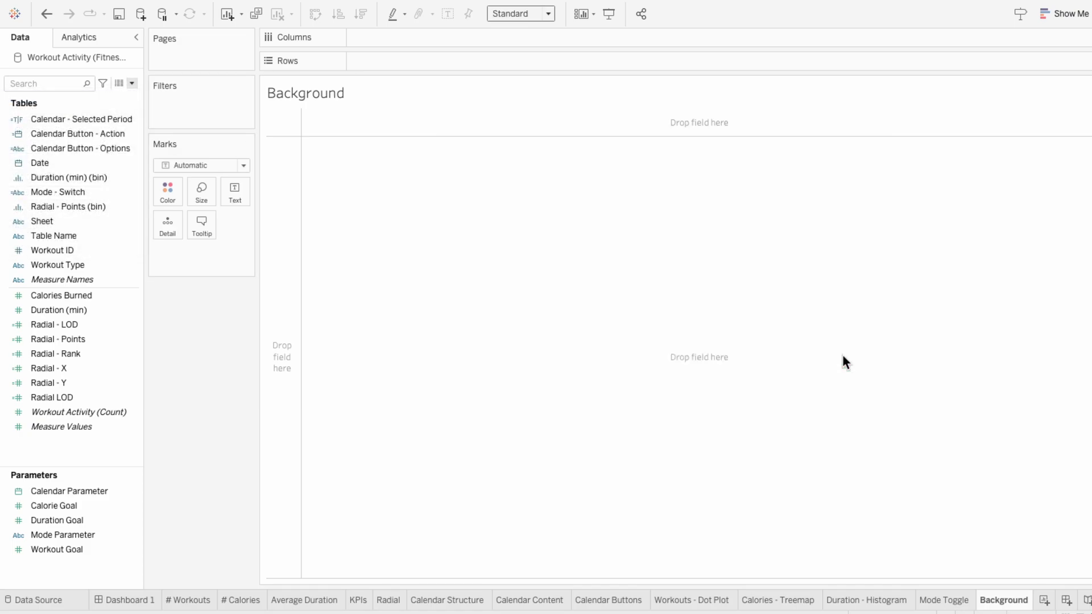
Step: Create a calculated field named Y with the formula MIN(1), and place X on Columns and Y on Rows
left_click(131, 83)
left_click(127, 94)
type("Y")
key("Tab")
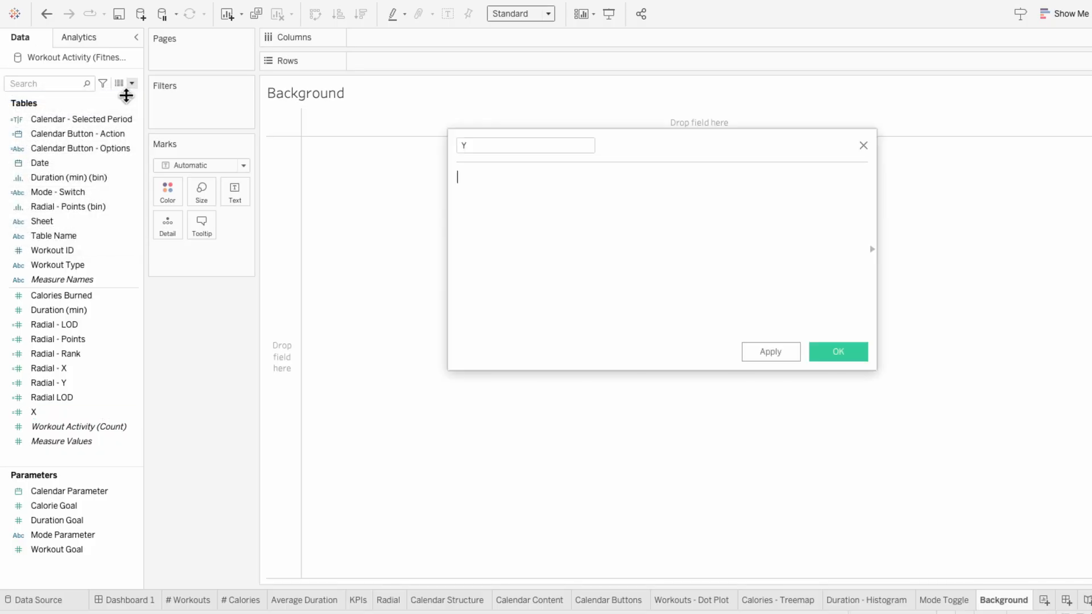
type("MIN(1)")
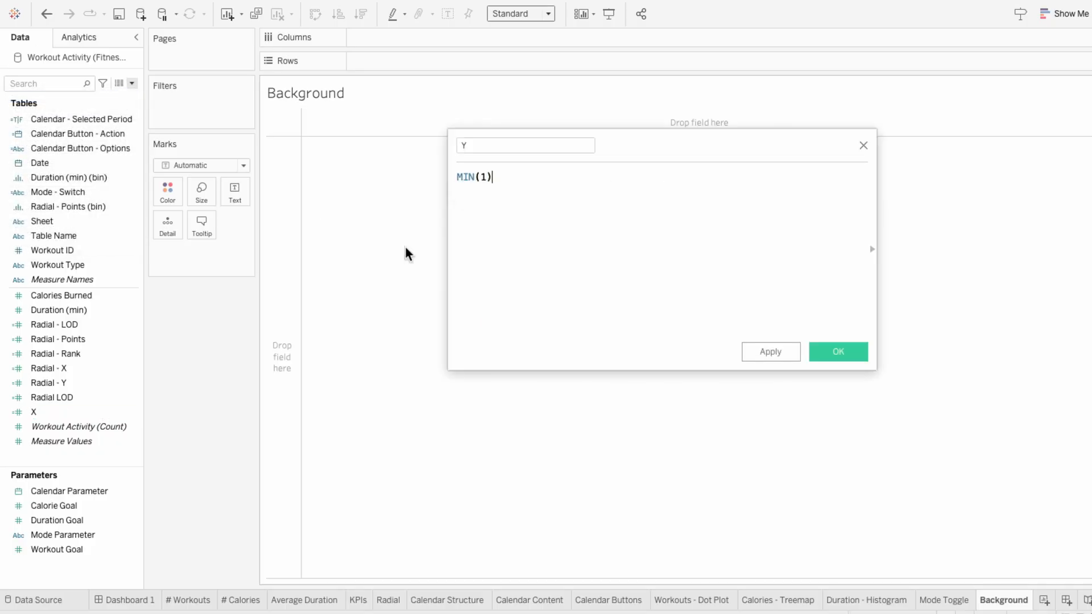
left_click(838, 351)
left_click_drag(83, 412, 359, 60)
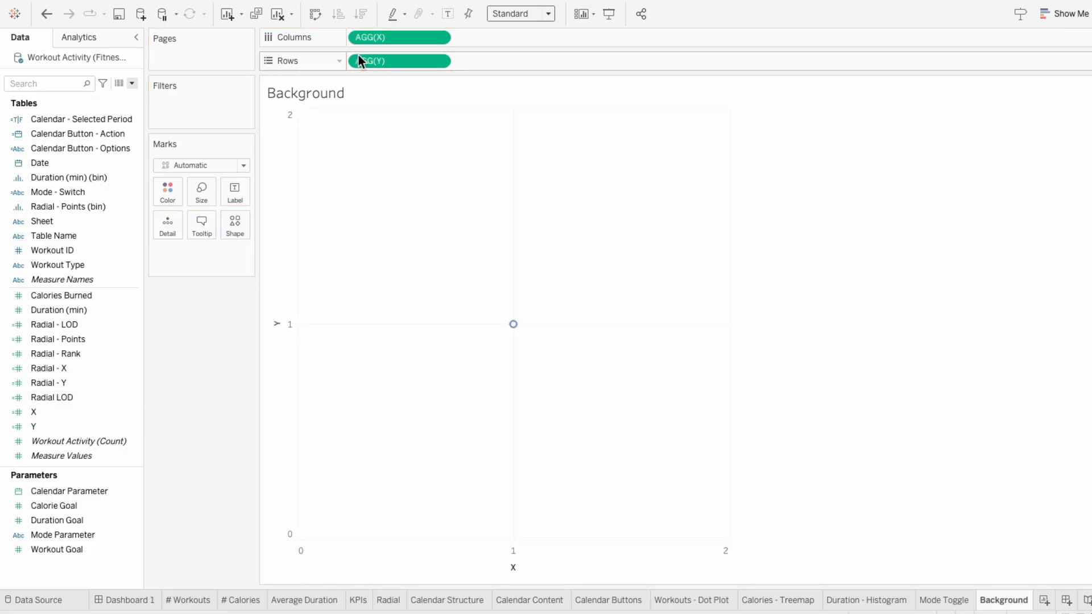
Step: Add Workout Dashboard - Dark Mode.png as a background image for Workout Activity, with X Right and Y Top set to 2
left_click(357, 6)
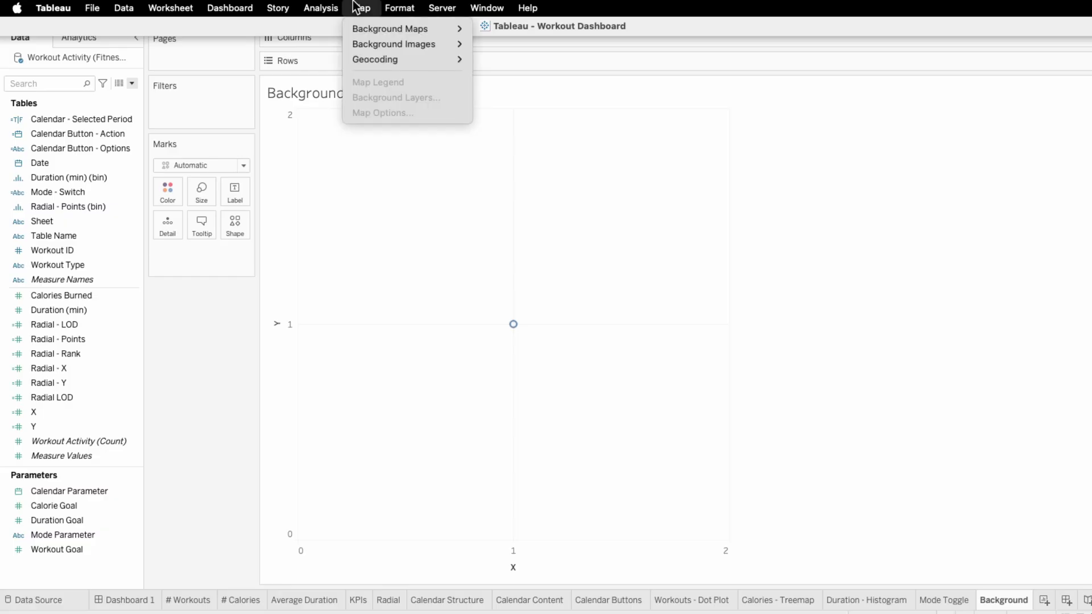
mouse_move(361, 42)
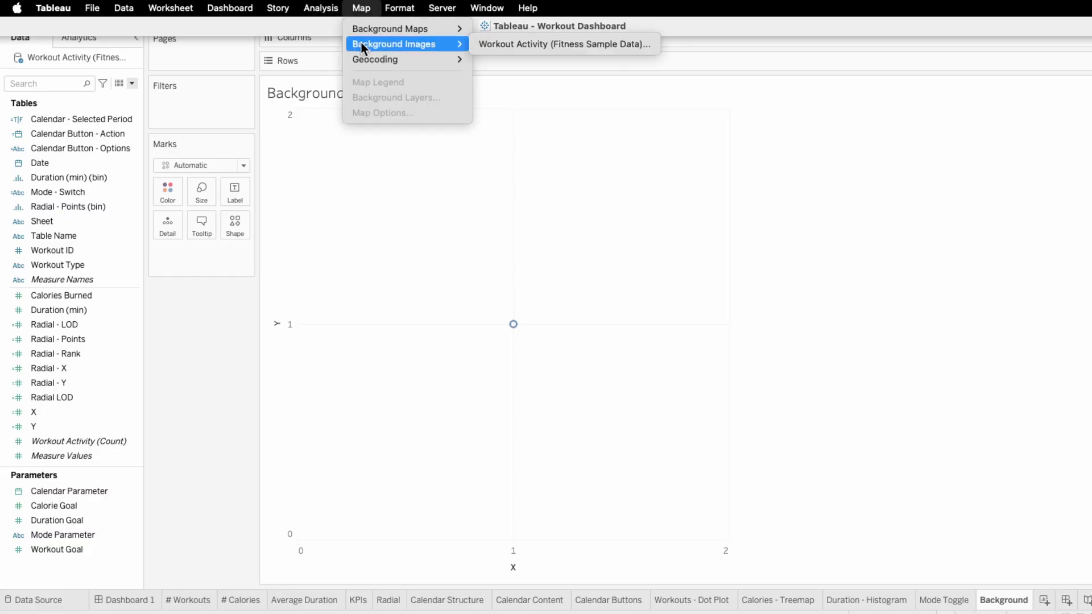
left_click(530, 43)
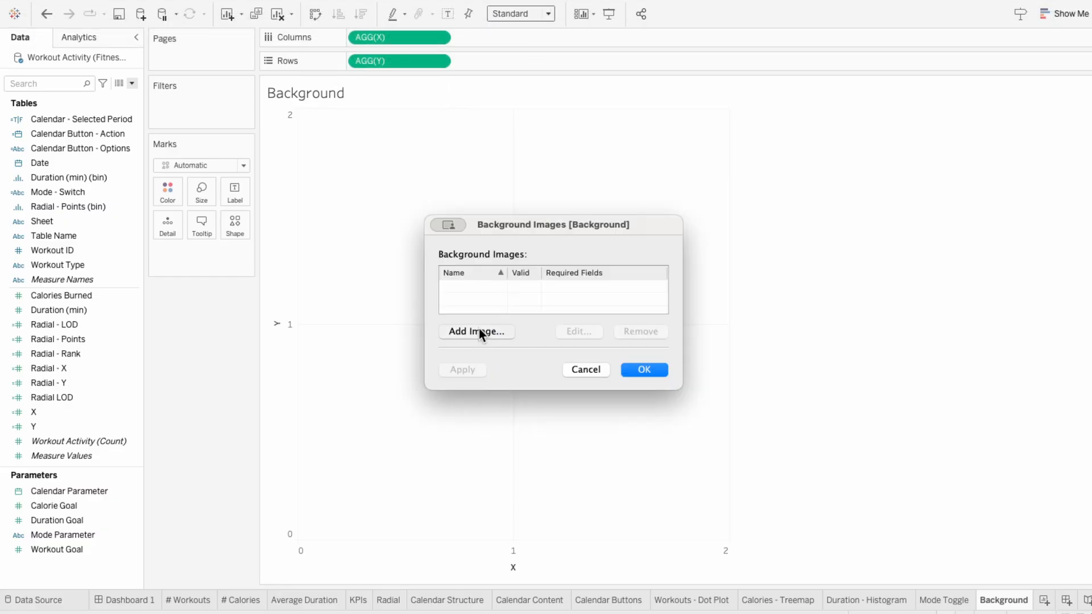
left_click(479, 333)
left_click(699, 223)
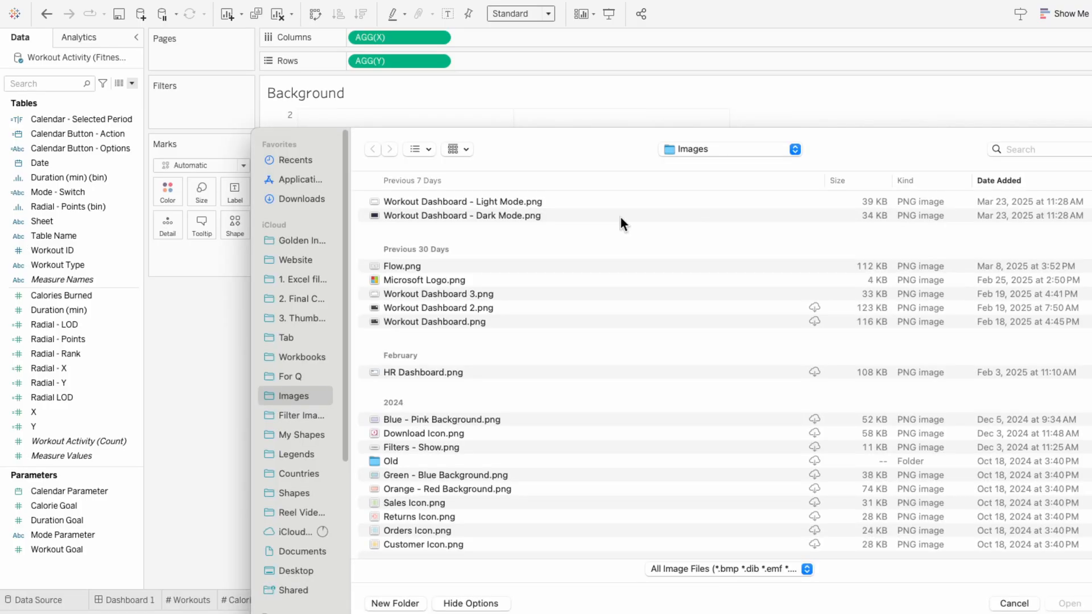
double_click(620, 217)
left_click(470, 305)
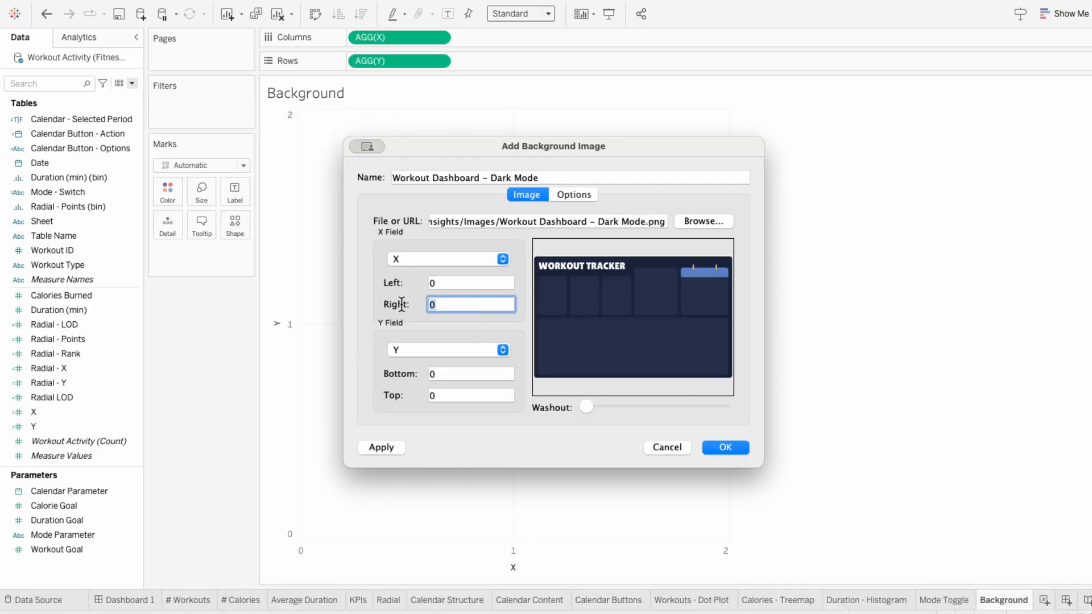
type("2")
left_click(471, 397)
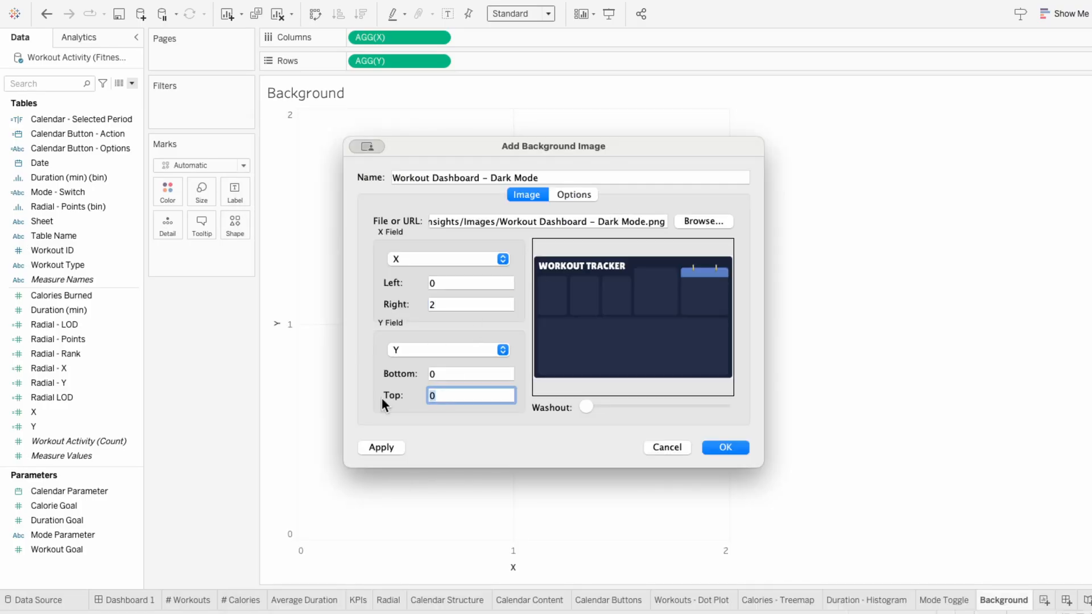
type("2")
Step: Show the dark background image only when Mode - Switch is Dark, and add Mode - Switch to the marks as detail
left_click(569, 197)
left_click(408, 394)
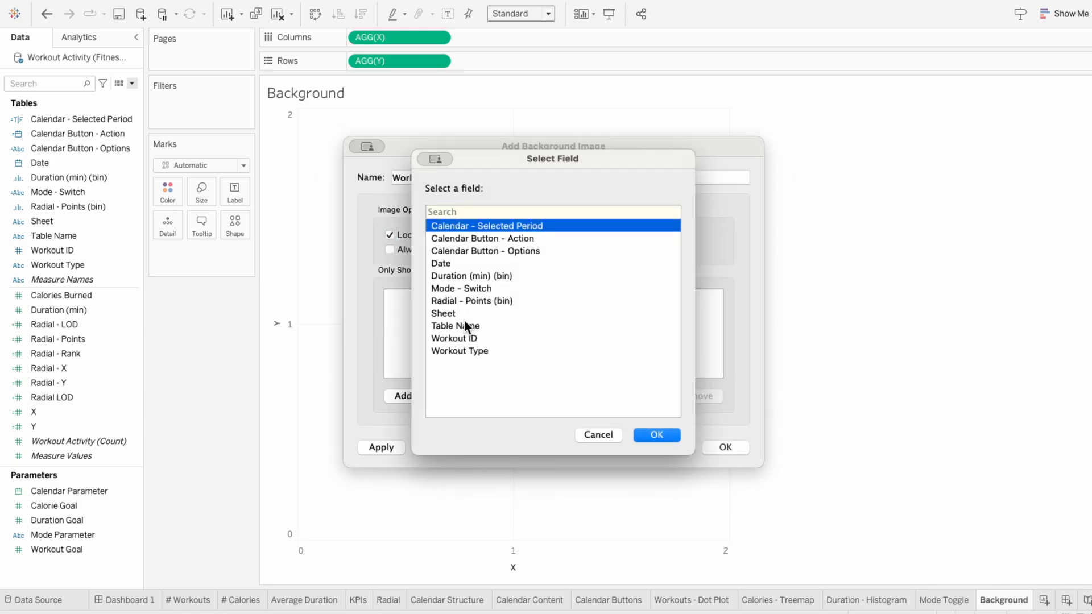
left_click(476, 288)
left_click(654, 436)
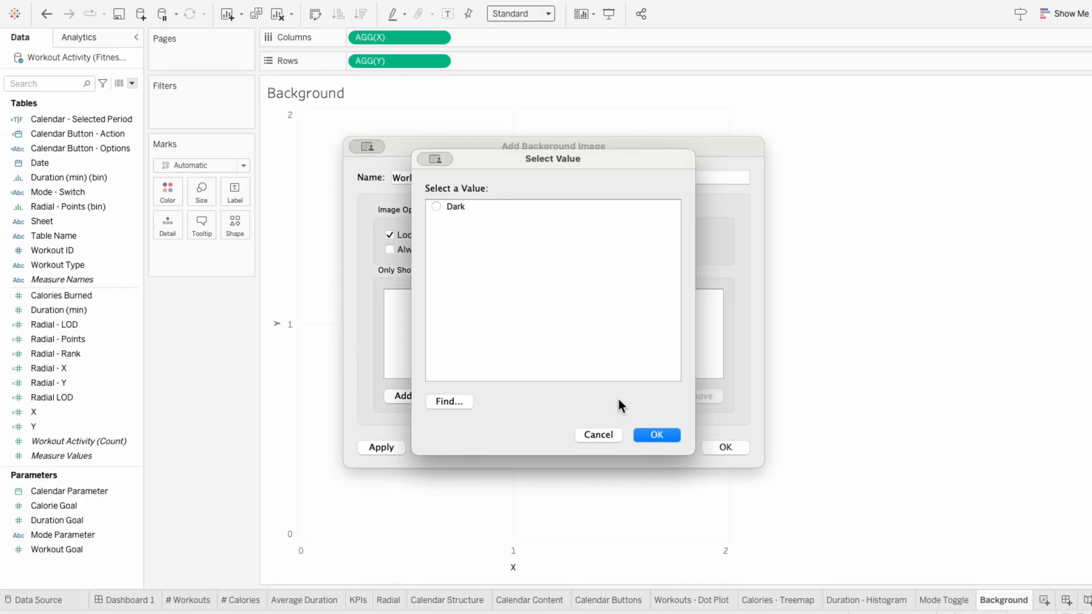
left_click(654, 436)
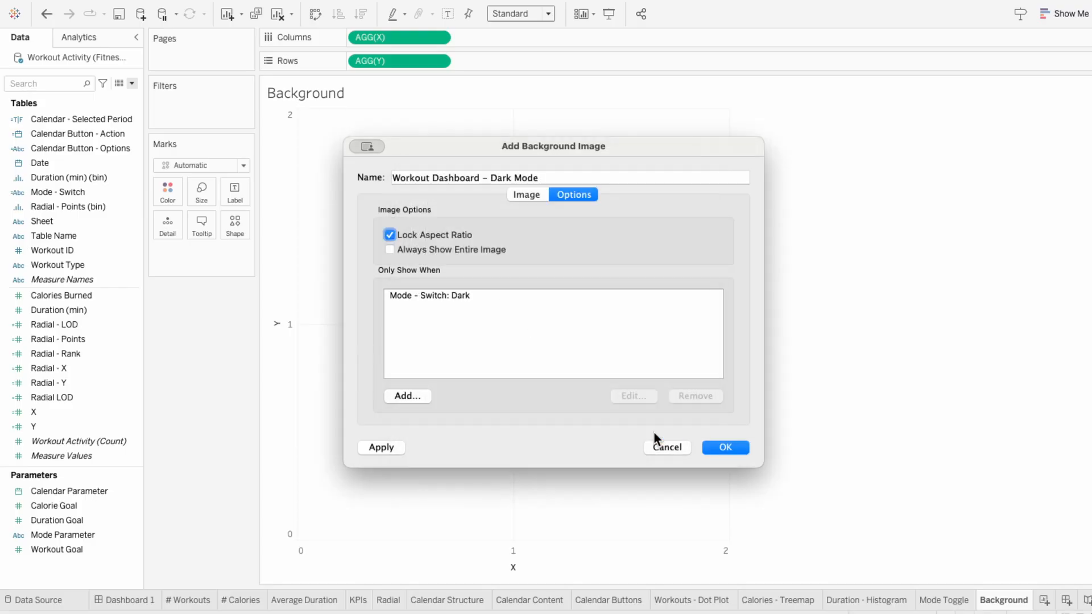
left_click(726, 447)
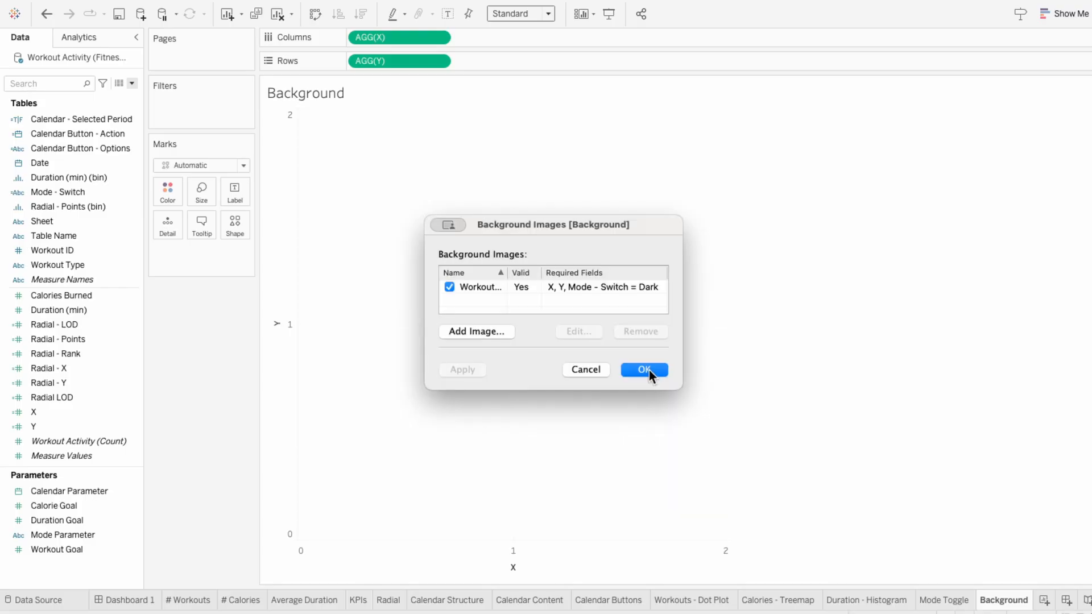
left_click(650, 371)
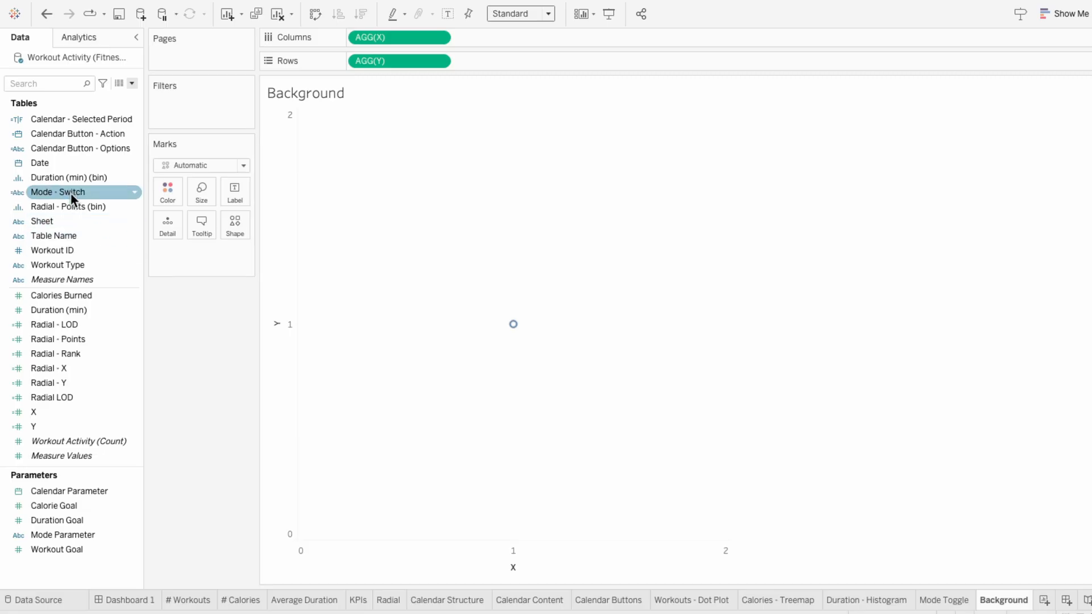
left_click_drag(71, 193, 199, 254)
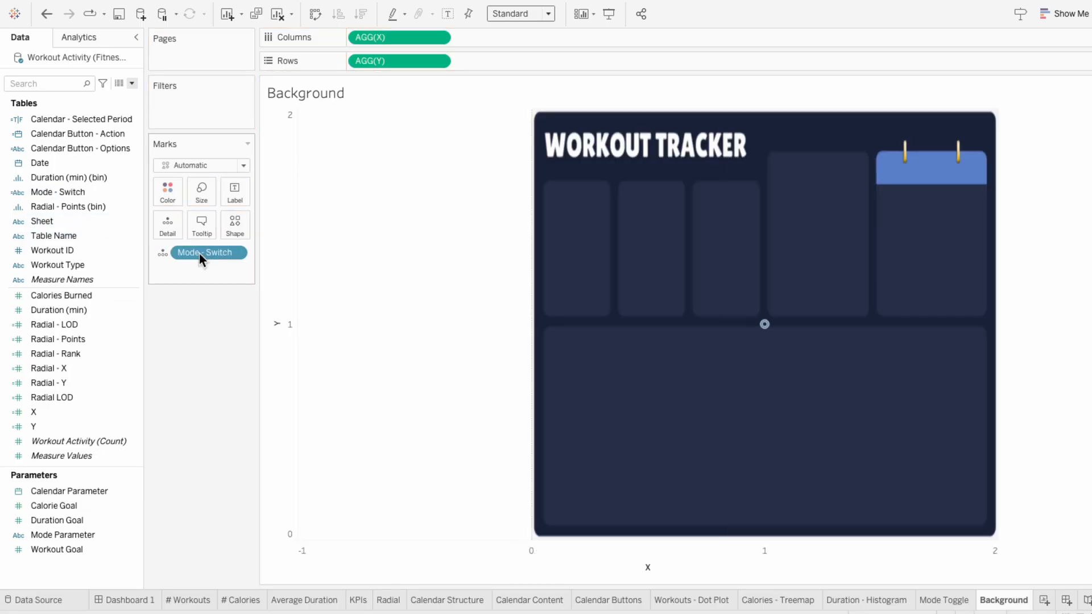
Step: Fix both the Y and X axes to a custom range from 0 to 2
right_click(289, 239)
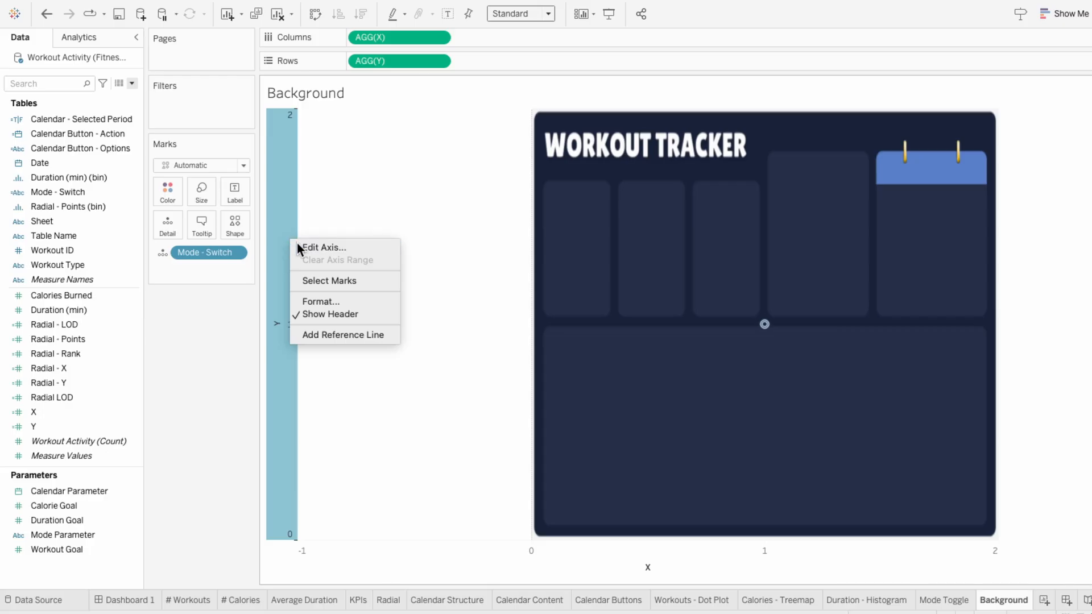
left_click(297, 246)
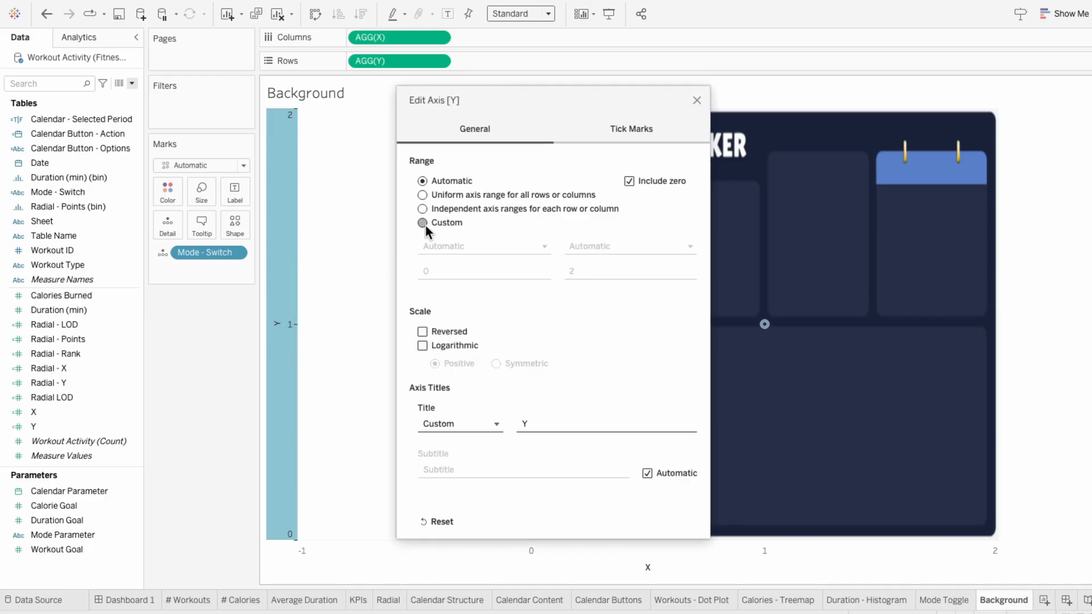
left_click(424, 225)
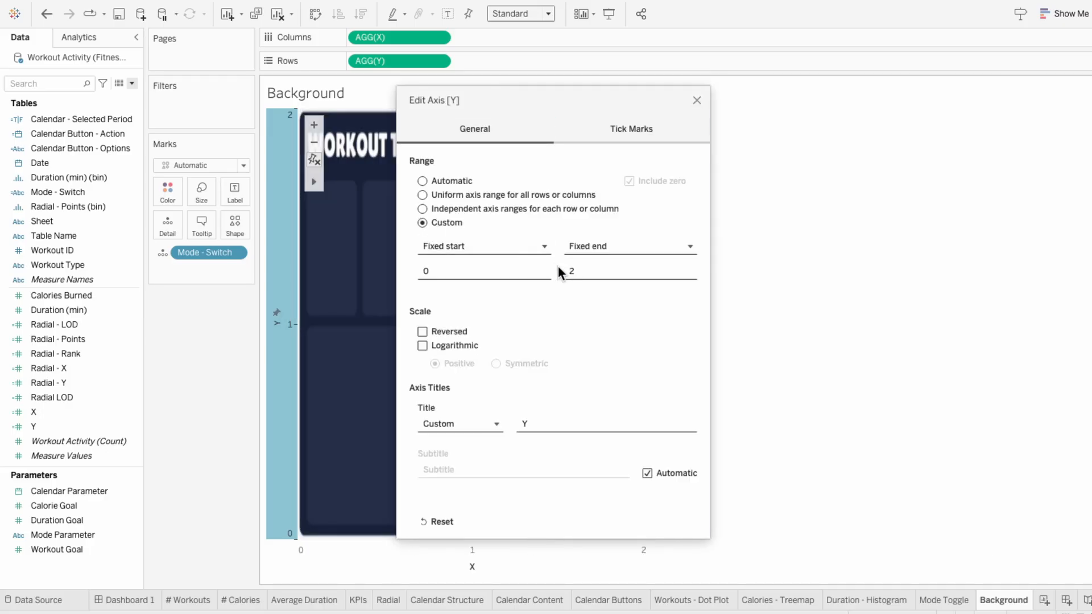
left_click(697, 100)
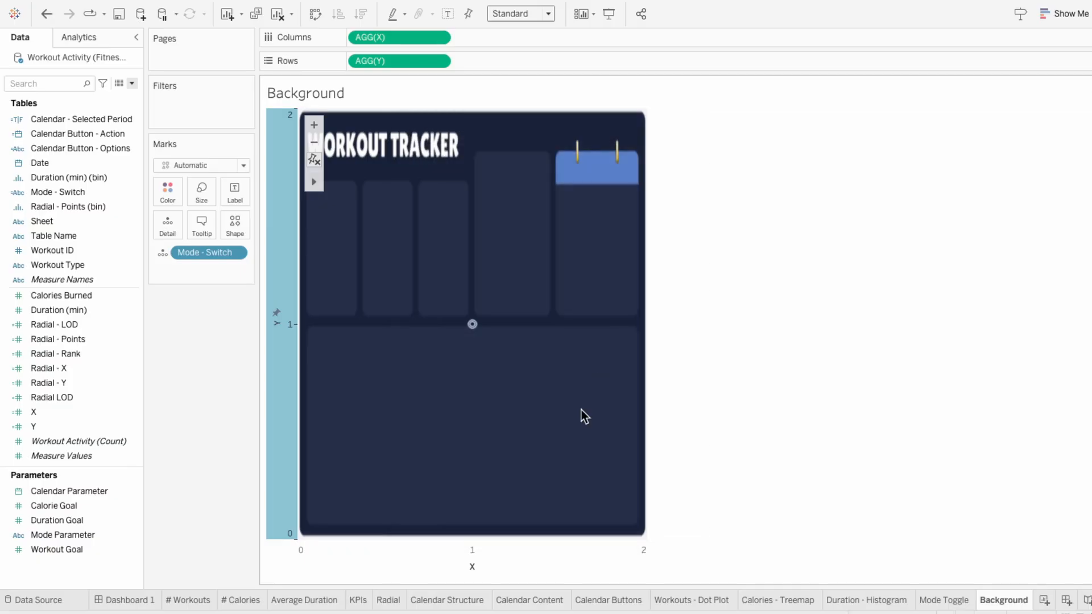
right_click(530, 548)
left_click(558, 451)
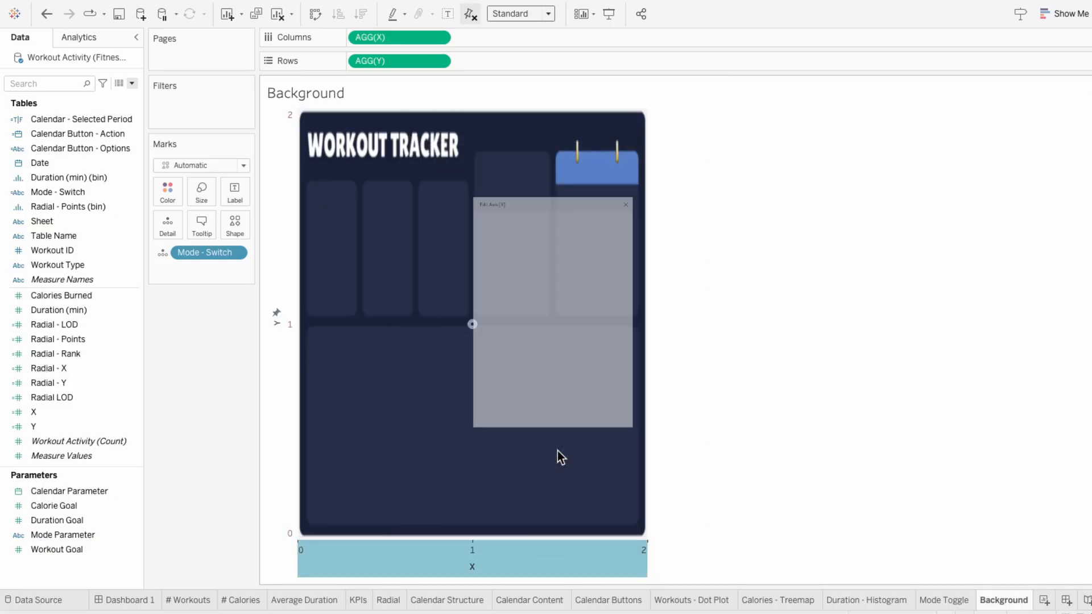
left_click(452, 223)
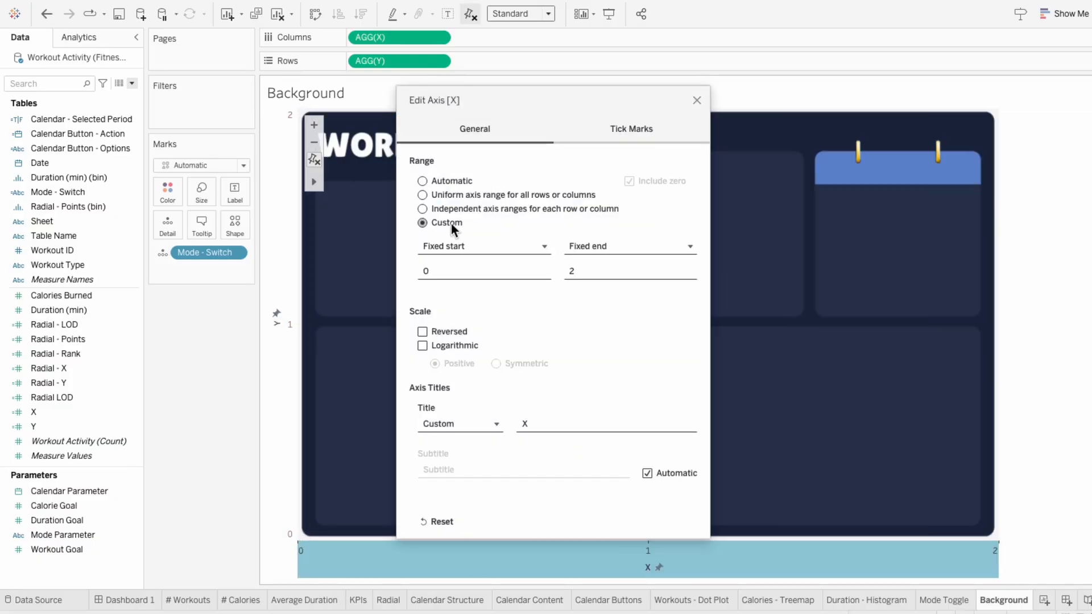
left_click(697, 102)
Step: Hide the X and Y axis headers on the Background sheet
right_click(661, 561)
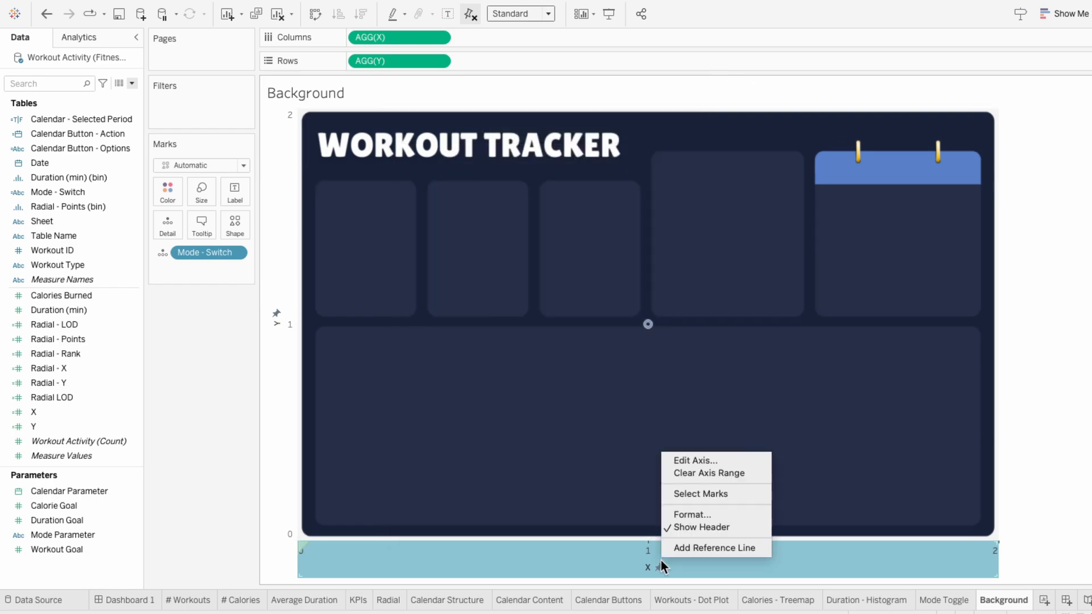
left_click(680, 527)
right_click(289, 381)
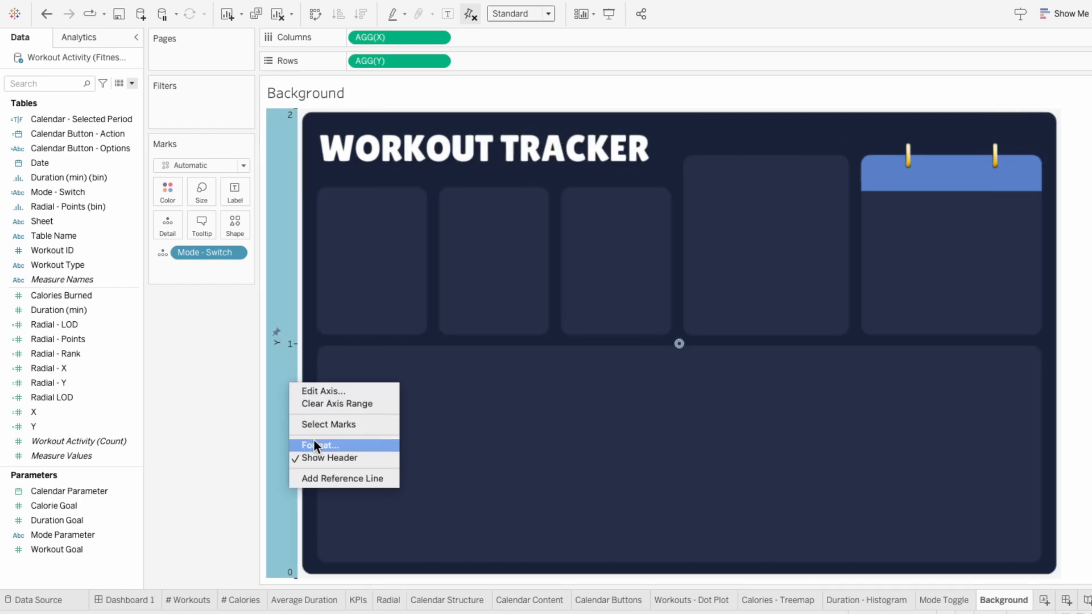
left_click(316, 457)
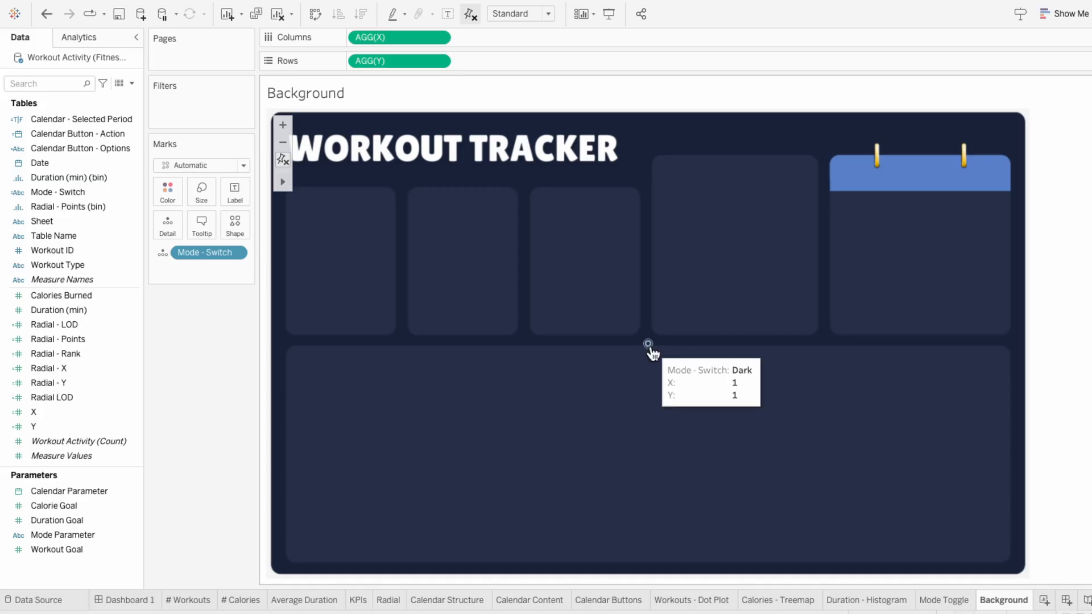
Step: Set the mark color's opacity to 0% on the Background sheet
left_click(168, 190)
left_click_drag(200, 355, 162, 361)
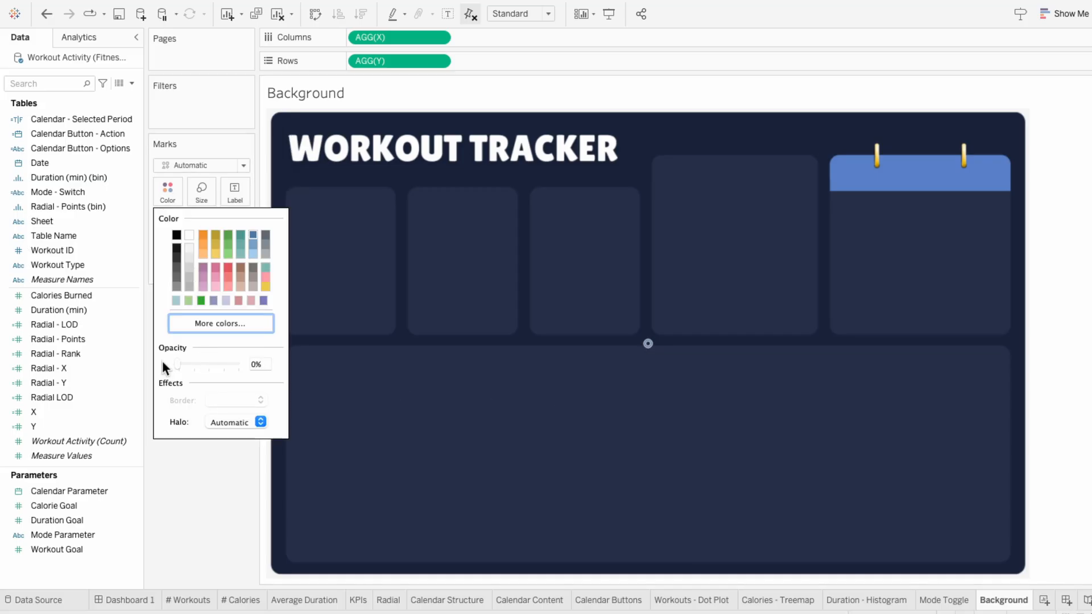
left_click(206, 442)
Step: Show the Mode Parameter control on the Background sheet and set it to Dark
right_click(111, 534)
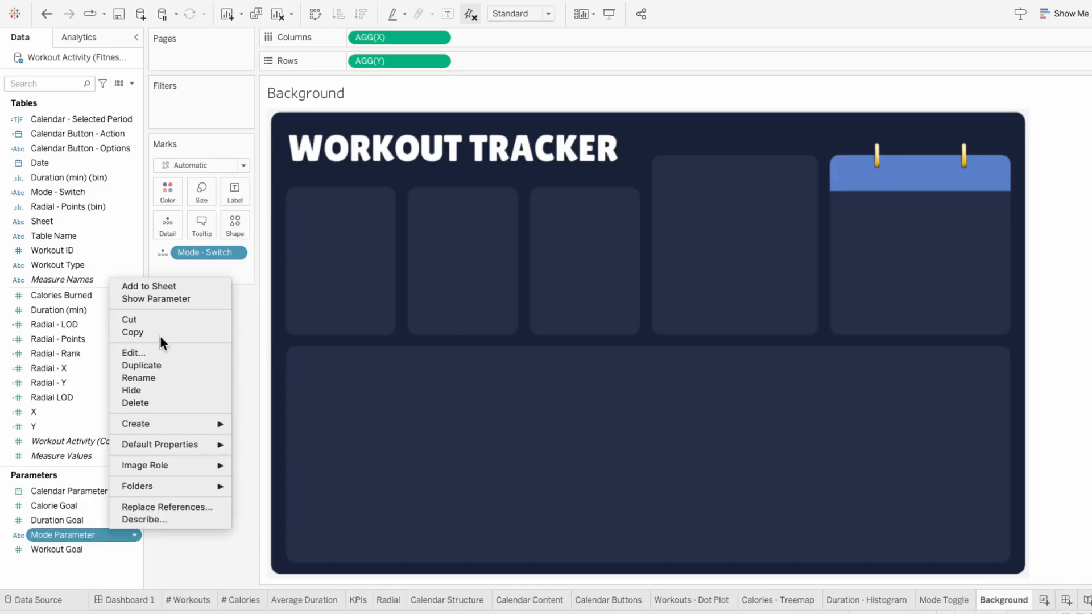
left_click(155, 297)
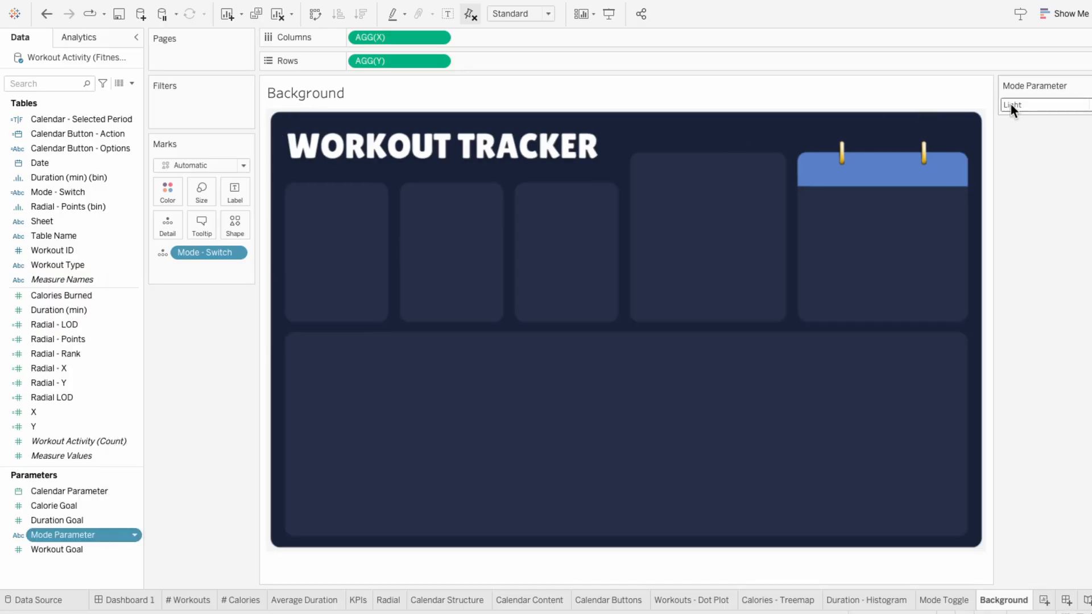
left_click(1011, 104)
left_click(1013, 130)
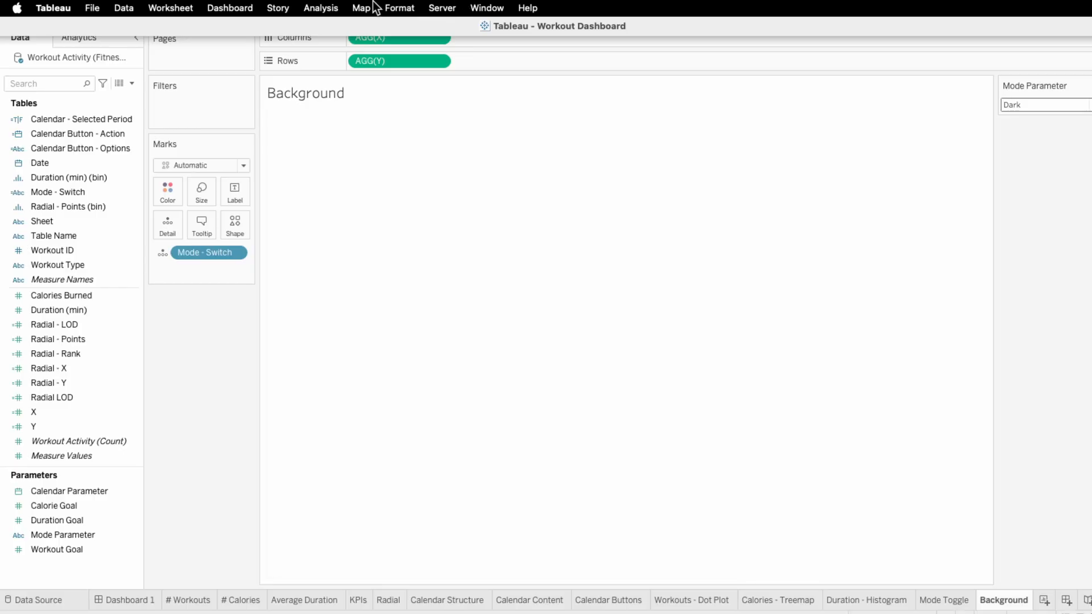
Step: Add the image file Workout Dashboard - Light Mode.png as a background image on the Background sheet
left_click(367, 8)
mouse_move(370, 43)
left_click(499, 43)
left_click(503, 333)
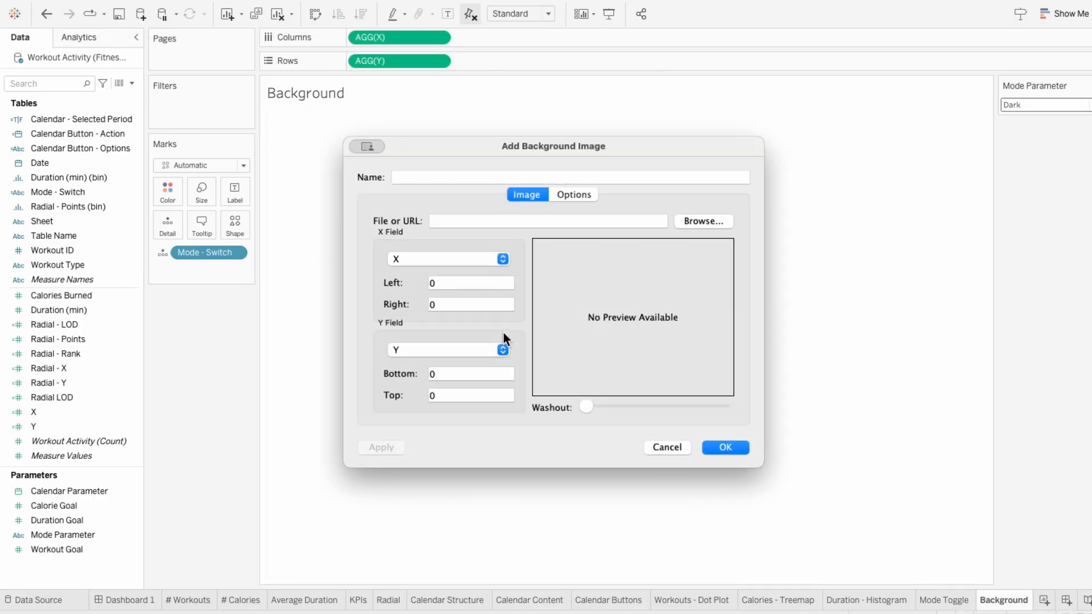
left_click(704, 218)
double_click(624, 203)
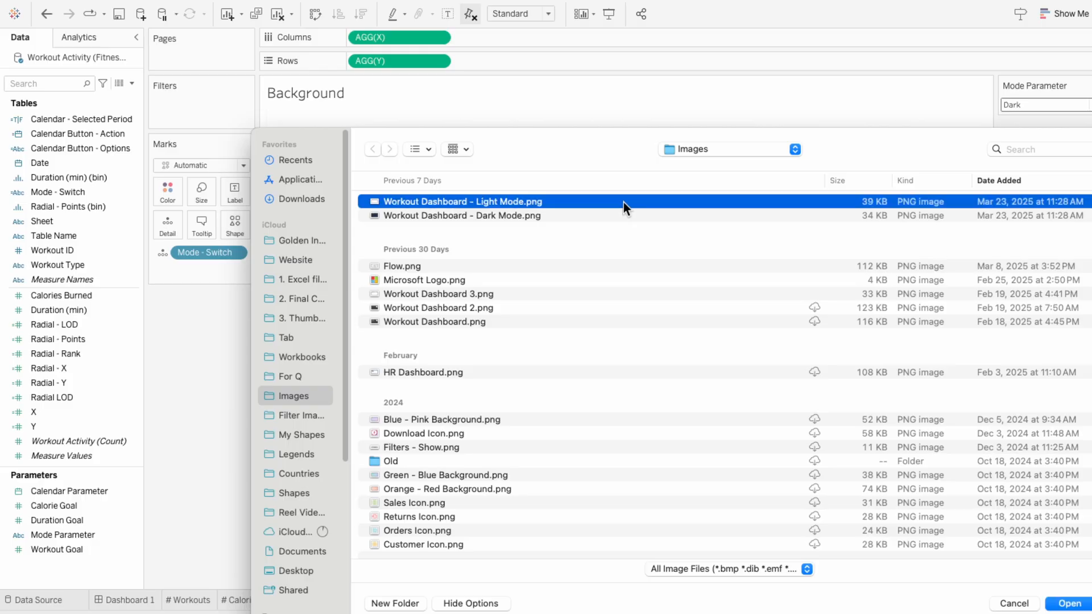
Step: Set the light background image's X Right value to 2 and its Y Top value to 2
left_click_drag(445, 307, 419, 311)
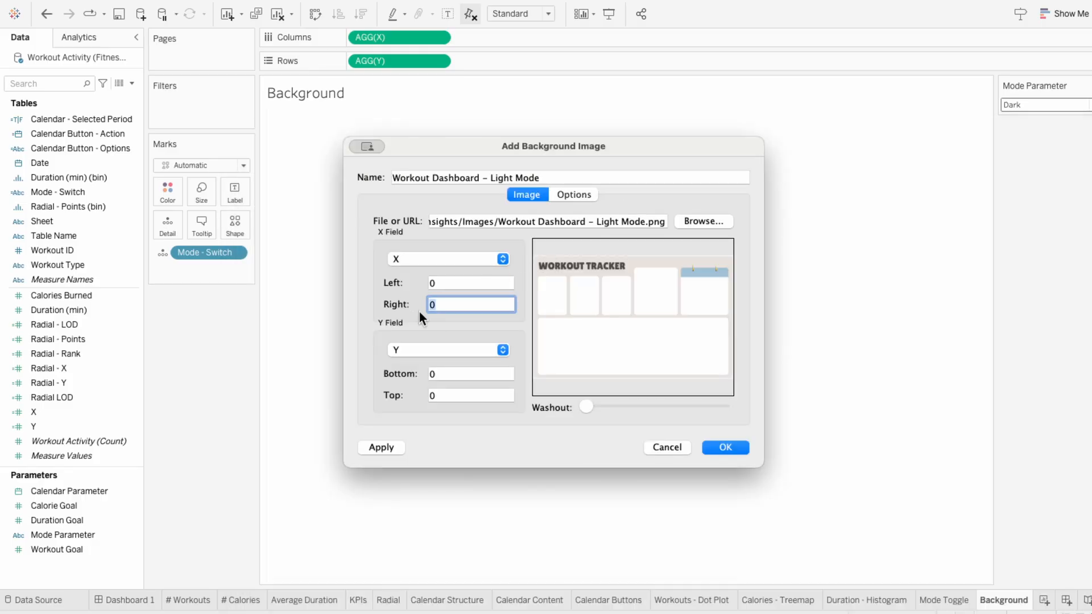
type("2")
left_click_drag(448, 395, 408, 393)
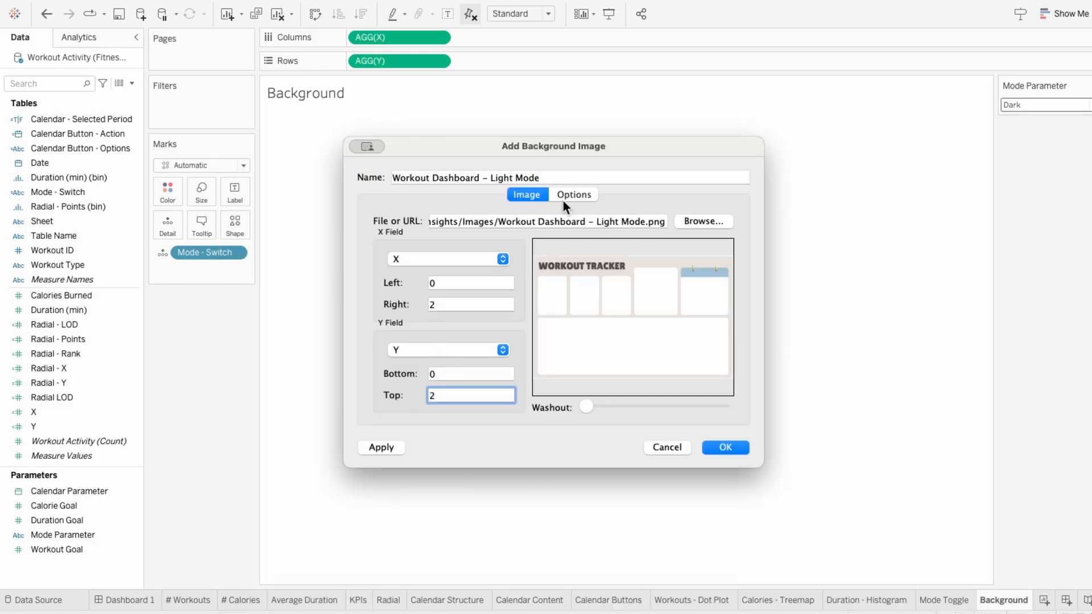
type("2")
Step: Restrict the light background image to show only when Mode - Switch is Light, and apply it to the sheet
left_click(563, 199)
left_click(416, 395)
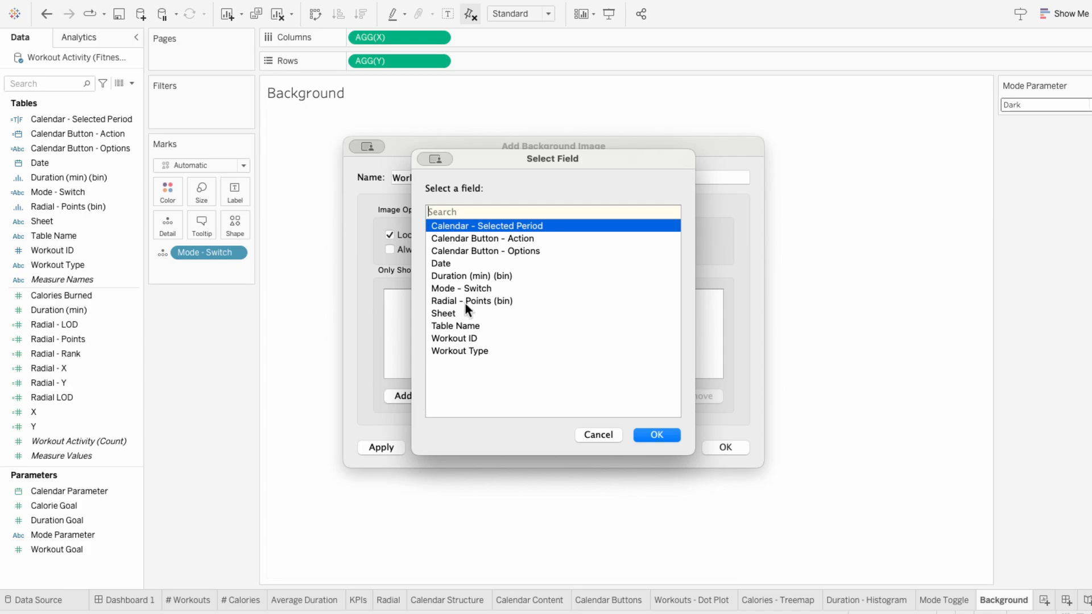
left_click(466, 288)
left_click(652, 436)
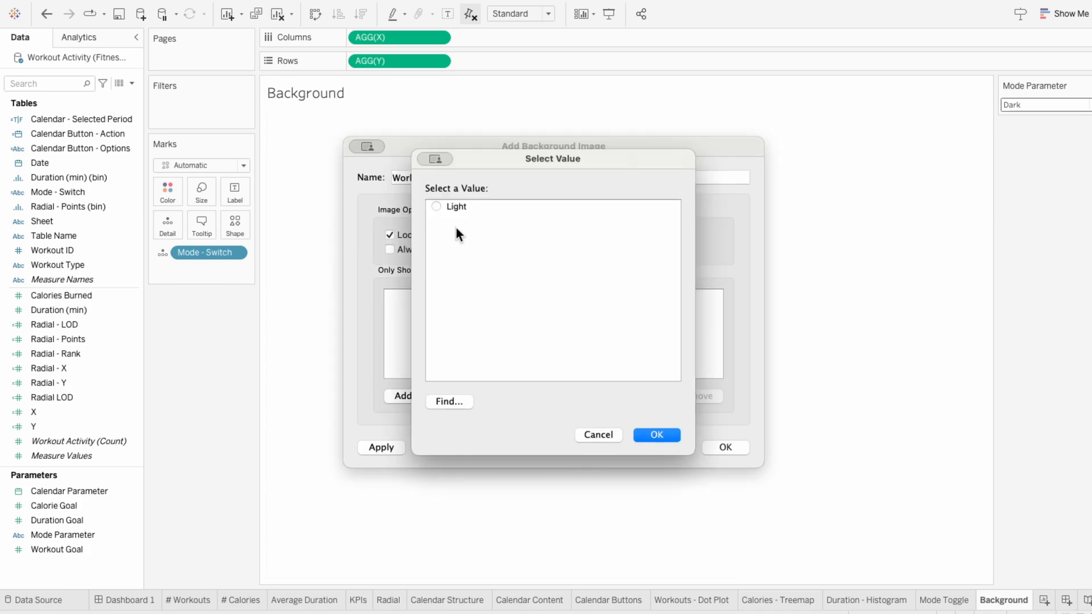
left_click(676, 436)
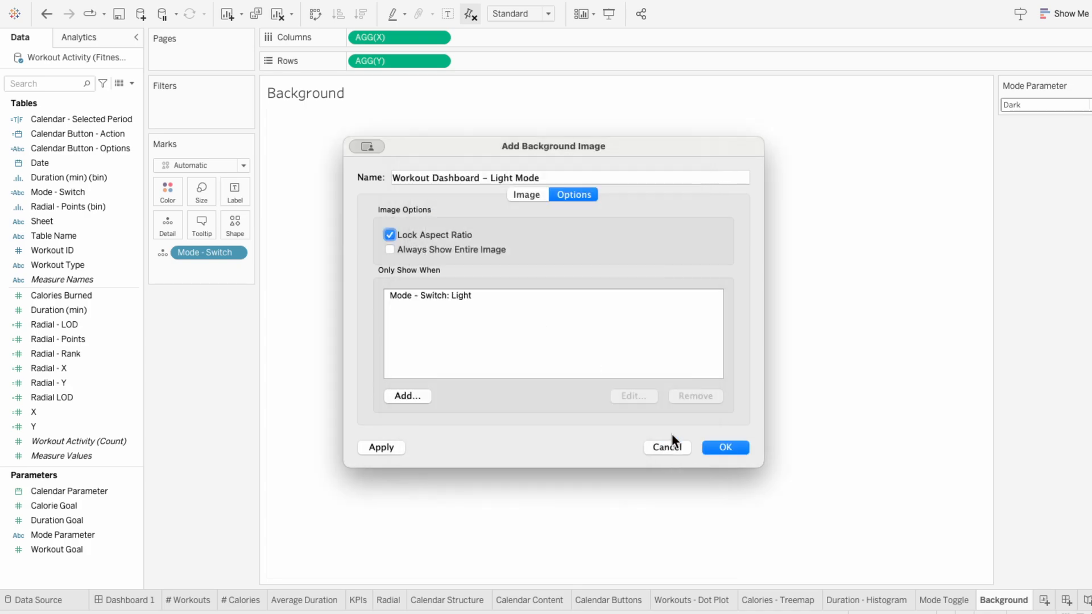
left_click(721, 447)
left_click(643, 371)
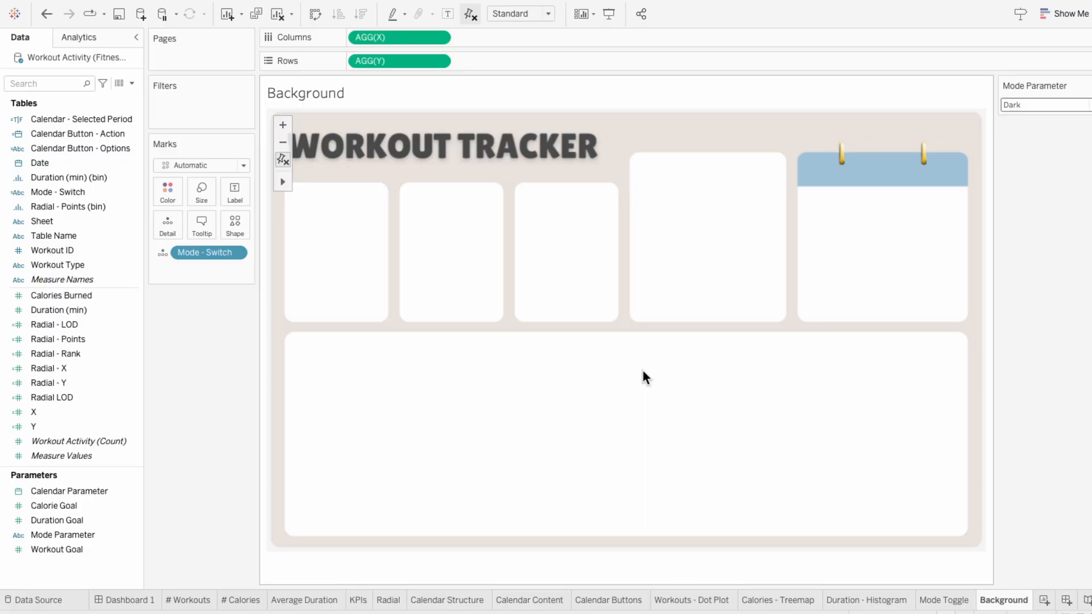
Step: Test the background swap by setting the Mode Parameter to Light and back to Dark
left_click(1025, 105)
left_click(1029, 117)
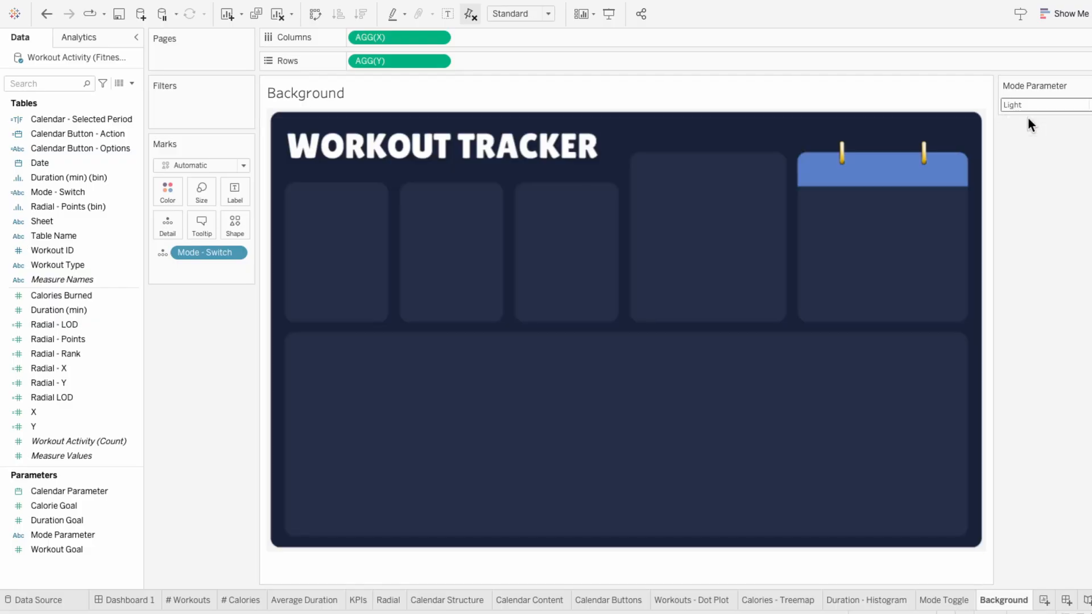
left_click(1025, 108)
left_click(1027, 128)
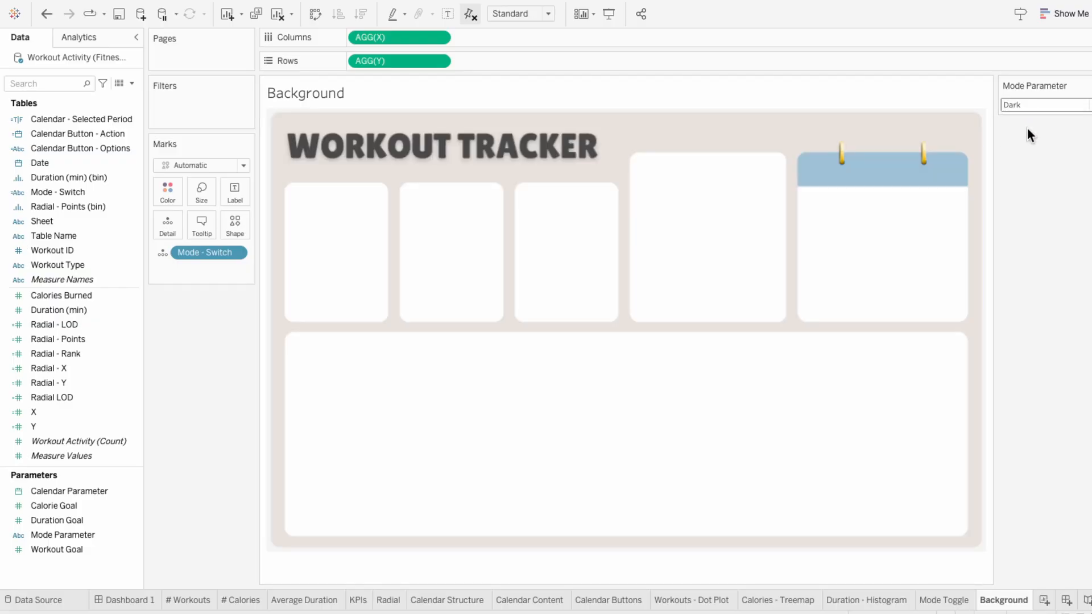
Step: Remove the existing full-size background image object from Dashboard 1
left_click(104, 602)
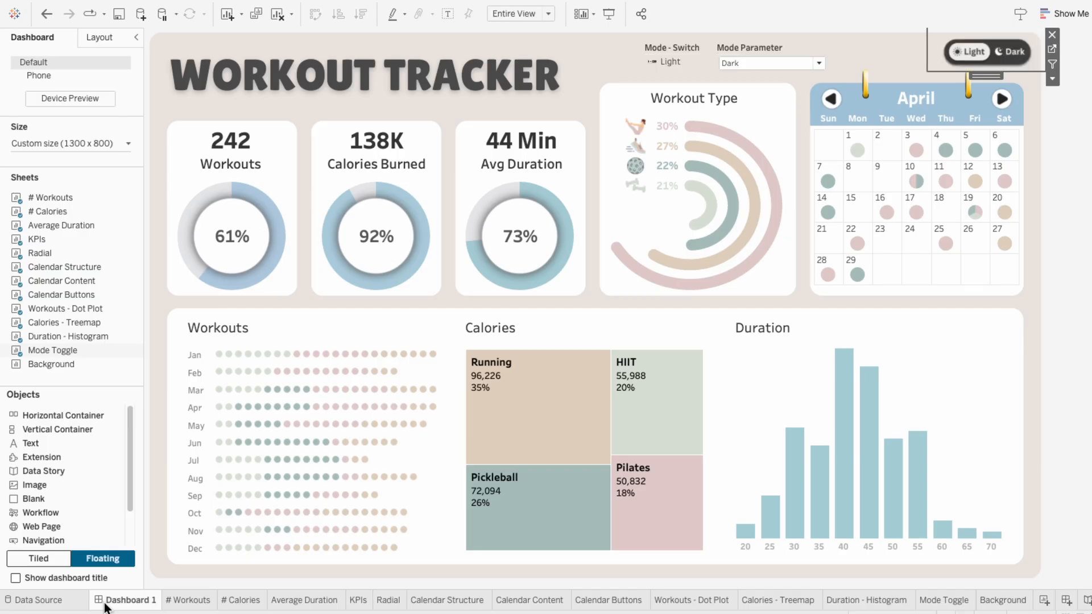
left_click(155, 101)
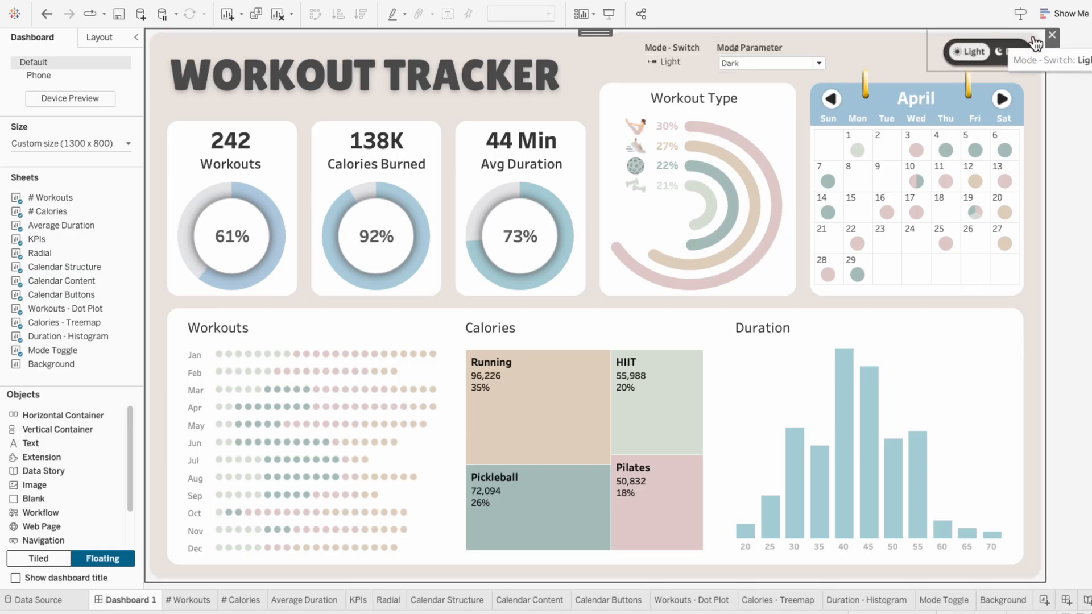
left_click(1053, 35)
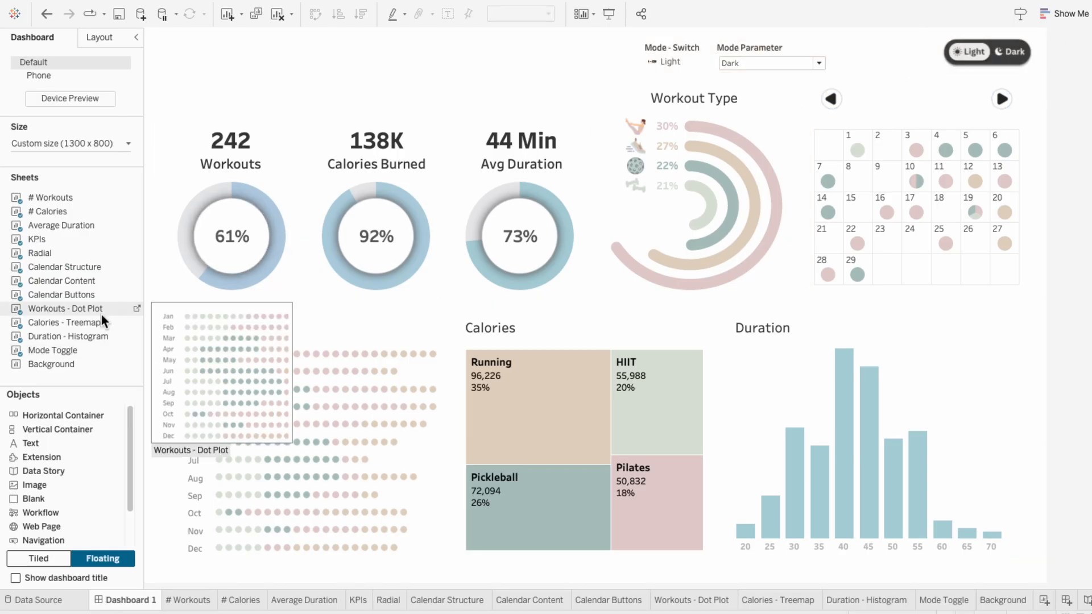
Step: Place the Background sheet on the dashboard as a floating object and hide its title
left_click_drag(64, 362, 246, 222)
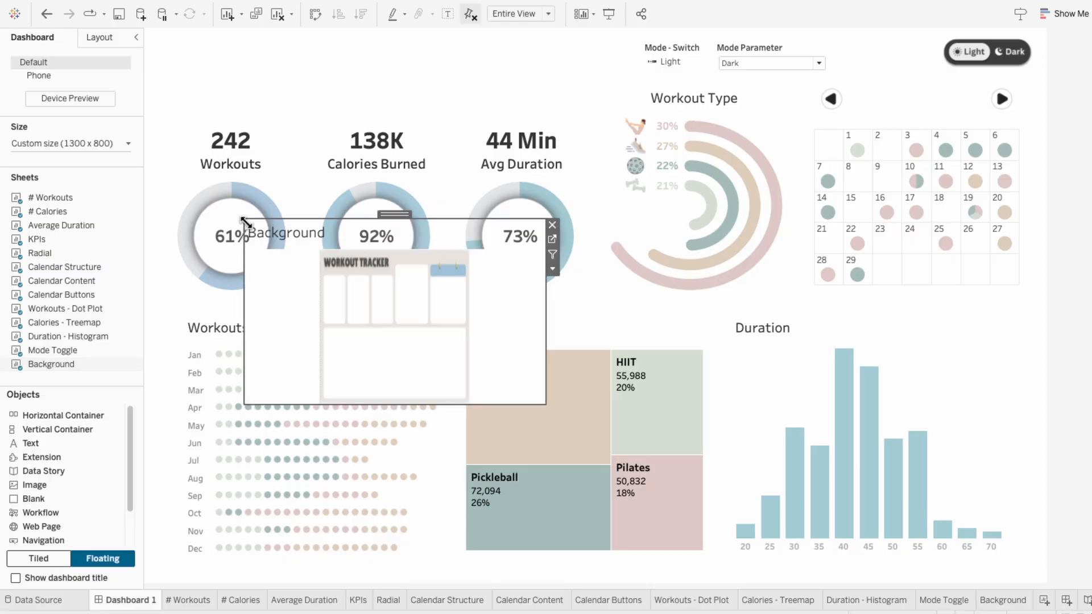
right_click(254, 233)
left_click(268, 265)
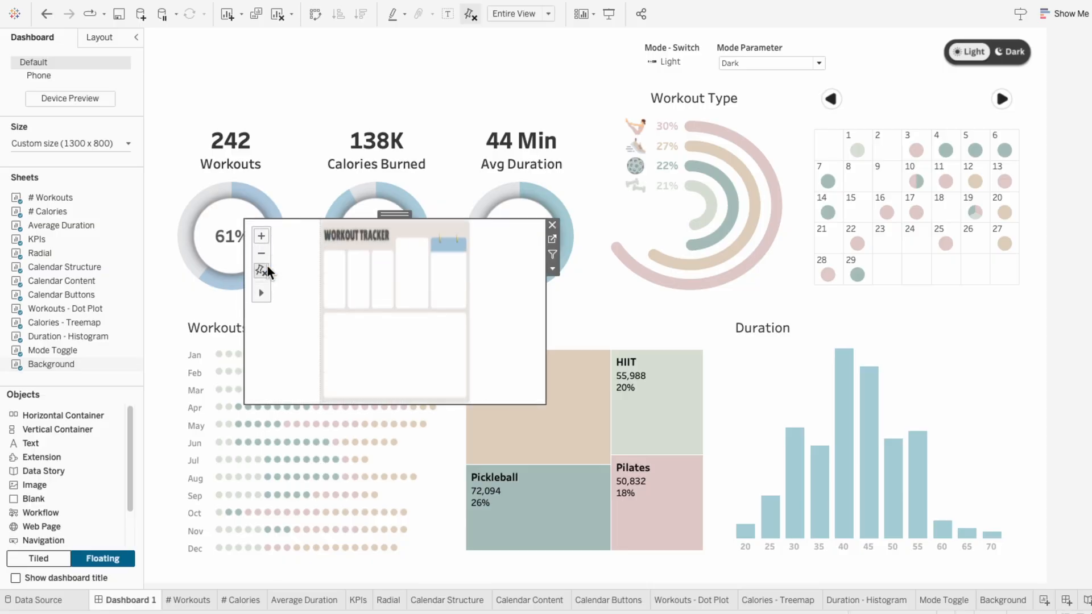
Step: Position the floating Background sheet at x 0, y 0 and size it to 1300 wide by 800 high
left_click(96, 37)
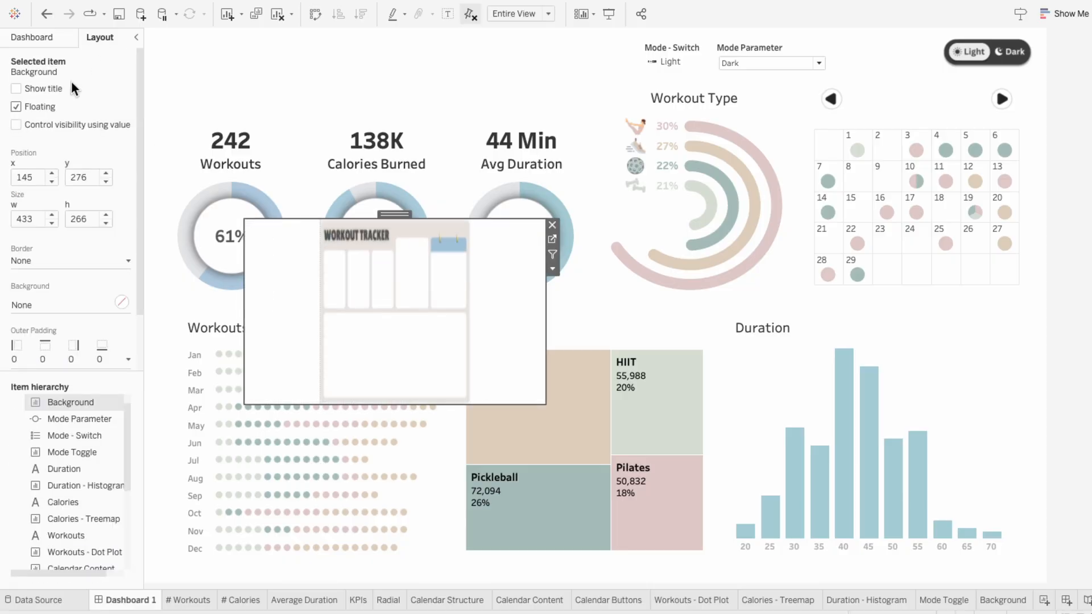
double_click(33, 177)
type("0")
key("Tab")
type("0")
key("Tab")
type("1300")
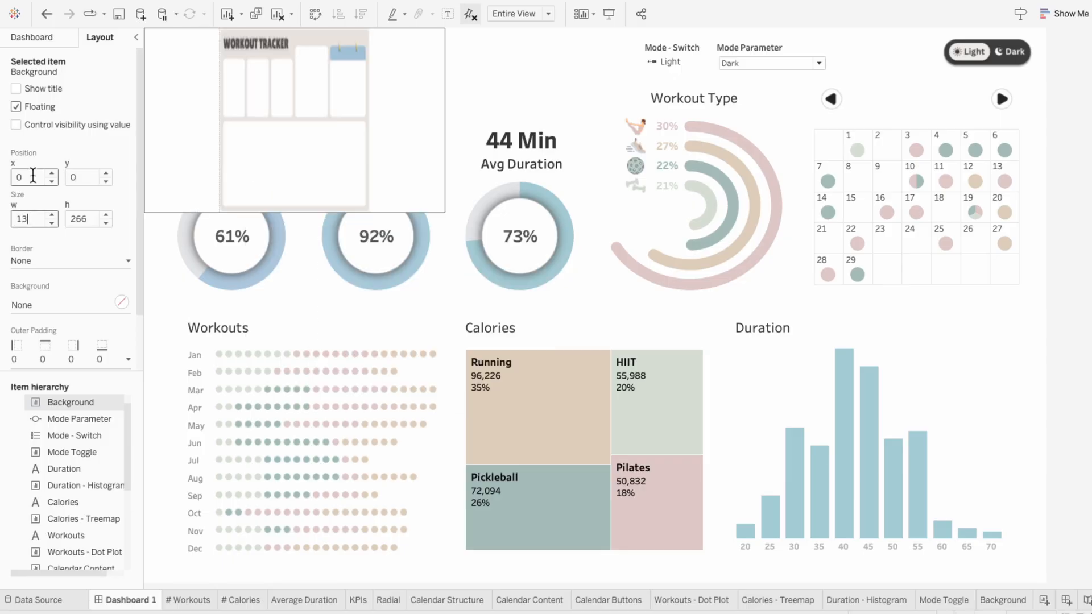
key("Tab")
type("800")
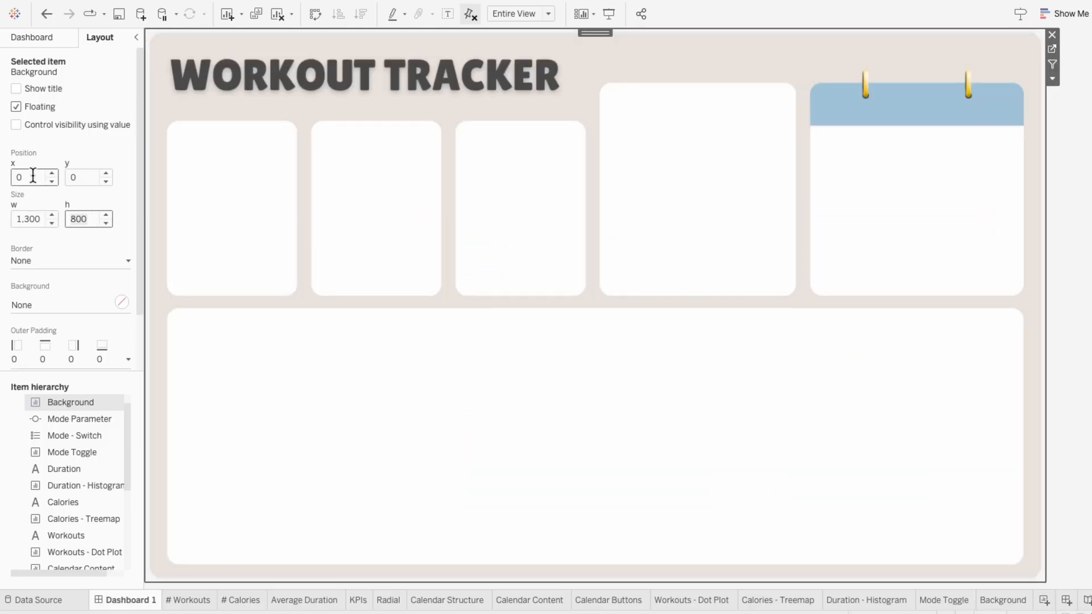
Step: Move the Background sheet to the end of the item hierarchy so it sits behind all other objects
left_click_drag(68, 399, 83, 568)
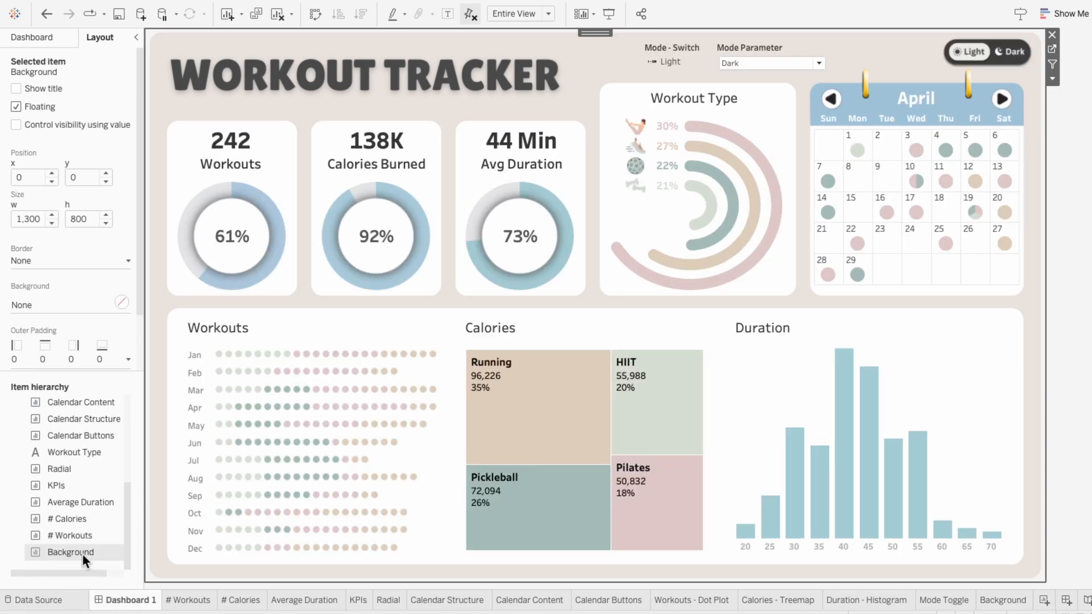
left_click(1072, 233)
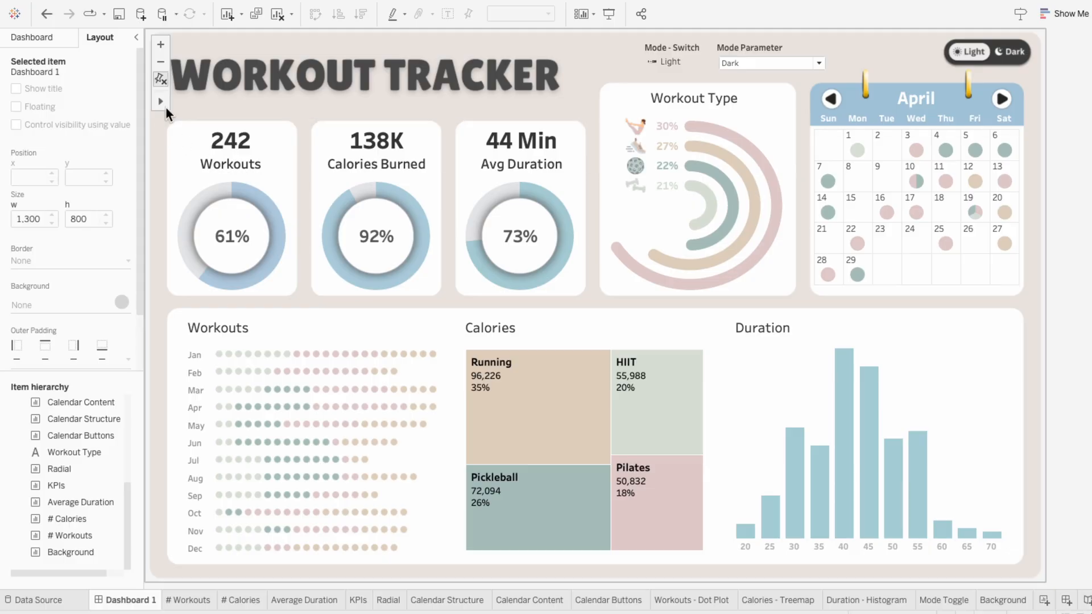
left_click(31, 36)
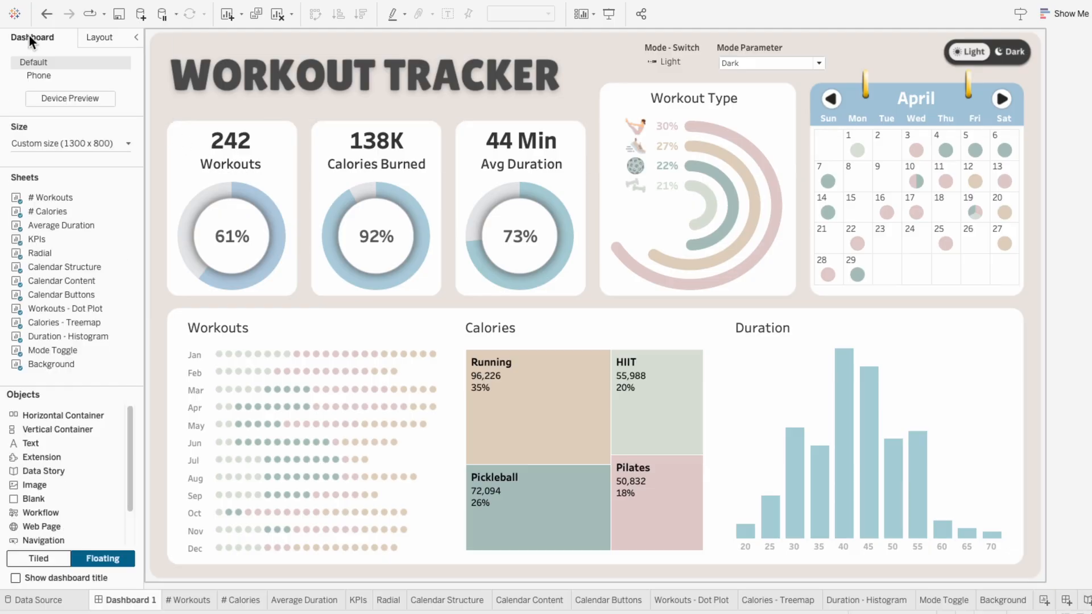
Step: Switch the dashboard to dark mode and remove the Mode Parameter control and the Mode - Switch legend
left_click(1019, 54)
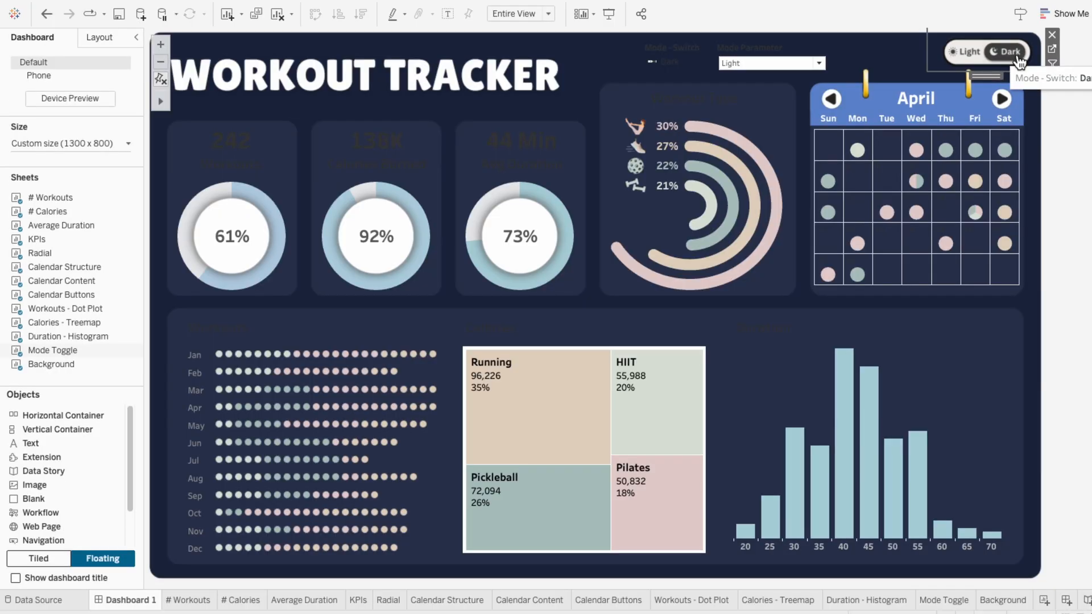
left_click(798, 51)
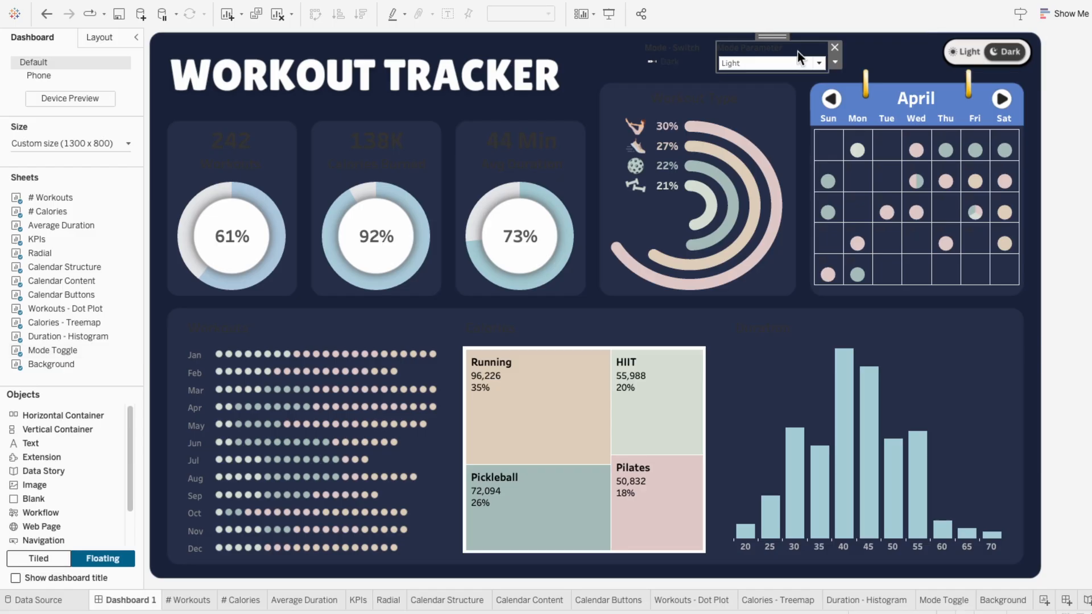
left_click(835, 47)
left_click(743, 43)
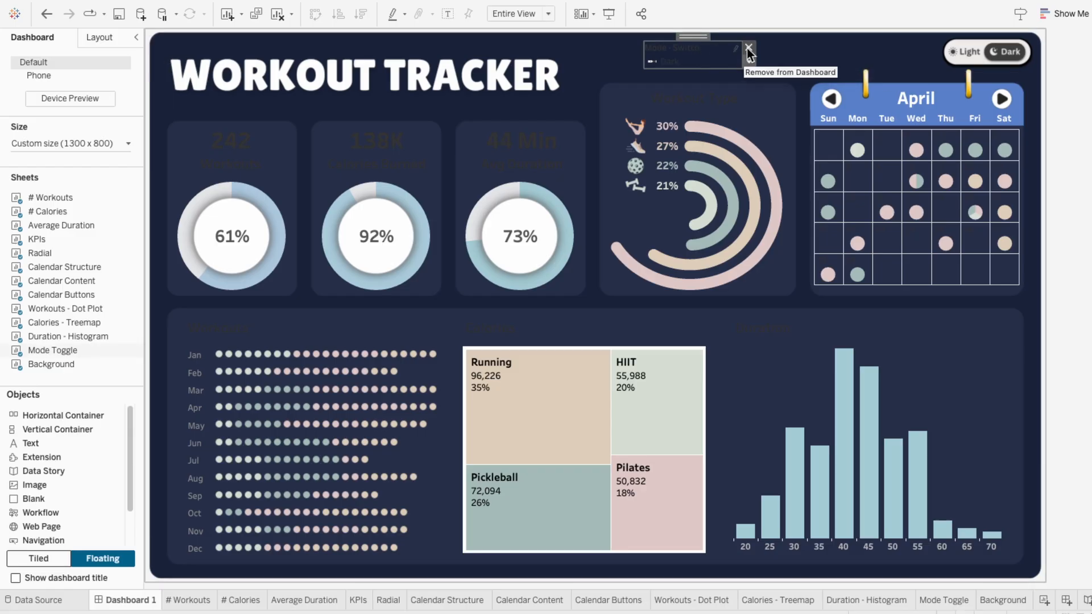
left_click(747, 48)
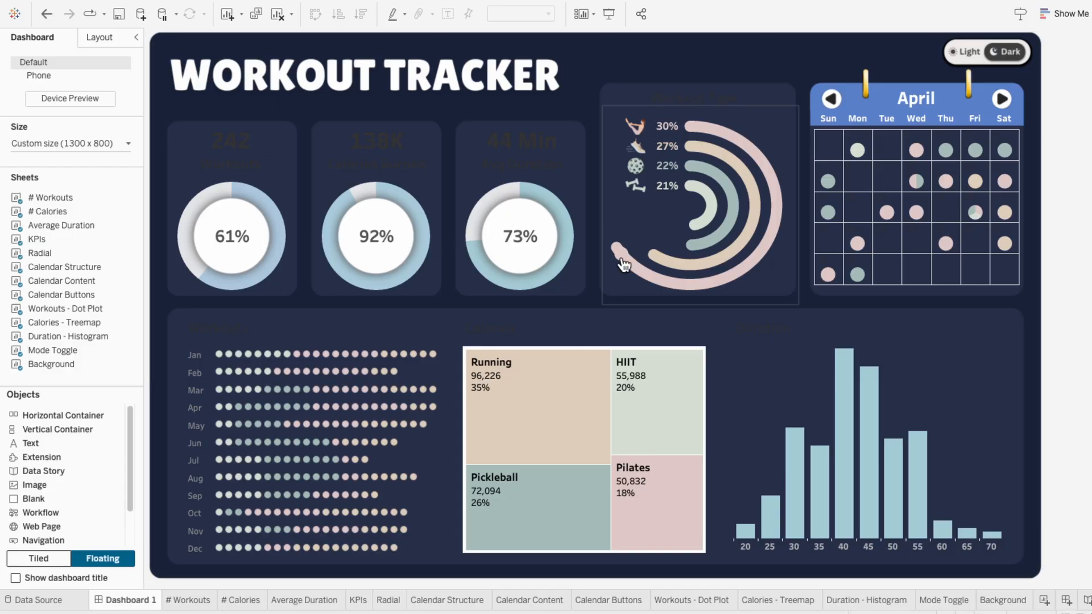
Step: Add Mode - Switch to the KPIs sheet's marks and assign it to color
left_click(358, 600)
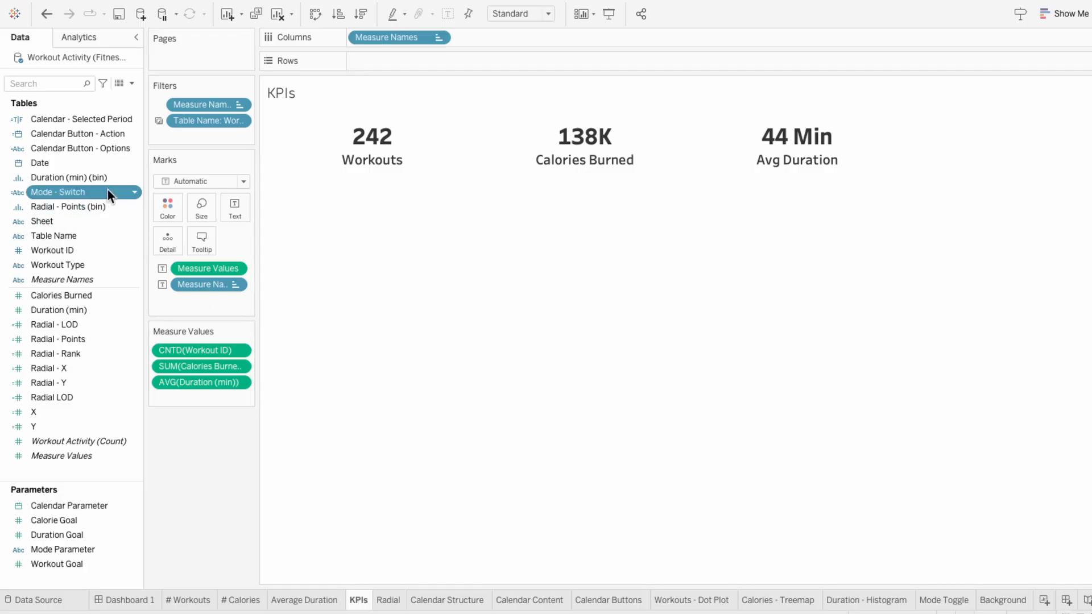
left_click_drag(108, 190, 211, 305)
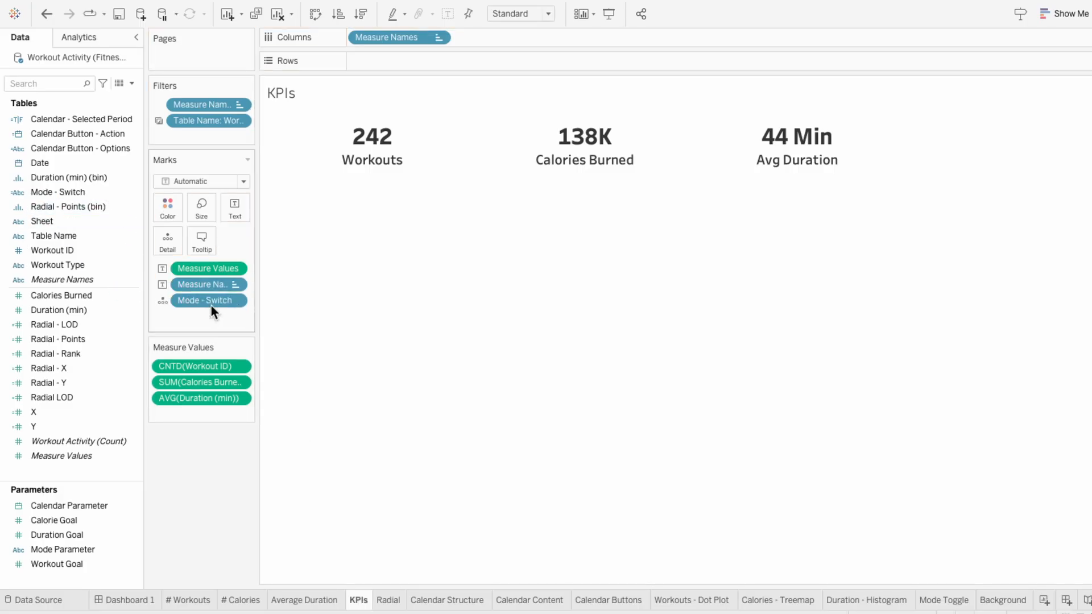
left_click(162, 300)
left_click(171, 316)
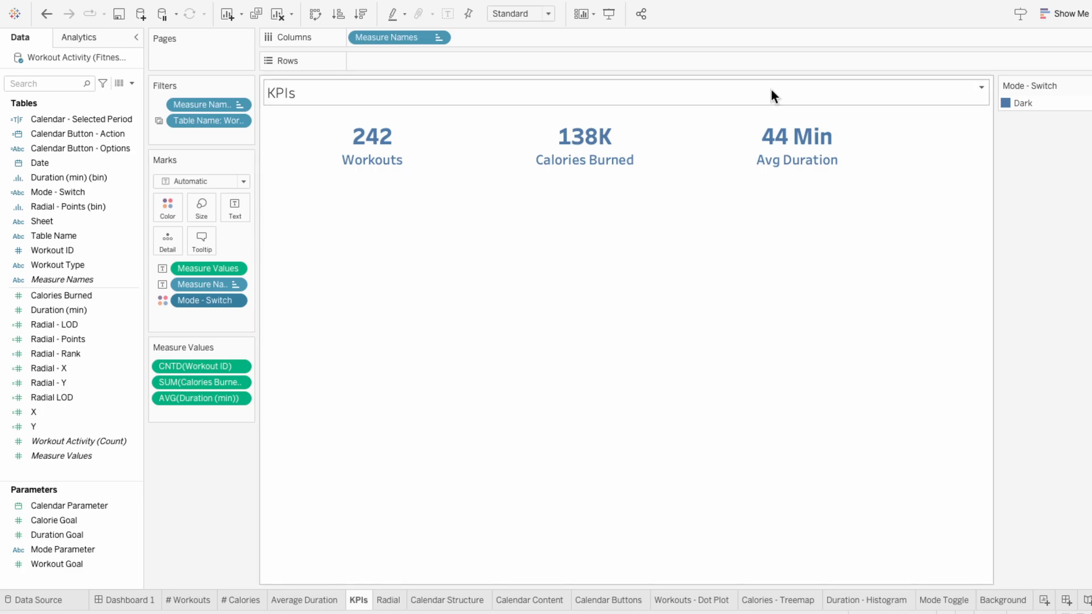
Step: Assign white from the White-Black palette to the Dark value of Mode - Switch on the KPIs sheet
left_click(1085, 85)
left_click(1002, 99)
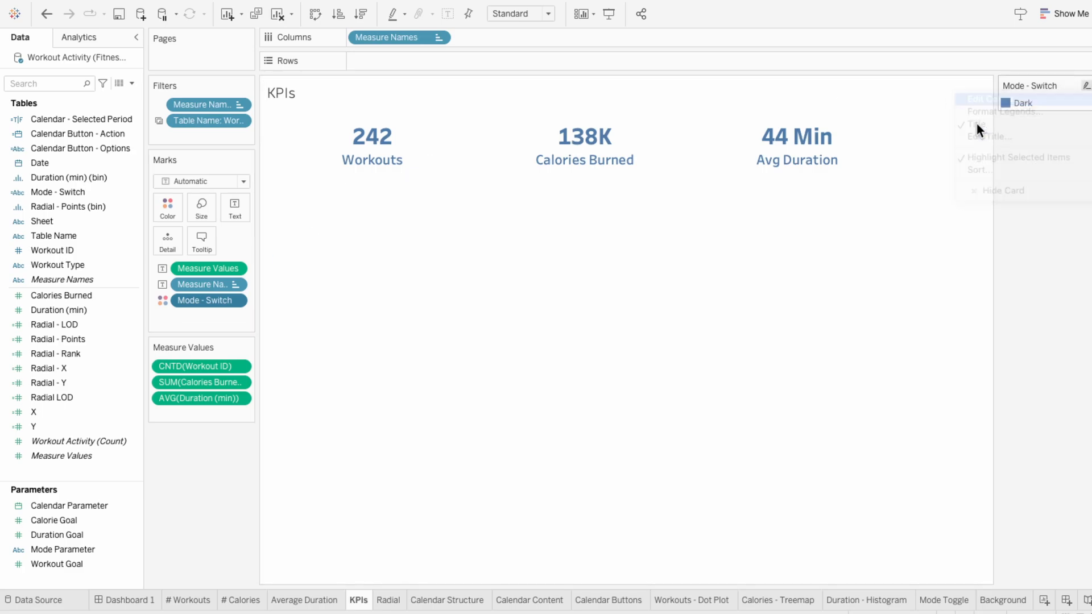
left_click(380, 199)
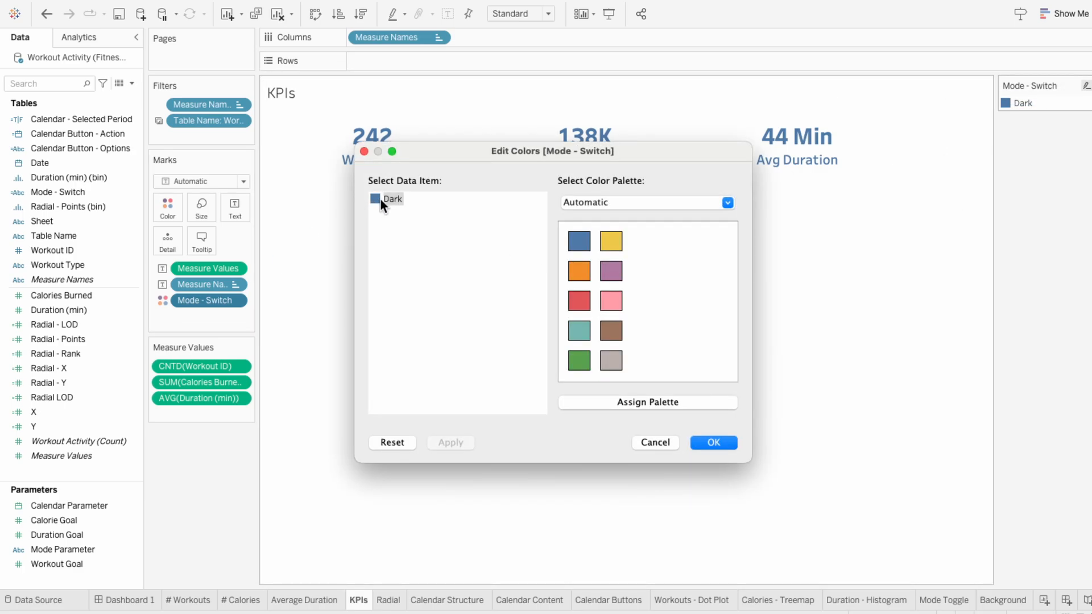
left_click(625, 200)
left_click(608, 501)
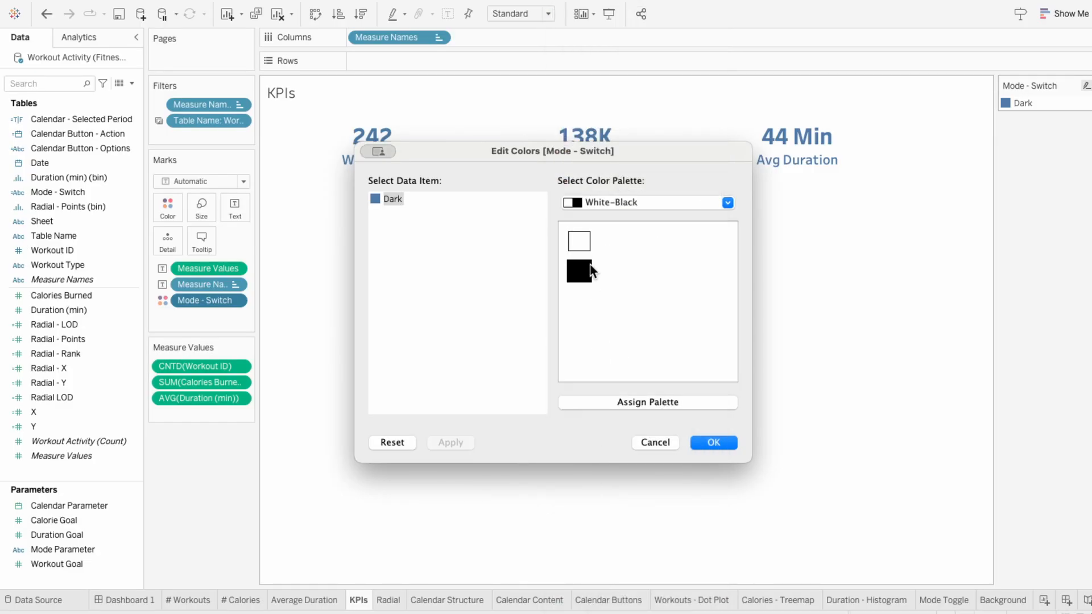
left_click(583, 248)
left_click(722, 443)
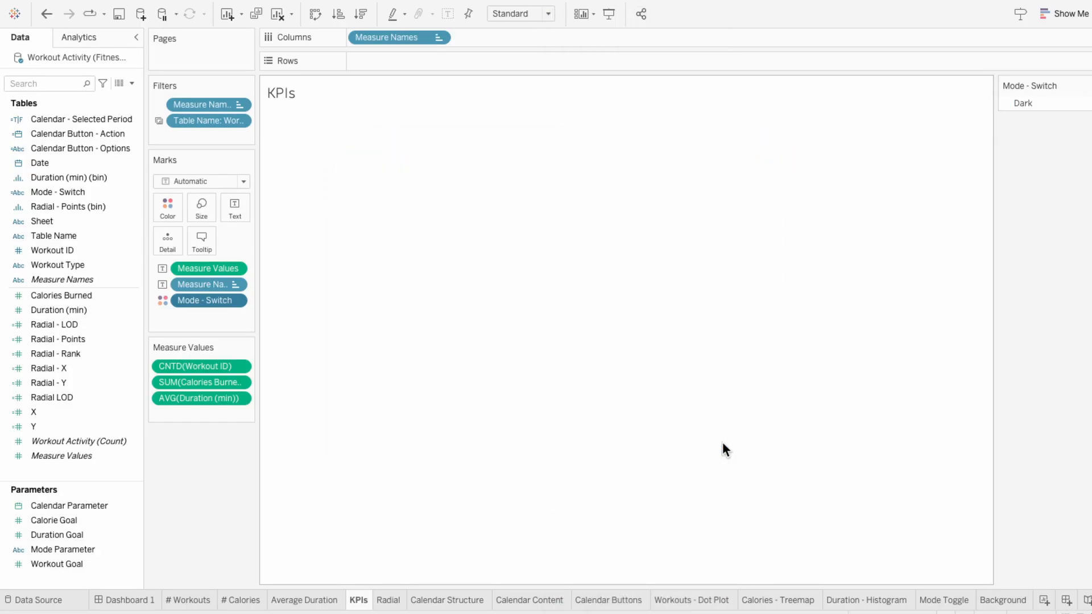
Step: Return to Dashboard 1 and switch it to light mode with the toggle
left_click(146, 602)
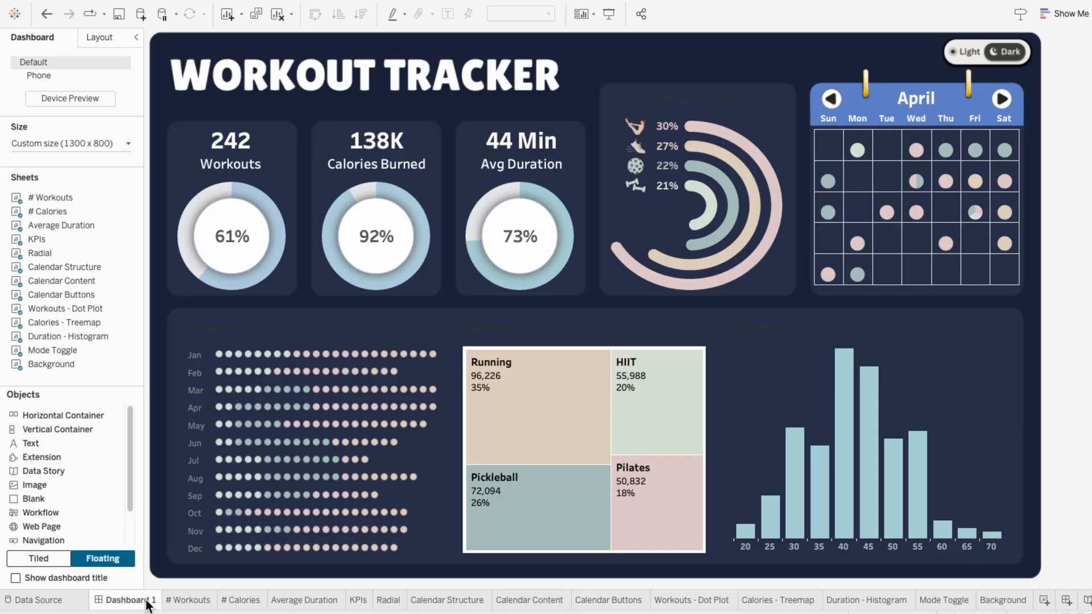
left_click(964, 52)
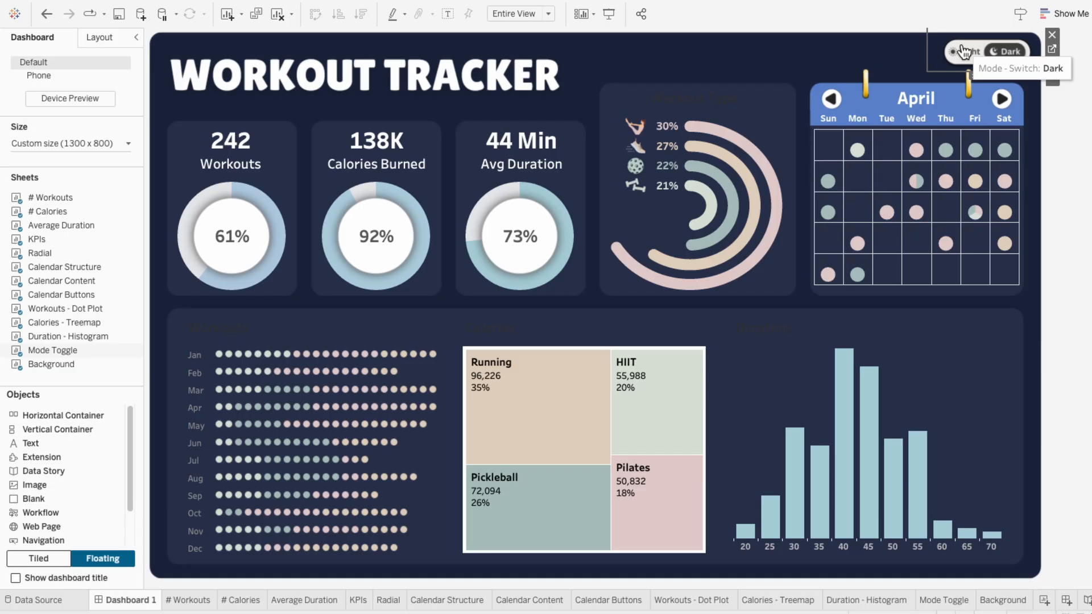
left_click(971, 51)
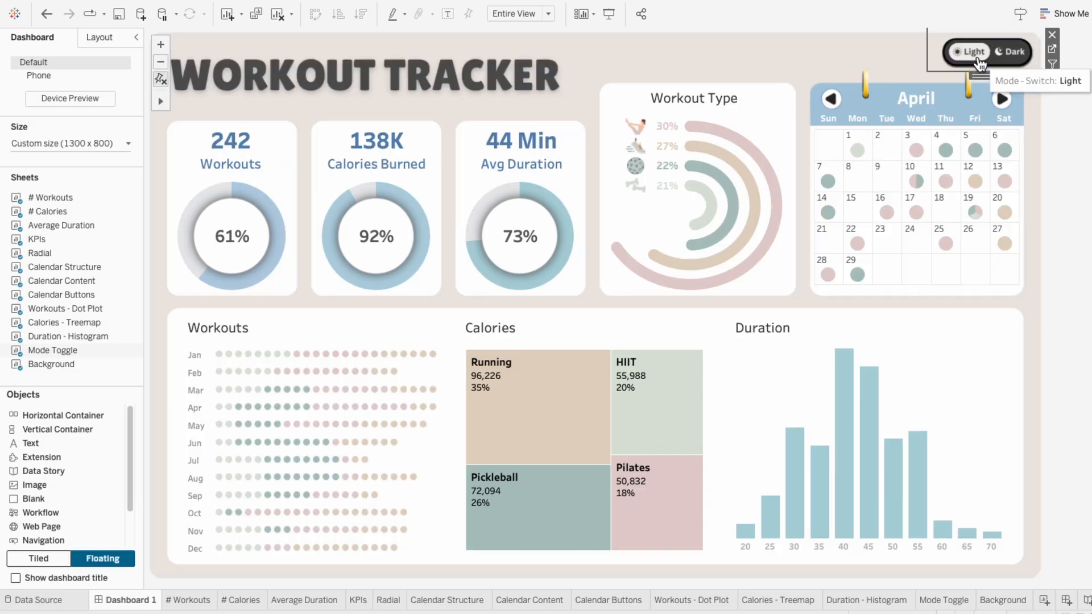
Step: On the KPIs sheet, assign a custom dark charcoal gray to the Light value of Mode - Switch
left_click(357, 600)
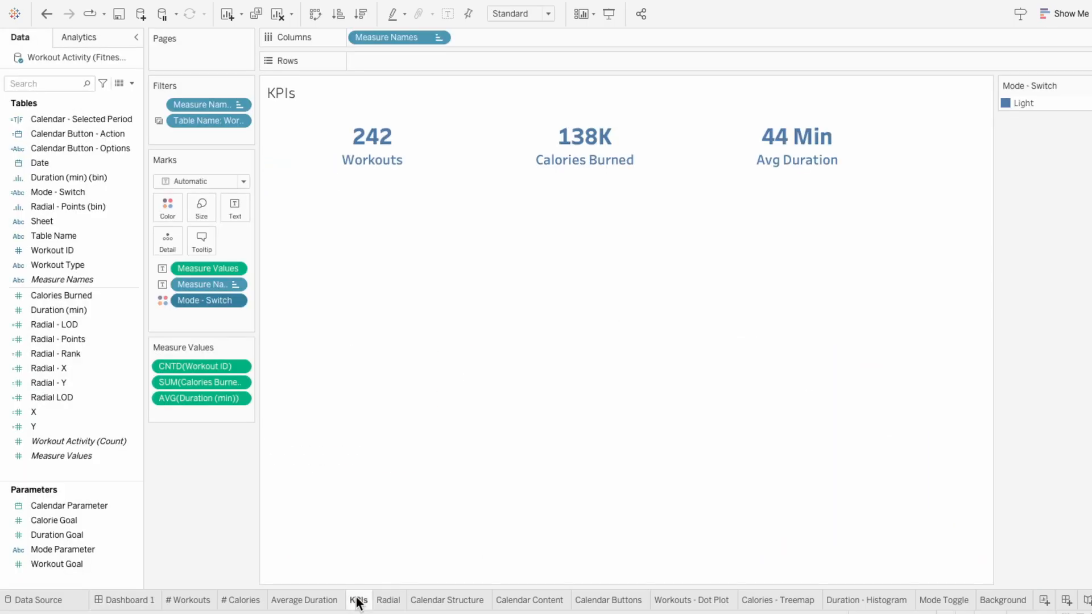
left_click(1086, 86)
left_click(1056, 97)
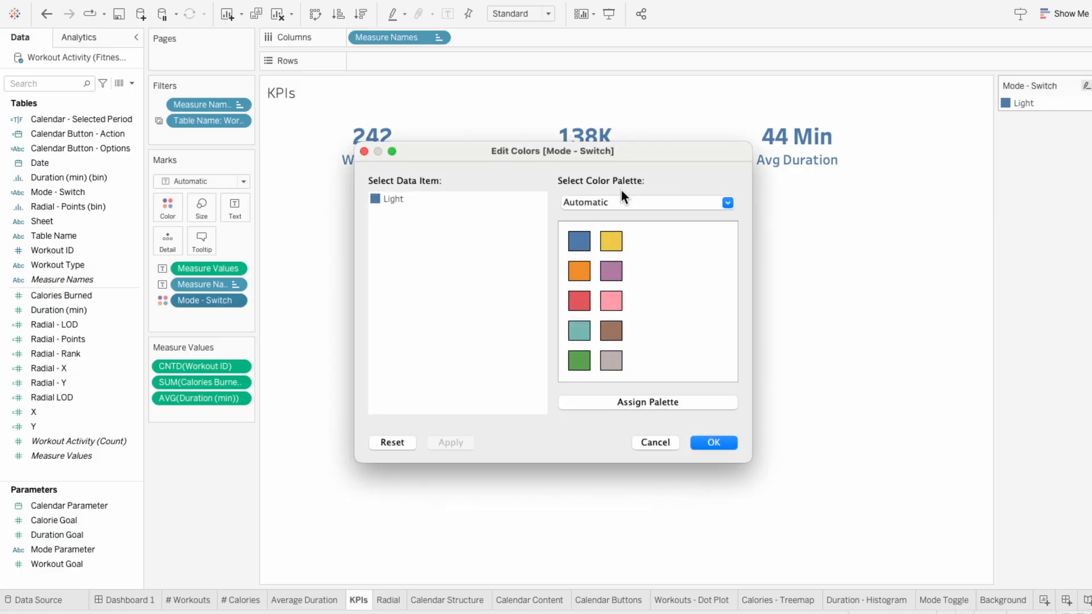
double_click(377, 199)
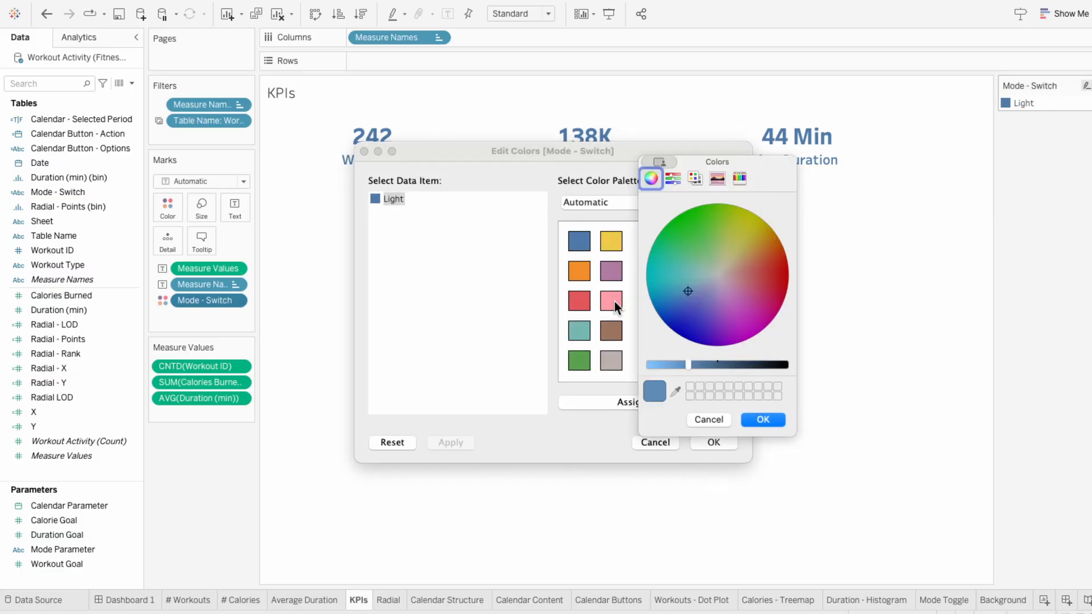
left_click(677, 391)
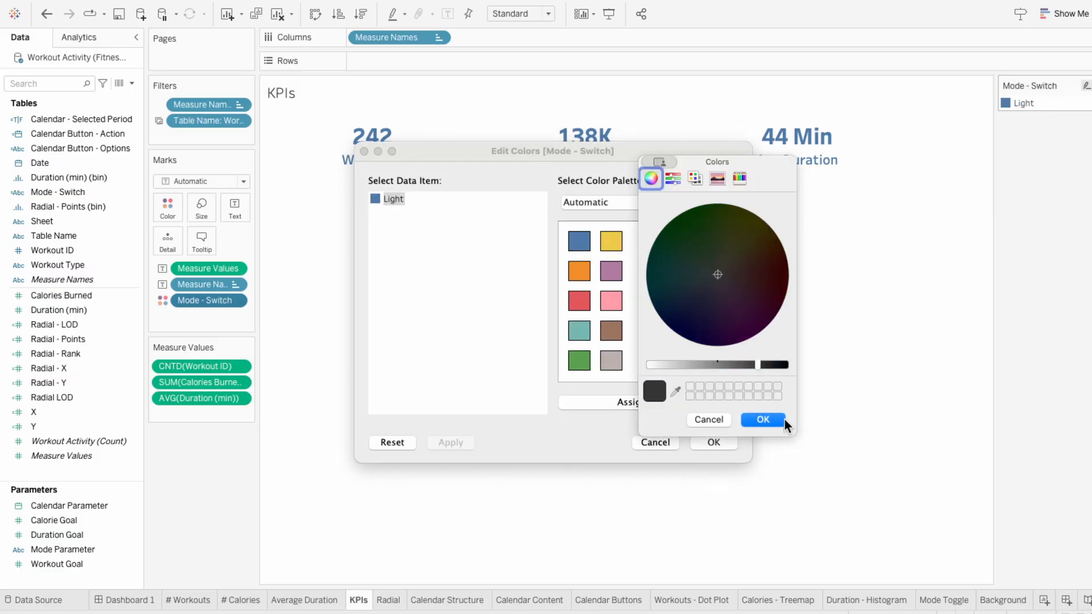
left_click(784, 419)
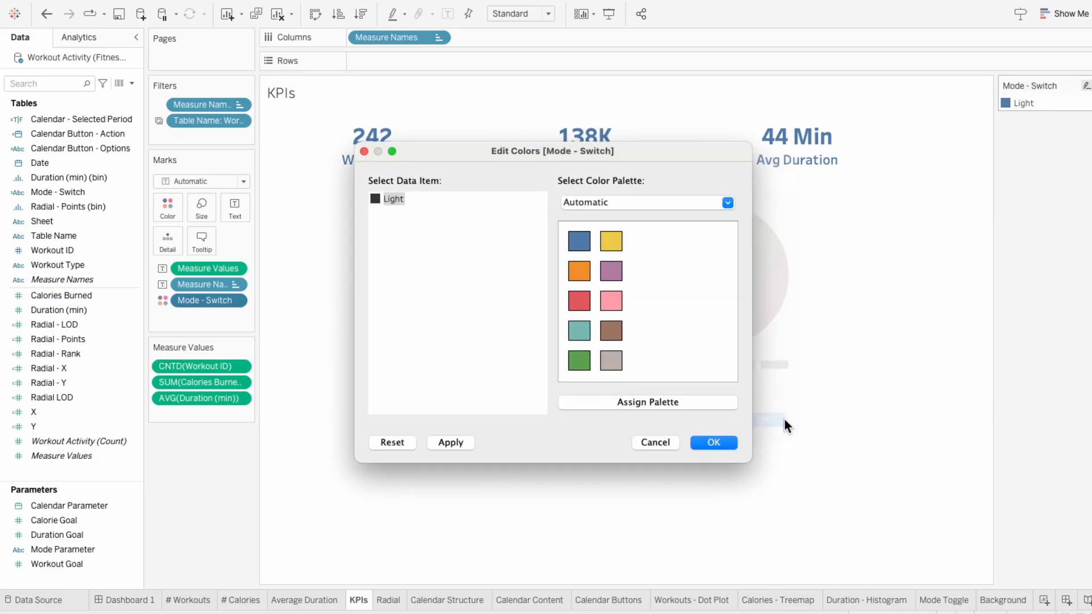
left_click(715, 443)
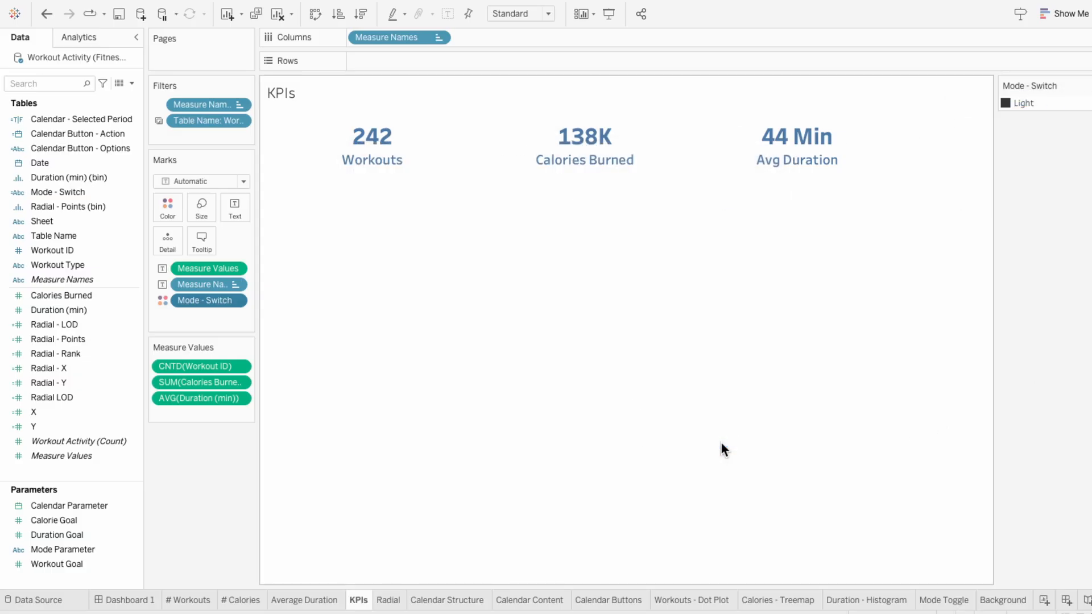
Step: Return to Dashboard 1 and test the mode toggle by switching to dark, back to light, and to dark again
left_click(149, 602)
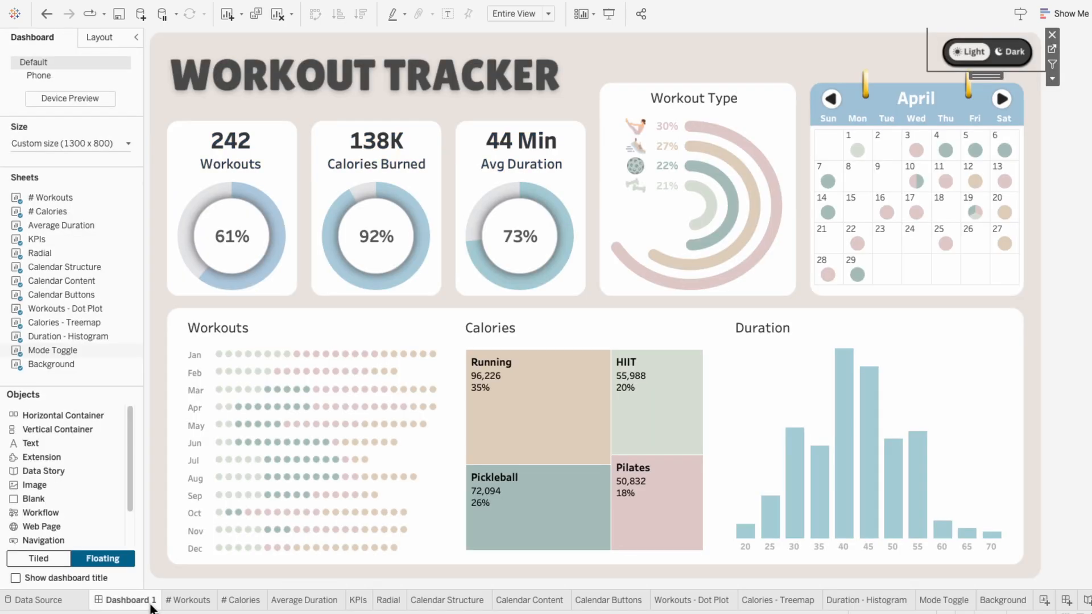
left_click(1004, 62)
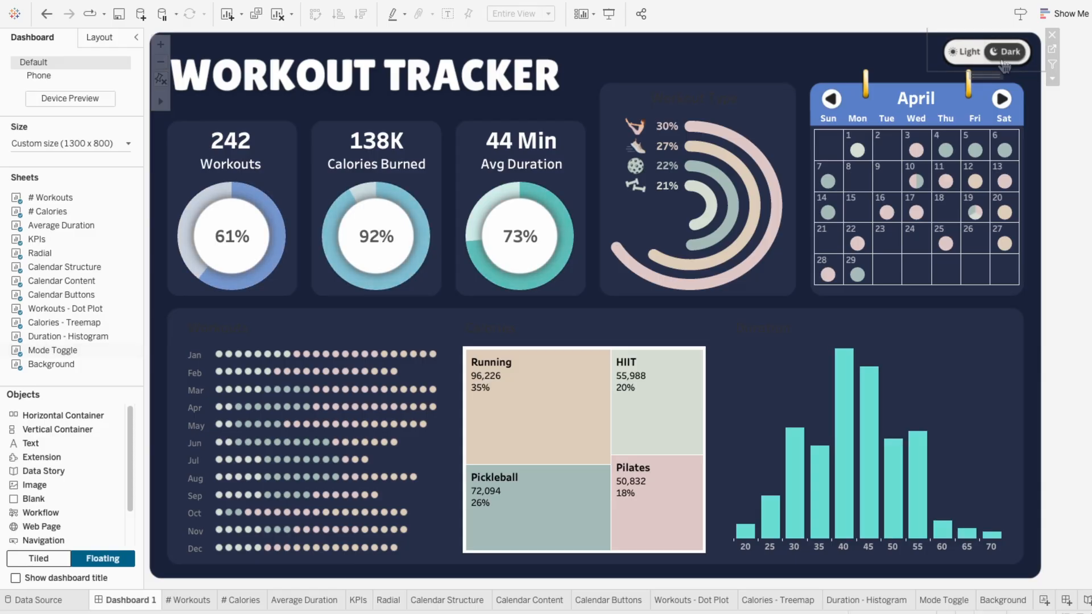
left_click(965, 55)
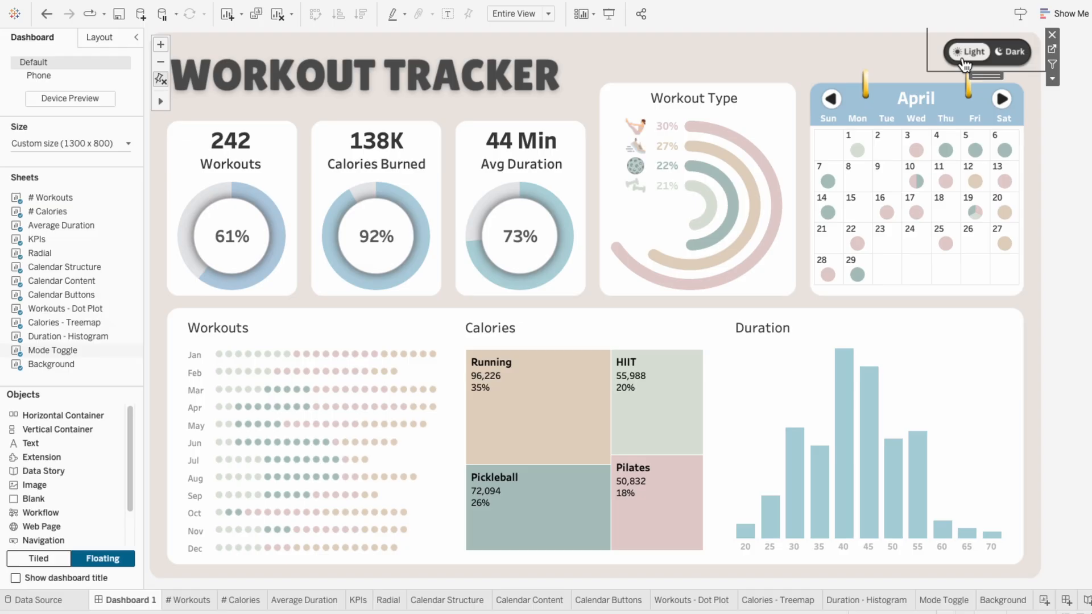
left_click(1005, 55)
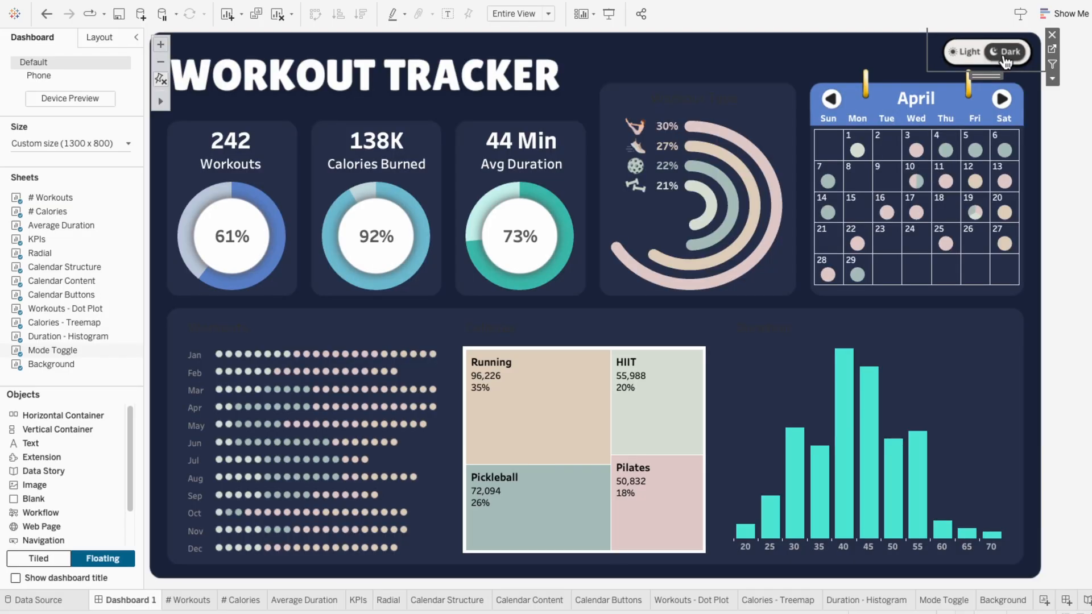
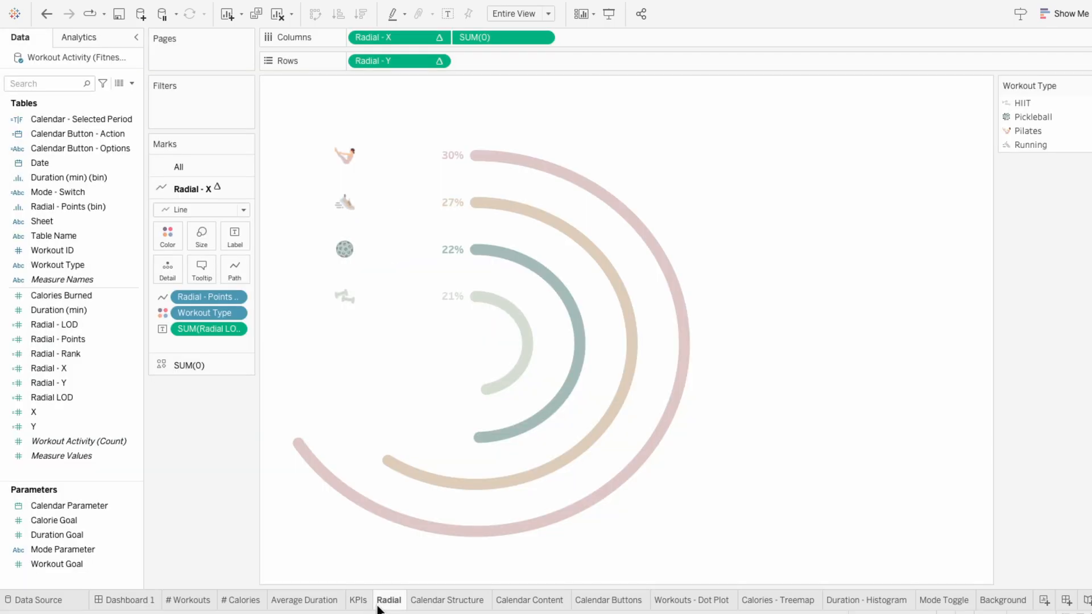
Step: On the Radial sheet, add Mode - Switch as a second color field beside Workout Type on the Radial - X line marks
left_click(379, 605)
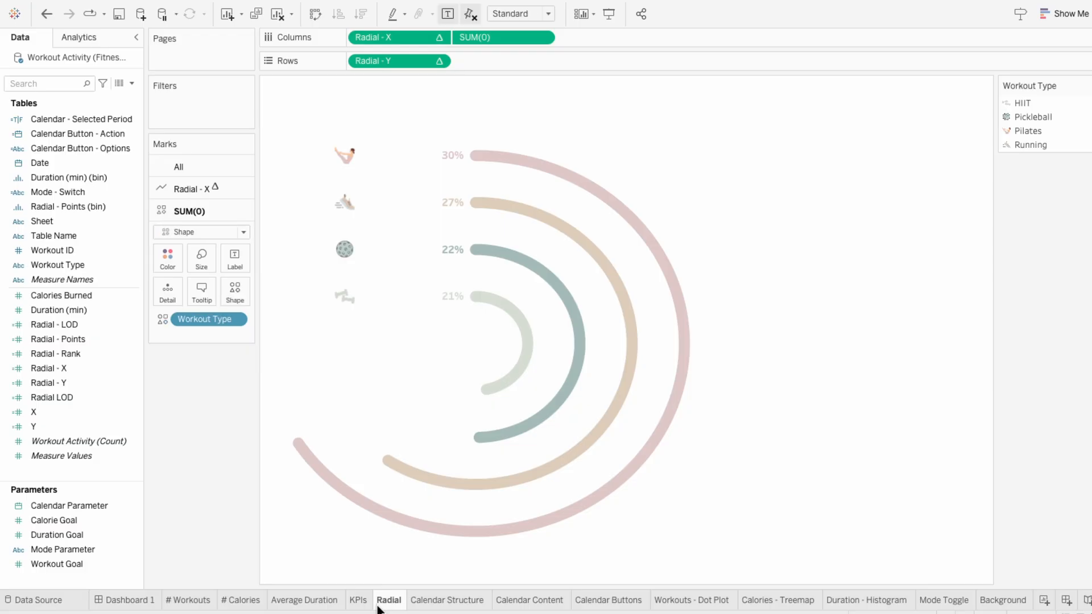
left_click(196, 189)
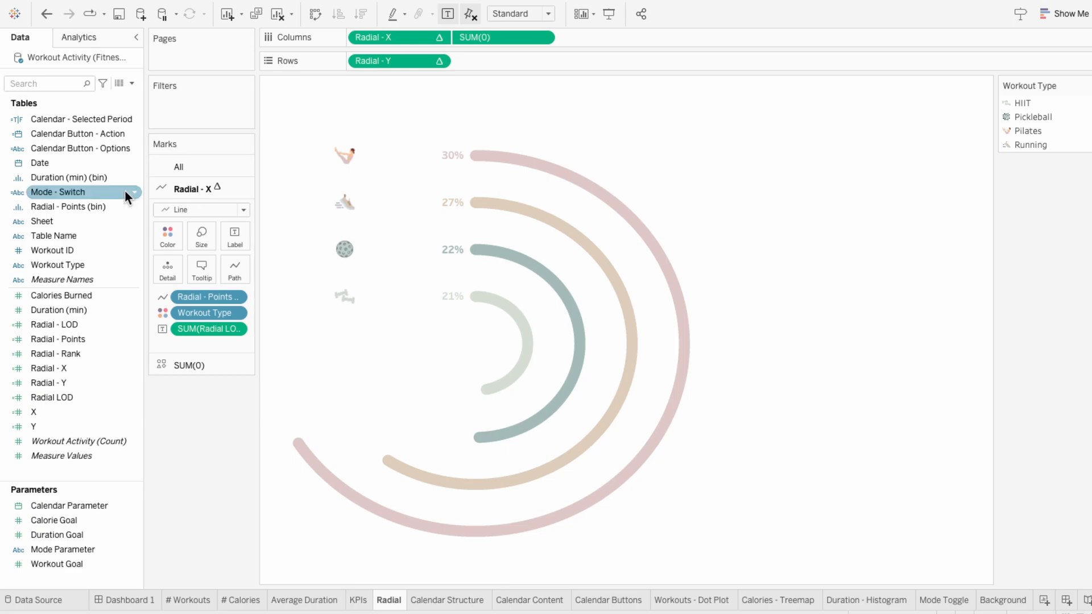
left_click_drag(125, 190, 211, 318)
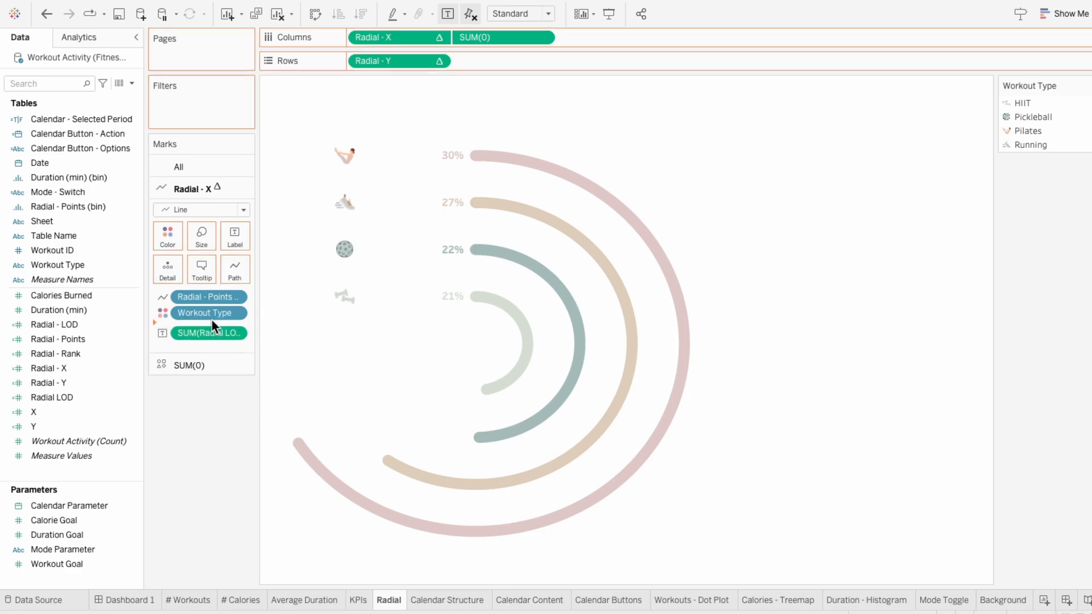
left_click(167, 329)
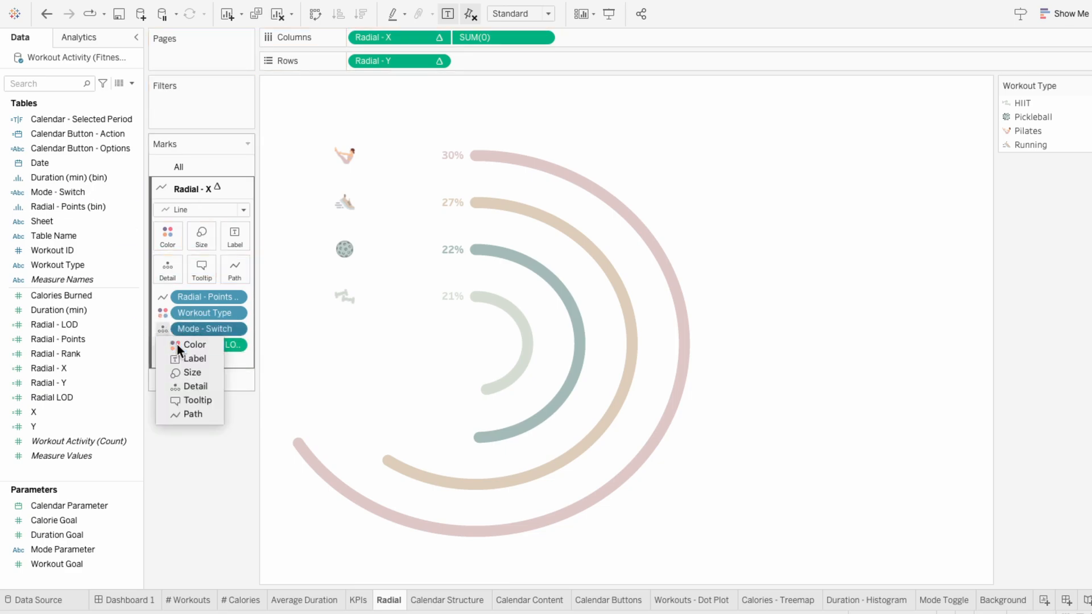
left_click(176, 344)
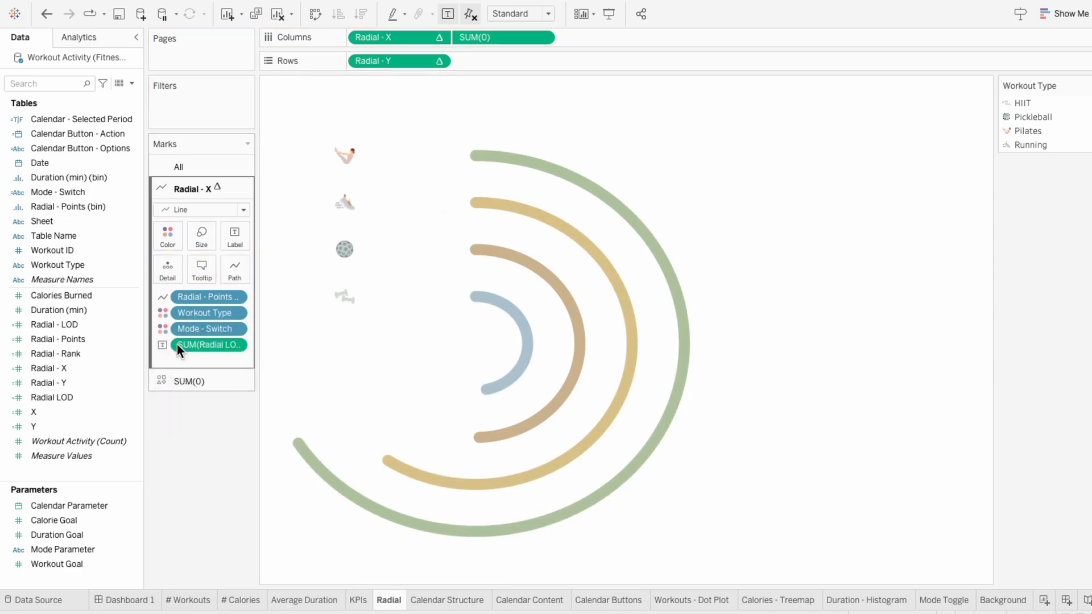
Step: Edit the radial line colors, assigning a custom sky blue to HIIT, Dark and a custom green to Pickleball, Dark
left_click(171, 230)
left_click(222, 279)
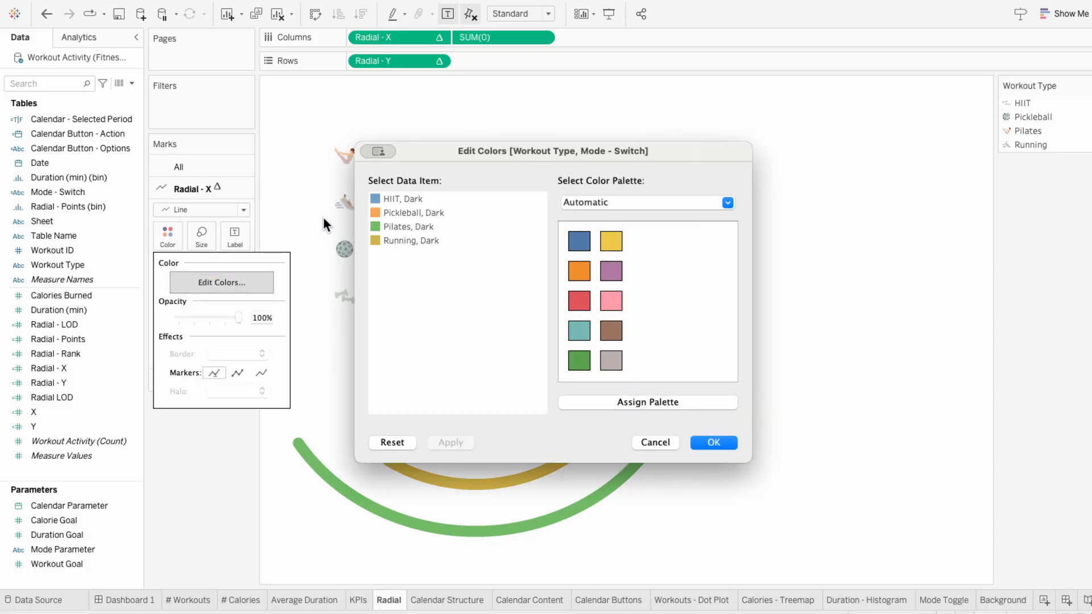
double_click(376, 201)
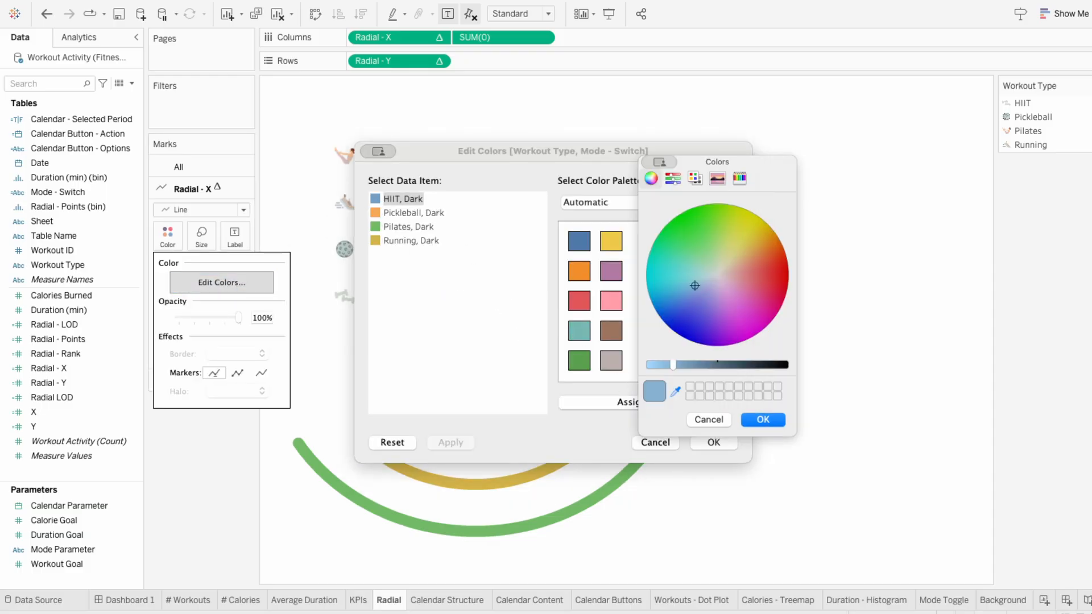
left_click(857, 448)
left_click(763, 420)
double_click(376, 214)
left_click(676, 392)
left_click(856, 448)
left_click(763, 420)
Step: Assign a custom golden yellow to Pilates, Dark and a custom crimson to Running, Dark, and apply the colors
double_click(376, 227)
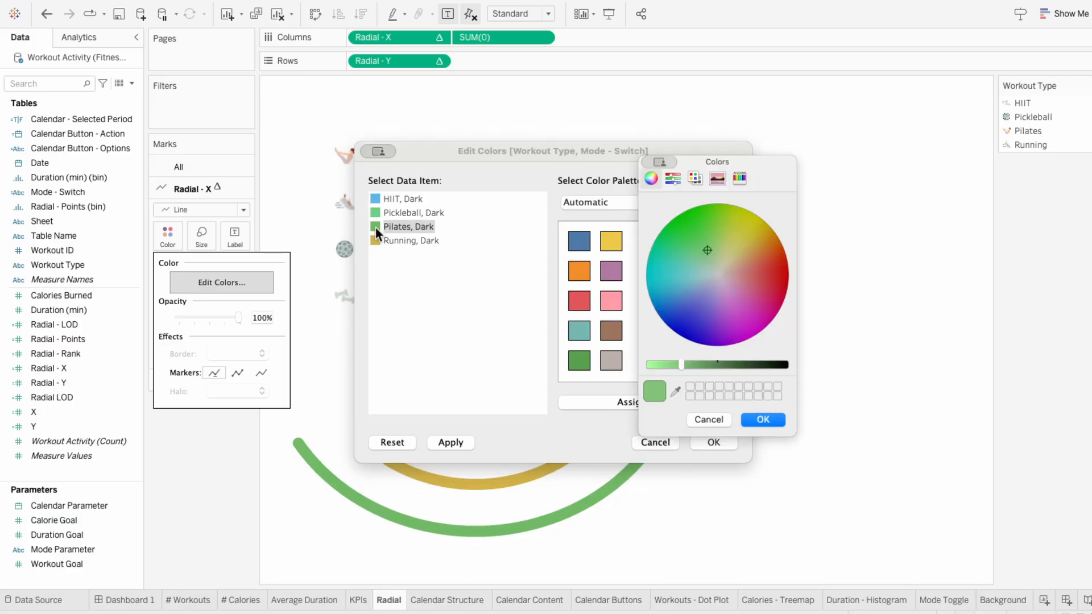
left_click(675, 392)
left_click(1063, 449)
left_click(763, 420)
double_click(375, 241)
left_click(676, 392)
left_click(1063, 449)
left_click(763, 420)
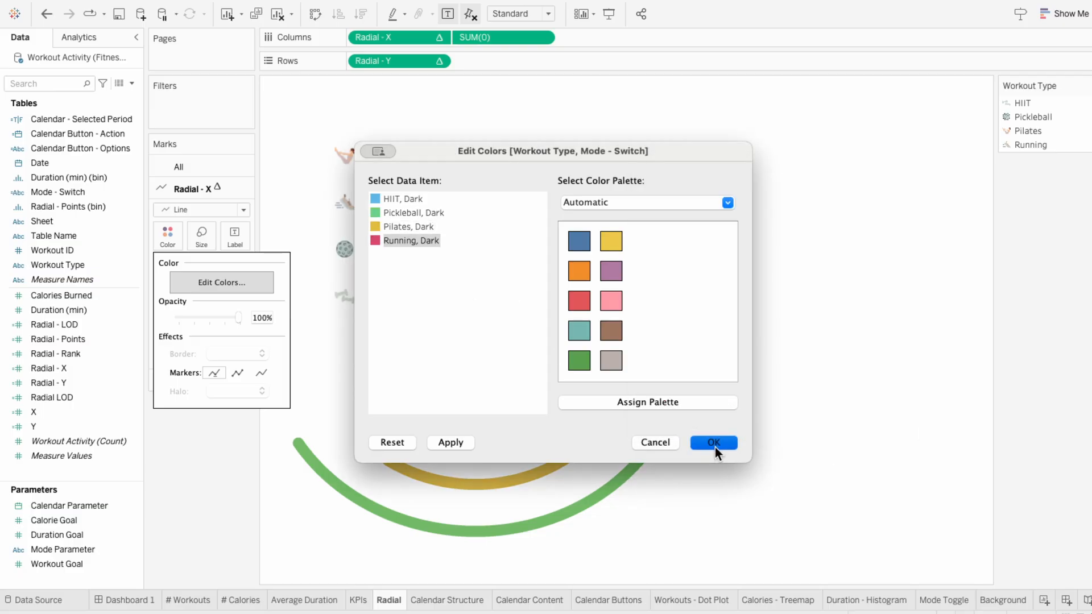
left_click(715, 445)
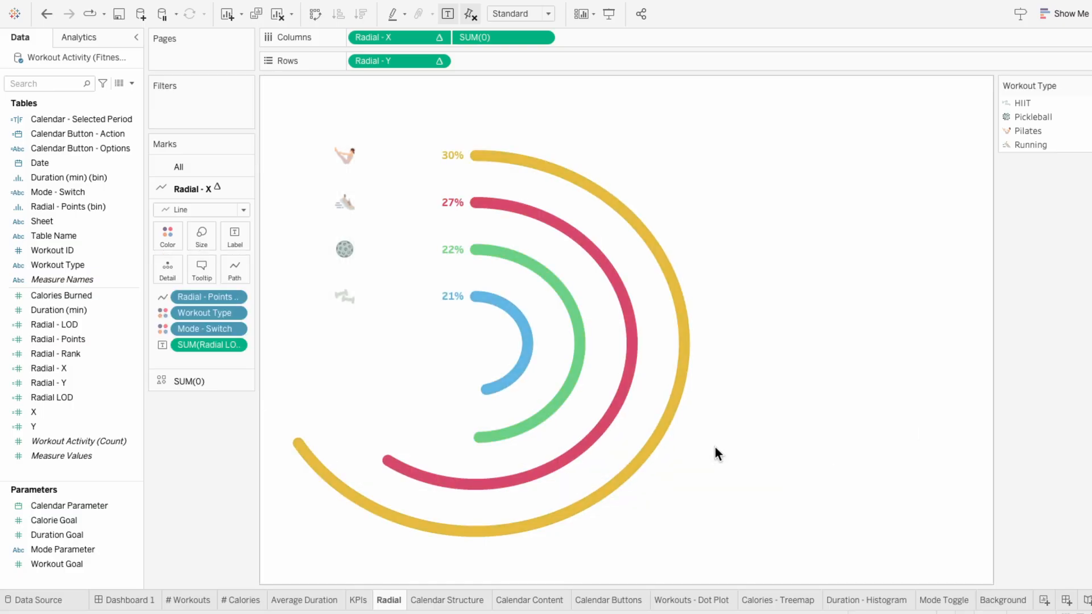
Step: On the Calendar Content sheet, add Mode - Switch as a second color field and compare the colors with the Radial sheet
left_click(549, 602)
left_click_drag(107, 197, 208, 278)
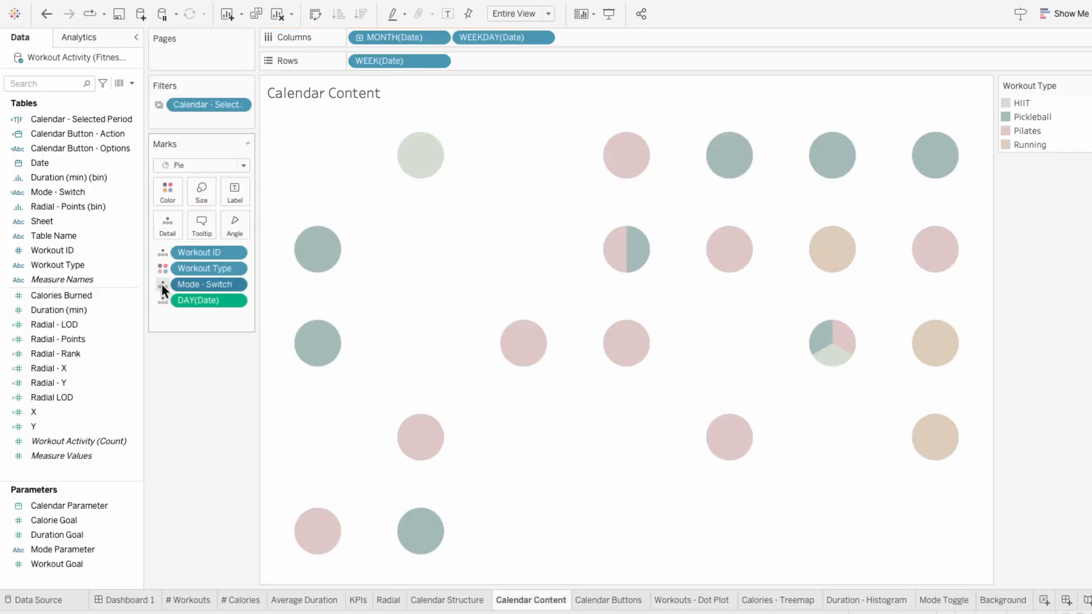
left_click(162, 285)
left_click(177, 302)
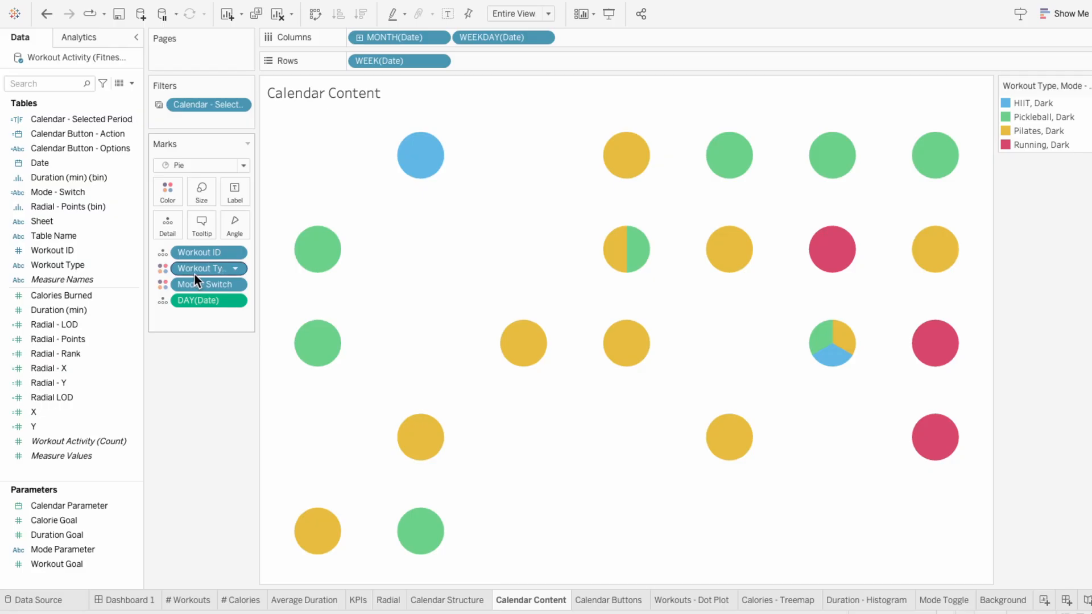
left_click(389, 600)
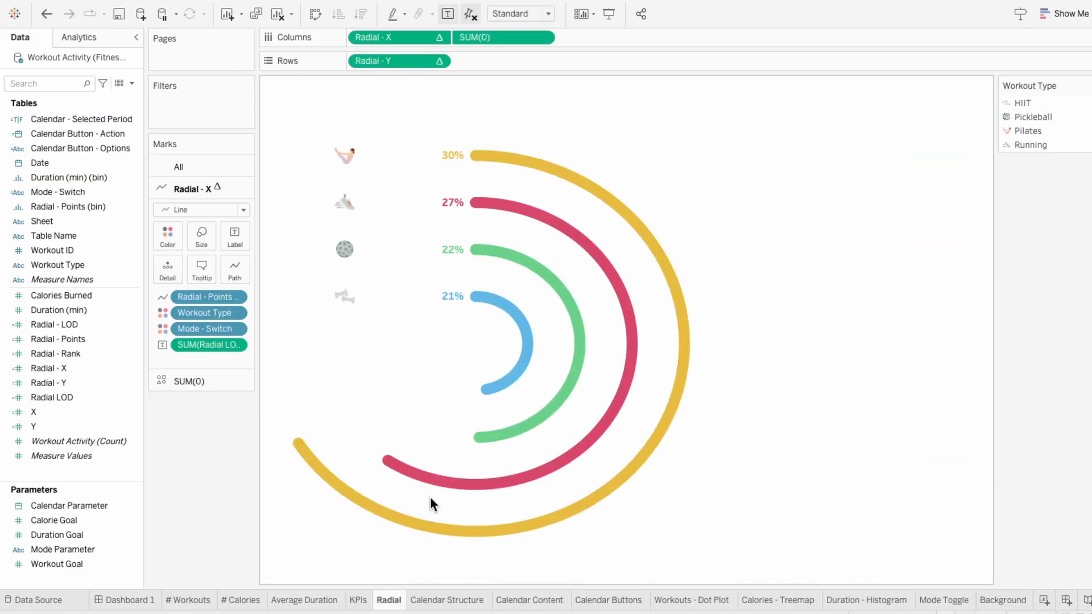
left_click(544, 604)
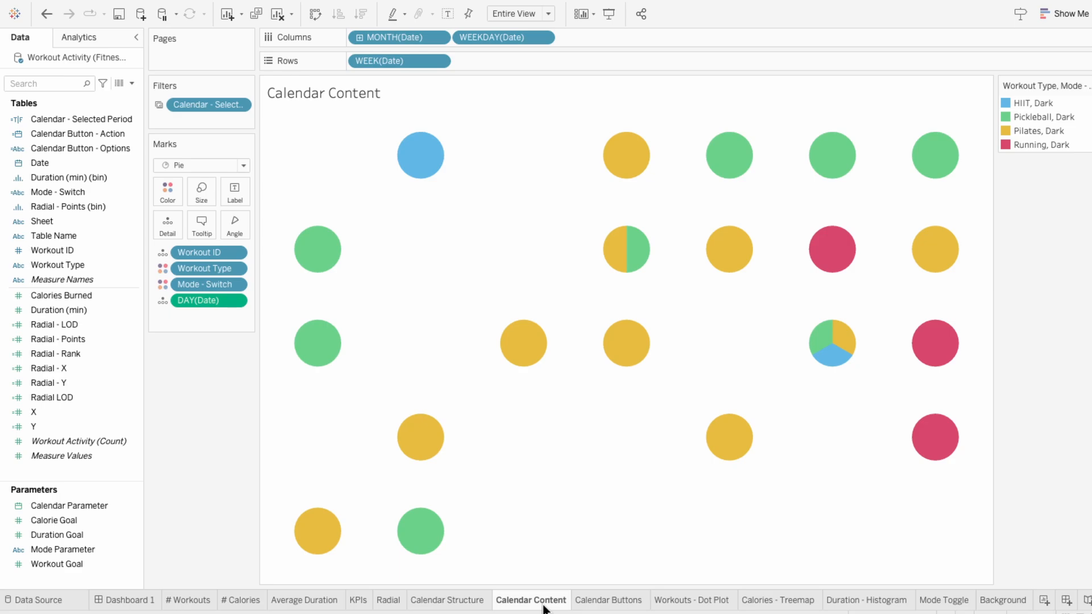
Step: Add Mode - Switch as a second color field on the Workouts - Dot Plot and Calories - Treemap sheets
left_click(691, 601)
left_click_drag(45, 251, 171, 282)
left_click(778, 600)
left_click_drag(86, 196, 171, 278)
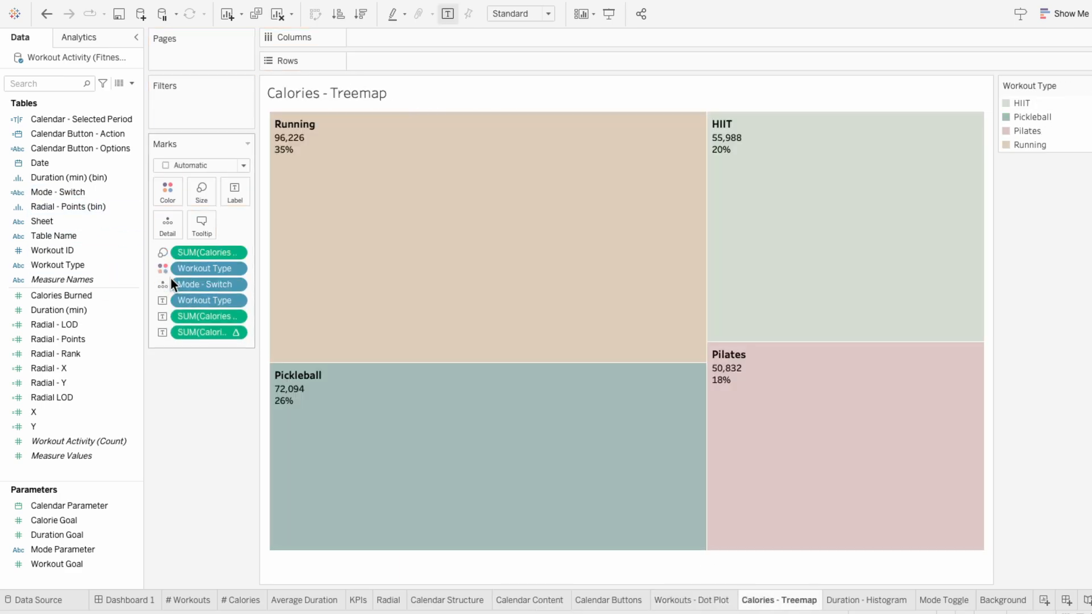
left_click(163, 284)
left_click(173, 299)
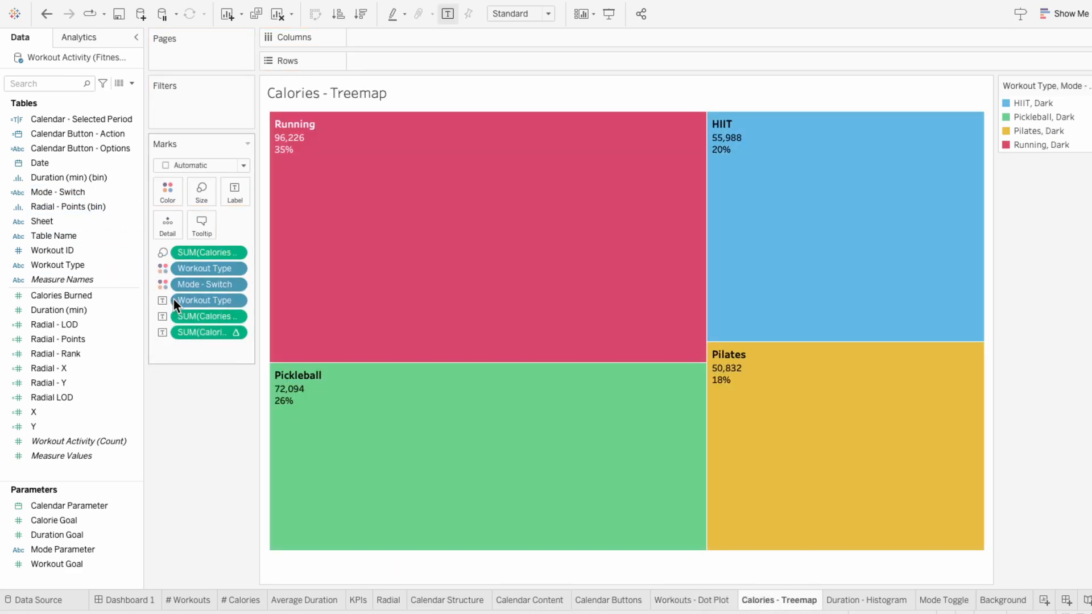
Step: Return to Dashboard 1 and switch it to light mode to review the workout type colors
left_click(126, 601)
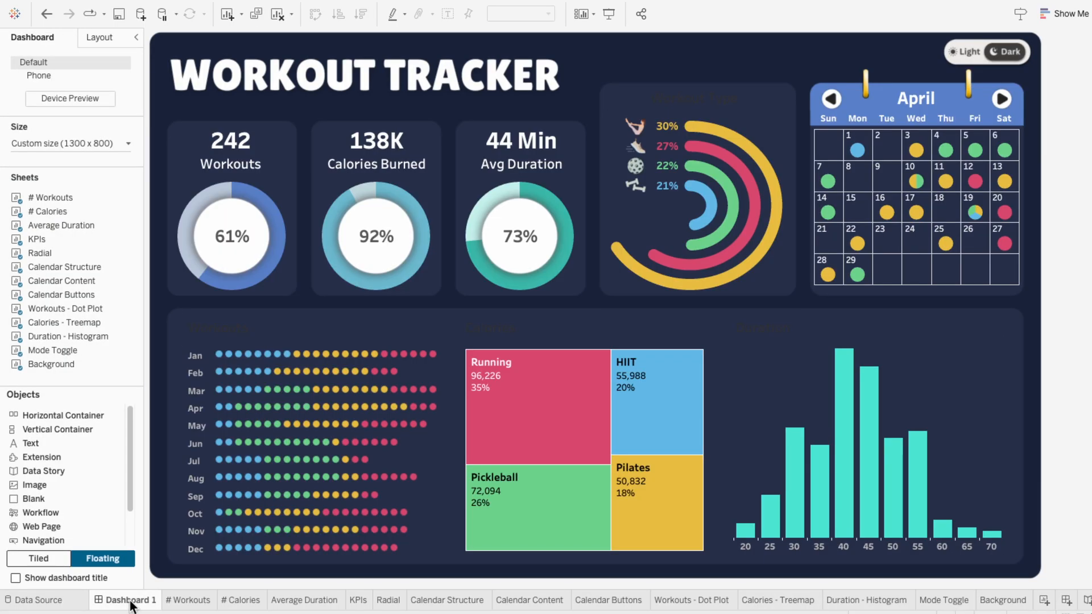
left_click(960, 59)
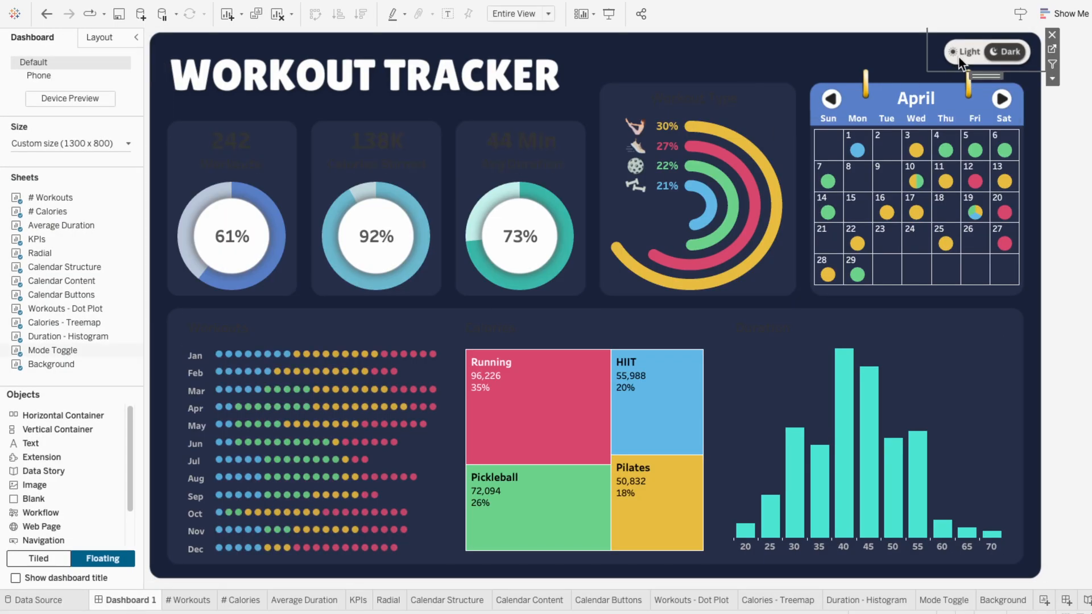
left_click(960, 60)
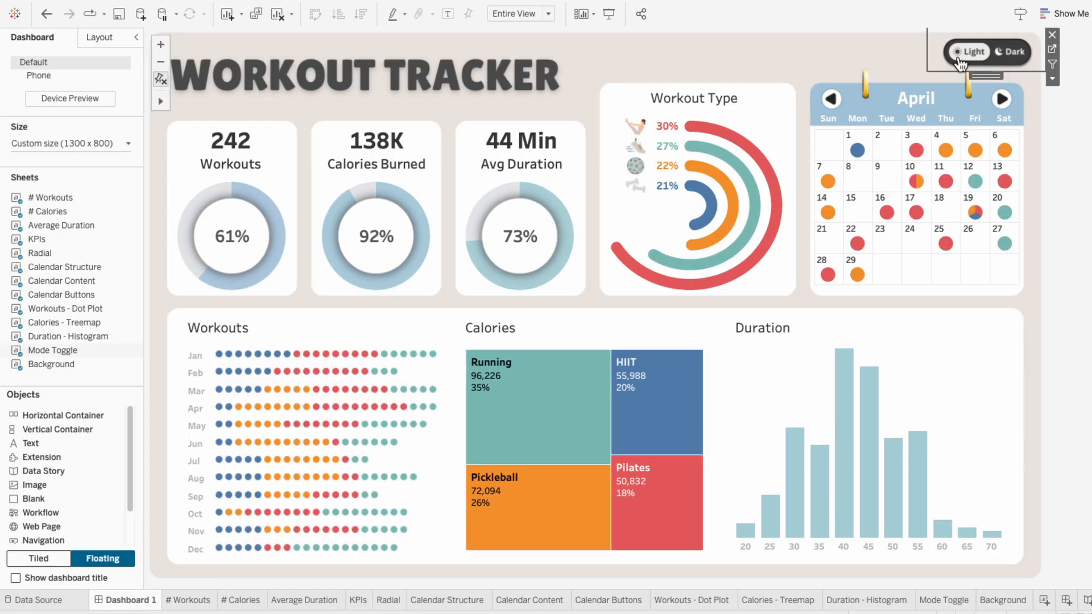
Step: On the Radial sheet, assign HIIT, Light a pale gray-green and Pickleball, Light a muted teal, sampled from their workout icons
left_click(388, 601)
left_click(165, 237)
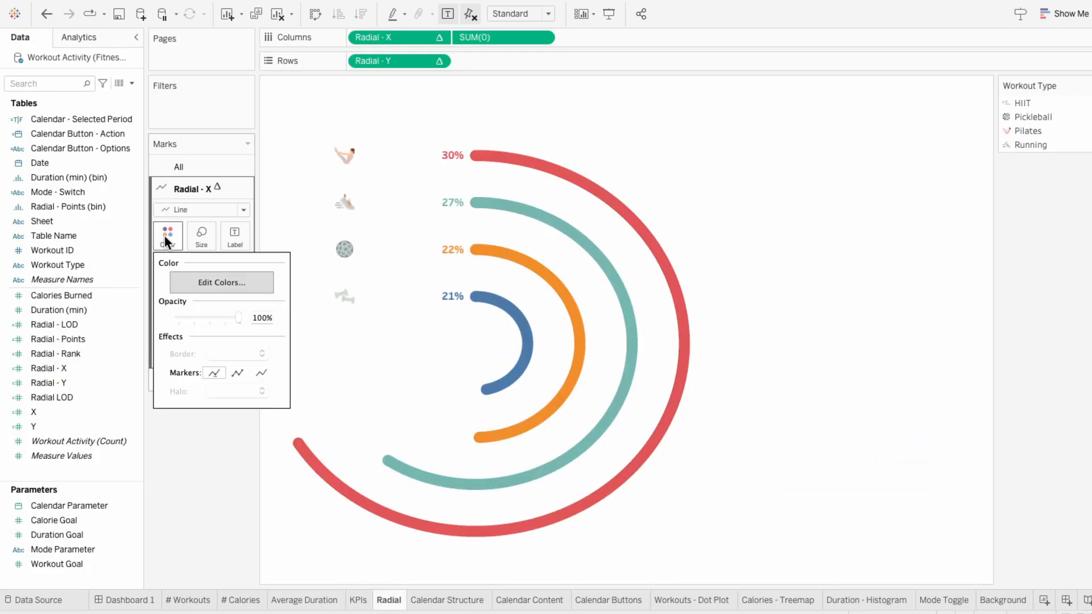
left_click(205, 279)
double_click(376, 198)
left_click(675, 390)
left_click(344, 296)
left_click(763, 420)
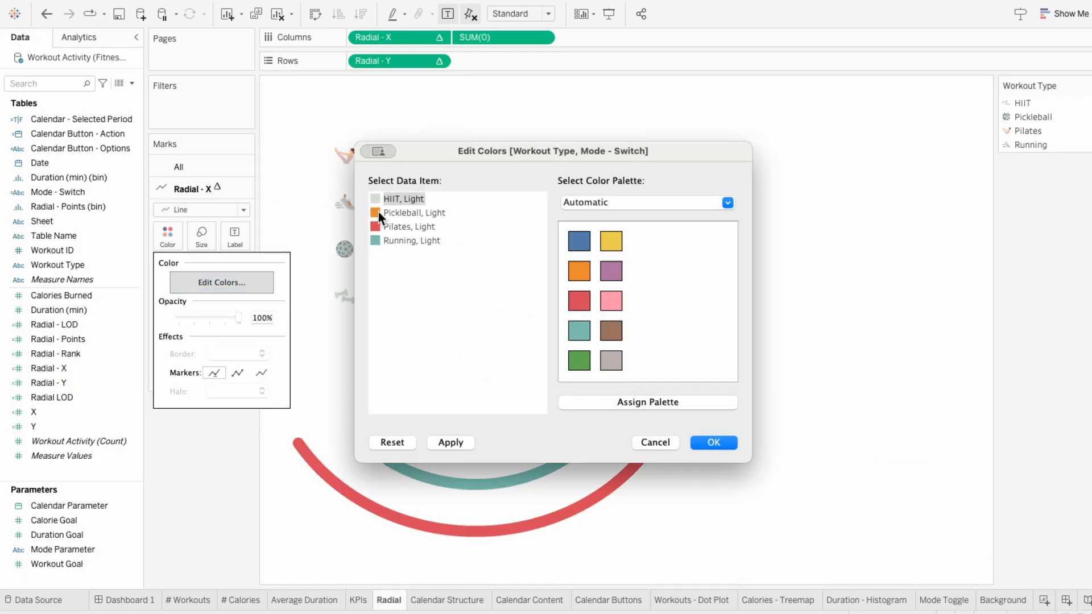
double_click(376, 212)
left_click(676, 391)
left_click(345, 249)
left_click(764, 419)
Step: Assign Pilates, Light a pale pink sampled from its icon and Running, Light a tan, and apply the colors
double_click(376, 226)
left_click(676, 390)
left_click(345, 159)
left_click(764, 419)
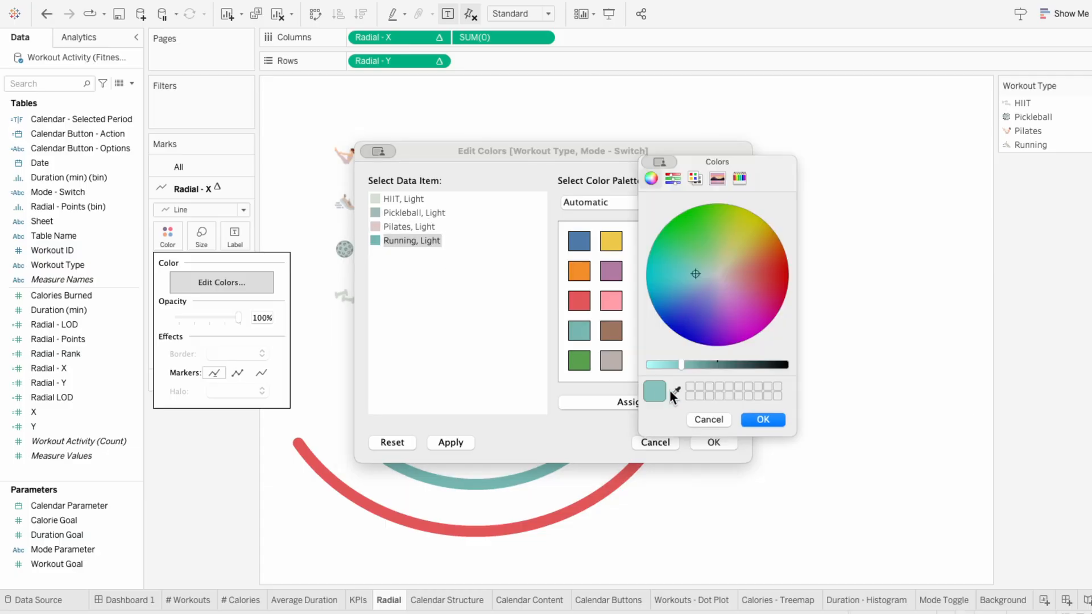
left_click(709, 420)
left_click(718, 442)
Step: Return to Dashboard 1, switch it to dark mode and check the Duration, Calories and Workout Type title text
left_click(130, 601)
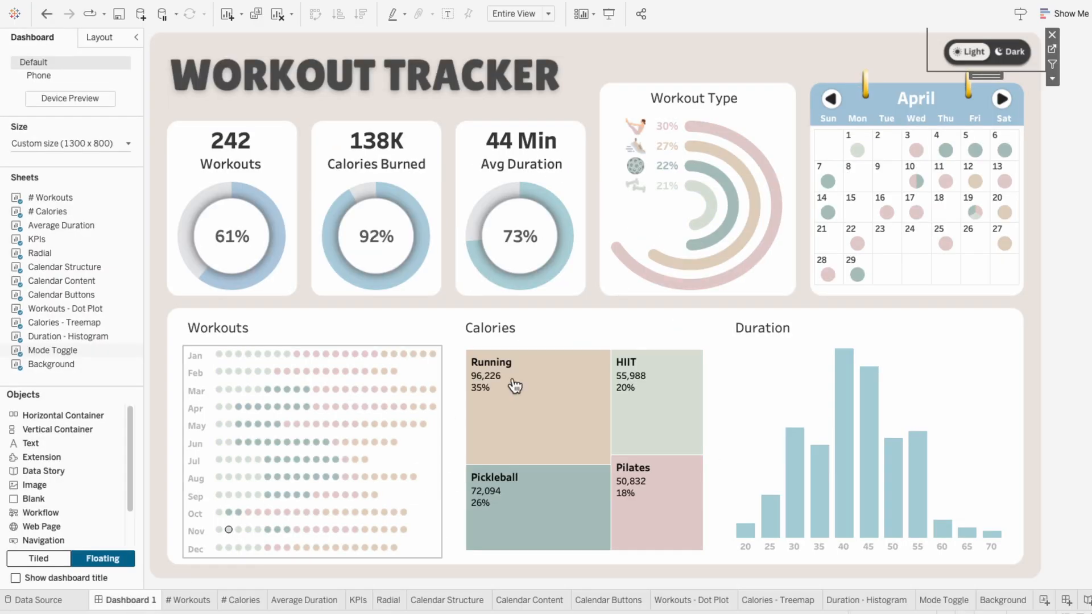
left_click(1006, 64)
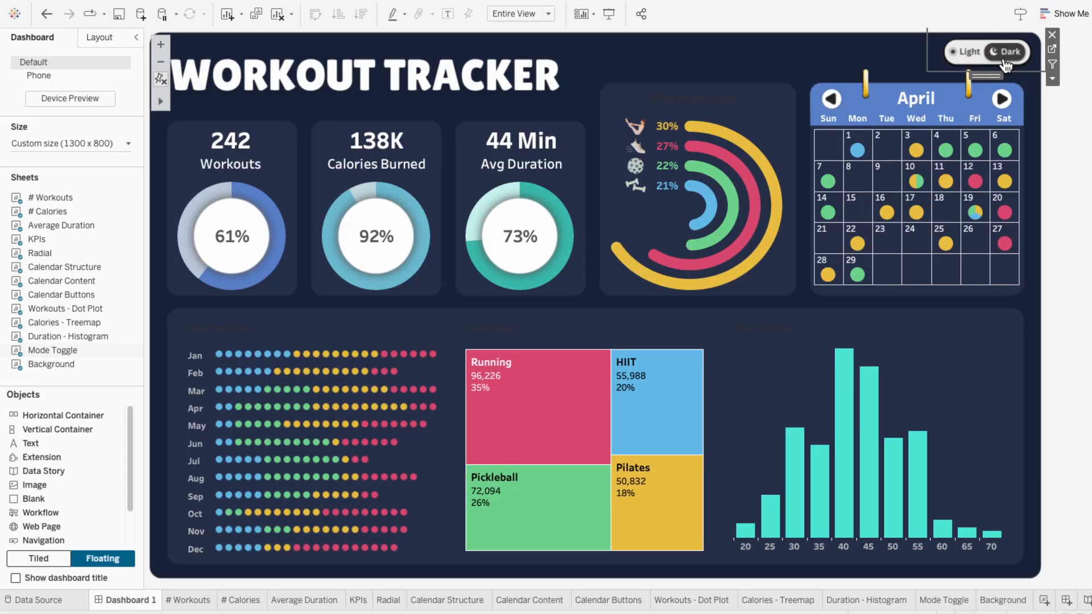
left_click(773, 332)
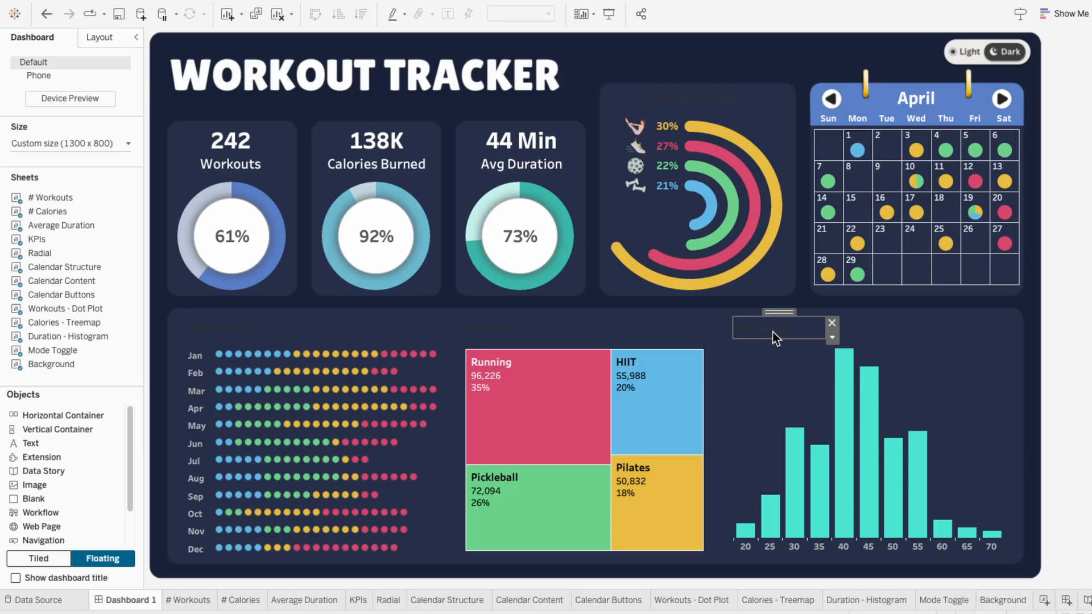
left_click(516, 329)
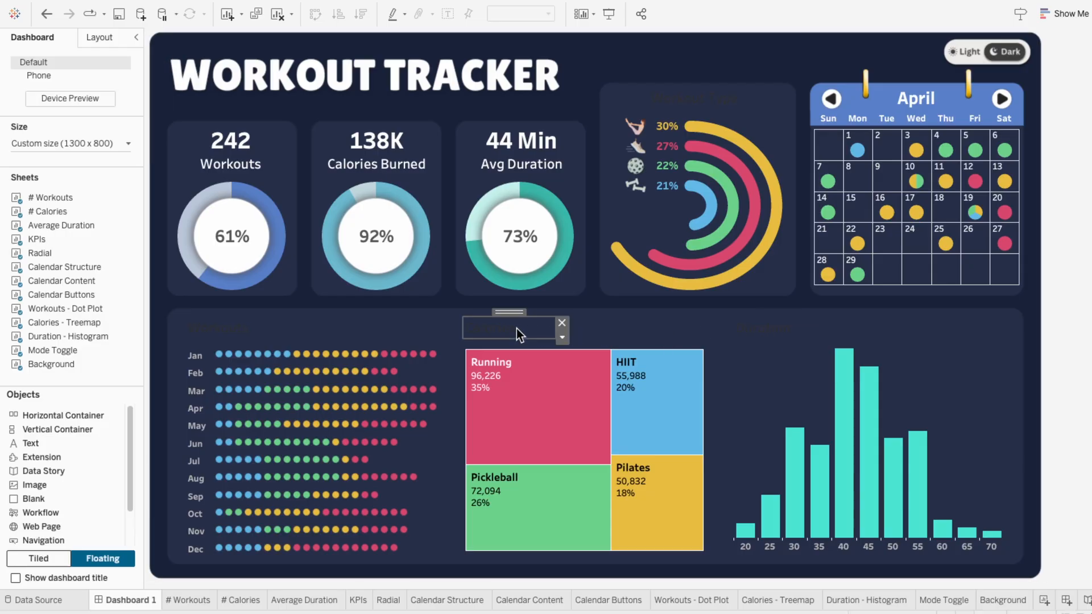
left_click(684, 95)
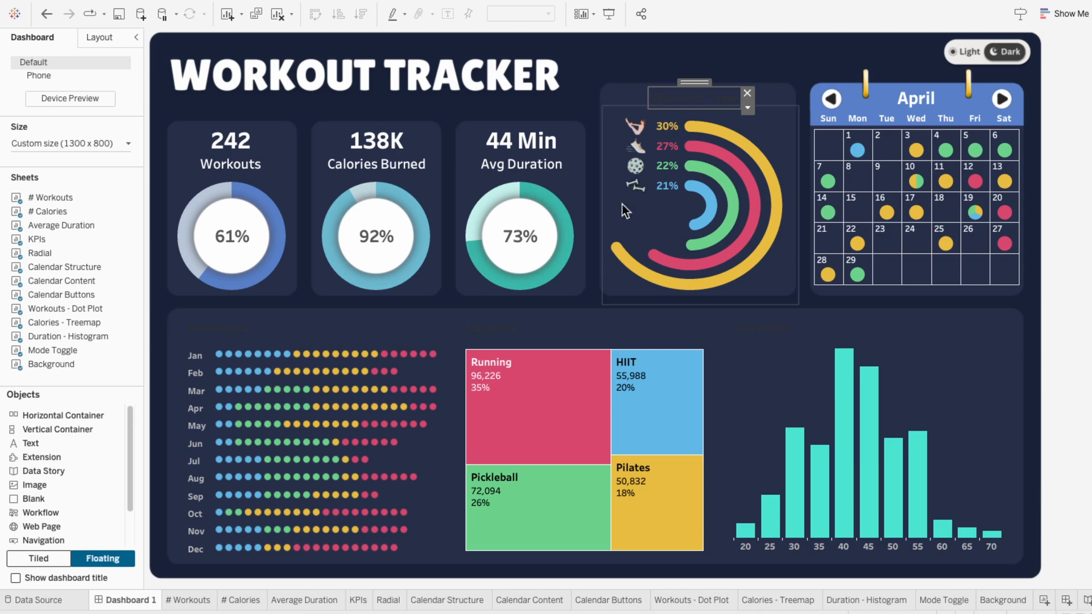
Step: Show the Radial sheet's title and start a new calculated field named Radial Title - Light
left_click(389, 600)
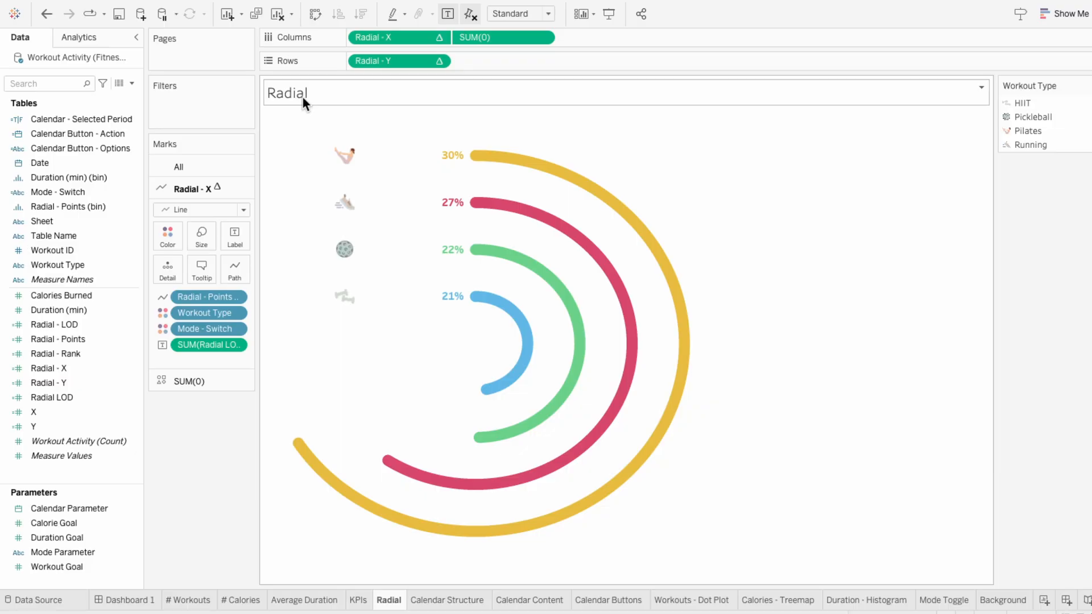
left_click(132, 84)
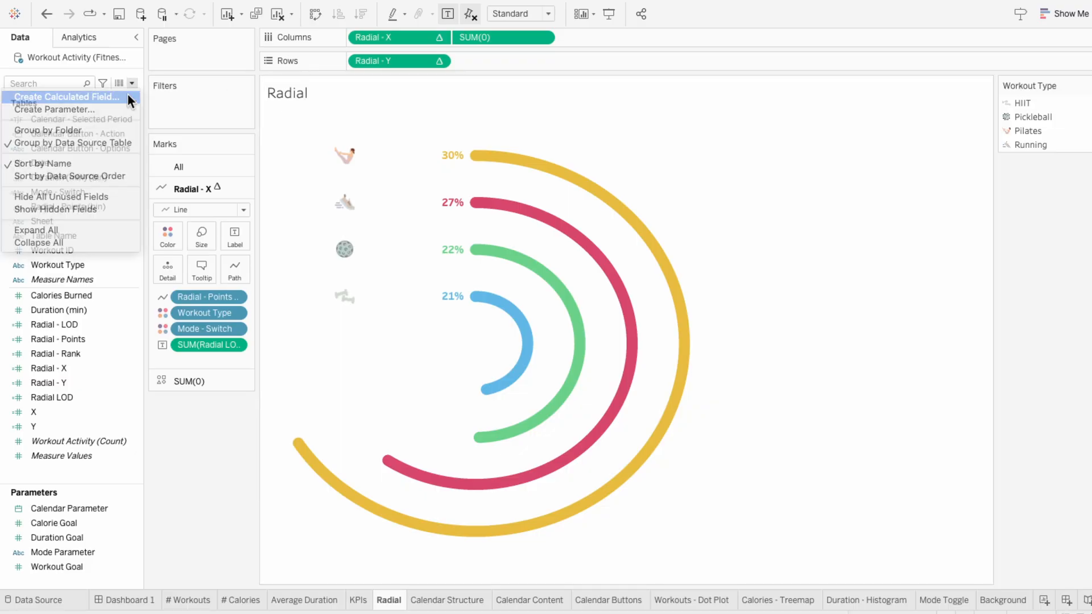
left_click(130, 98)
type("Radial Title")
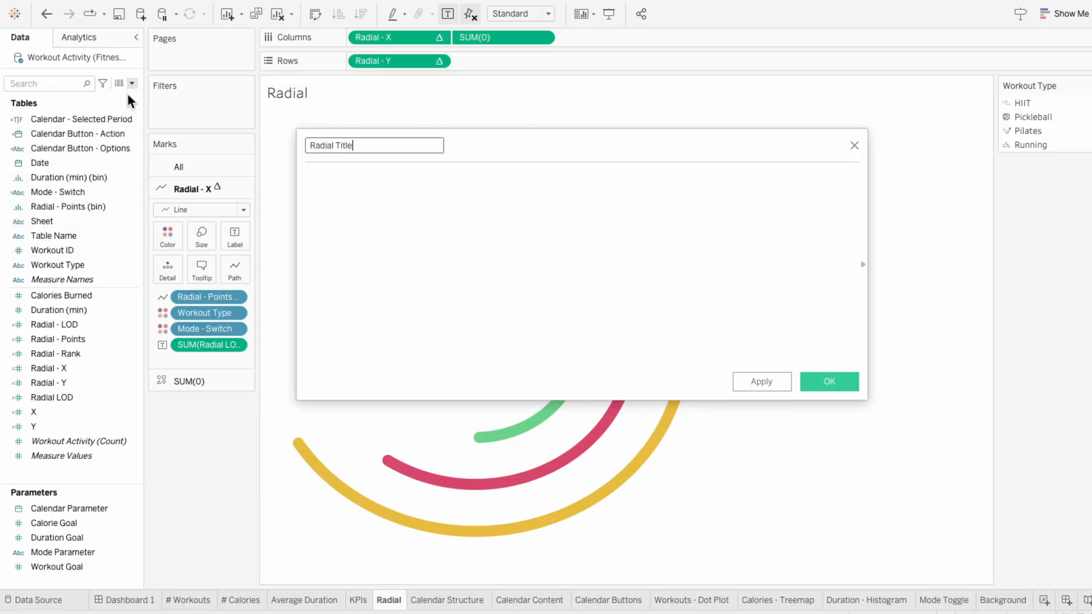
type(" - Light")
key("Tab")
Step: Define the field as IF [Mode - Switch] = "Light" THEN "Workout Type" ELSE "" END and save it
type("IF mod")
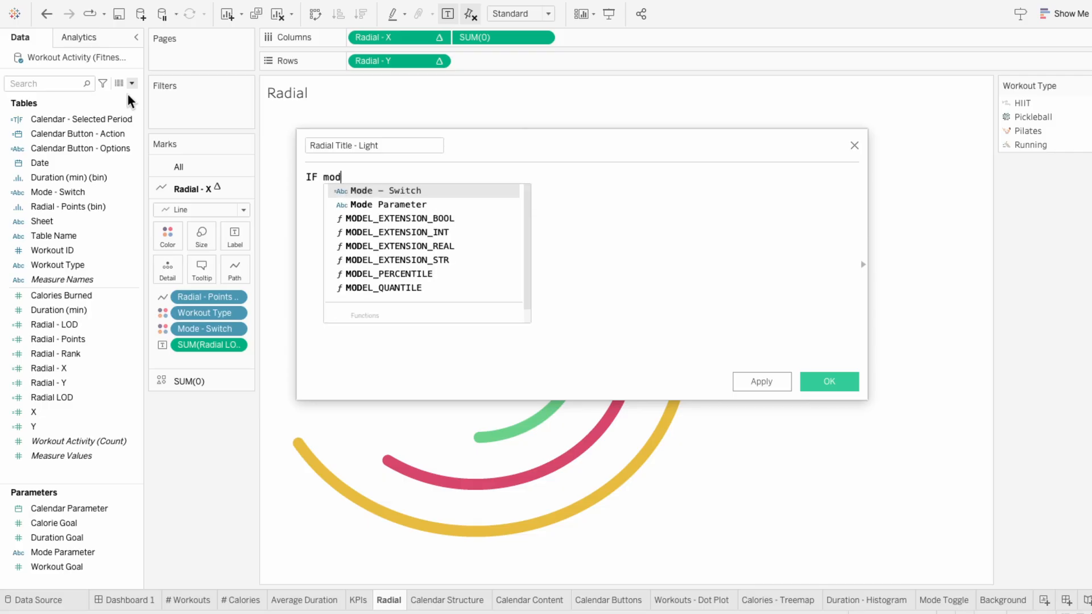
key("Return")
type("= \"Light\" THEN")
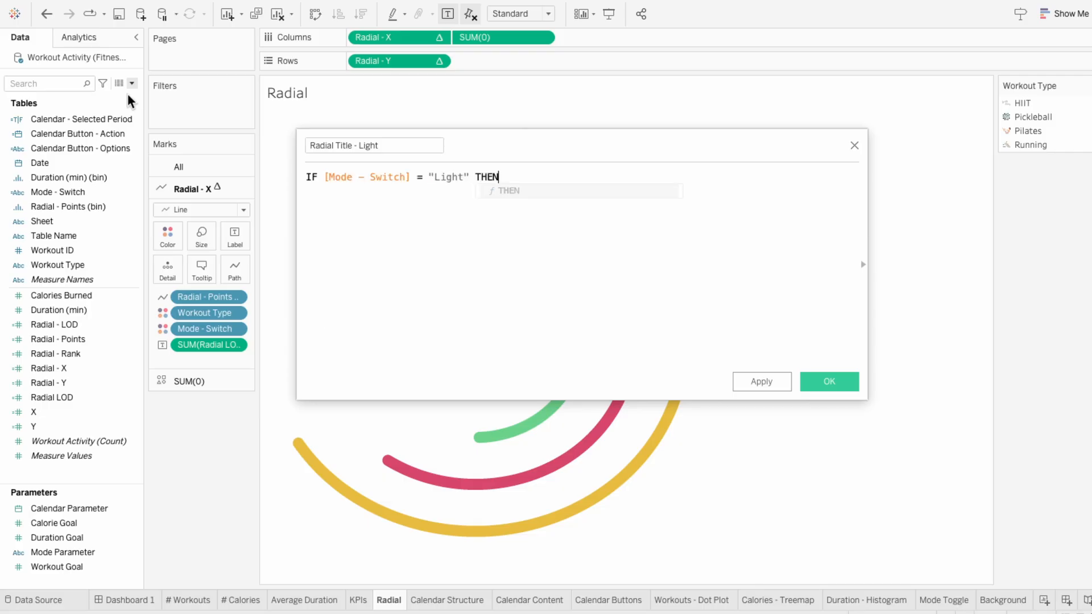
type(" \"Workout Type\"")
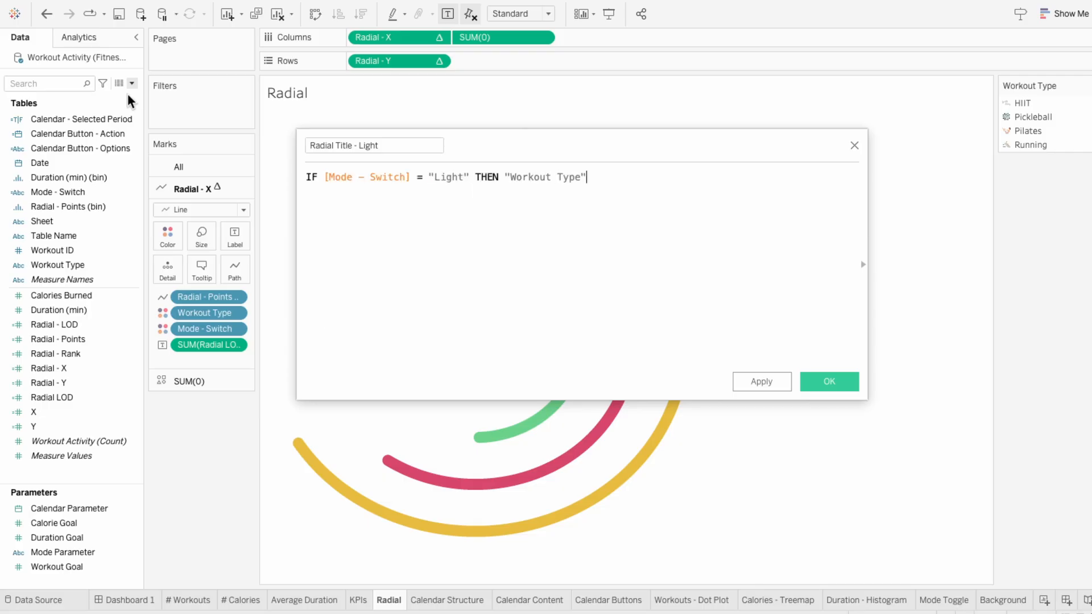
key("Return")
type("ELSE \"\"")
key("Return")
type("END")
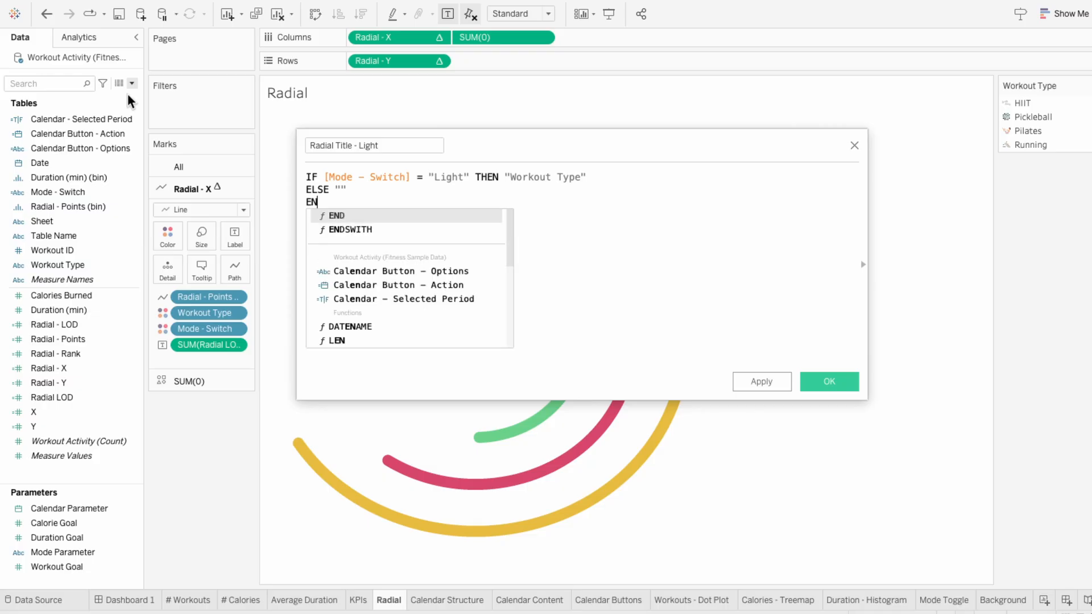
left_click(829, 381)
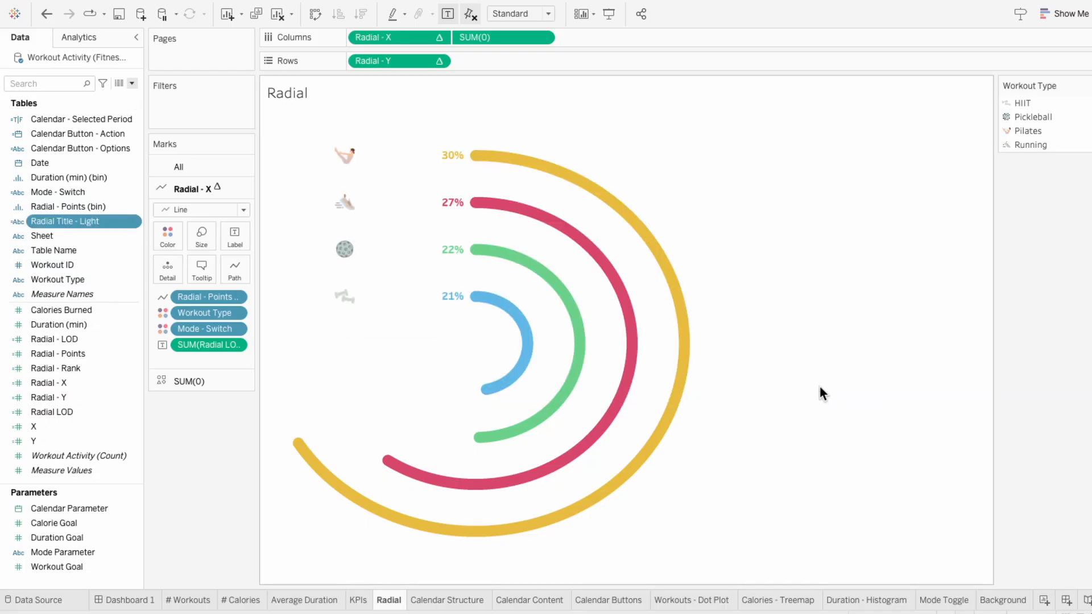
Step: Duplicate Radial Title - Light, rename the copy Radial Title - Dark, change its condition to "Dark" and save it
right_click(95, 220)
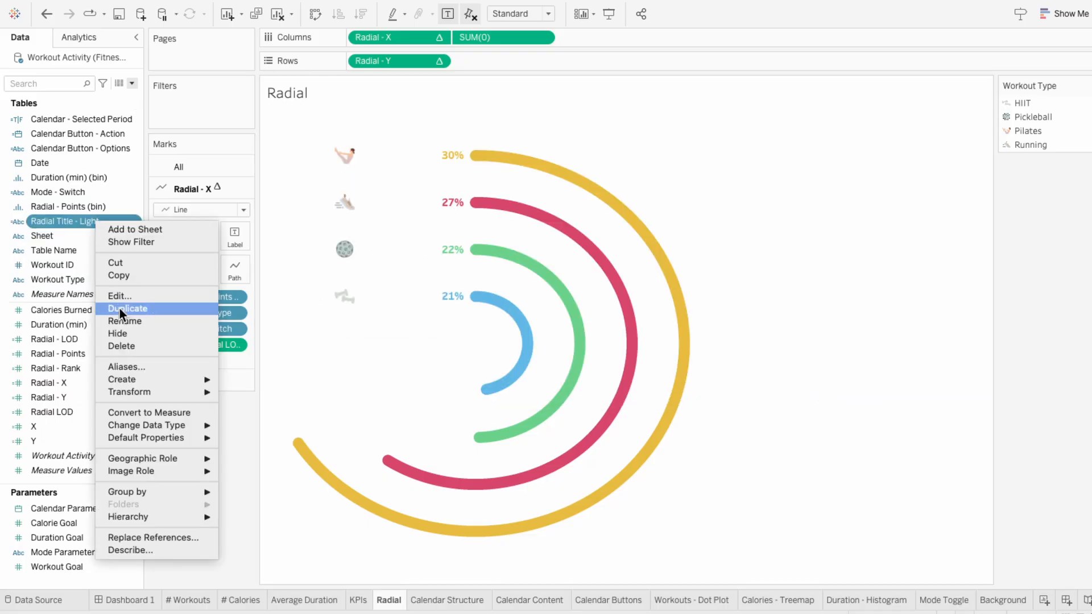
left_click(119, 309)
right_click(101, 239)
left_click(124, 316)
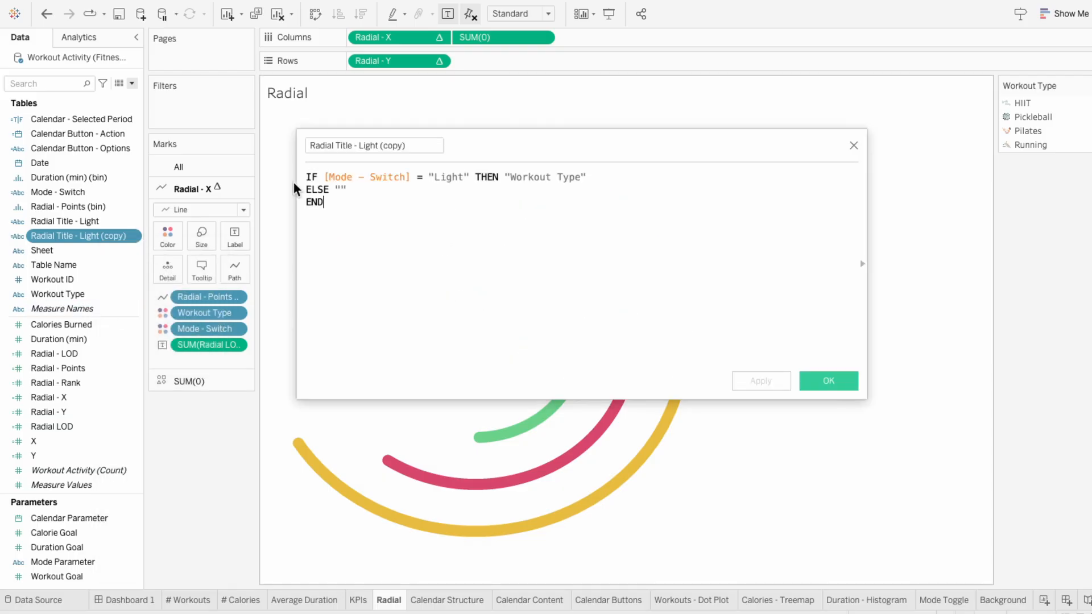
left_click_drag(360, 145, 458, 141)
type("Dark")
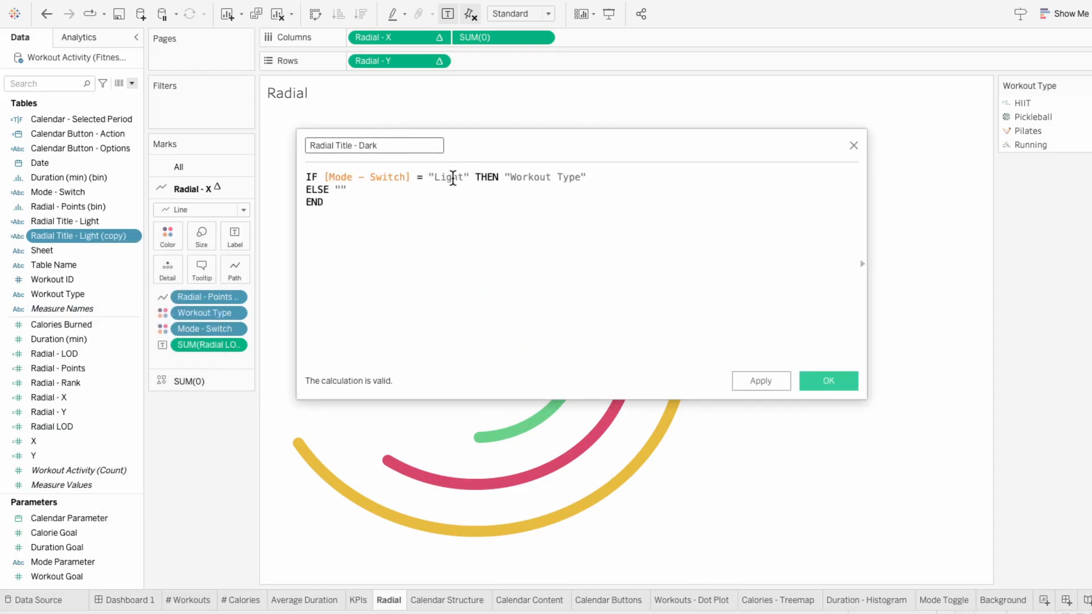
double_click(453, 178)
type("Dark")
key("Return")
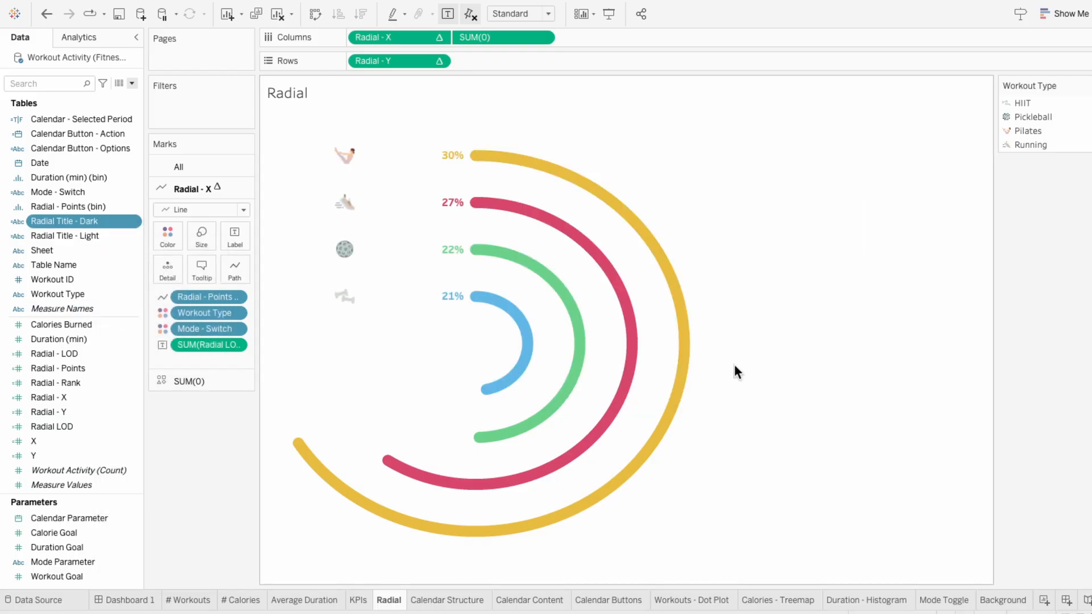
Step: Add both Radial Title fields to the marks' detail and replace the sheet title with <Radial Title - Light><Radial Title - Dark>
left_click_drag(93, 223, 203, 361)
left_click_drag(65, 235, 193, 377)
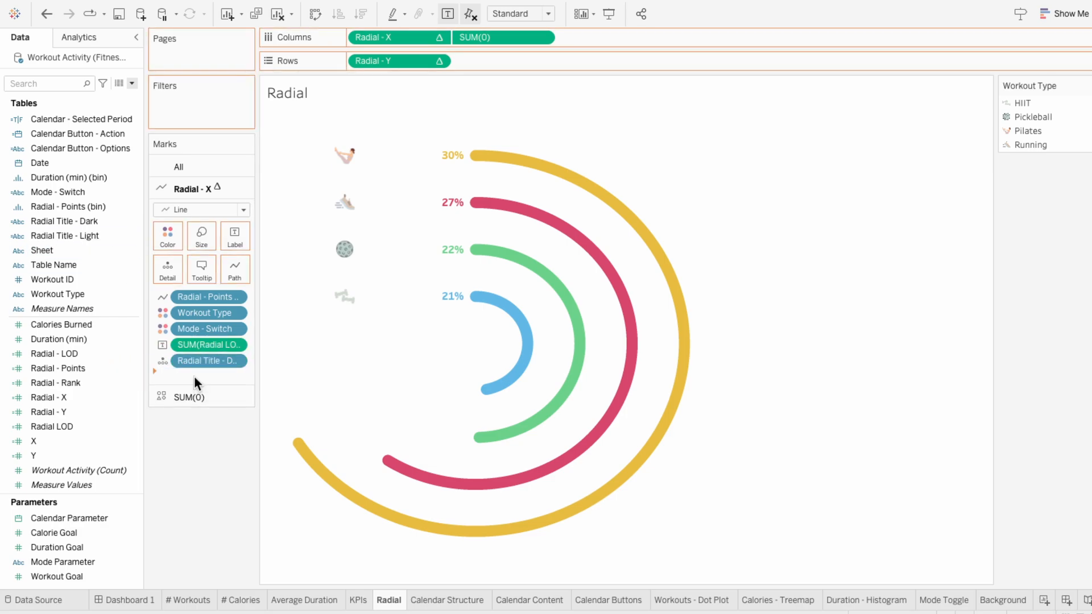
right_click(315, 100)
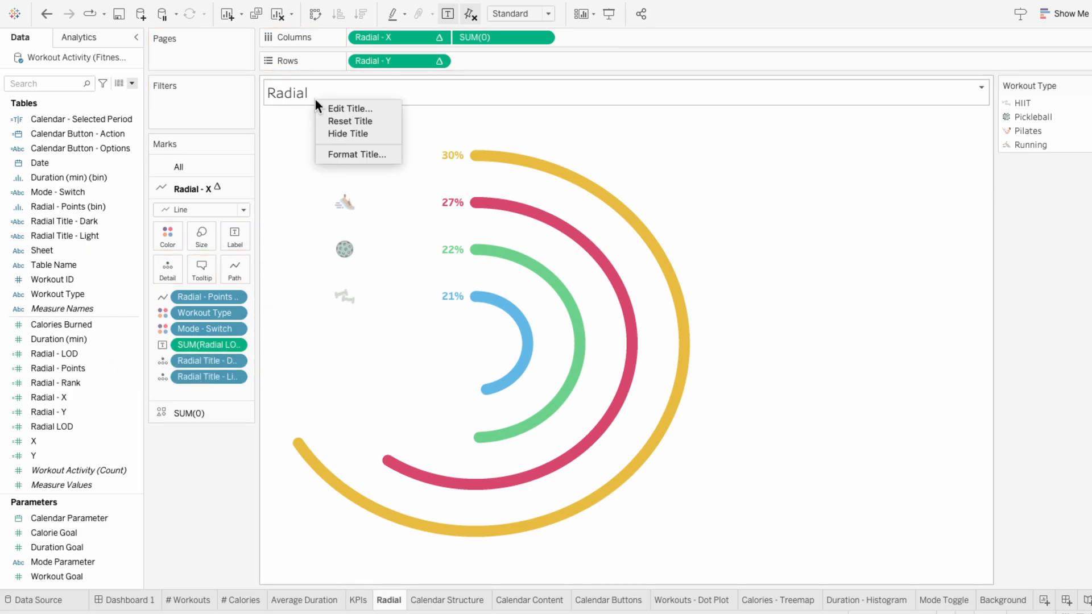
left_click(319, 105)
left_click_drag(427, 231, 286, 229)
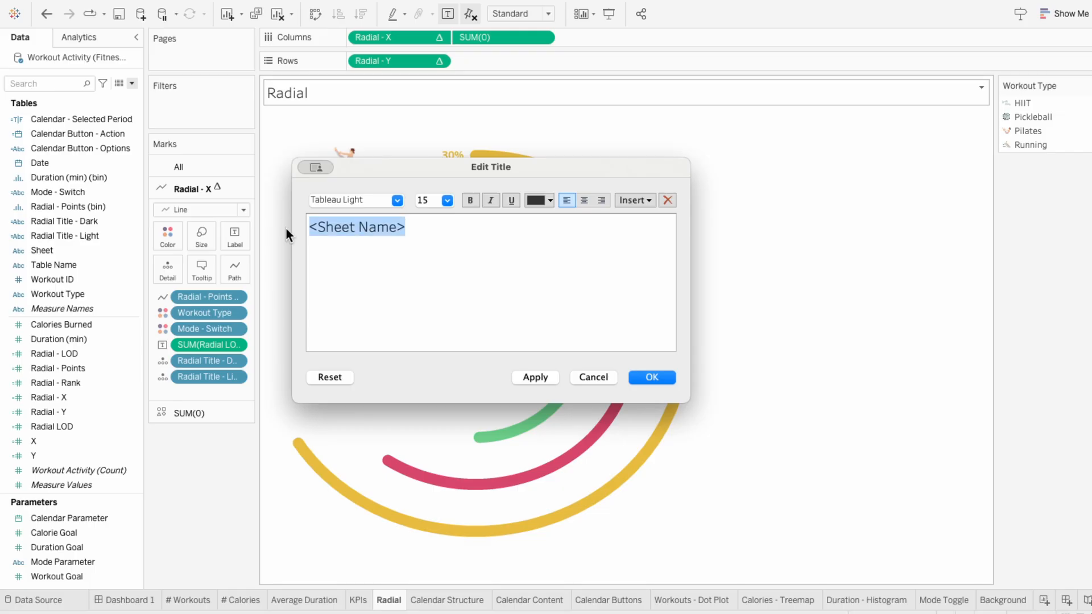
key("BackSpace")
left_click(634, 200)
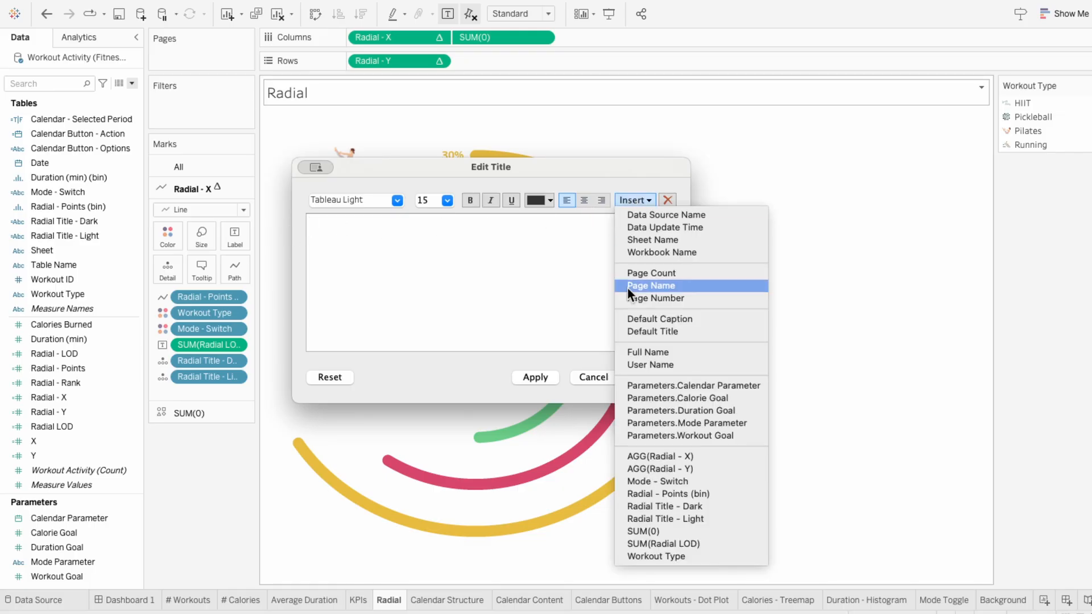
left_click(644, 513)
left_click(633, 200)
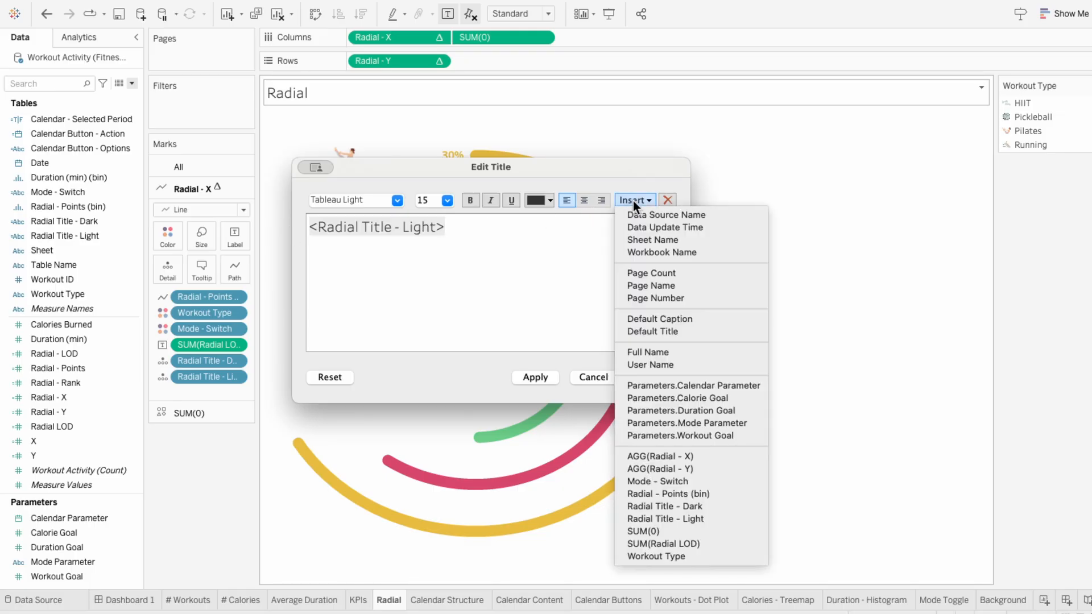
left_click(630, 506)
Step: Color the Radial Title - Dark part of the title white, set the whole title to Tableau Regular and apply it
left_click_drag(448, 233, 294, 225)
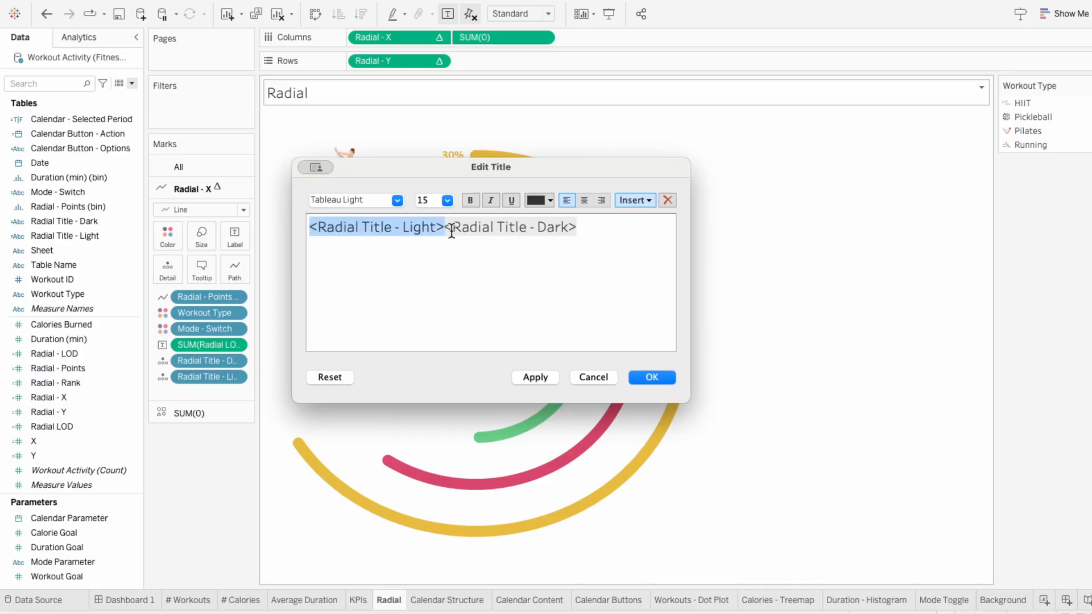
left_click_drag(444, 228, 581, 226)
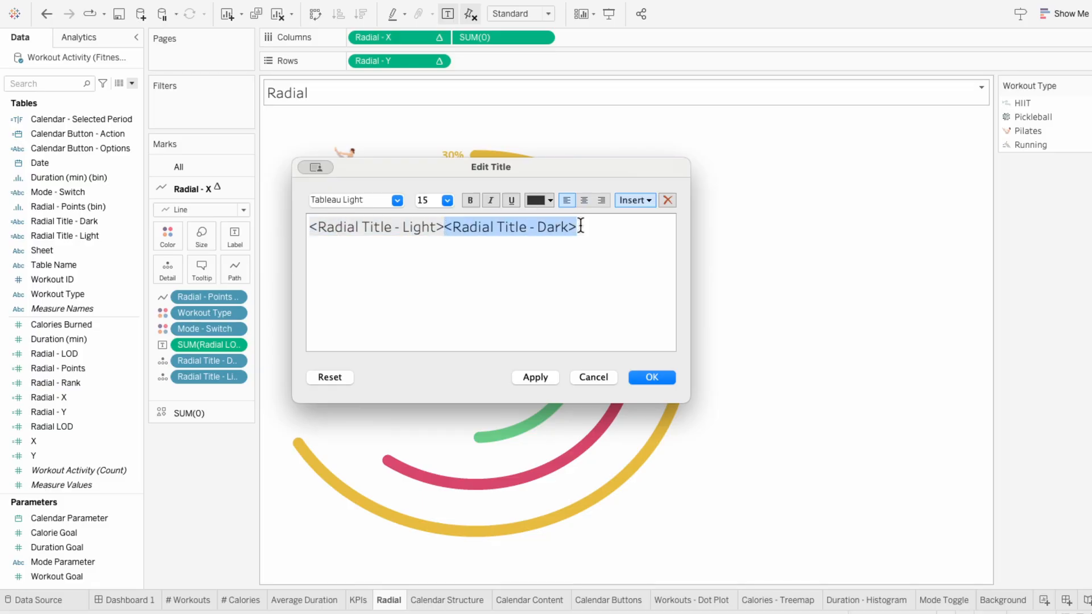
left_click(538, 201)
left_click(545, 214)
left_click_drag(605, 245, 302, 221)
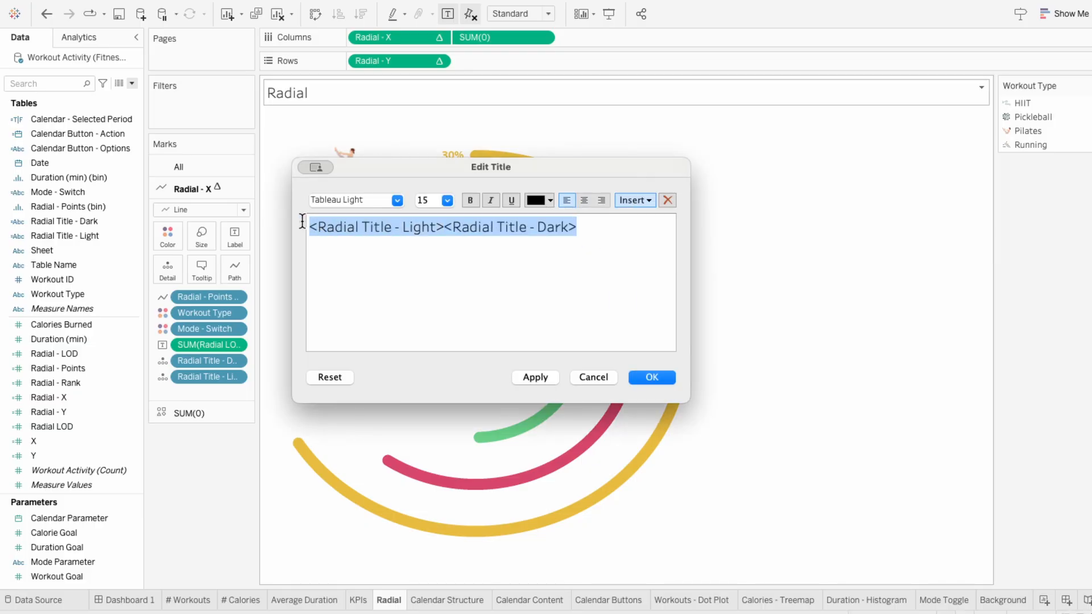
left_click(397, 201)
left_click(398, 312)
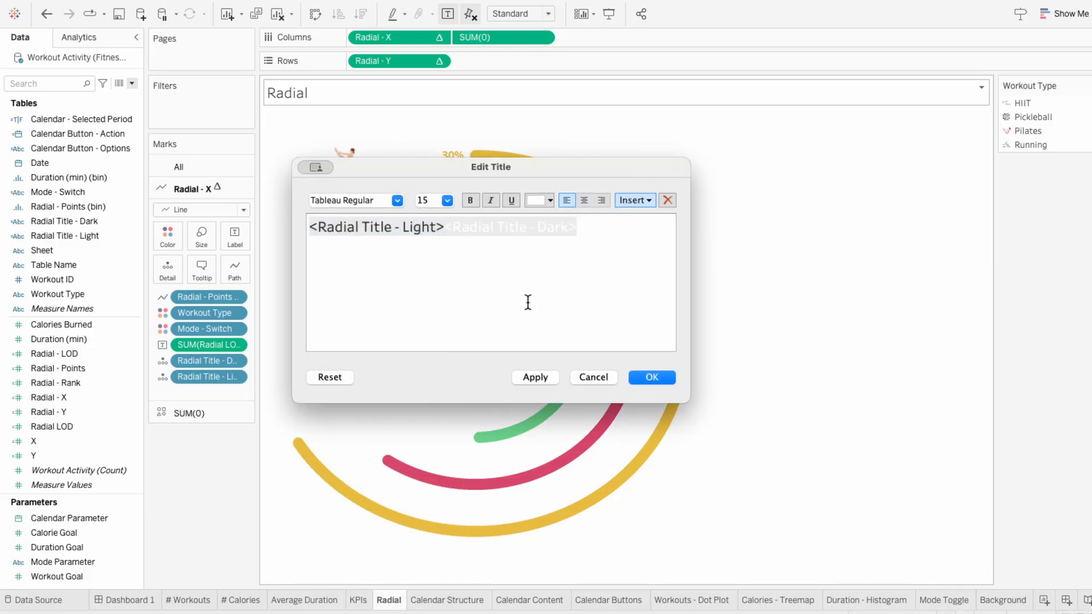
left_click(650, 378)
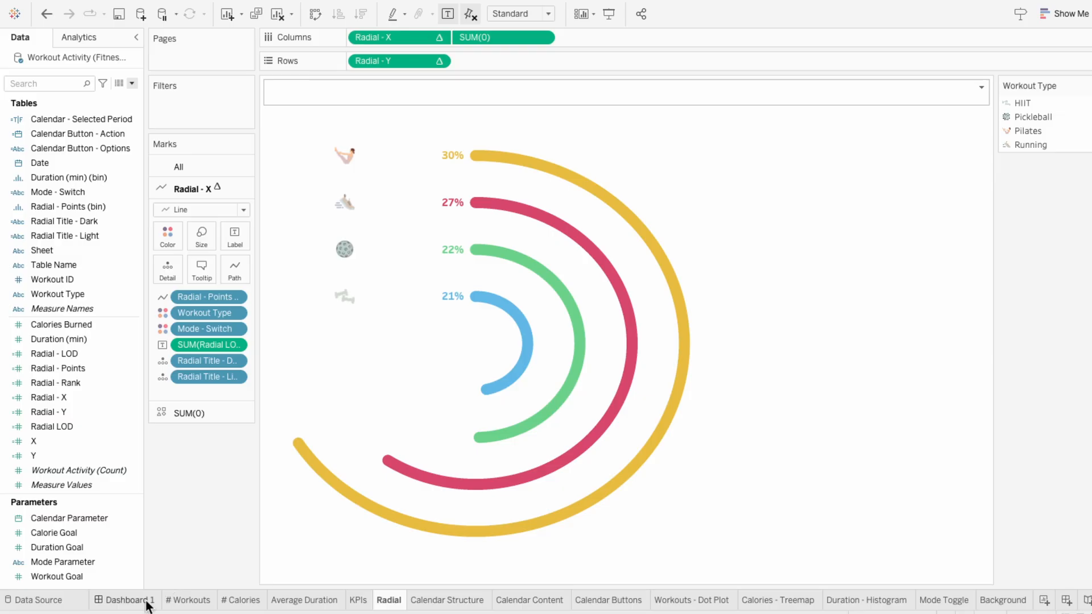
Step: Return to Dashboard 1 and show the Radial chart's title
left_click(126, 601)
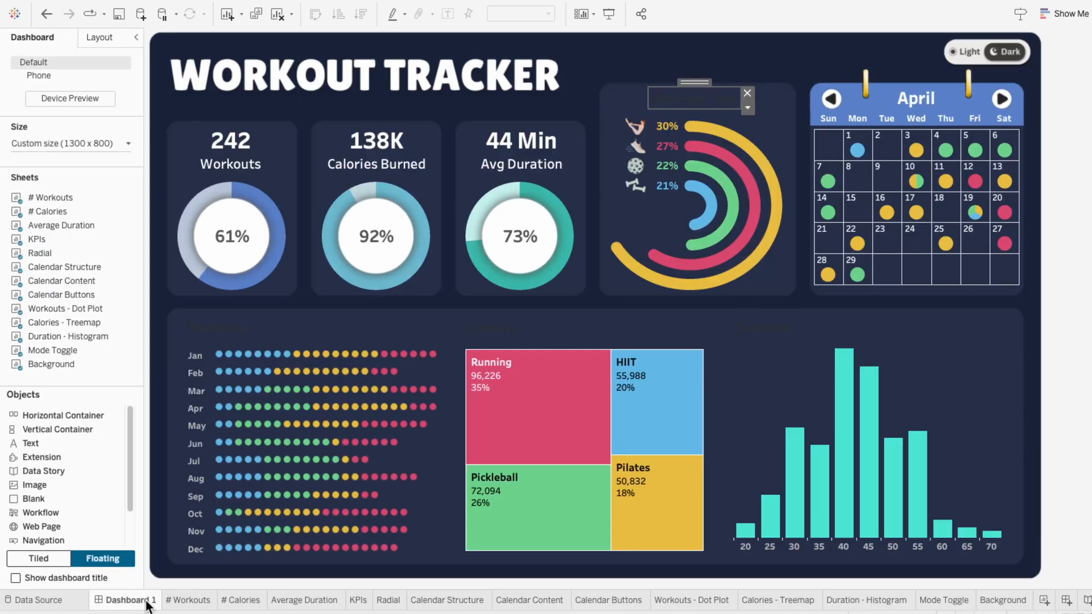
left_click(763, 128)
left_click(804, 155)
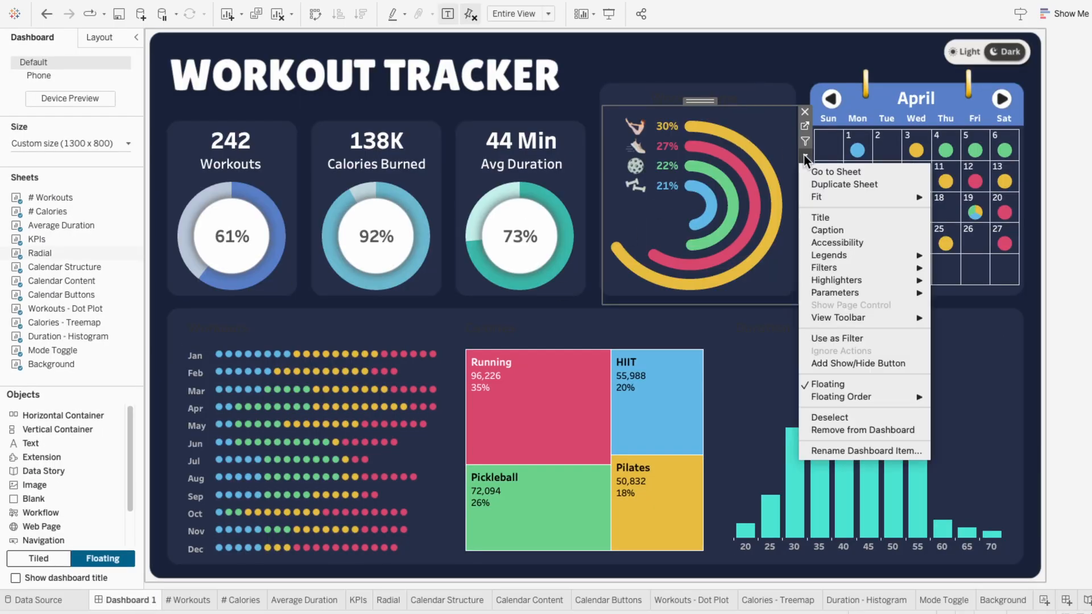
left_click(816, 217)
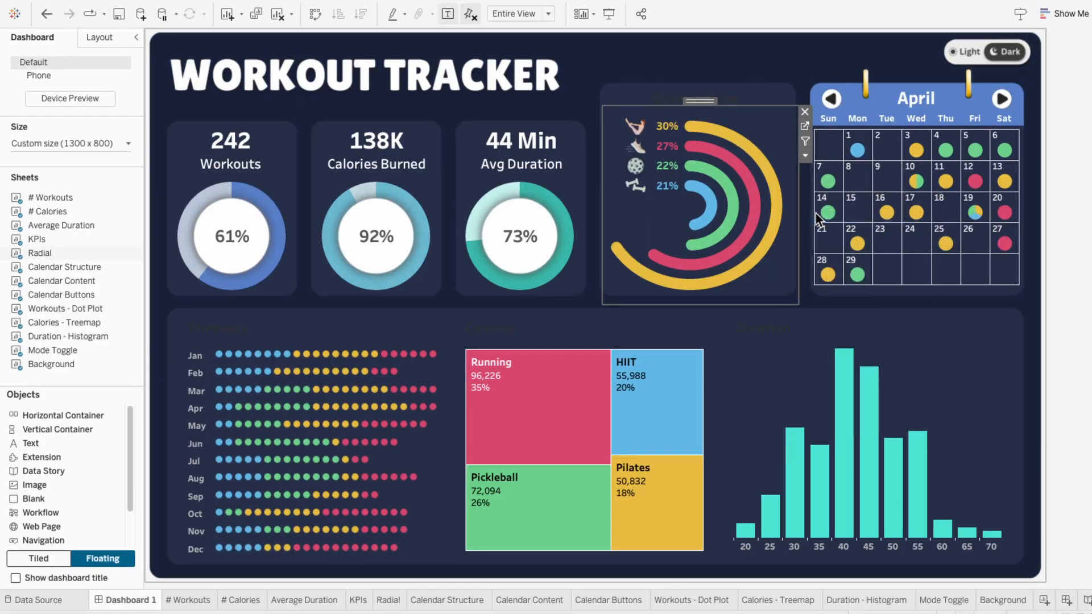
Step: Remove the old floating title text above the Radial chart and extend the chart's upper edge into that space
left_click(731, 97)
left_click(747, 93)
left_click(734, 107)
left_click_drag(735, 105, 735, 91)
Step: Center the Radial chart's title and extend the chart's upper edge slightly further up
right_click(722, 99)
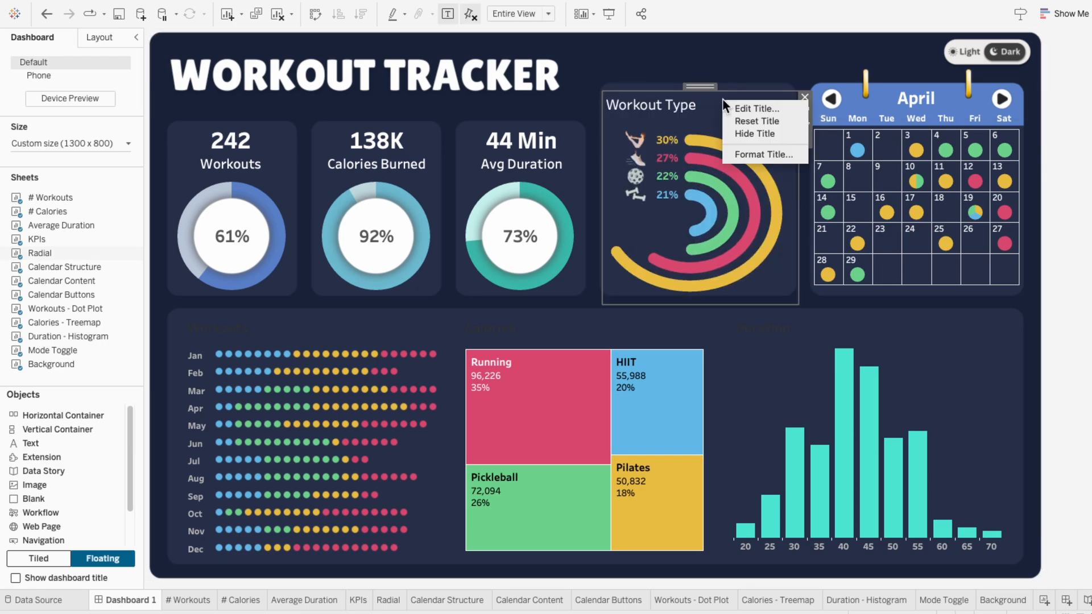
left_click(731, 107)
left_click_drag(579, 224, 309, 226)
left_click(585, 201)
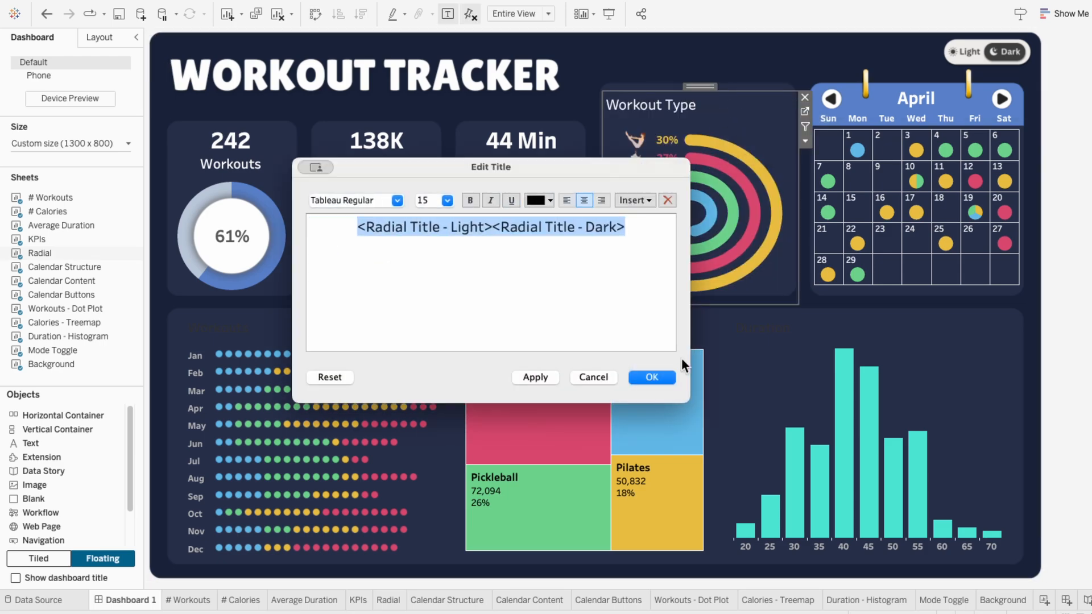
left_click(652, 377)
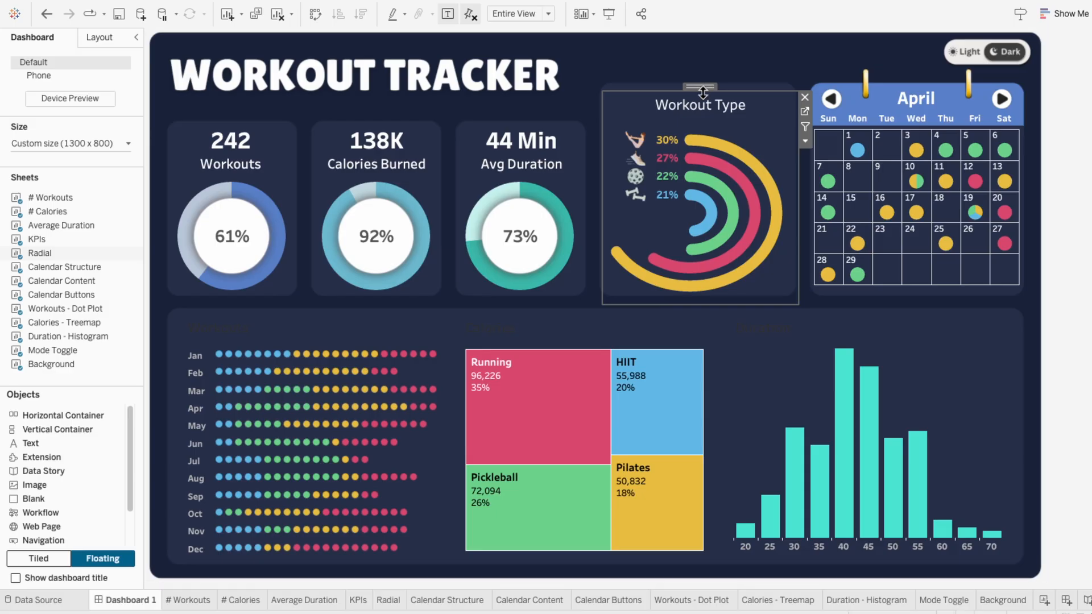
left_click_drag(705, 86, 705, 83)
Step: Switch the dashboard to light mode and lower the Radial chart's upper edge slightly
left_click(966, 62)
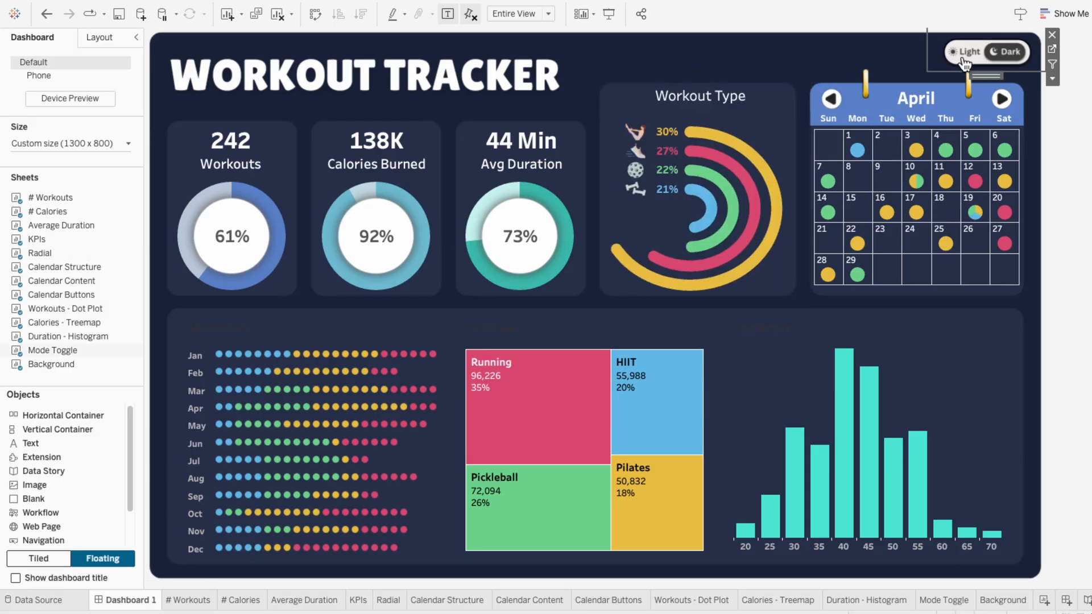
left_click(966, 61)
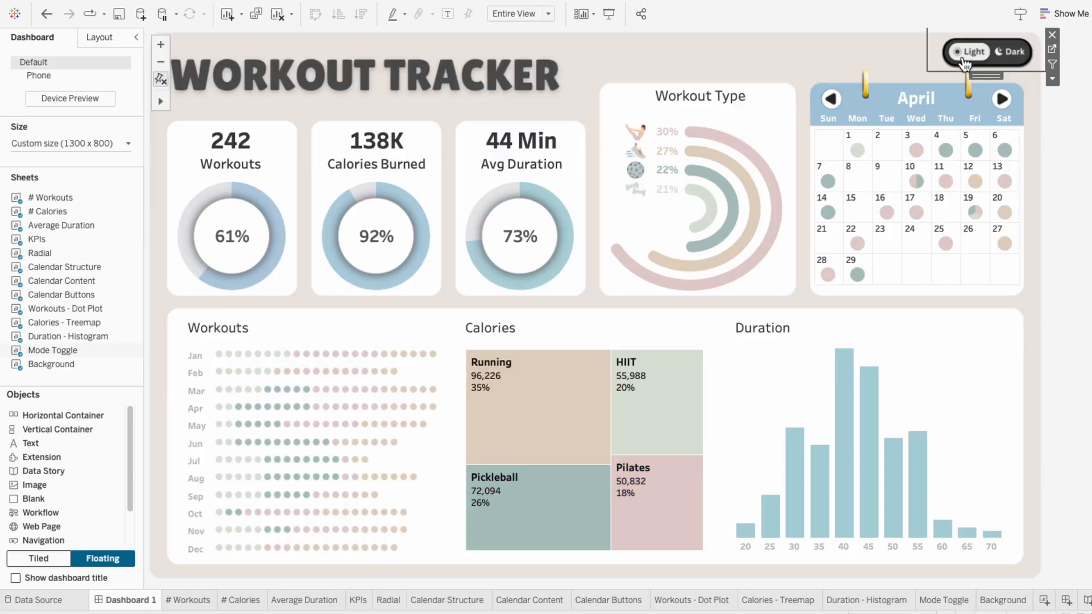
left_click(752, 118)
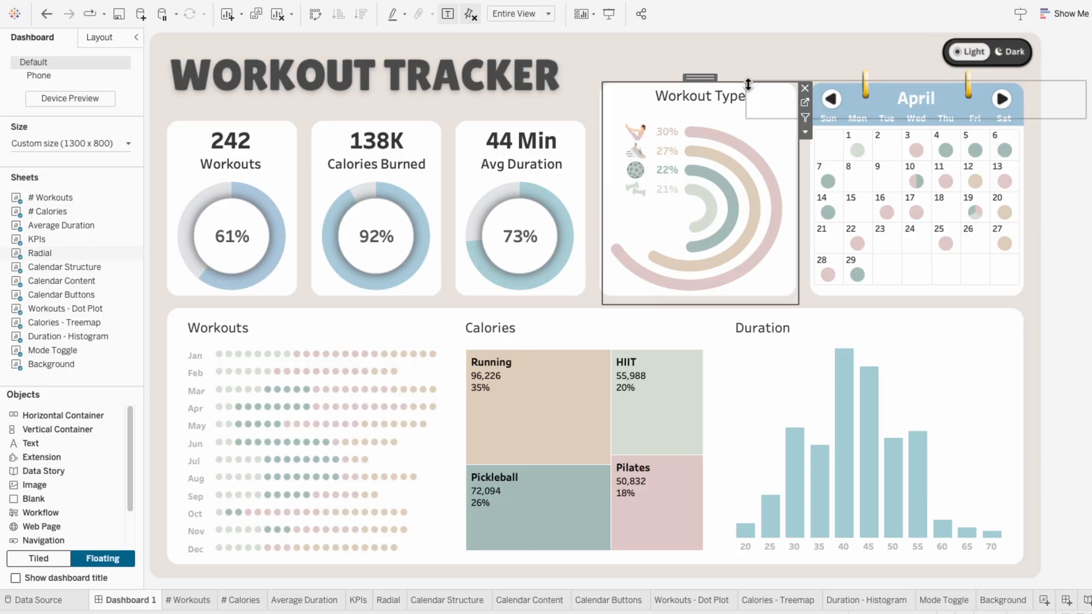
left_click_drag(748, 84, 748, 88)
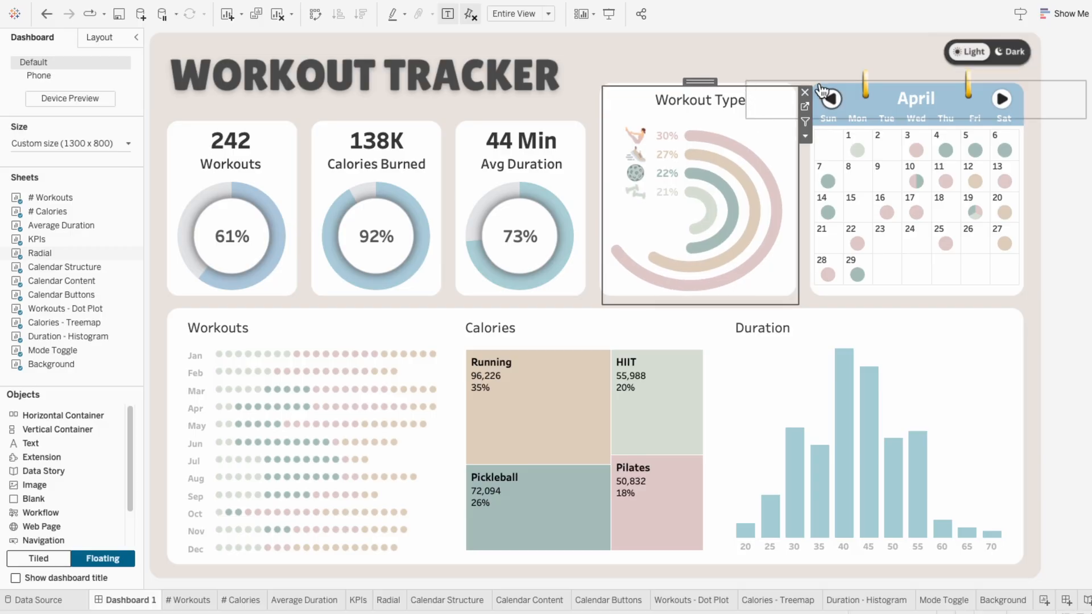
Step: Create a new worksheet and name it Titles
left_click(1044, 601)
double_click(1021, 601)
type("T")
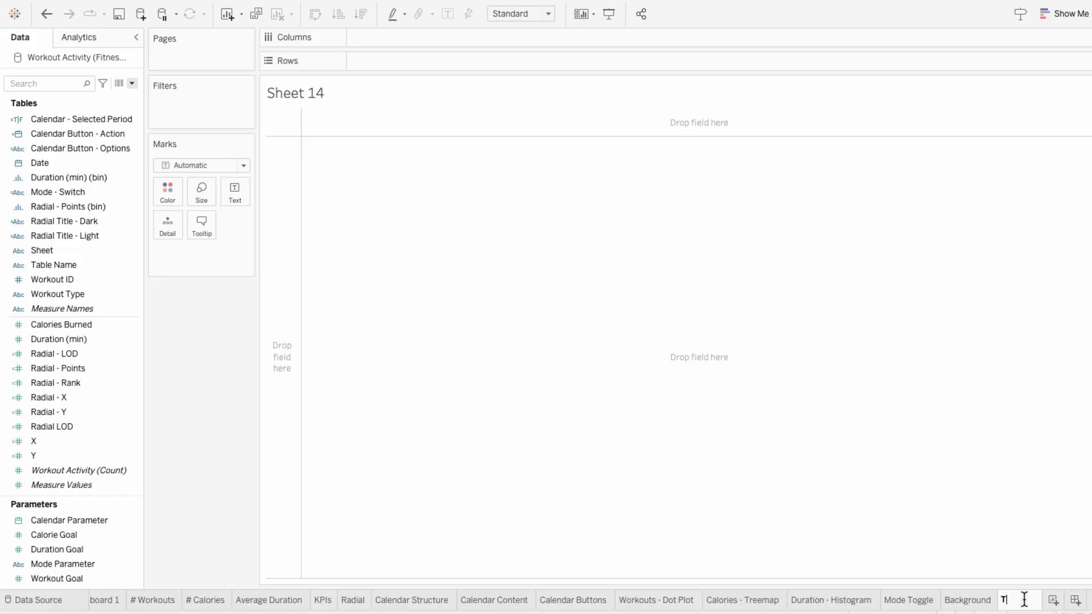
type("itles")
key("Return")
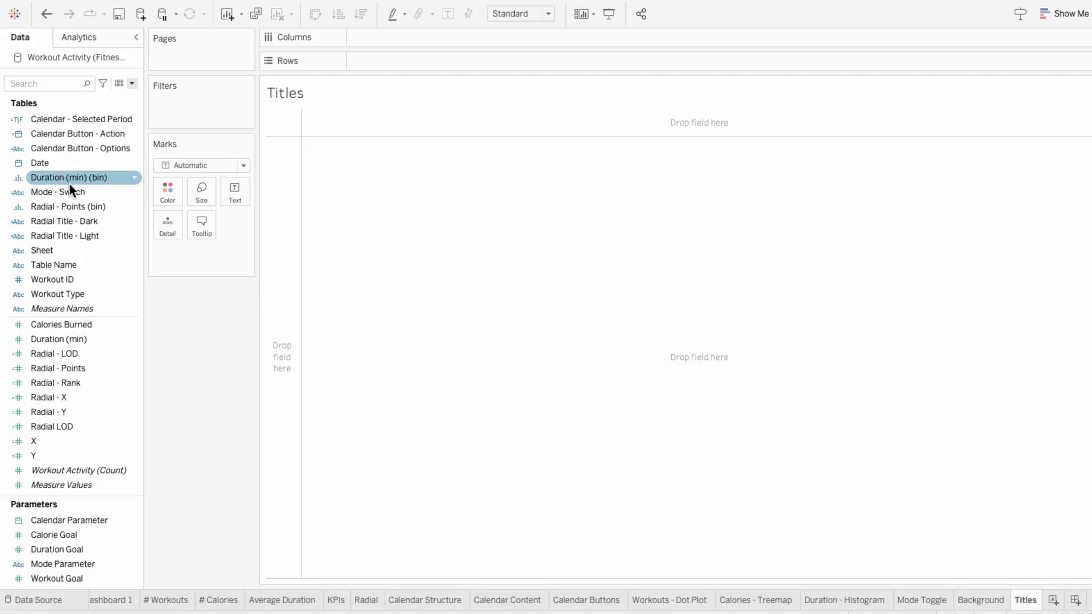
Step: Add Mode - Switch to the Titles sheet's marks as text
left_click_drag(69, 189, 196, 257)
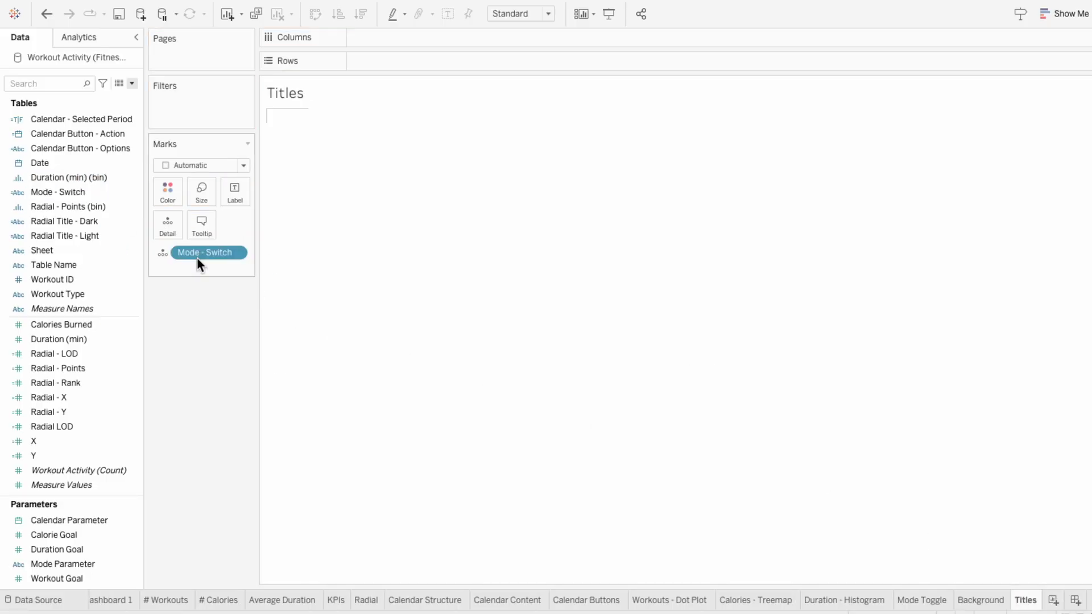
left_click(163, 252)
left_click(175, 282)
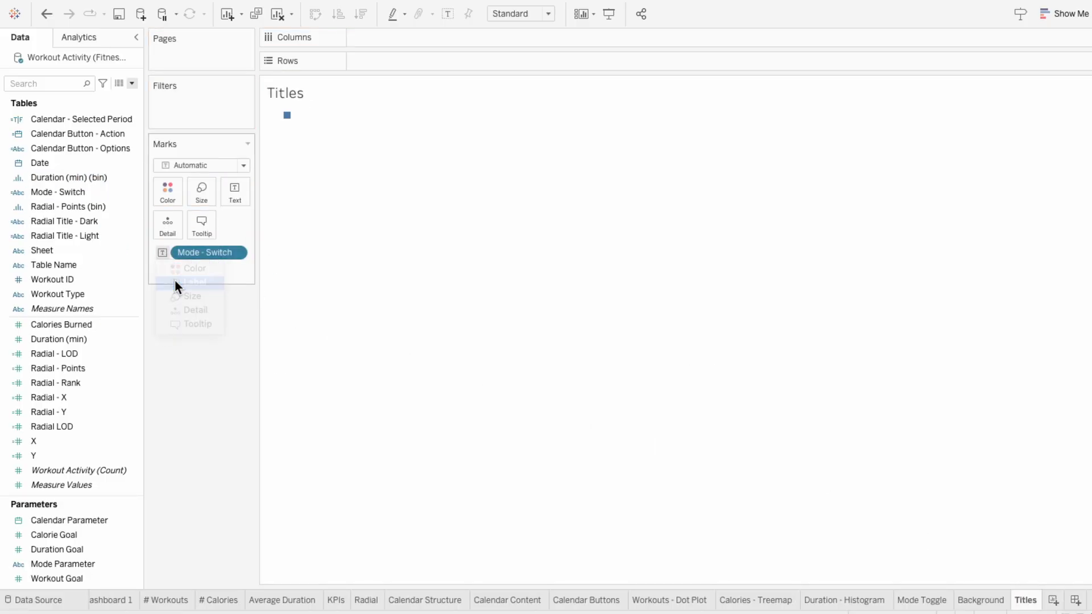
Step: Replace the <Mode - Switch> label text with "Workouts Calories Duration"
left_click(233, 196)
left_click(357, 225)
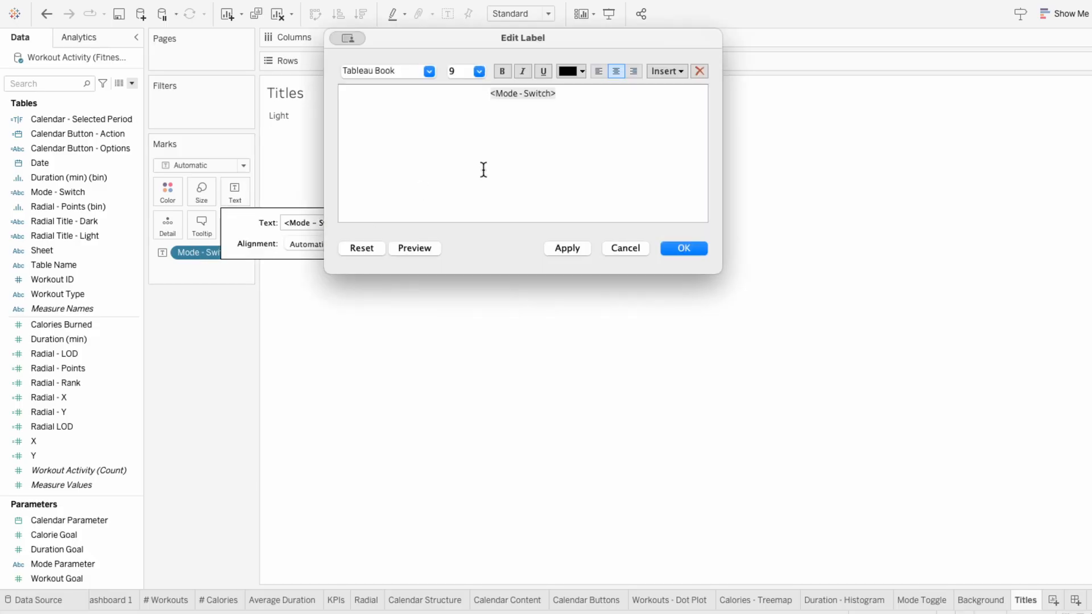
left_click_drag(443, 100, 436, 91)
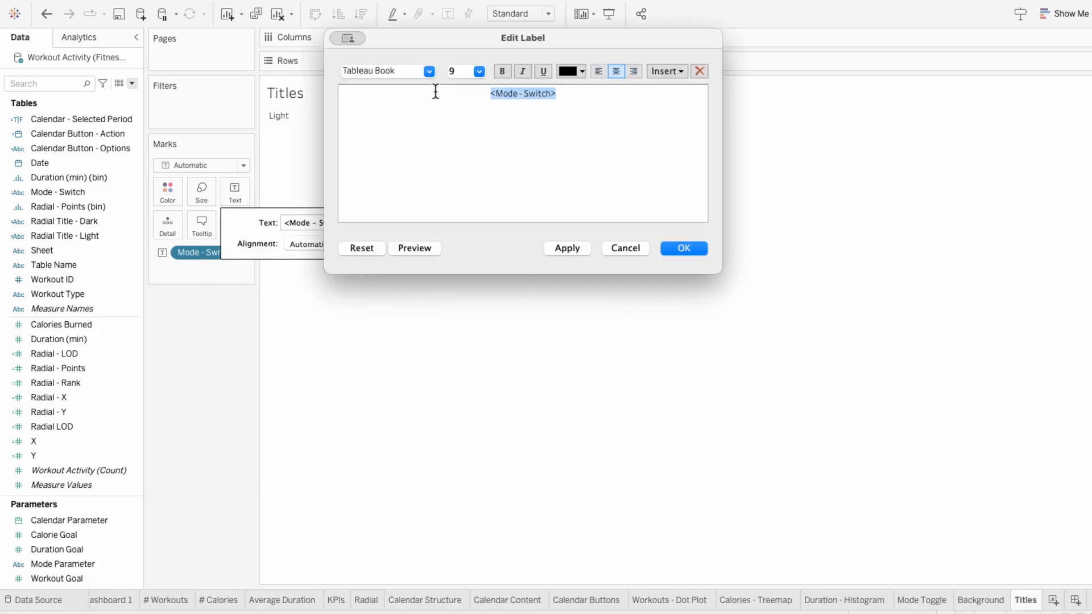
key("BackSpace")
type("Workouts Calories Duration")
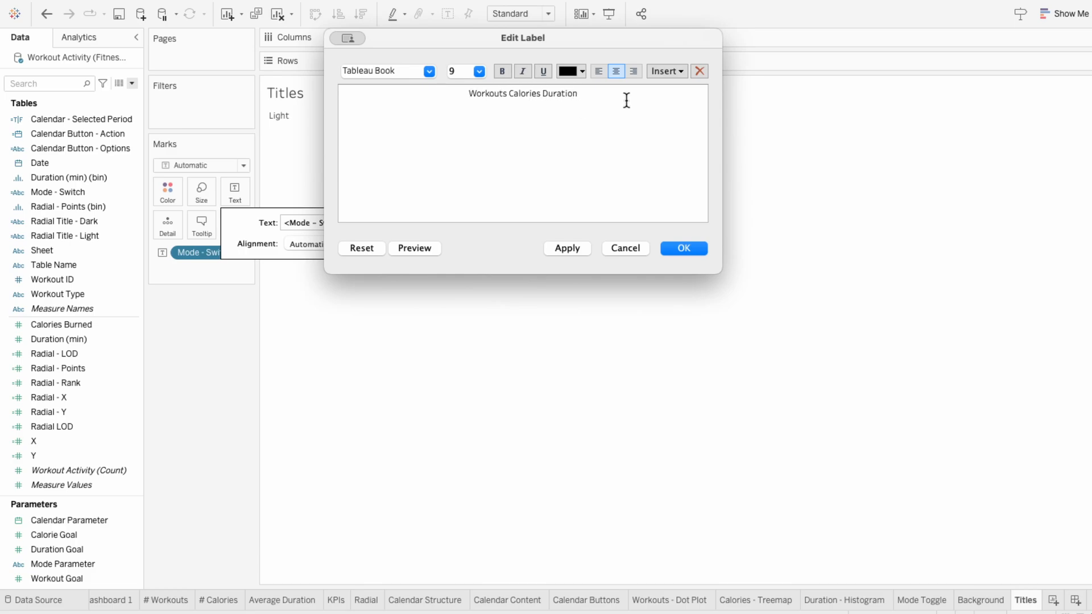
Step: Set the label text's font to Tableau Regular at size 15
left_click_drag(626, 100, 464, 93)
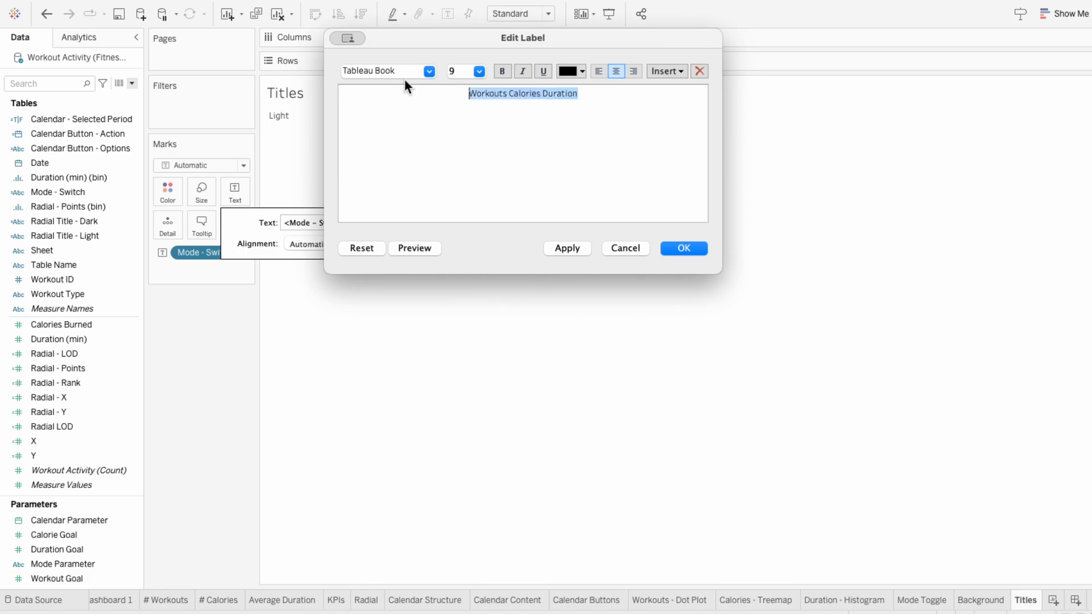
left_click(430, 71)
left_click(399, 183)
left_click(480, 72)
left_click(469, 147)
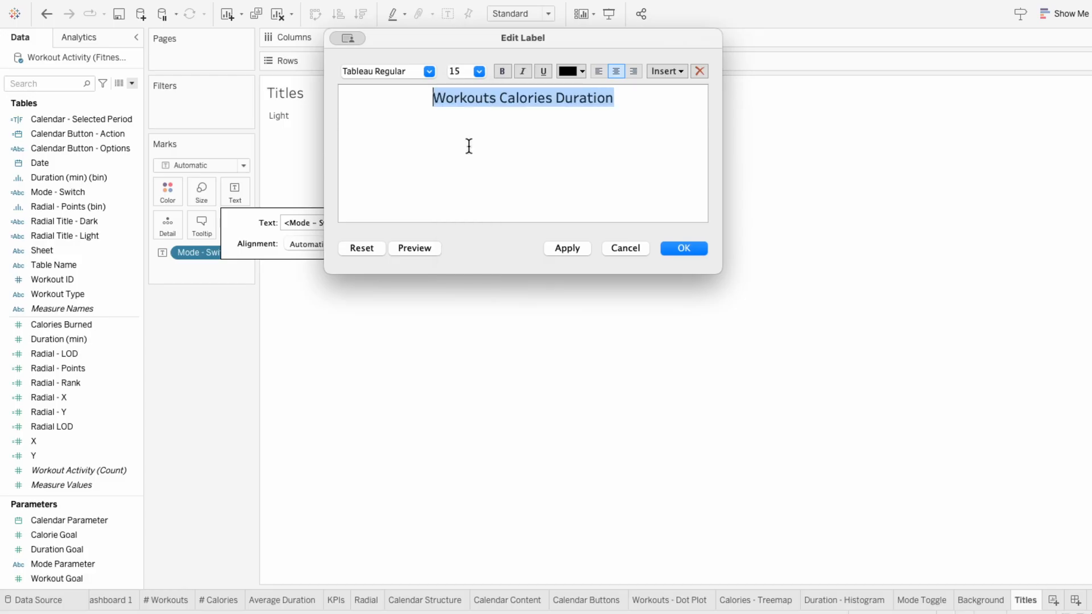
Step: Space the words Workouts, Calories and Duration far apart across the Titles sheet's label and apply the edit
left_click(469, 147)
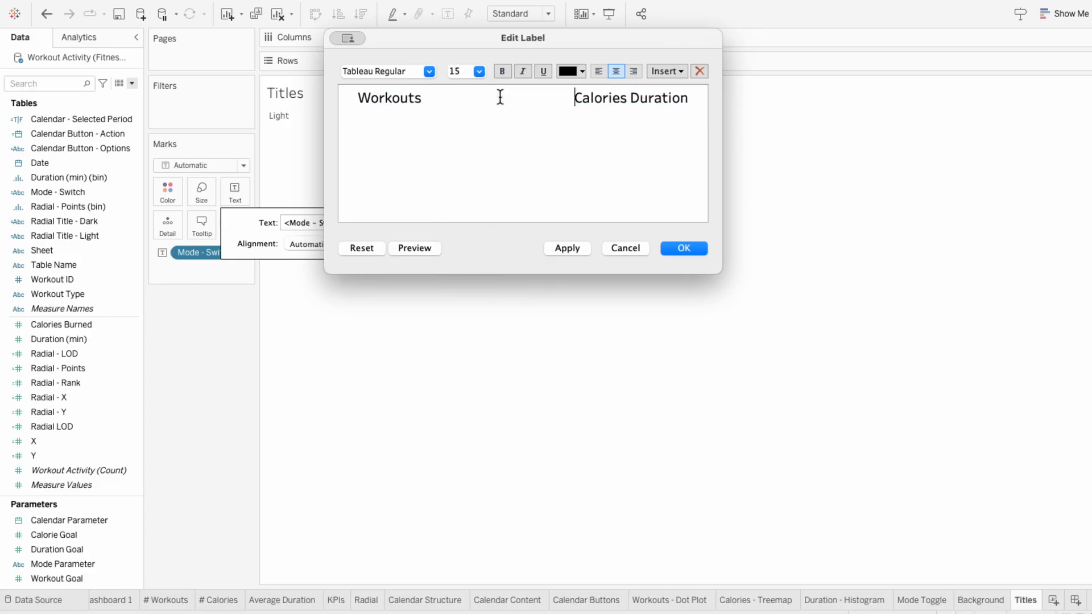
left_click(636, 97)
key("Return")
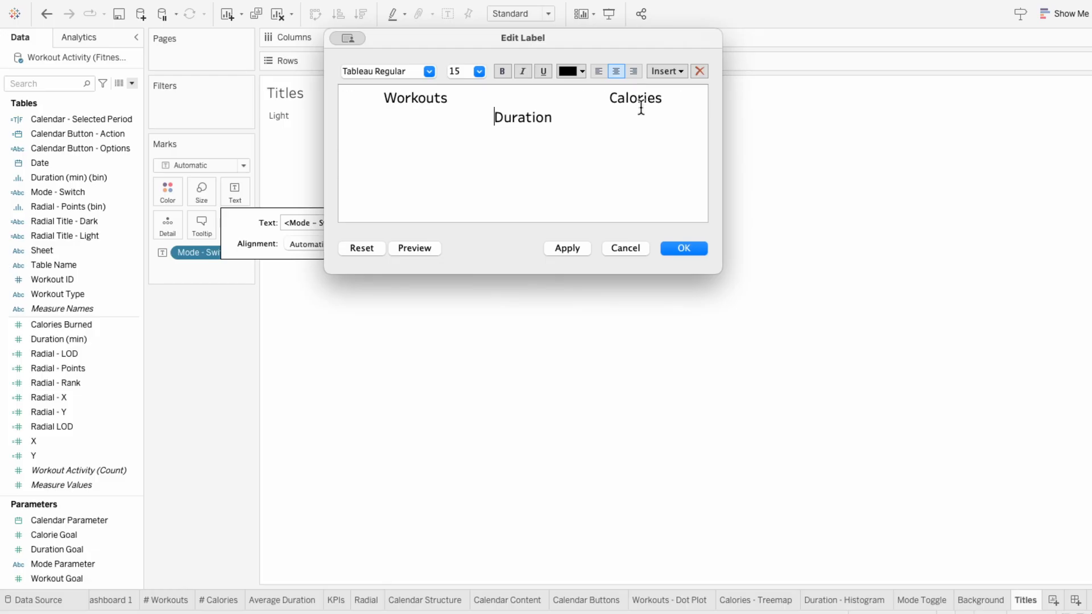
left_click(610, 94)
left_click(482, 116)
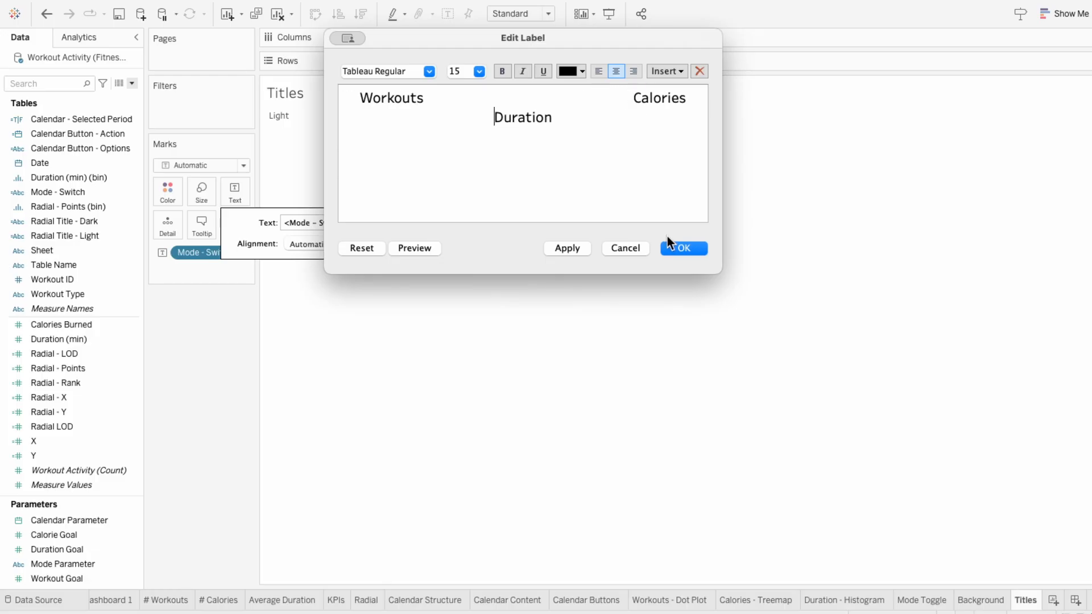
left_click(685, 249)
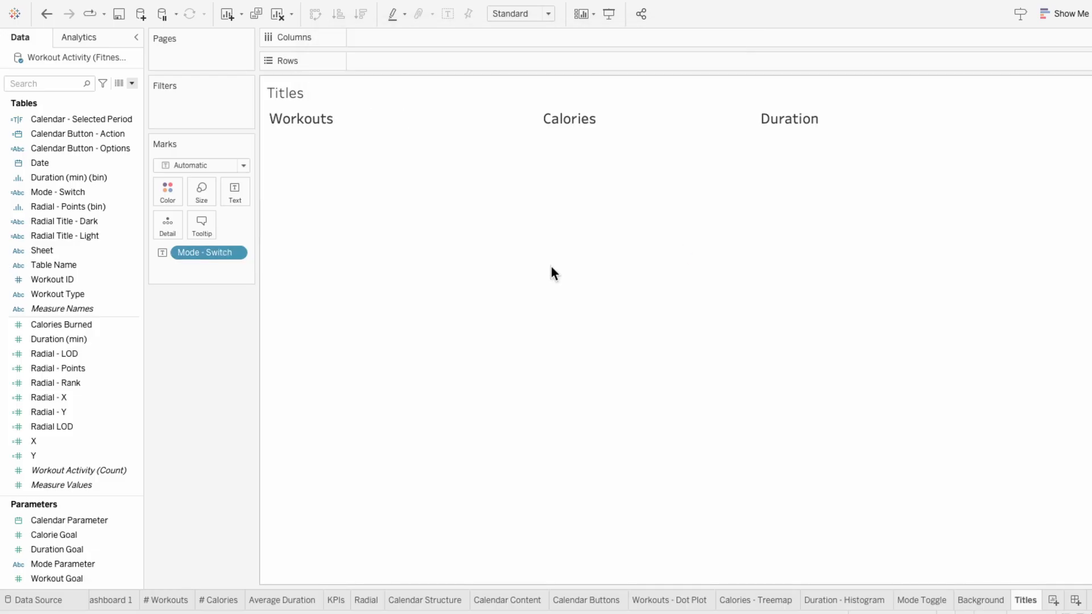
Step: Add Mode - Switch to the Titles sheet's marks a second time and assign it to color
left_click_drag(98, 193, 169, 273)
left_click(165, 271)
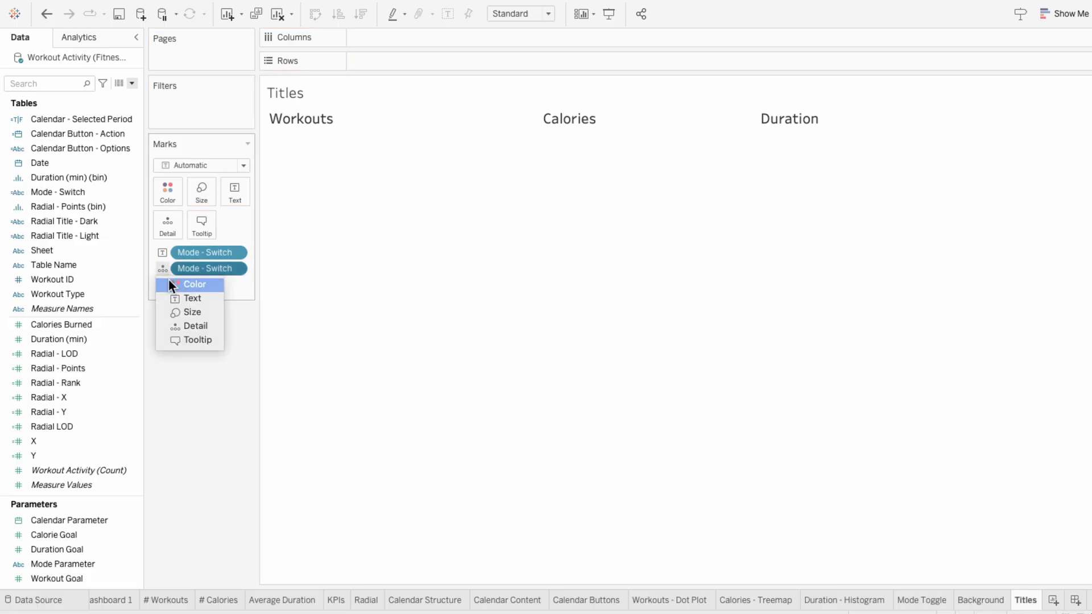
left_click(170, 284)
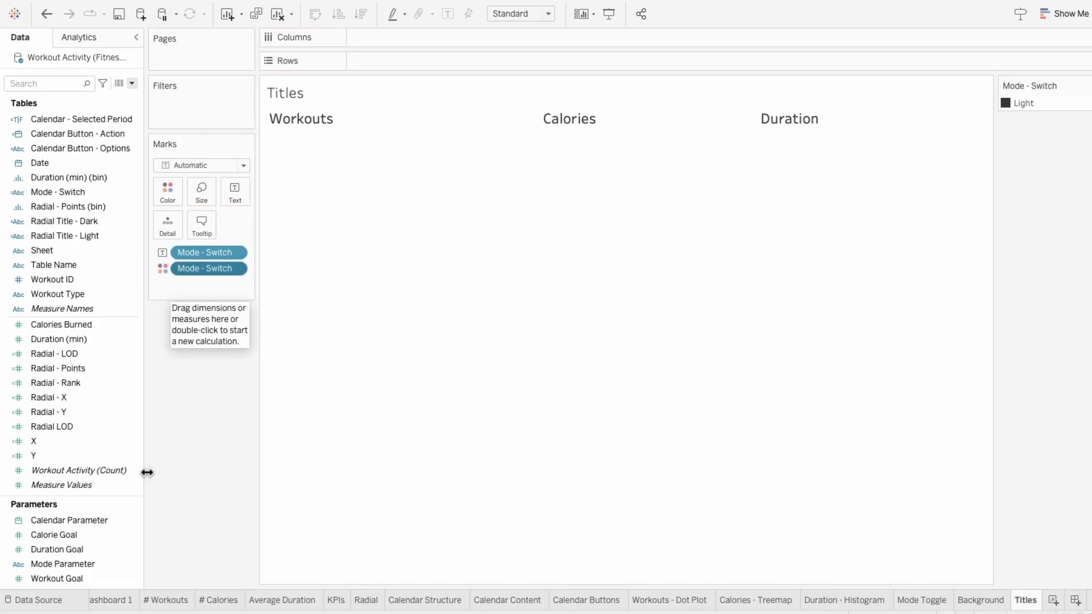
Step: Place the Titles sheet as a floating object on Dashboard 1, hide its title, and widen it across the lower card
left_click(124, 602)
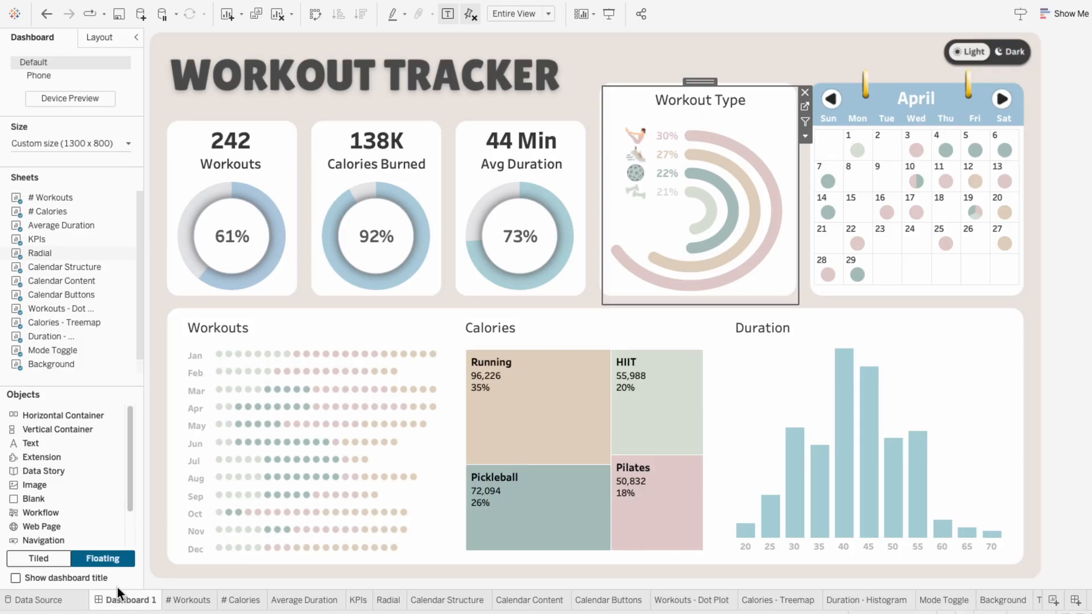
scroll(86, 343, "down", 1)
left_click_drag(74, 363, 190, 329)
right_click(195, 335)
left_click(211, 366)
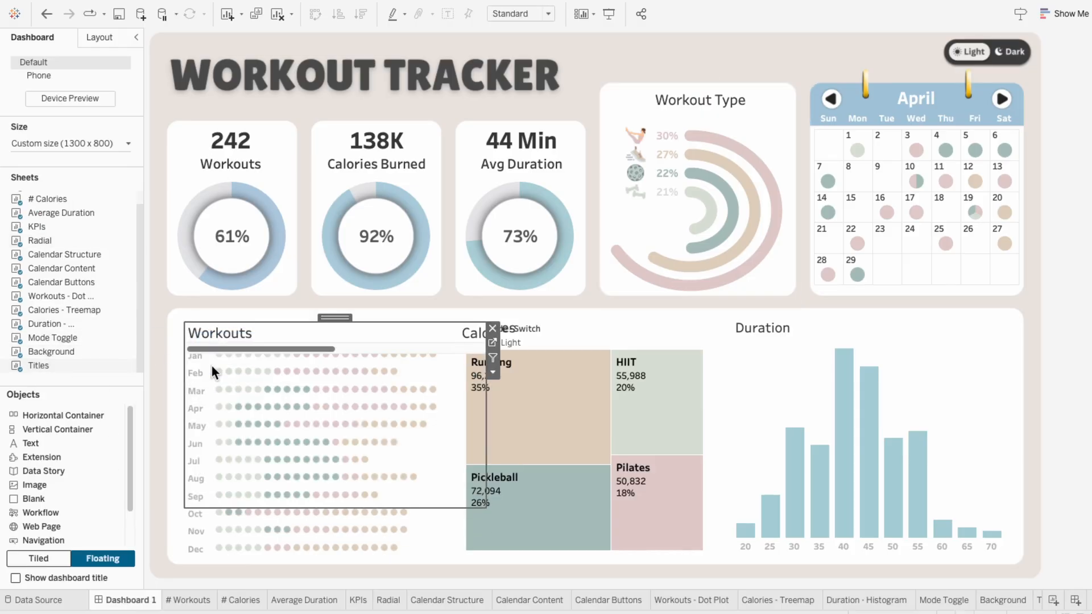
left_click_drag(486, 508, 1017, 372)
left_click_drag(609, 317, 609, 332)
Step: Delete the old Workouts, Calories and Duration text titles and the Mode - Switch legend, and fit the Titles sheet in their place
left_click(239, 327)
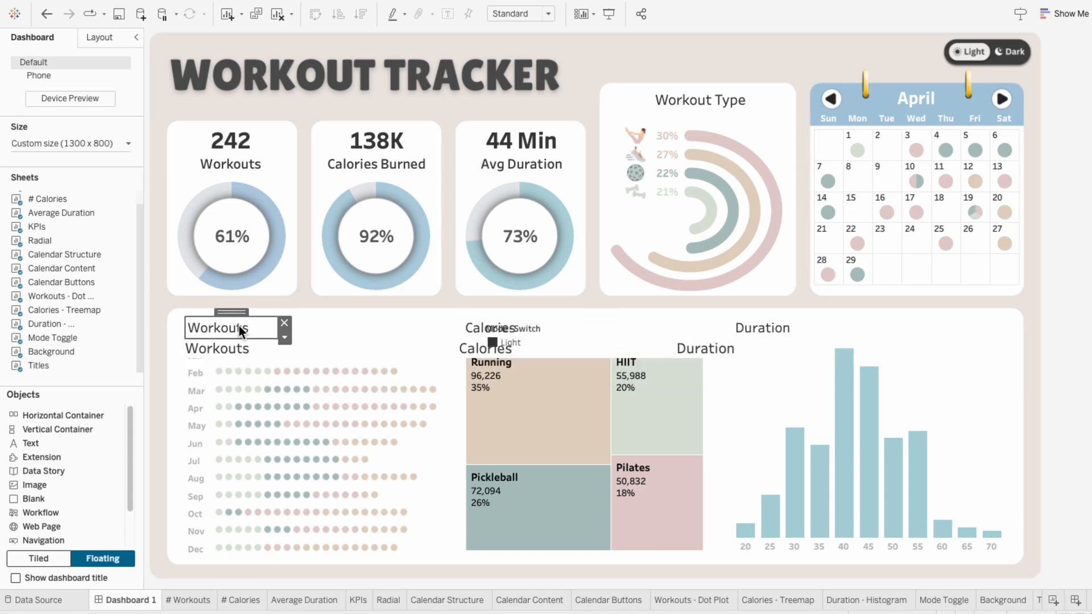
left_click(475, 331)
left_click(559, 325)
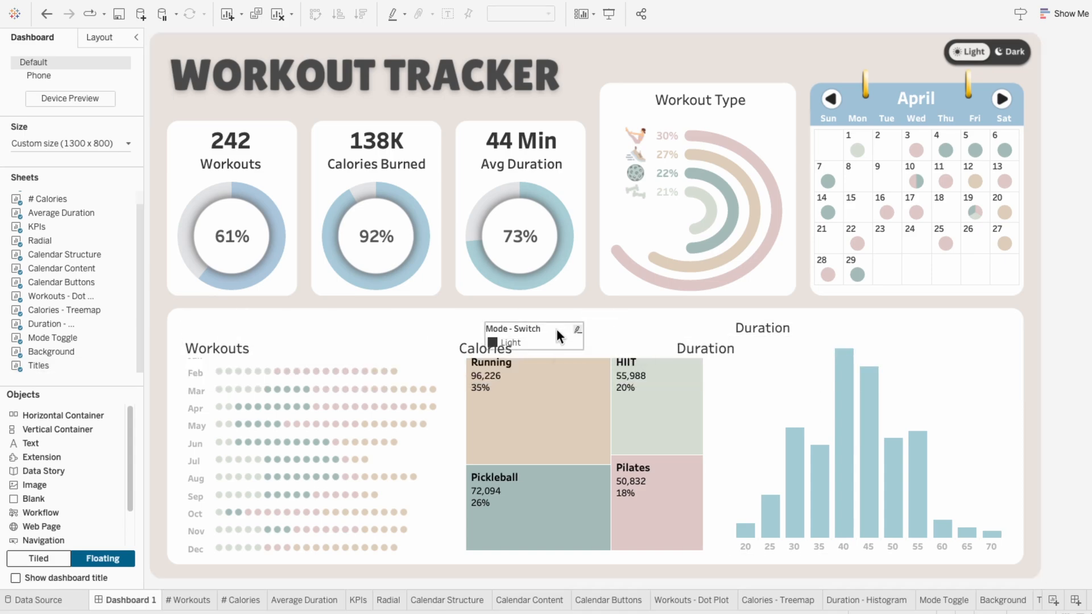
left_click(557, 329)
left_click(591, 329)
left_click(763, 328)
left_click(831, 326)
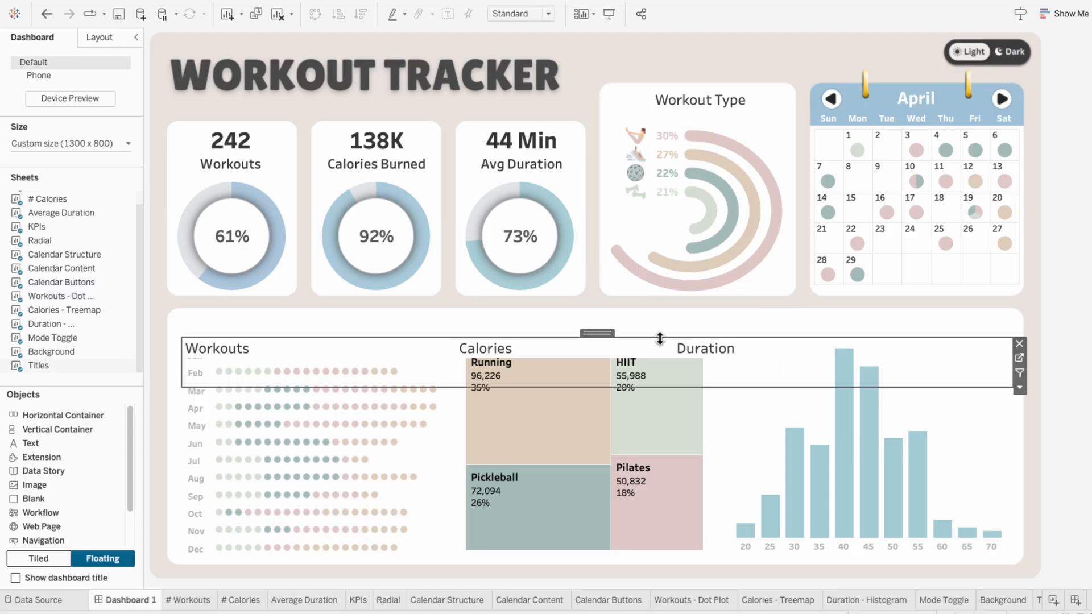
left_click_drag(598, 315, 598, 314)
left_click_drag(601, 368, 605, 341)
Step: Widen the gaps between the words in the Titles sheet's label to align them with the dashboard charts
left_click(1040, 603)
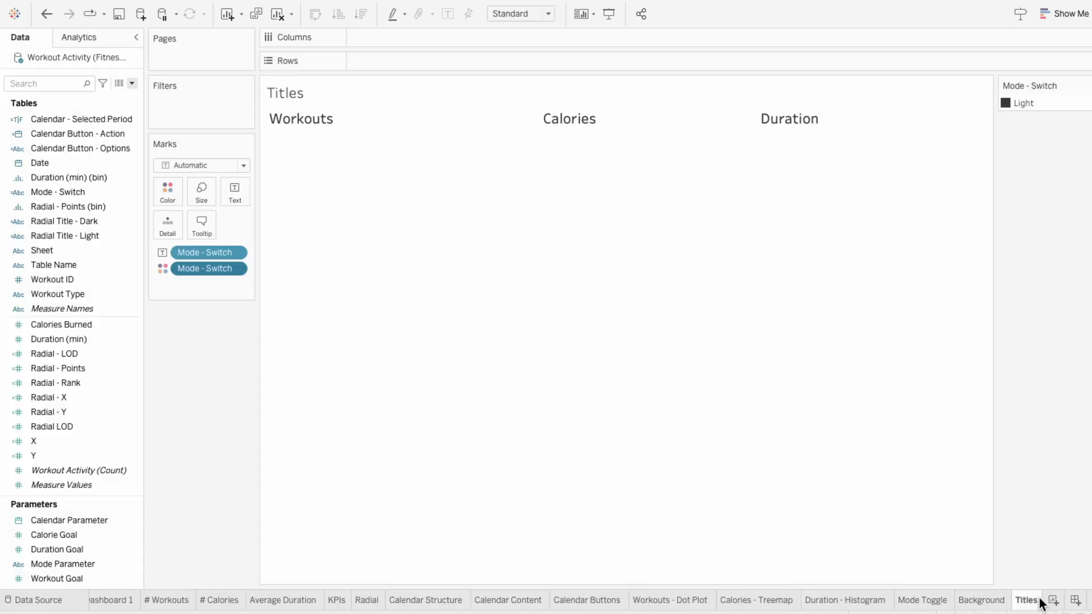
left_click(237, 189)
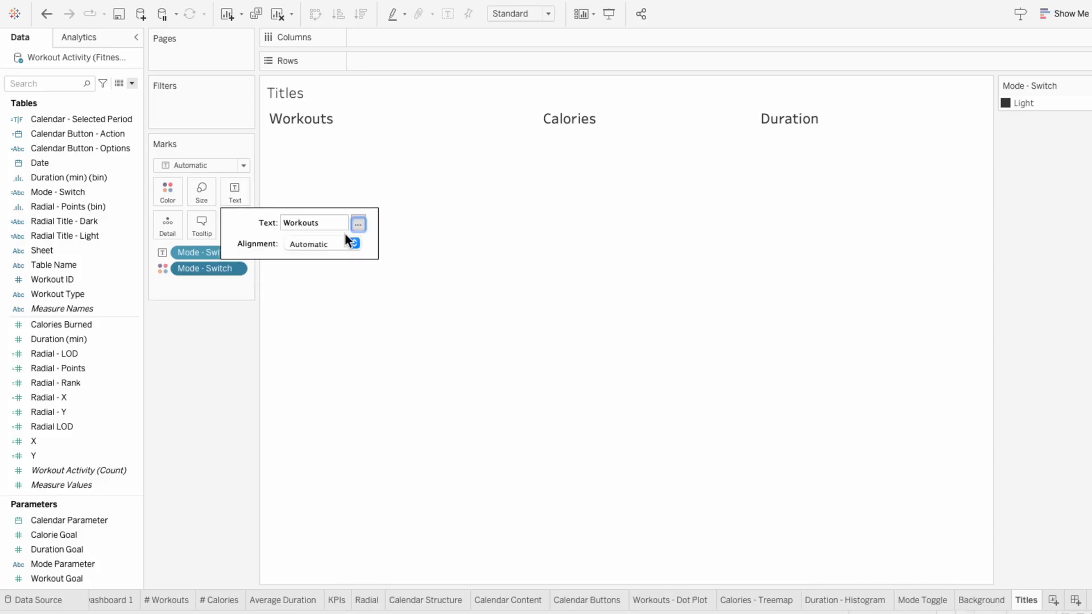
left_click(354, 227)
left_click(562, 98)
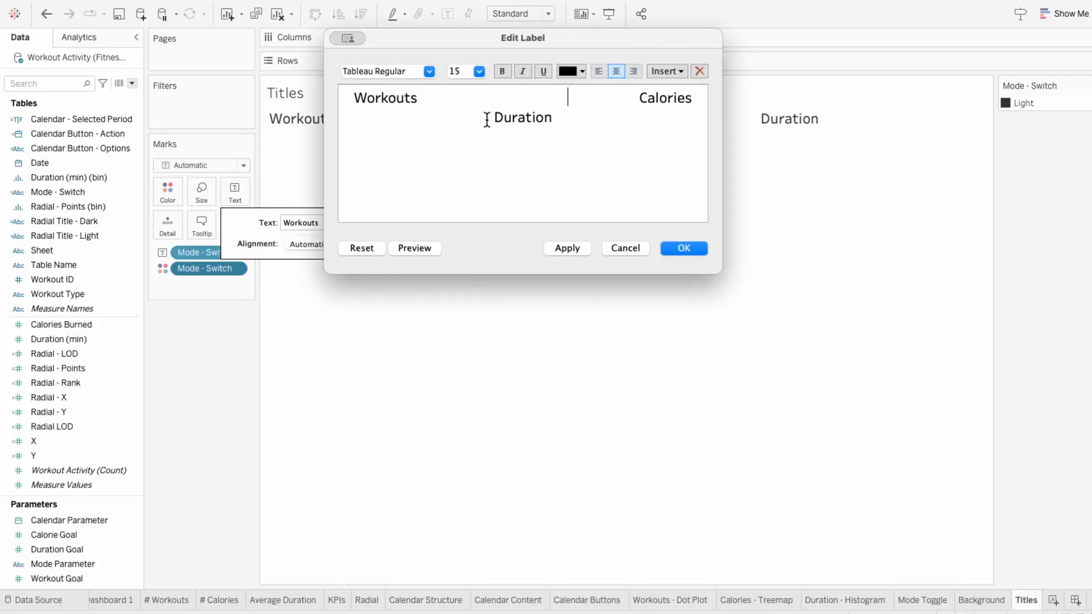
left_click(674, 248)
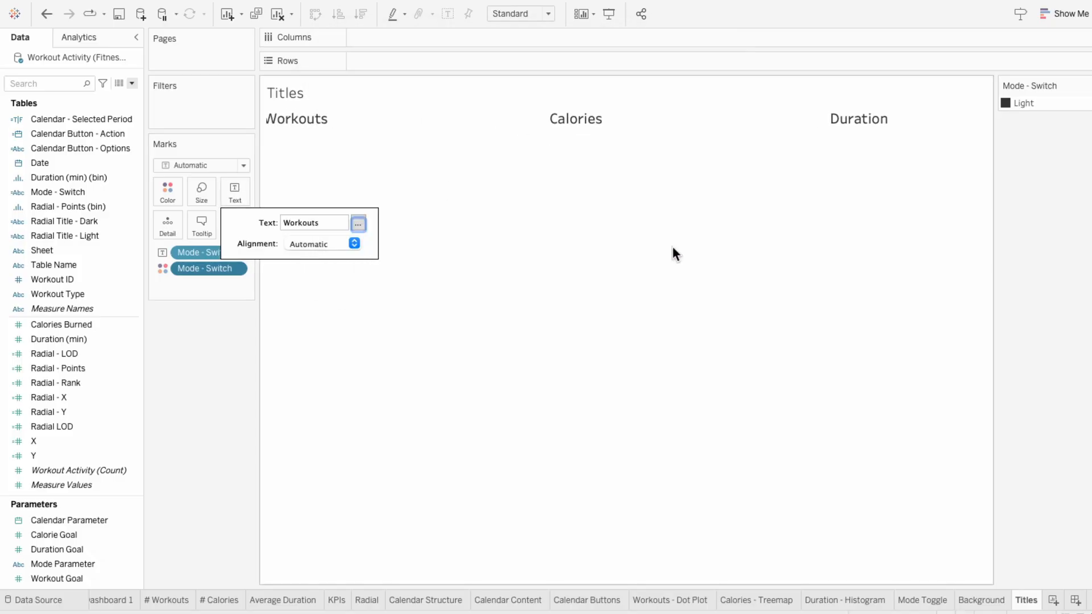
Step: Switch Dashboard 1 to dark mode and set the Titles sheet's worksheet shading to None
left_click(114, 600)
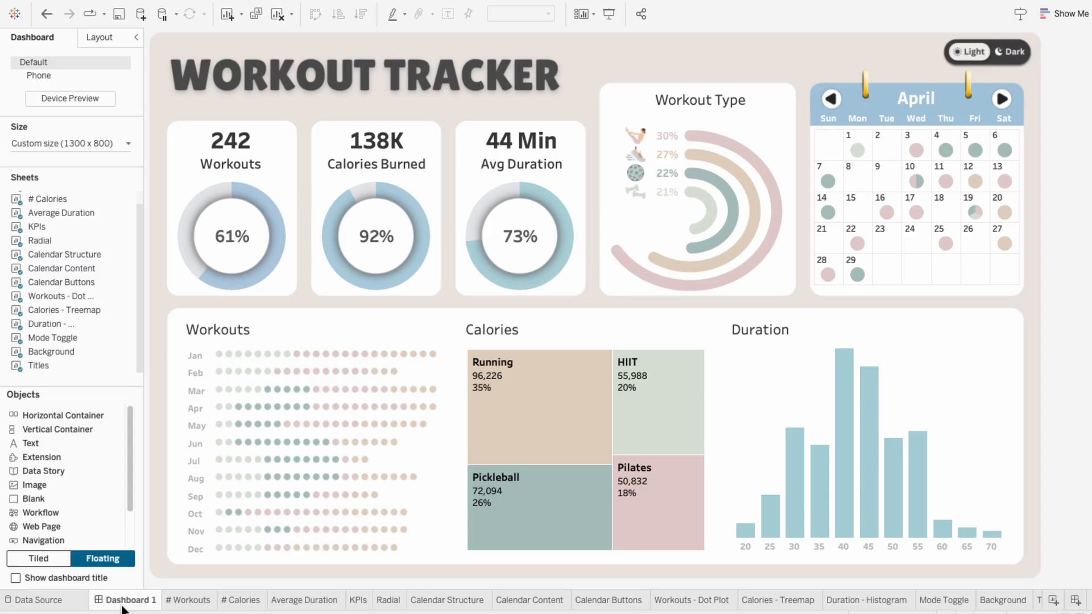
left_click(1013, 64)
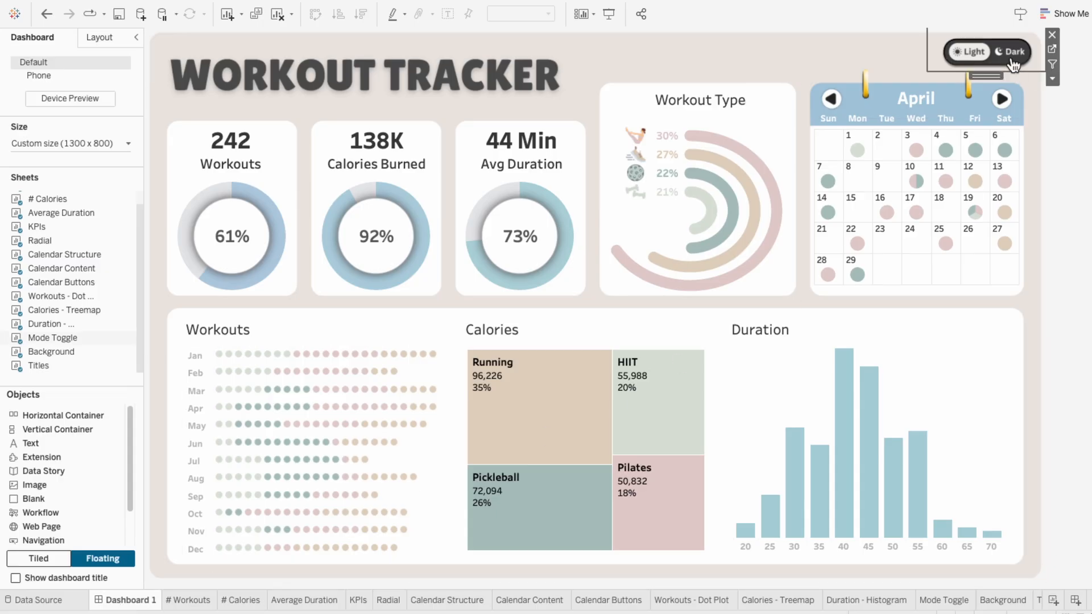
left_click(1012, 58)
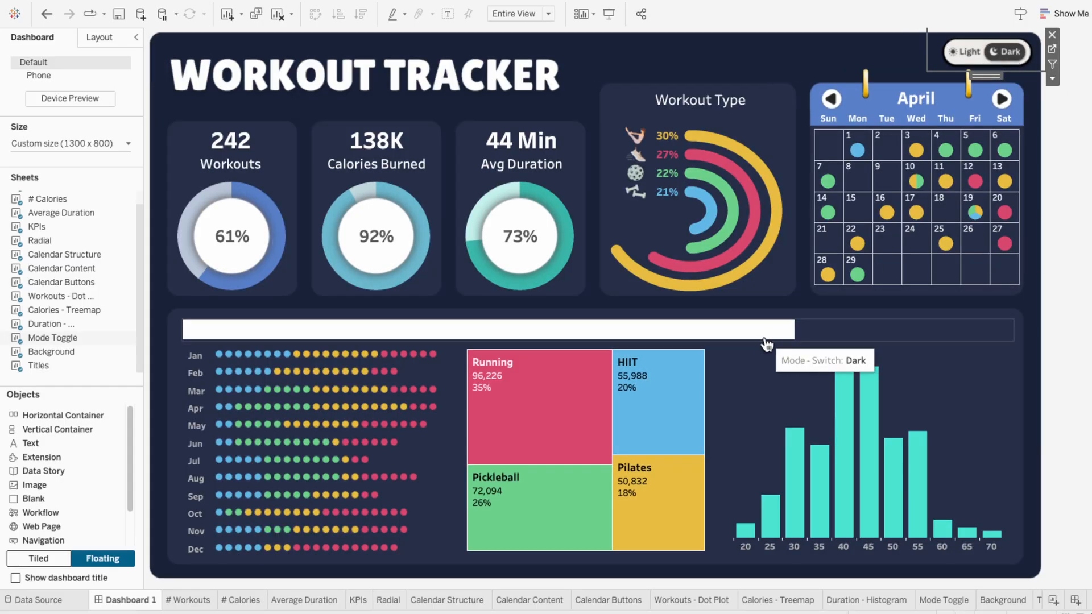
right_click(762, 333)
left_click(785, 388)
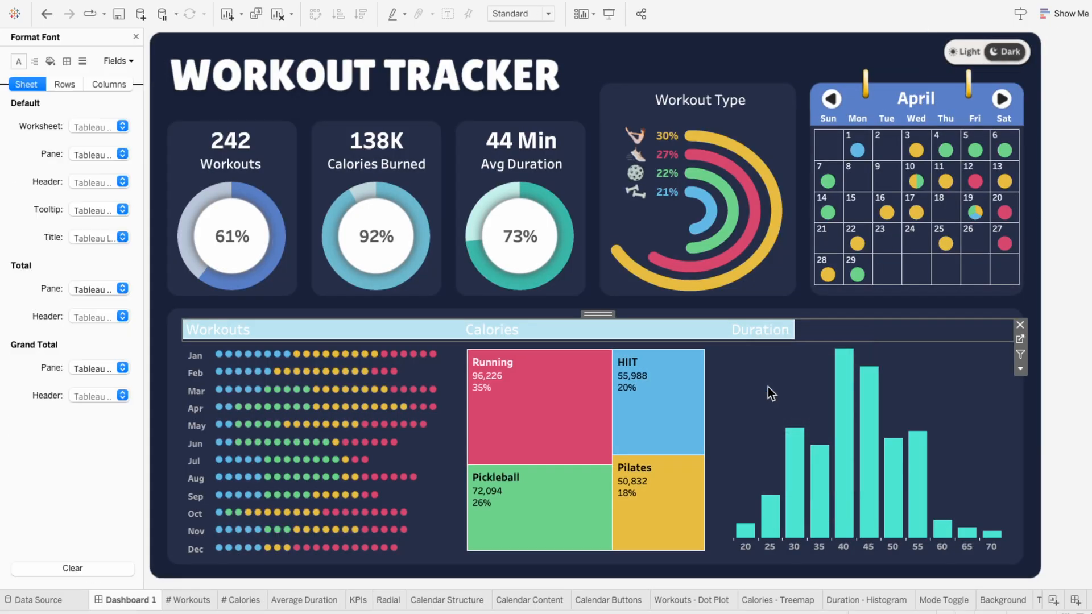
left_click(46, 60)
left_click(81, 127)
left_click(94, 69)
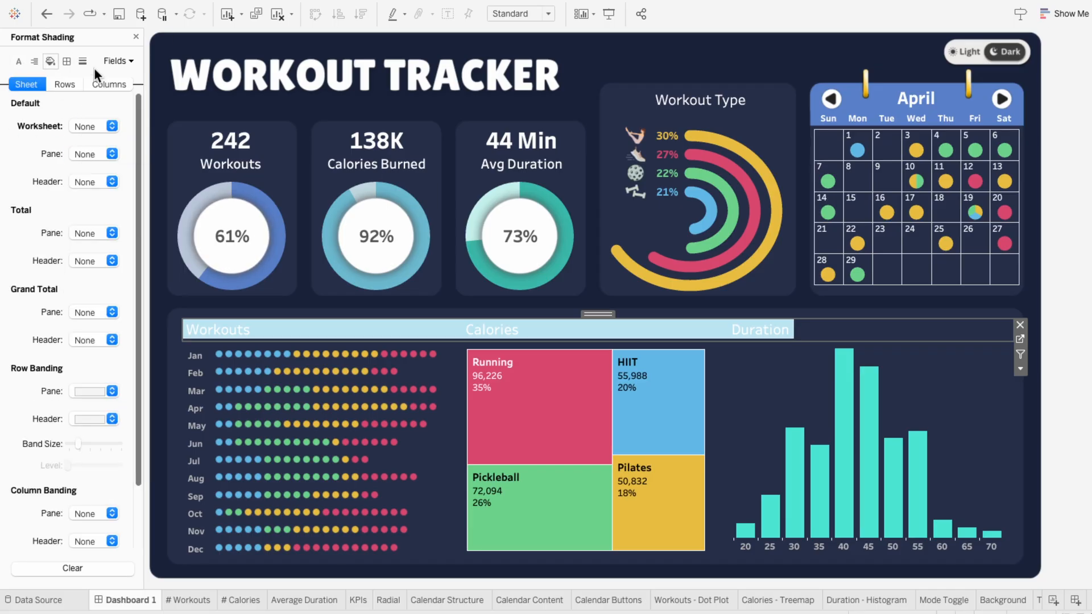
left_click(136, 38)
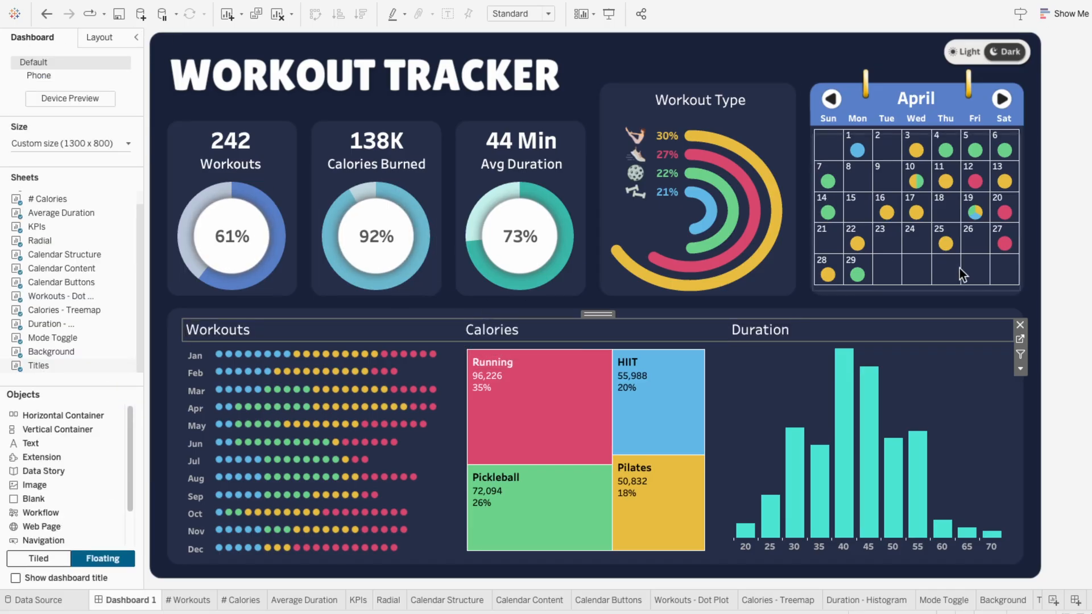
Step: Toggle the dashboard to light mode and back to dark to check the chart titles in both modes
left_click(1059, 279)
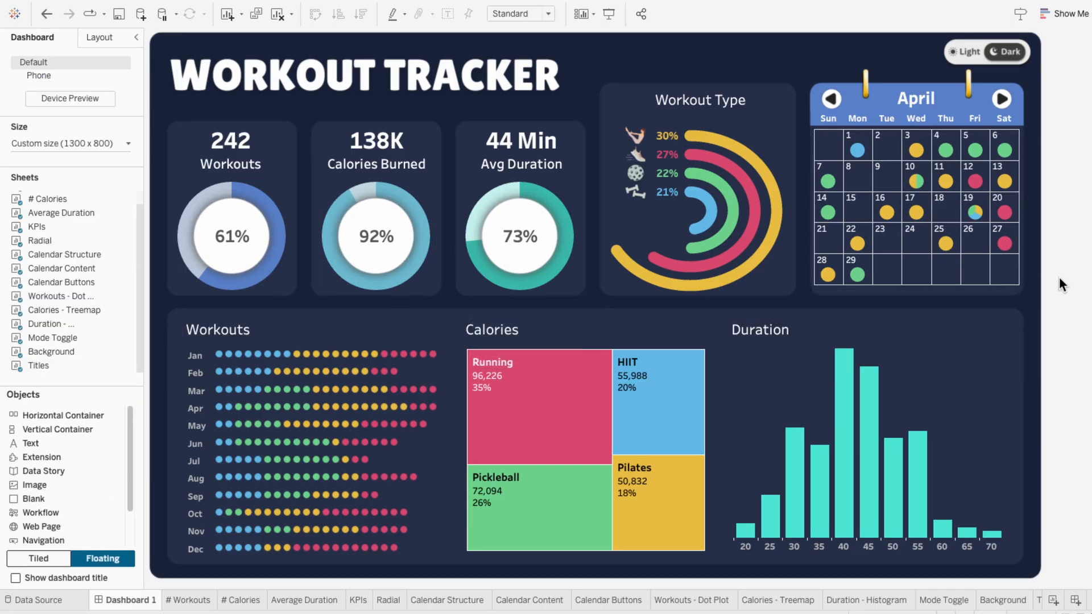
left_click(976, 59)
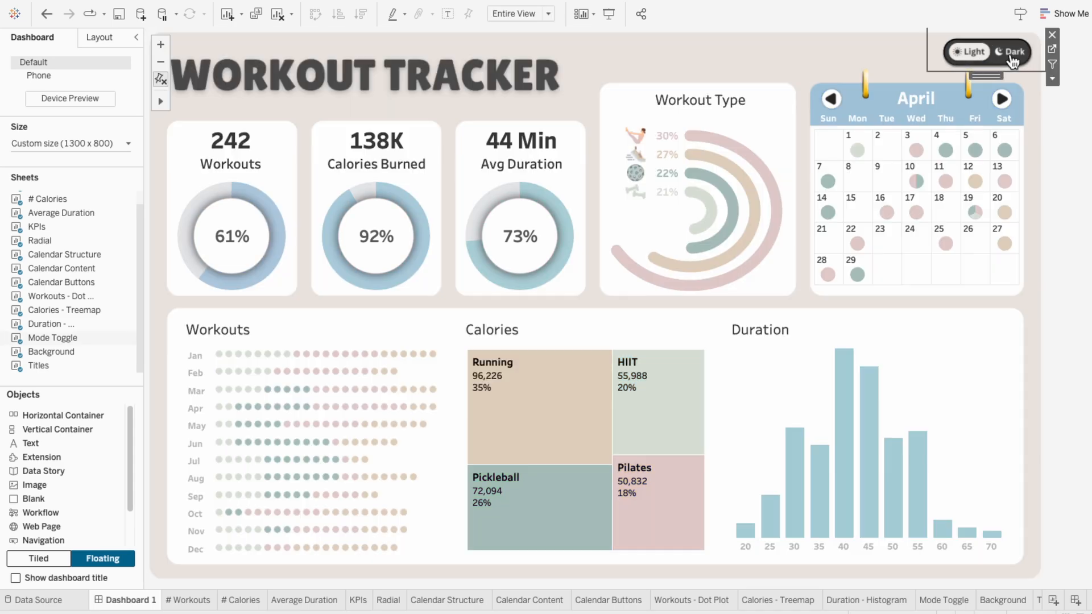
left_click(1011, 54)
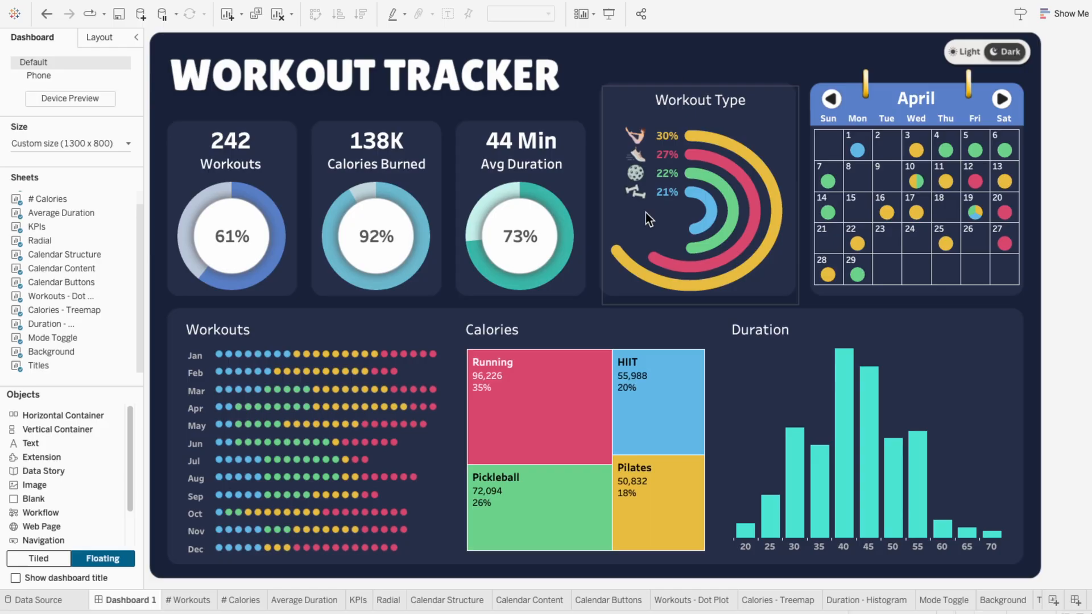
Step: Extend the upper edge of the dashboard's Workout Type radial chart slightly upward
left_click(646, 214)
left_click_drag(659, 87, 660, 84)
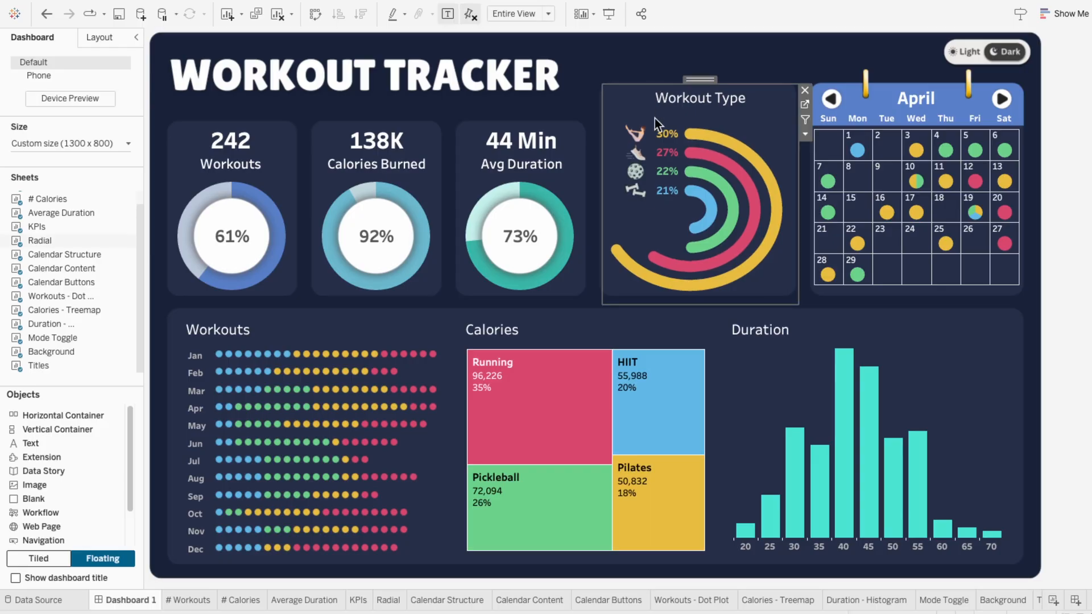
Step: On the Radial sheet, add Workout Type to color for the SUM(0) shape marks
left_click(388, 601)
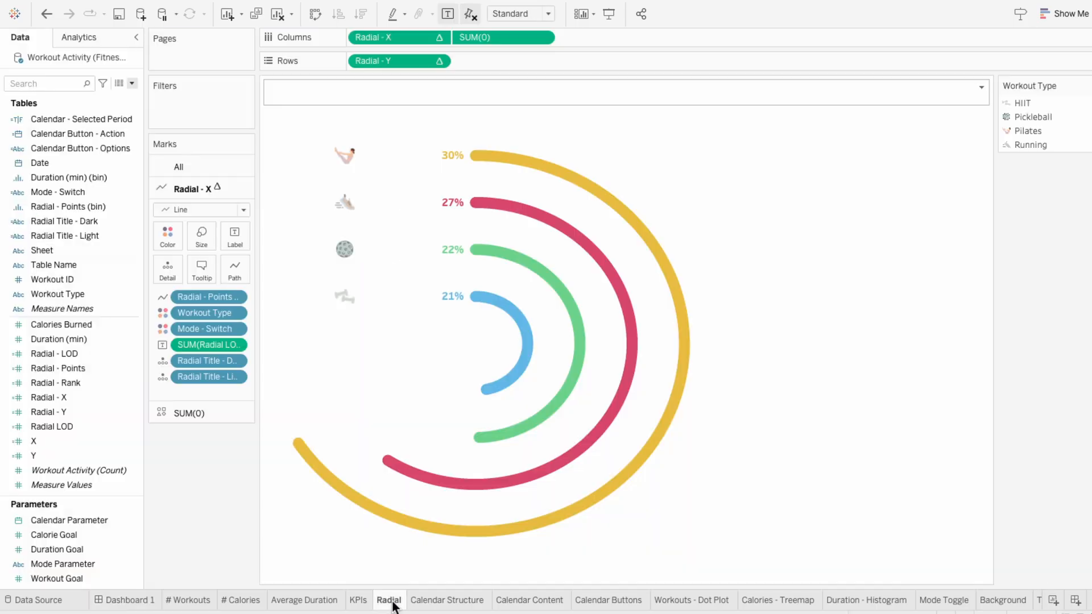
left_click(217, 419)
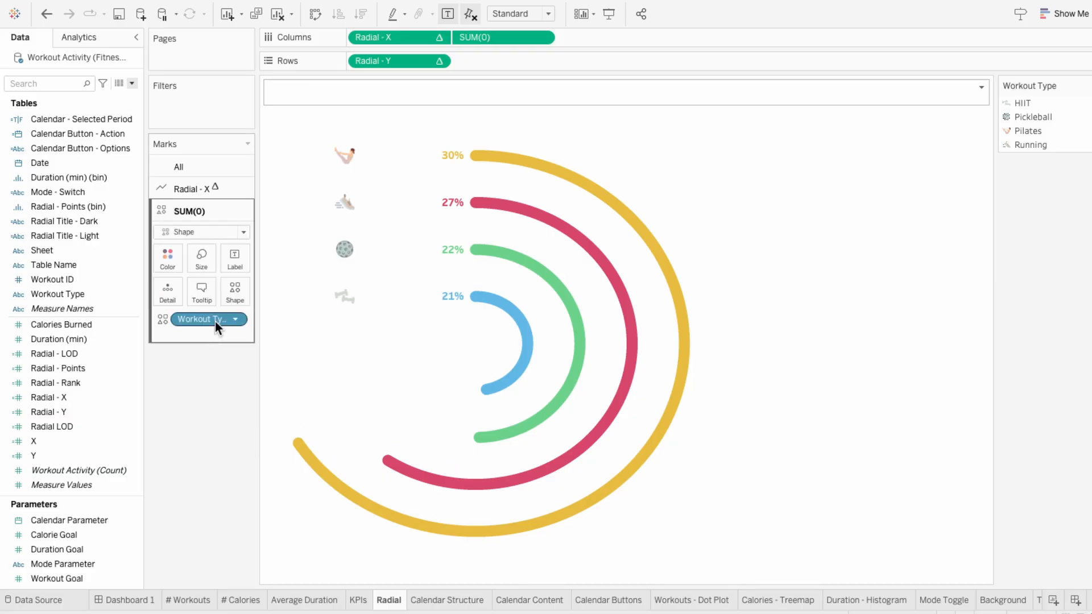
left_click(92, 295)
left_click_drag(92, 295, 176, 336)
left_click(161, 336)
left_click(171, 351)
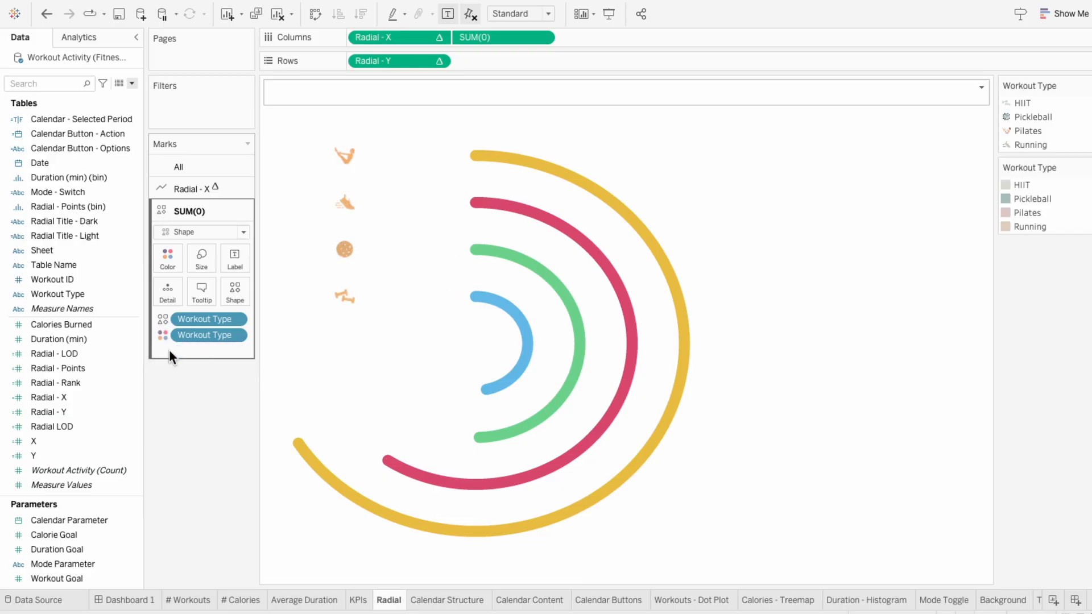
Step: Add Mode - Switch as a second color field on the SUM(0) shape marks
left_click_drag(95, 193, 162, 349)
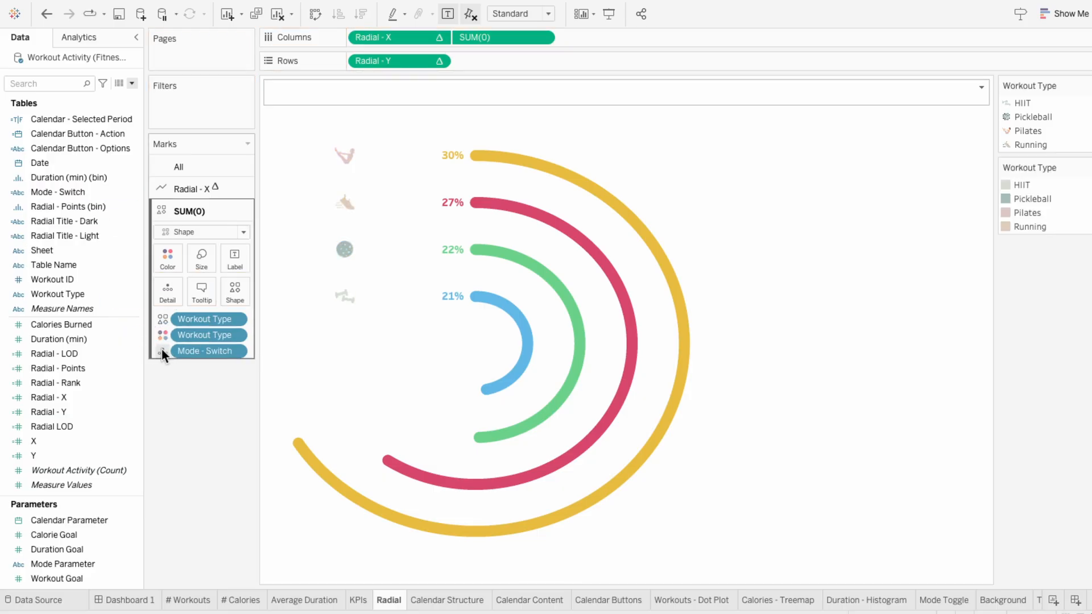
left_click(162, 350)
left_click(176, 370)
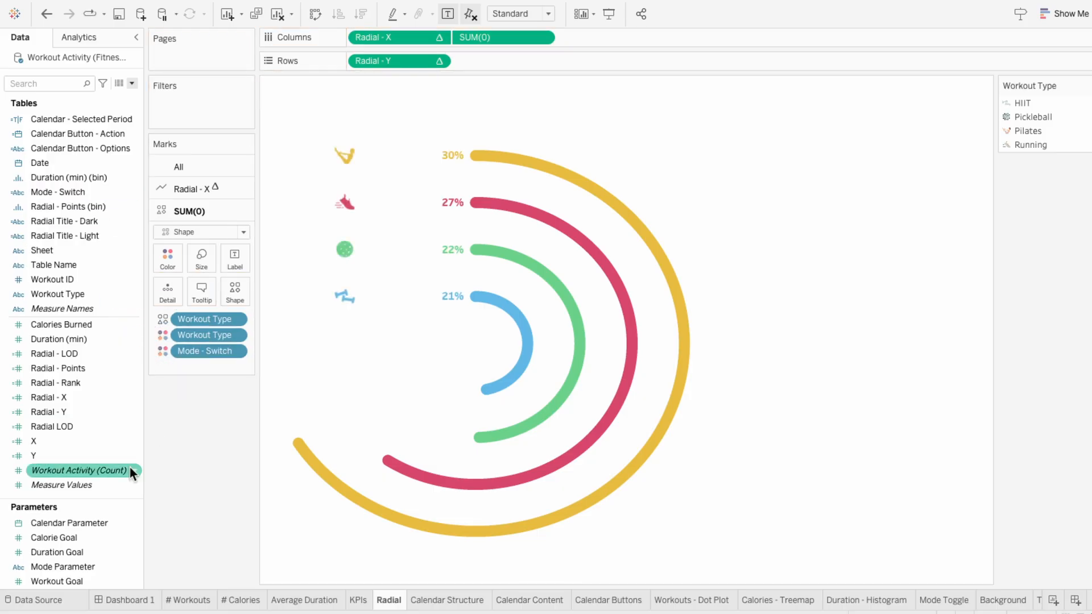
Step: Show the Mode Parameter control on the Radial sheet and set it to Dark
right_click(74, 563)
left_click(106, 331)
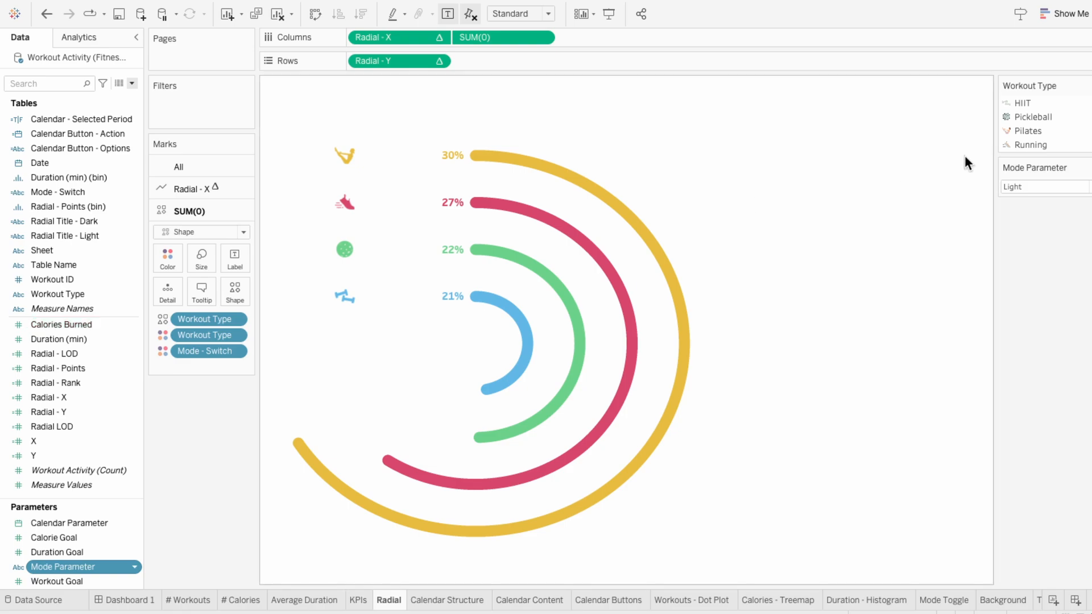
left_click(1030, 188)
left_click(1028, 212)
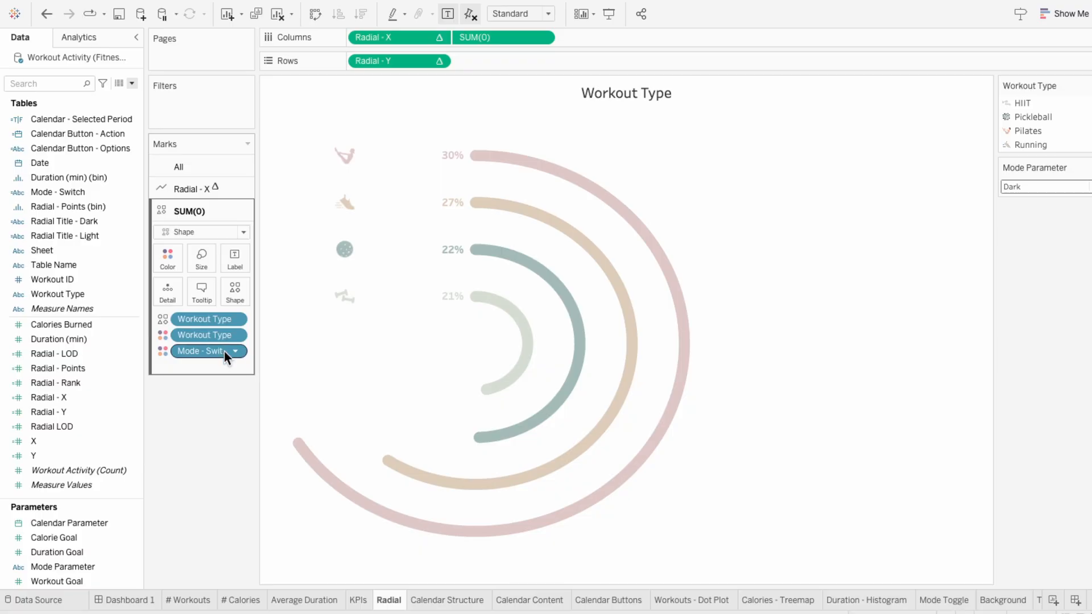
Step: Reassign Mode - Switch from color to shape on the SUM(0) marks
left_click(163, 349)
left_click(173, 436)
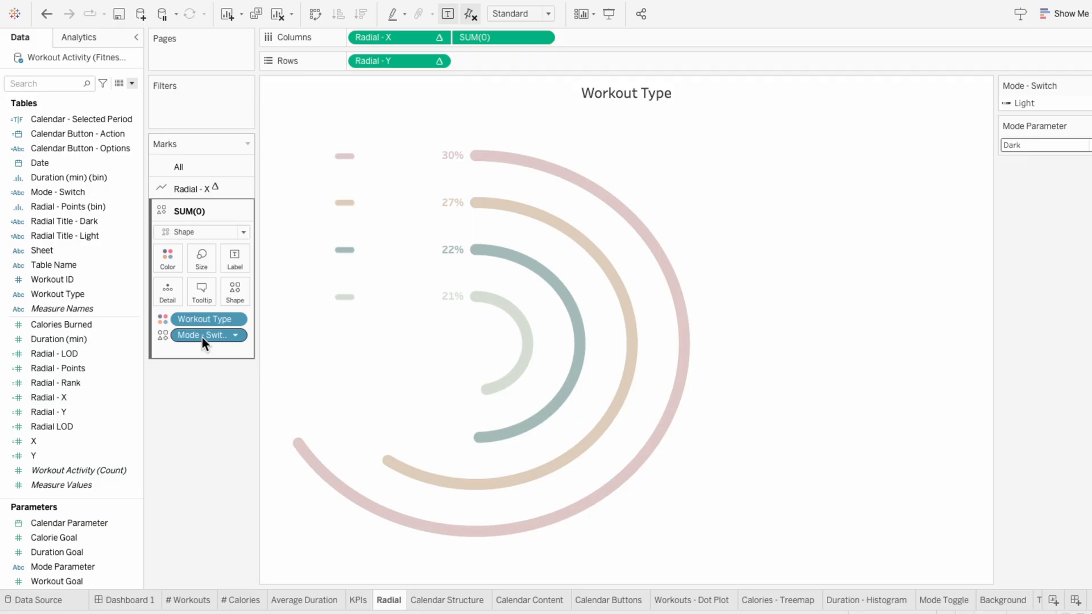
Step: Create a combined field from Workout Type and Mode - Switch
left_click(203, 319)
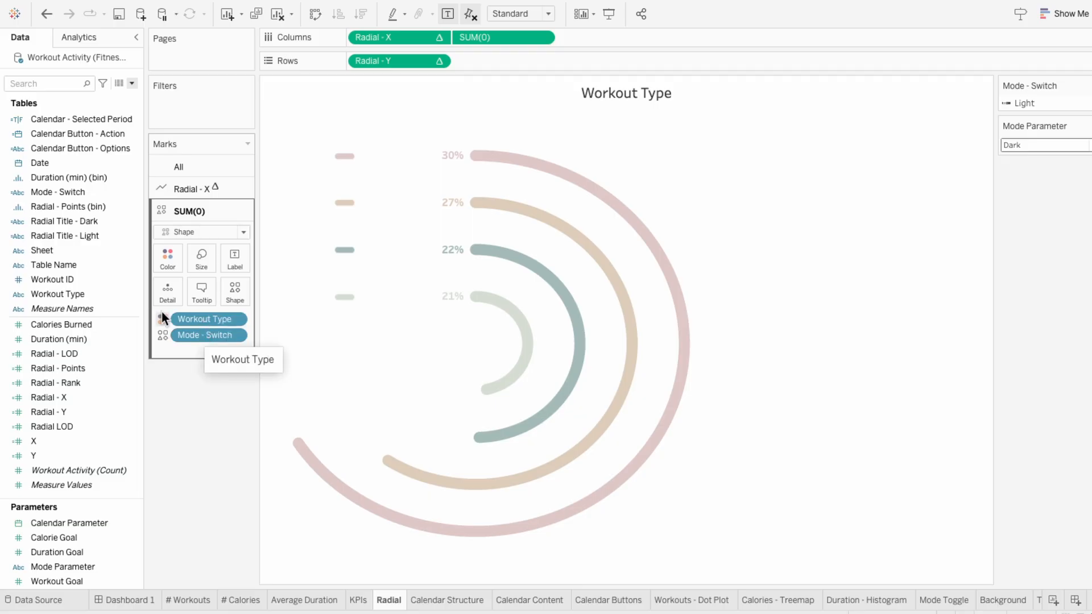
left_click(107, 194, "ctrl")
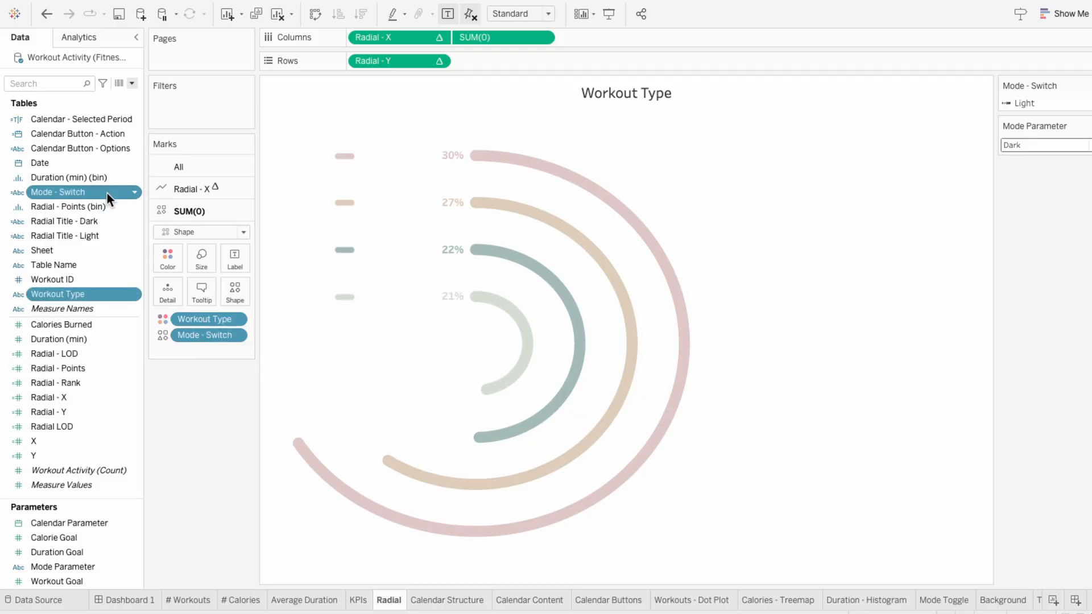
right_click(107, 193)
mouse_move(124, 234)
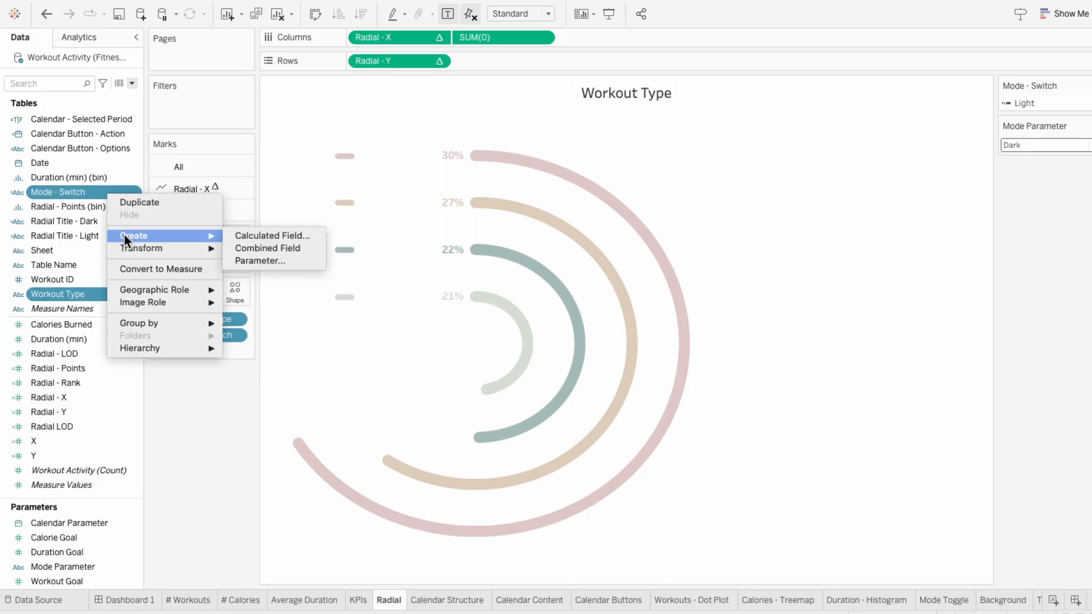
left_click(245, 245)
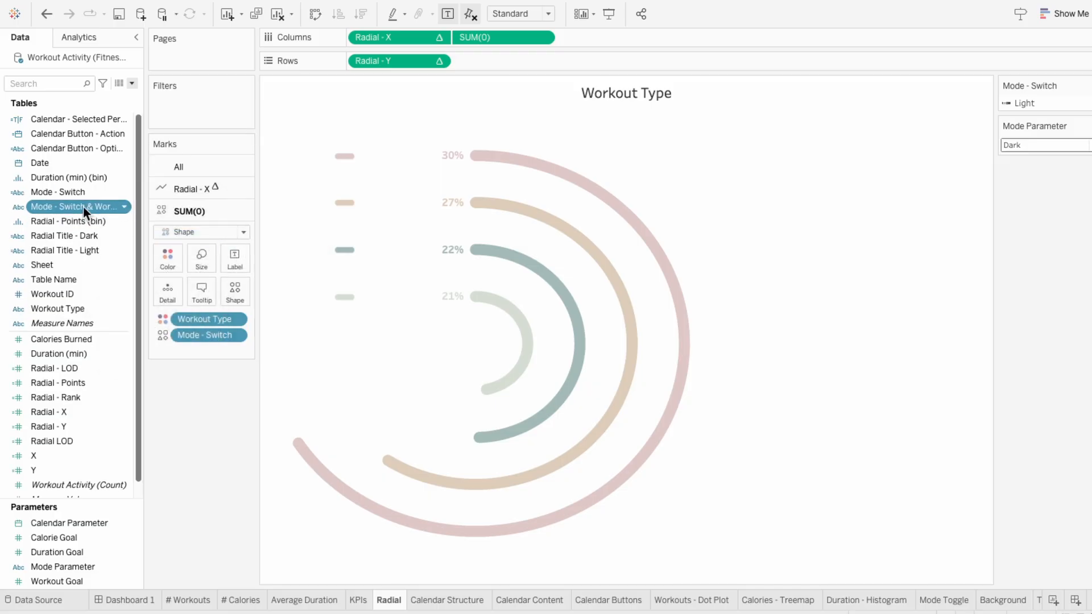
Step: Replace Mode - Switch with the combined Mode - Switch & Workout Type field on the SUM(0) shape and remove Workout Type from color
left_click_drag(83, 208, 221, 336)
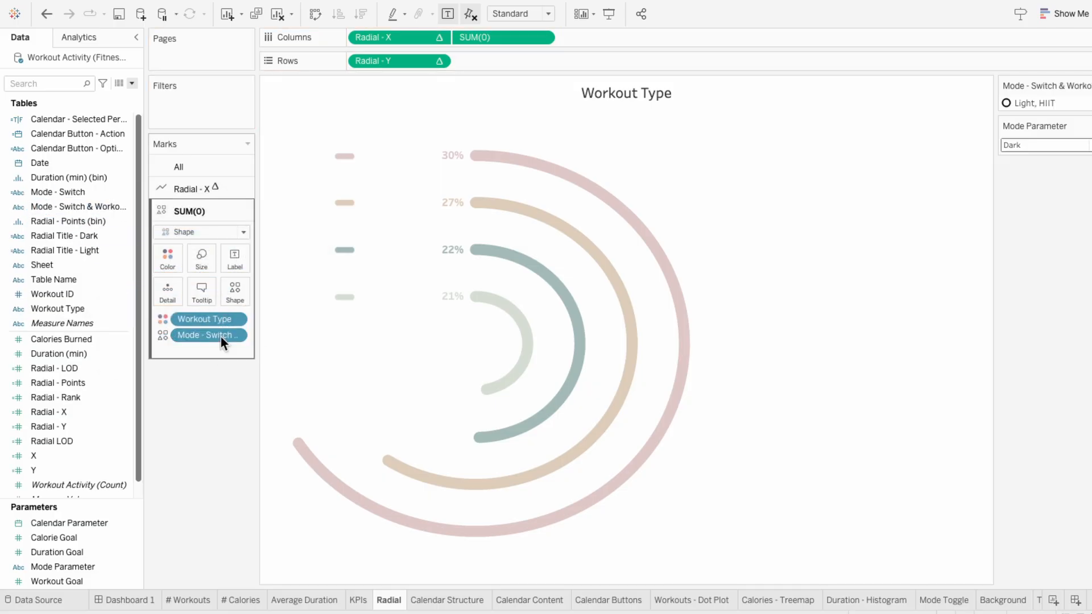
right_click(208, 322)
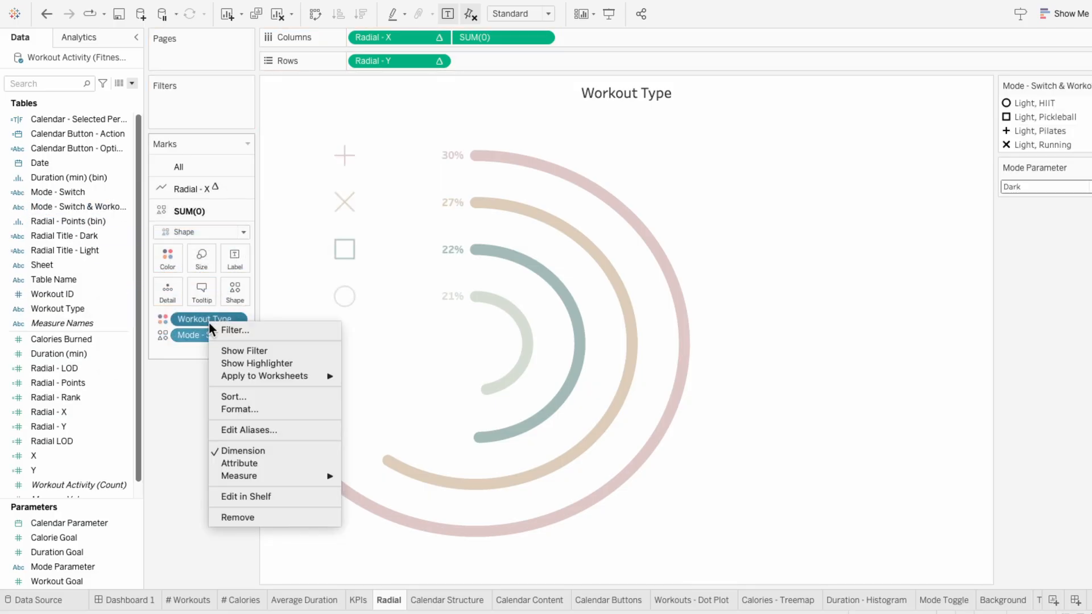
left_click(258, 517)
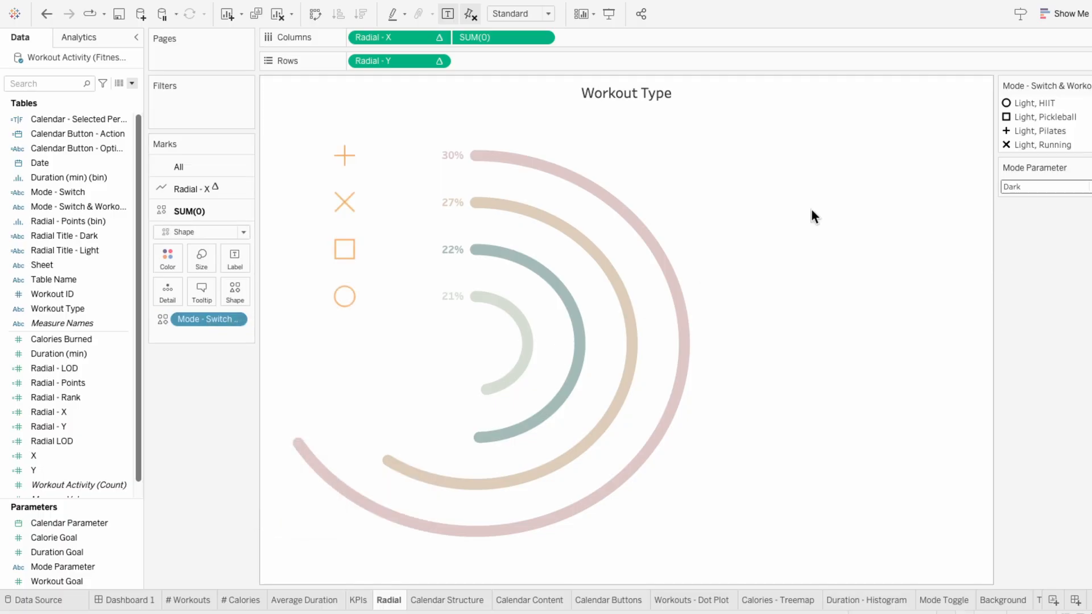
Step: Assign the muted My Shapes icons to the Light items: gray dumbbells for HIIT, ball for Pickleball, pilates figure for Pilates, shoe for Running
left_click(1087, 86)
left_click(1087, 100)
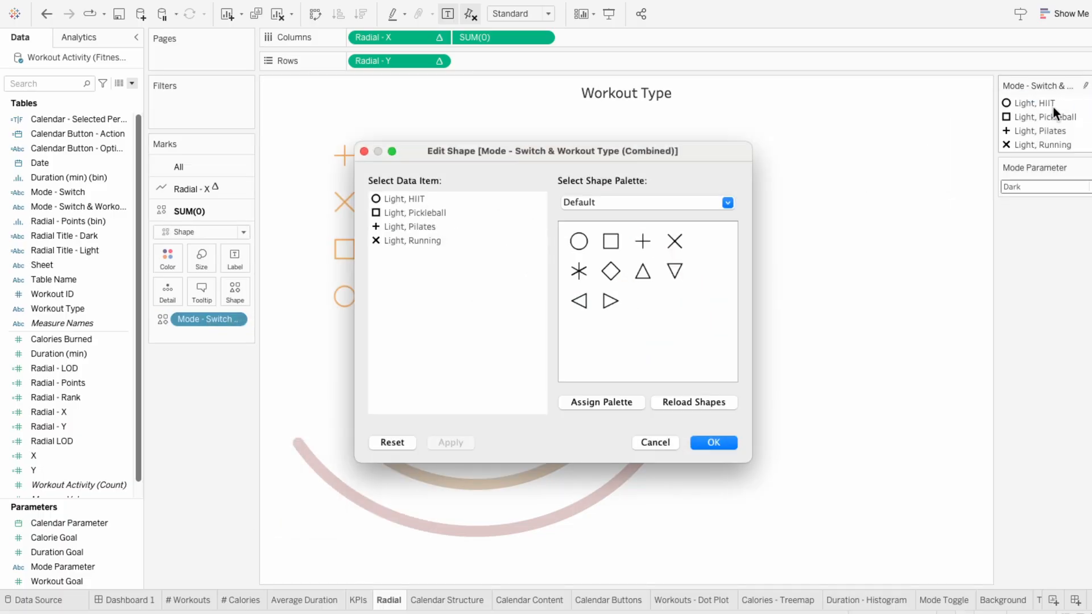
left_click(628, 203)
left_click(620, 337)
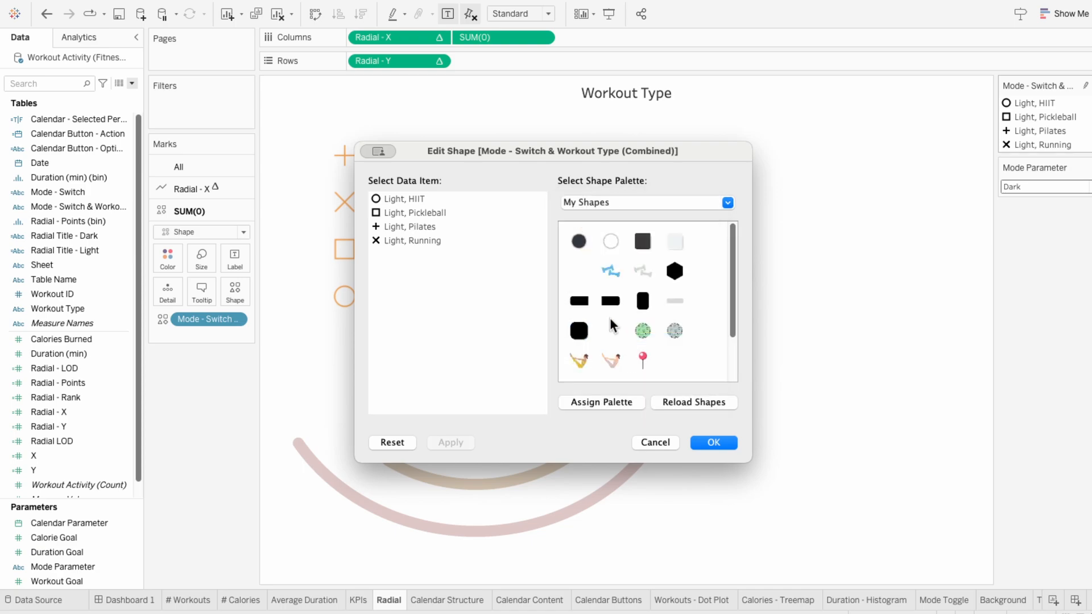
left_click(416, 199)
left_click(642, 271)
left_click(675, 331)
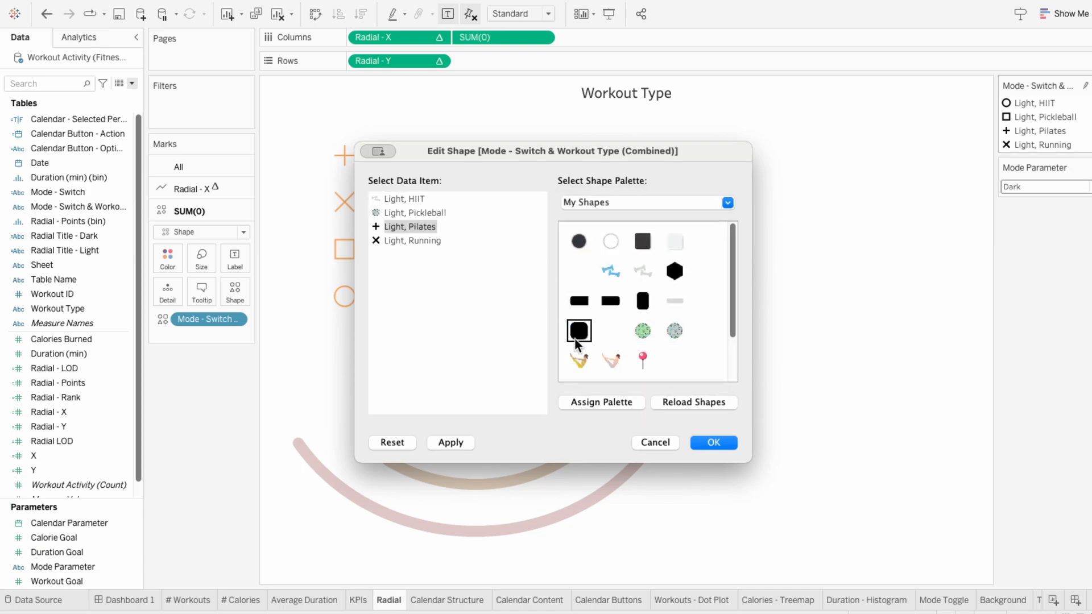
left_click(611, 359)
scroll(646, 318, "down", 3)
left_click(646, 337)
left_click(713, 441)
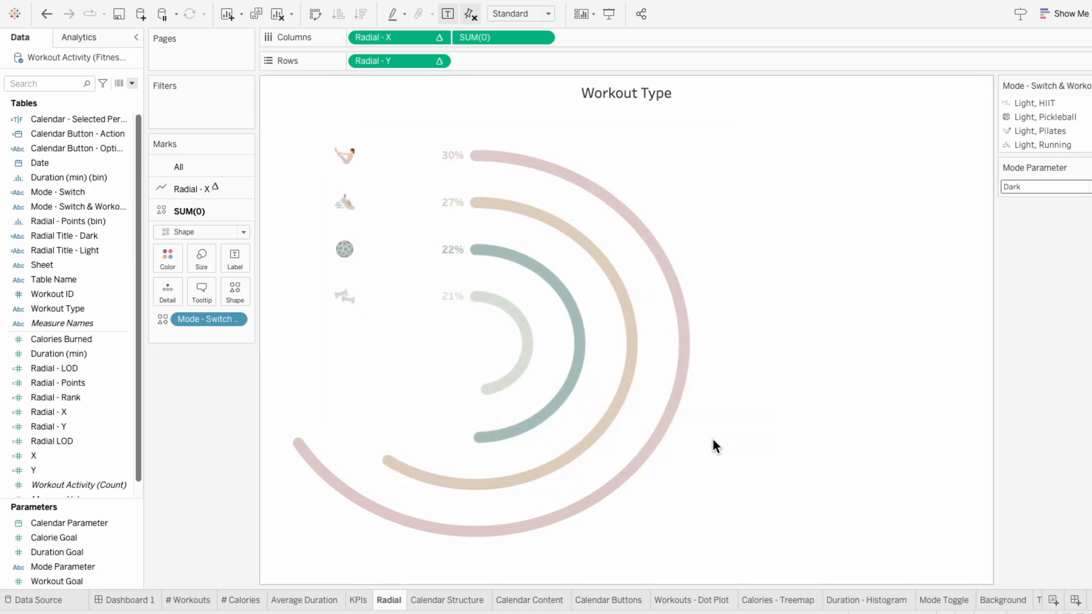
Step: Set Mode Parameter to Light and give the Dark items bright My Shapes icons: blue dumbbells HIIT, green ball Pickleball, yellow figure Pilates, red shoe Running
left_click(1014, 189)
left_click(1016, 200)
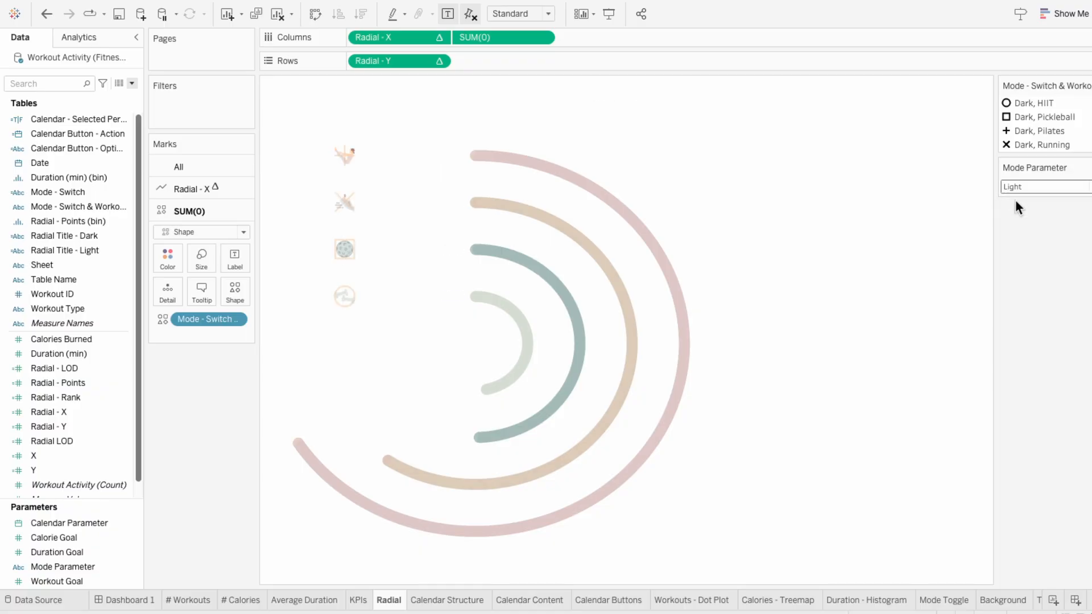
left_click(1085, 85)
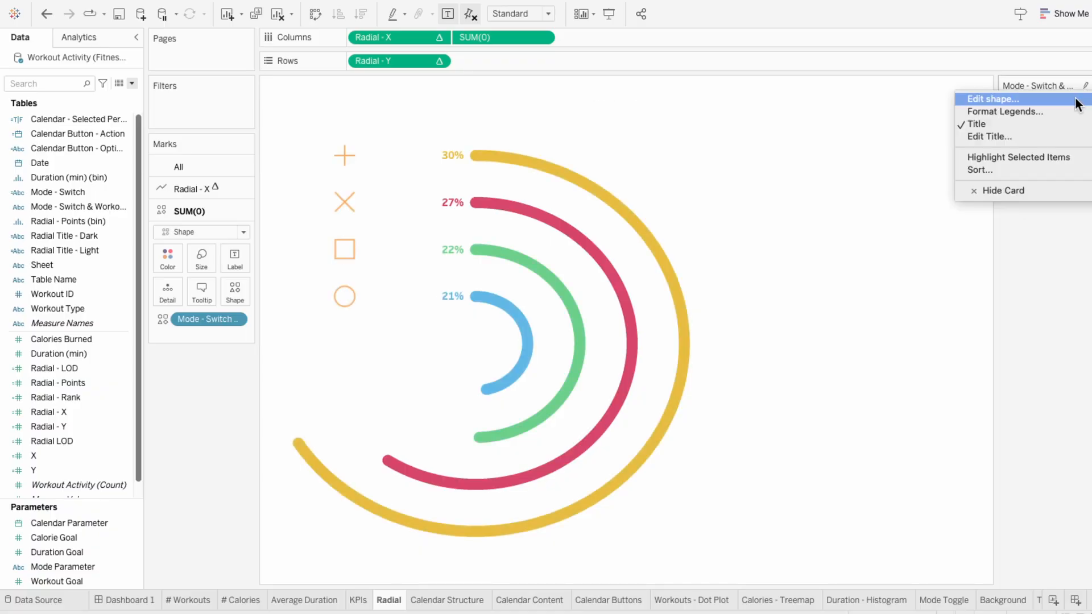
left_click(1077, 103)
left_click(621, 202)
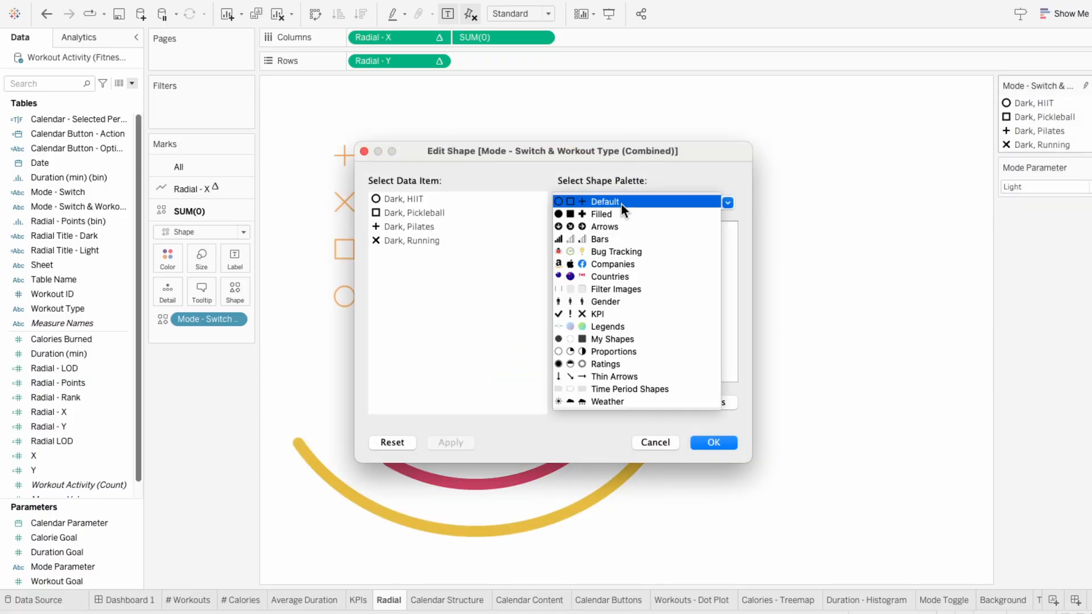
left_click(627, 339)
left_click(408, 198)
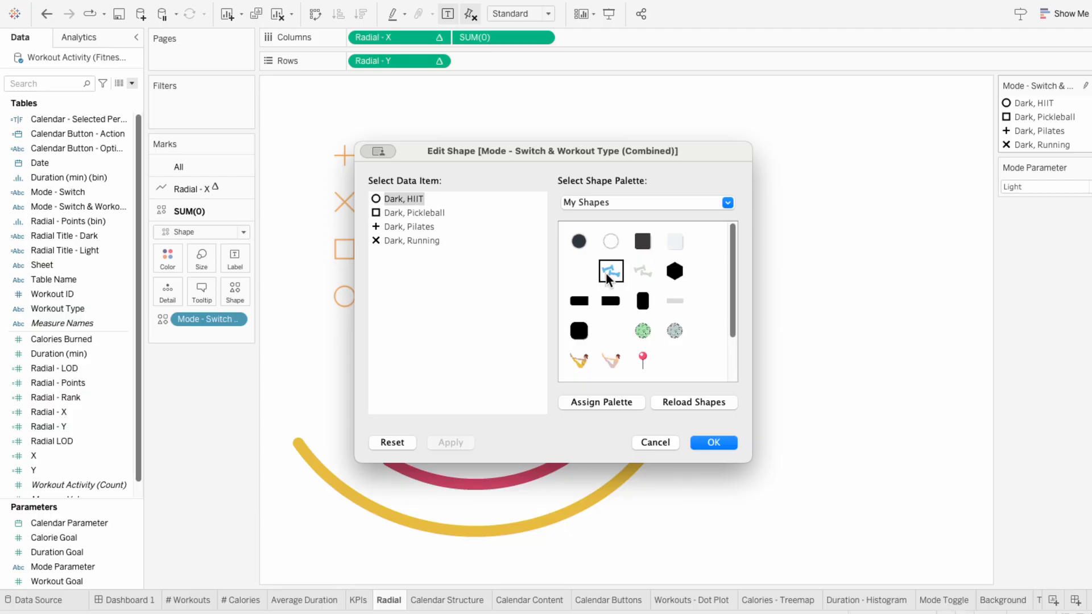
left_click(611, 271)
left_click(405, 213)
left_click(643, 331)
left_click(428, 228)
left_click(579, 360)
left_click(443, 244)
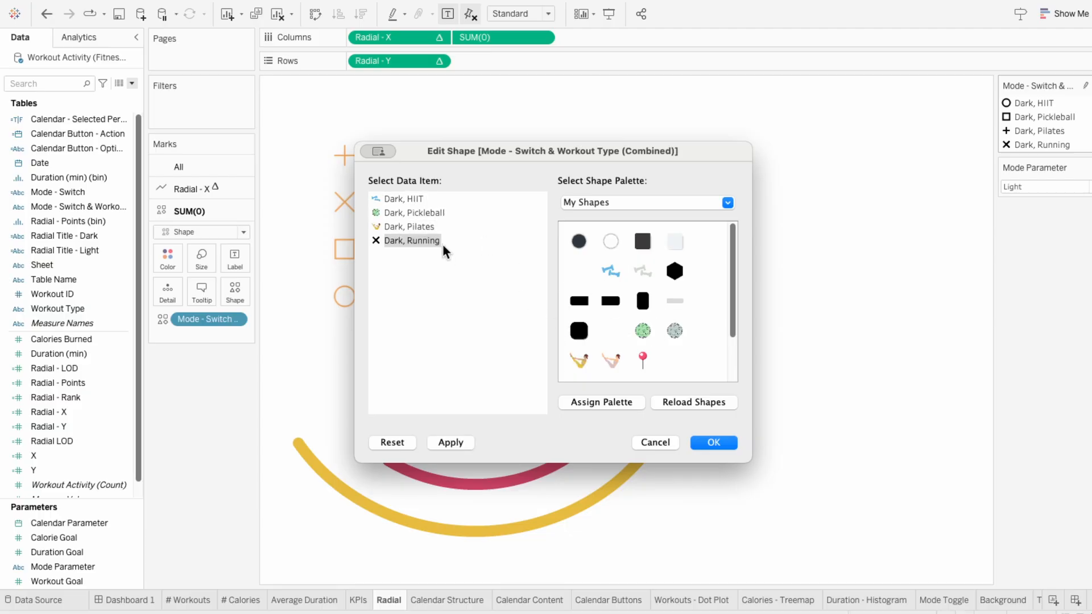
scroll(611, 333, "down", 2)
left_click(611, 332)
left_click(712, 444)
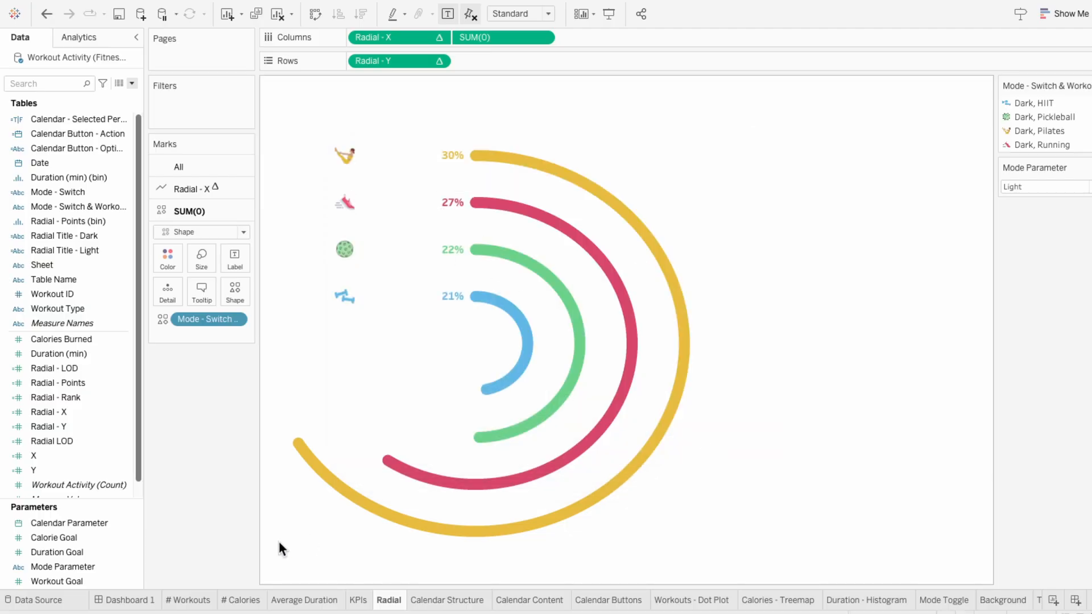
Step: On Dashboard 1, switch the mode toggle to Light and back to Dark to check the radial chart's icons
left_click(130, 601)
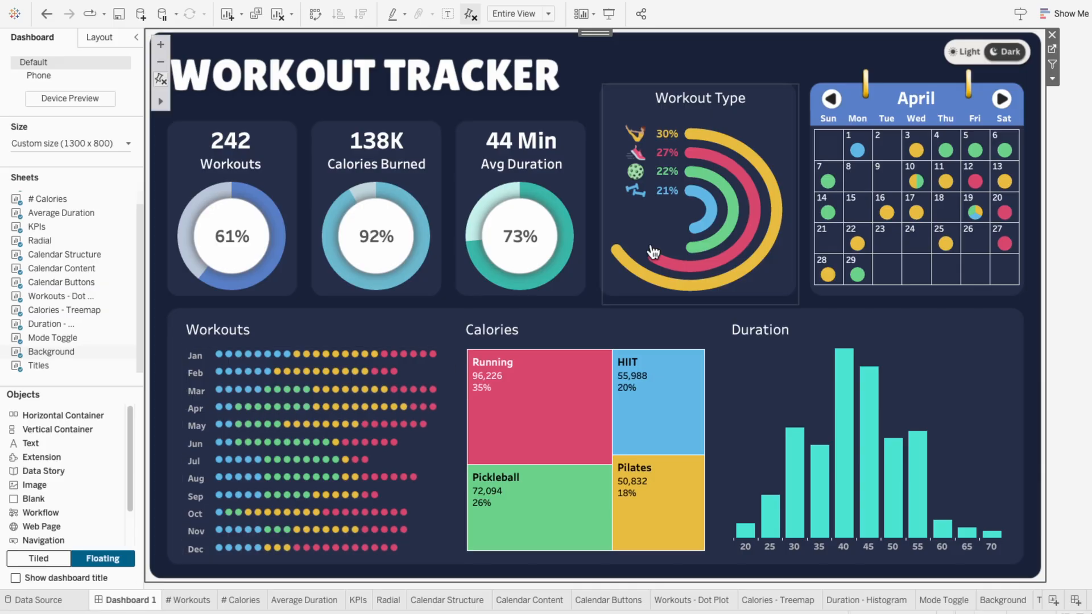
left_click(986, 54)
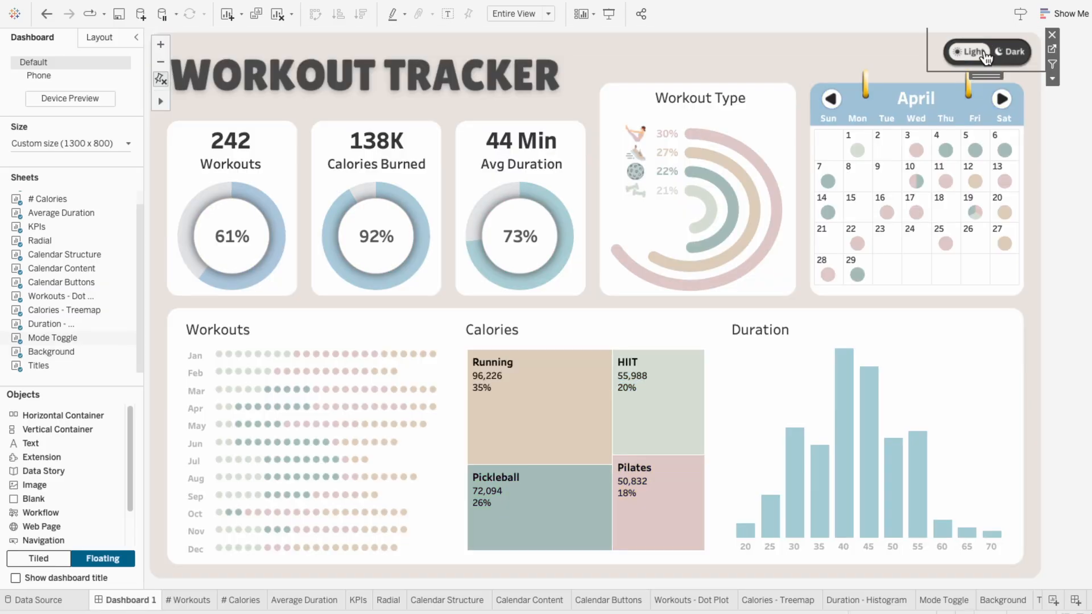
left_click(1010, 52)
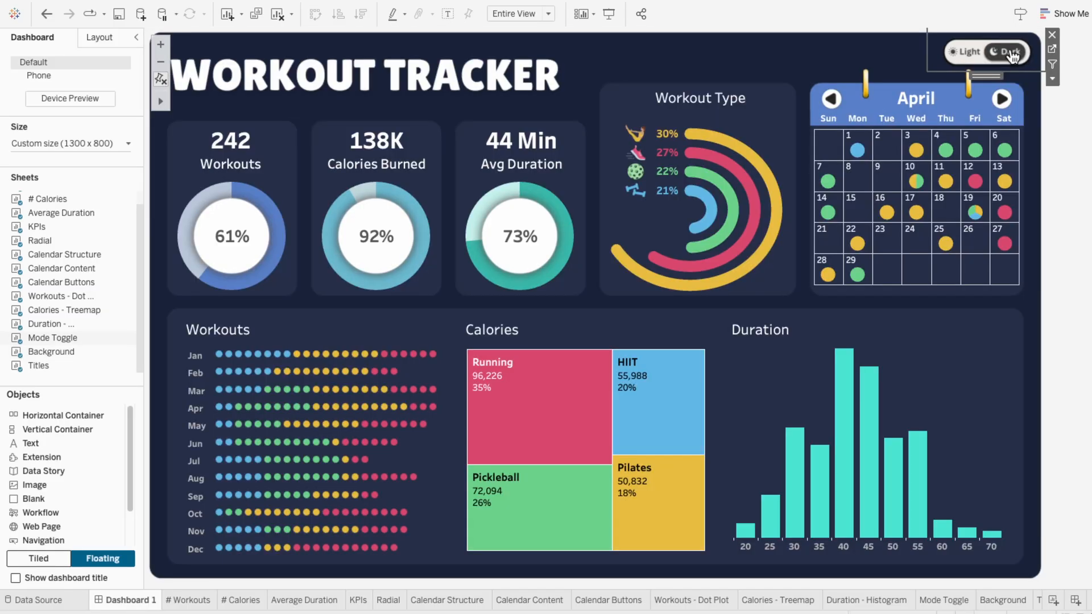
left_click(1078, 139)
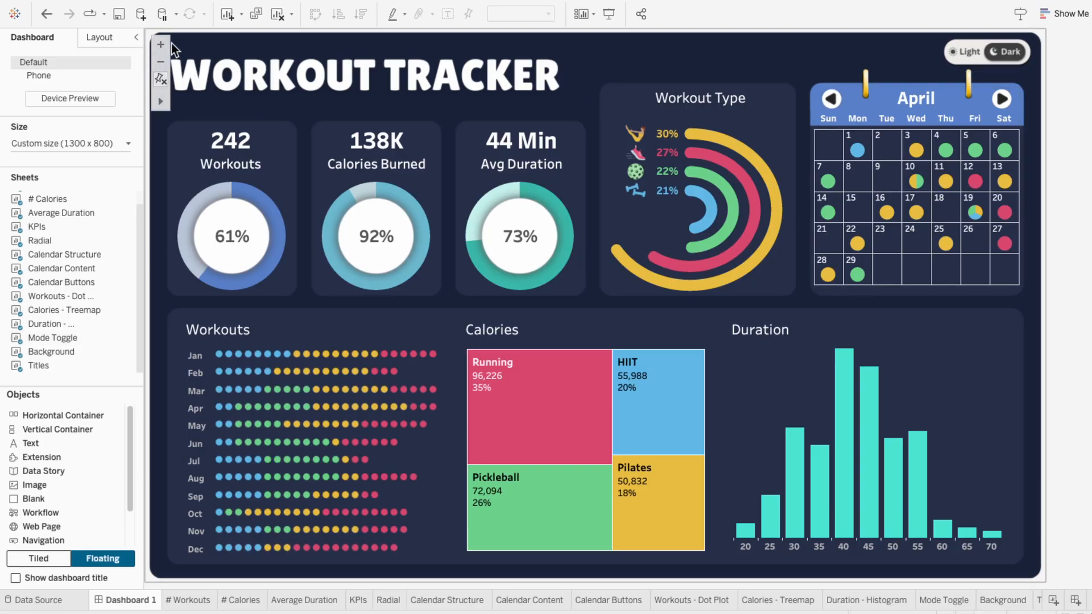
Step: Turn off Show View Toolbar and Allow Pan and Zoom in the map options of the dashboard's Background sheet
left_click(156, 81)
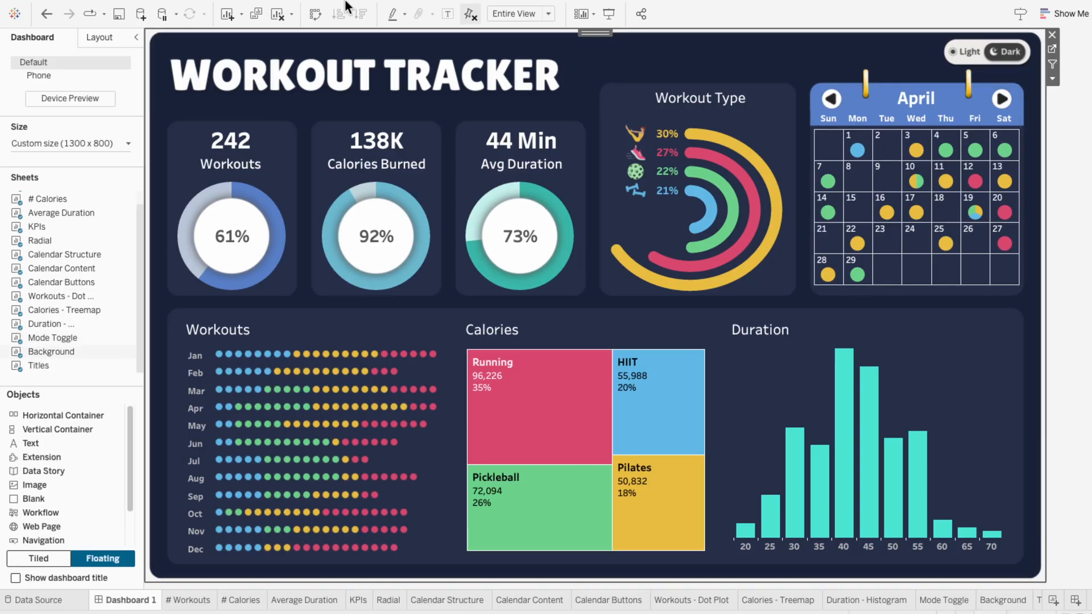
left_click(361, 8)
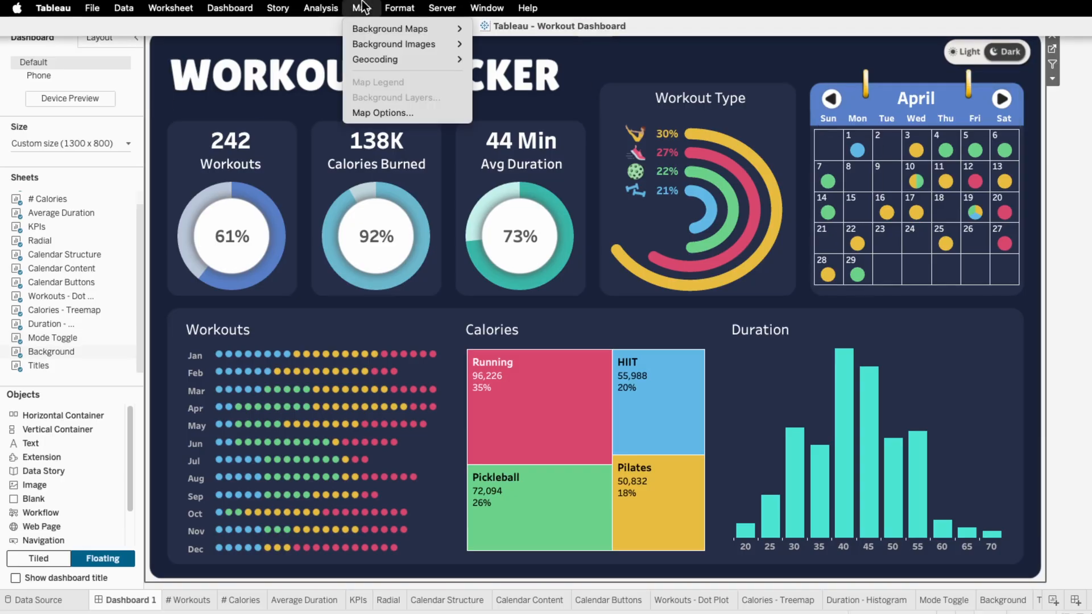
left_click(360, 108)
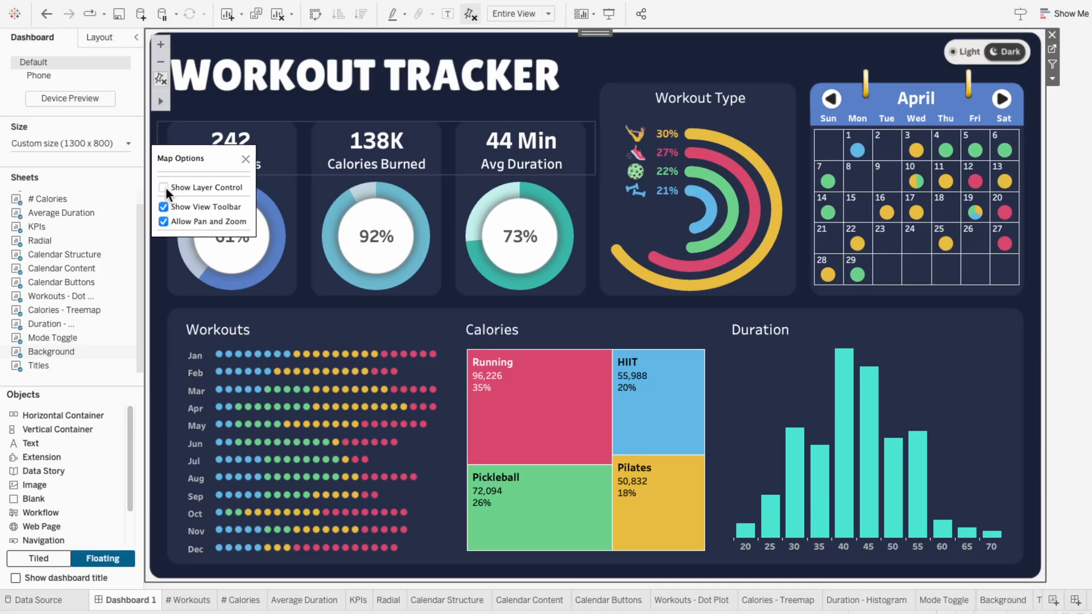
left_click(164, 206)
left_click(164, 221)
left_click(245, 161)
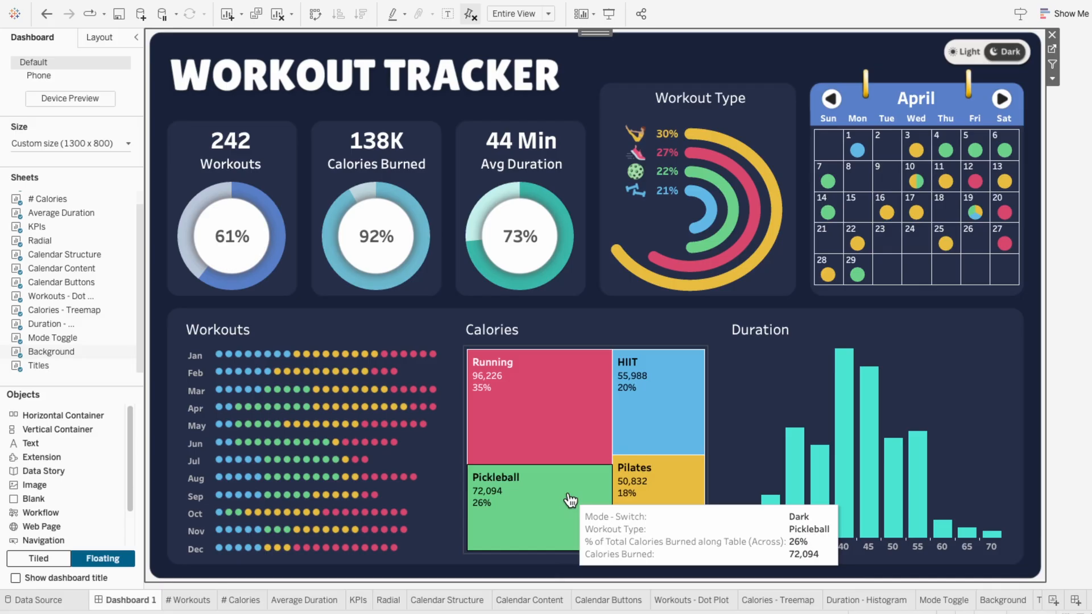
Step: Duplicate the Calories - Treemap sheet and rename the copy Calories - Treemap - Dark
right_click(801, 600)
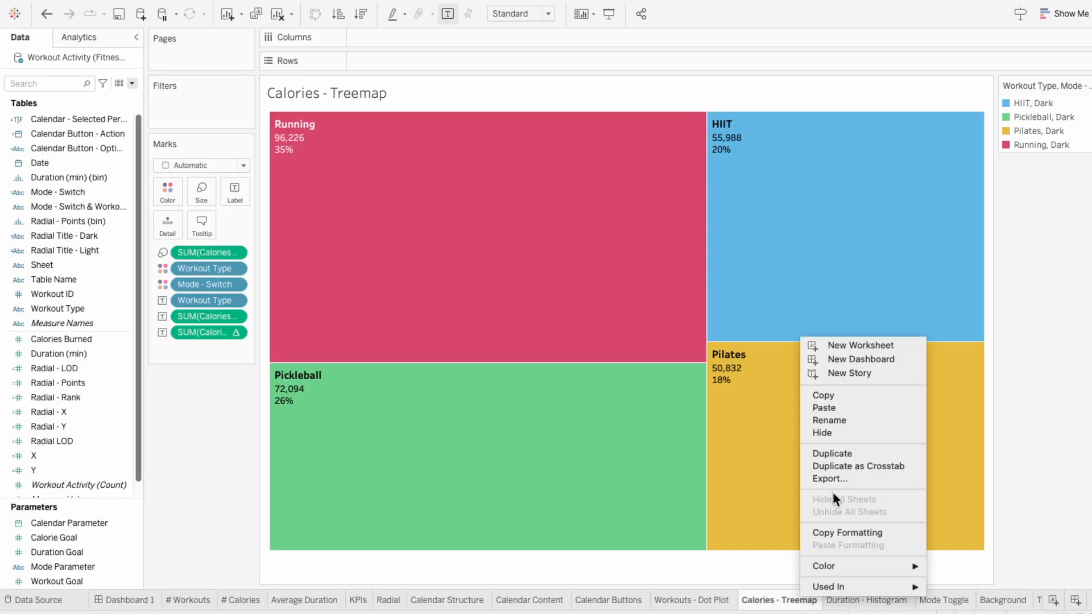
left_click(848, 457)
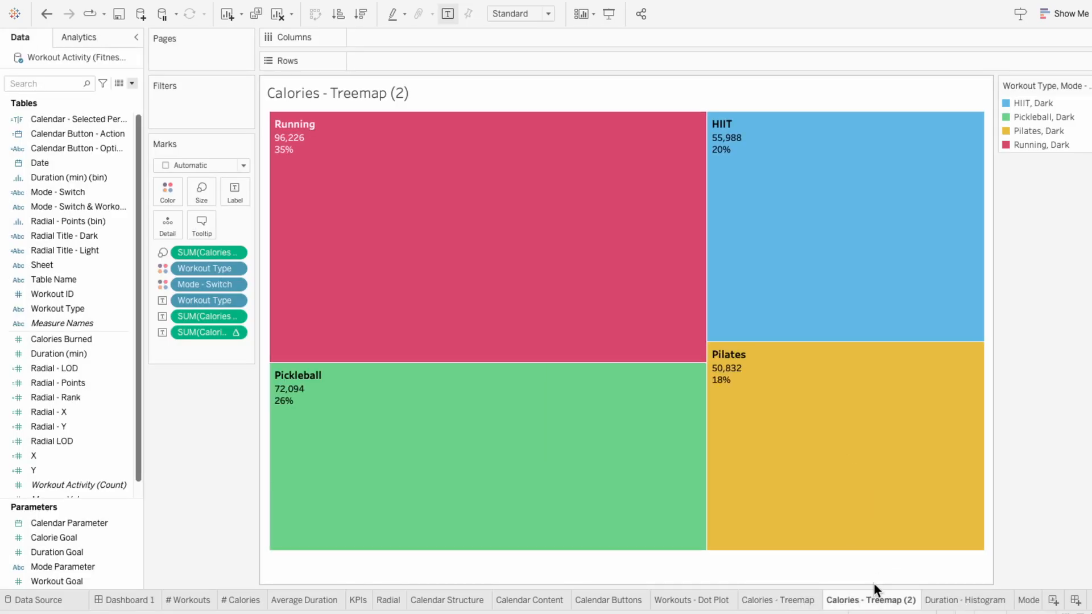
double_click(873, 600)
left_click(915, 601)
key("BackSpace")
key("BackSpace")
key("BackSpace")
type("- Dark")
key("Return")
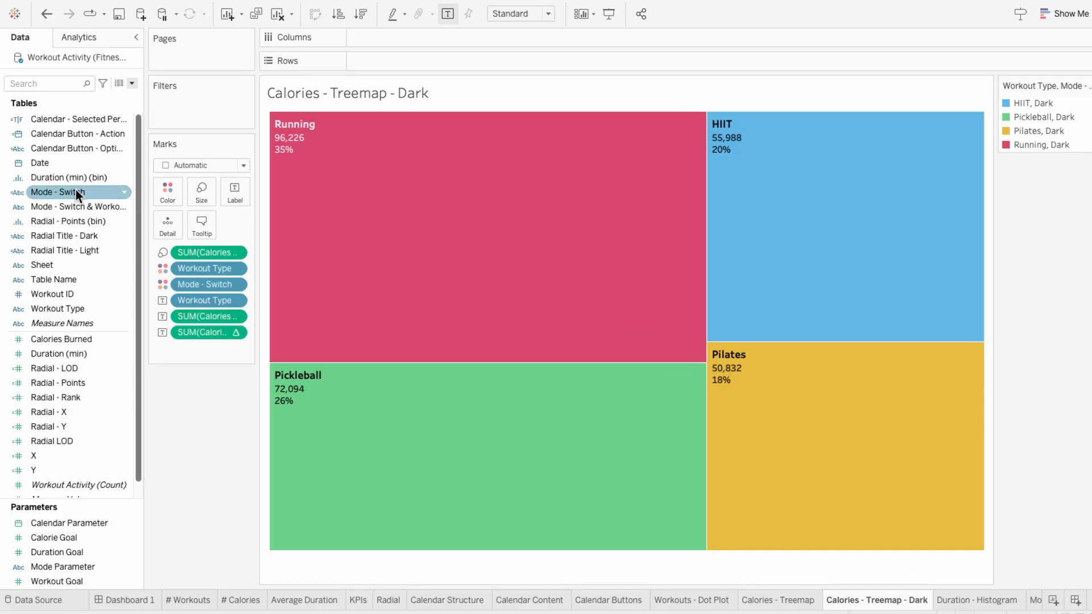
Step: Filter the Calories - Treemap - Dark sheet on Mode - Switch with the condition formula [Mode - Switch] = "Dark"
left_click_drag(76, 192, 179, 111)
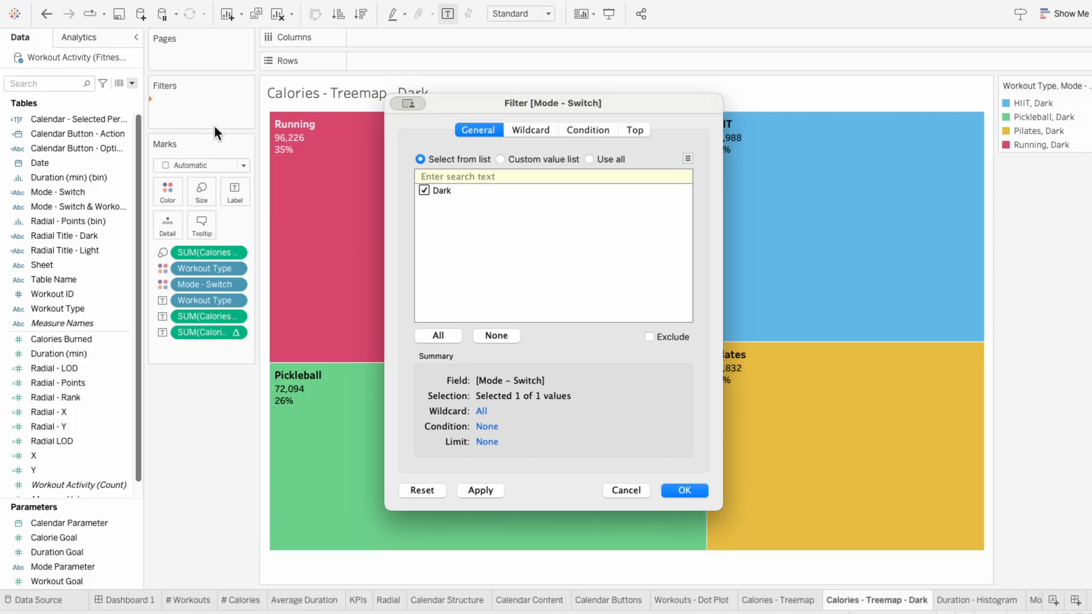
left_click(588, 130)
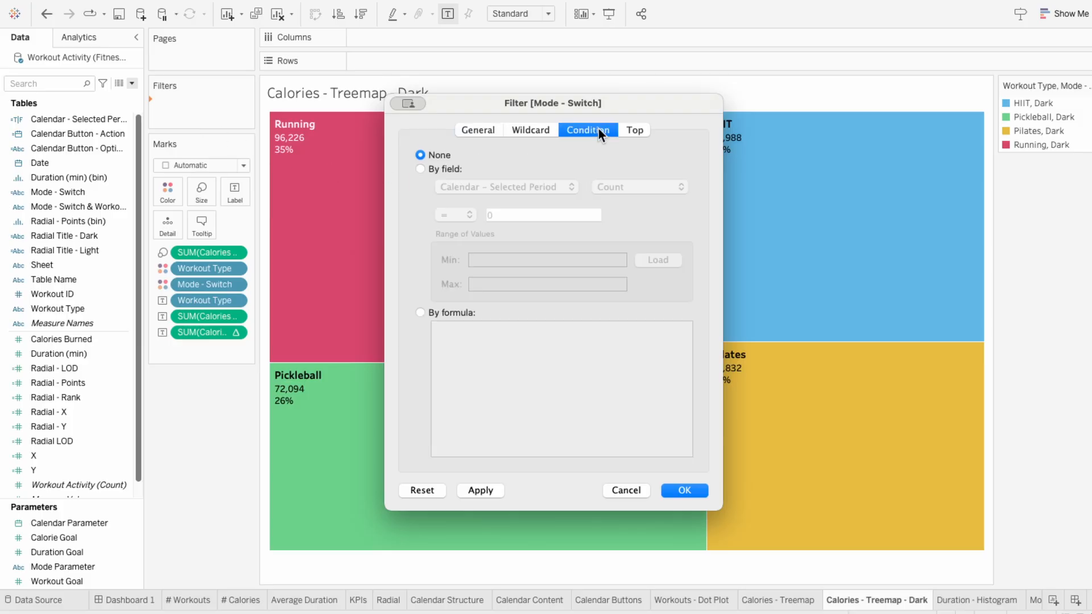
left_click(435, 311)
type("[Mode - Switch] = \"Dark\"")
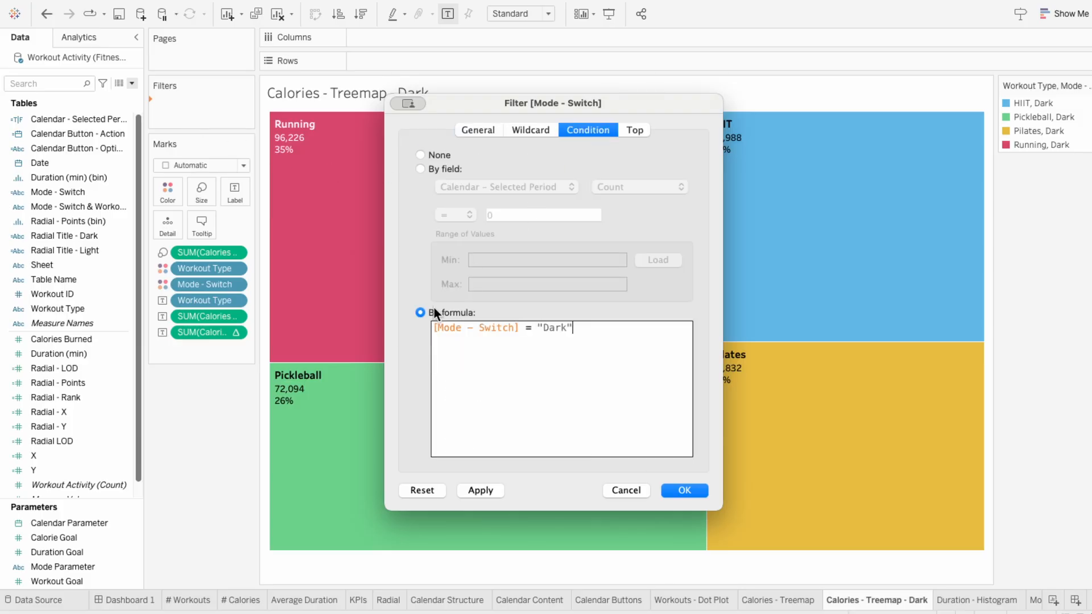
left_click(680, 490)
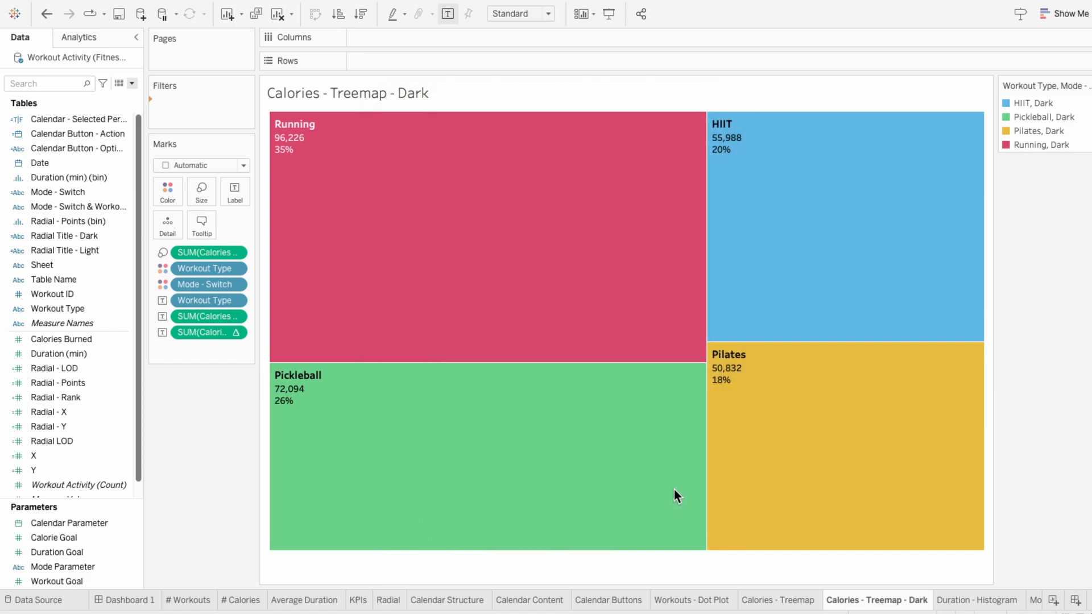
Step: Filter the Calories - Treemap sheet on Mode - Switch with the condition formula [Mode - Switch] = "Light"
left_click(790, 600)
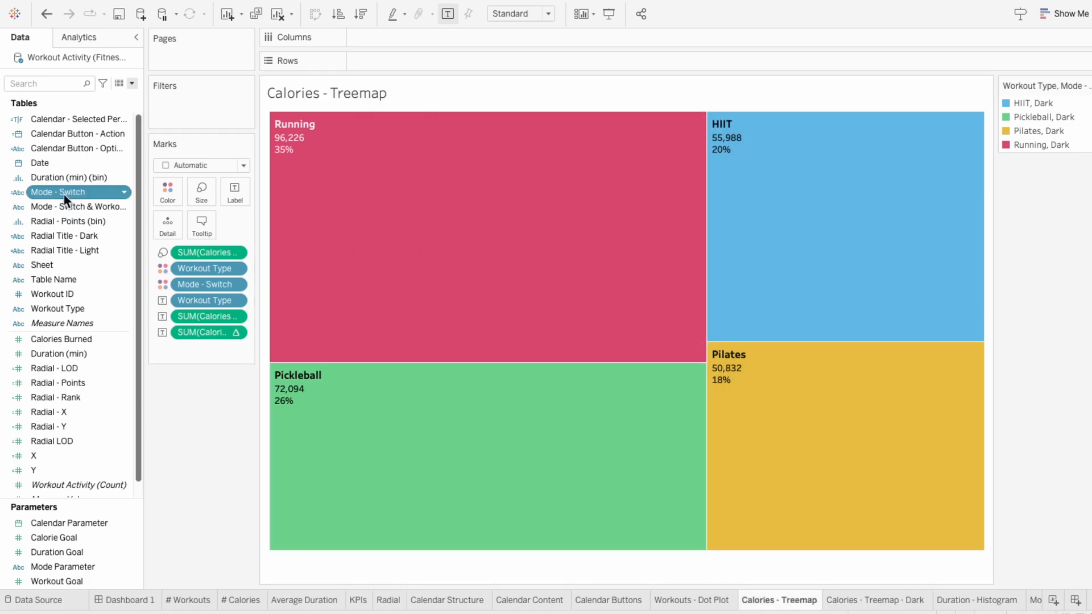
left_click_drag(64, 195, 184, 111)
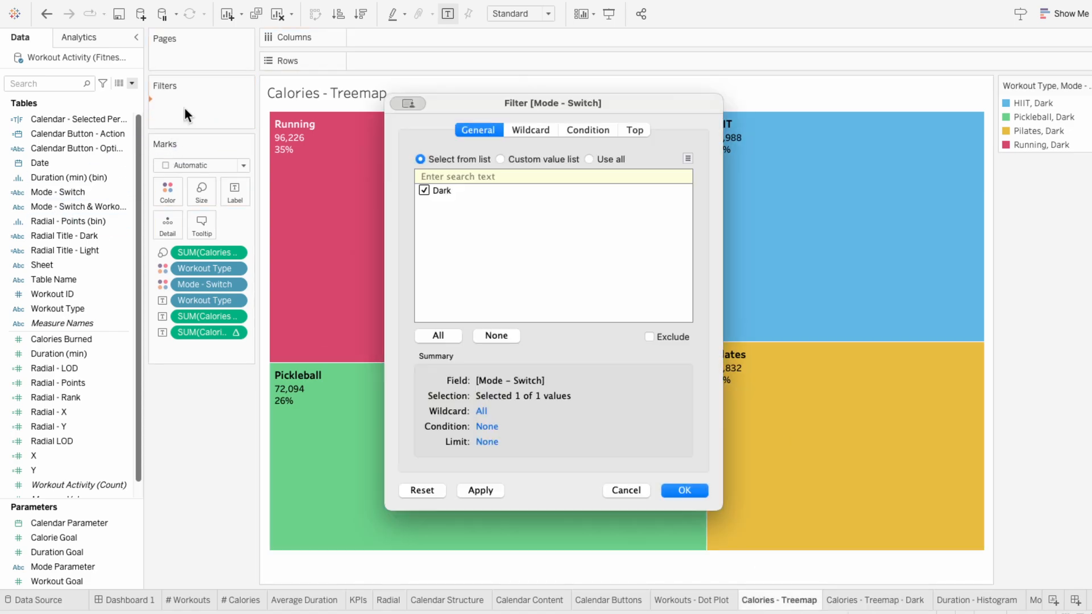
left_click(567, 132)
left_click(441, 313)
type("[Mode - Switch] =")
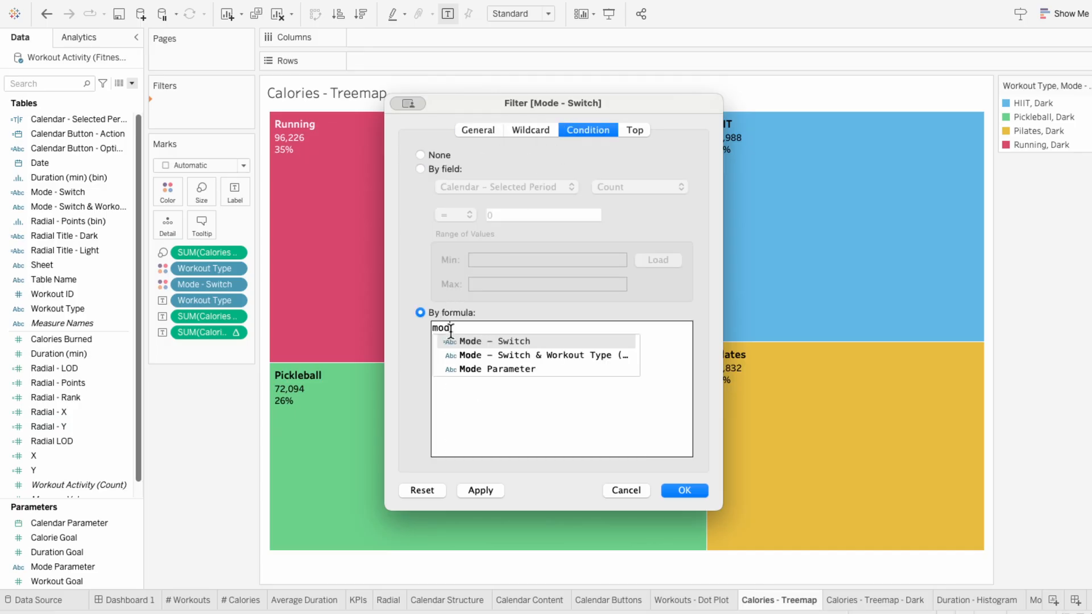
type(" \"Light\"")
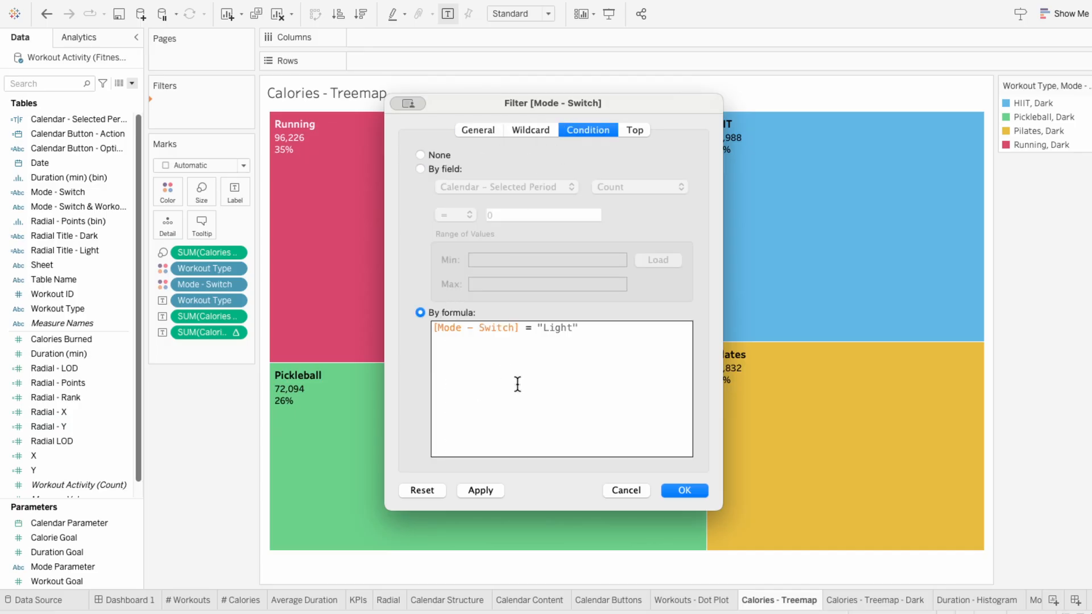
left_click(681, 489)
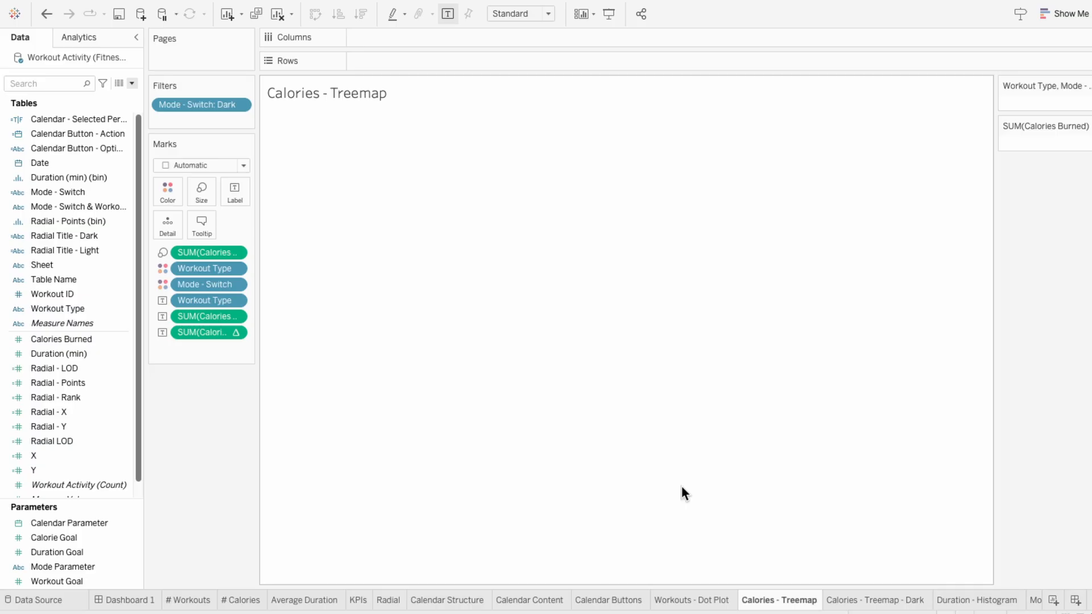
Step: Make the mark labels on the Calories - Treemap - Dark sheet white and bold
left_click(877, 602)
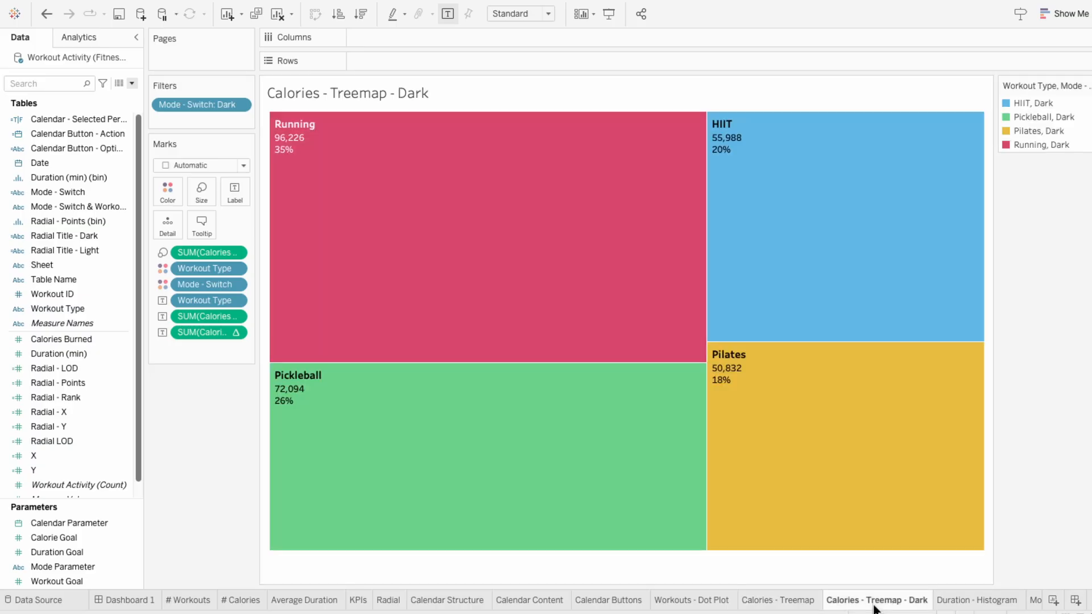
left_click(242, 200)
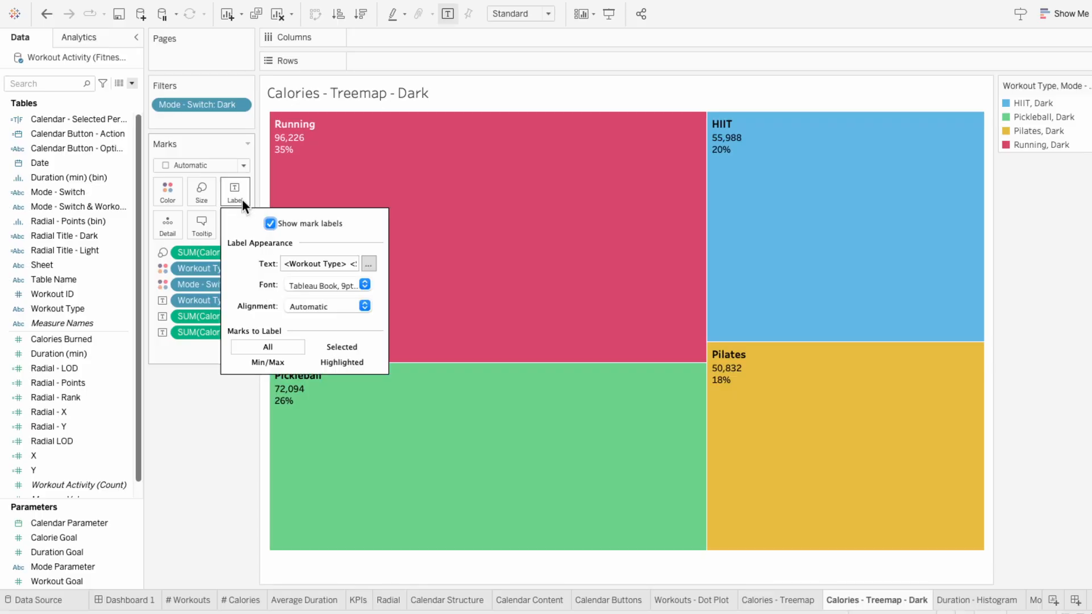
left_click(324, 285)
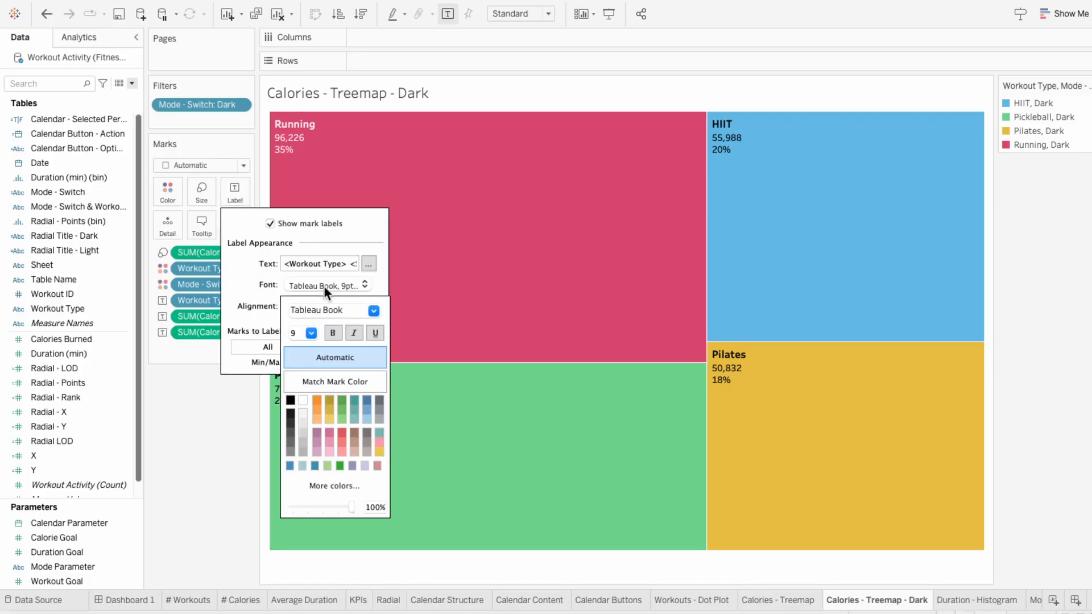
left_click(302, 400)
left_click(329, 333)
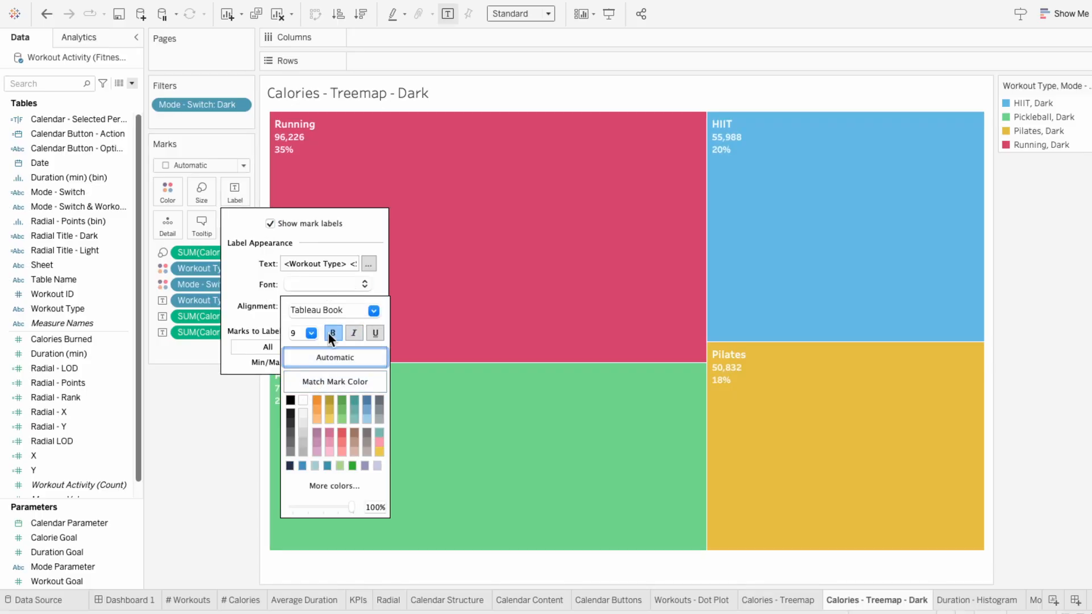
Step: Give the Calories - Treemap - Dark marks a dark navy border
left_click(167, 196)
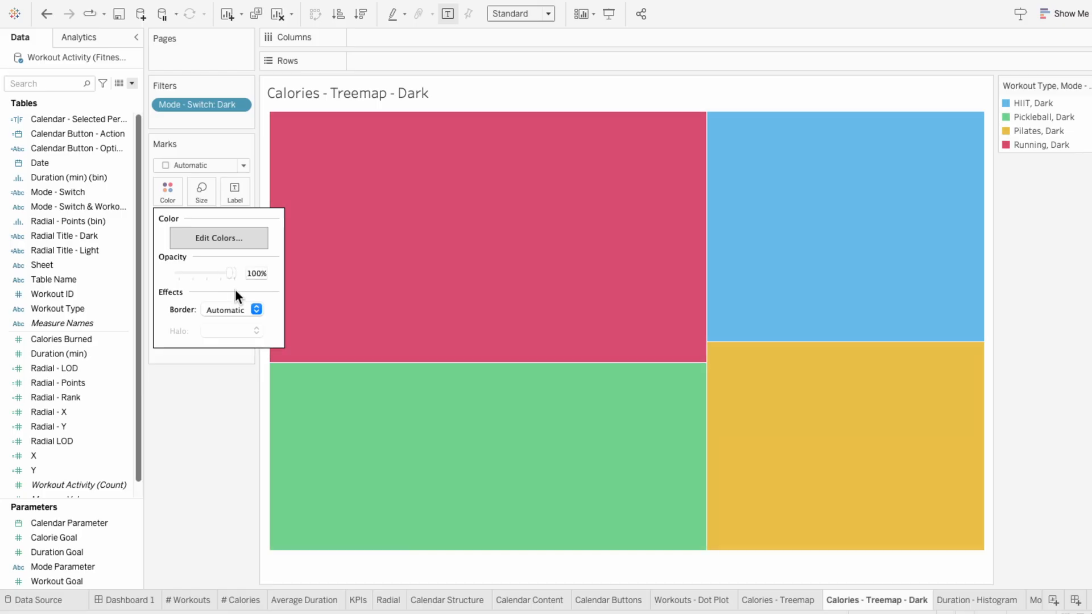
left_click(228, 310)
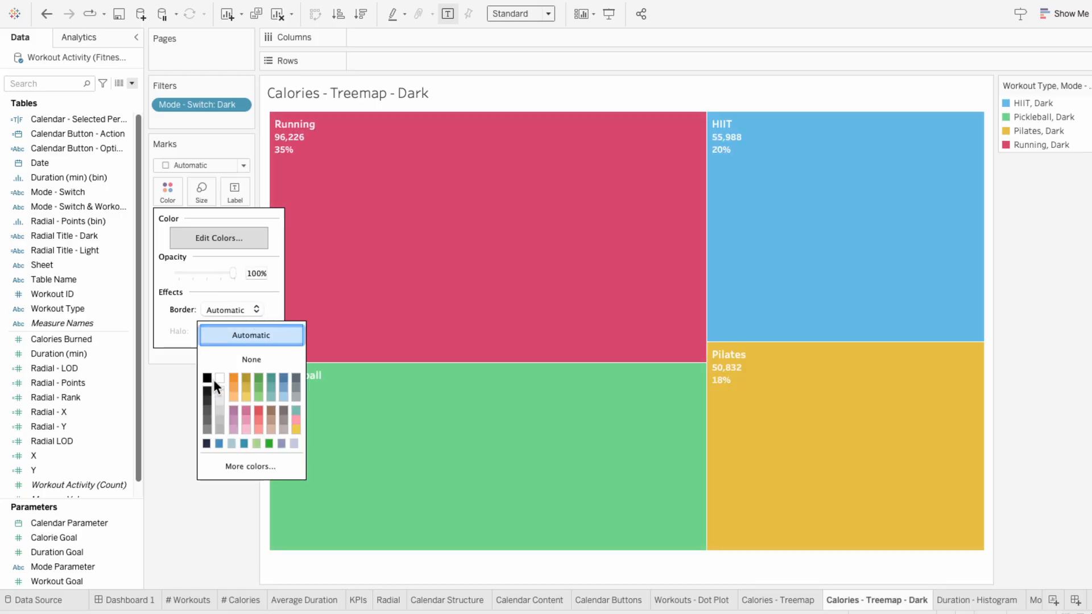
left_click(206, 443)
left_click(166, 424)
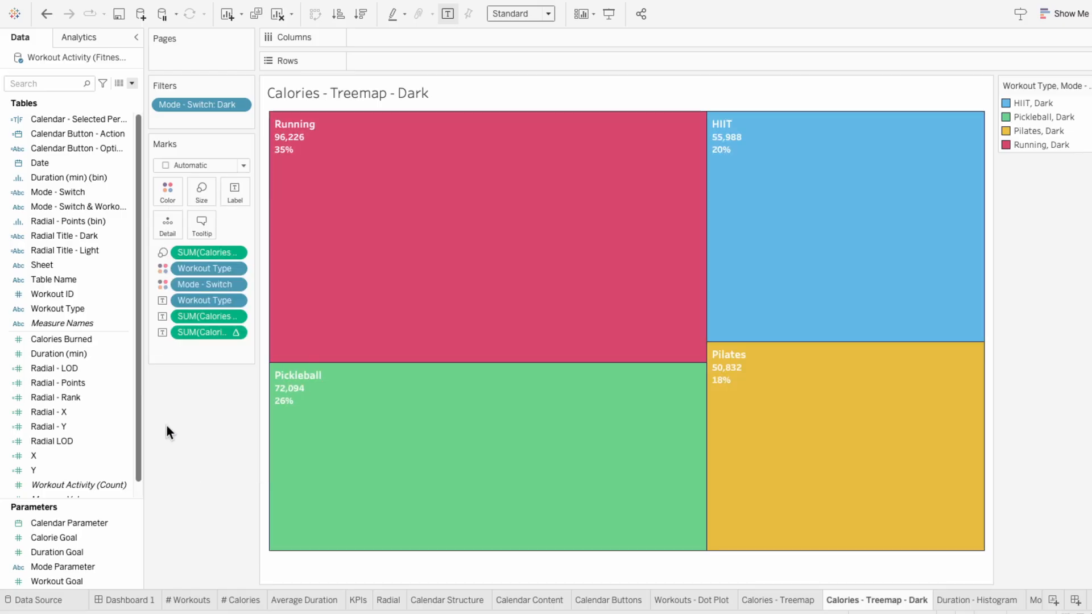
Step: Add the Calories - Treemap - Dark sheet as a floating object under the Calories heading on Dashboard 1 and hide its title
left_click(129, 600)
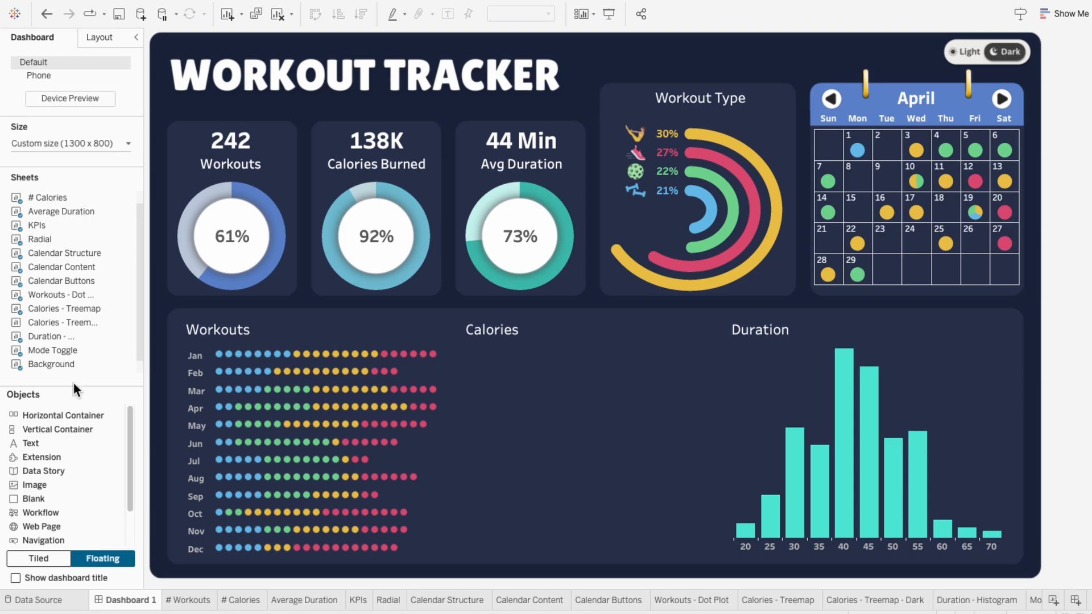
left_click_drag(77, 322, 466, 350)
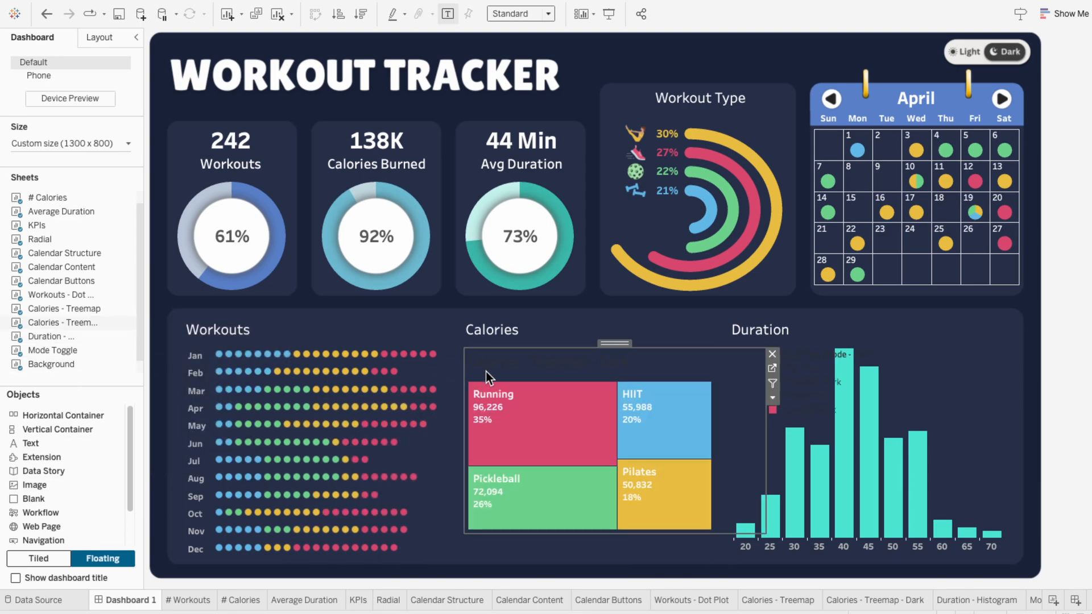
right_click(496, 370)
left_click(518, 398)
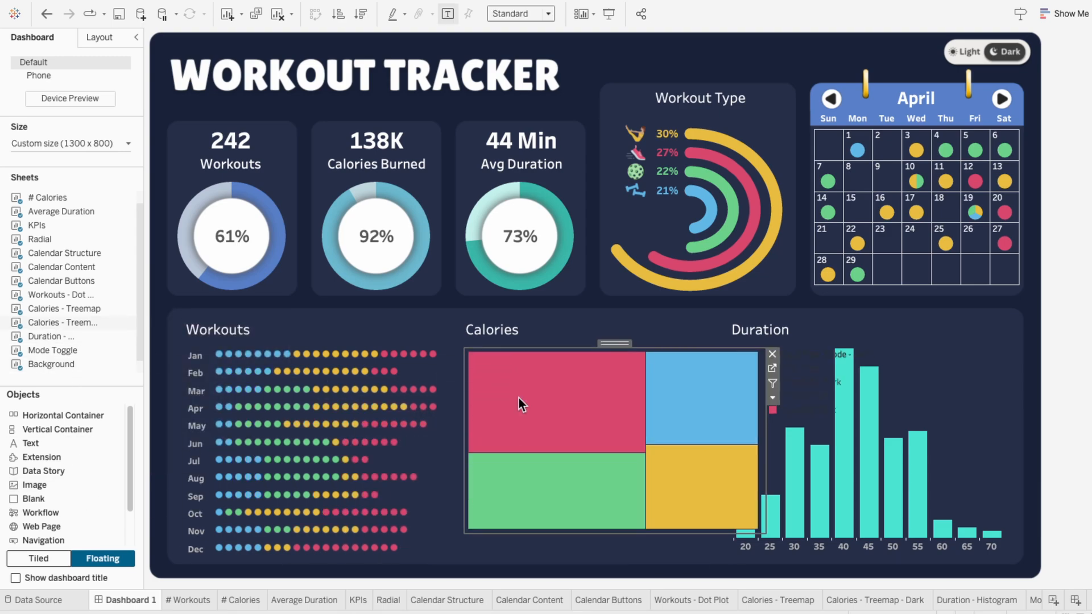
Step: Size the dark treemap to fill the Calories section with the Entire View fit, and remove its color legend from the dashboard
left_click_drag(764, 533, 706, 559)
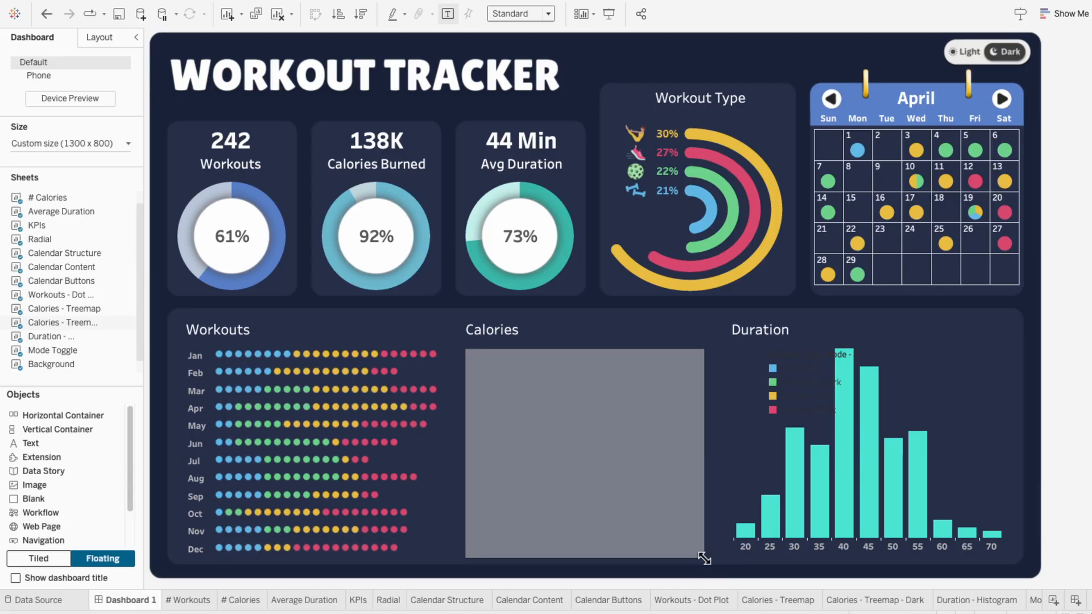
left_click(503, 15)
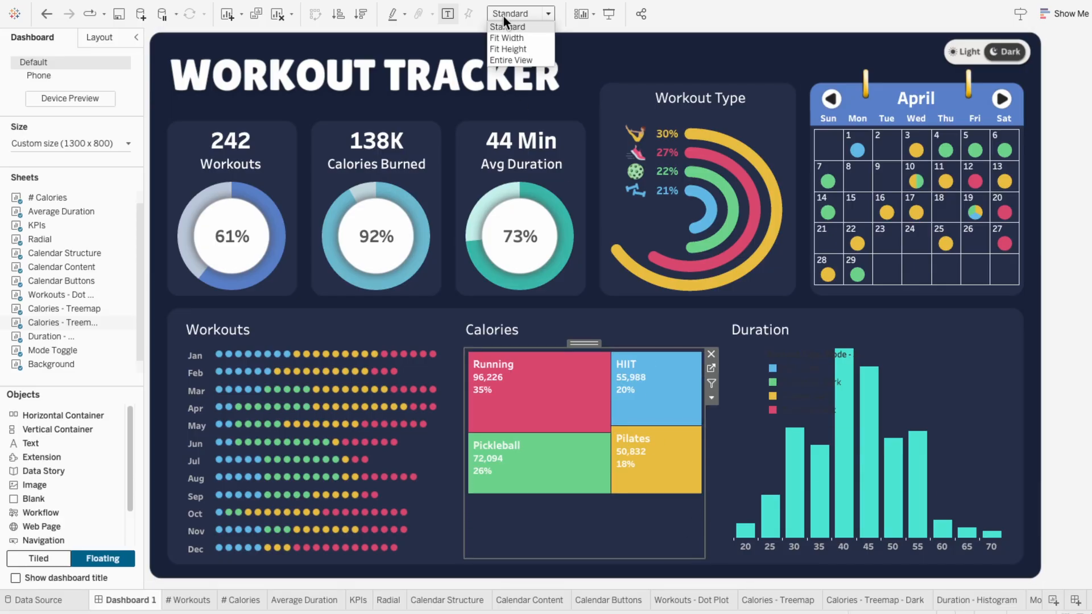
left_click(504, 60)
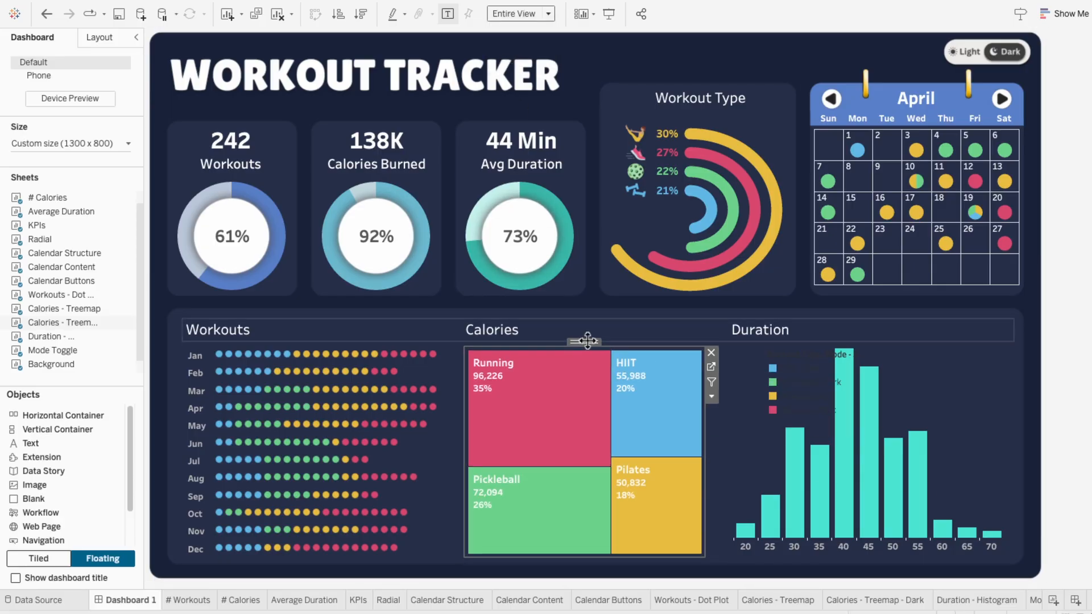
left_click(808, 354)
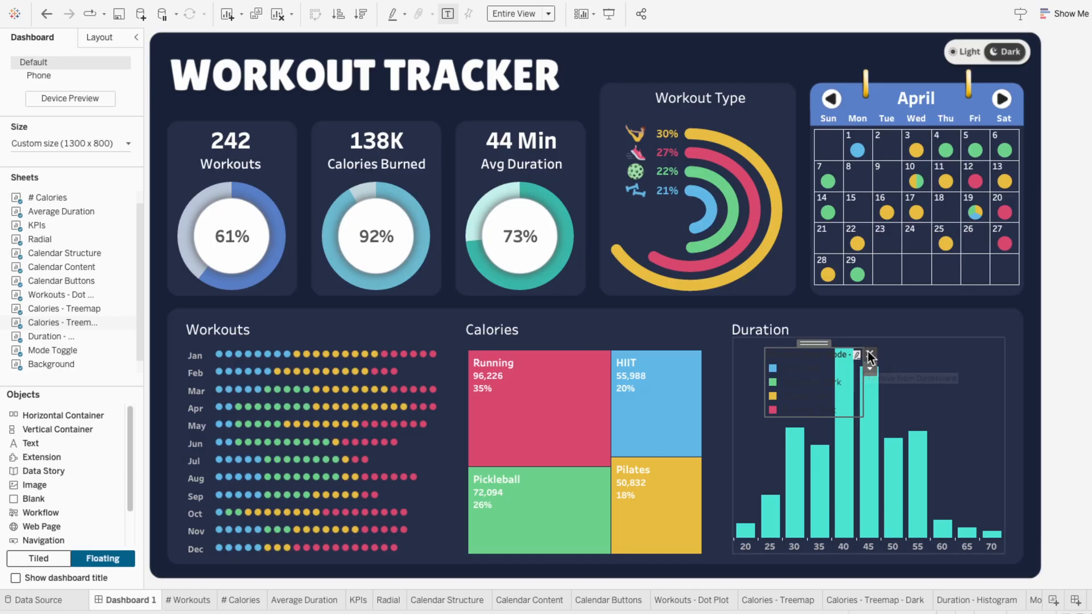
left_click(869, 353)
Step: Switch the mode toggle to Light and back to Dark to check that the matching treemap appears
left_click(973, 55)
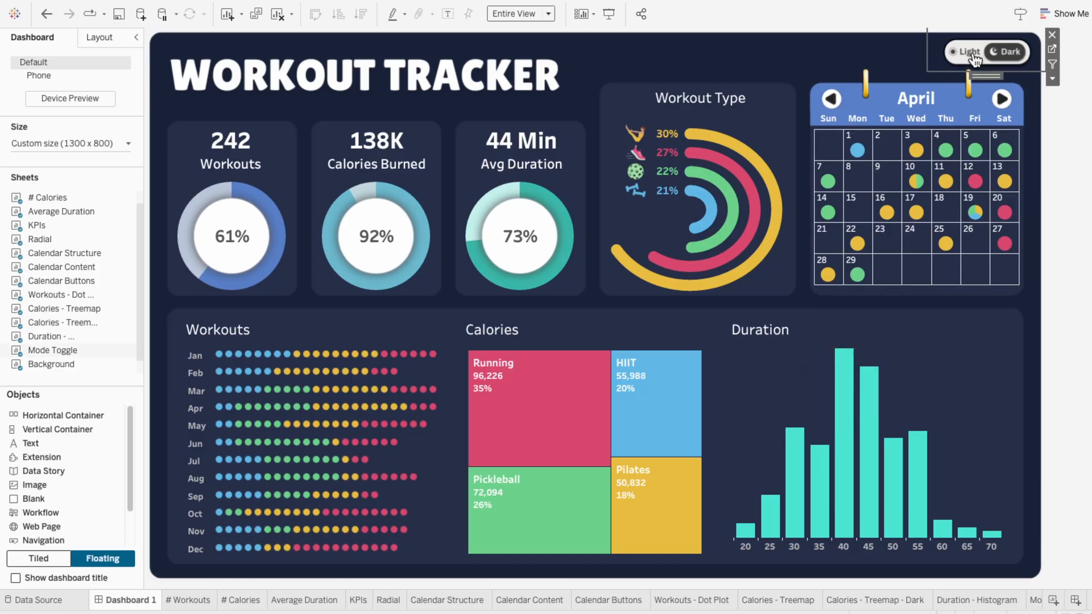
left_click(975, 57)
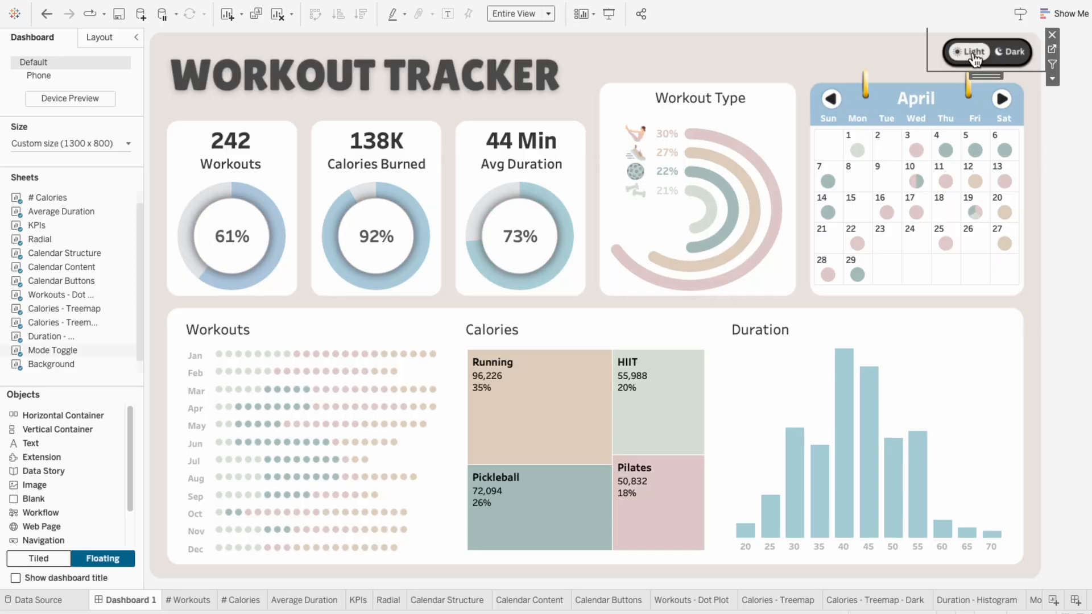
left_click(1005, 56)
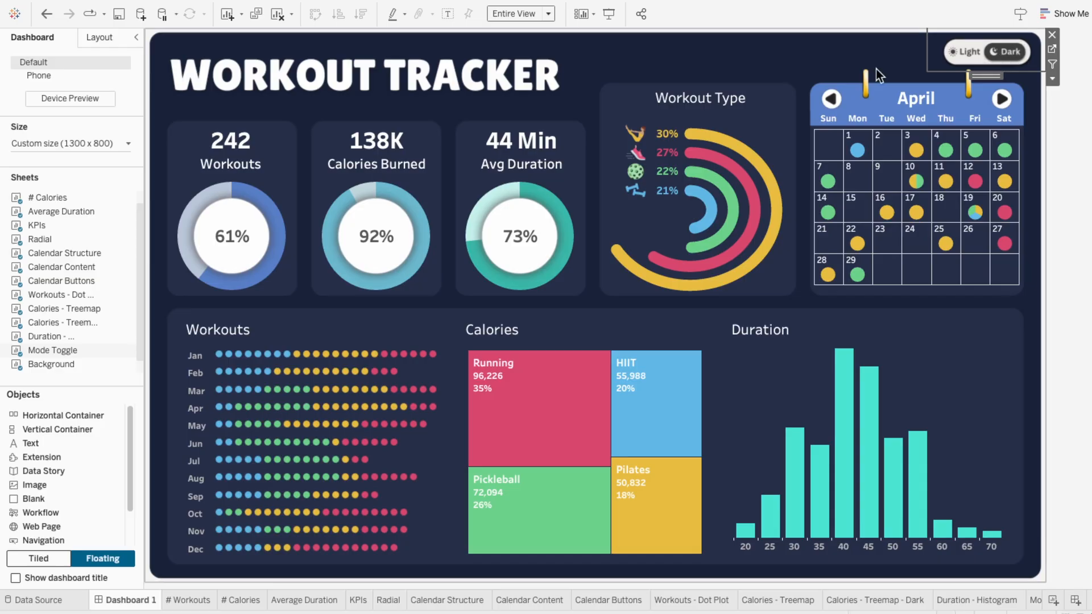
Step: Edit the dashboard's Mode parameter action so that clearing the selection sets the value to Light
mouse_move(169, 7)
left_click(230, 8)
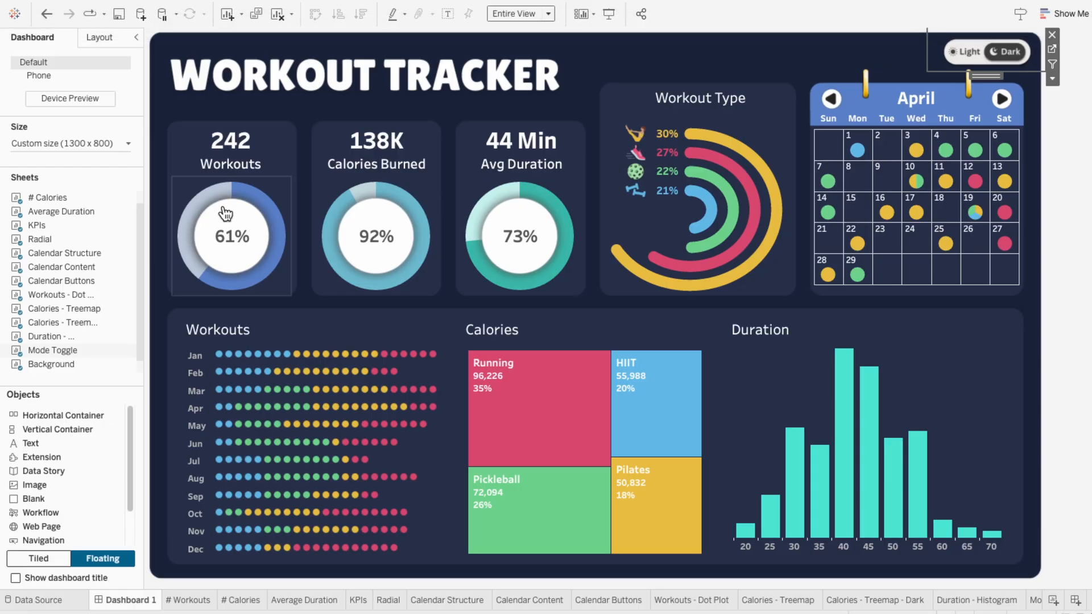
key("super+shift+d")
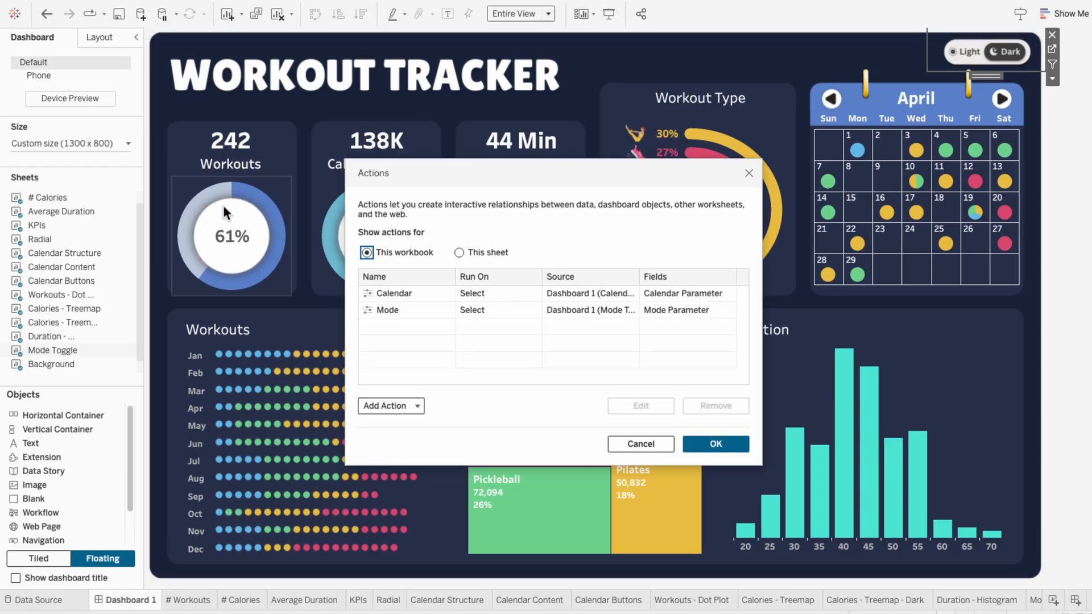
left_click(432, 313)
left_click(640, 406)
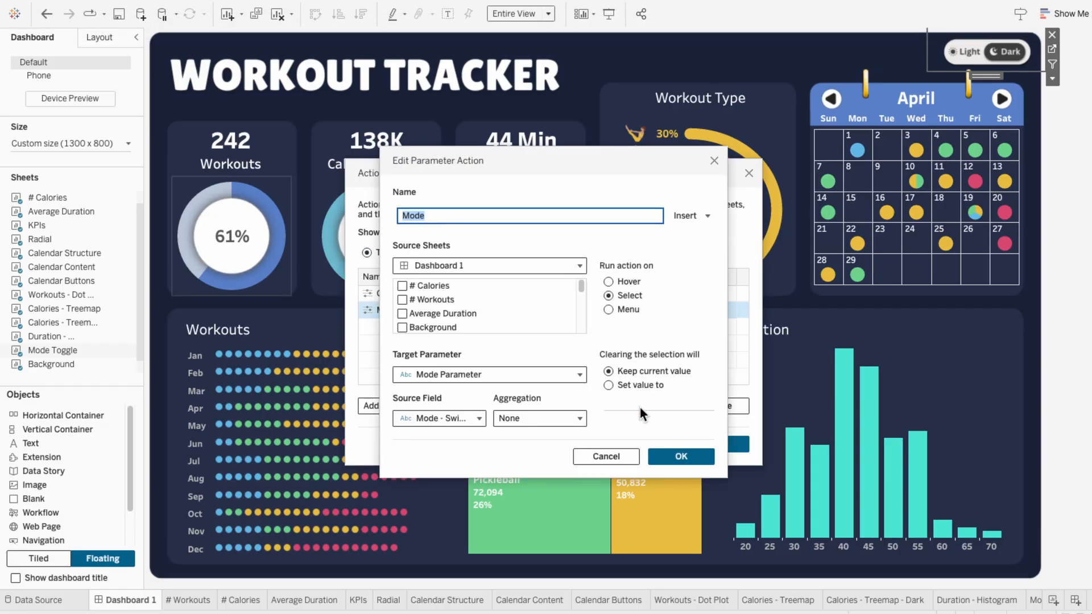
left_click(637, 387)
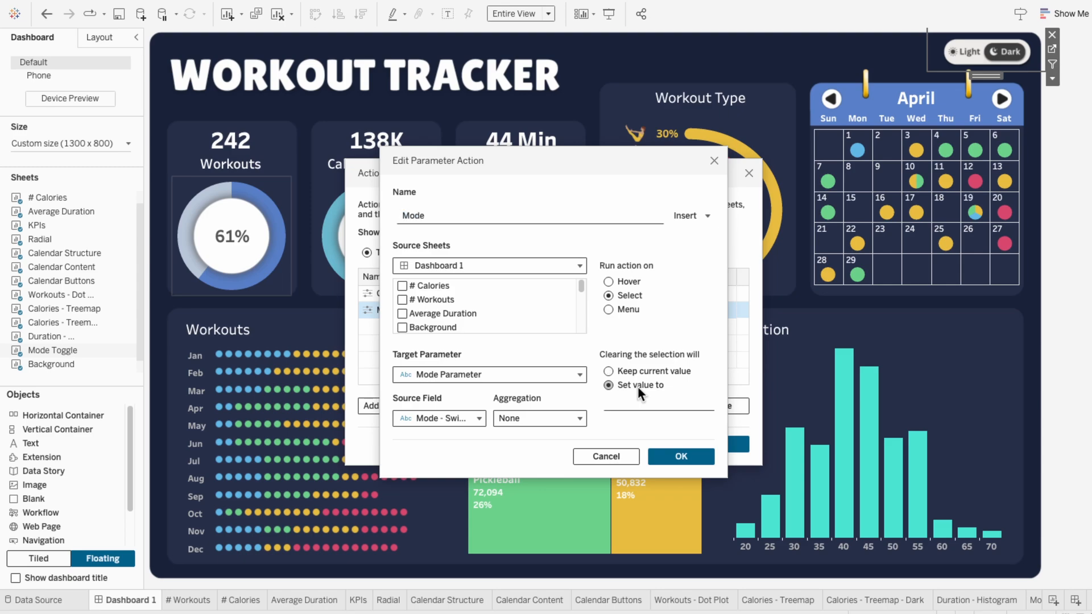
left_click(637, 402)
type("Light")
left_click(671, 449)
left_click(725, 446)
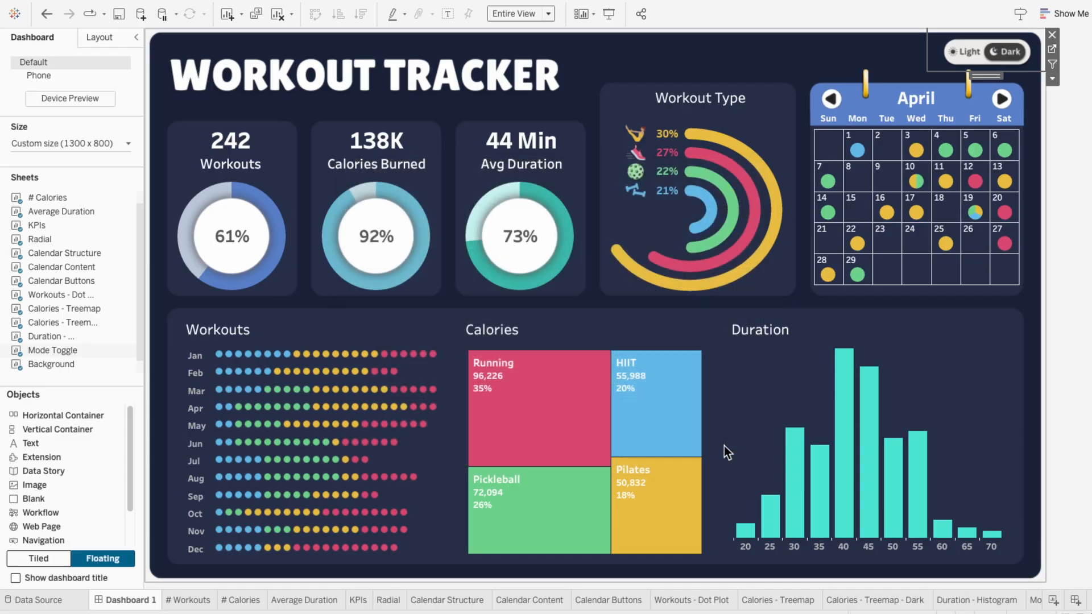
Step: Test the edited Mode action by switching the dashboard toggle to Light and then Dark
left_click(974, 55)
left_click(1017, 57)
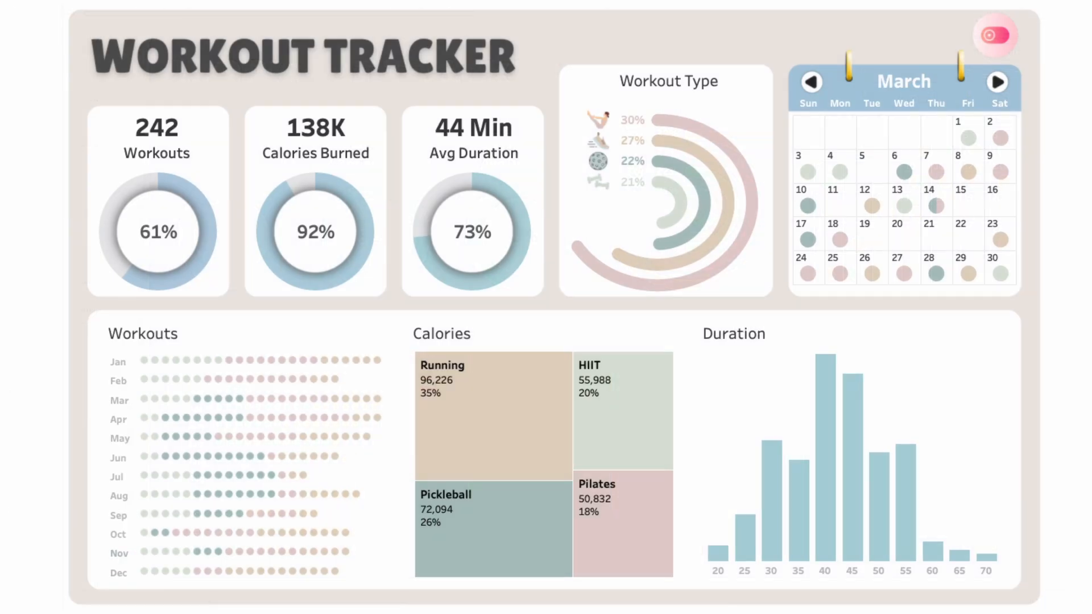
Step: Try the alternative toggle designs on the finished dashboard to compare its light and dark modes
left_click(1002, 36)
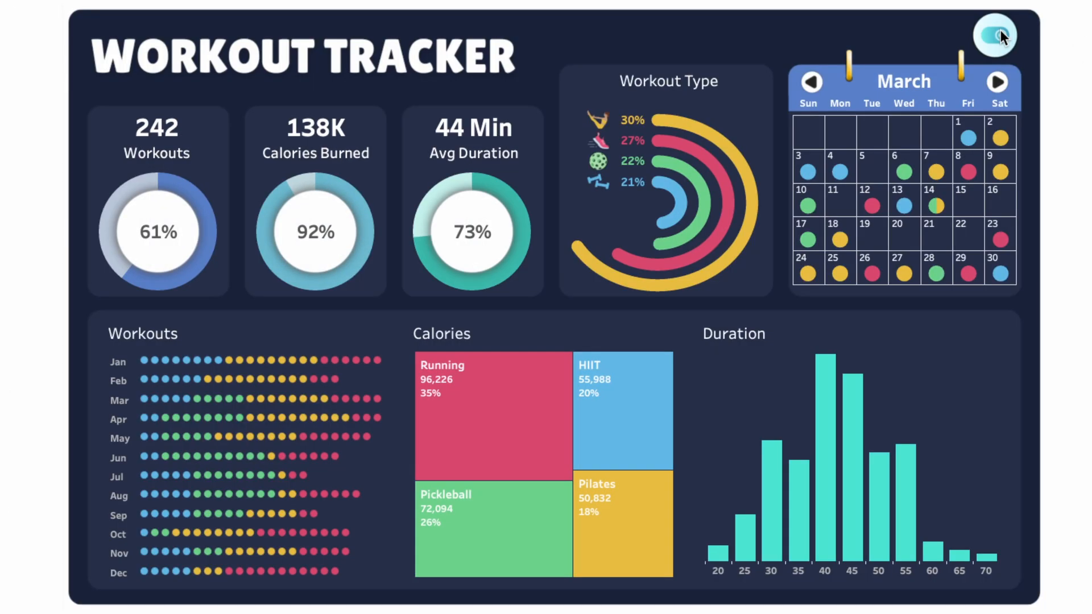
left_click(1002, 35)
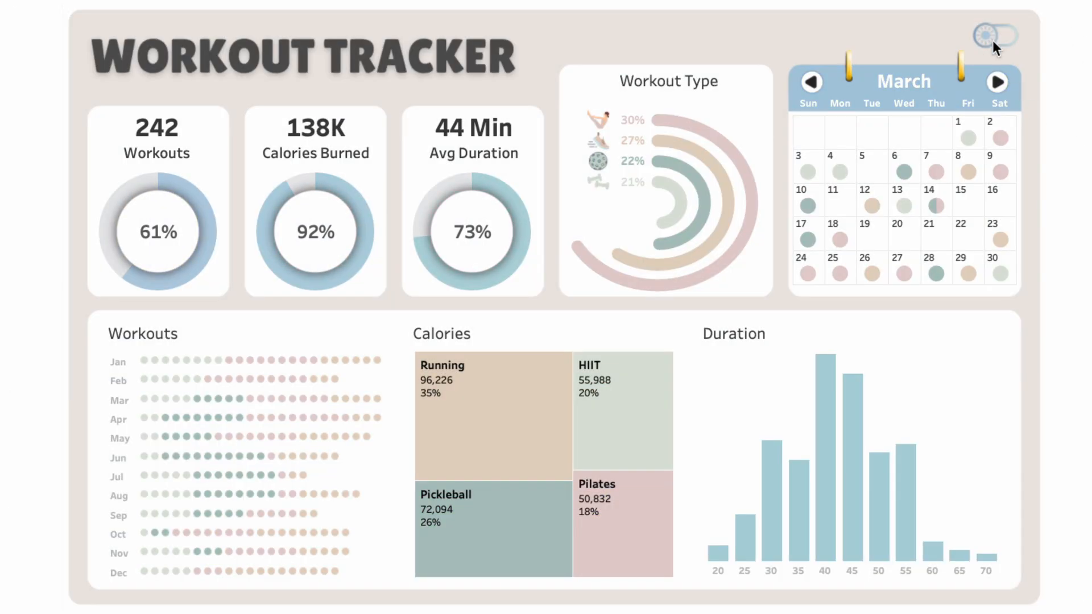
left_click(992, 39)
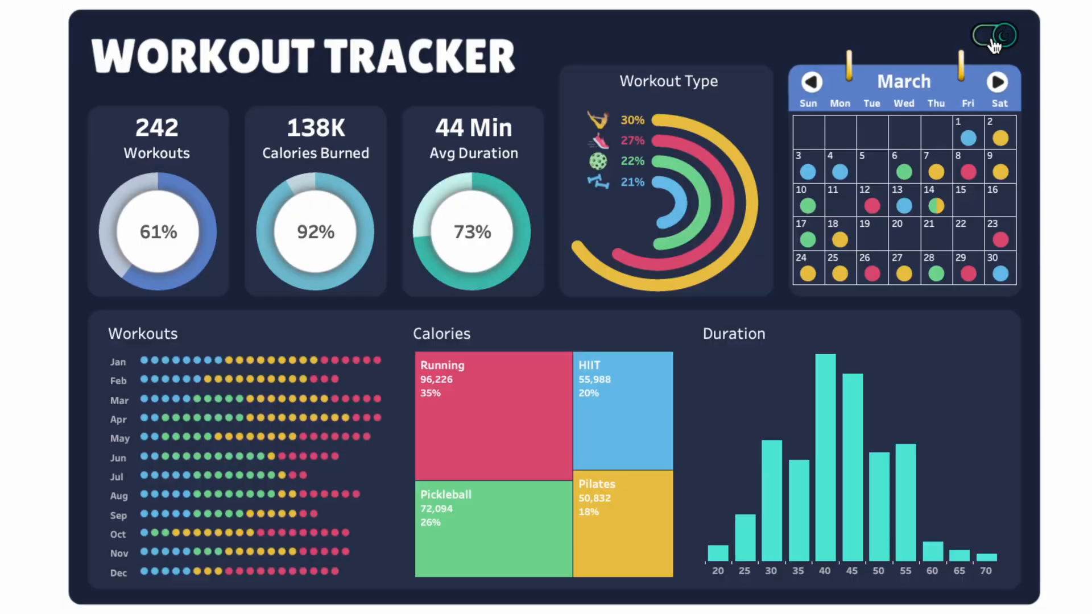